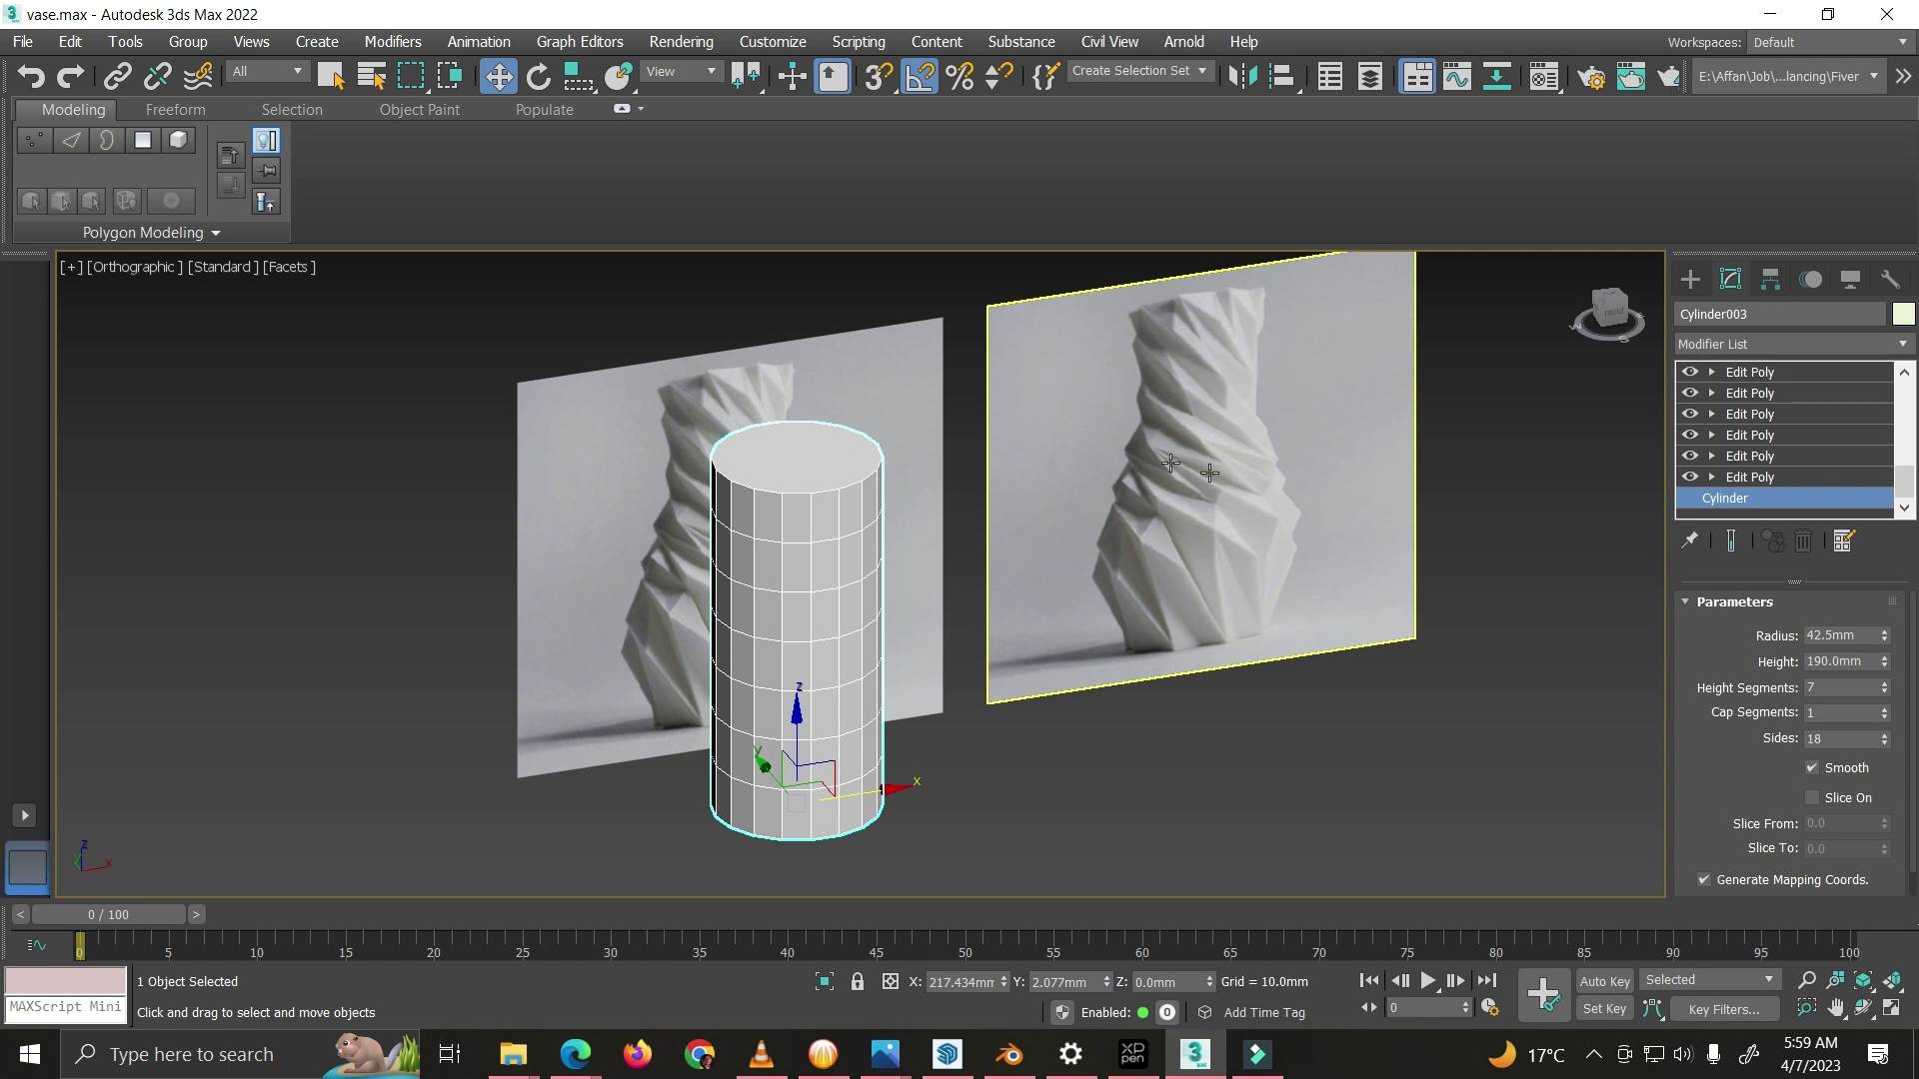
# Step: Switch to the reference photo of the white faceted vase, examine its rim and folds, and return to 3ds Max
pyautogui.moveTo(886, 1054)
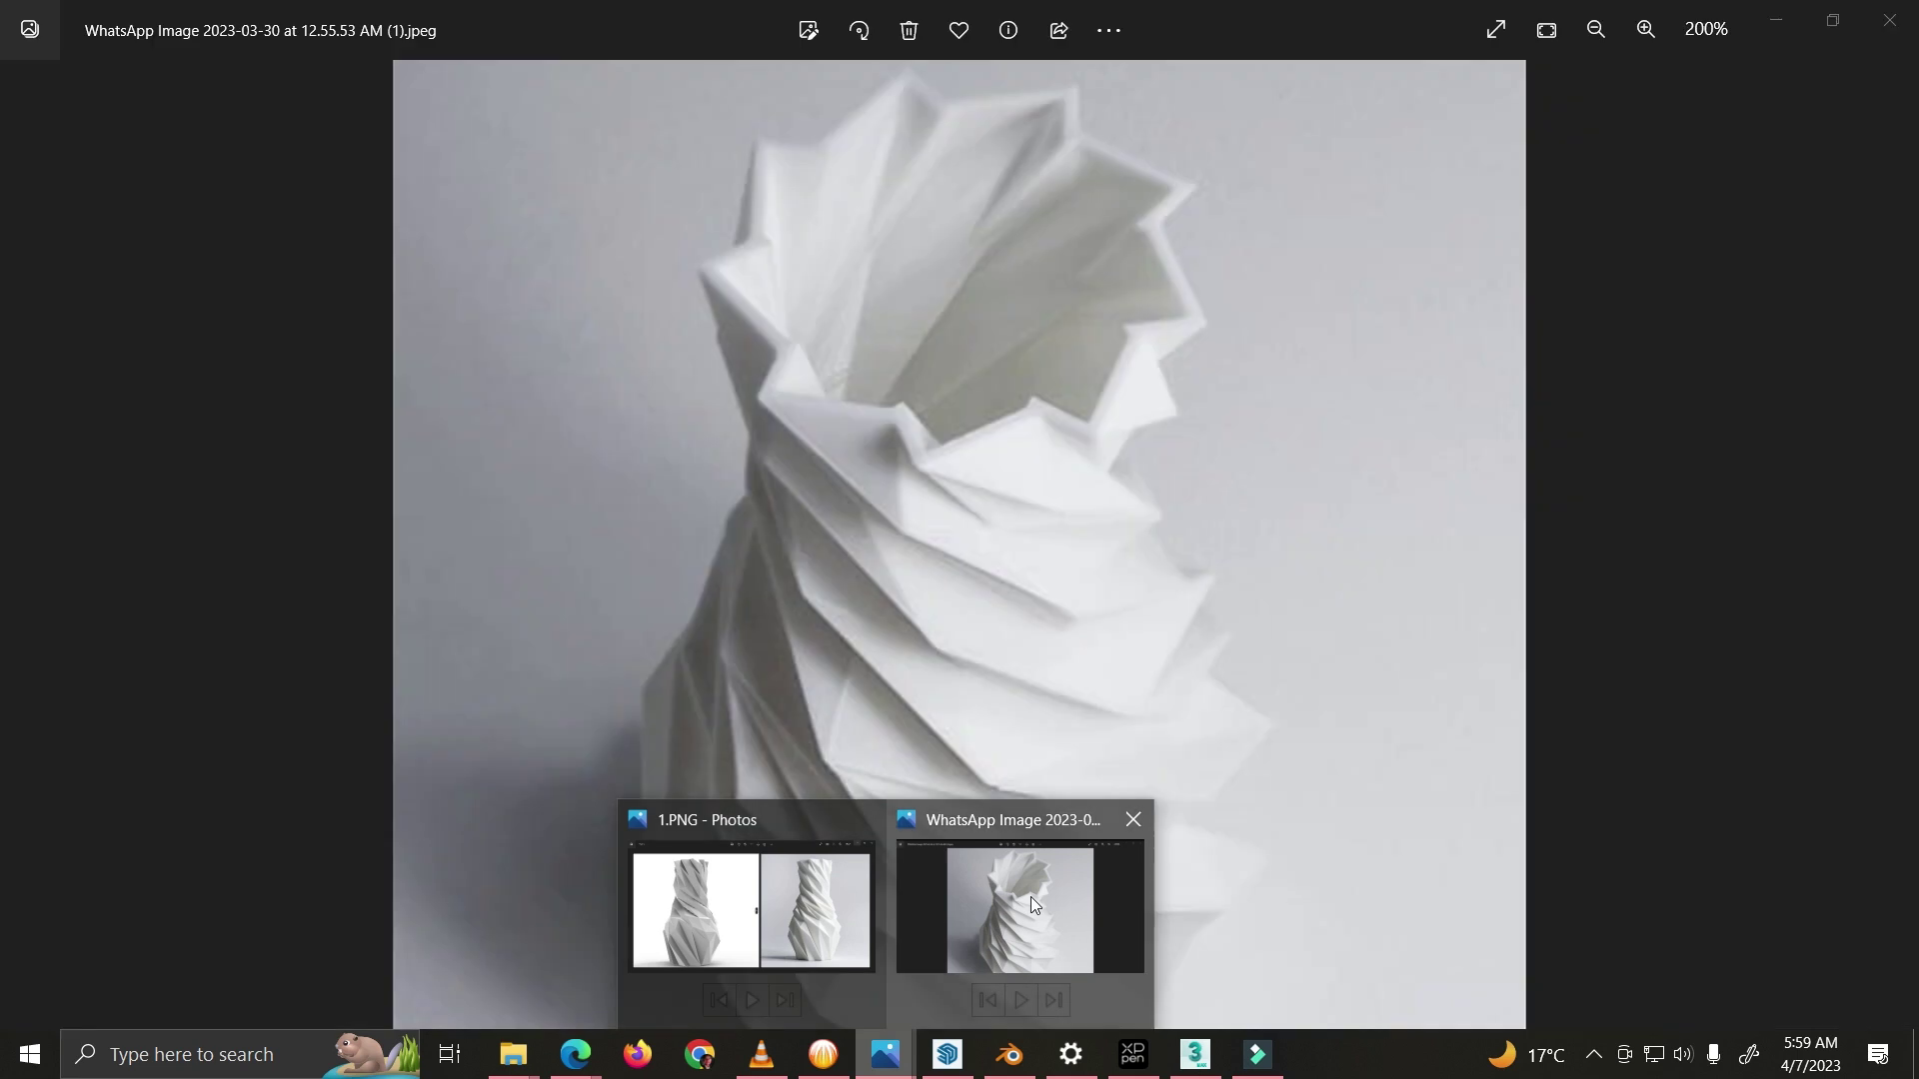
pyautogui.click(1030, 896)
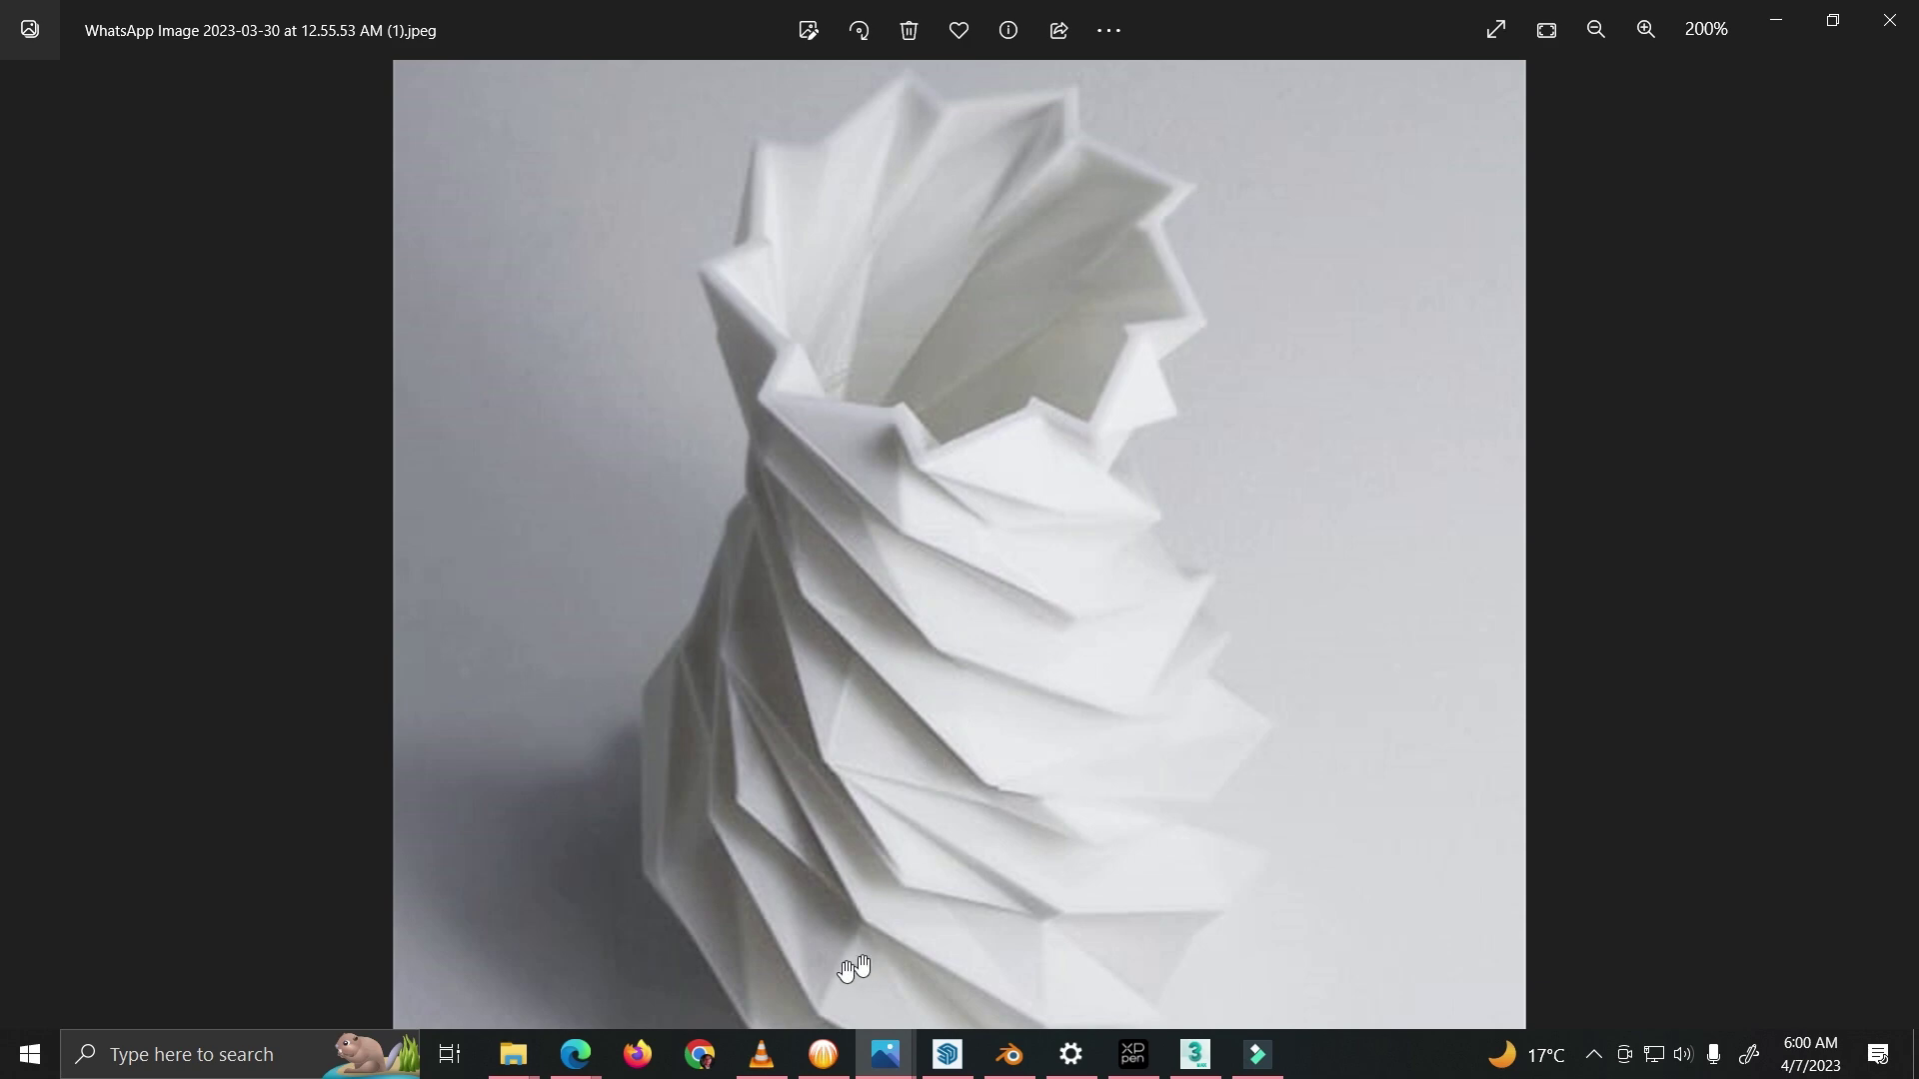
pyautogui.click(1195, 1054)
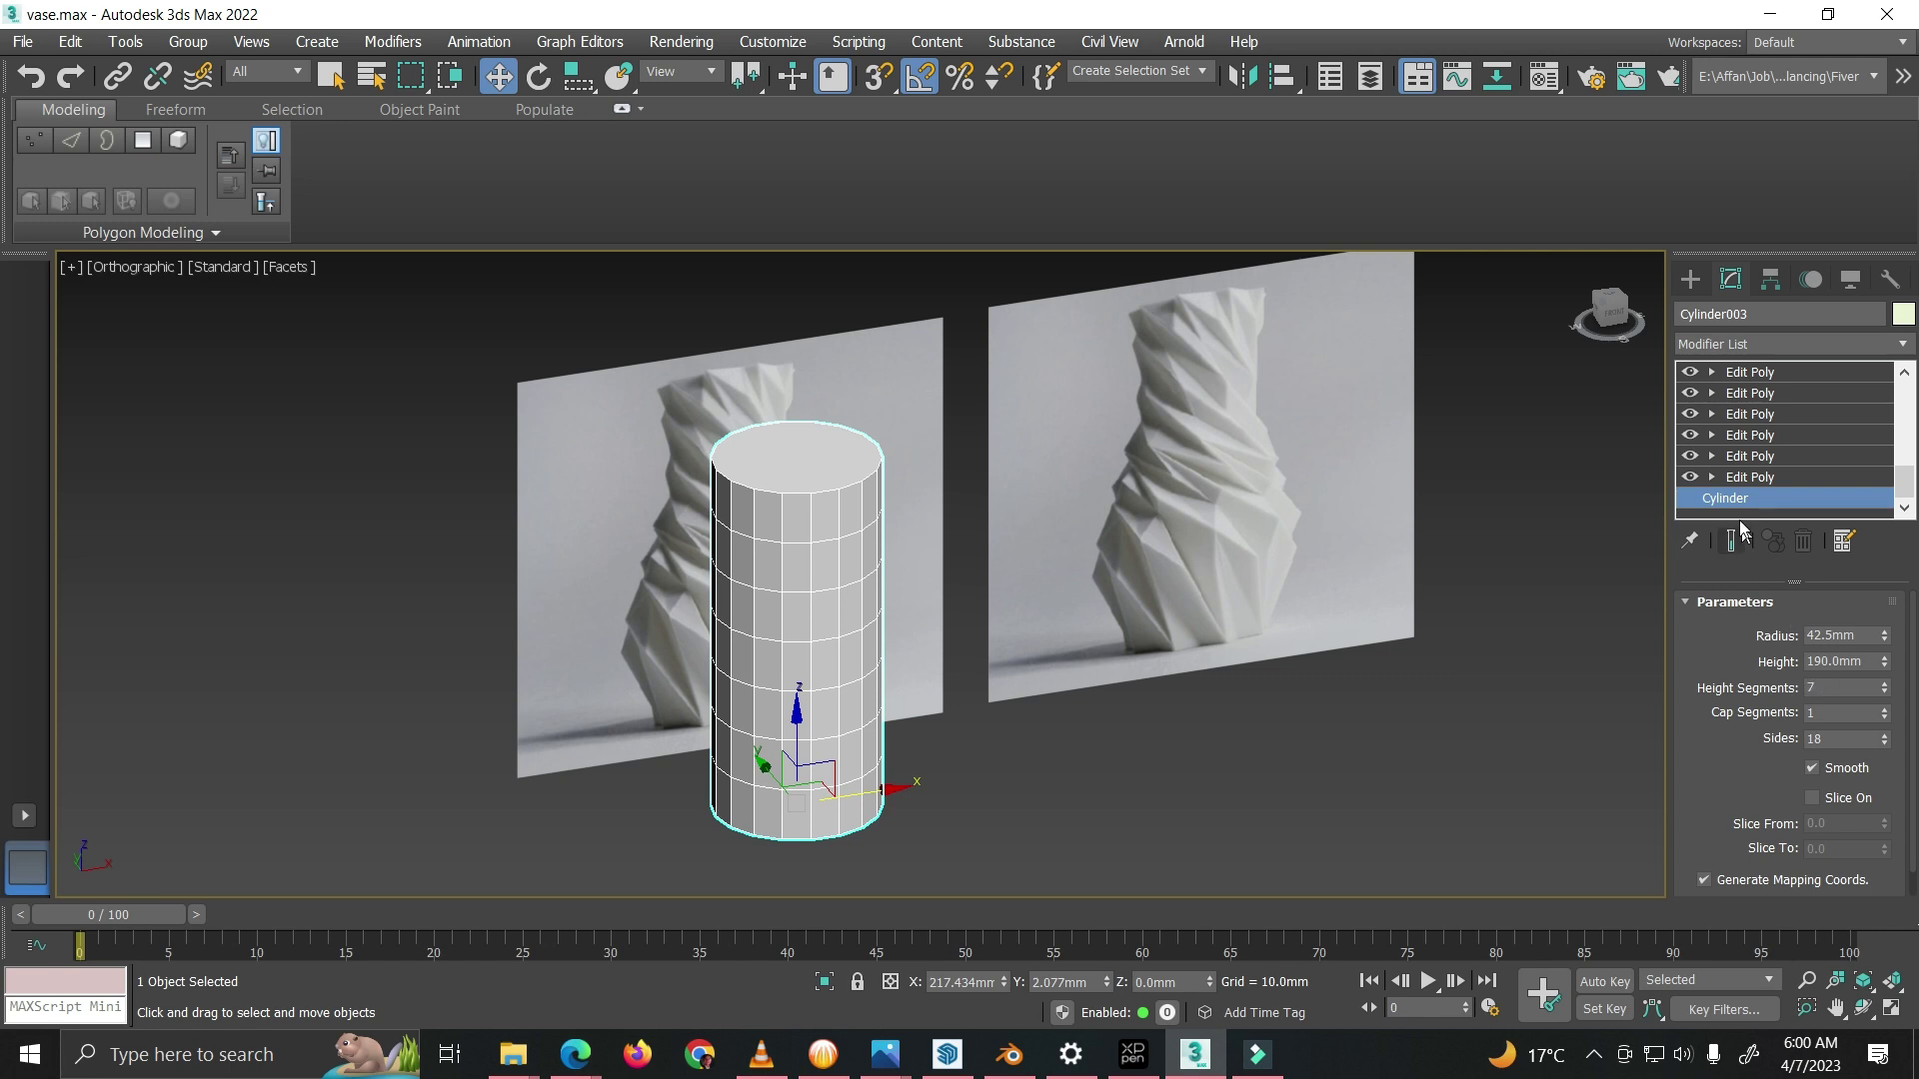
# Step: Go to the first Edit Poly modifier above the Cylinder base, continuing past the topology warning, and examine the cylinder from the front and above
pyautogui.click(1759, 482)
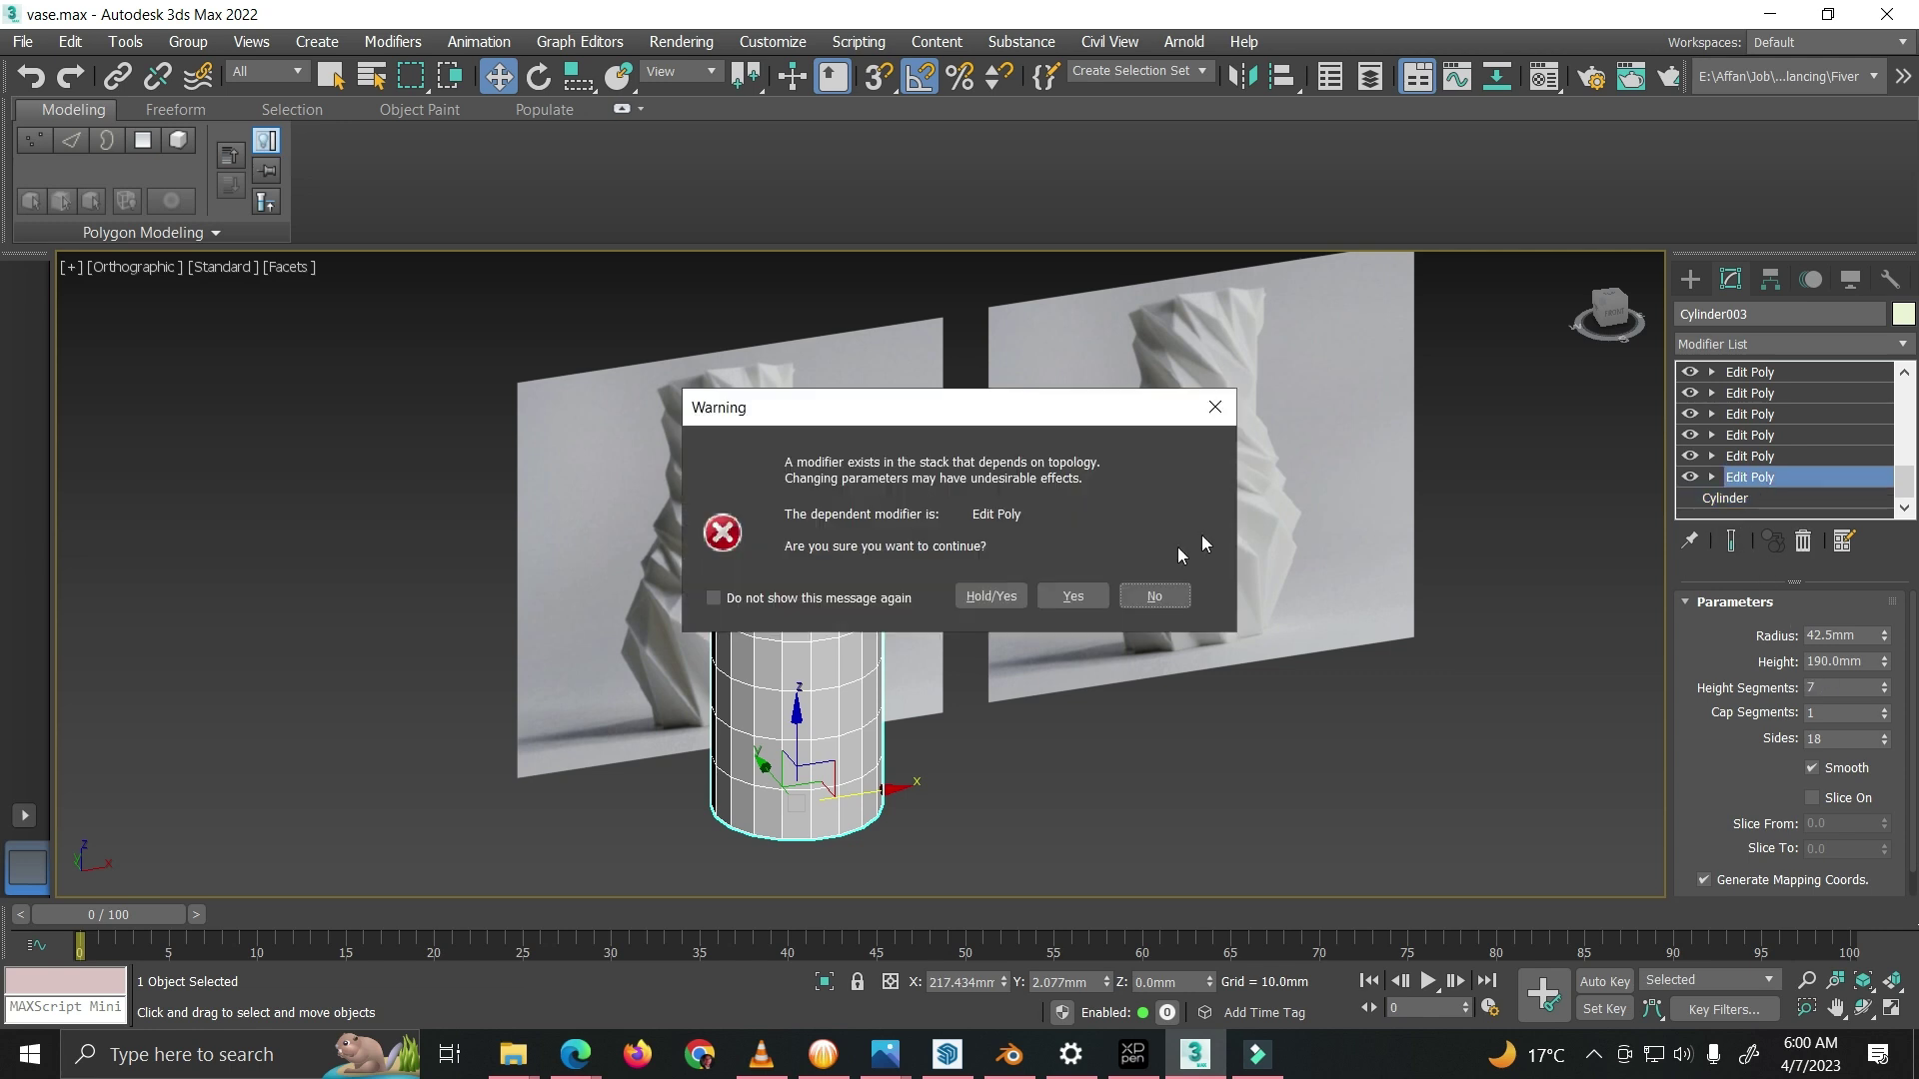
pyautogui.click(1095, 594)
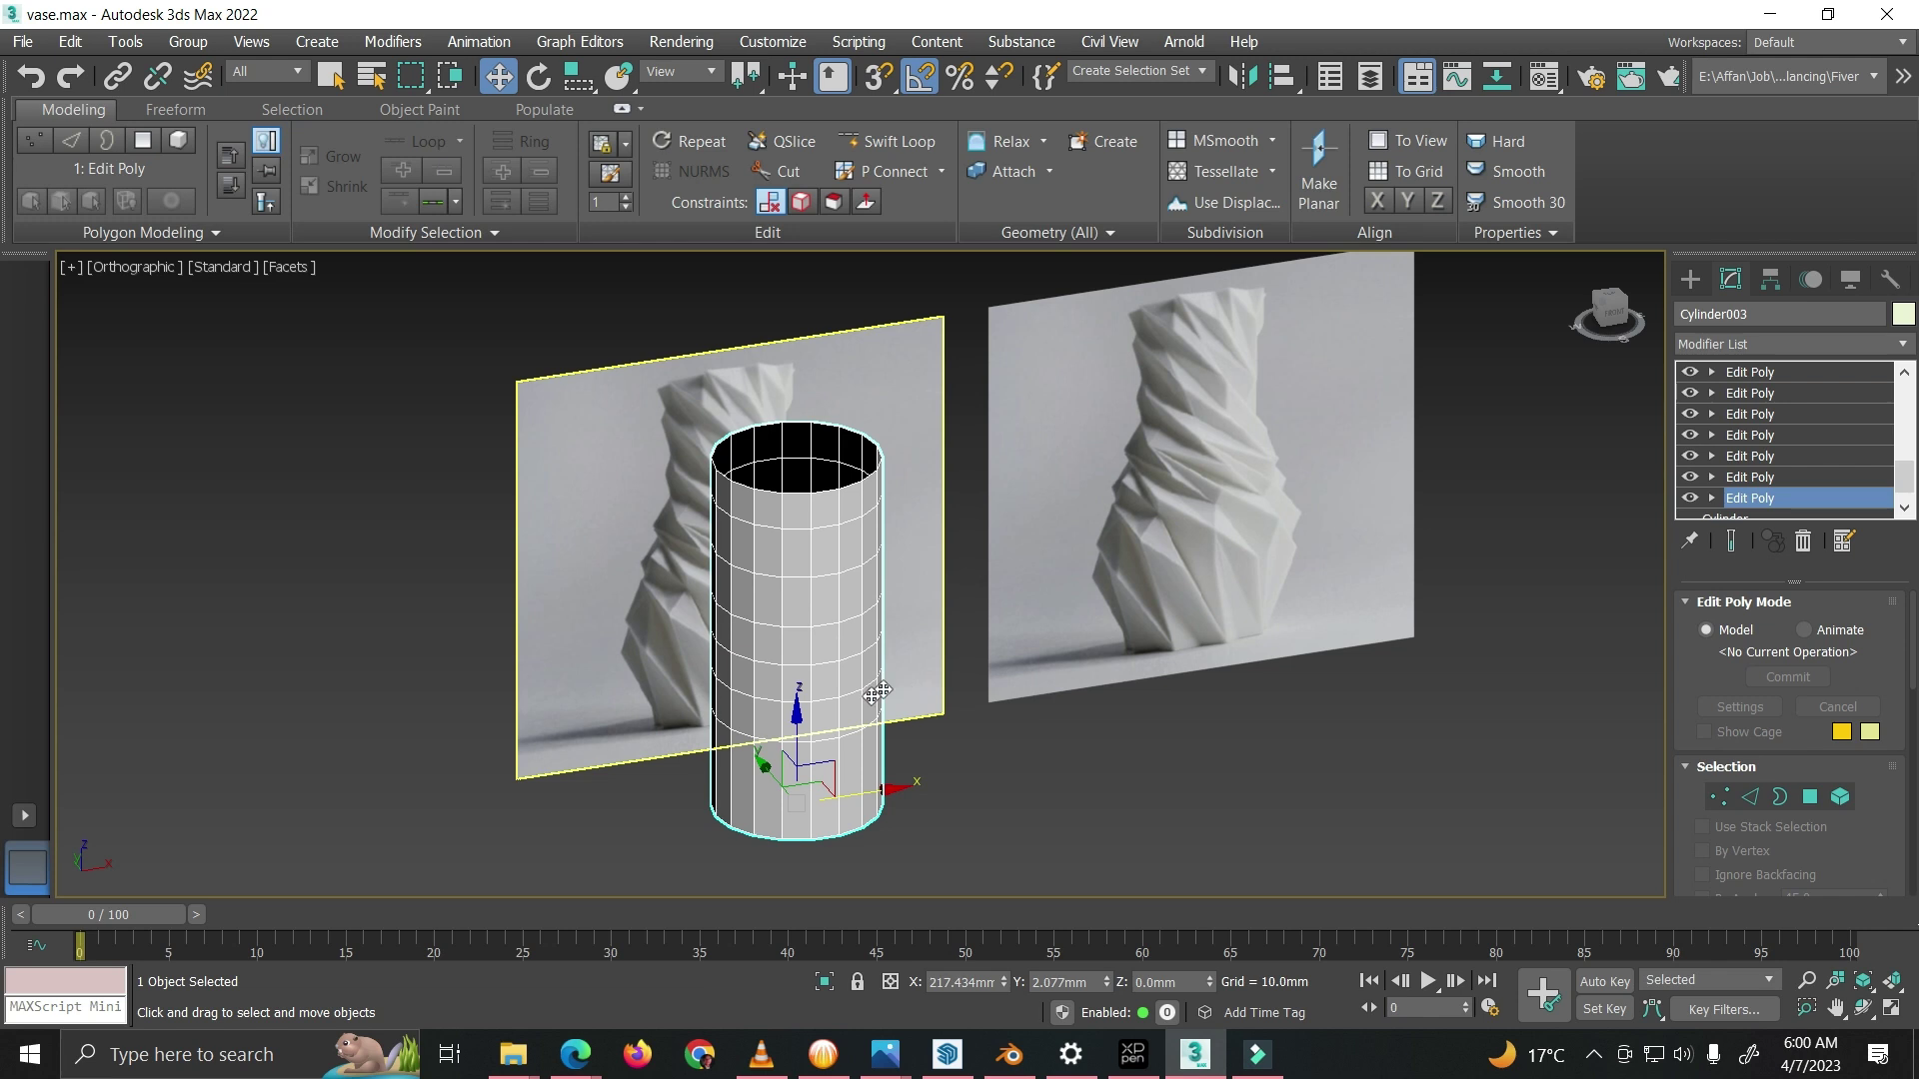
pyautogui.keyDown('alt'); pyautogui.moveTo(852, 769); pyautogui.dragTo(813, 729, button='middle'); pyautogui.keyUp('alt')
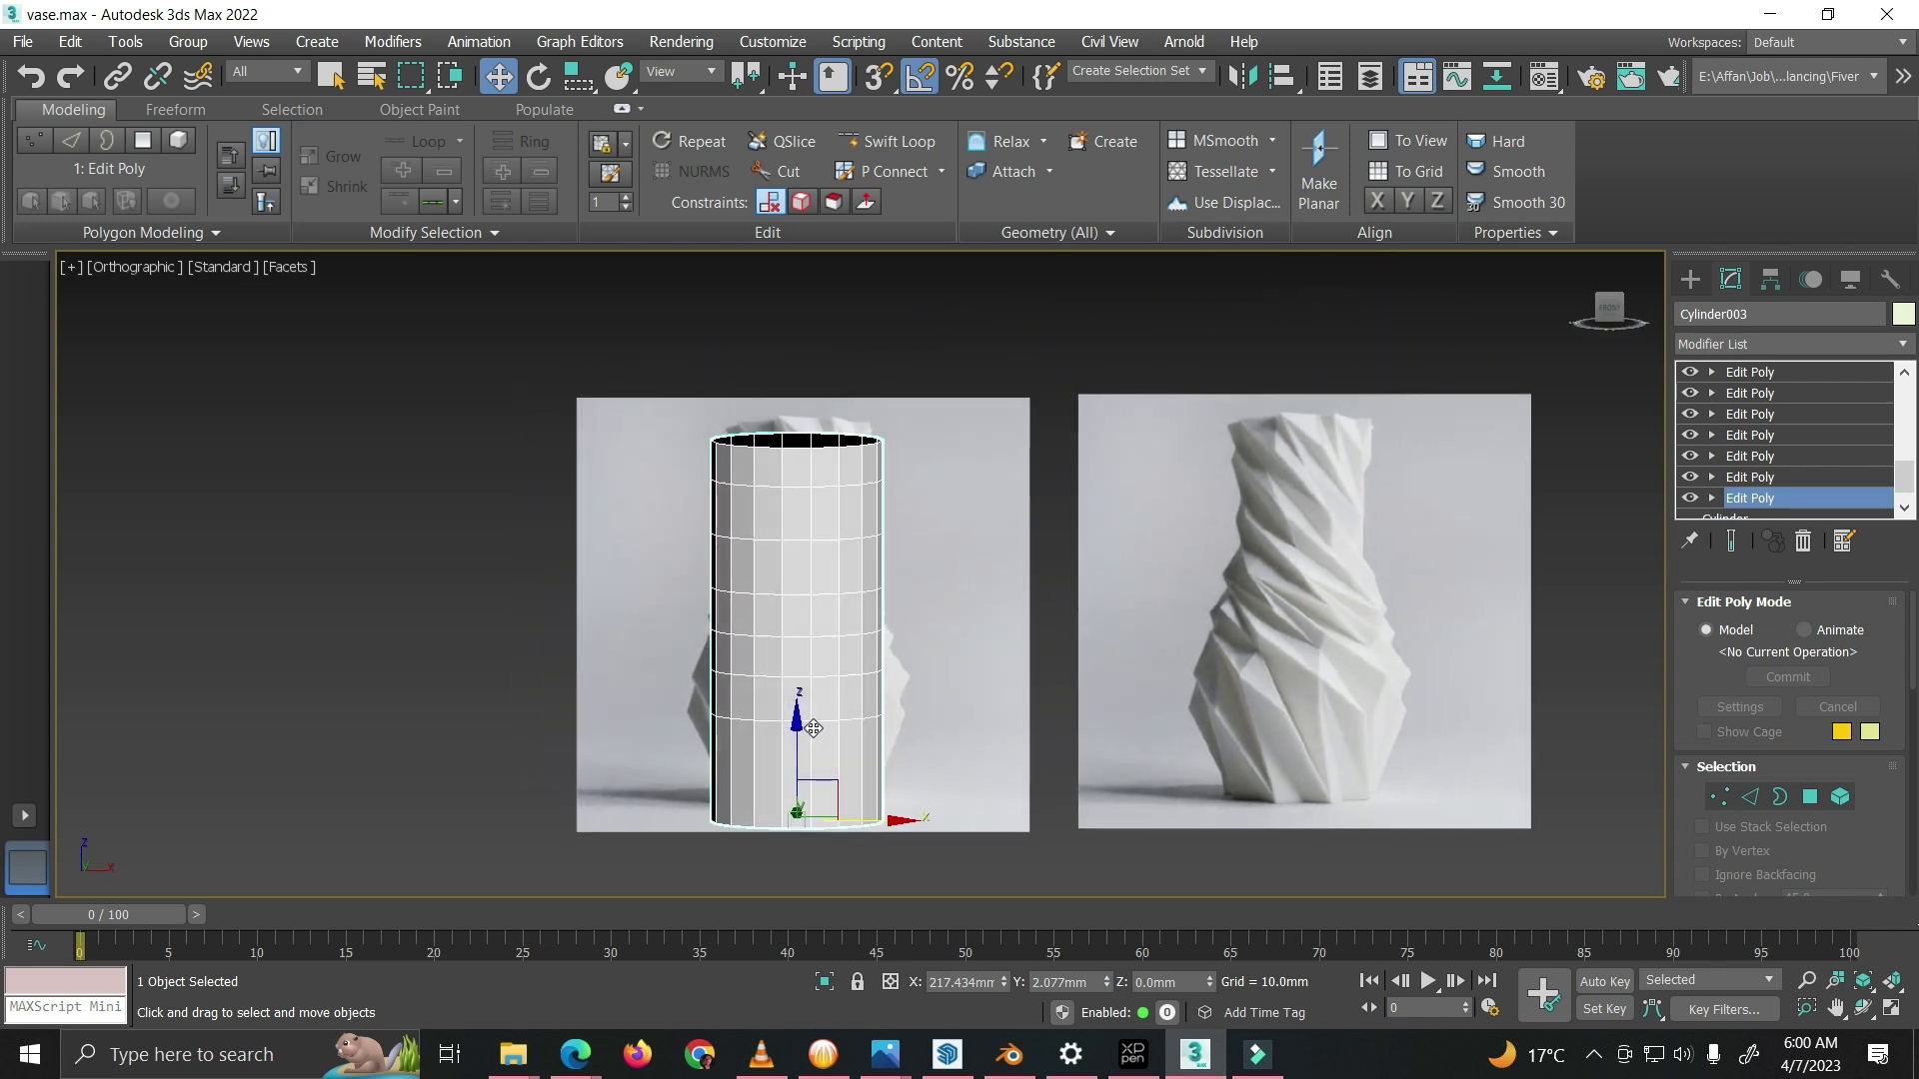
pyautogui.press('f')
pyautogui.scroll(-5, 1202, 592)
pyautogui.moveTo(1305, 563); pyautogui.dragTo(790, 760, button='middle')
pyautogui.scroll(3, 789, 760)
pyautogui.scroll(-1, 789, 744)
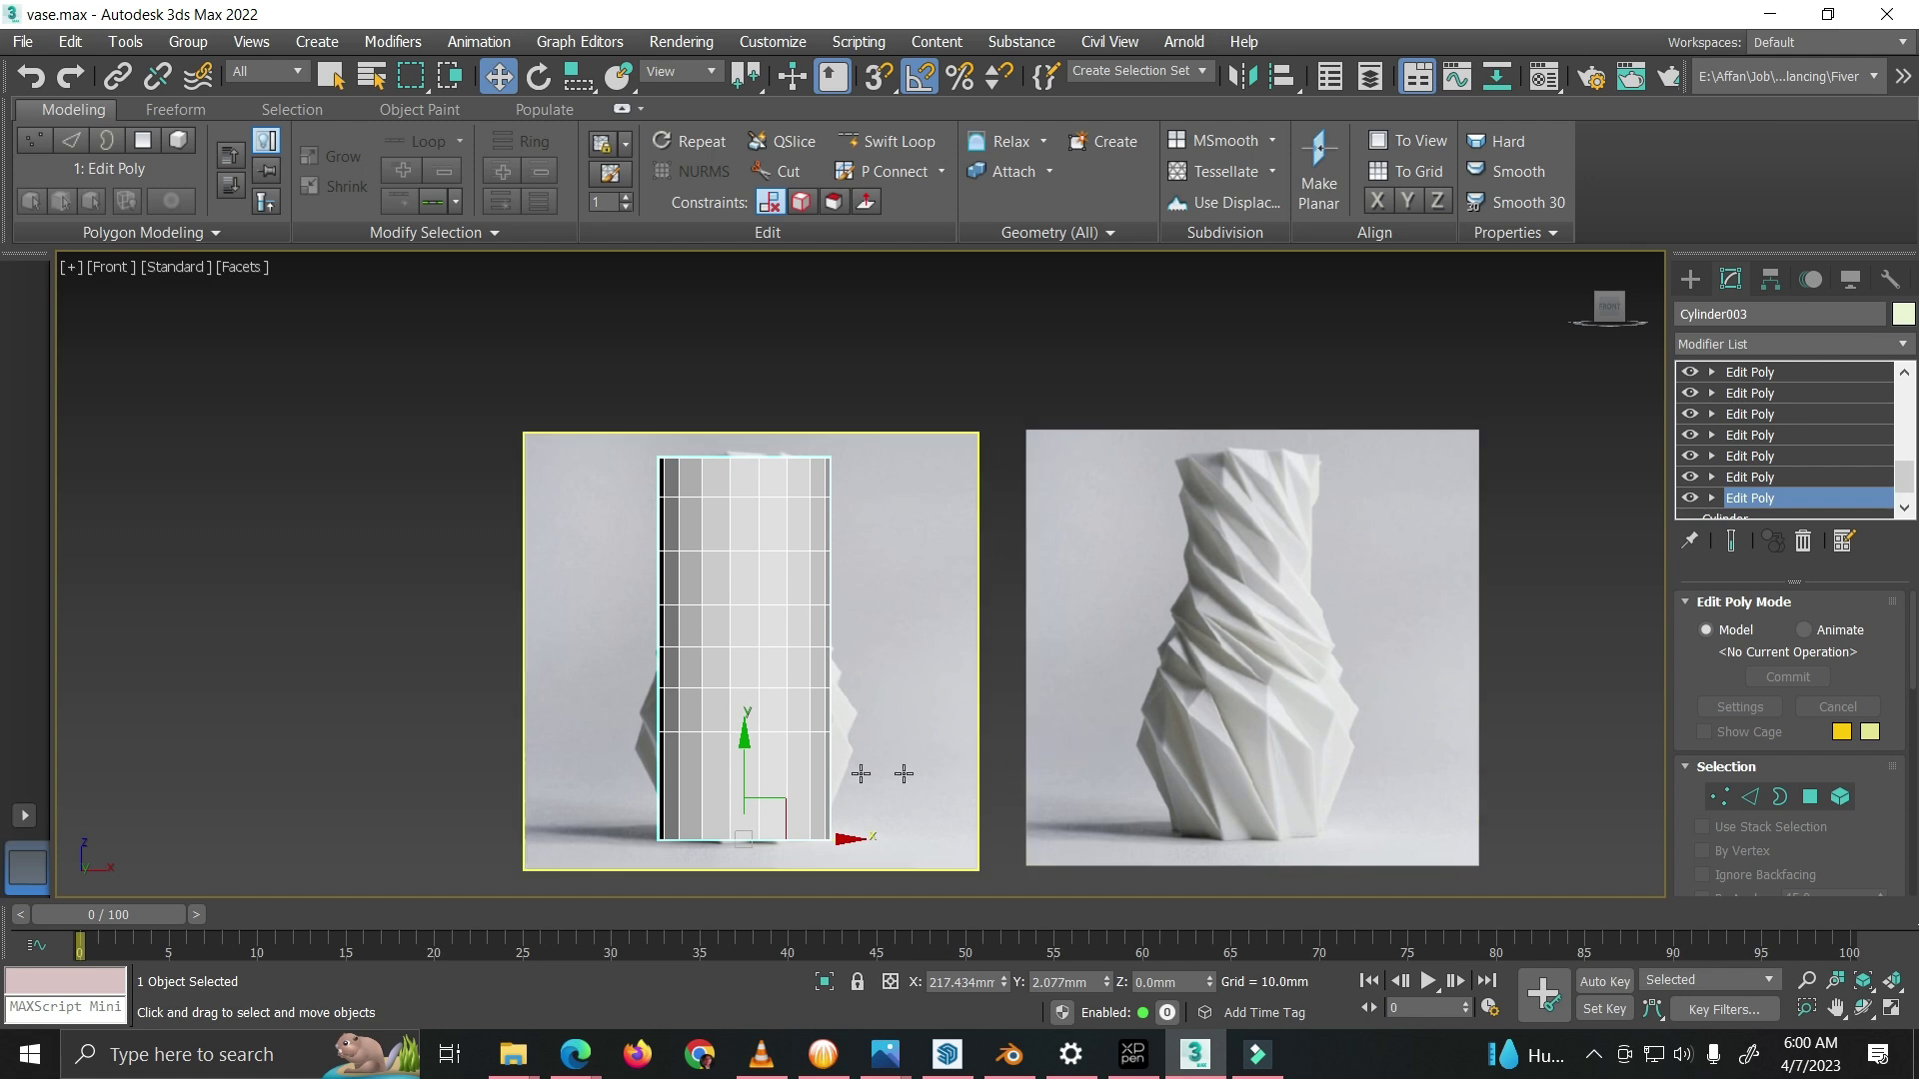
pyautogui.keyDown('alt'); pyautogui.moveTo(824, 590); pyautogui.dragTo(744, 680, button='middle'); pyautogui.keyUp('alt')
pyautogui.scroll(6, 760, 699)
pyautogui.scroll(-4, 712, 508)
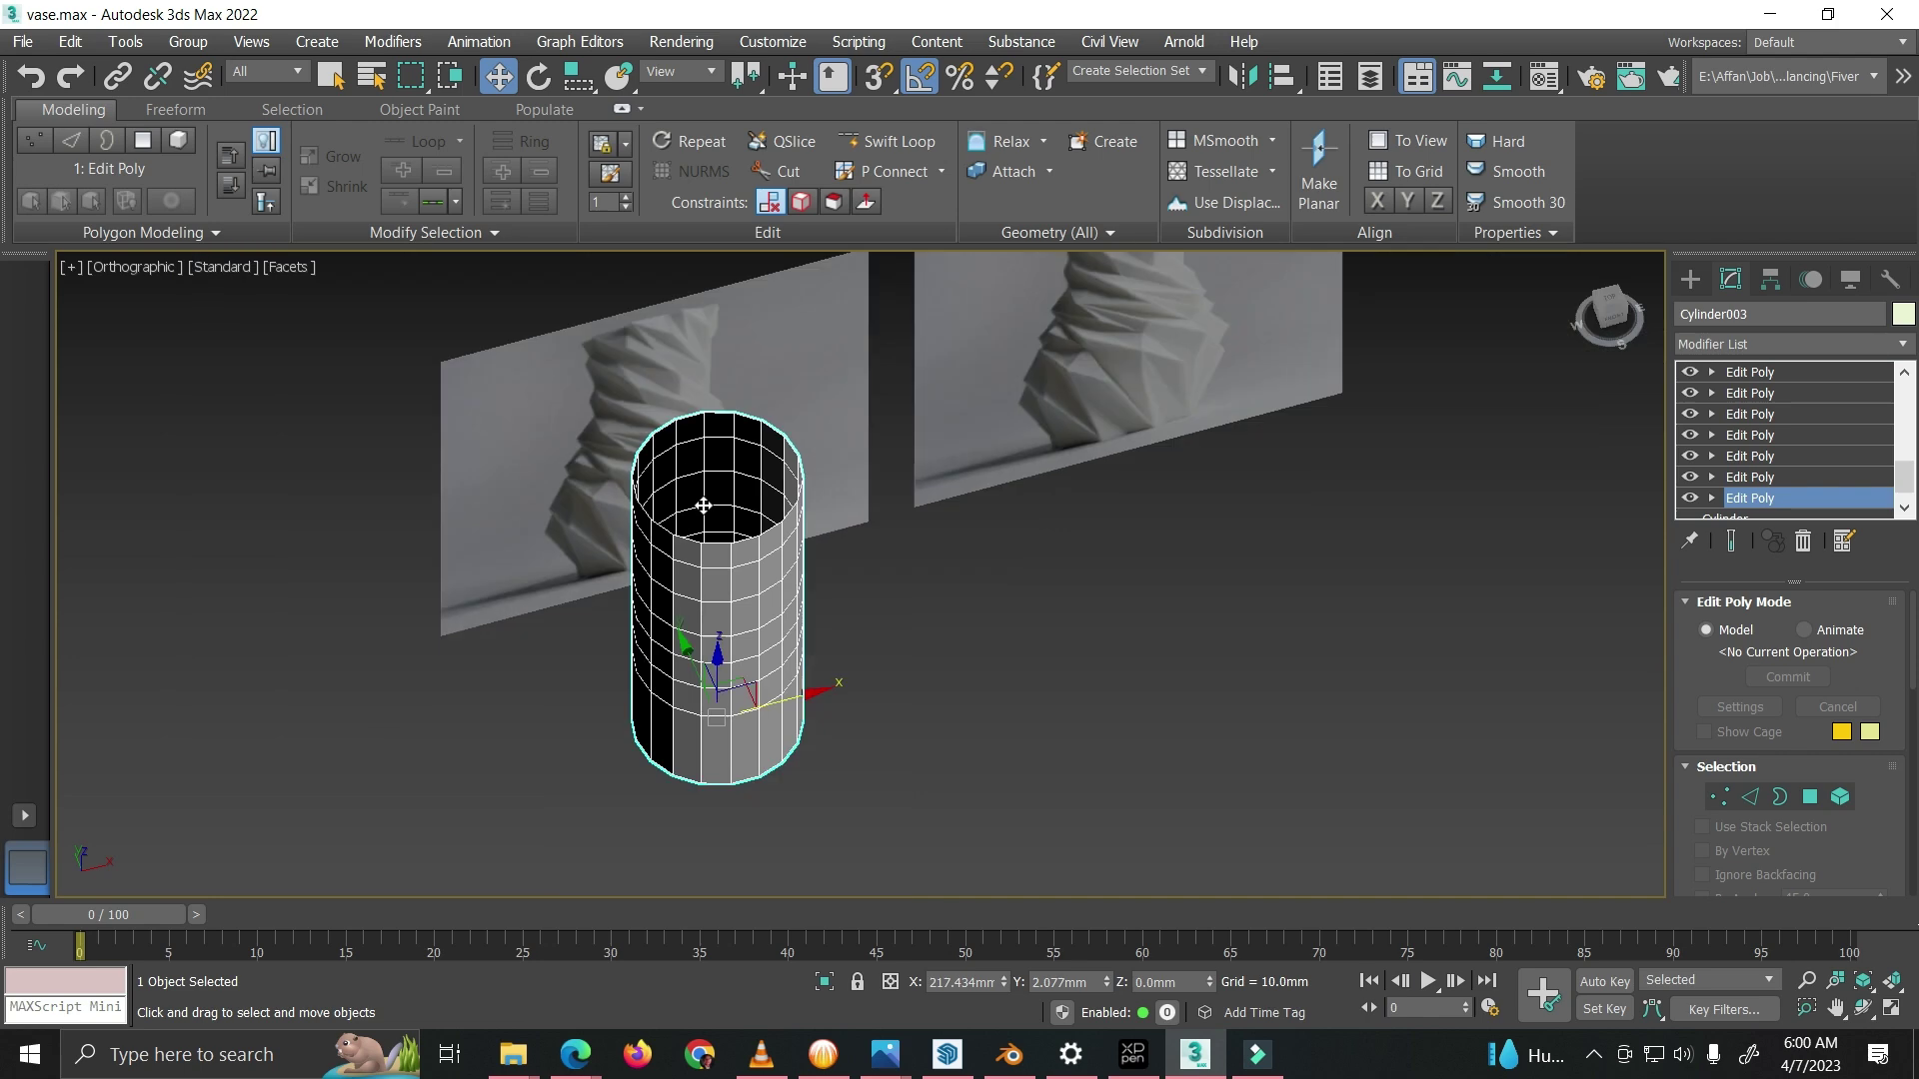
pyautogui.keyDown('alt'); pyautogui.moveTo(770, 744); pyautogui.dragTo(702, 591, button='middle'); pyautogui.keyUp('alt')
# Step: Go to the second Edit Poly modifier, accepting the topology warning, and compare the vase profile with the reference images in Front view
pyautogui.click(1803, 479)
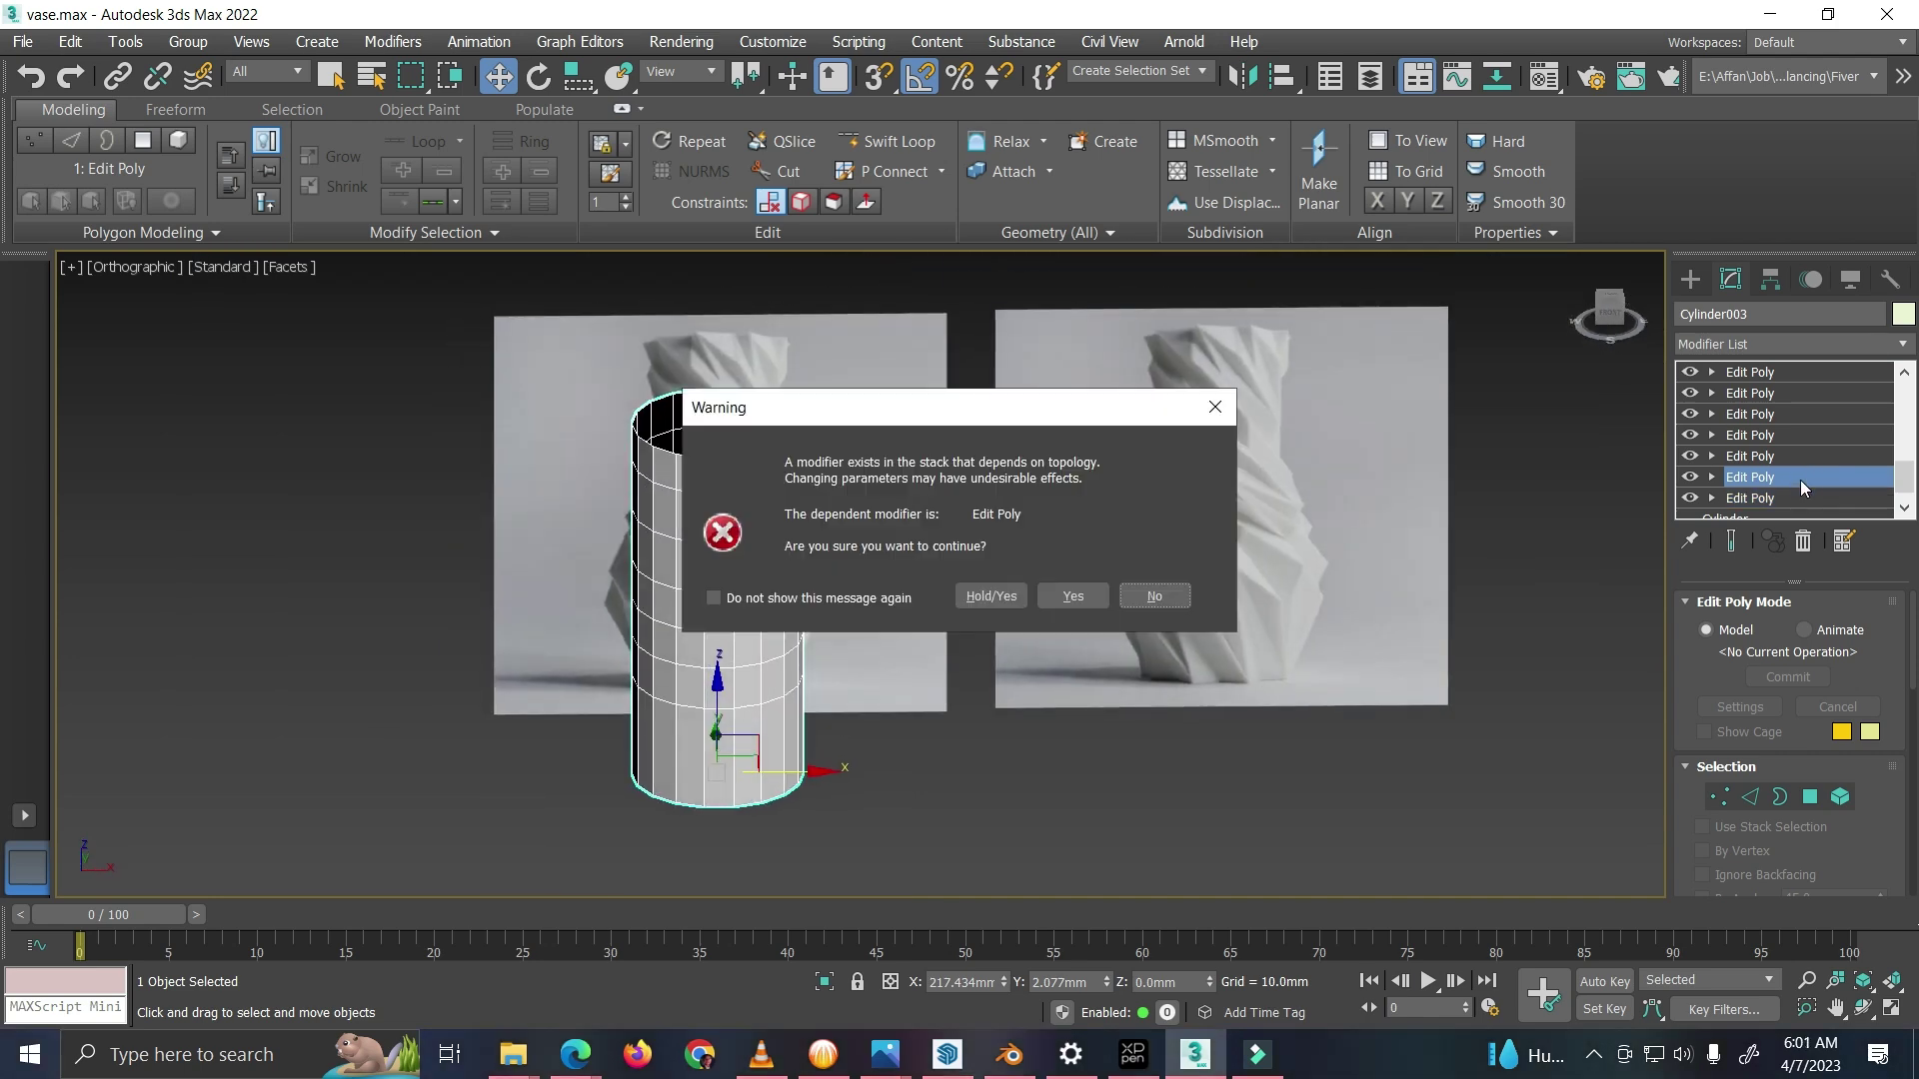
pyautogui.click(1068, 596)
pyautogui.press('Up')
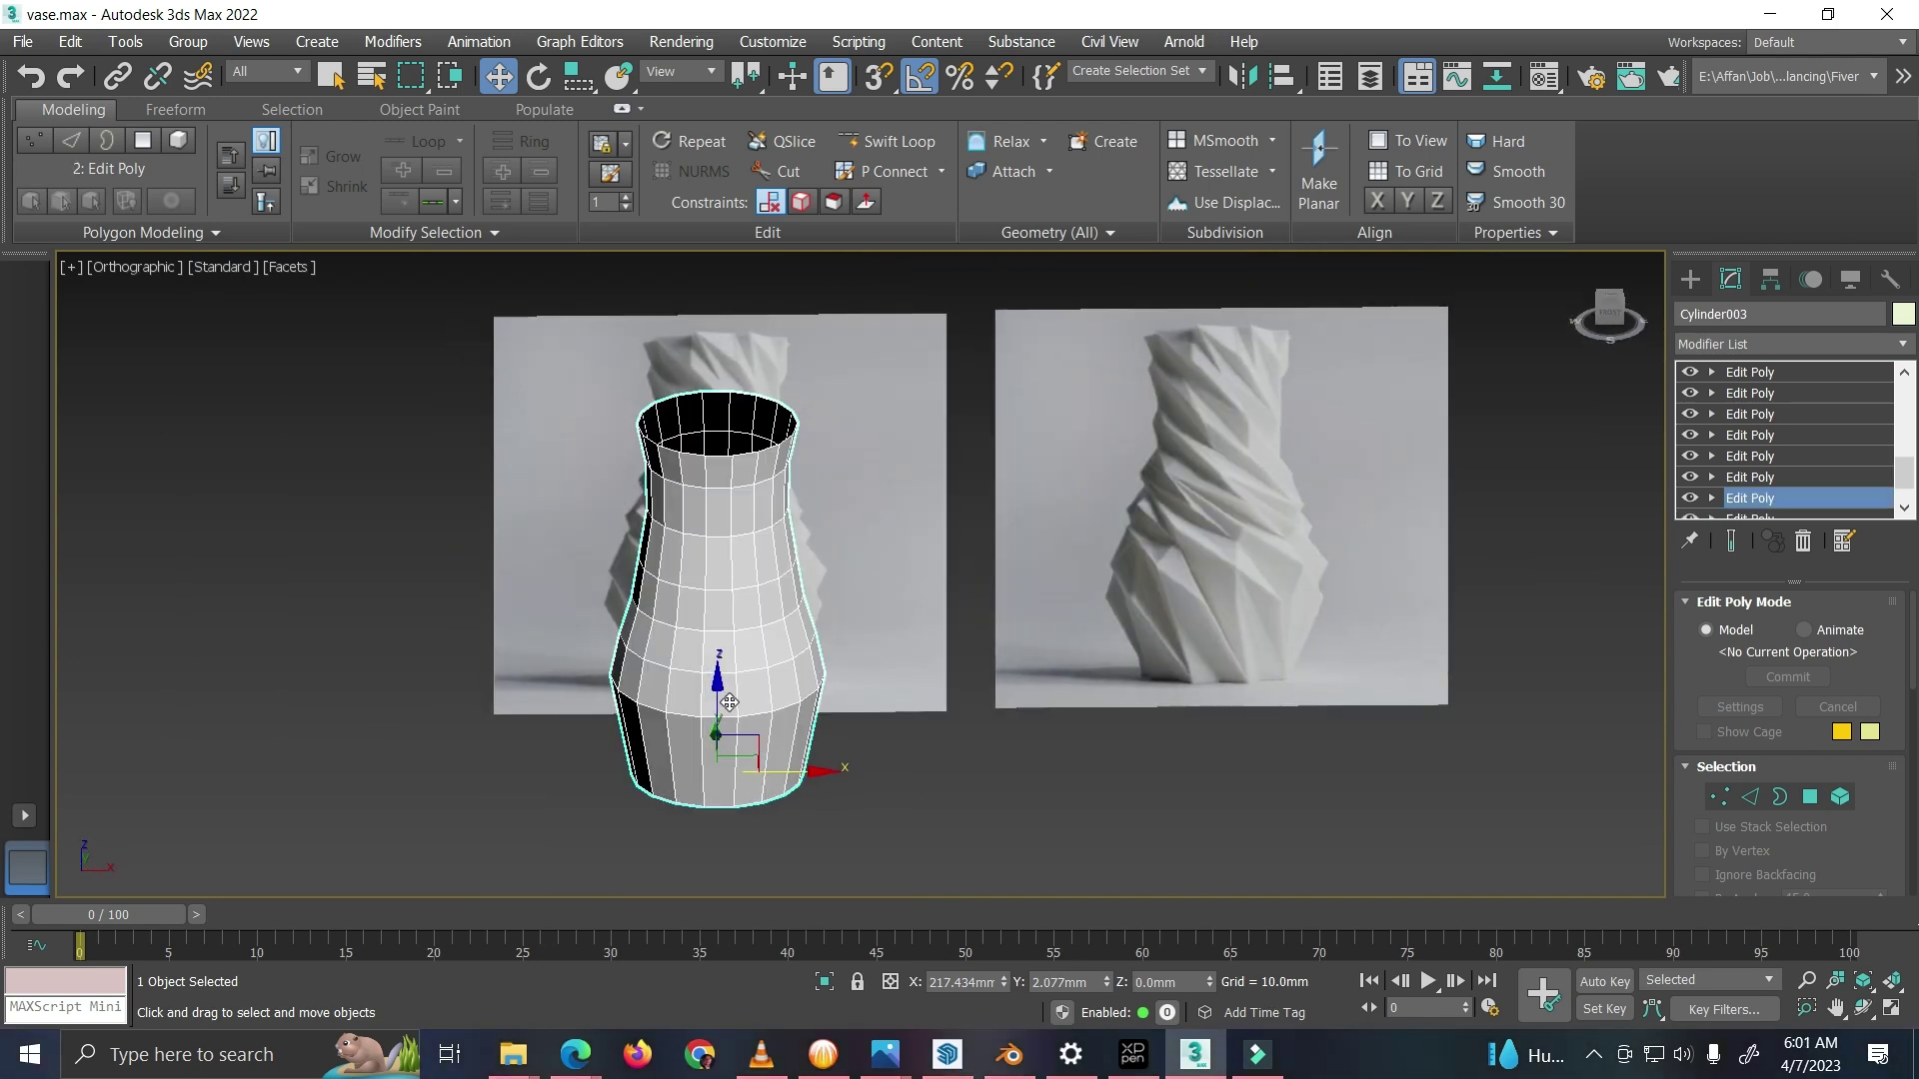
pyautogui.keyDown('alt'); pyautogui.moveTo(728, 708); pyautogui.dragTo(726, 678, button='middle'); pyautogui.keyUp('alt')
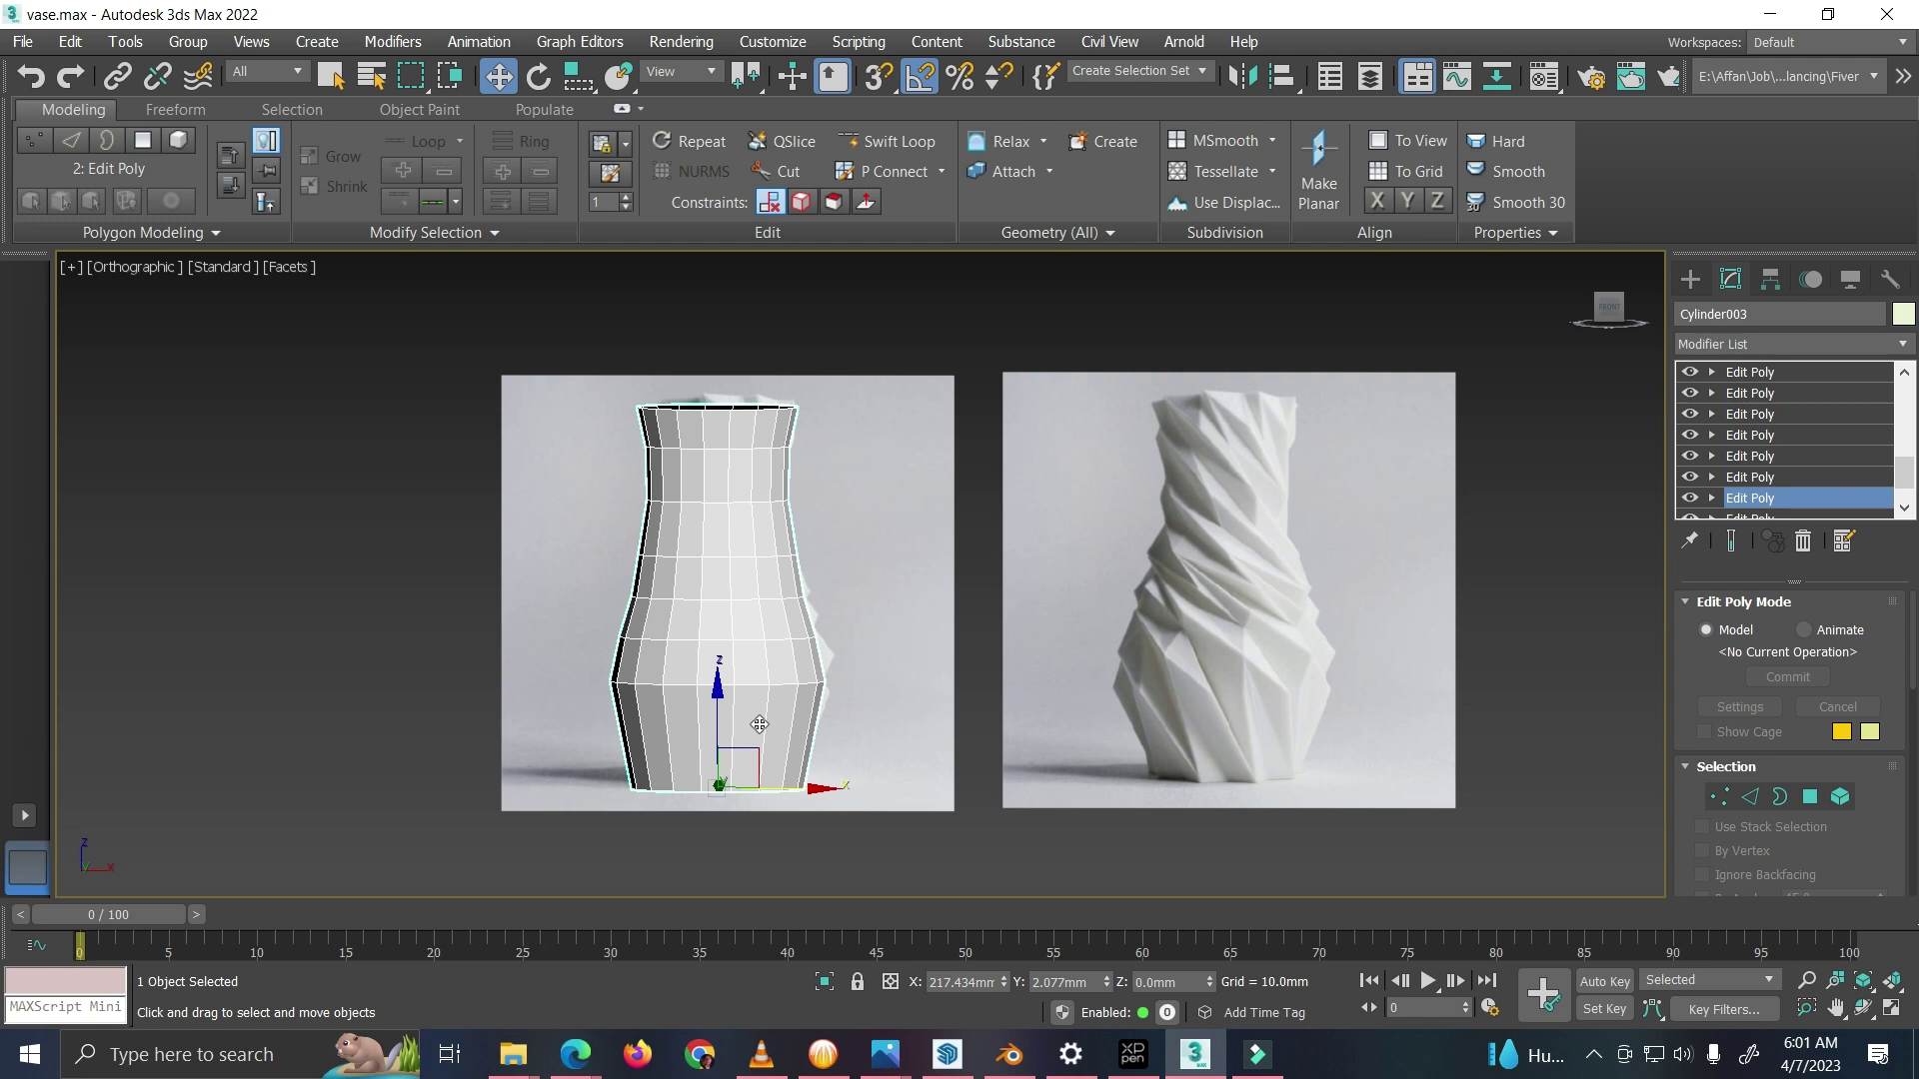
pyautogui.press('f')
pyautogui.scroll(-3, 1408, 578)
pyautogui.moveTo(1443, 537); pyautogui.dragTo(927, 661, button='middle')
pyautogui.scroll(2, 1051, 527)
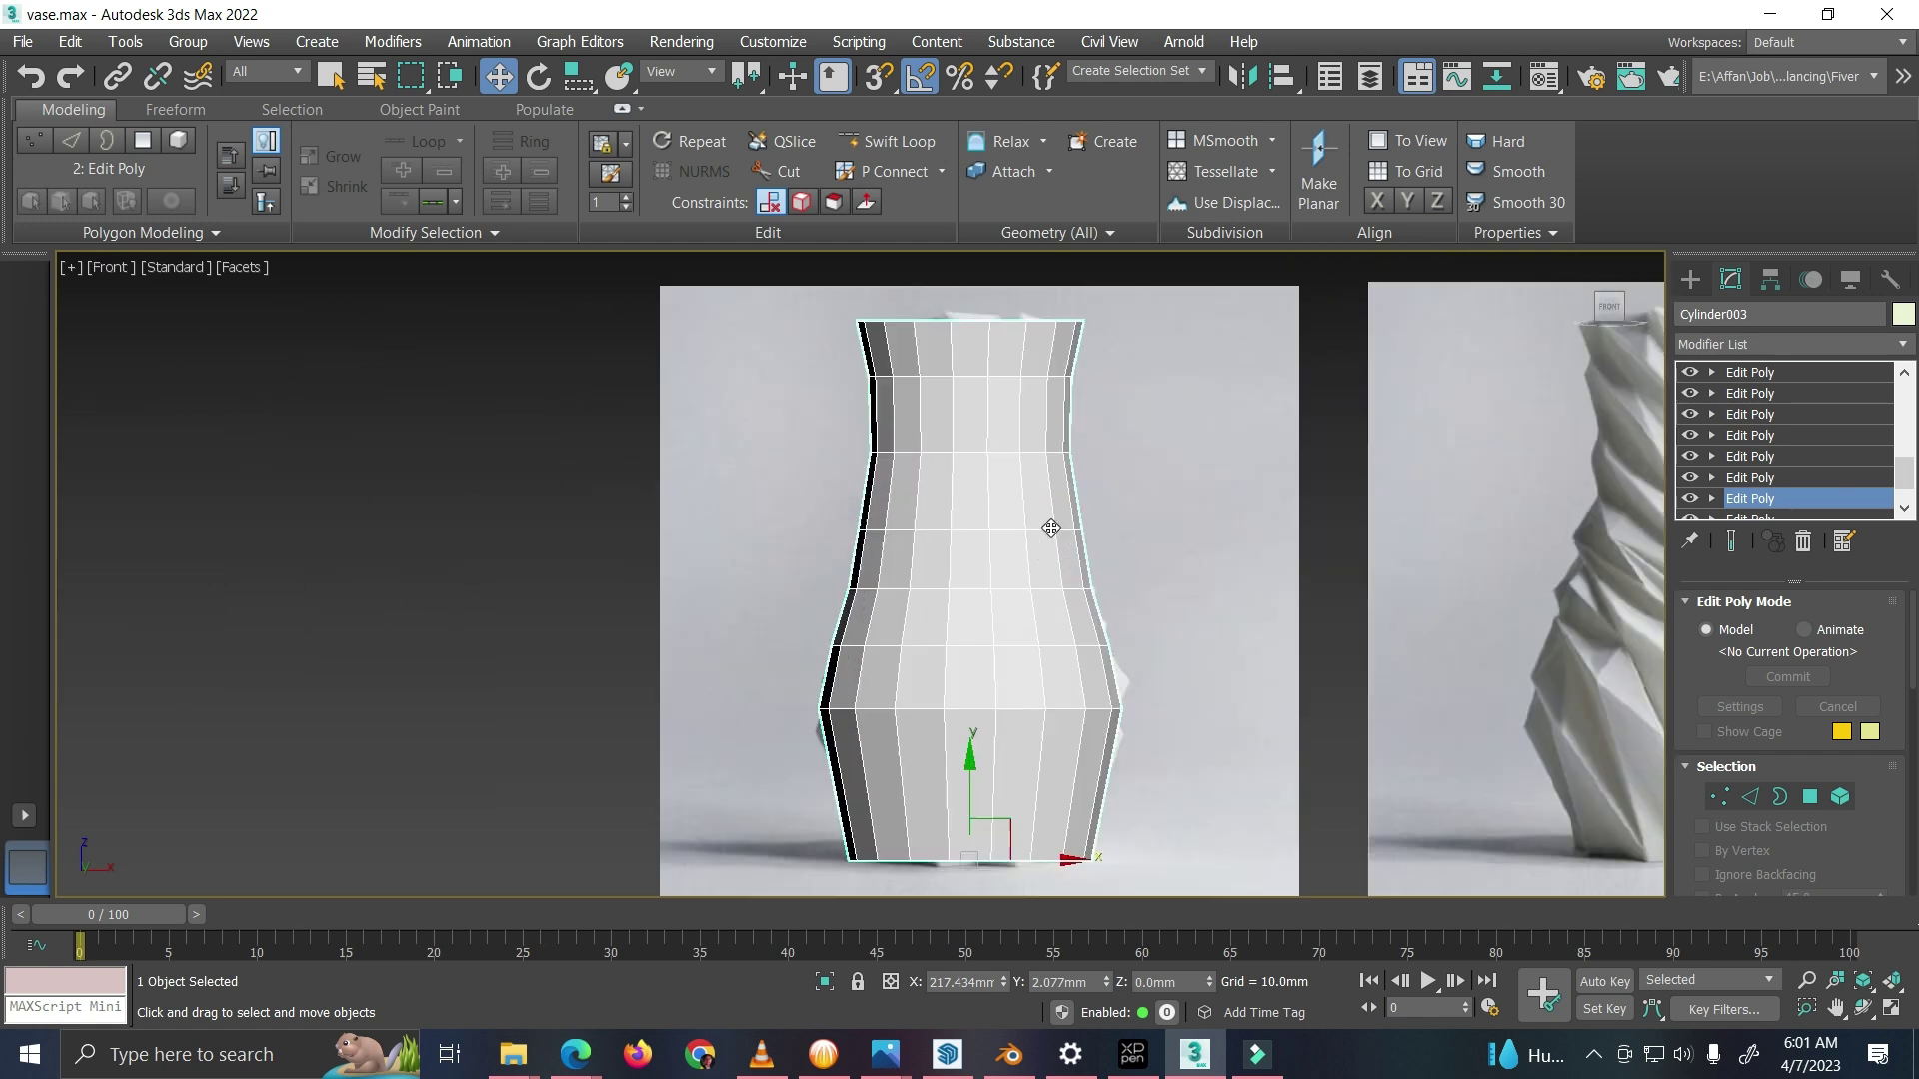
pyautogui.scroll(-3, 1051, 528)
pyautogui.moveTo(839, 549); pyautogui.dragTo(743, 567, button='middle')
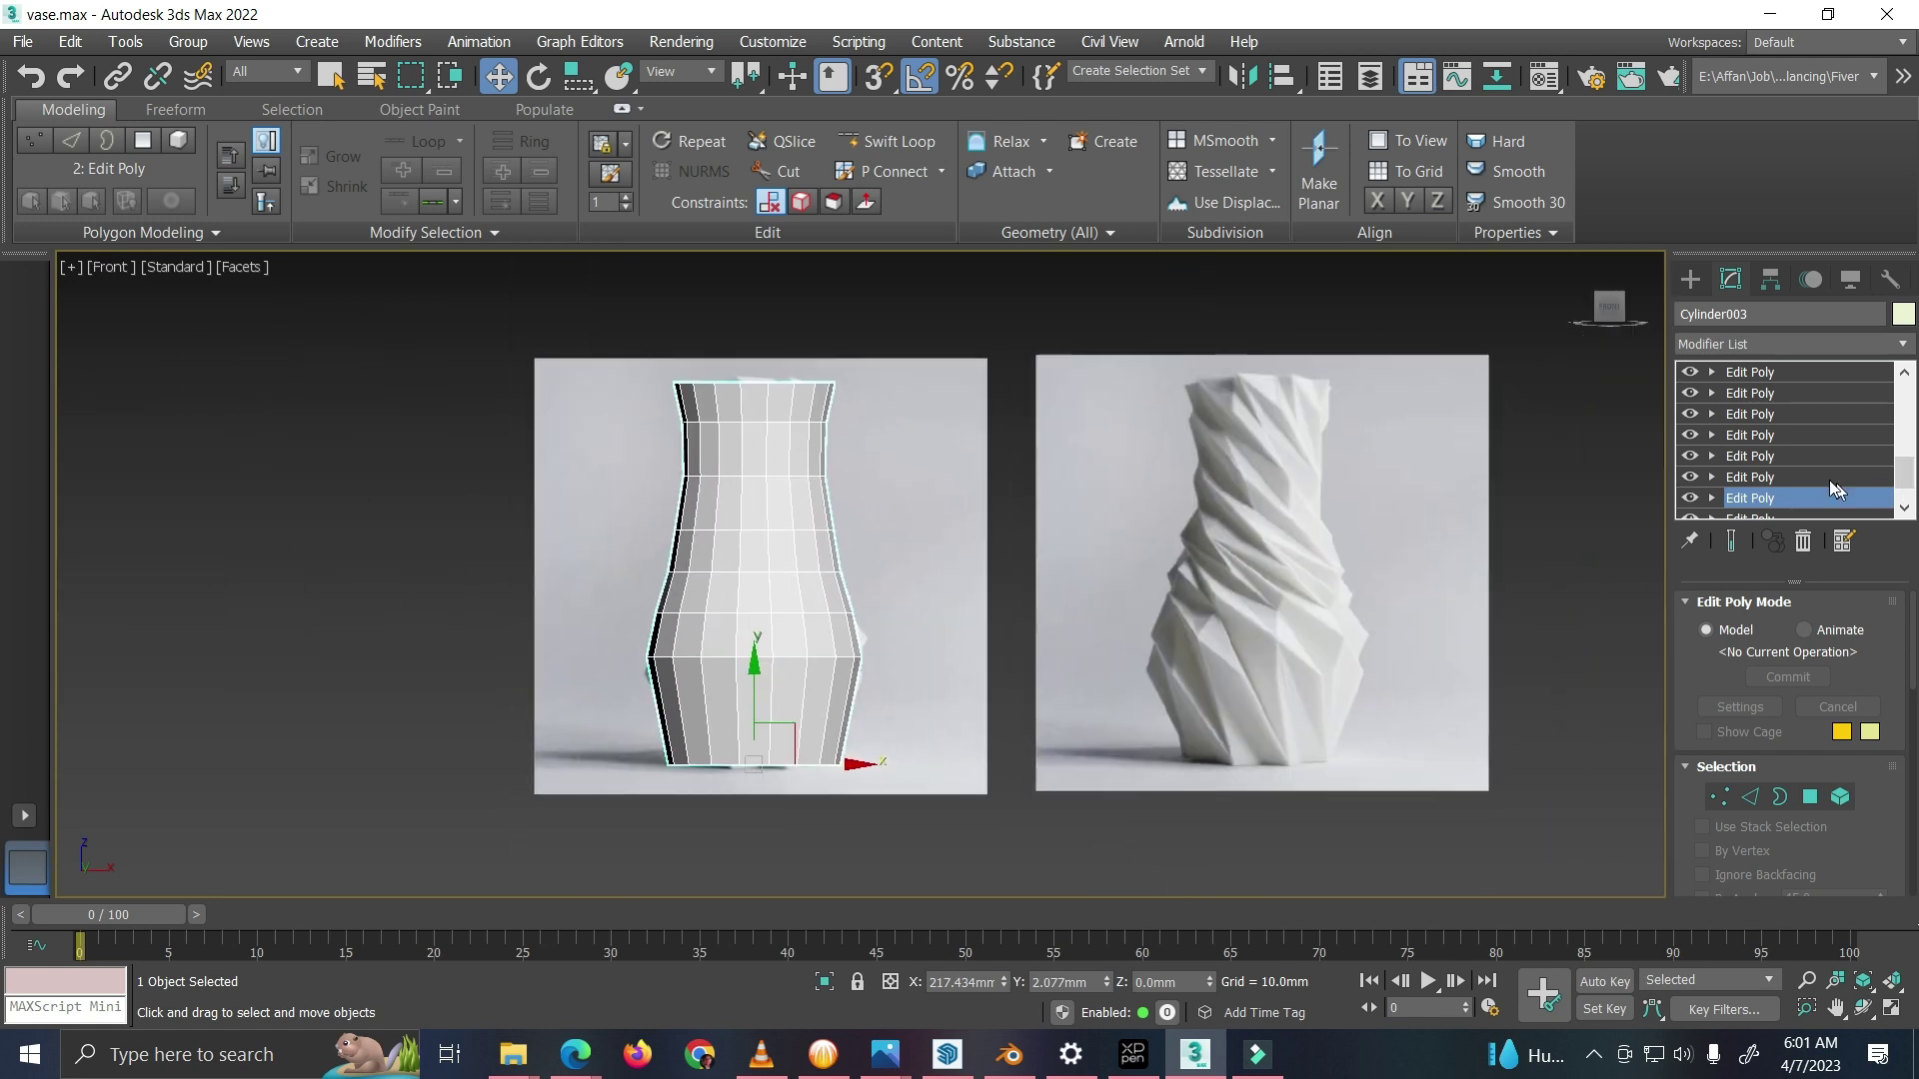
# Step: Go to the third Edit Poly modifier, accepting the topology warning, and examine the diagonal facets on the lower vase
pyautogui.click(1777, 480)
pyautogui.click(1072, 595)
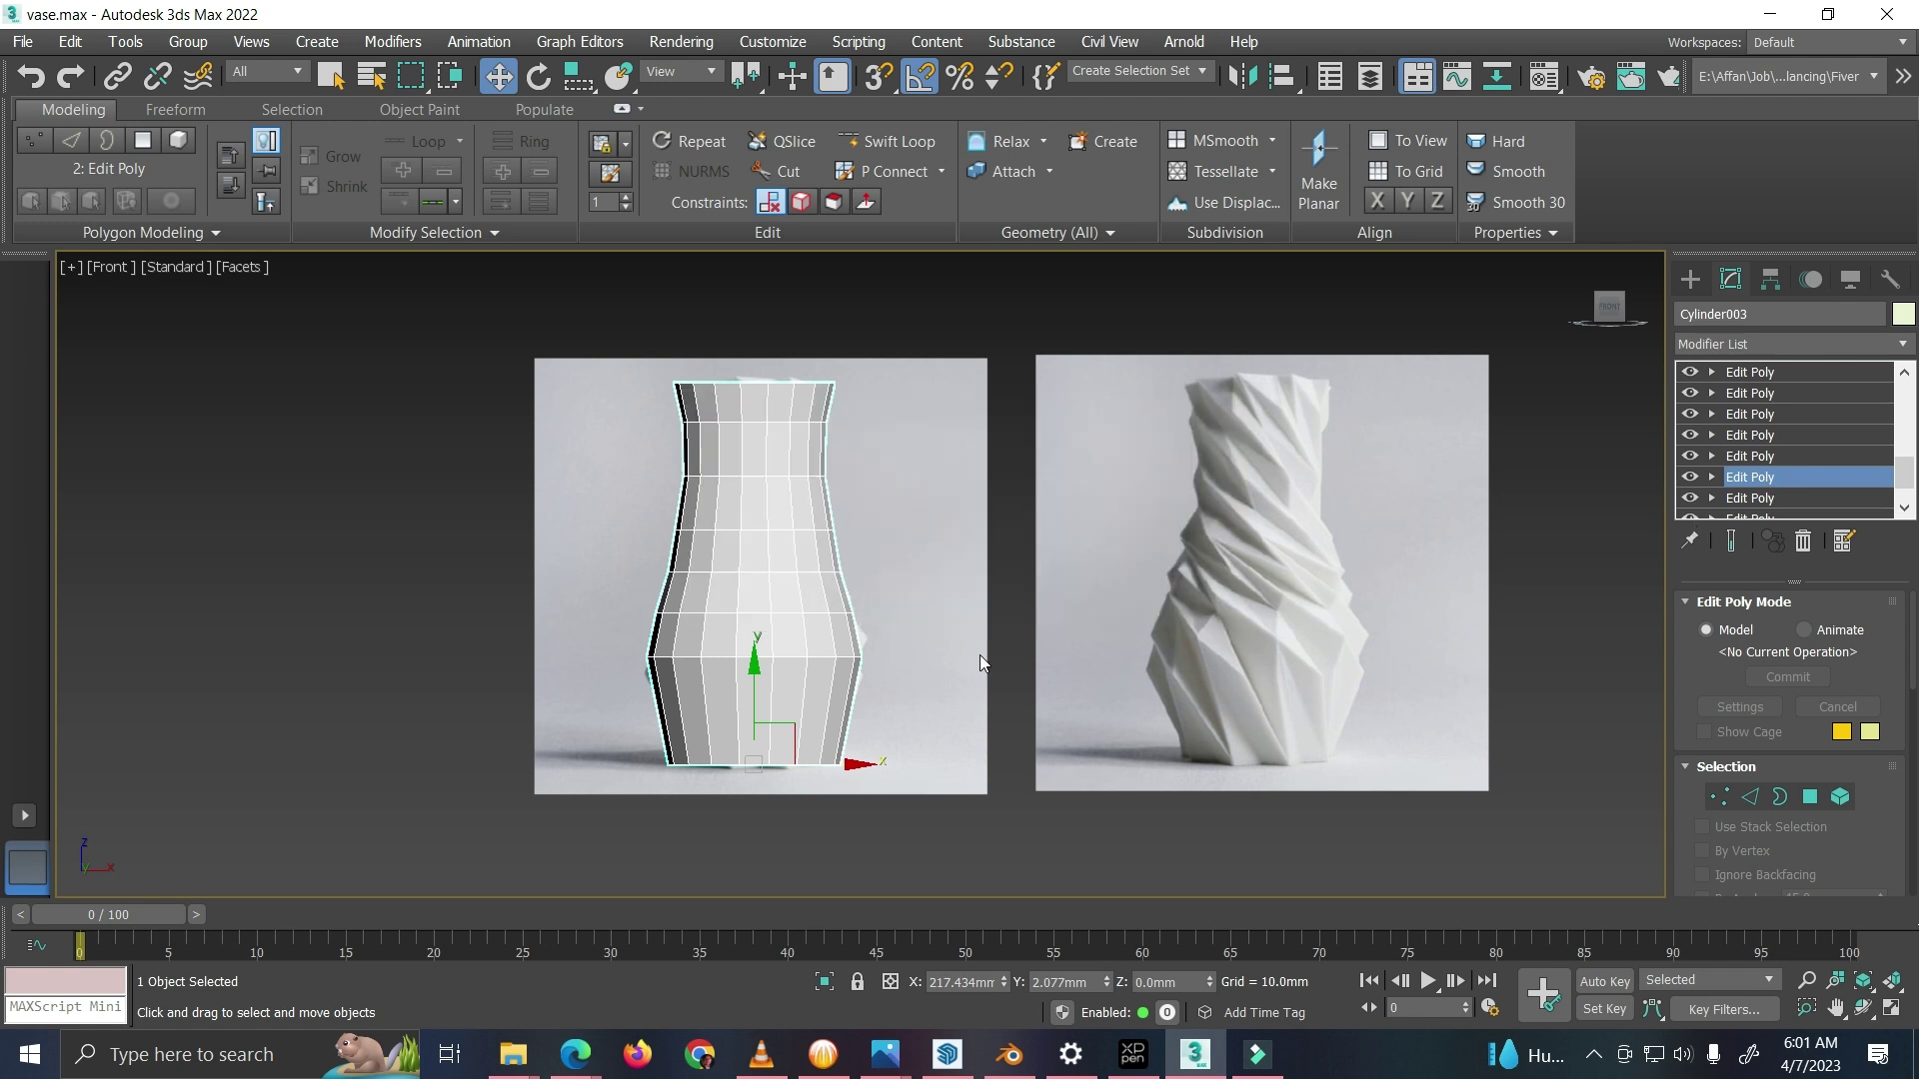
pyautogui.scroll(2, 842, 742)
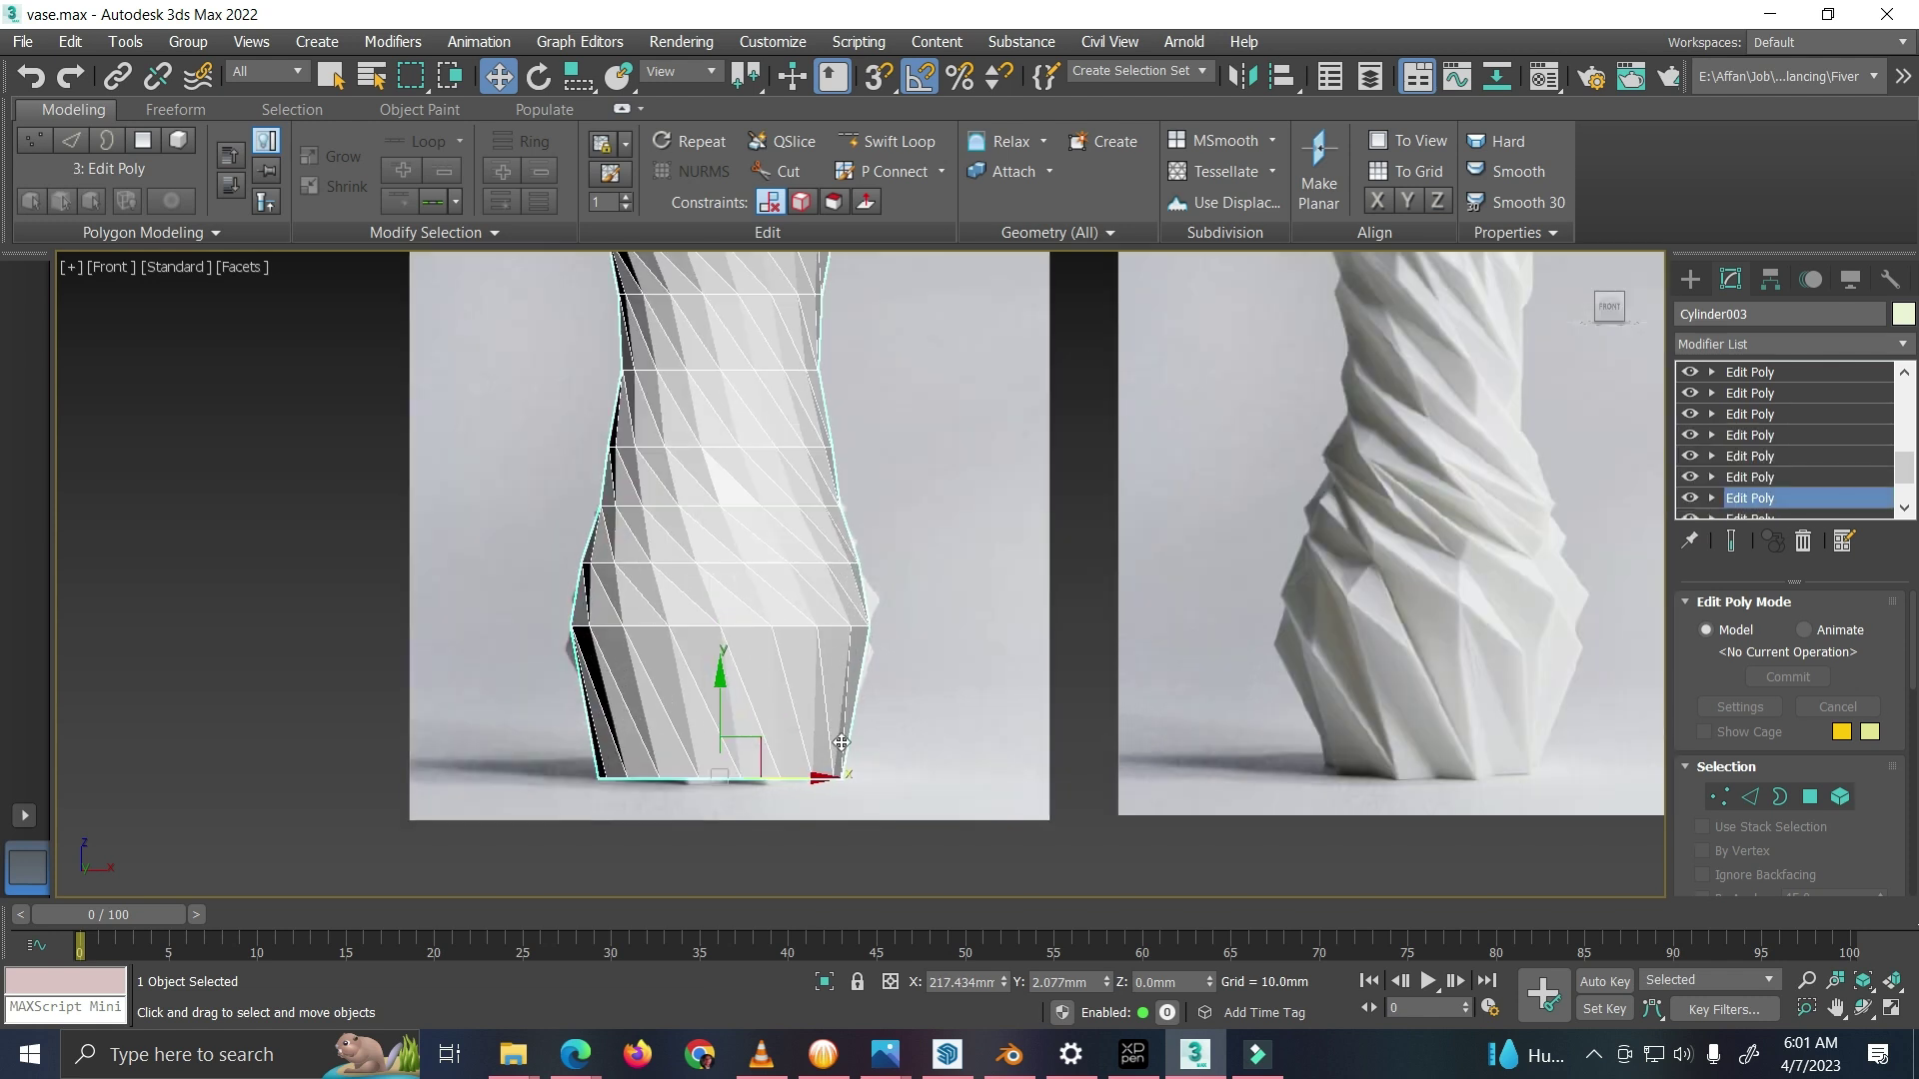
pyautogui.moveTo(842, 742); pyautogui.dragTo(917, 711, button='middle')
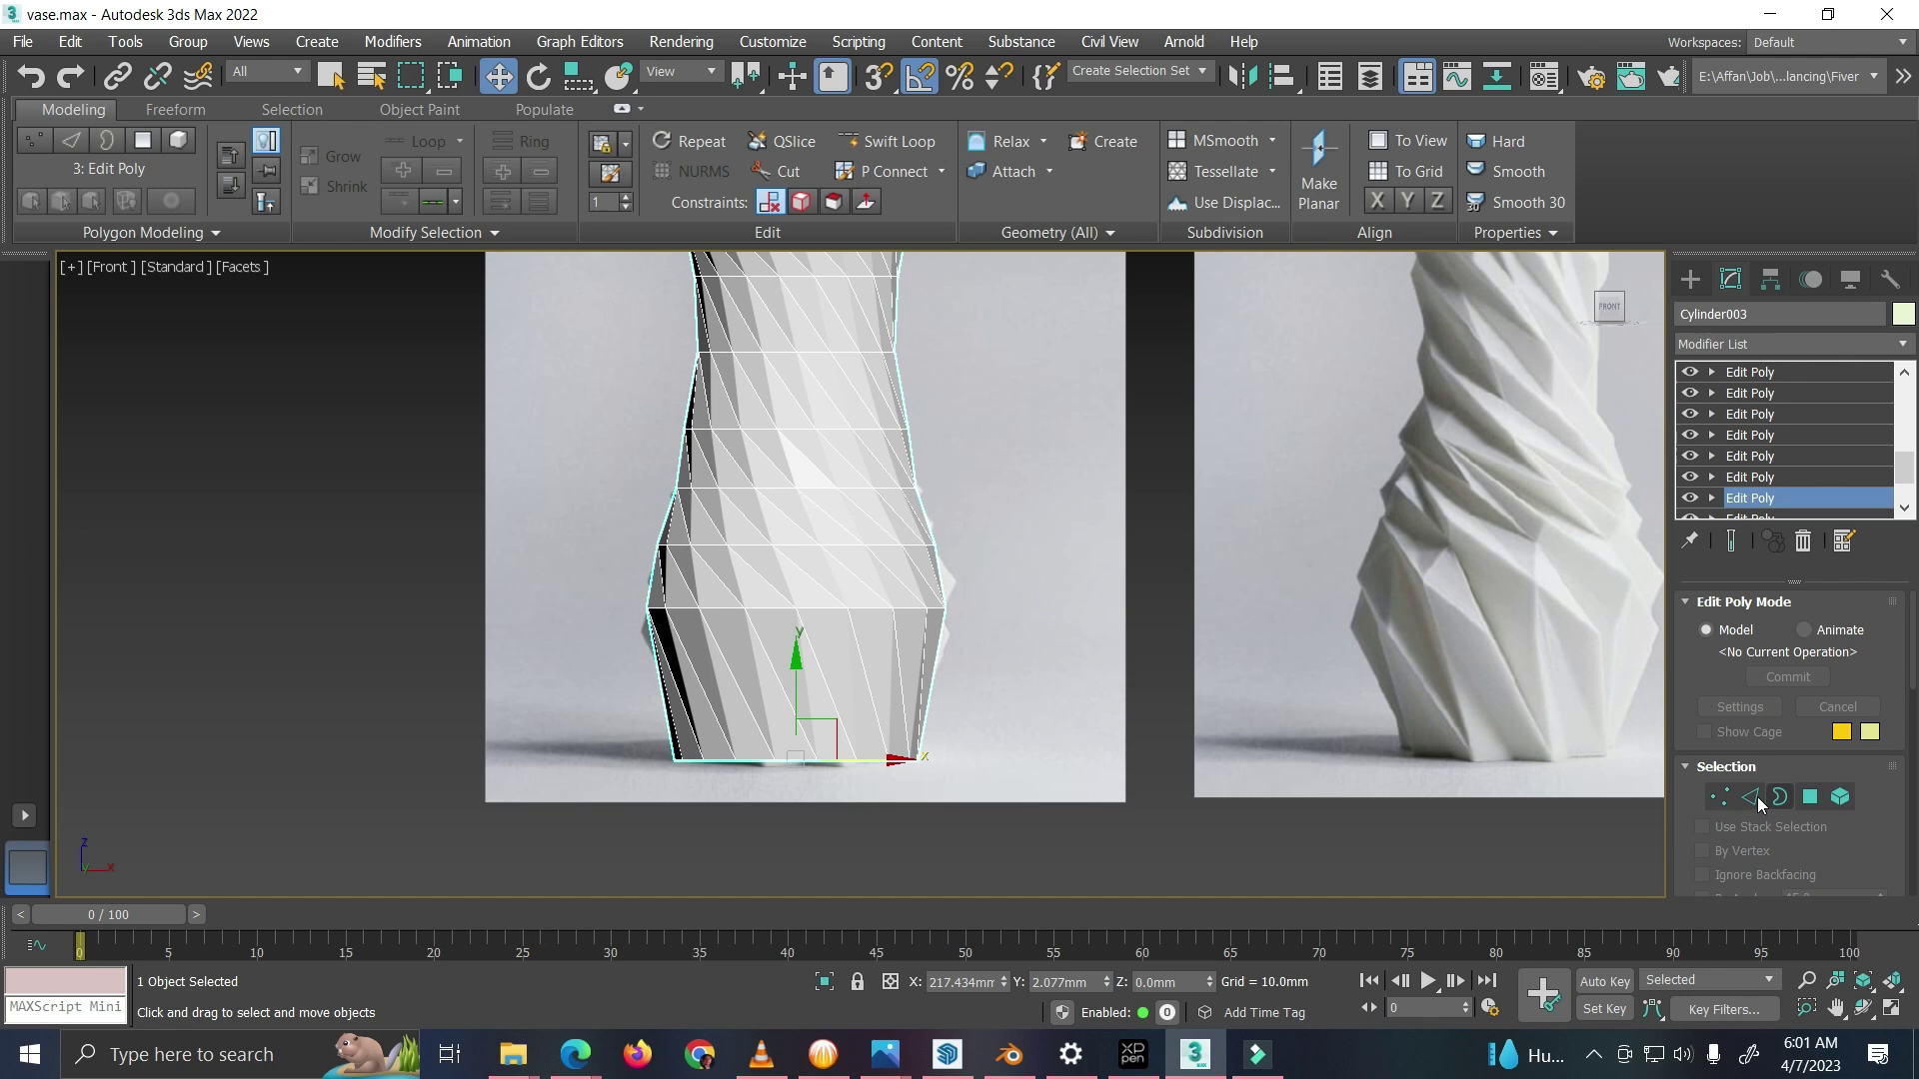
# Step: At edge level of the third Edit Poly, select all the vase's edges above its bottom row of faces
pyautogui.press('2')
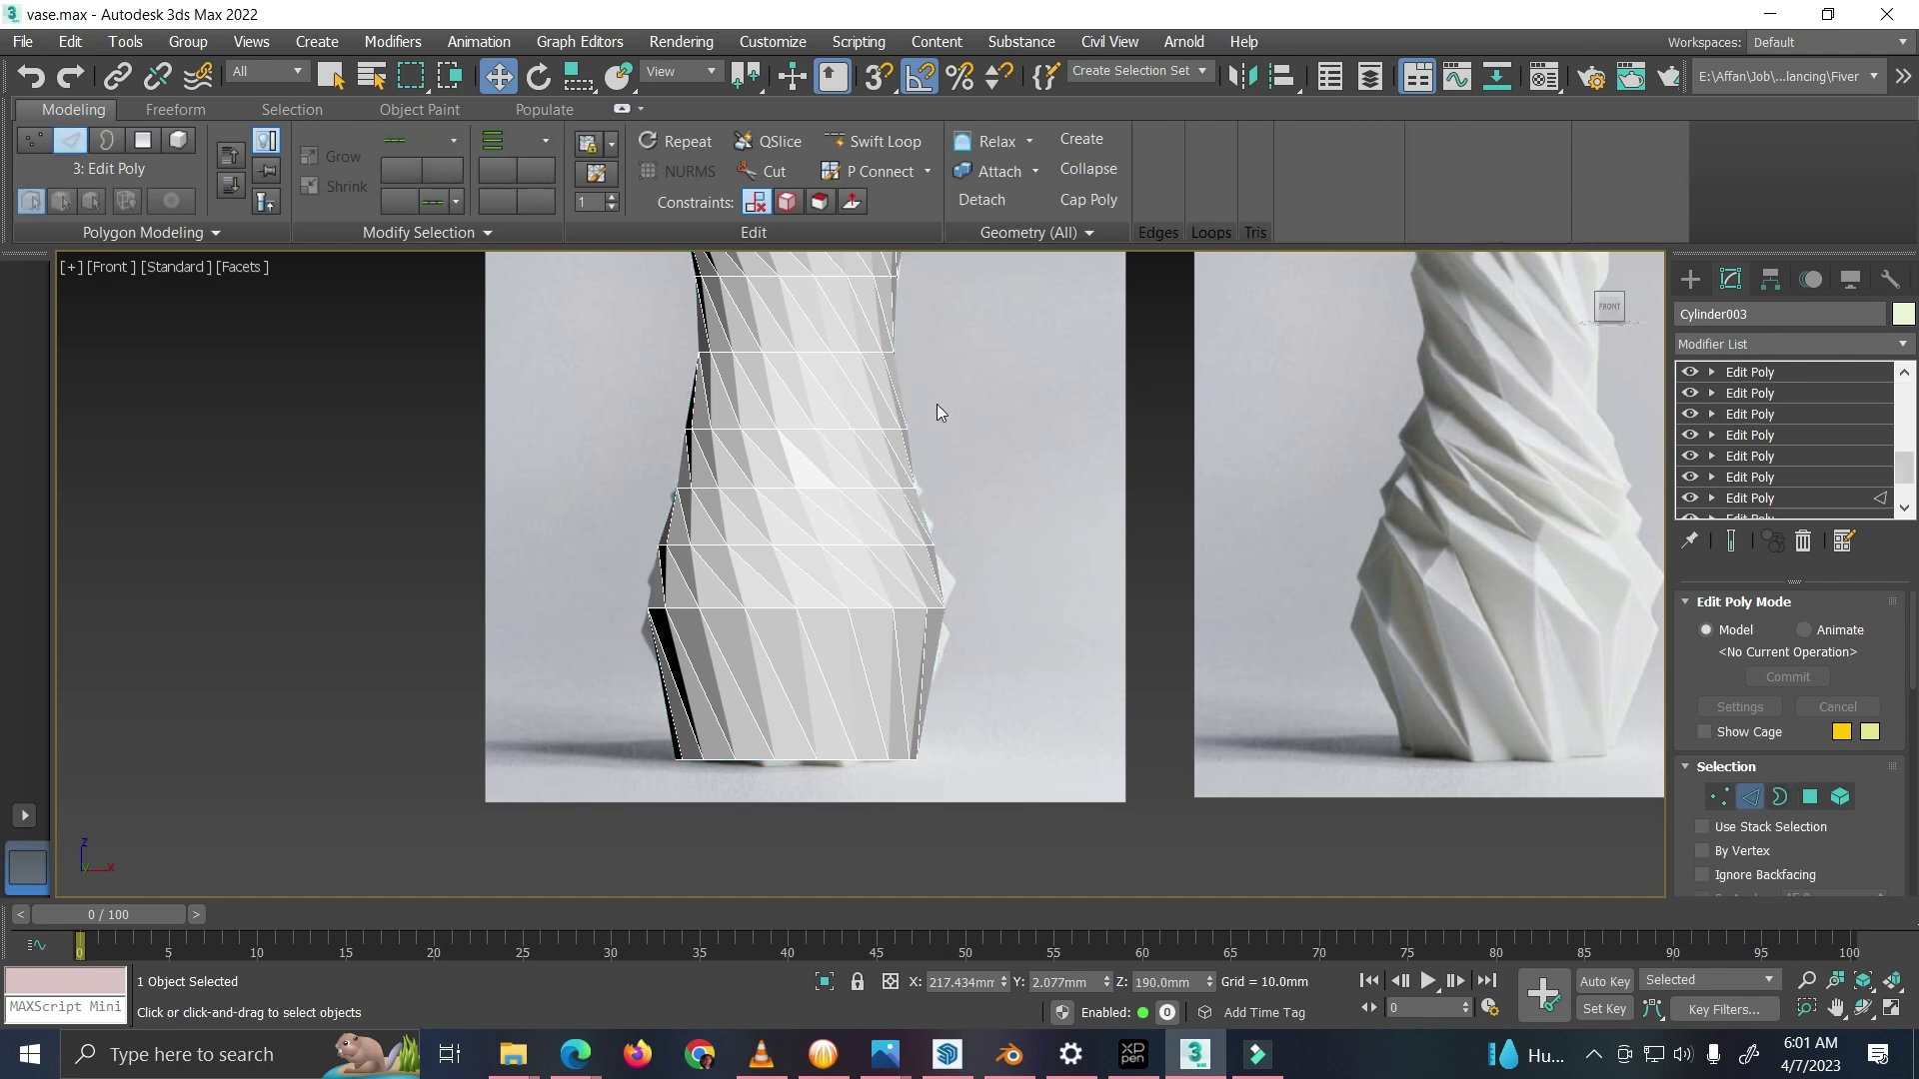
pyautogui.scroll(-3, 937, 403)
pyautogui.moveTo(957, 446); pyautogui.dragTo(914, 527, button='middle')
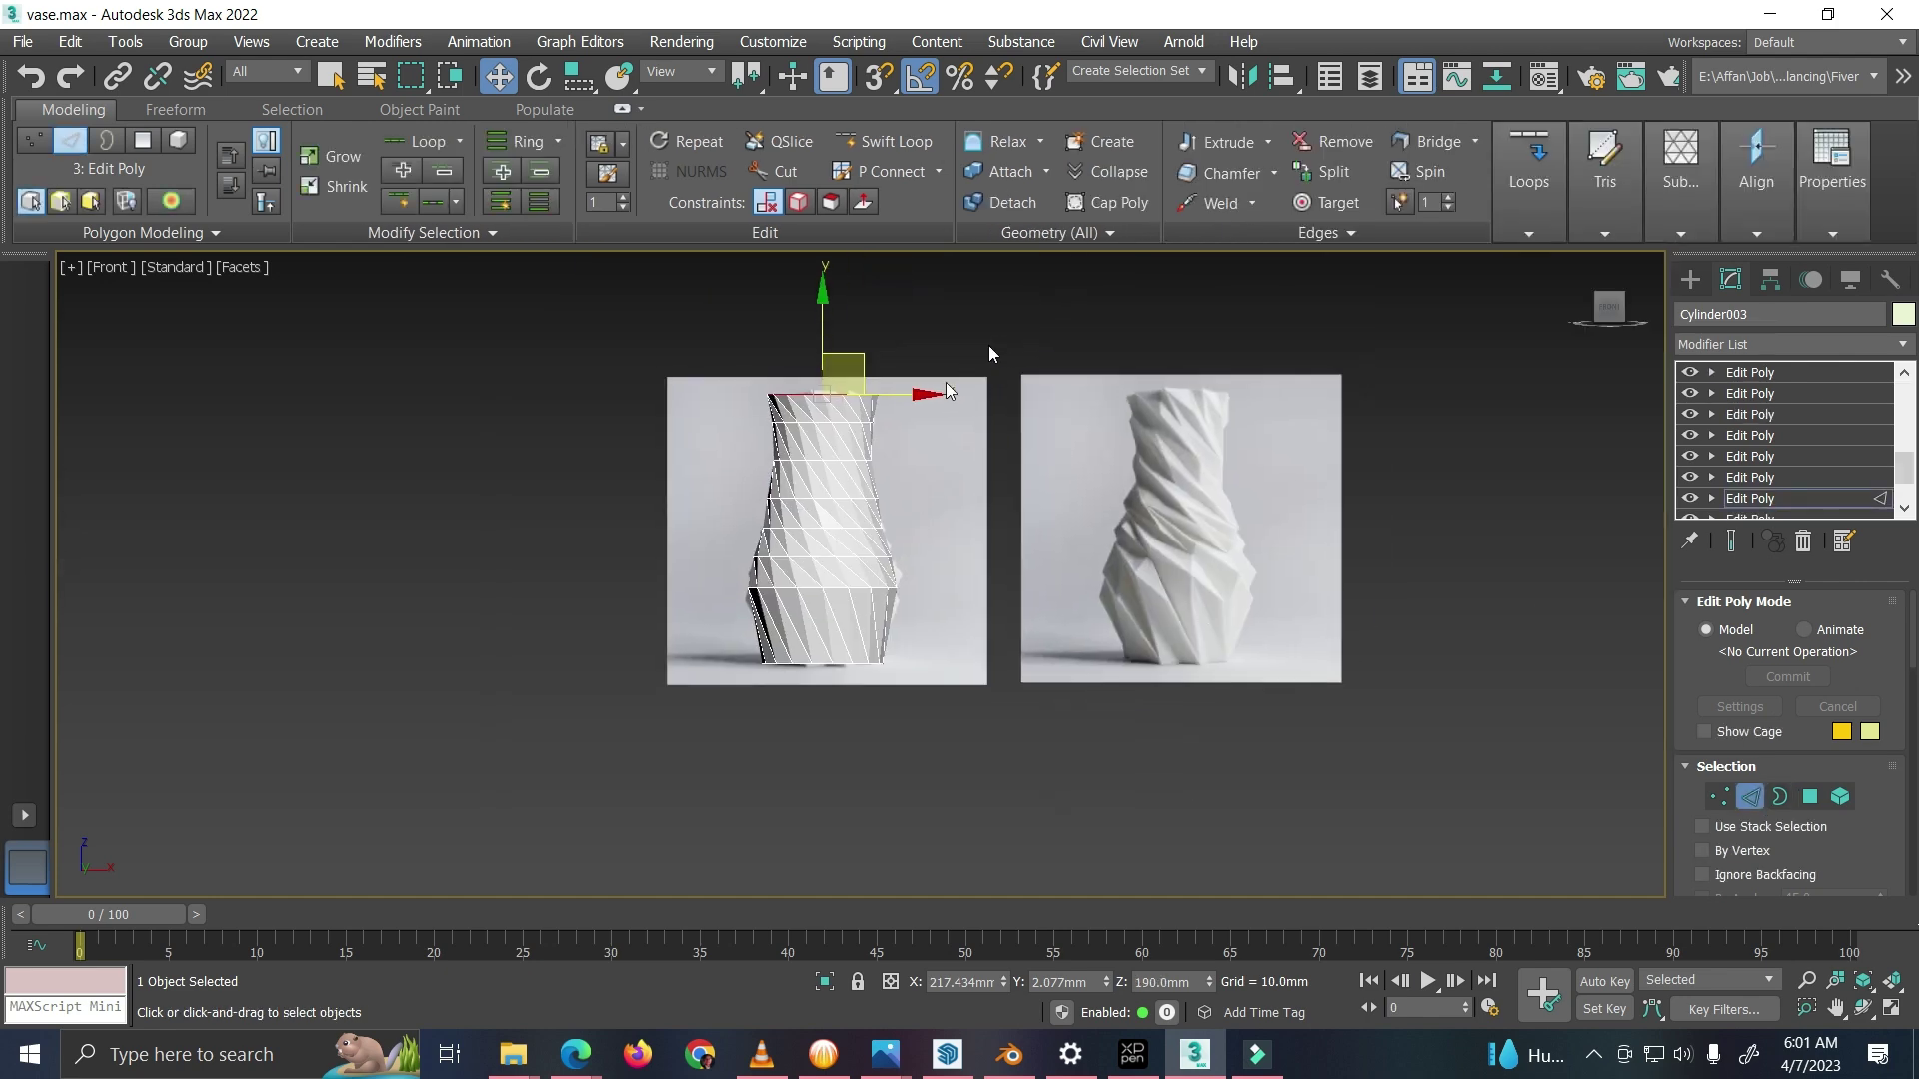
pyautogui.moveTo(681, 614); pyautogui.dragTo(681, 616)
pyautogui.scroll(3, 777, 629)
pyautogui.moveTo(888, 639); pyautogui.dragTo(772, 698, button='middle')
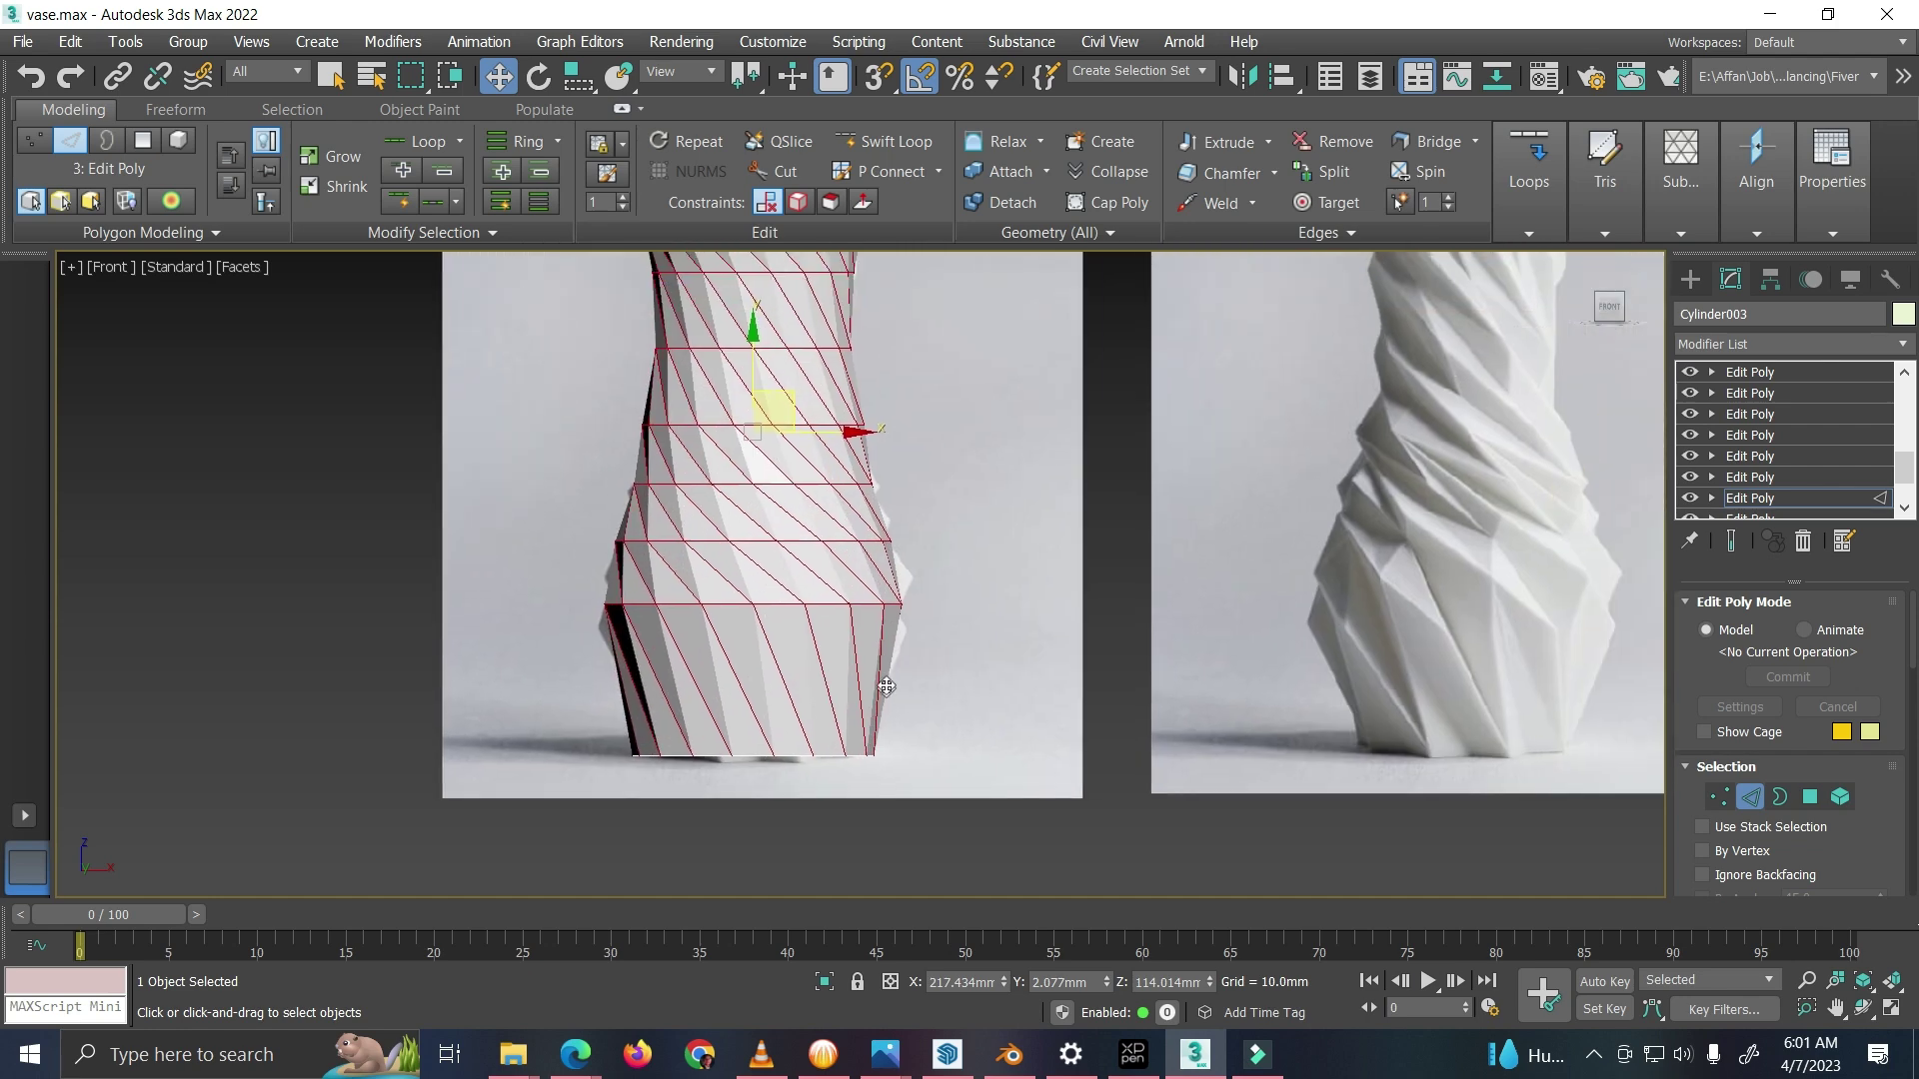
pyautogui.scroll(-3, 884, 662)
pyautogui.scroll(3, 884, 661)
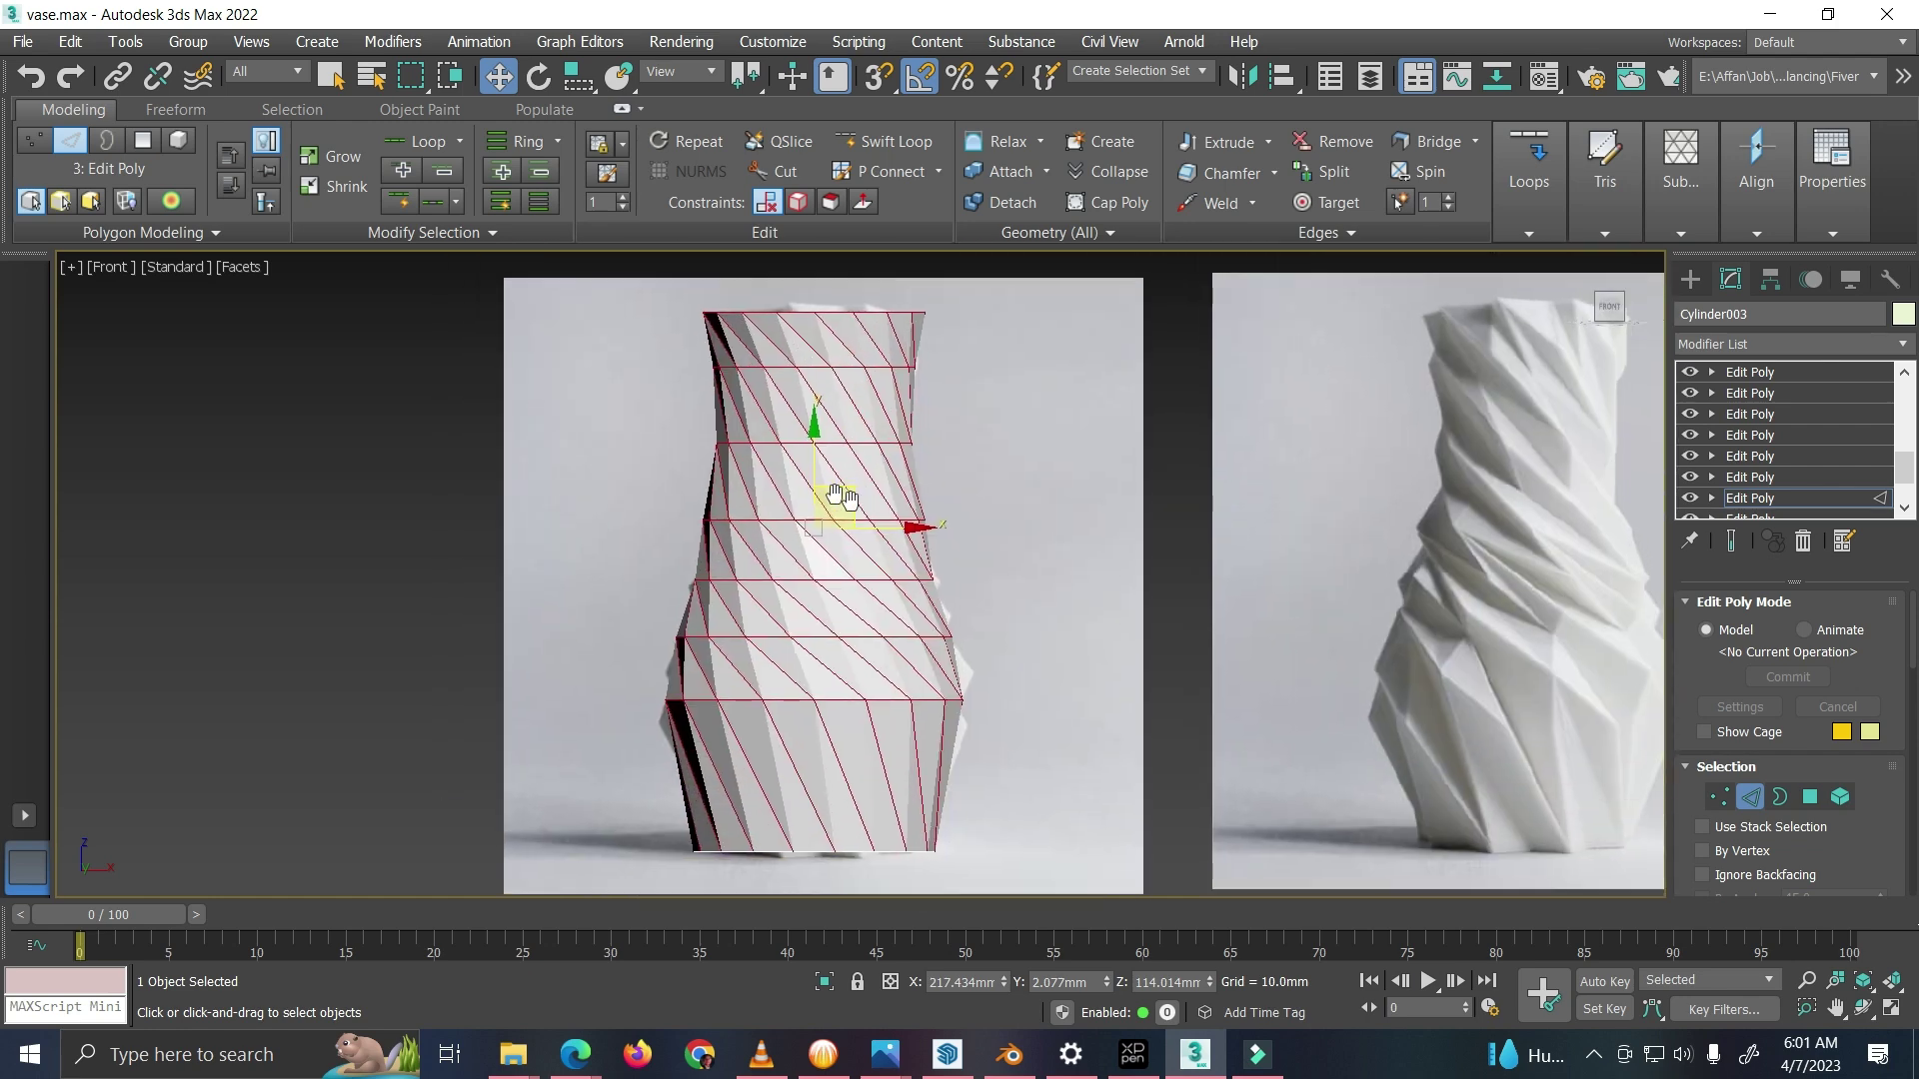
pyautogui.moveTo(768, 617); pyautogui.dragTo(724, 592, button='middle')
pyautogui.scroll(-2, 1059, 663)
pyautogui.moveTo(945, 769); pyautogui.dragTo(975, 639, button='middle')
pyautogui.moveTo(979, 640); pyautogui.dragTo(675, 738)
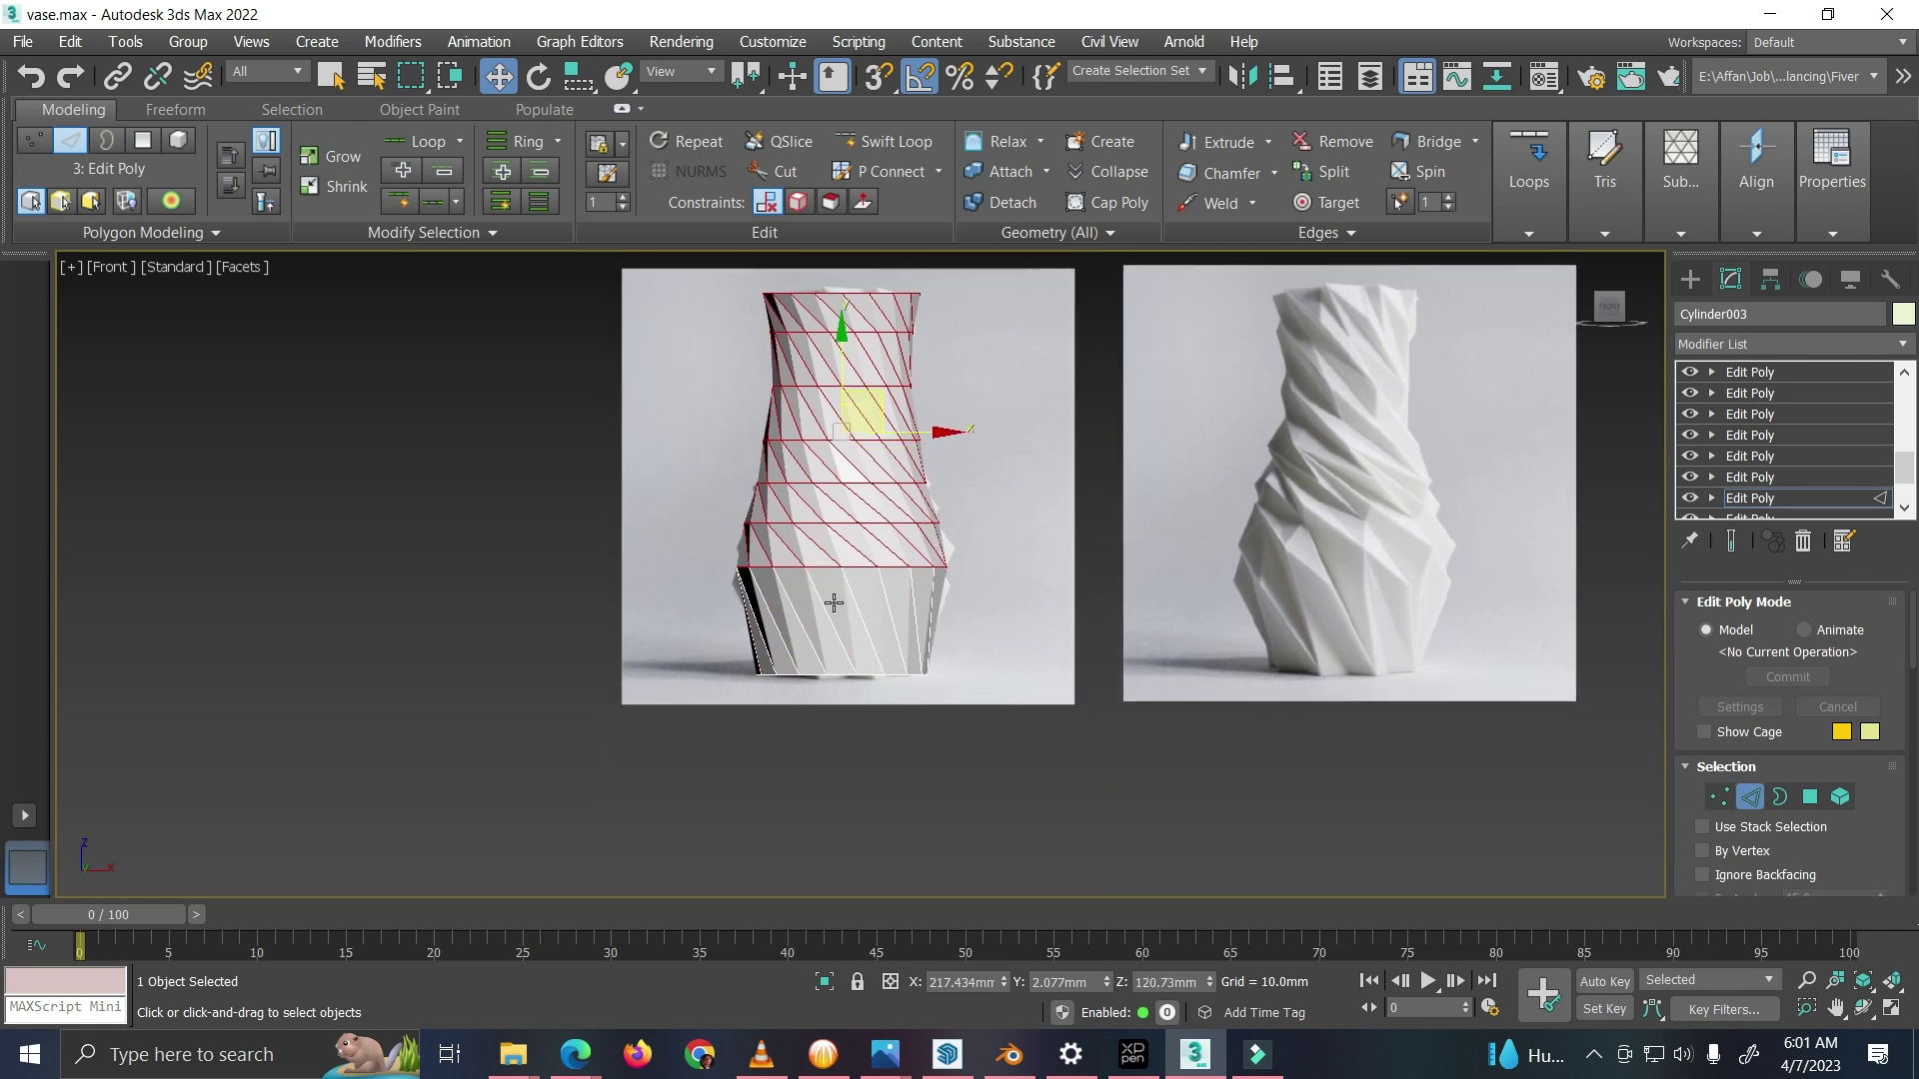
# Step: Try rotating the selected edges by -25° about the vase's vertical axis, and undo the rotation
pyautogui.press('r')
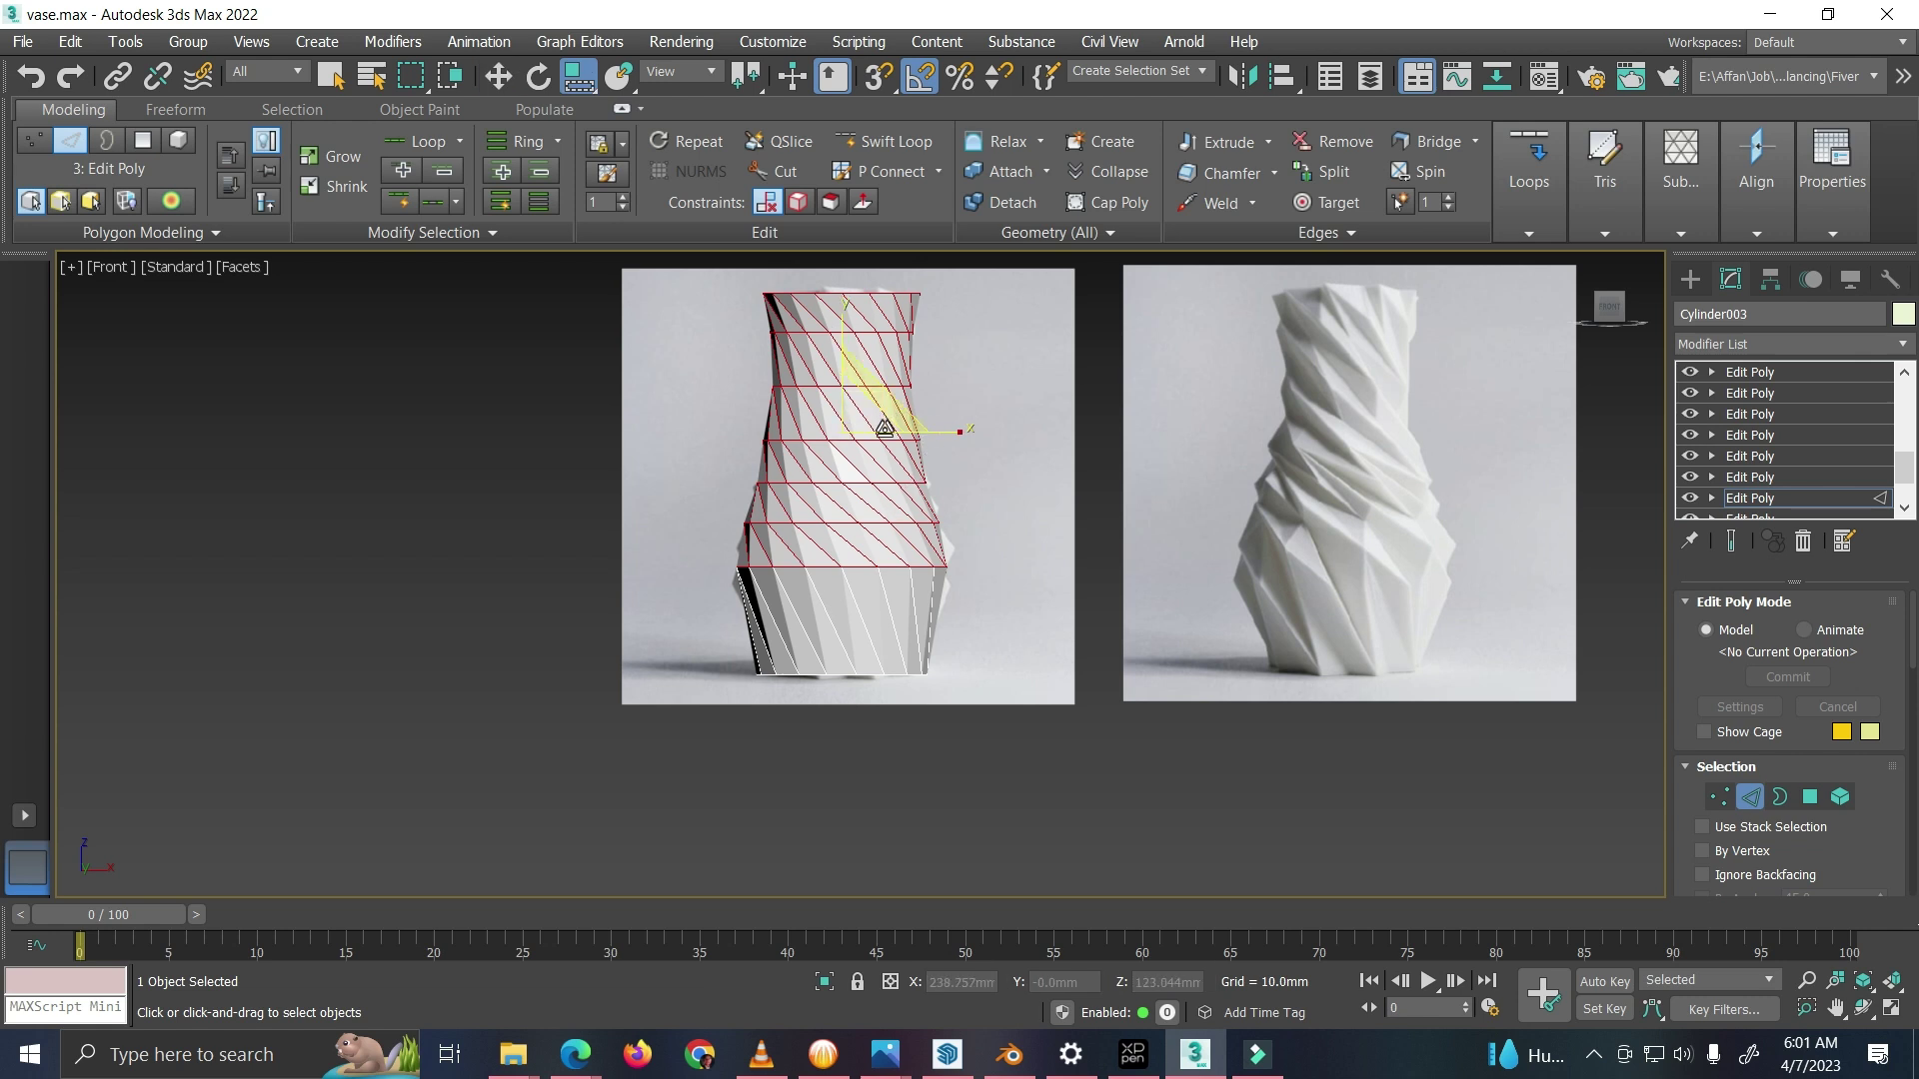
pyautogui.press('e')
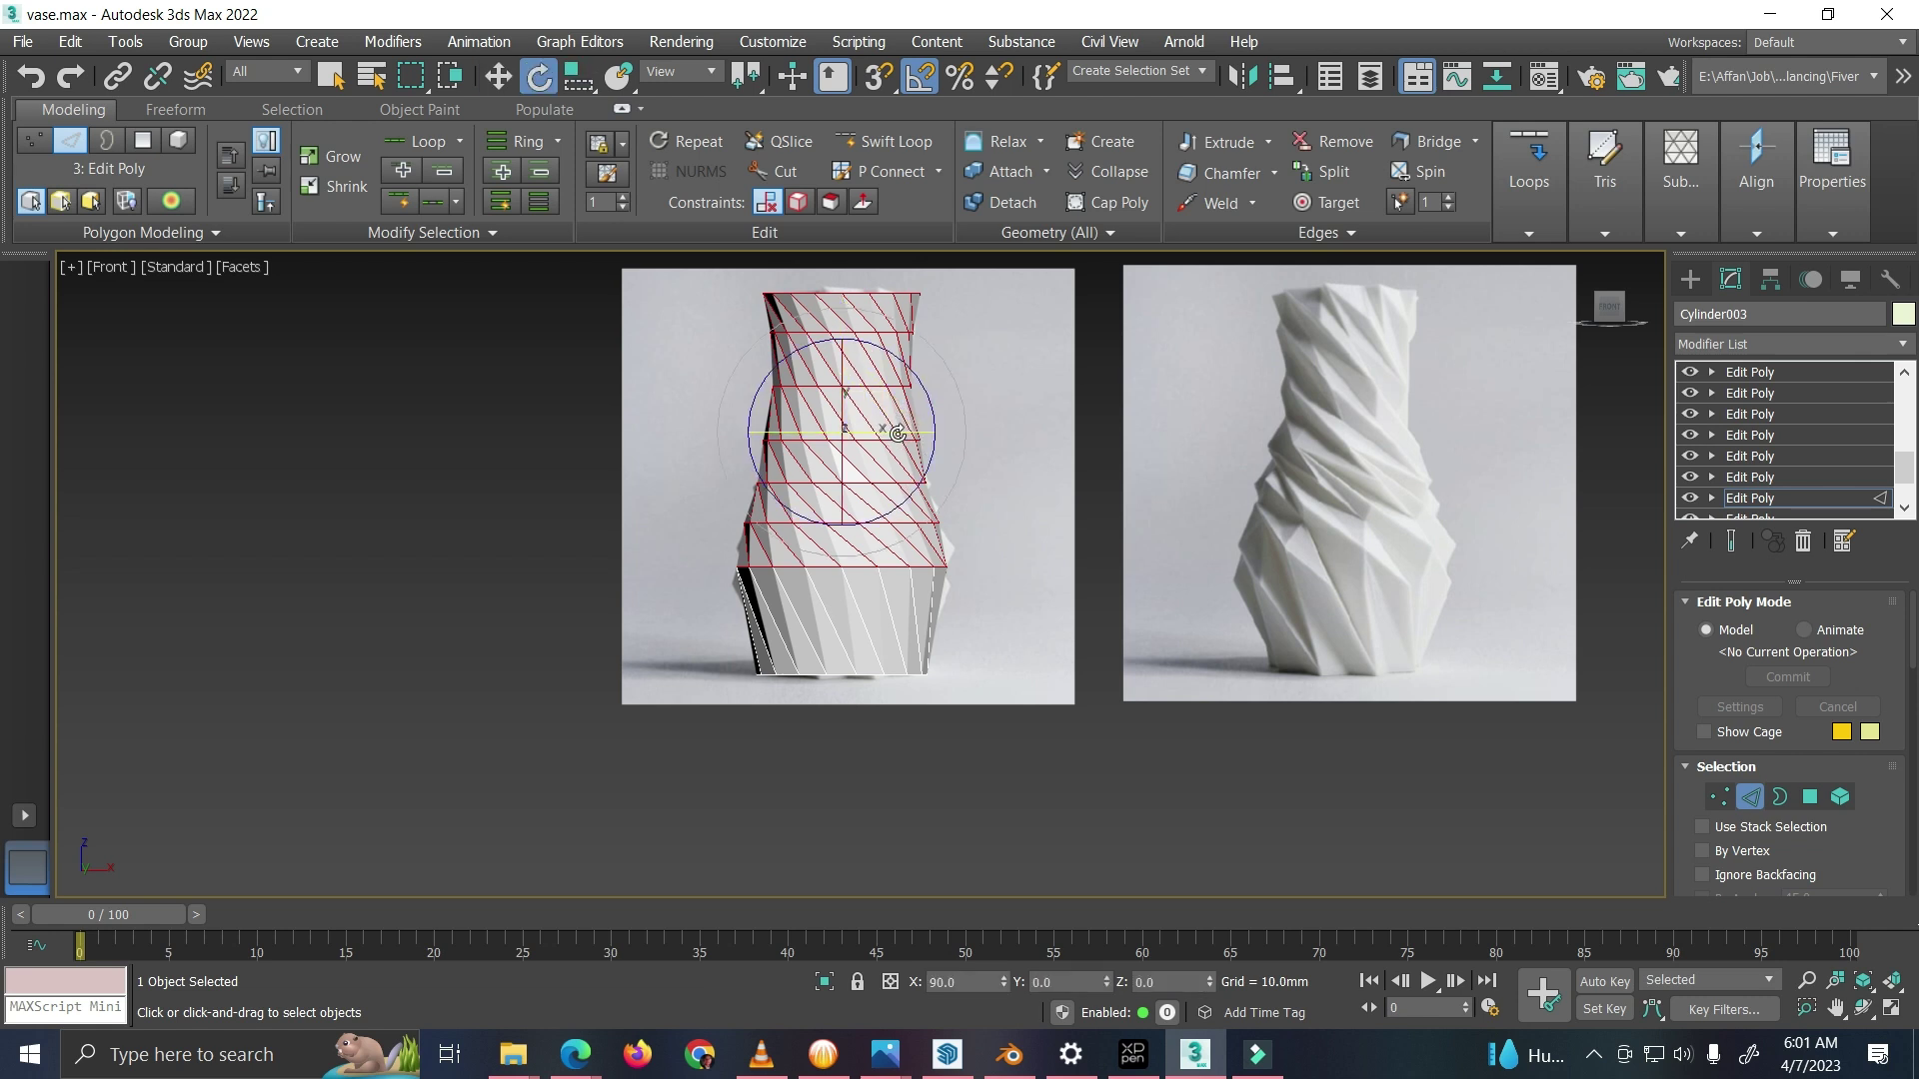
pyautogui.moveTo(898, 432); pyautogui.dragTo(925, 439)
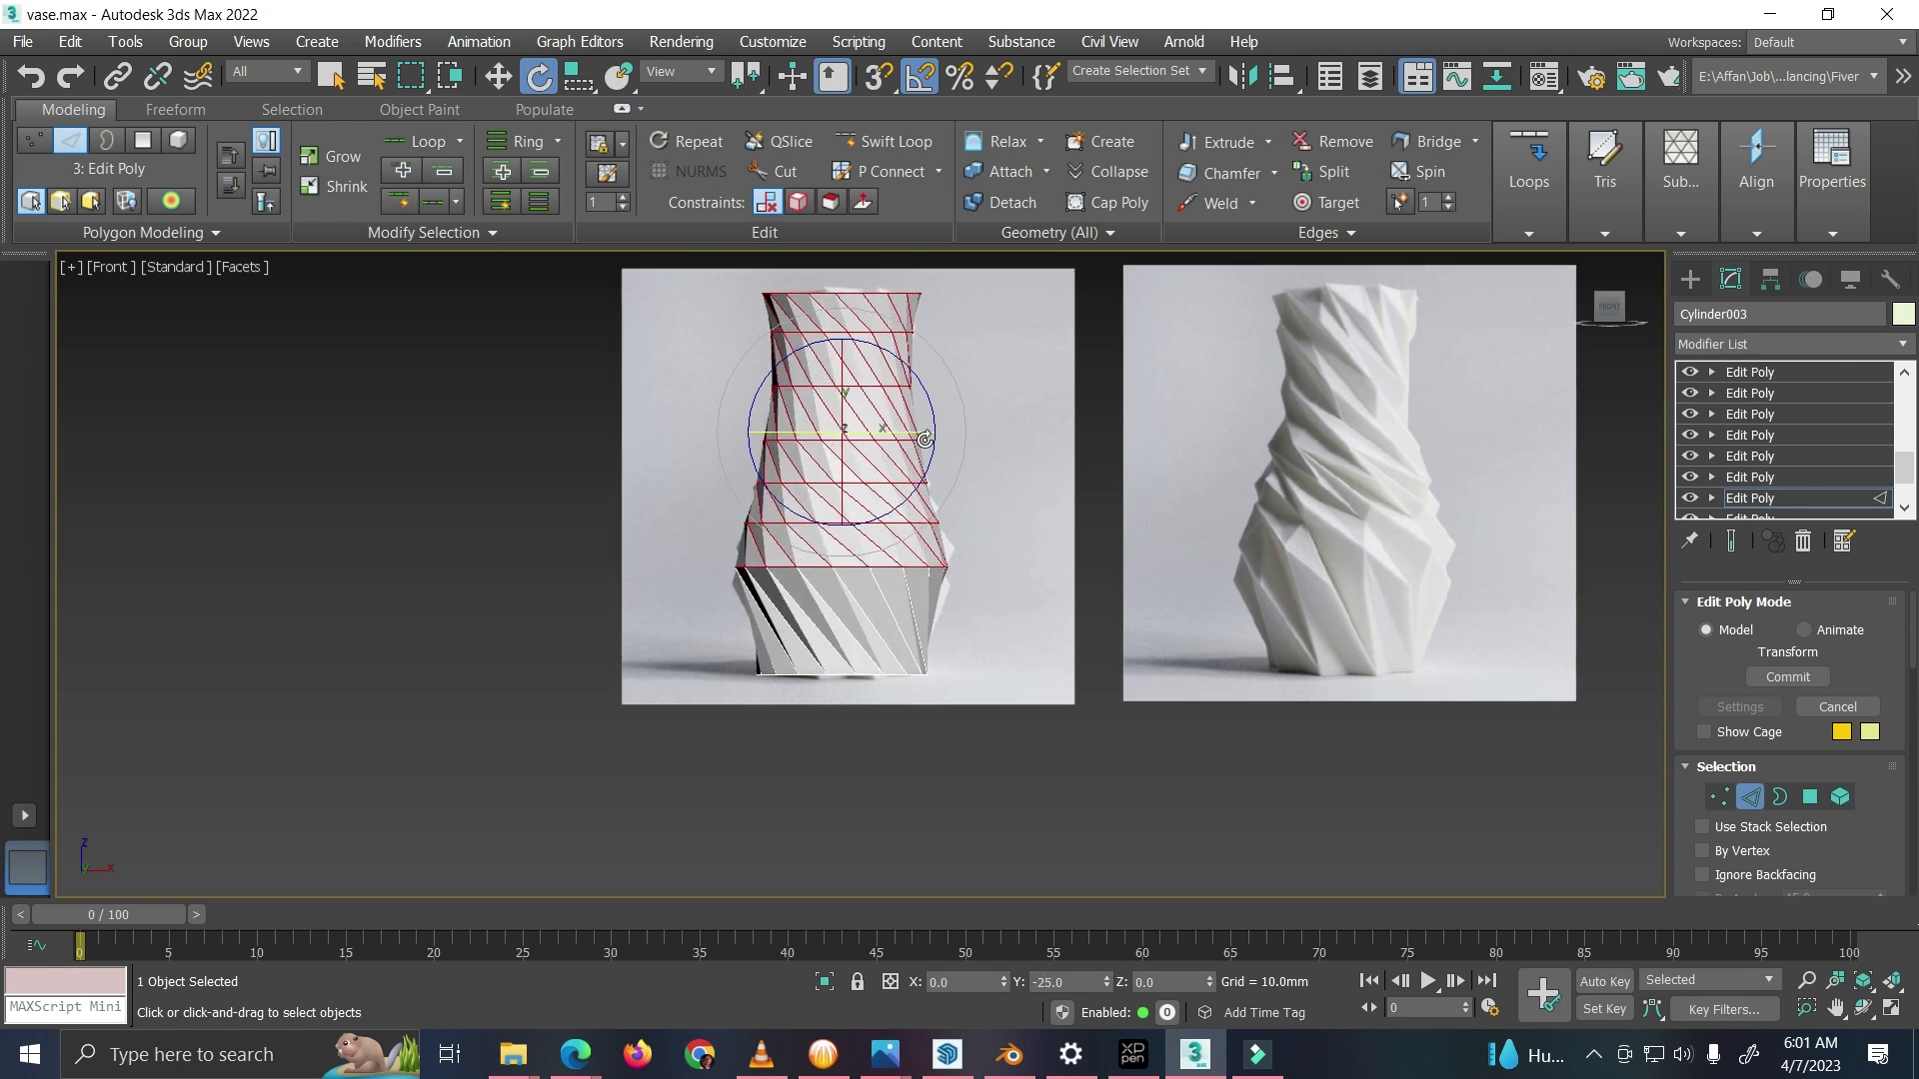
pyautogui.hotkey('ctrl', 'z')
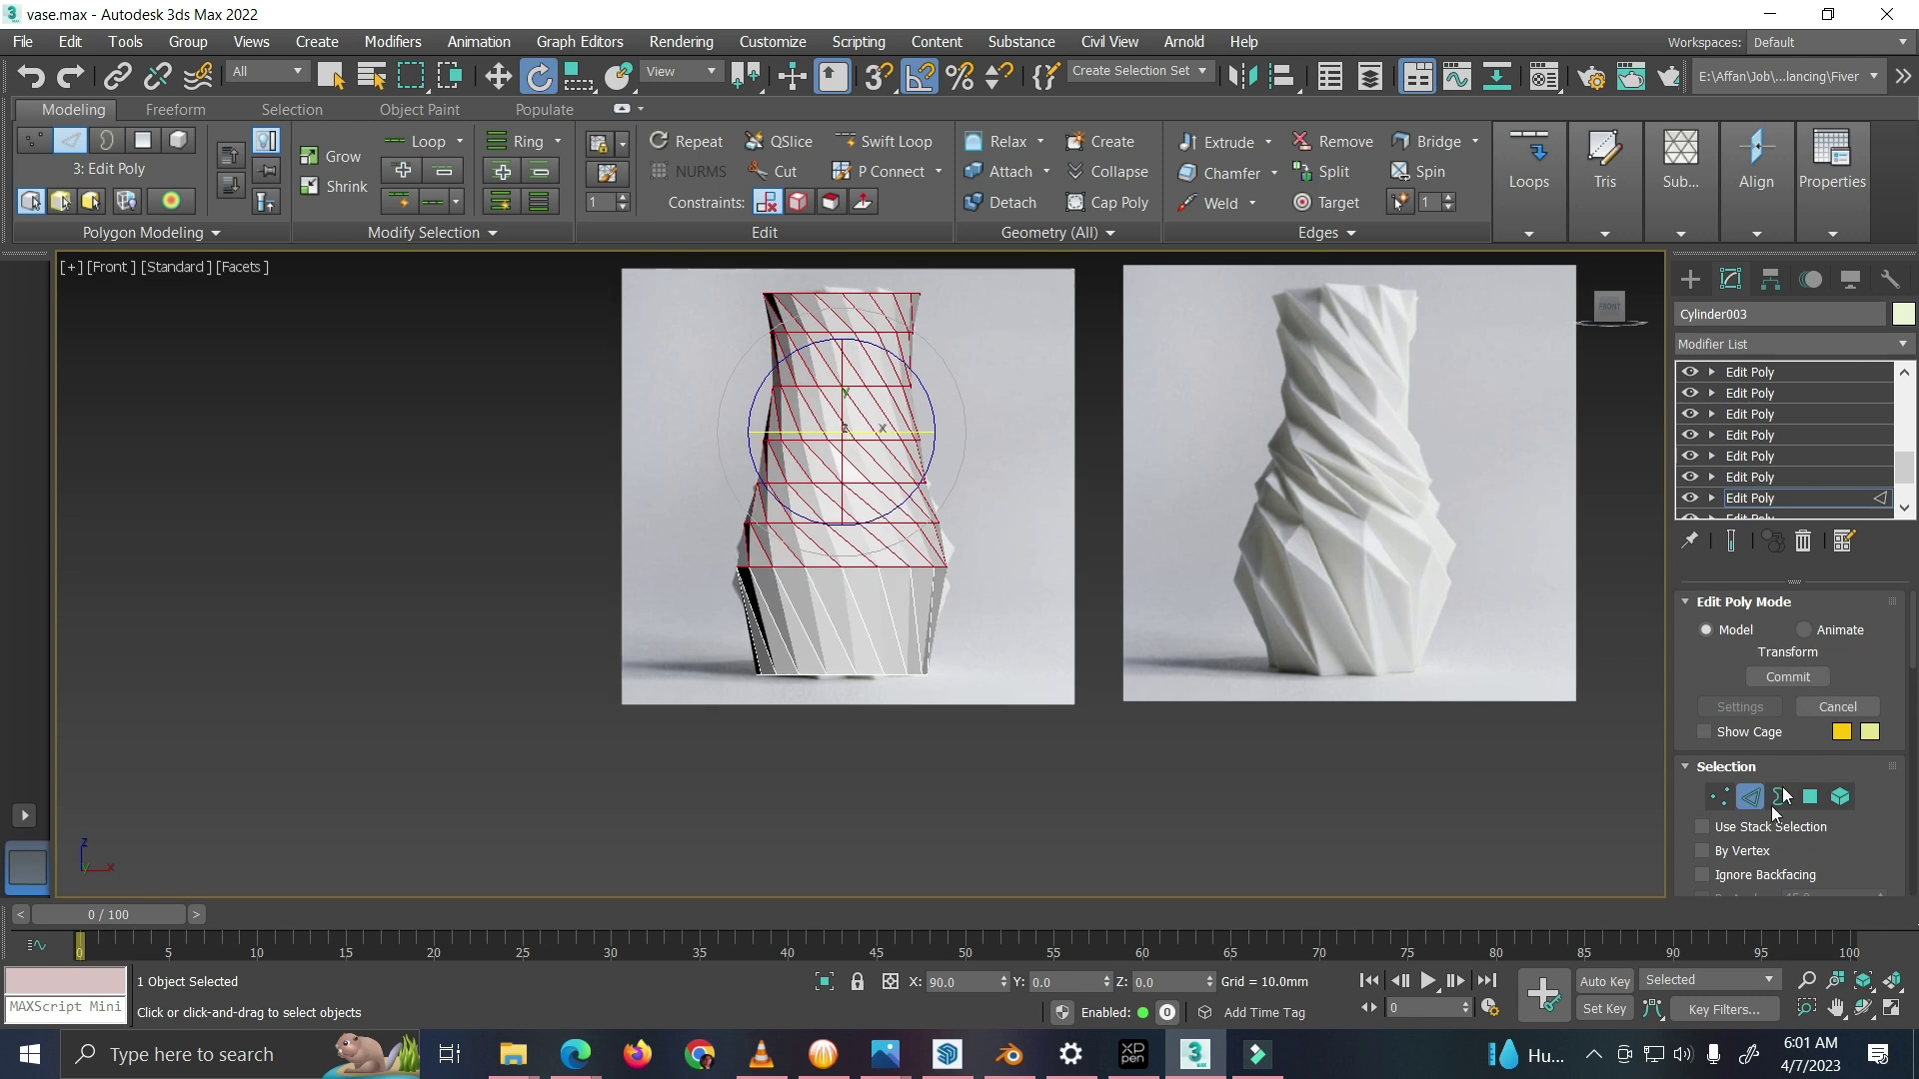
# Step: Remove the two lowest edge rings from the selection, keeping only the upper vase edges, and leave edge level
pyautogui.keyDown('alt'); pyautogui.moveTo(614, 704); pyautogui.dragTo(616, 704); pyautogui.keyUp('alt')
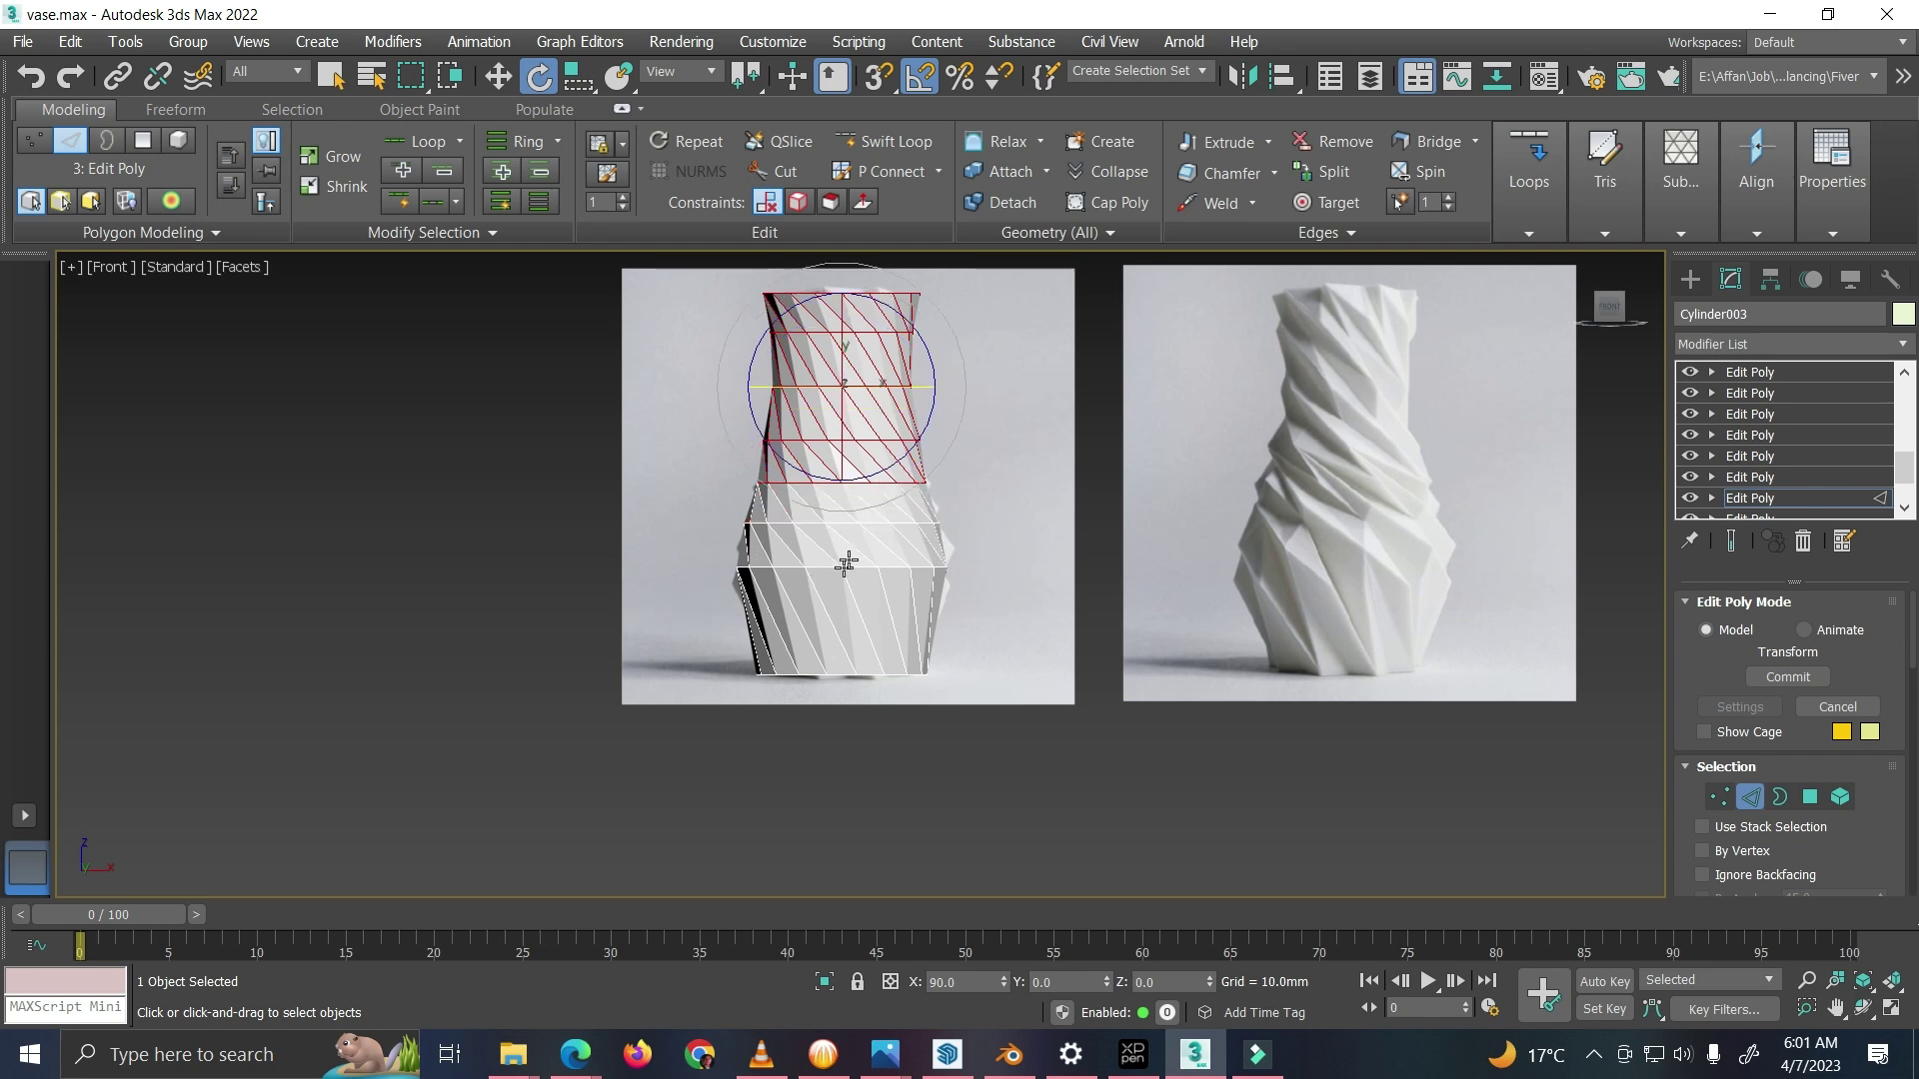
pyautogui.scroll(4, 850, 545)
pyautogui.moveTo(937, 509); pyautogui.dragTo(875, 789, button='middle')
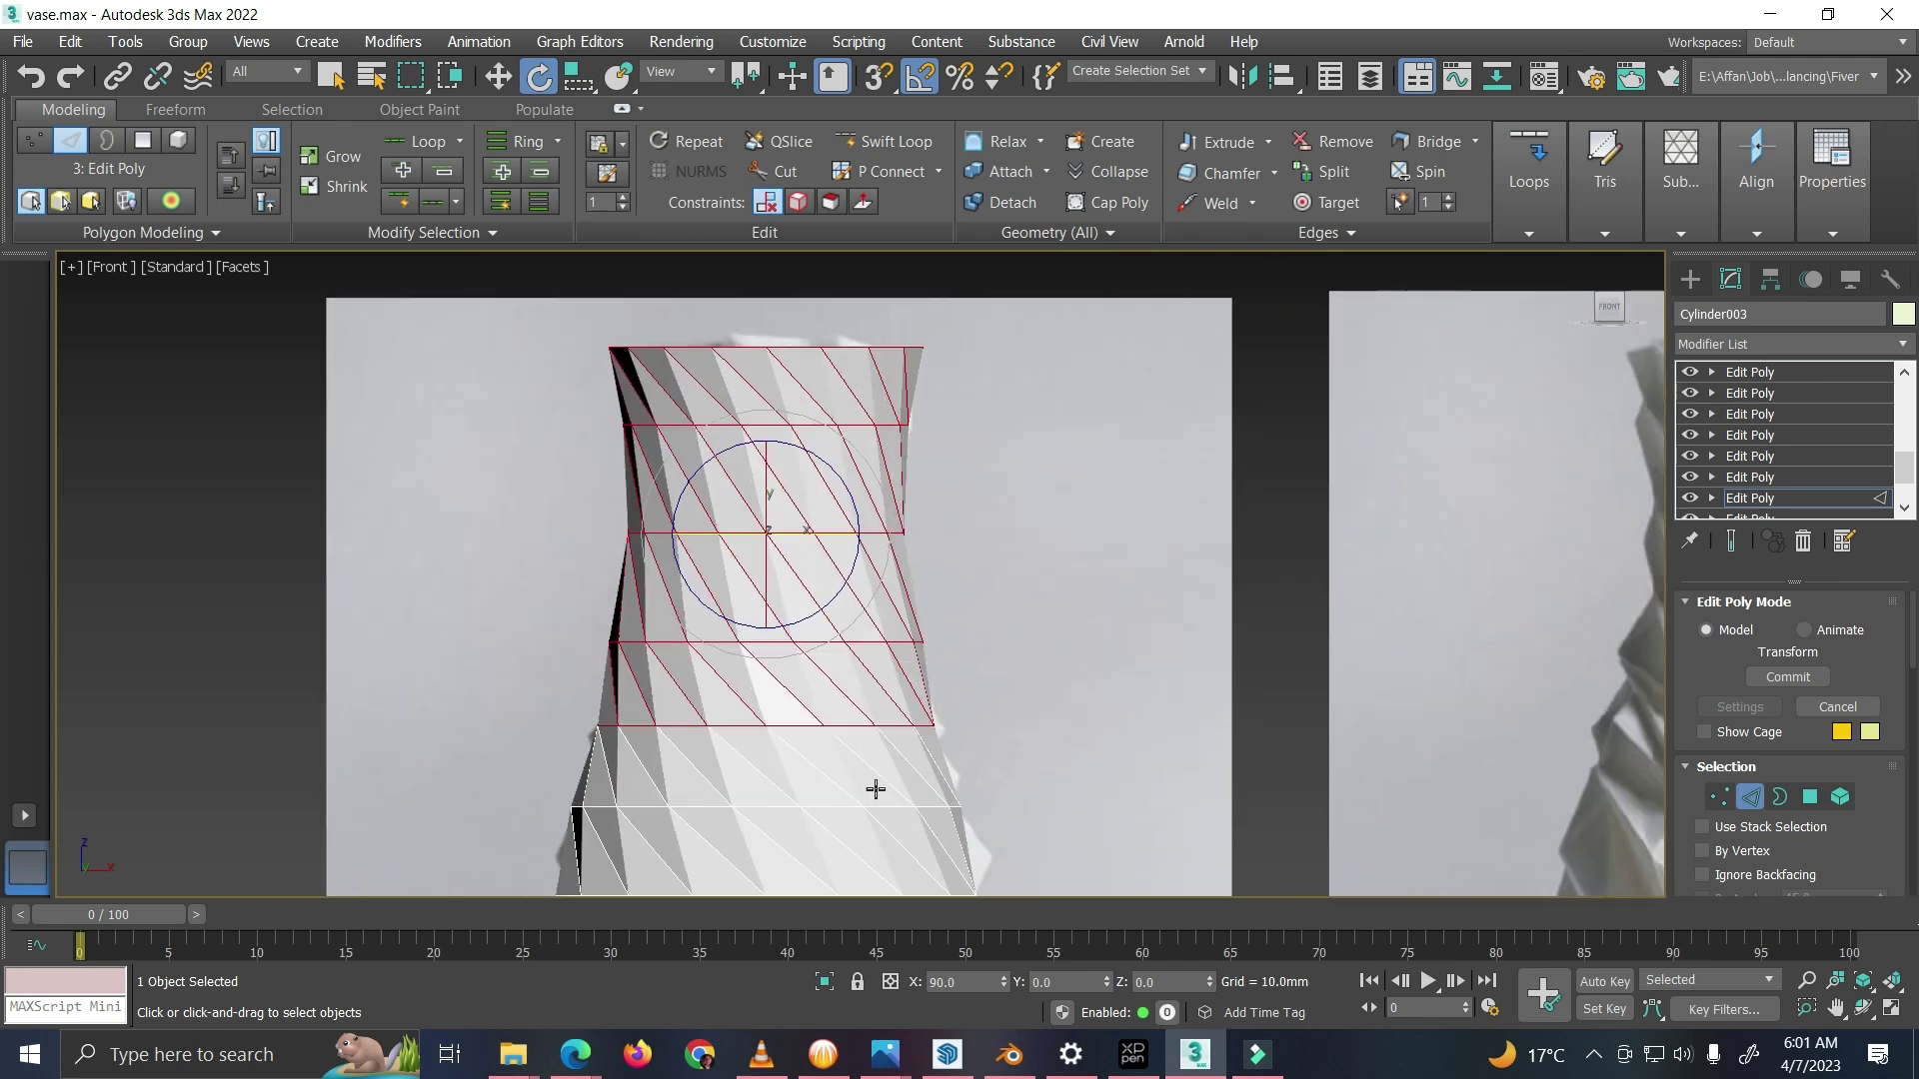
pyautogui.moveTo(918, 688); pyautogui.dragTo(916, 515, button='middle')
pyautogui.scroll(-2, 770, 583)
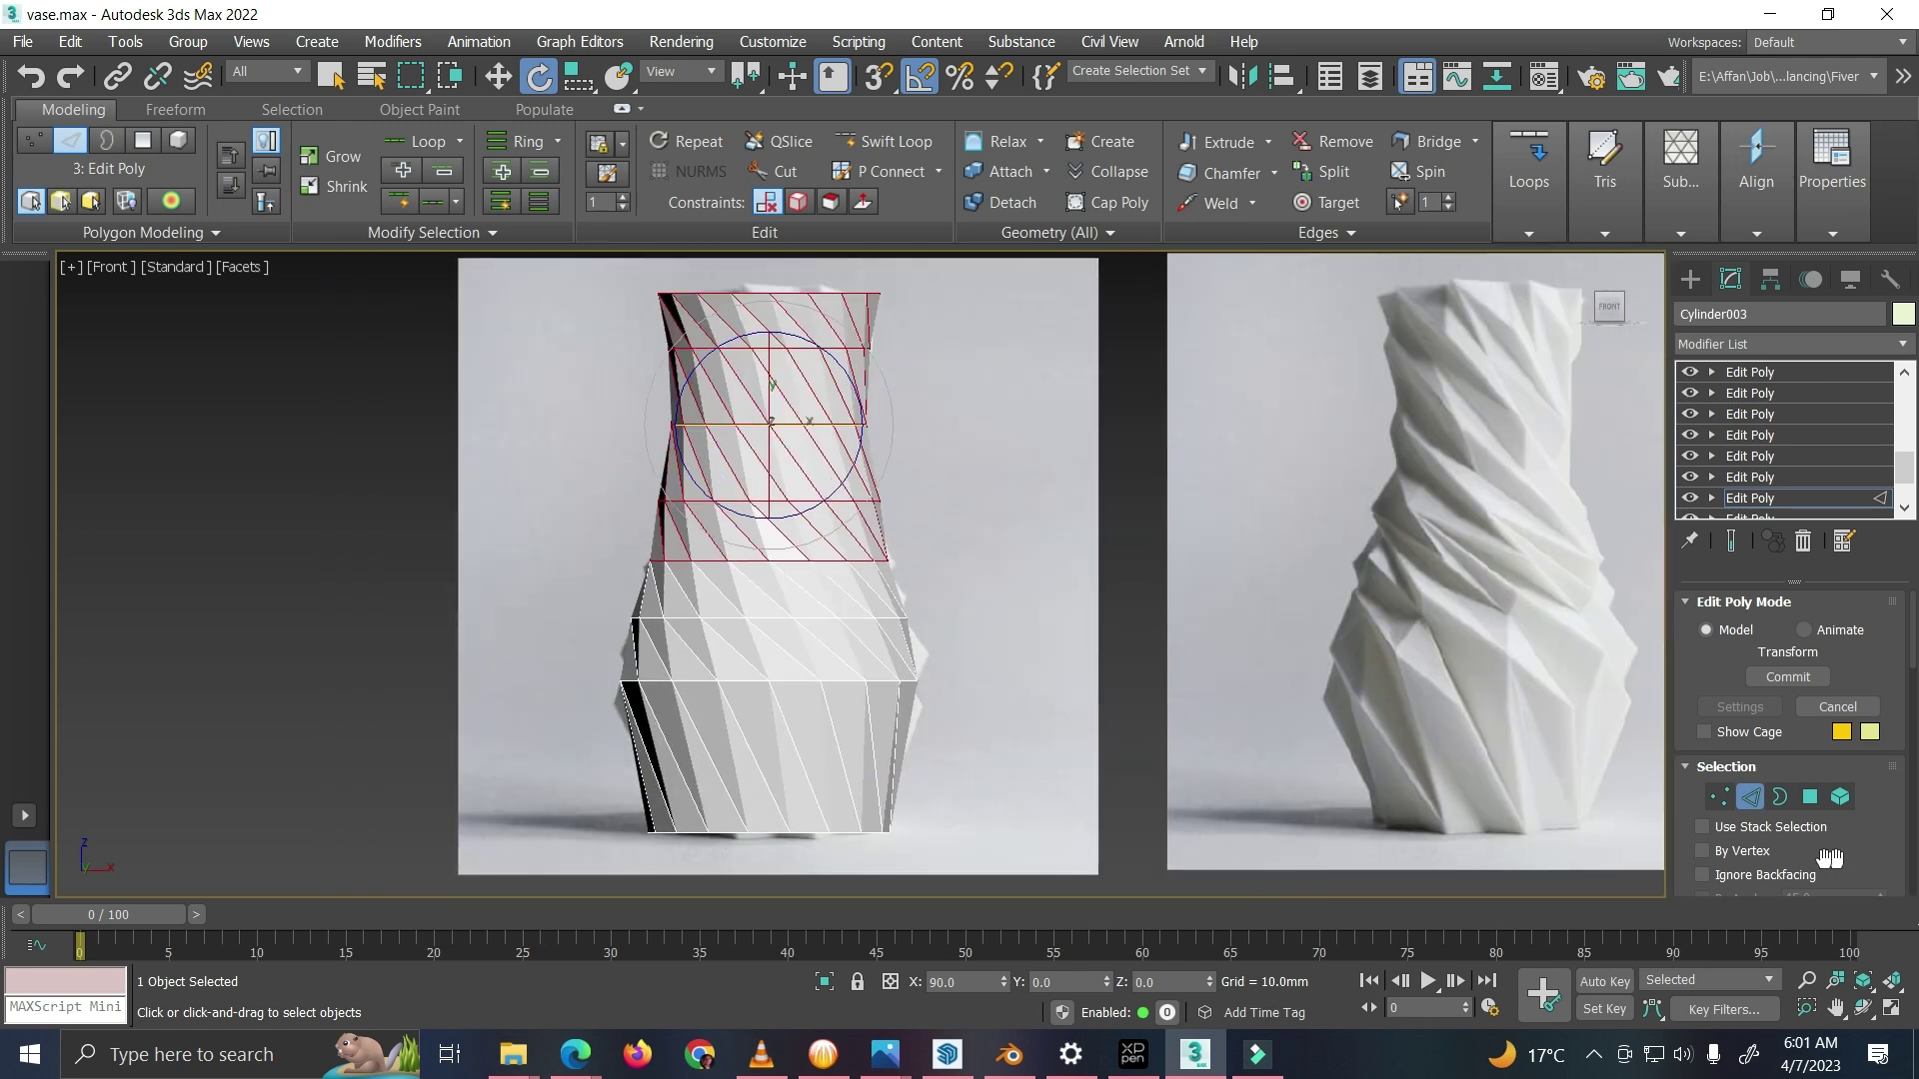
pyautogui.click(1757, 802)
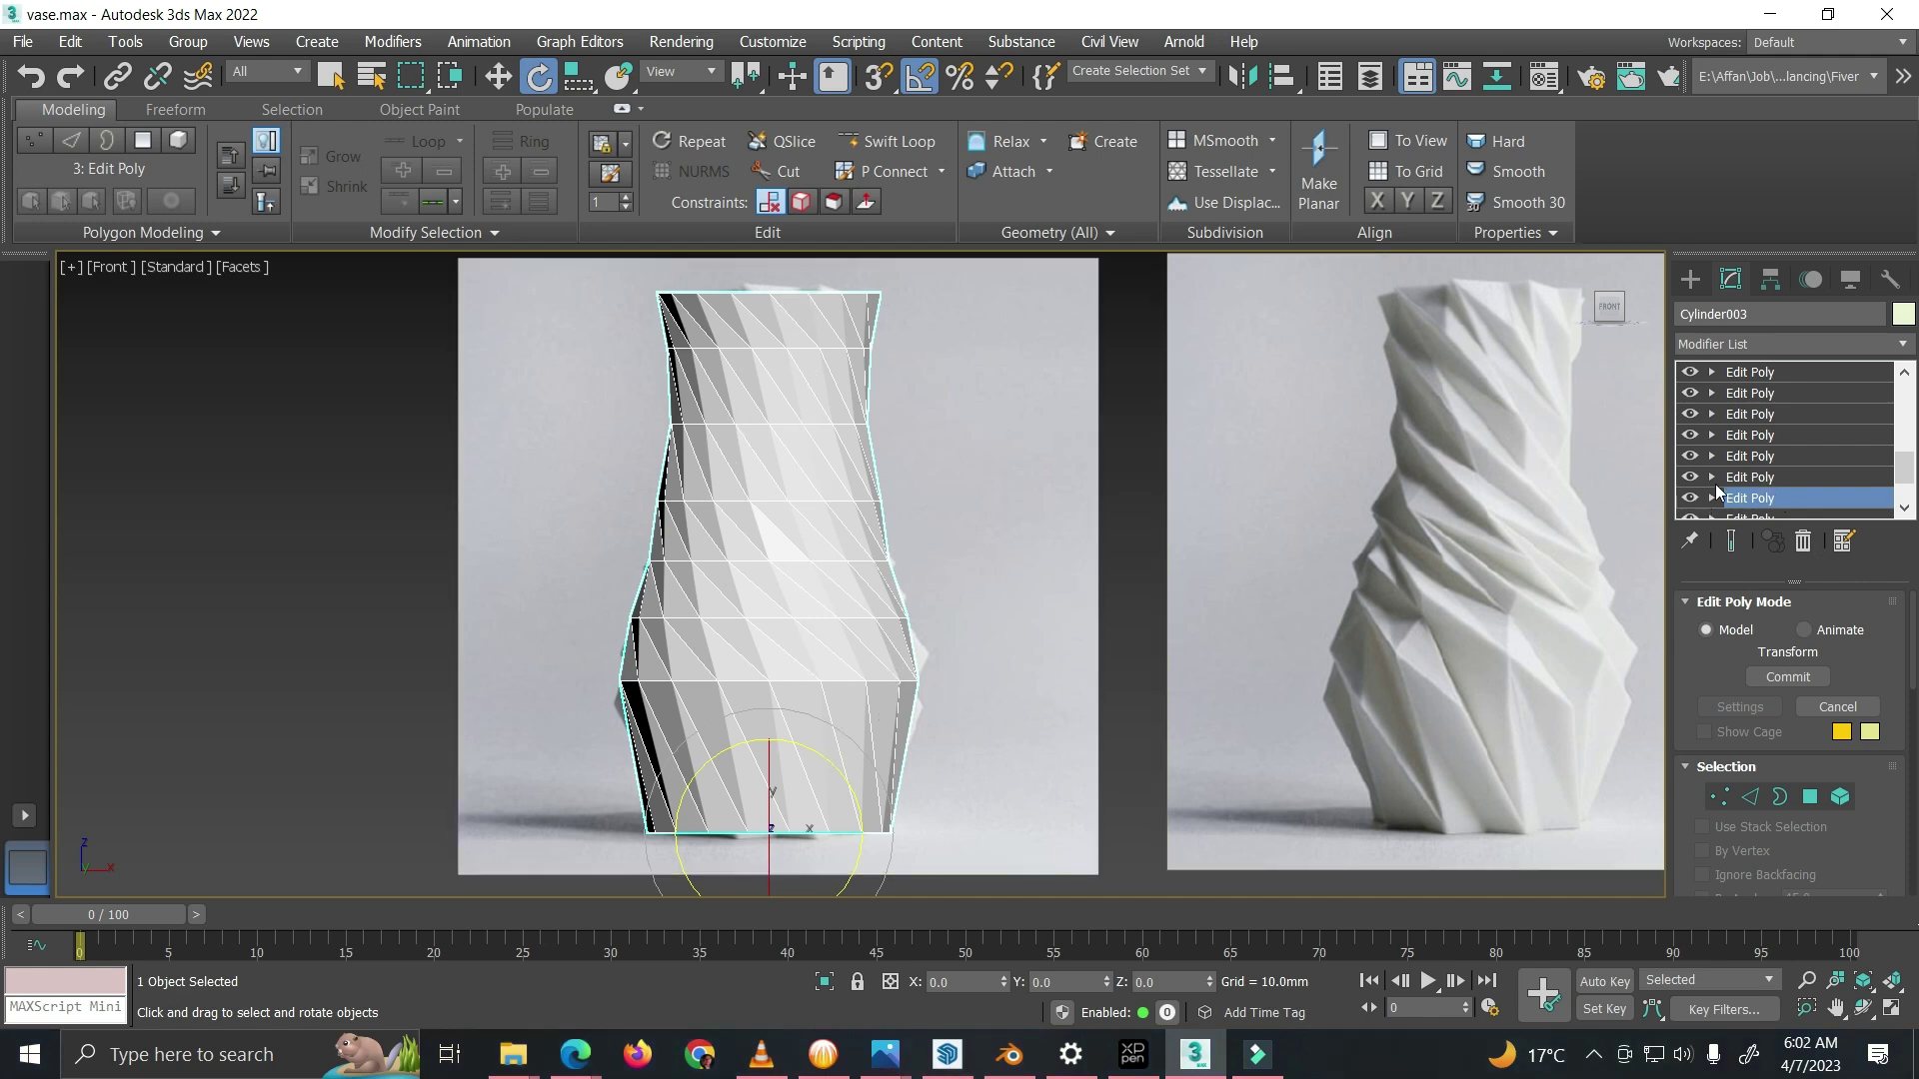
# Step: Go to the fourth Edit Poly modifier, accepting the topology warning, and examine the folded vase from the front and underneath
pyautogui.click(1740, 479)
pyautogui.click(1071, 596)
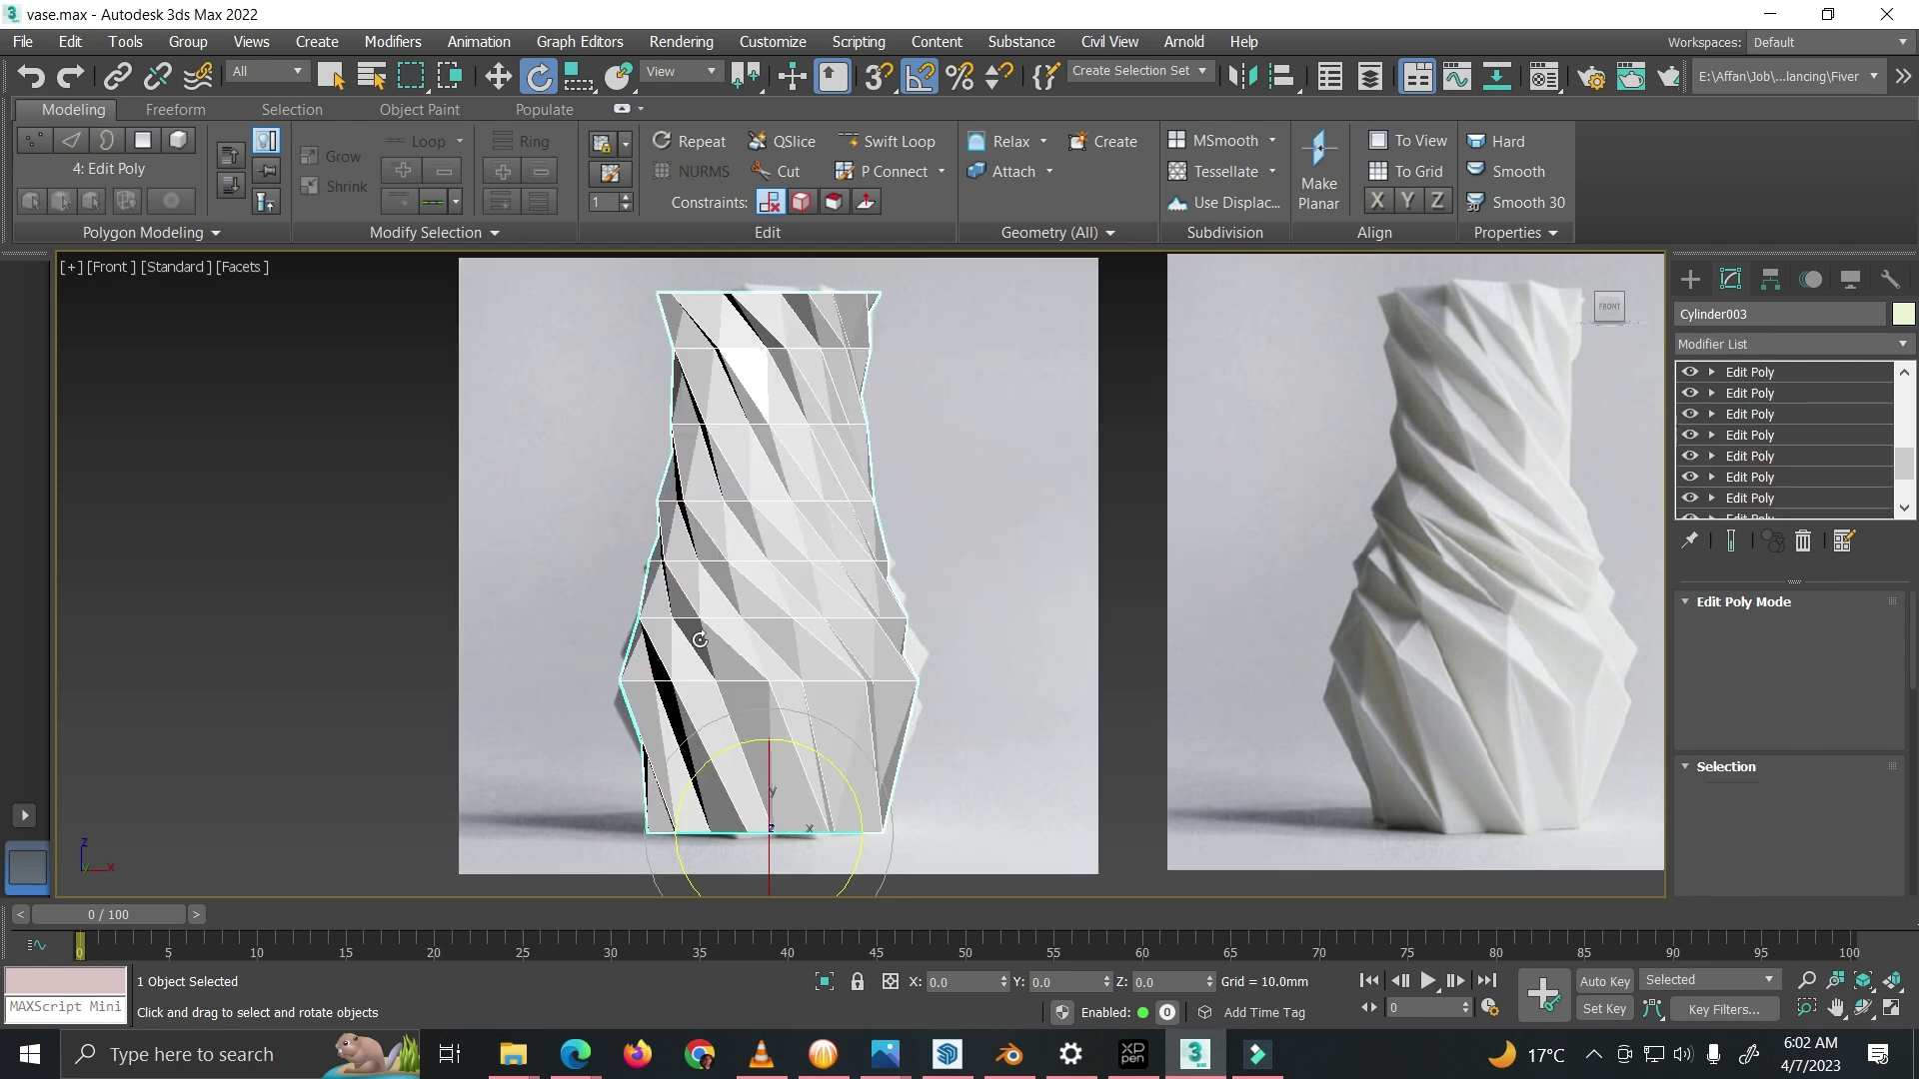
pyautogui.scroll(-3, 803, 625)
pyautogui.scroll(2, 804, 649)
pyautogui.keyDown('alt'); pyautogui.moveTo(802, 717); pyautogui.dragTo(775, 599, button='middle'); pyautogui.keyUp('alt')
pyautogui.scroll(4, 783, 621)
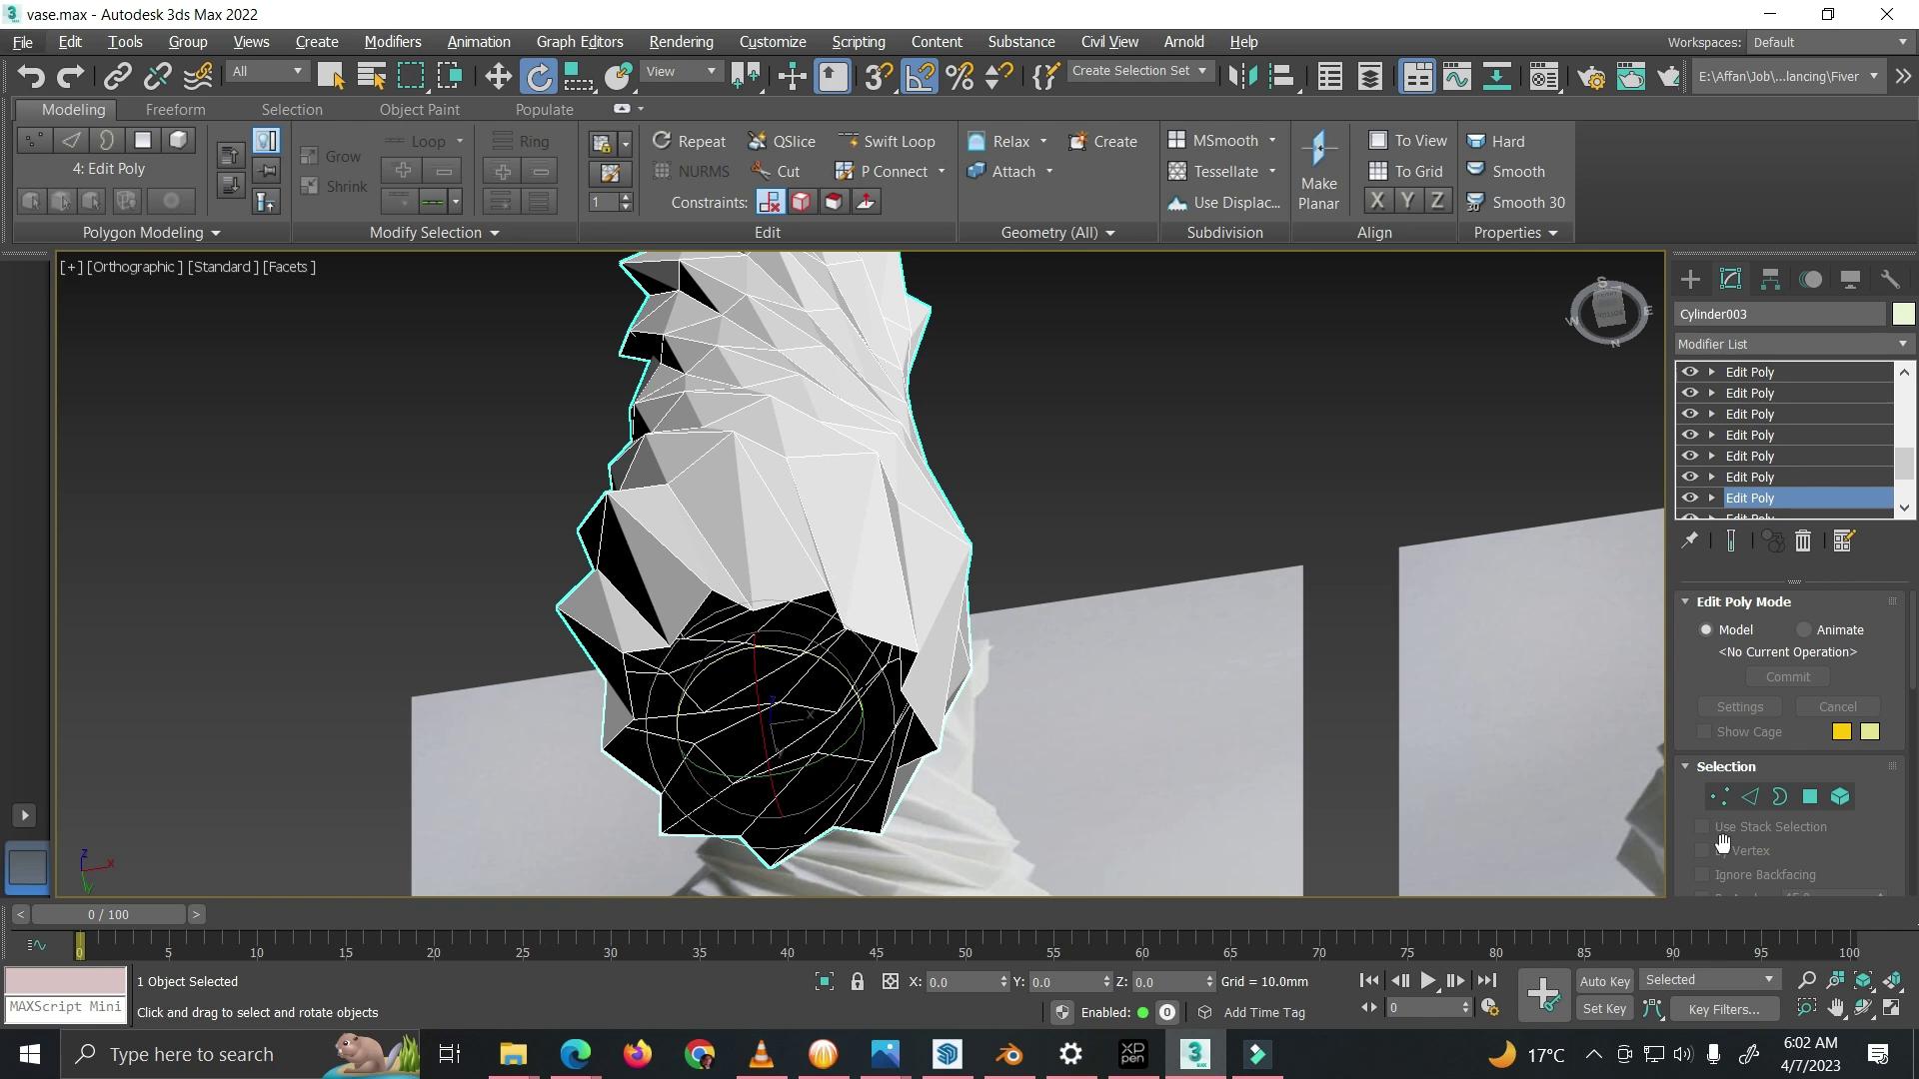
# Step: Show the fourth Edit Poly at edge level and examine the folds around the vase's upper opening up close
pyautogui.click(1749, 796)
pyautogui.keyDown('alt'); pyautogui.moveTo(744, 560); pyautogui.dragTo(1087, 728, button='middle'); pyautogui.keyUp('alt')
pyautogui.press('z')
pyautogui.scroll(4, 788, 479)
pyautogui.scroll(-3, 949, 440)
pyautogui.scroll(3, 921, 629)
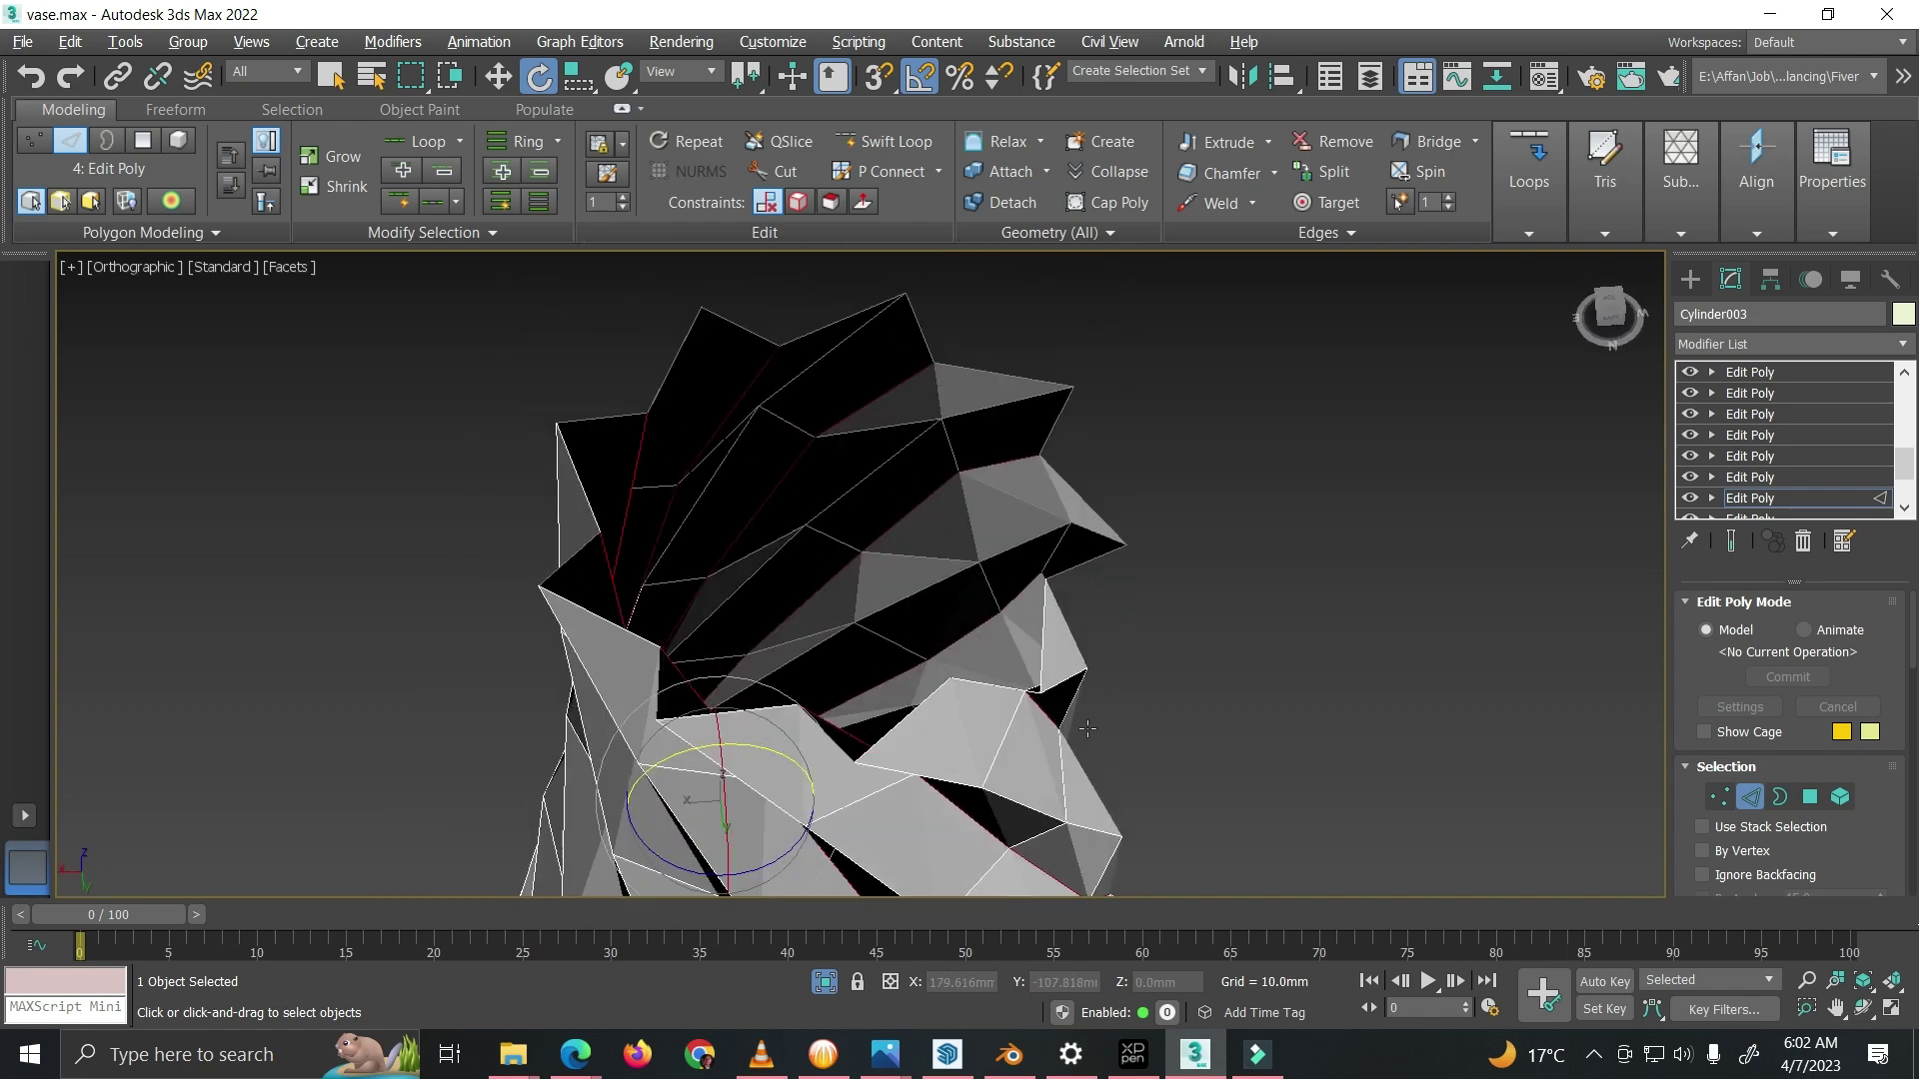
# Step: Examine the fourth Edit Poly's vertices along the vase body with the Scale tool active, and leave vertex level
pyautogui.click(1720, 802)
pyautogui.keyDown('alt'); pyautogui.moveTo(949, 809); pyautogui.dragTo(825, 592, button='middle'); pyautogui.keyUp('alt')
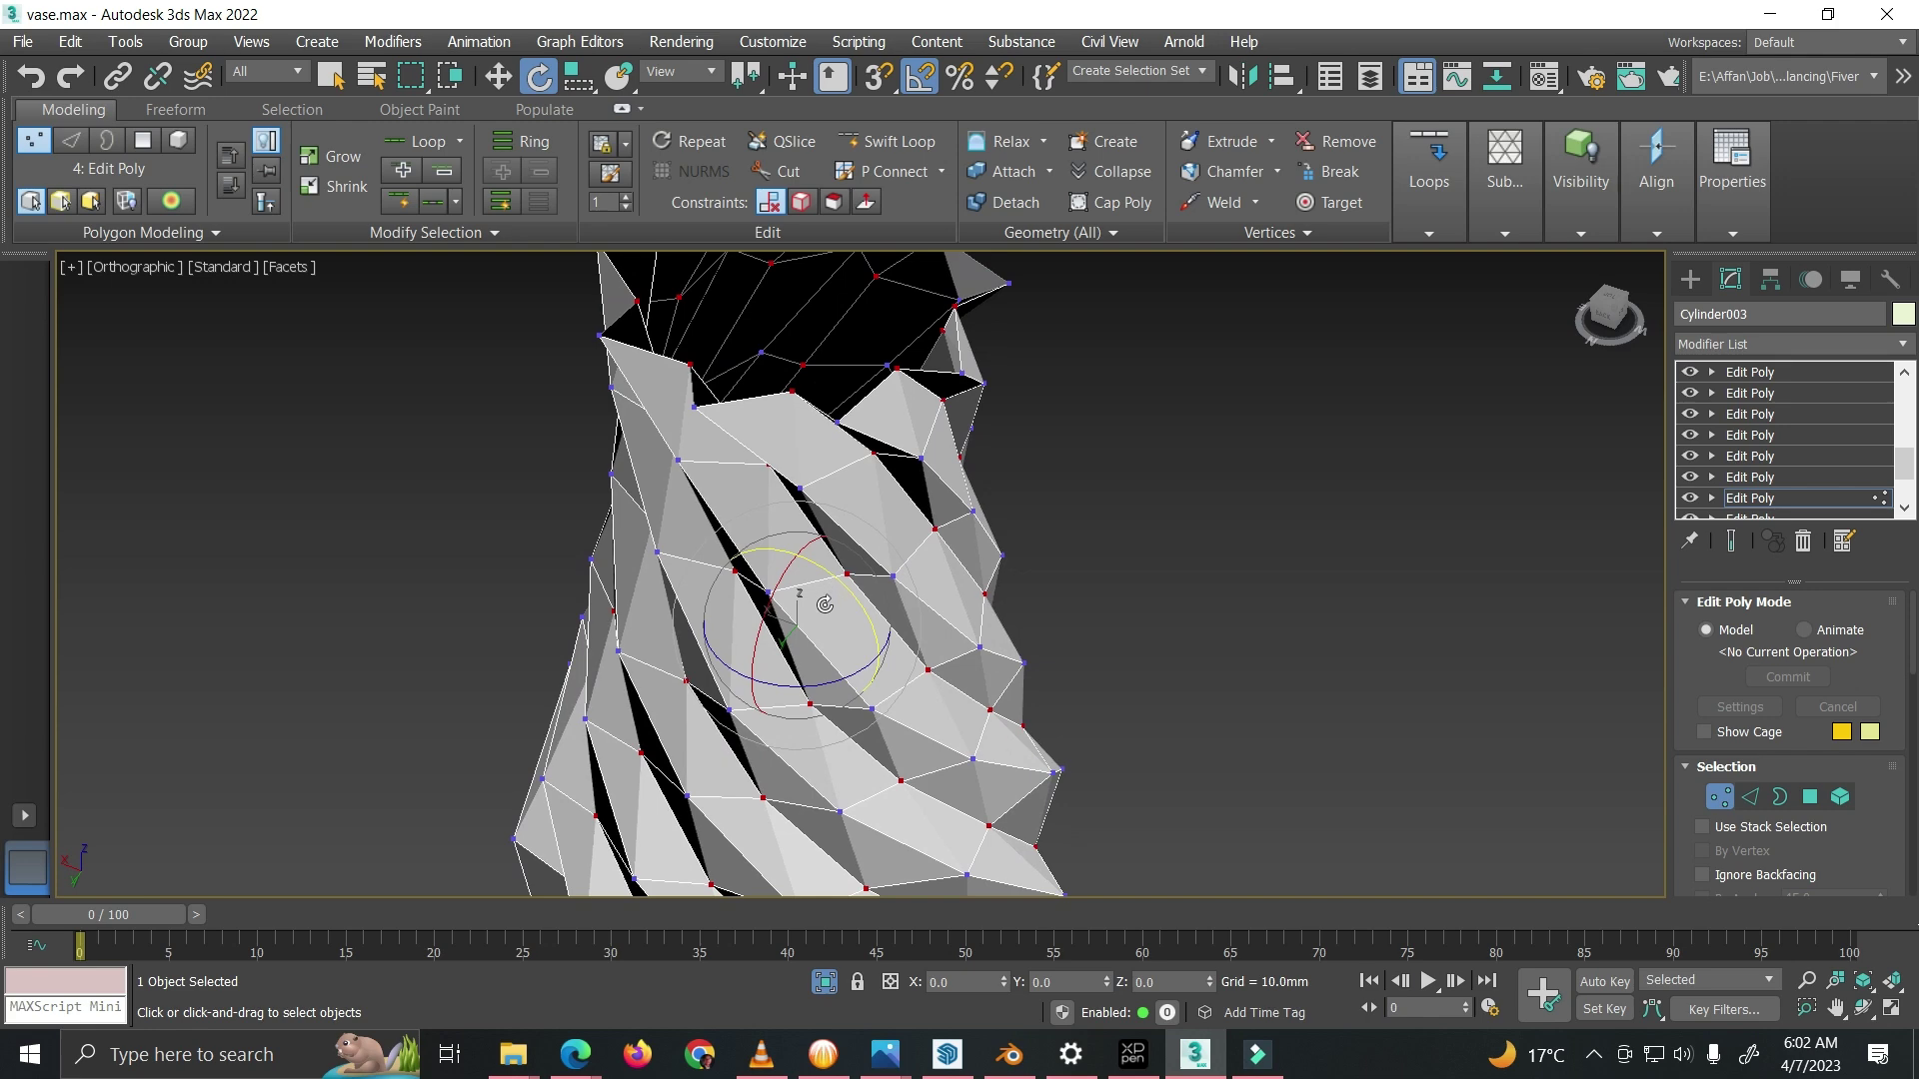
pyautogui.press('r')
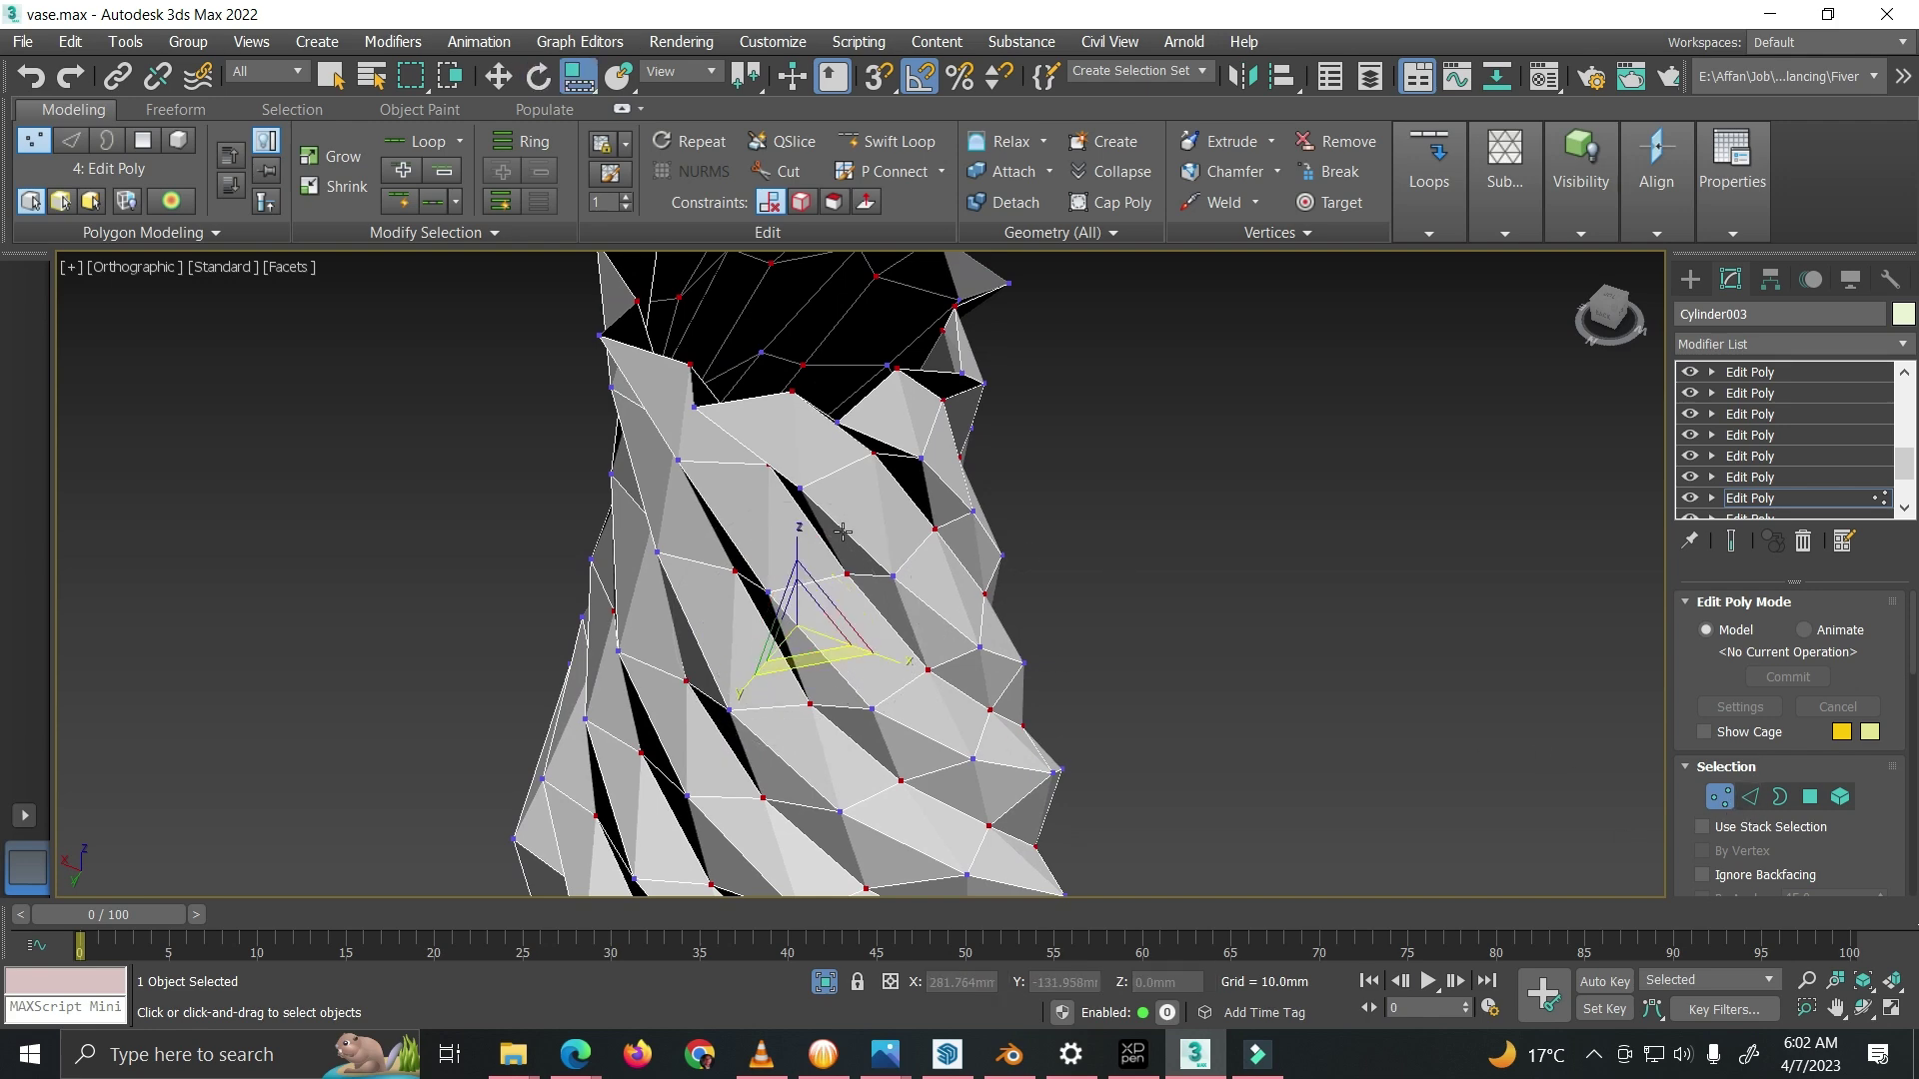
pyautogui.keyDown('alt'); pyautogui.moveTo(843, 531); pyautogui.dragTo(885, 379, button='middle'); pyautogui.keyUp('alt')
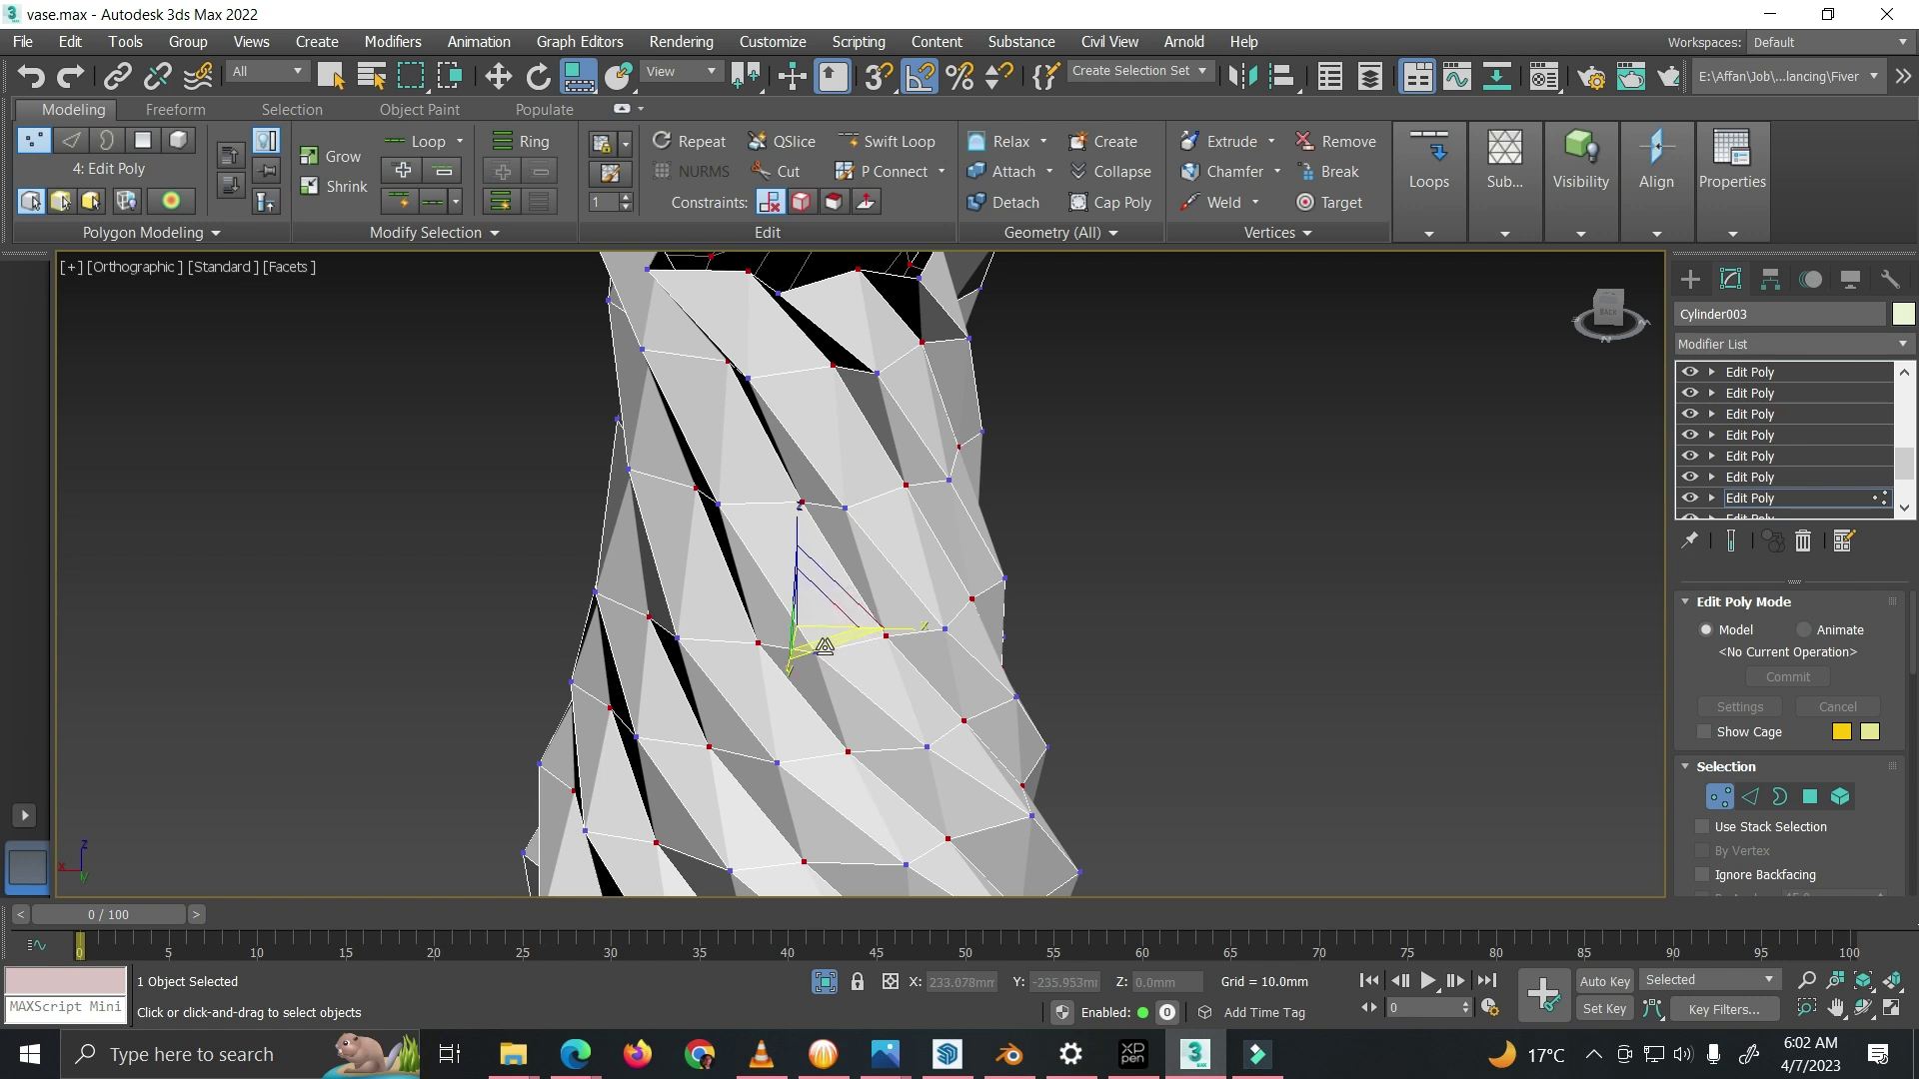
pyautogui.click(1730, 799)
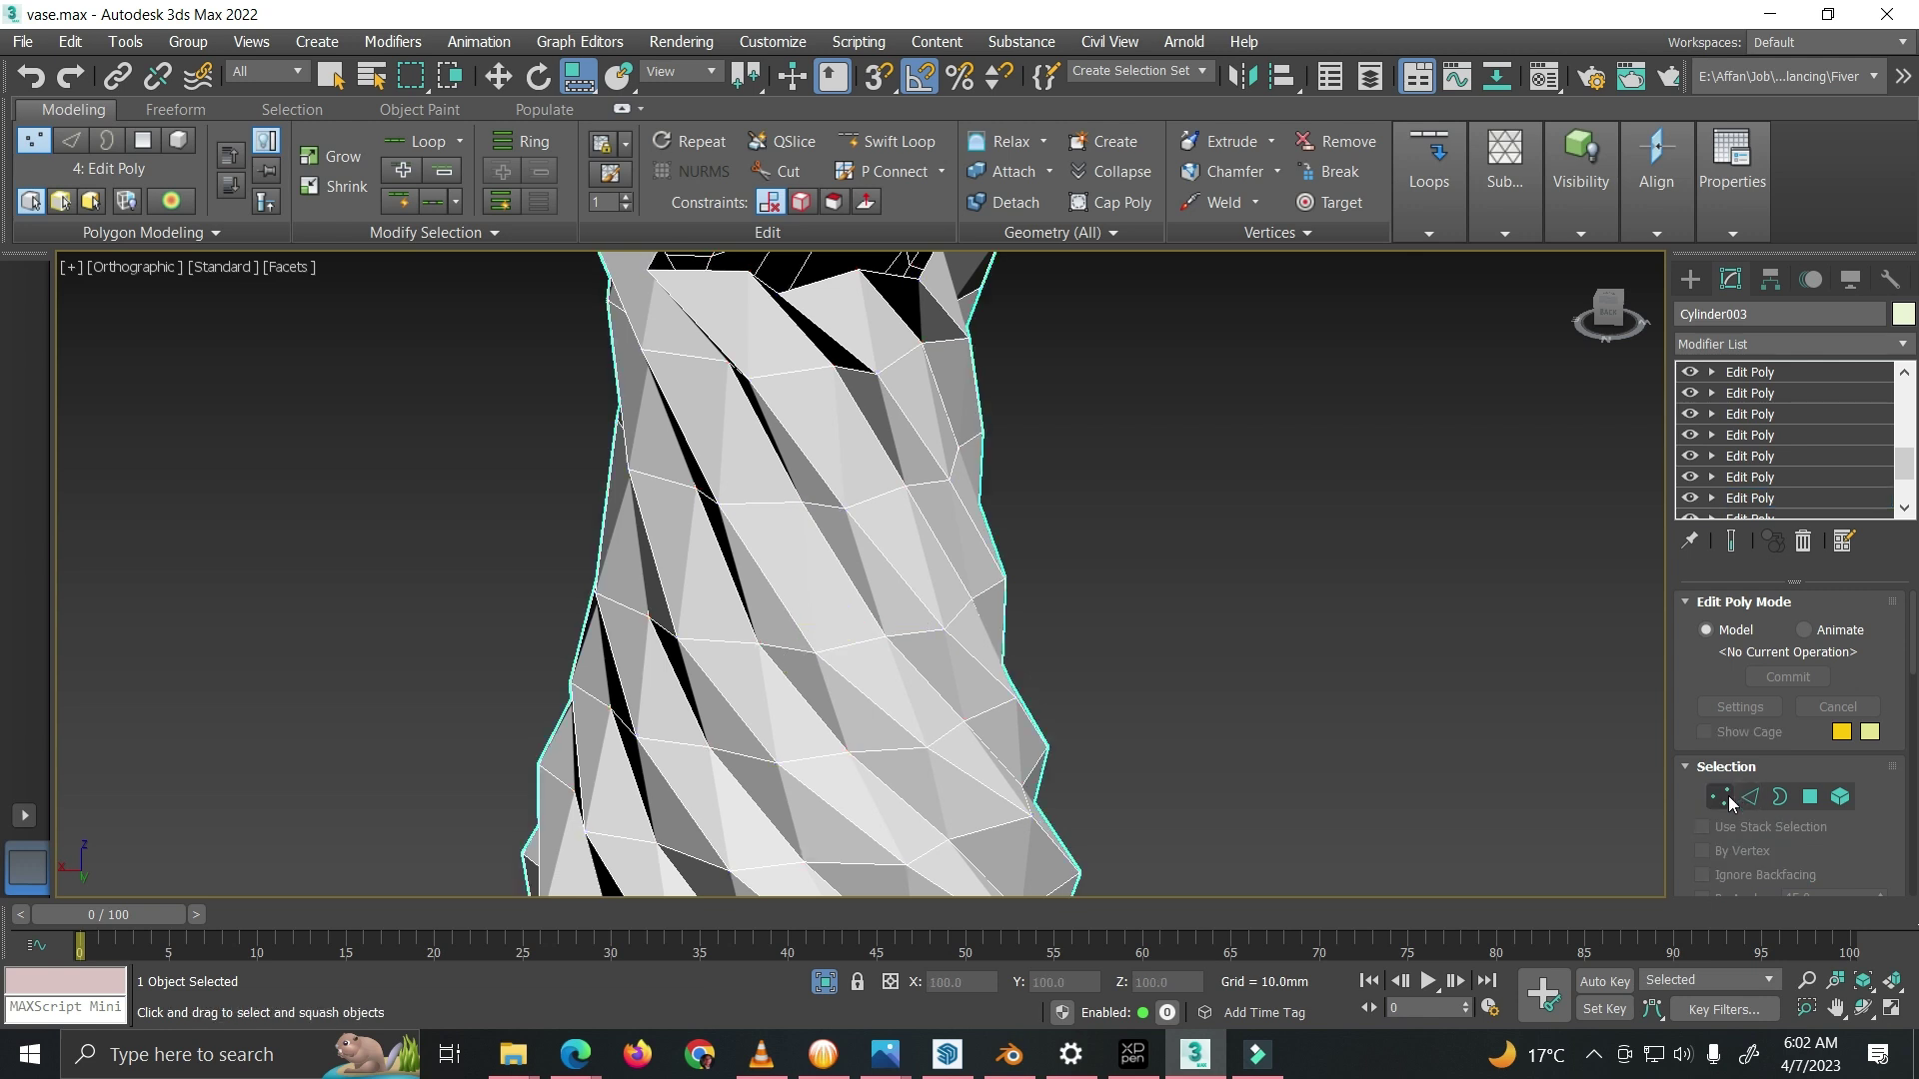
# Step: Go to the fifth Edit Poly modifier, accepting the topology warning, and examine the reshaped vase from its opening to its lower body
pyautogui.click(1785, 482)
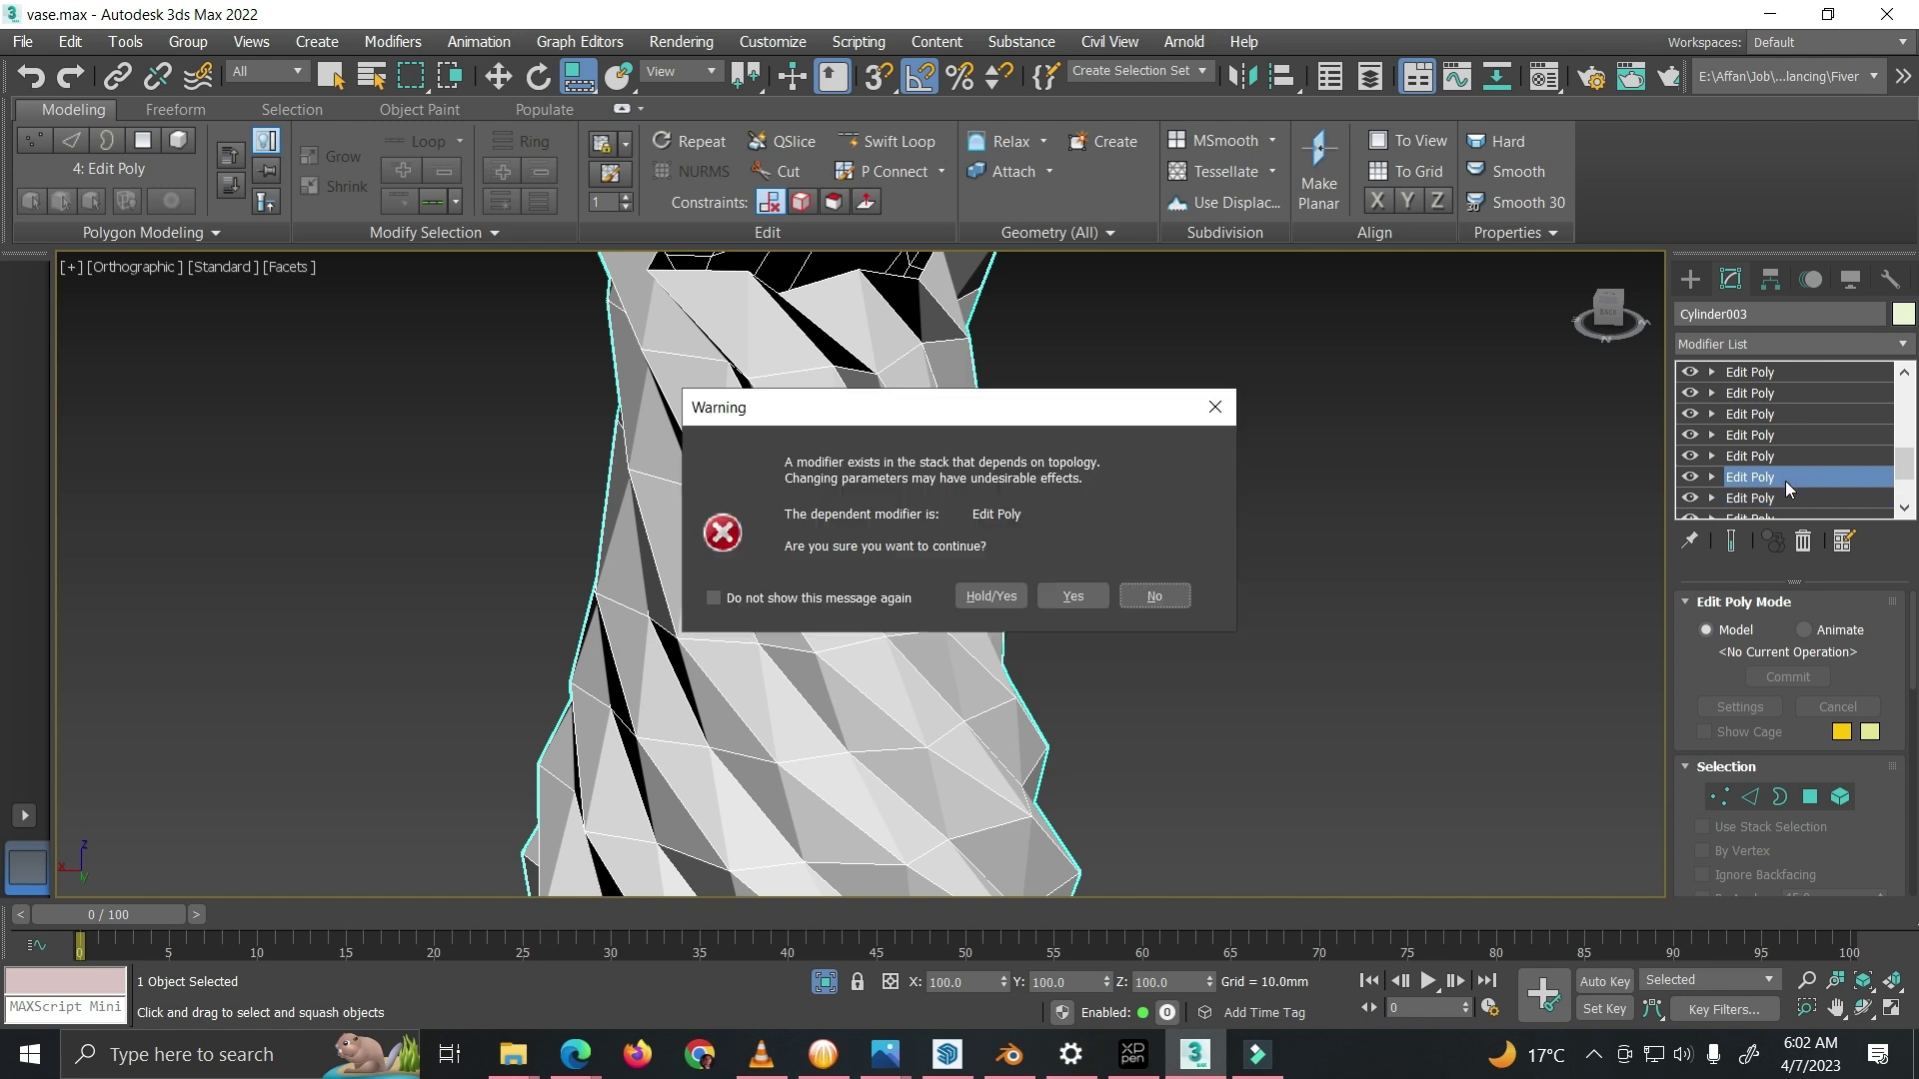
pyautogui.click(1068, 589)
pyautogui.scroll(-2, 708, 752)
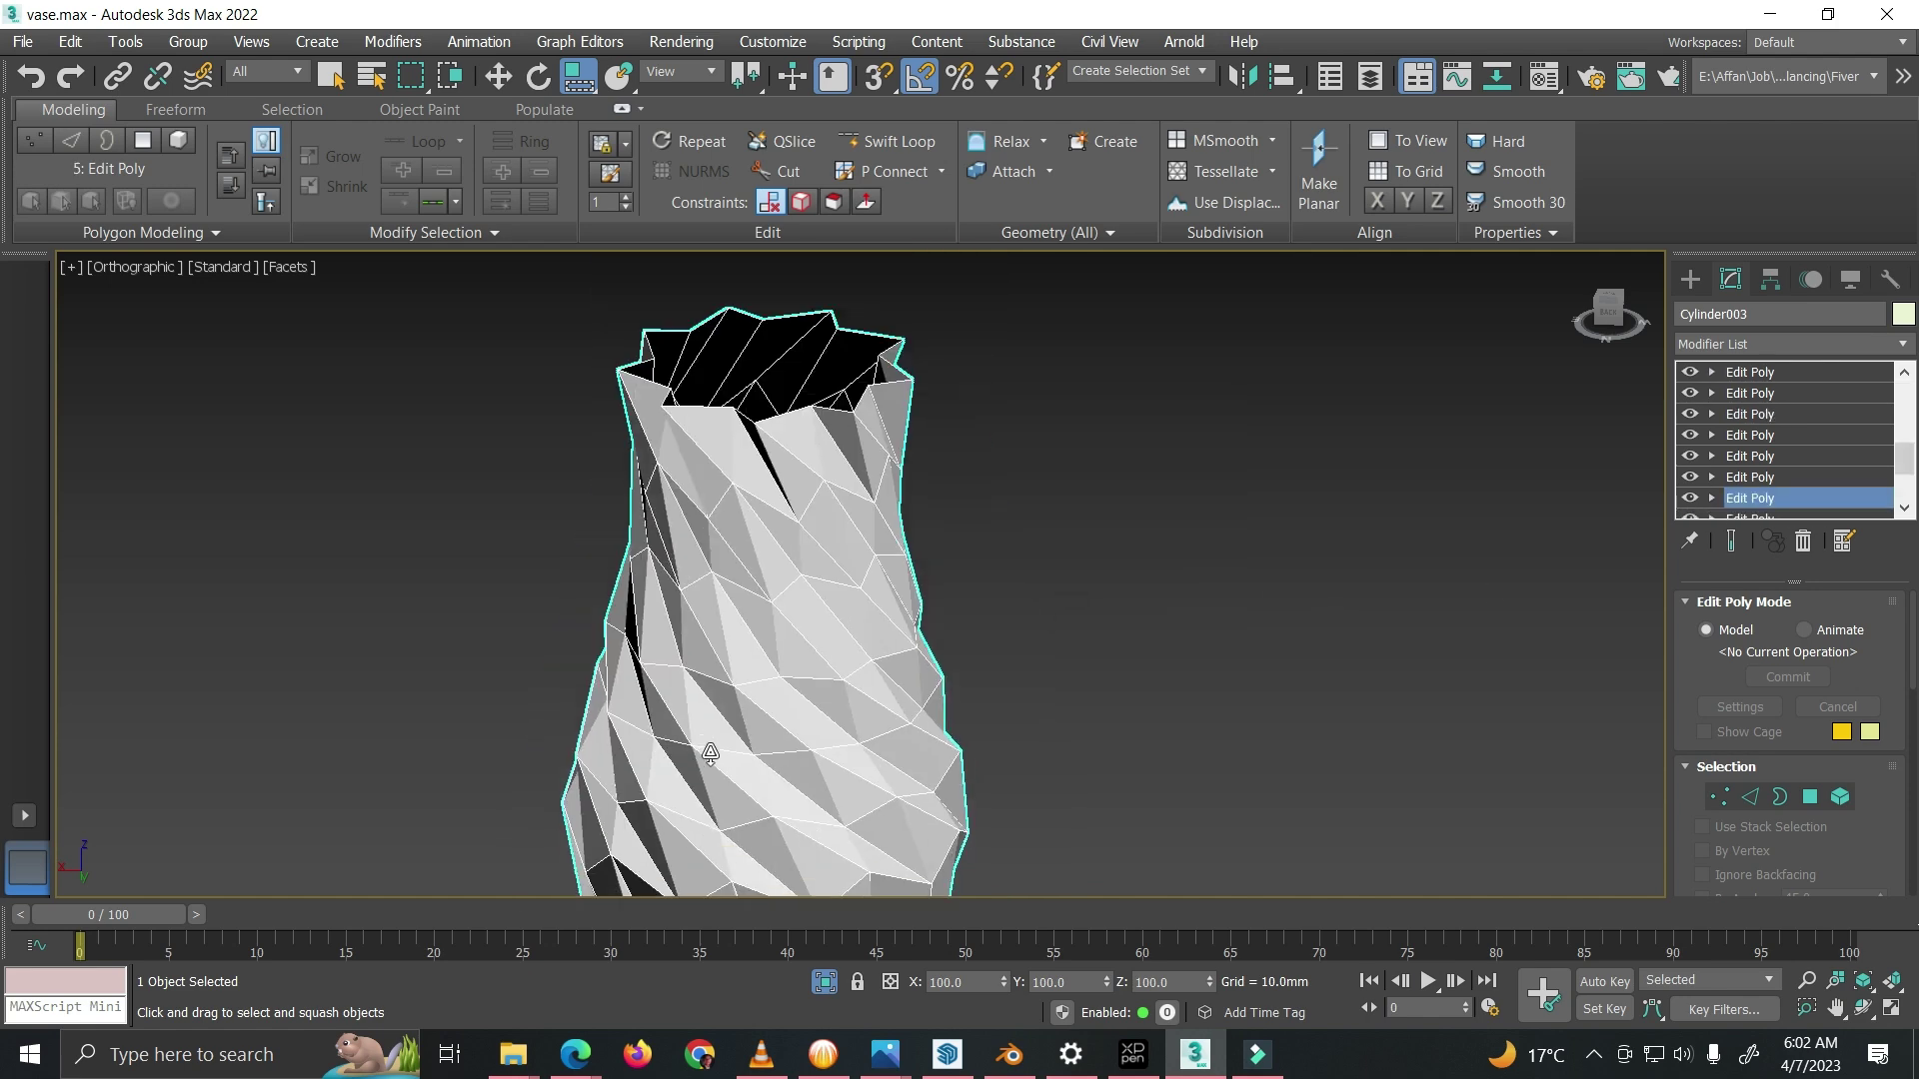
pyautogui.keyDown('alt'); pyautogui.moveTo(837, 796); pyautogui.dragTo(823, 669, button='middle'); pyautogui.keyUp('alt')
pyautogui.scroll(5, 796, 650)
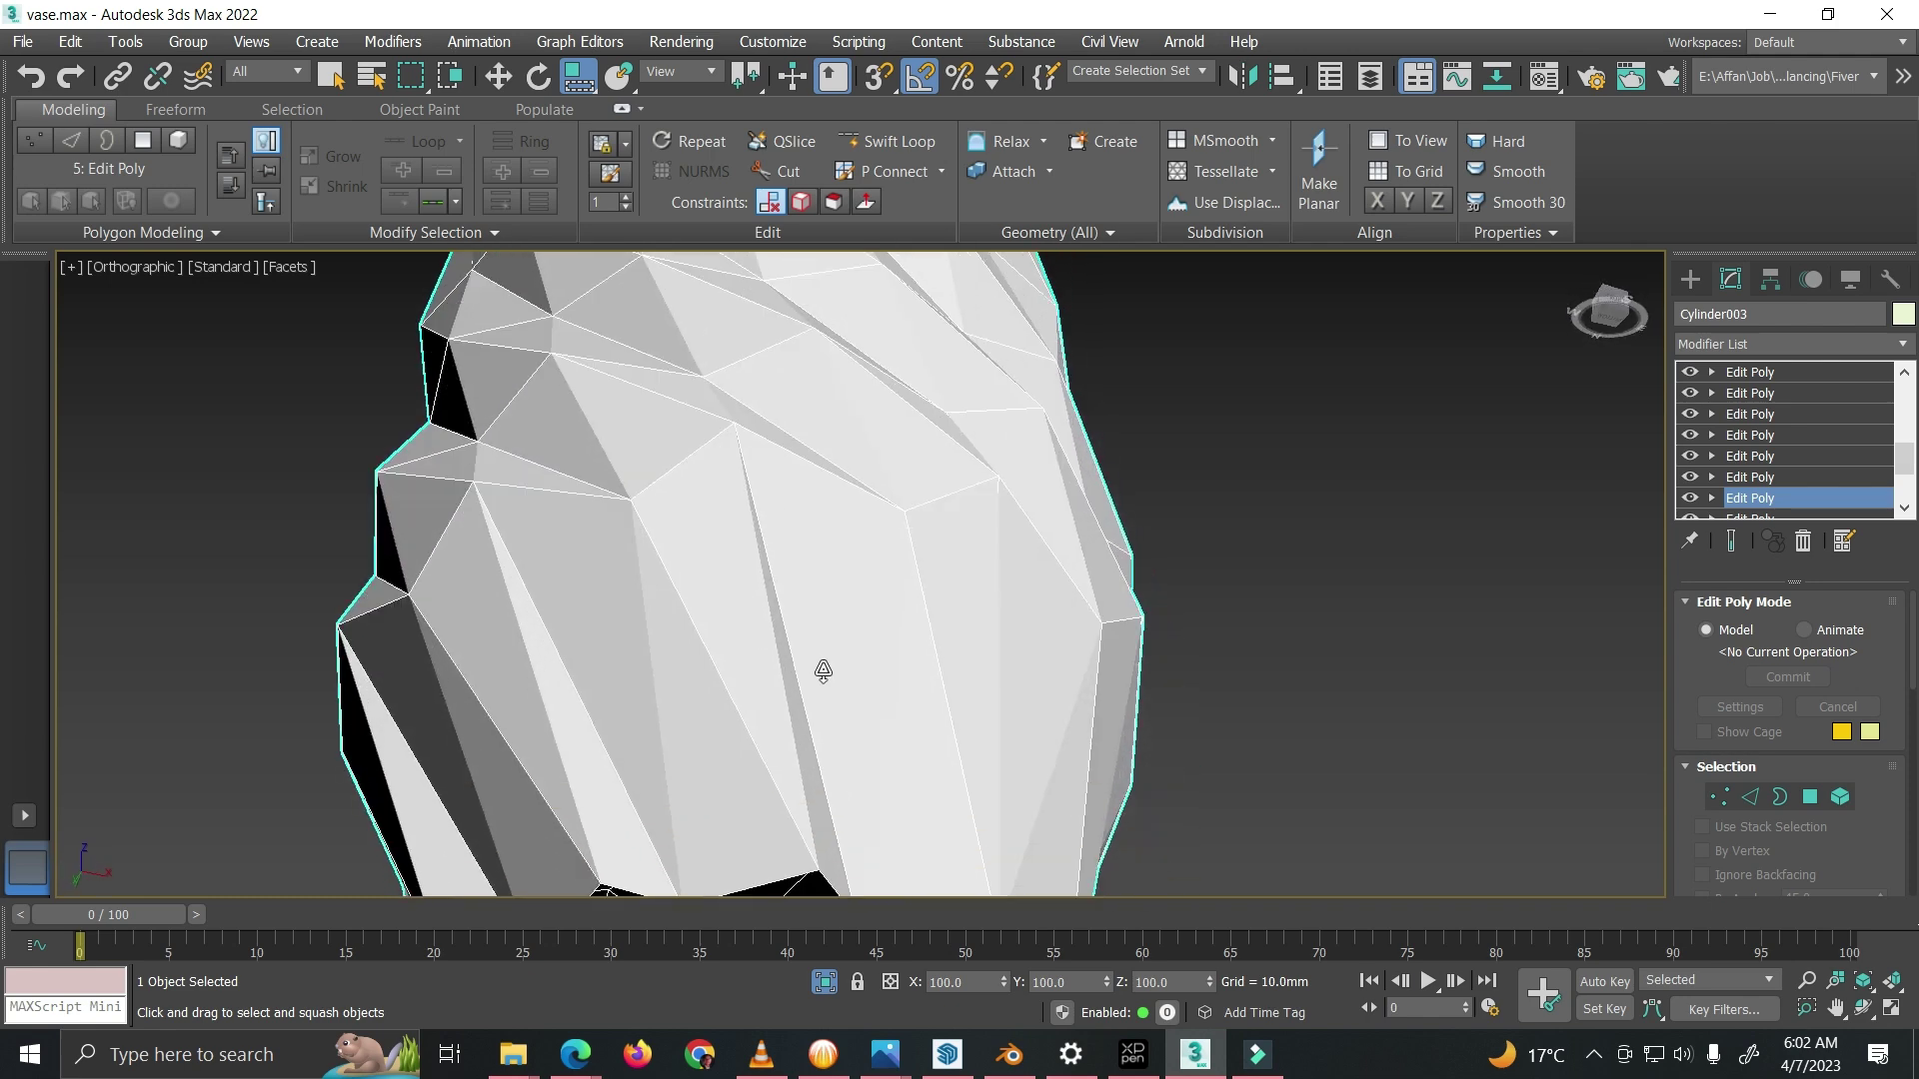
# Step: End the vase's isolation and compare its lower facets with the reference images
pyautogui.click(822, 981)
pyautogui.scroll(-3, 976, 485)
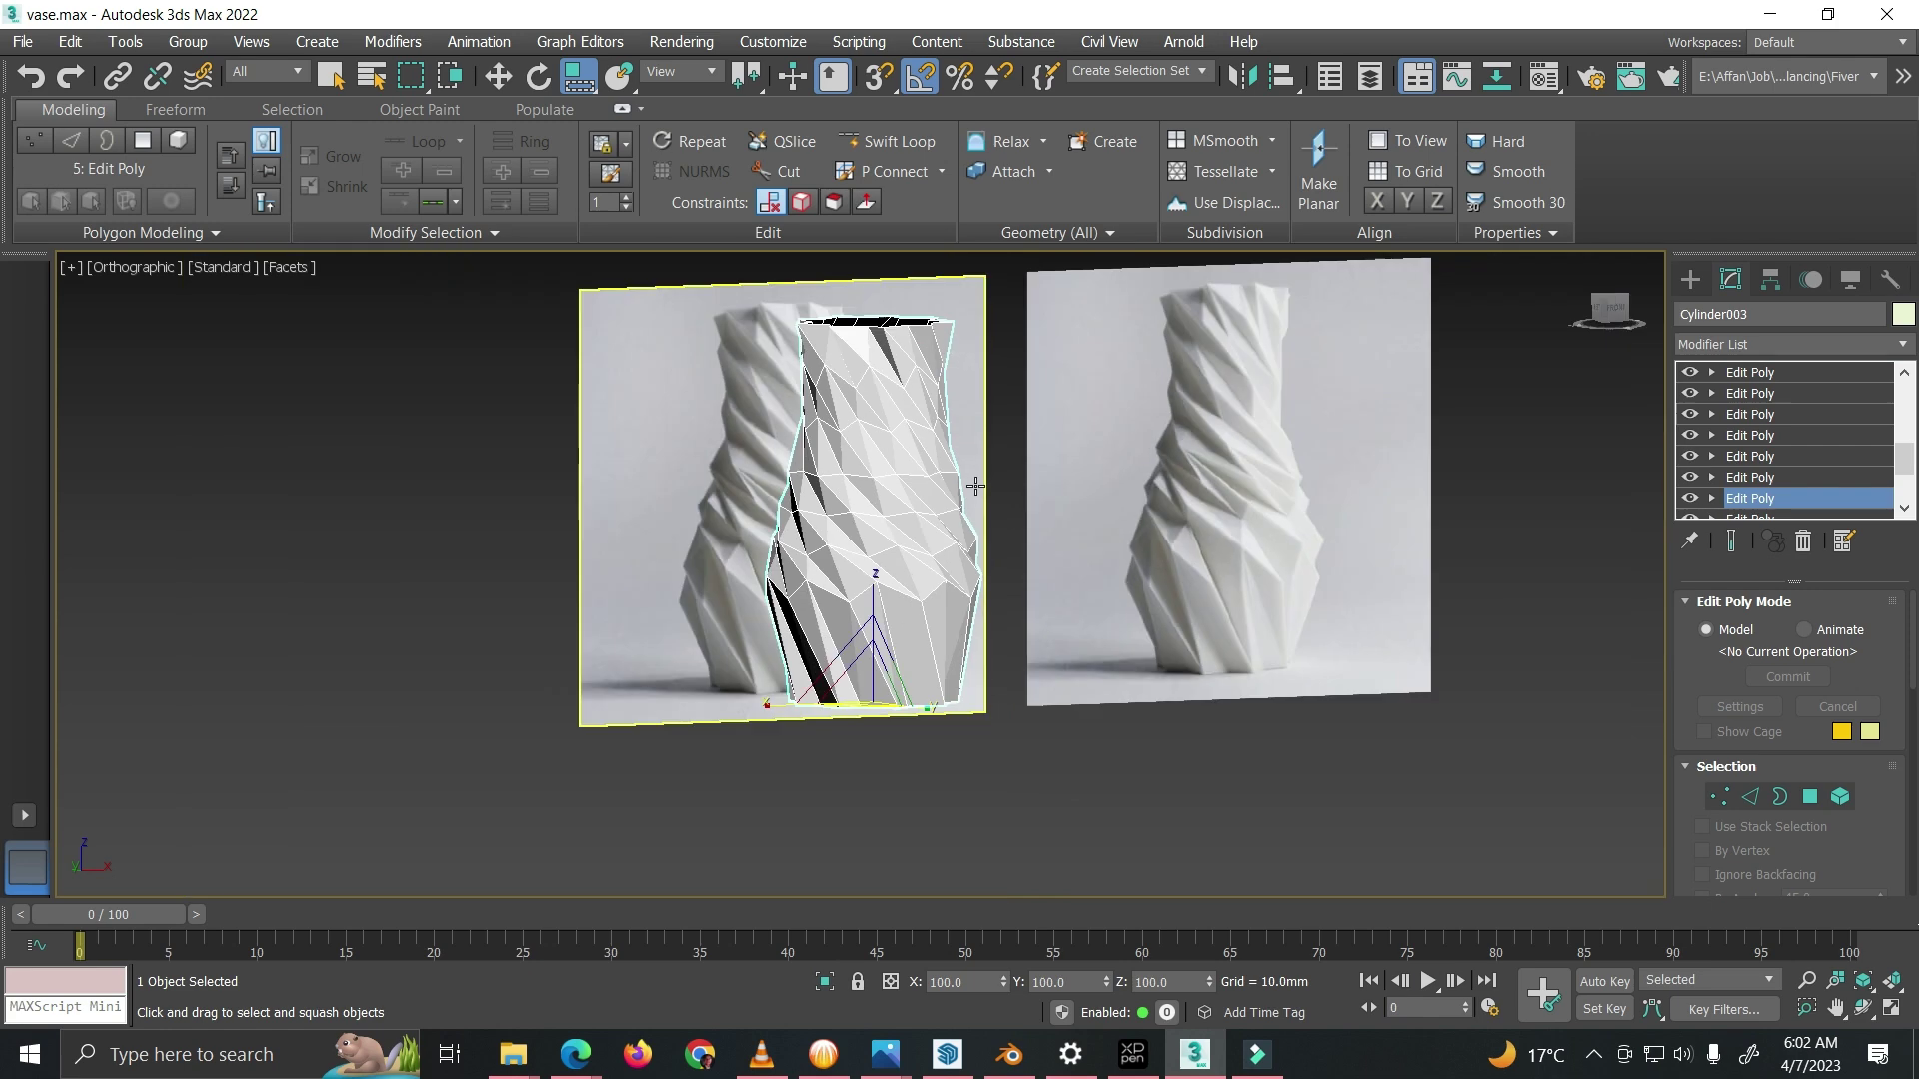
pyautogui.scroll(3, 1208, 664)
pyautogui.scroll(2, 608, 726)
pyautogui.moveTo(607, 726); pyautogui.dragTo(682, 730, button='middle')
pyautogui.scroll(-2, 681, 731)
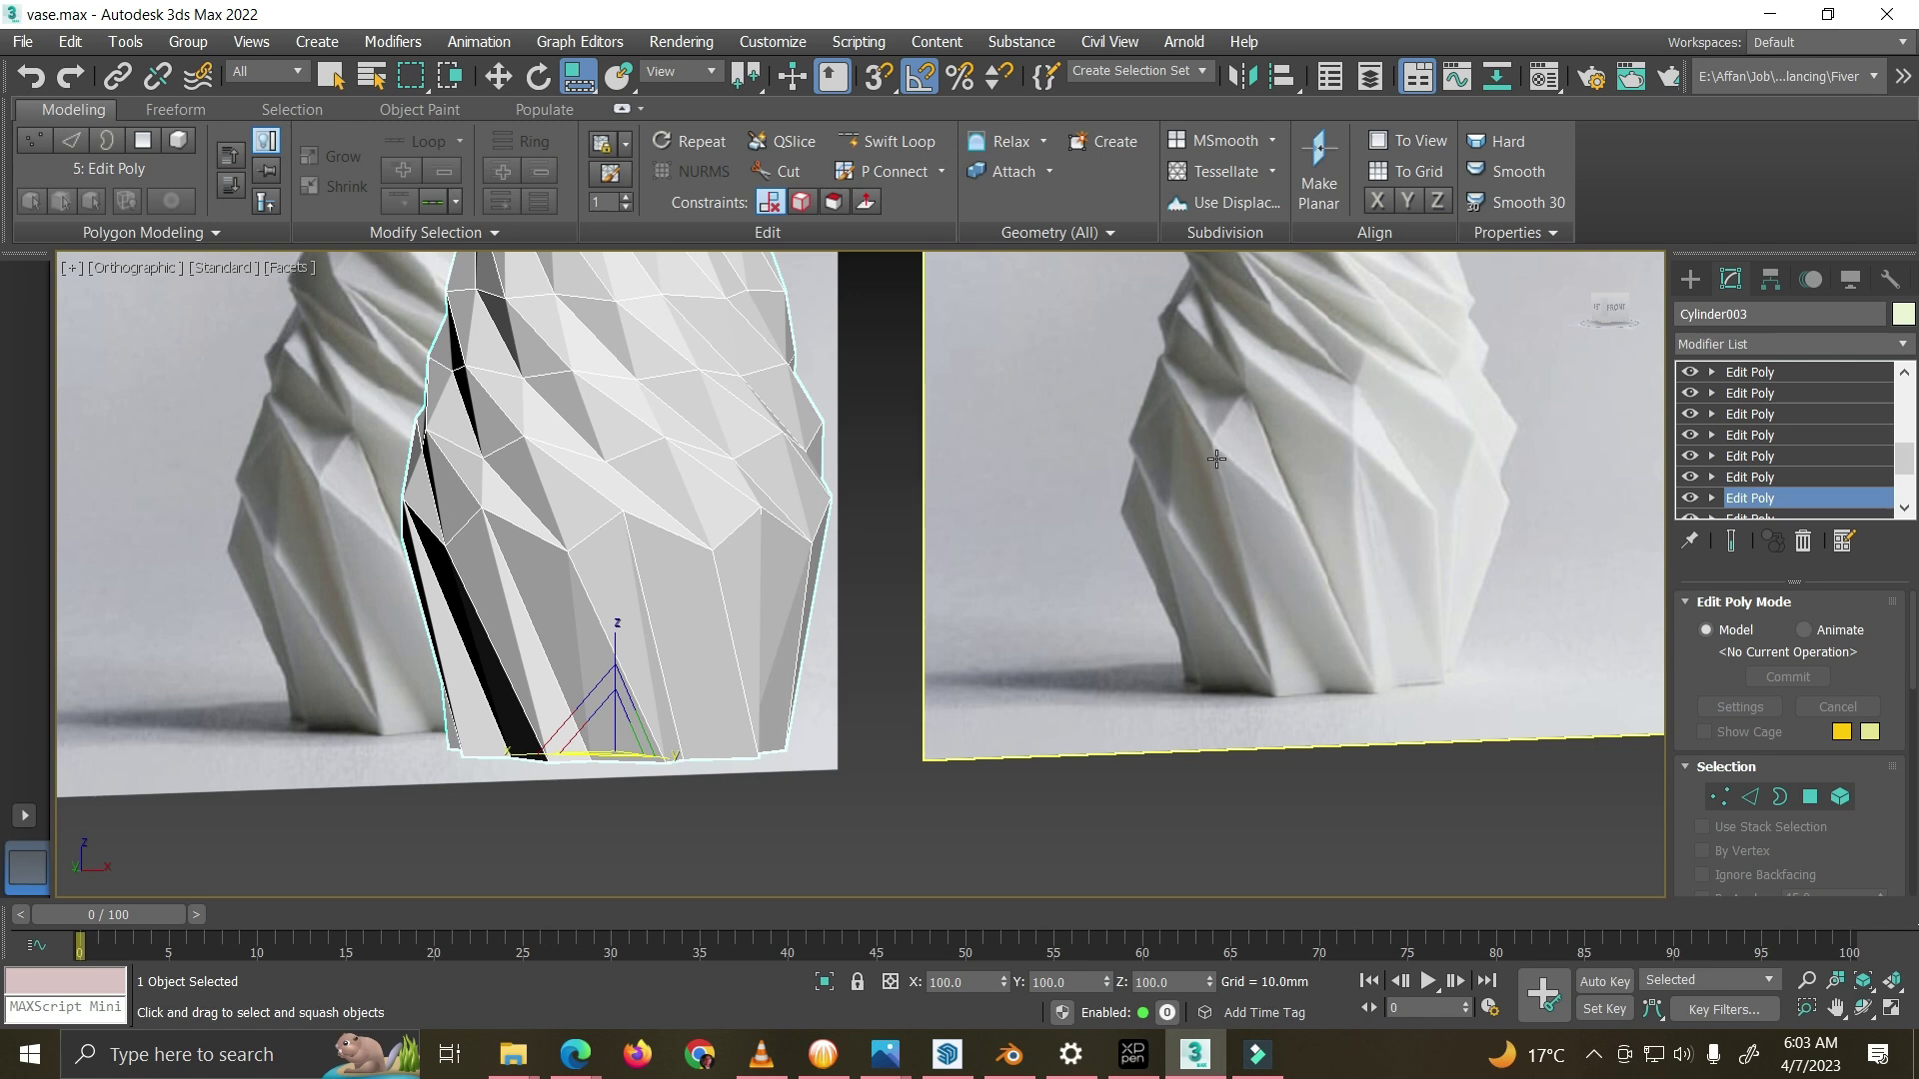
pyautogui.scroll(2, 580, 688)
pyautogui.keyDown('alt'); pyautogui.moveTo(576, 731); pyautogui.dragTo(618, 782, button='middle'); pyautogui.keyUp('alt')
pyautogui.scroll(-2, 618, 782)
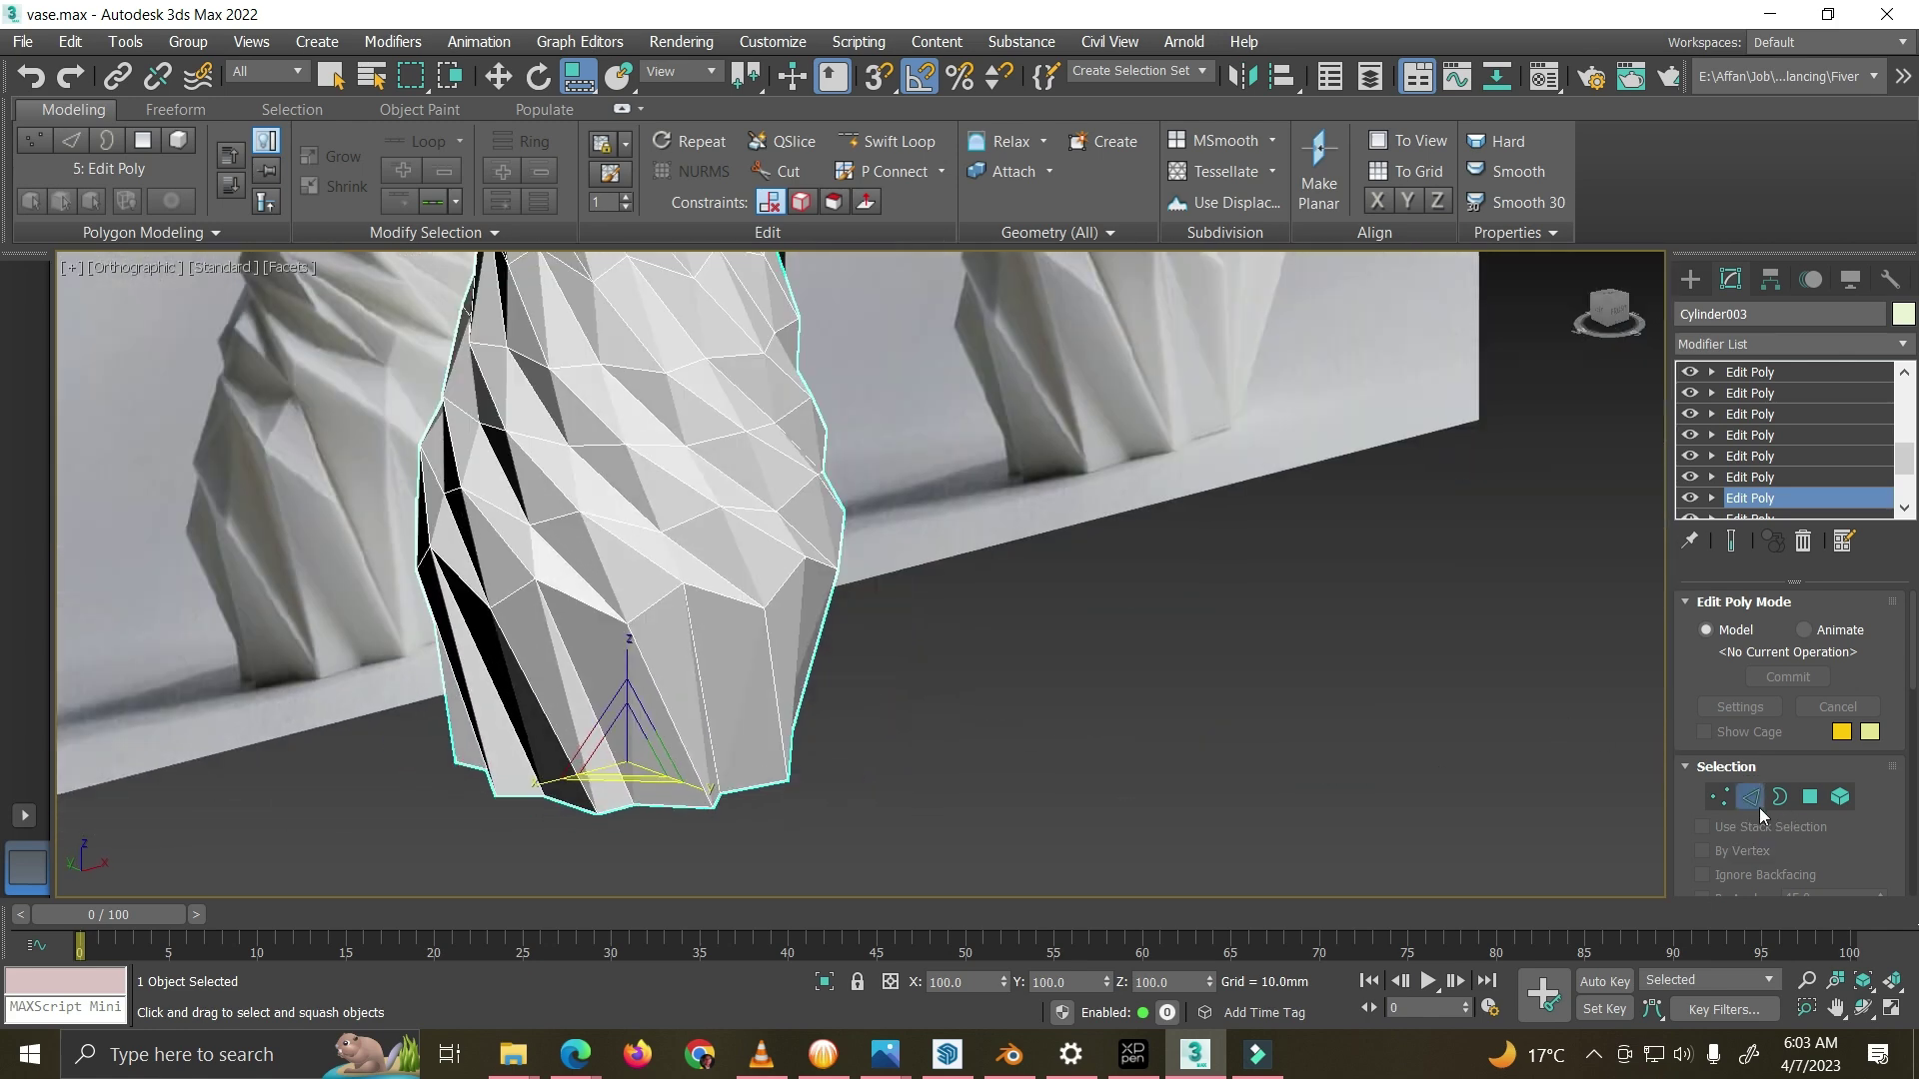
# Step: Show the fifth Edit Poly at edge level and compare its diagonal edges with the folds in the reference images
pyautogui.click(1758, 807)
pyautogui.scroll(-5, 599, 515)
pyautogui.scroll(2, 540, 547)
pyautogui.keyDown('alt'); pyautogui.moveTo(562, 589); pyautogui.dragTo(594, 691, button='middle'); pyautogui.keyUp('alt')
pyautogui.scroll(3, 540, 553)
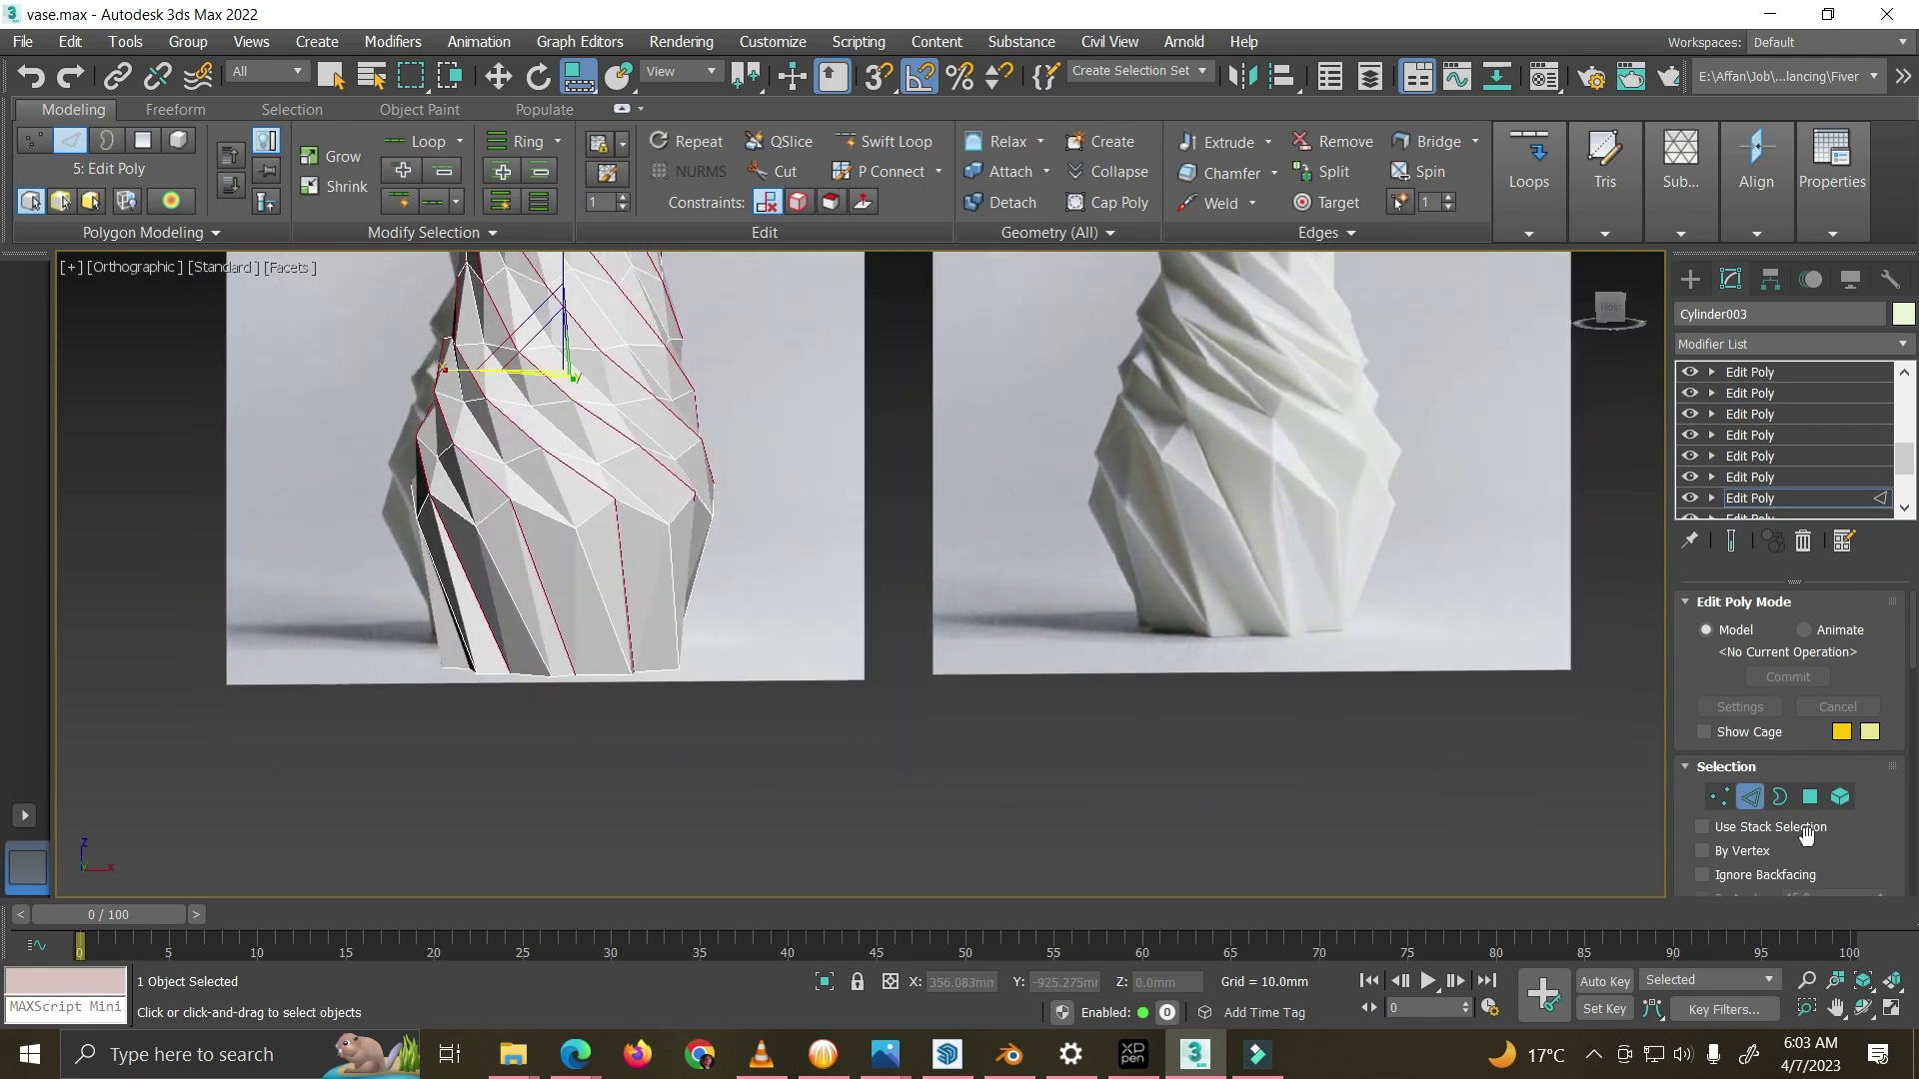
# Step: Examine the fifth Edit Poly's vertices against the reference images from the front and above, and leave vertex level
pyautogui.click(1720, 797)
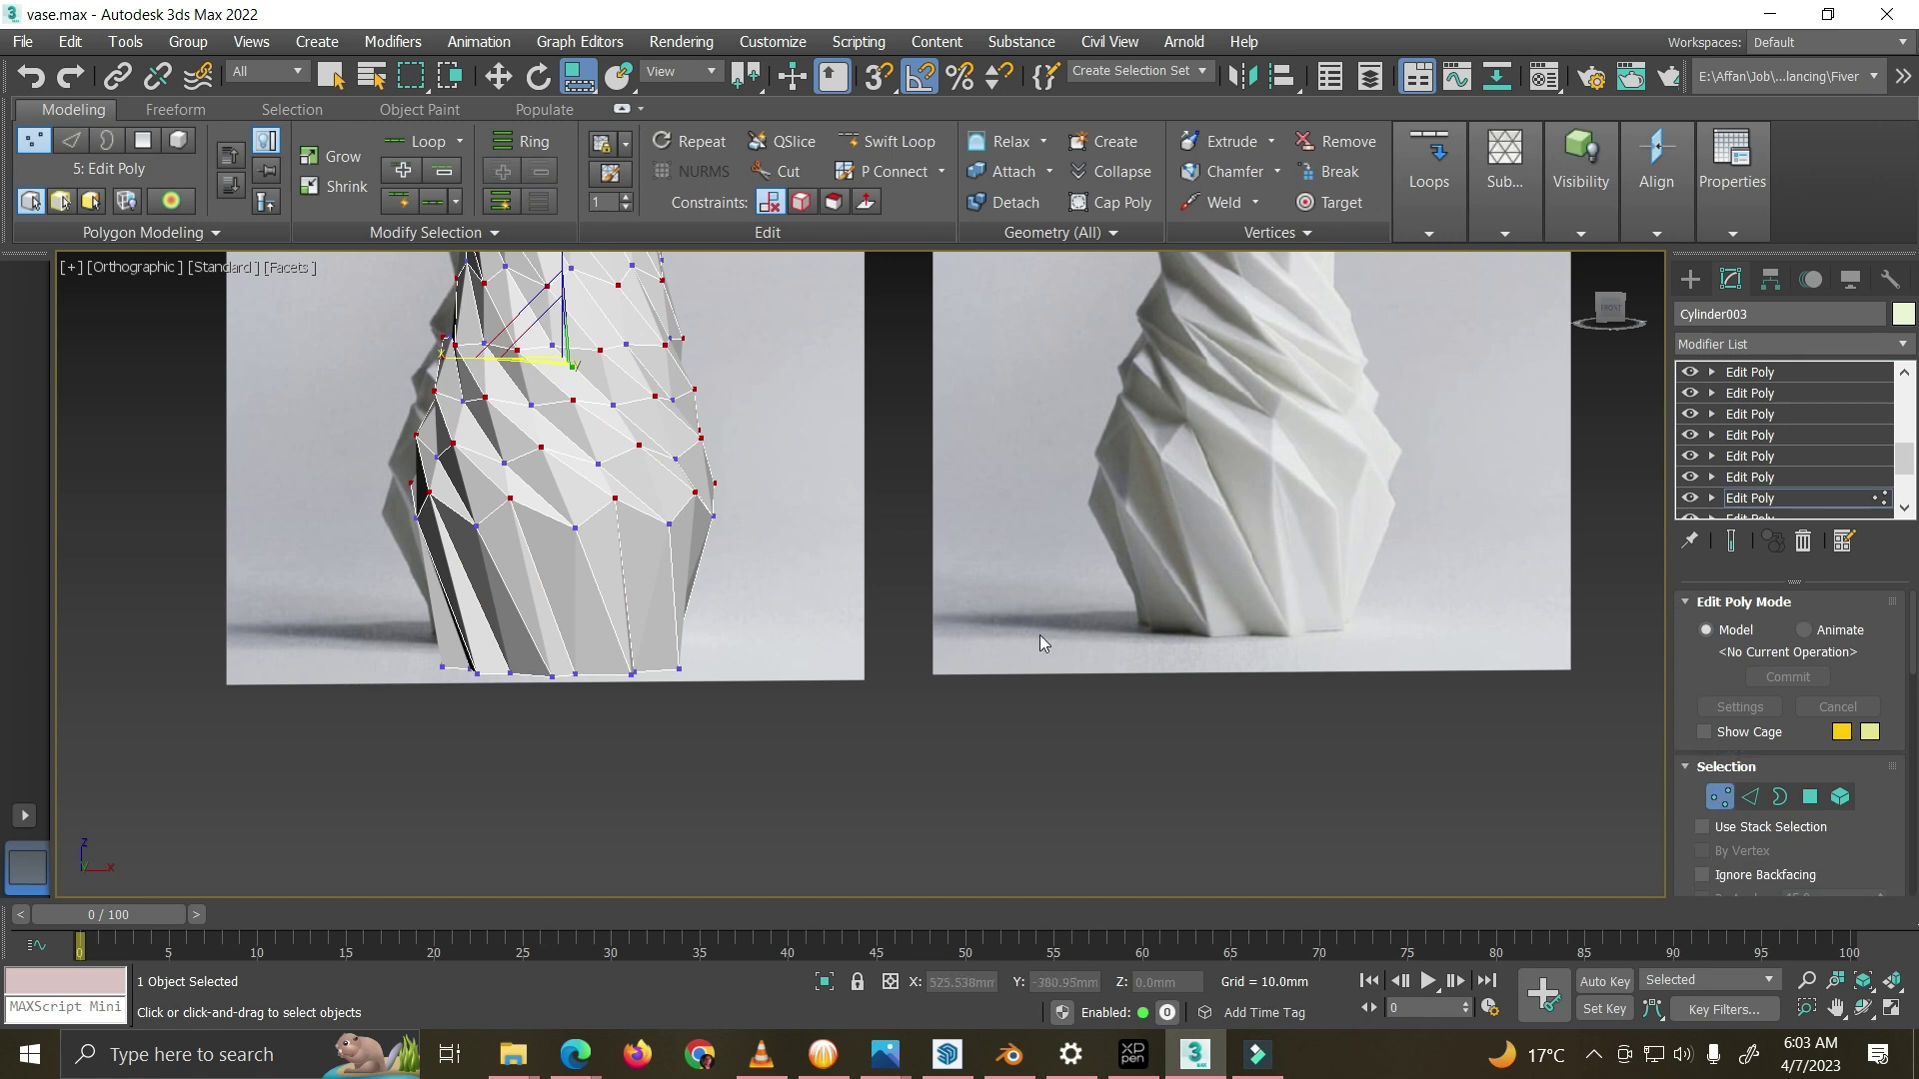
pyautogui.scroll(-2, 510, 640)
pyautogui.moveTo(578, 394); pyautogui.dragTo(648, 494, button='middle')
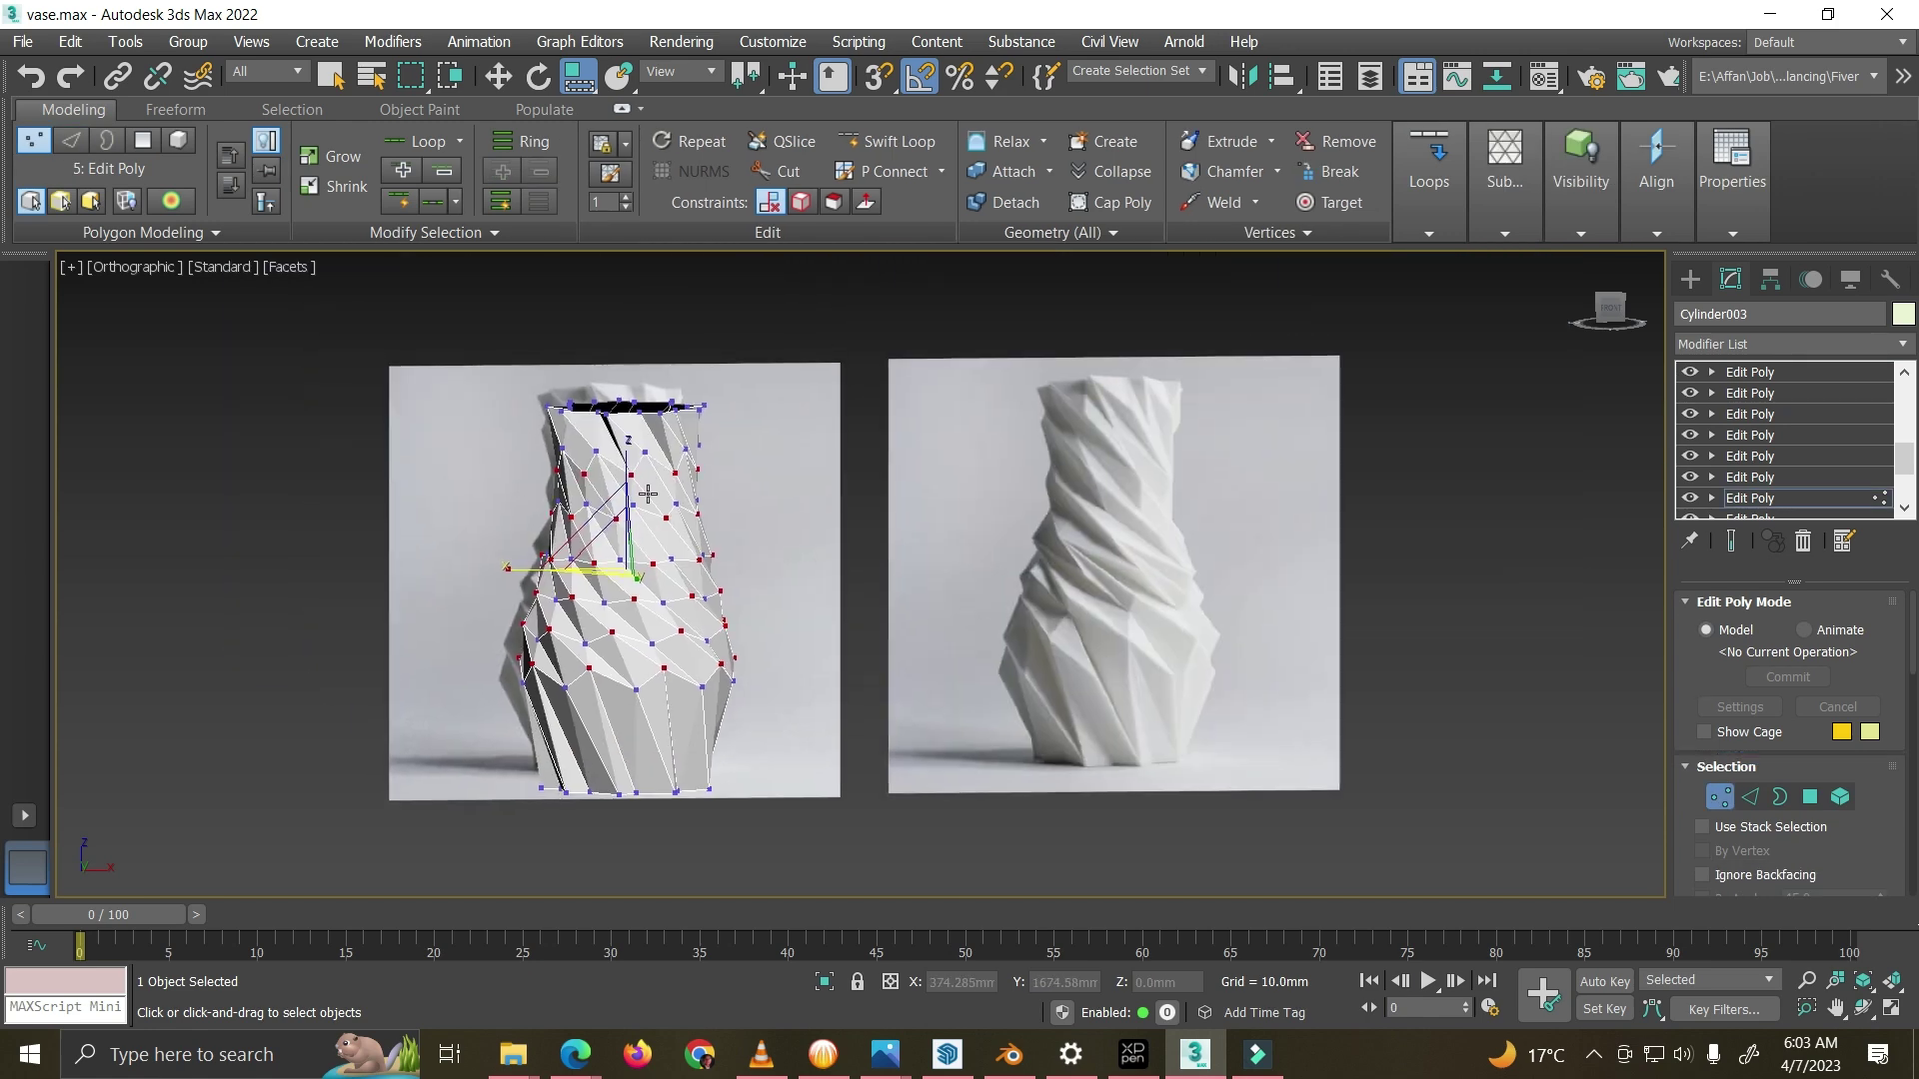
pyautogui.keyDown('alt'); pyautogui.moveTo(540, 695); pyautogui.dragTo(542, 679, button='middle'); pyautogui.keyUp('alt')
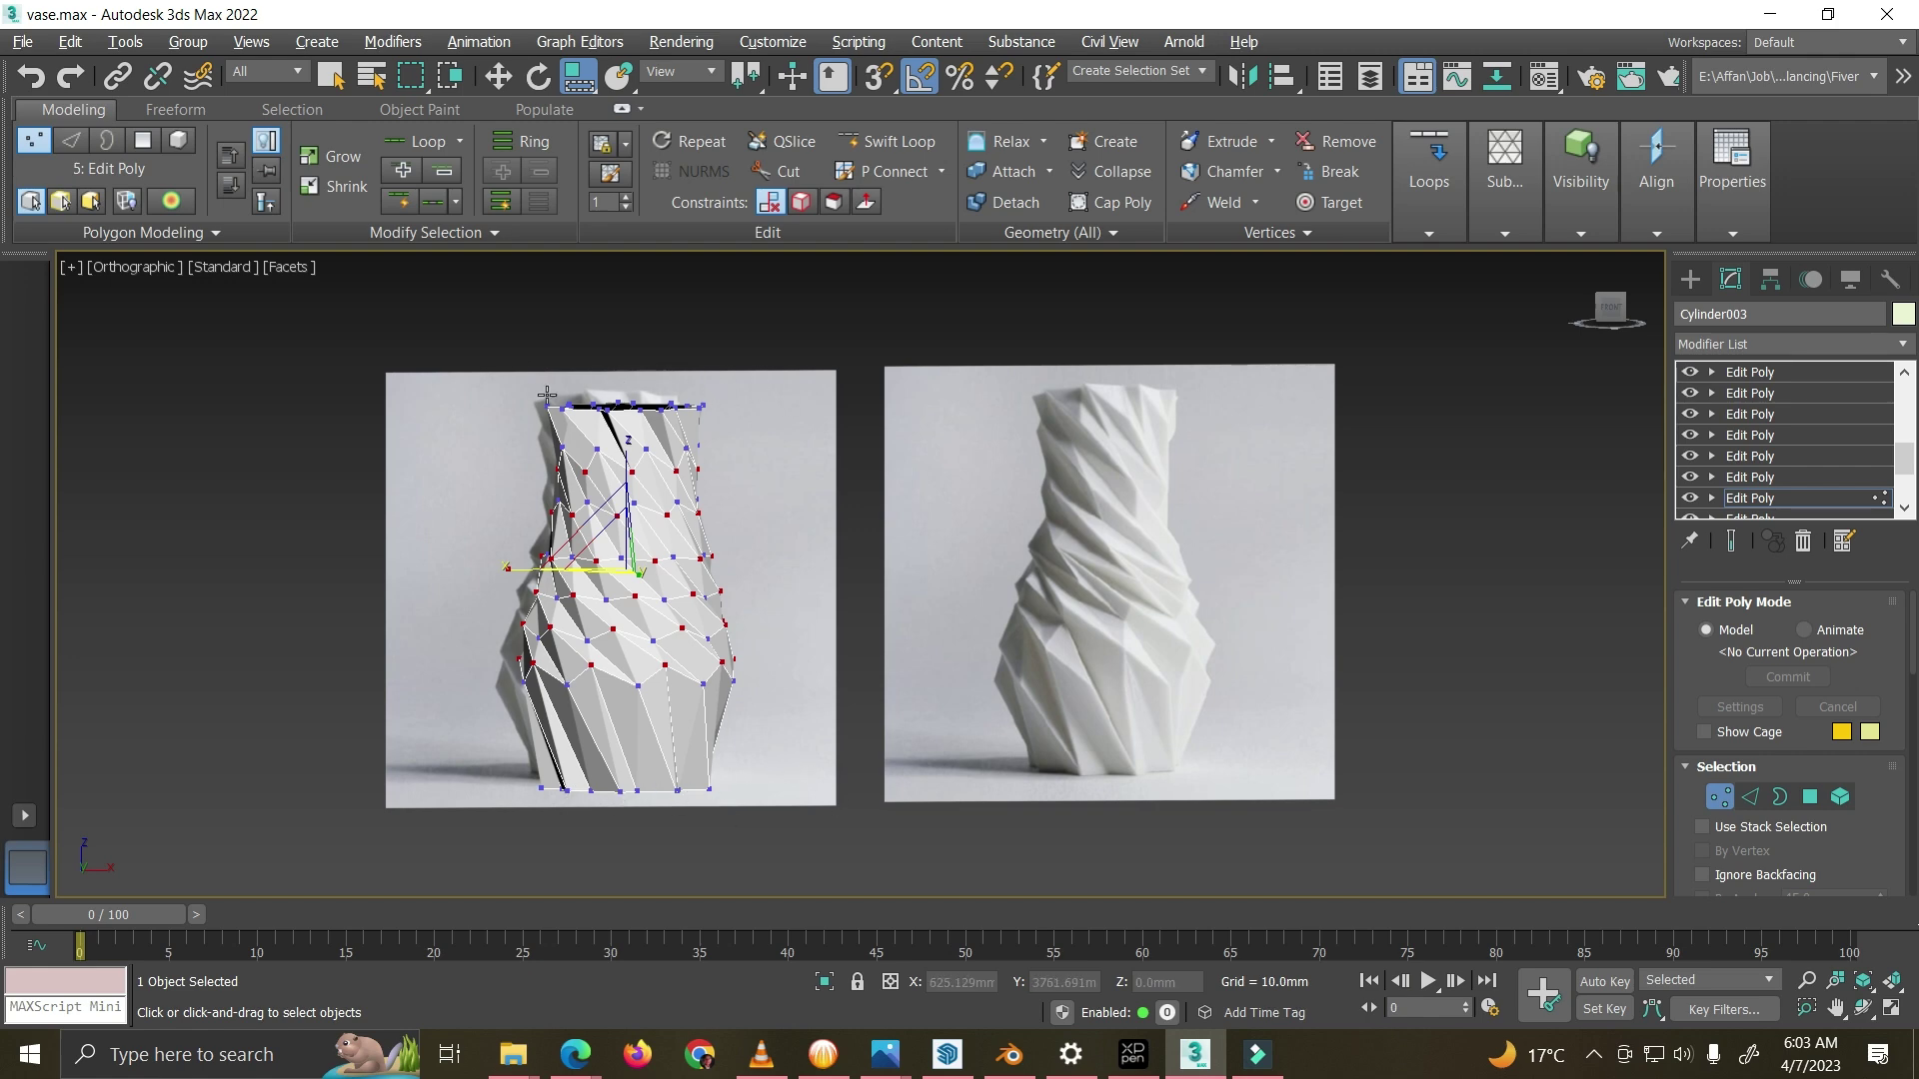
pyautogui.scroll(3, 669, 730)
pyautogui.keyDown('alt'); pyautogui.moveTo(590, 661); pyautogui.dragTo(646, 809, button='middle'); pyautogui.keyUp('alt')
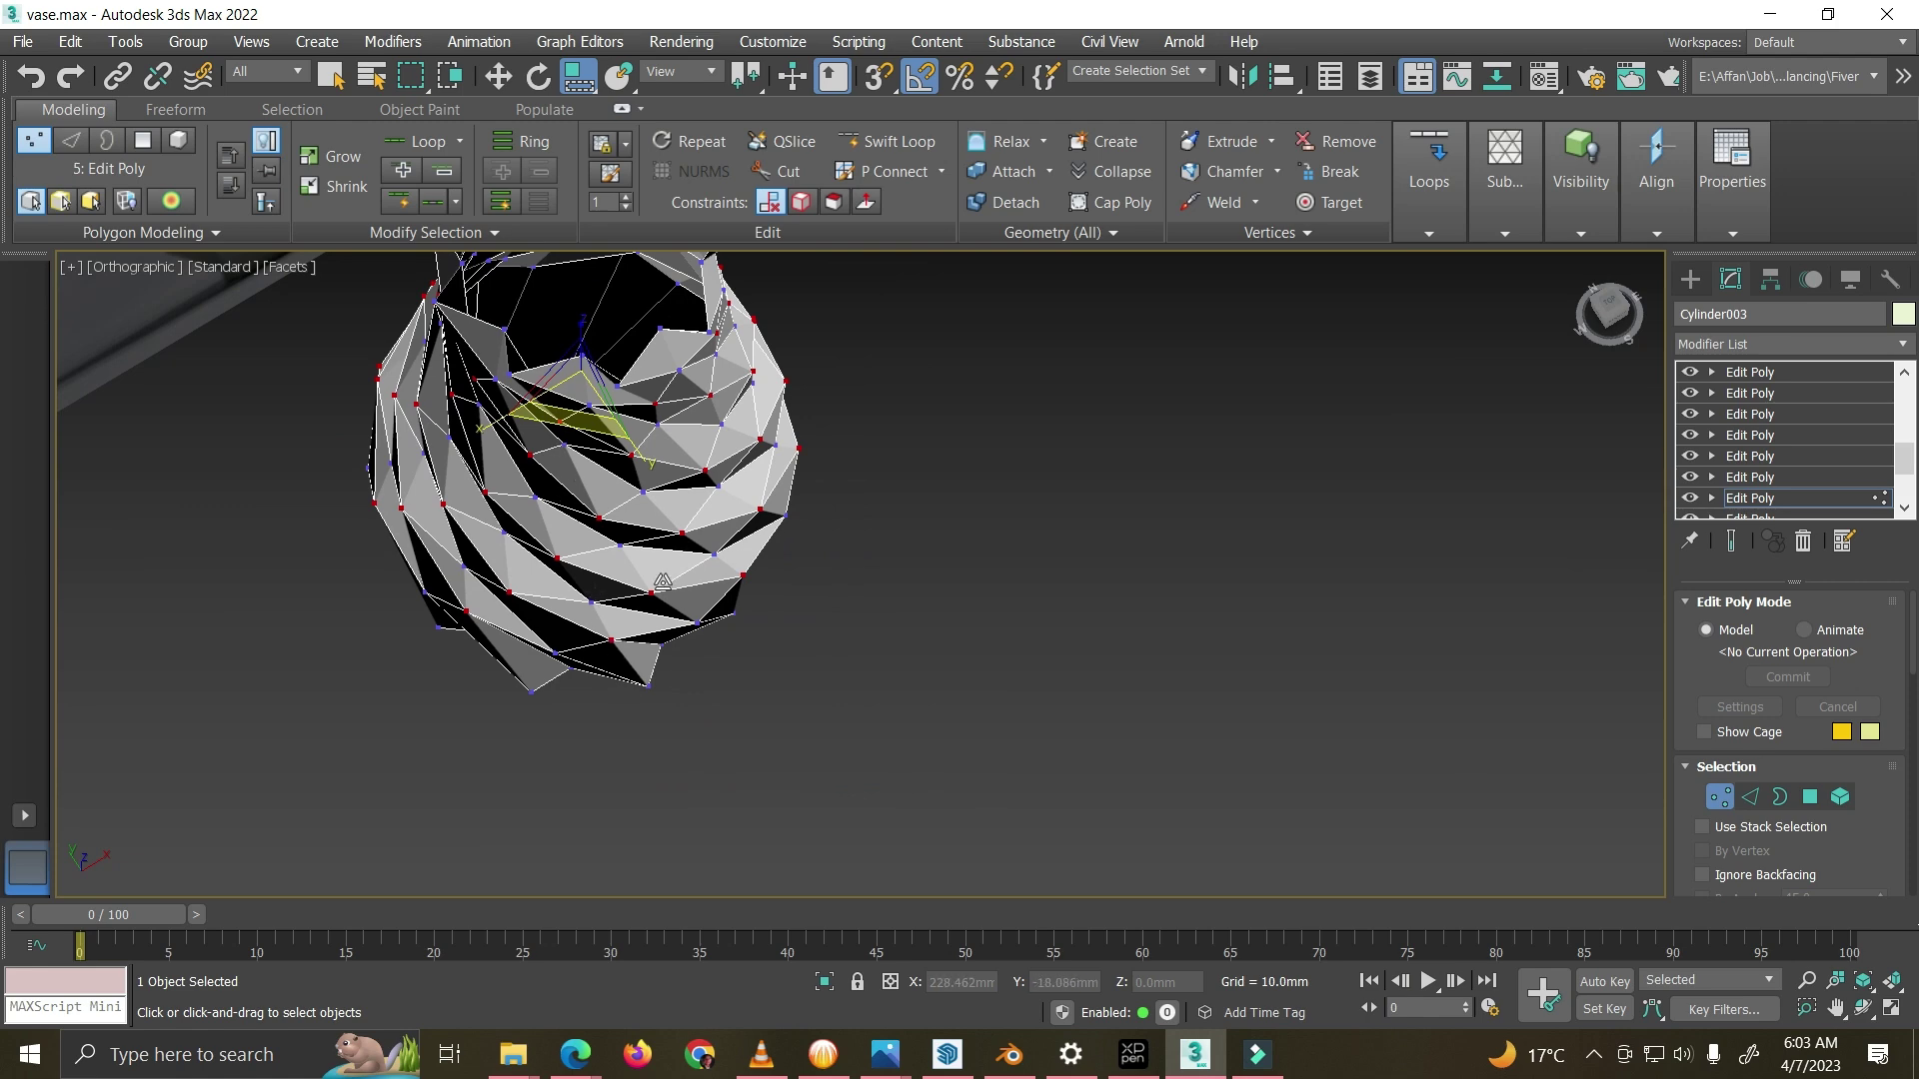
pyautogui.moveTo(662, 581)
pyautogui.keyDown('alt'); pyautogui.mouseDown(button='middle')
pyautogui.moveTo(661, 629)
pyautogui.moveTo(678, 591)
pyautogui.mouseUp(button='middle'); pyautogui.keyUp('alt')
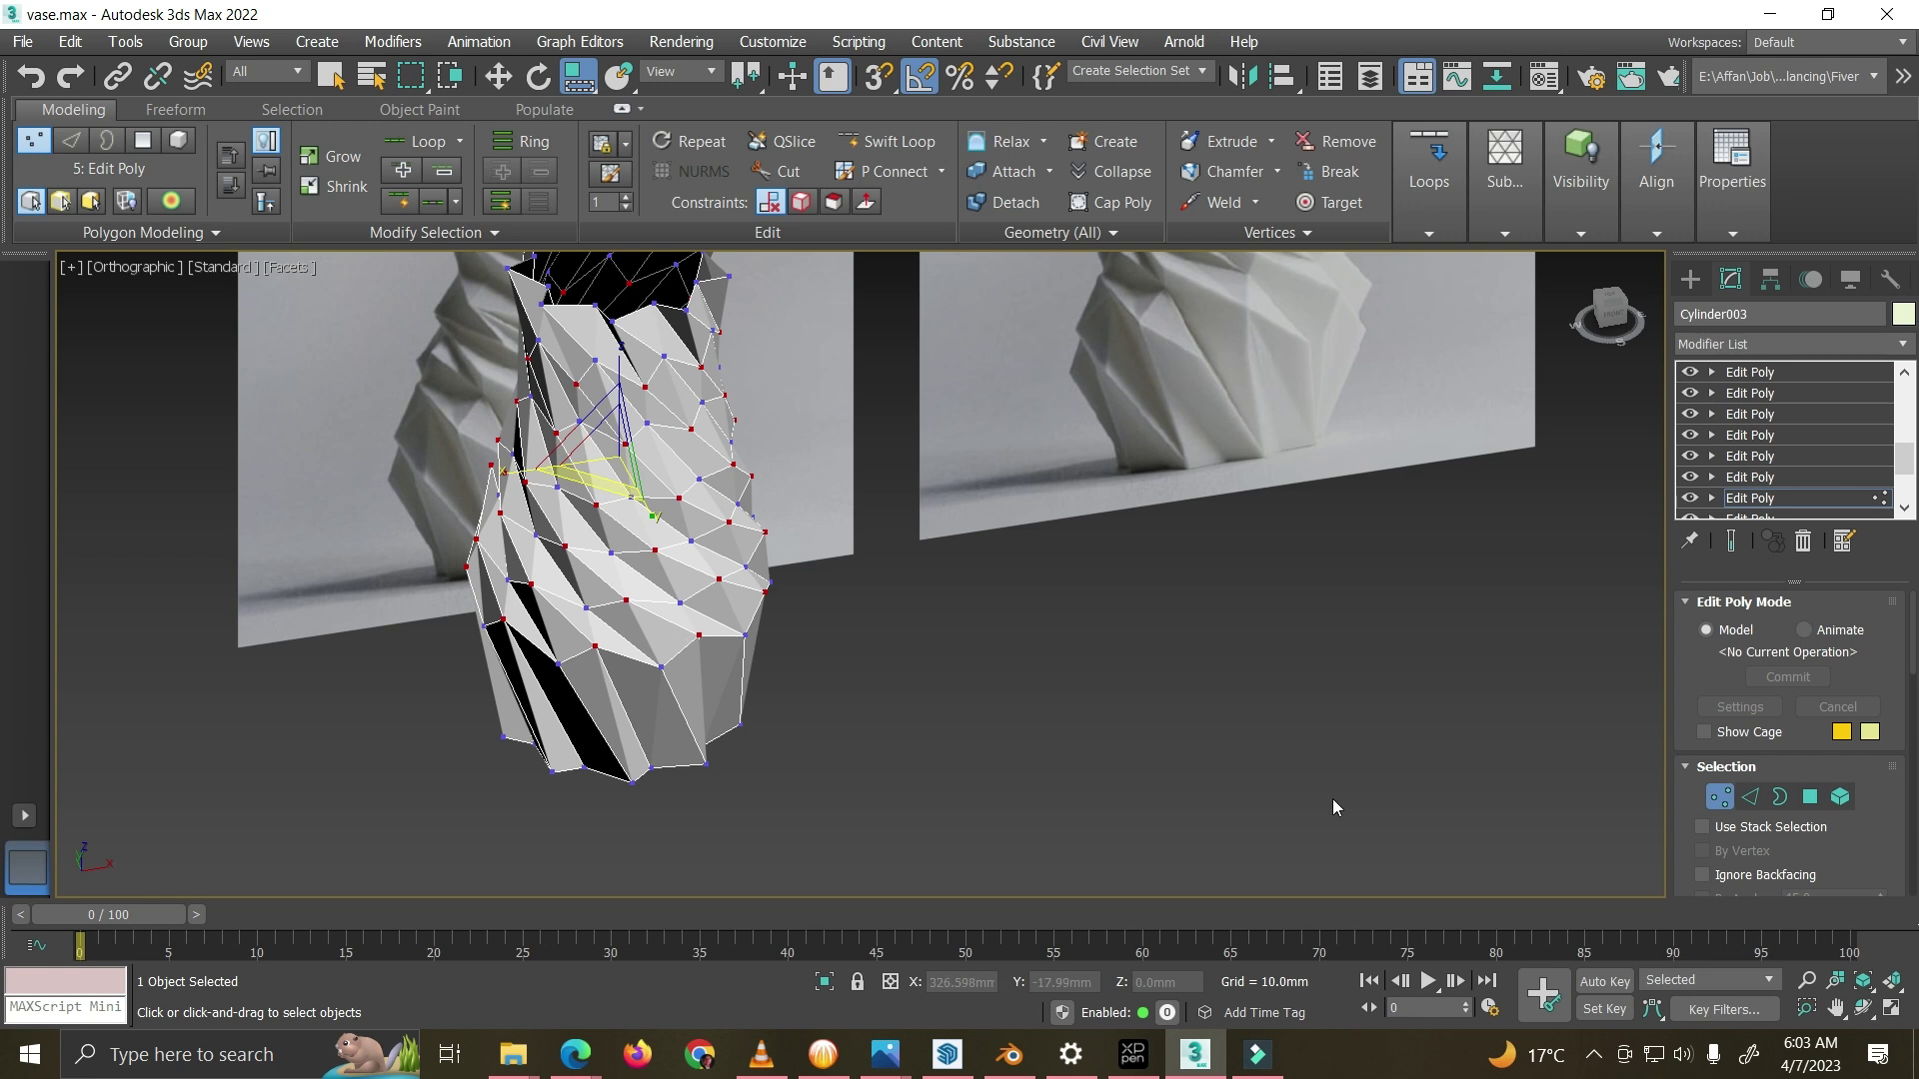
pyautogui.click(1720, 796)
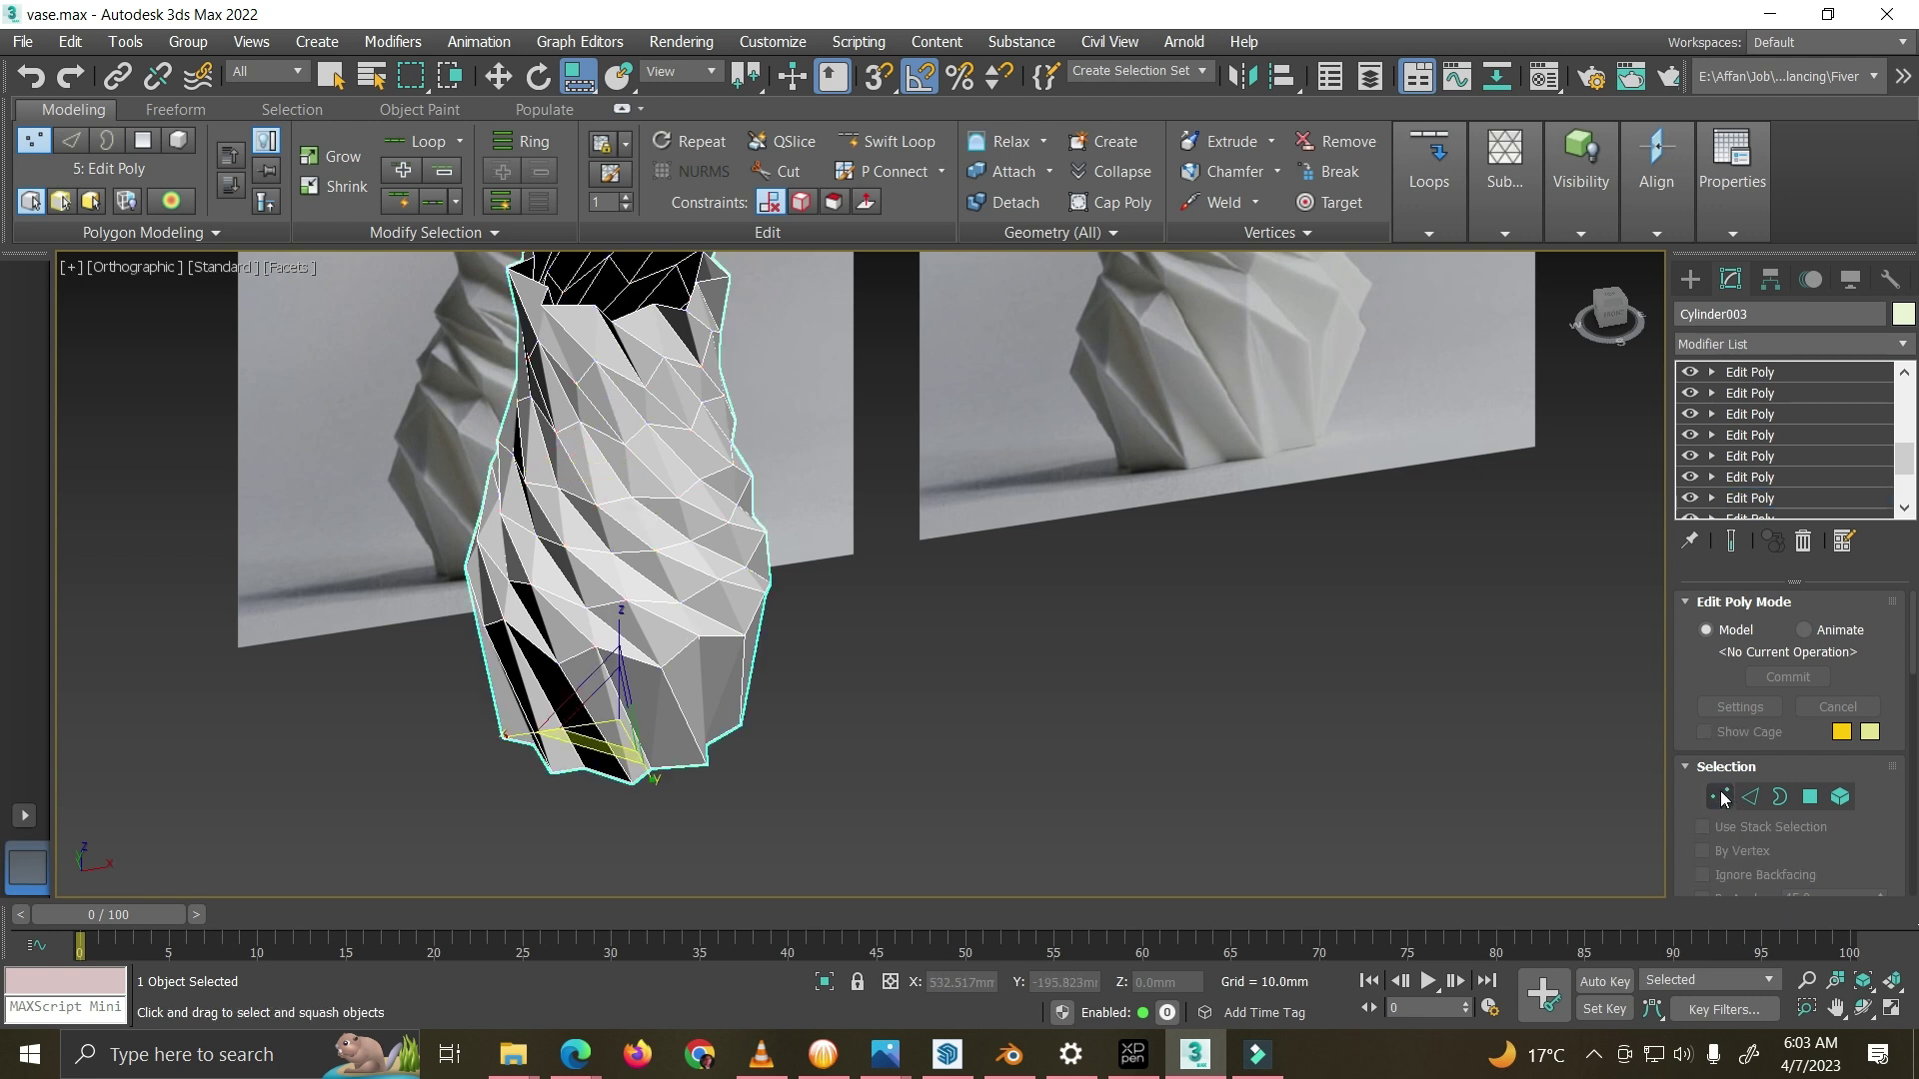
# Step: Go to the sixth Edit Poly modifier, accepting the topology warning, and compare the vase's front with the reference images
pyautogui.click(1746, 478)
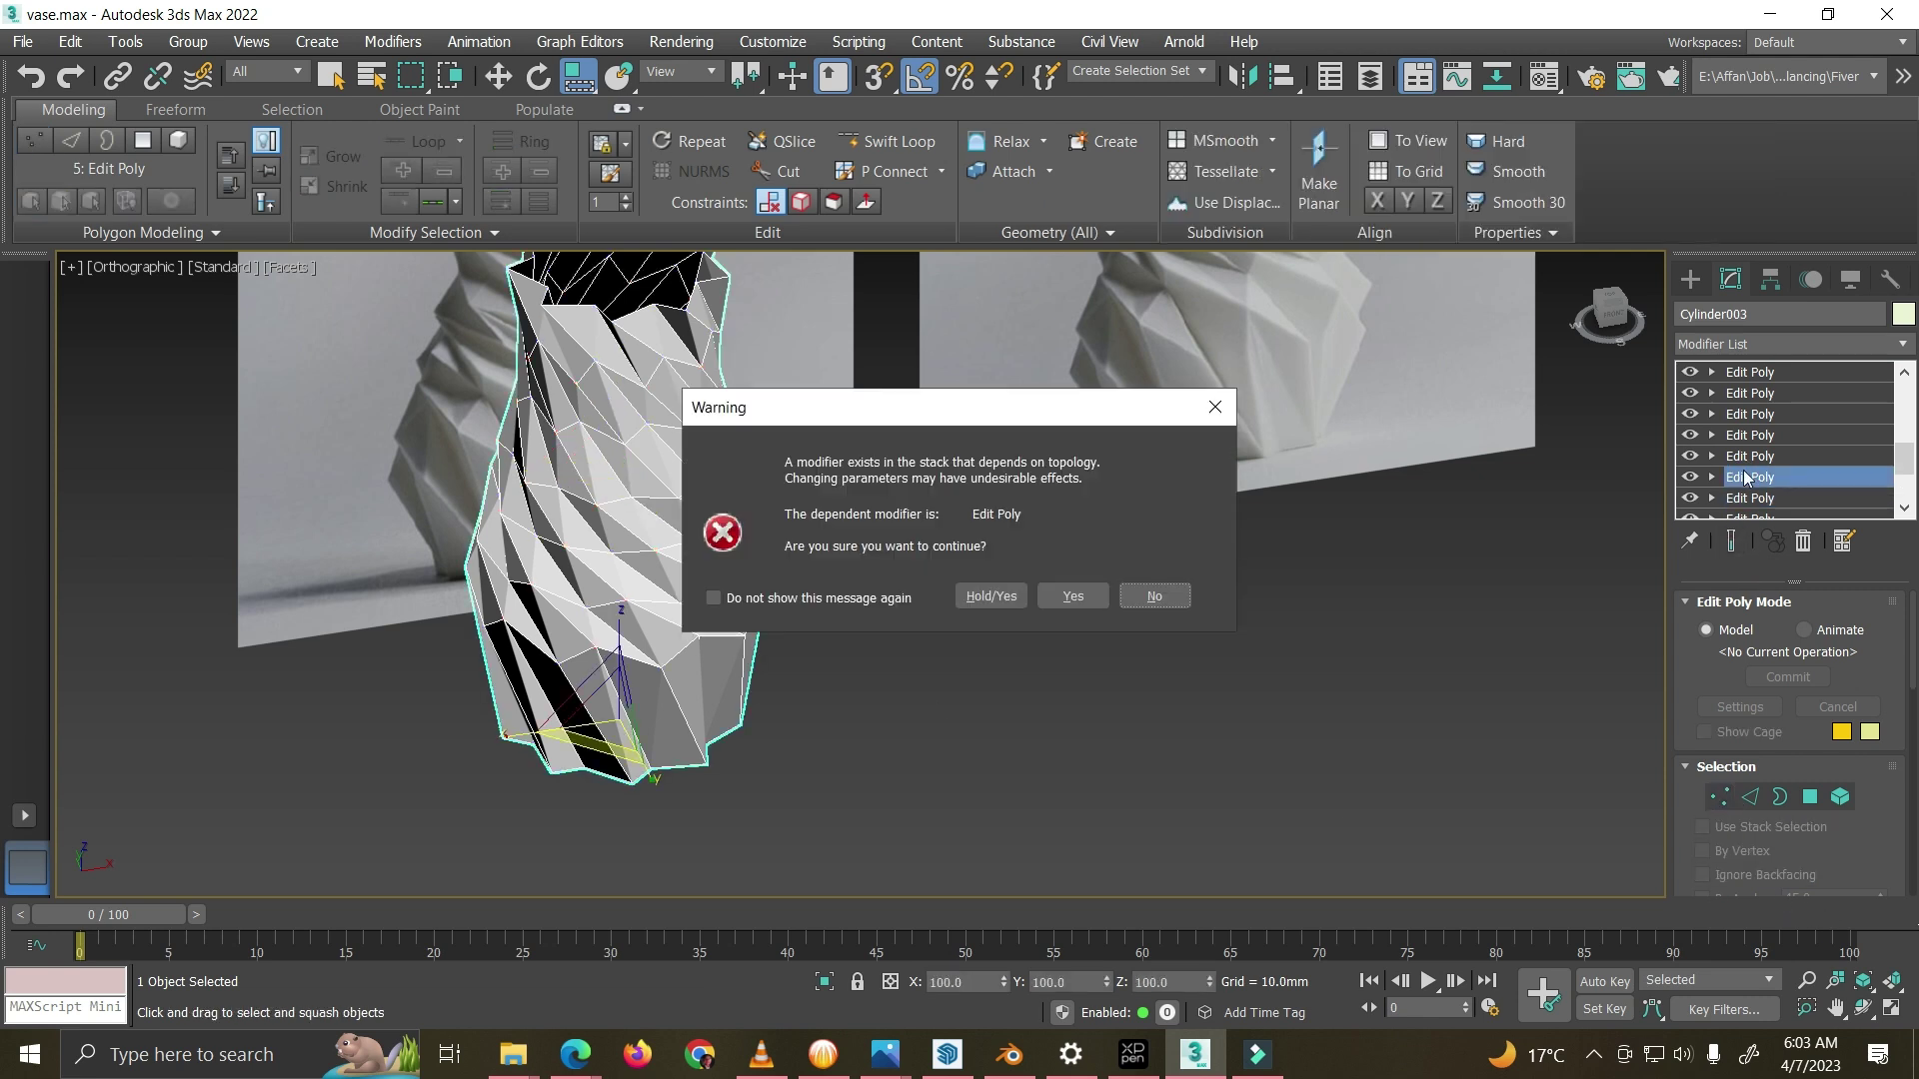
pyautogui.click(1097, 596)
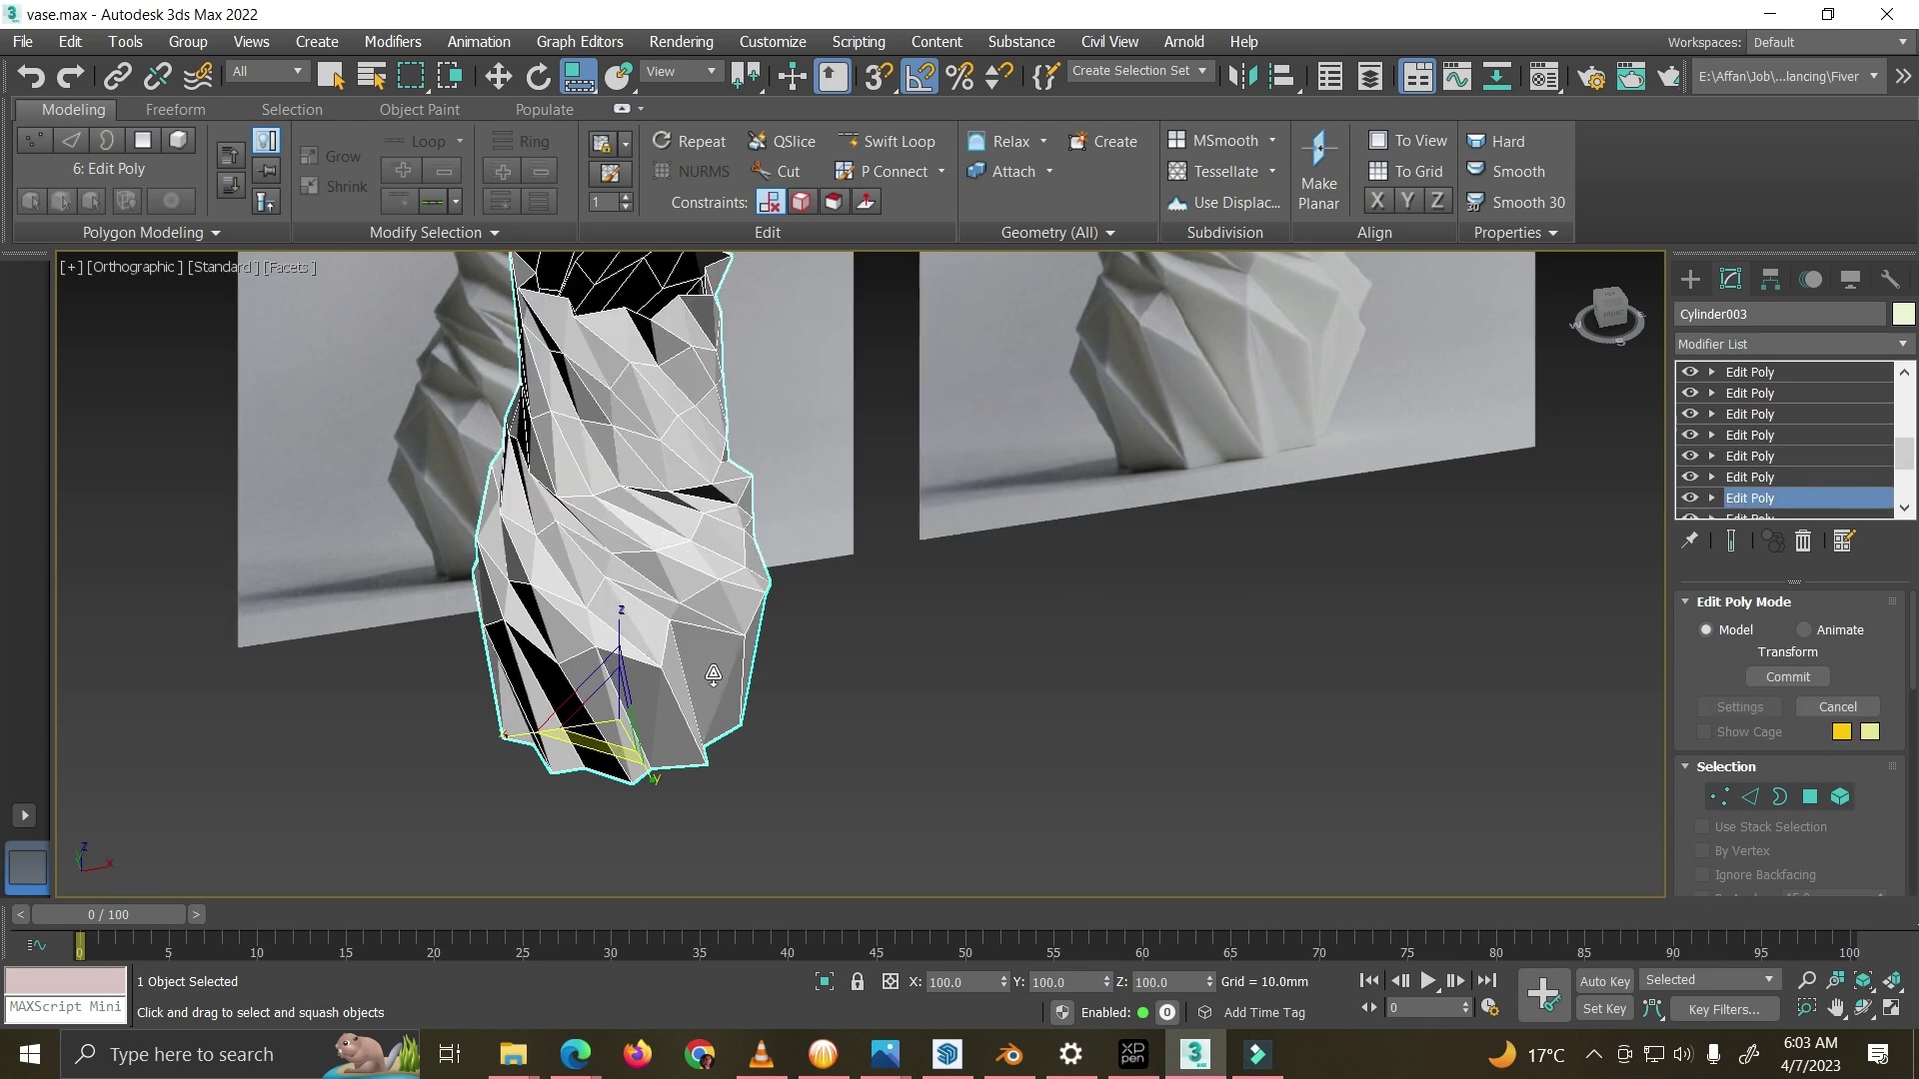
pyautogui.scroll(3, 712, 678)
pyautogui.keyDown('alt'); pyautogui.moveTo(690, 722); pyautogui.dragTo(719, 679, button='middle'); pyautogui.keyUp('alt')
pyautogui.scroll(-5, 564, 627)
pyautogui.scroll(2, 561, 632)
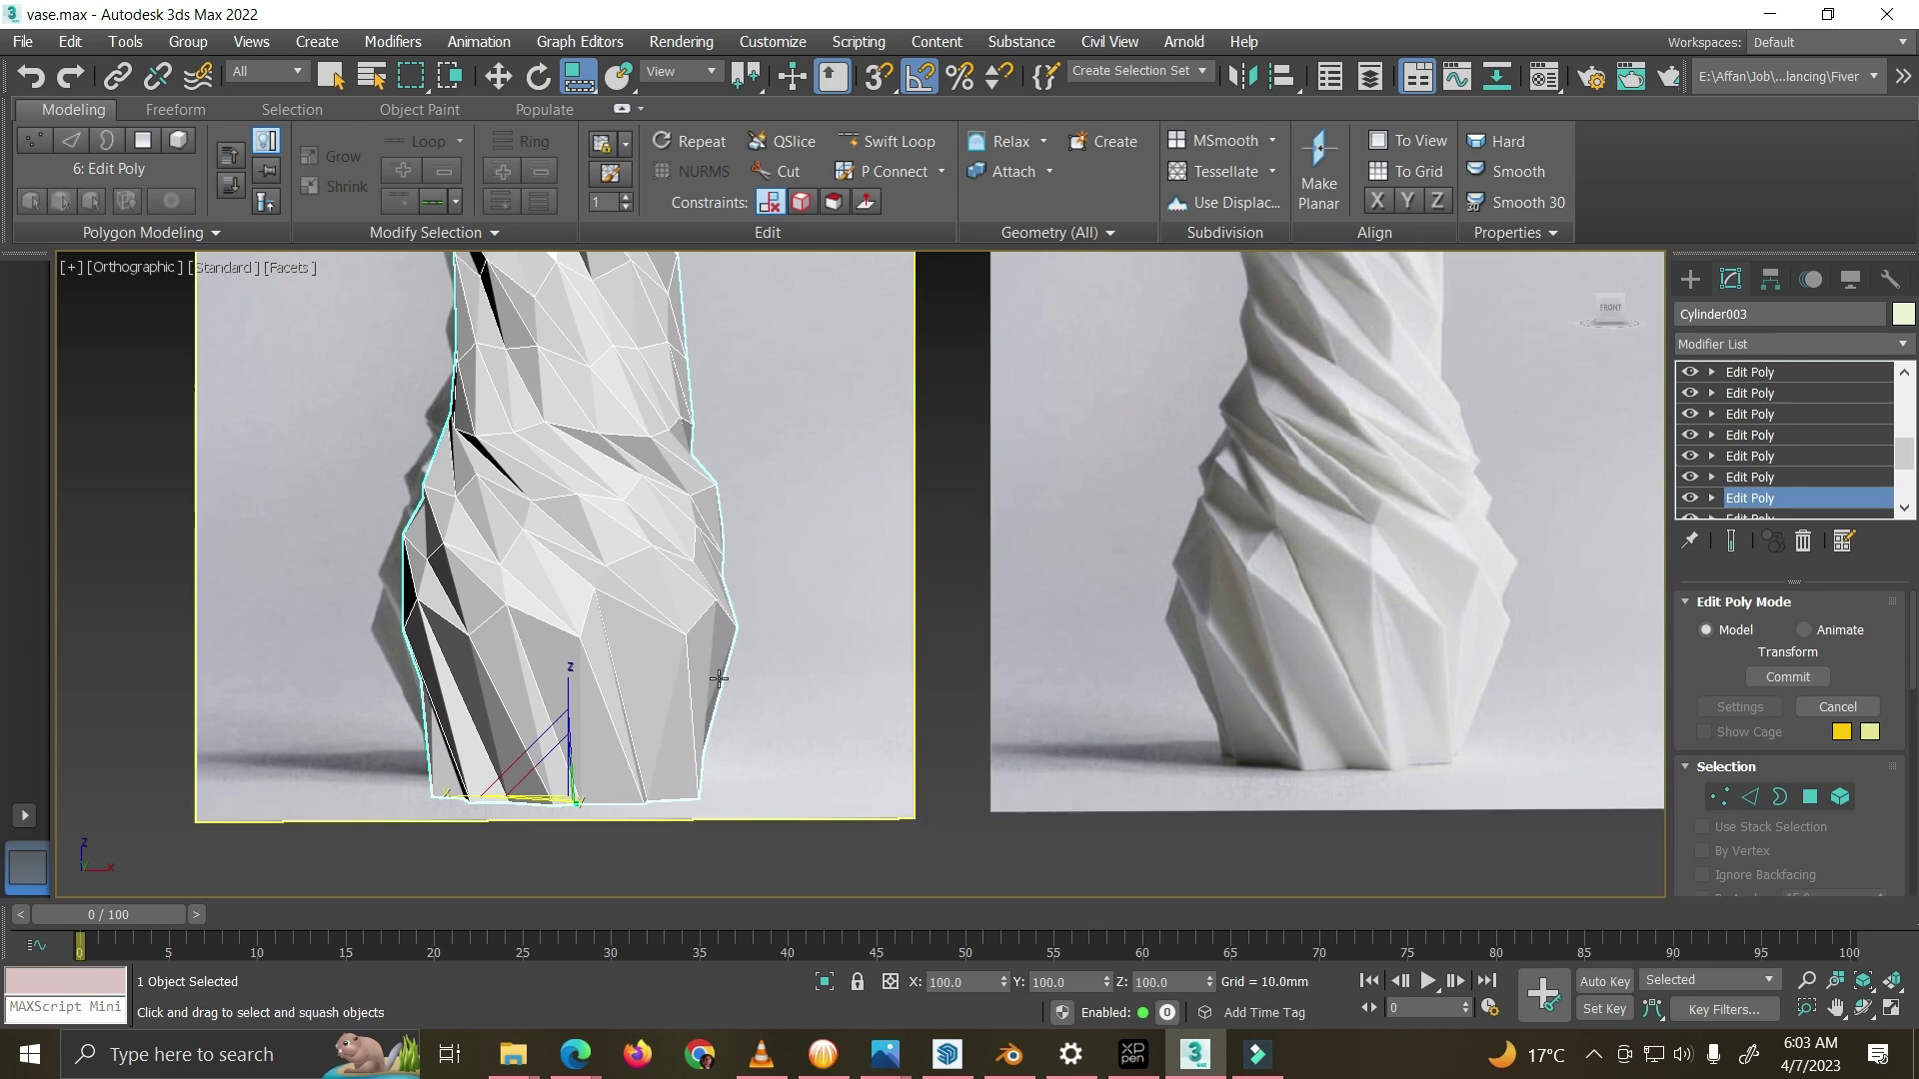
pyautogui.moveTo(563, 437); pyautogui.dragTo(586, 547, button='middle')
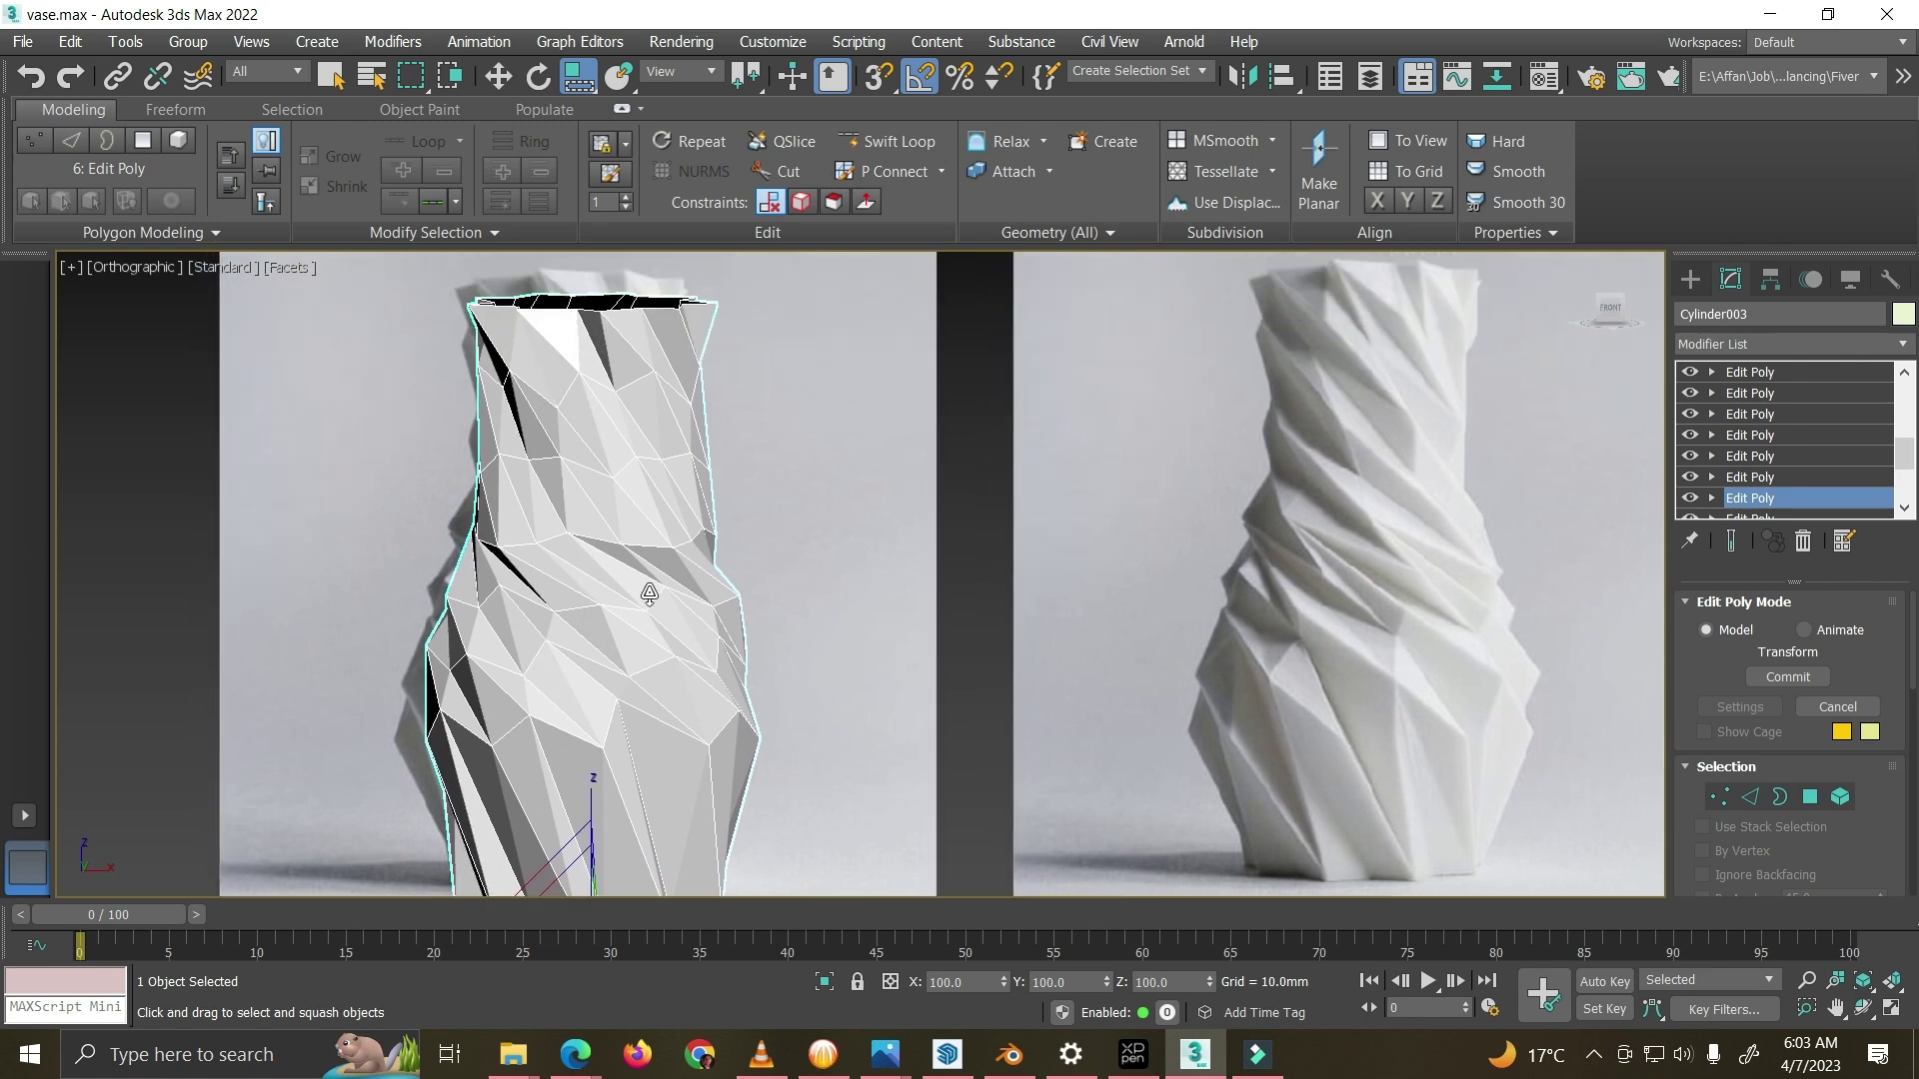
# Step: Show the sixth Edit Poly at vertex level and examine the vertices around the vase's waist against the reference images
pyautogui.click(1721, 798)
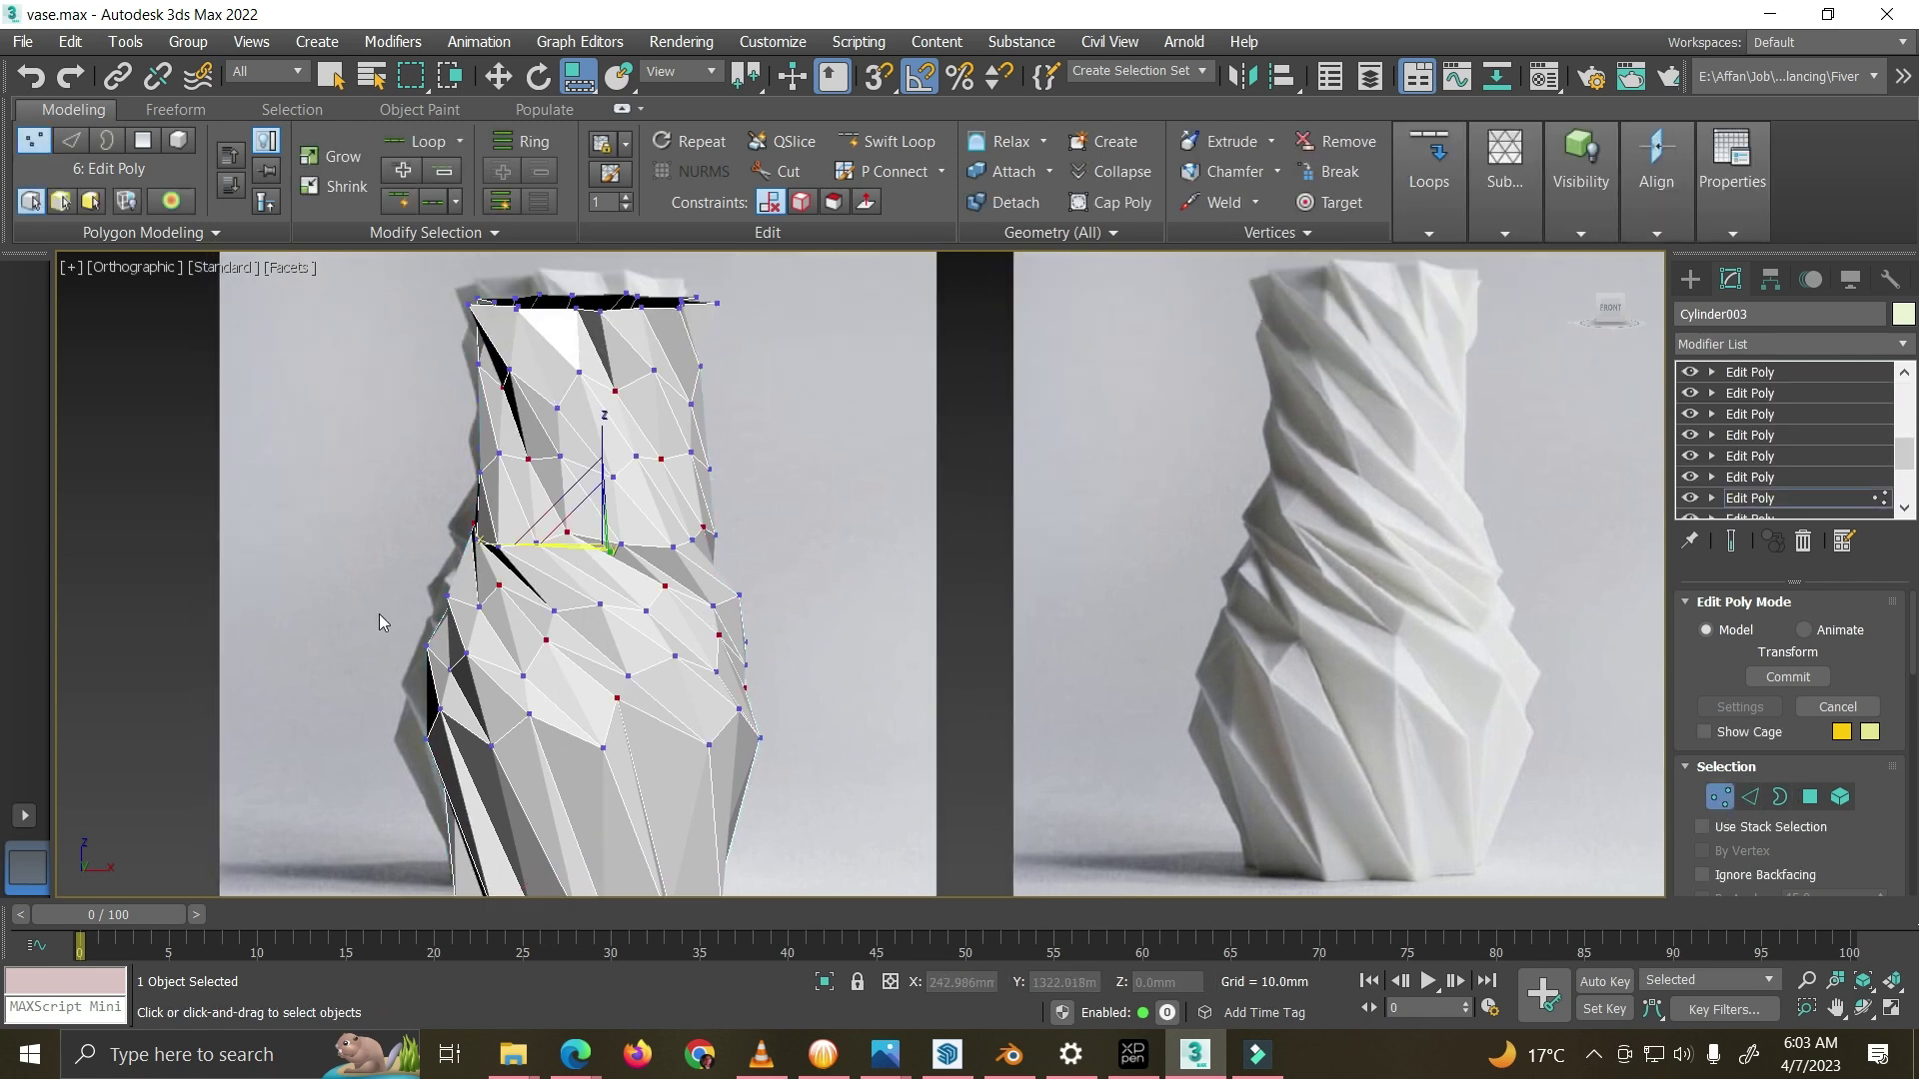
pyautogui.moveTo(682, 630); pyautogui.dragTo(770, 628, button='middle')
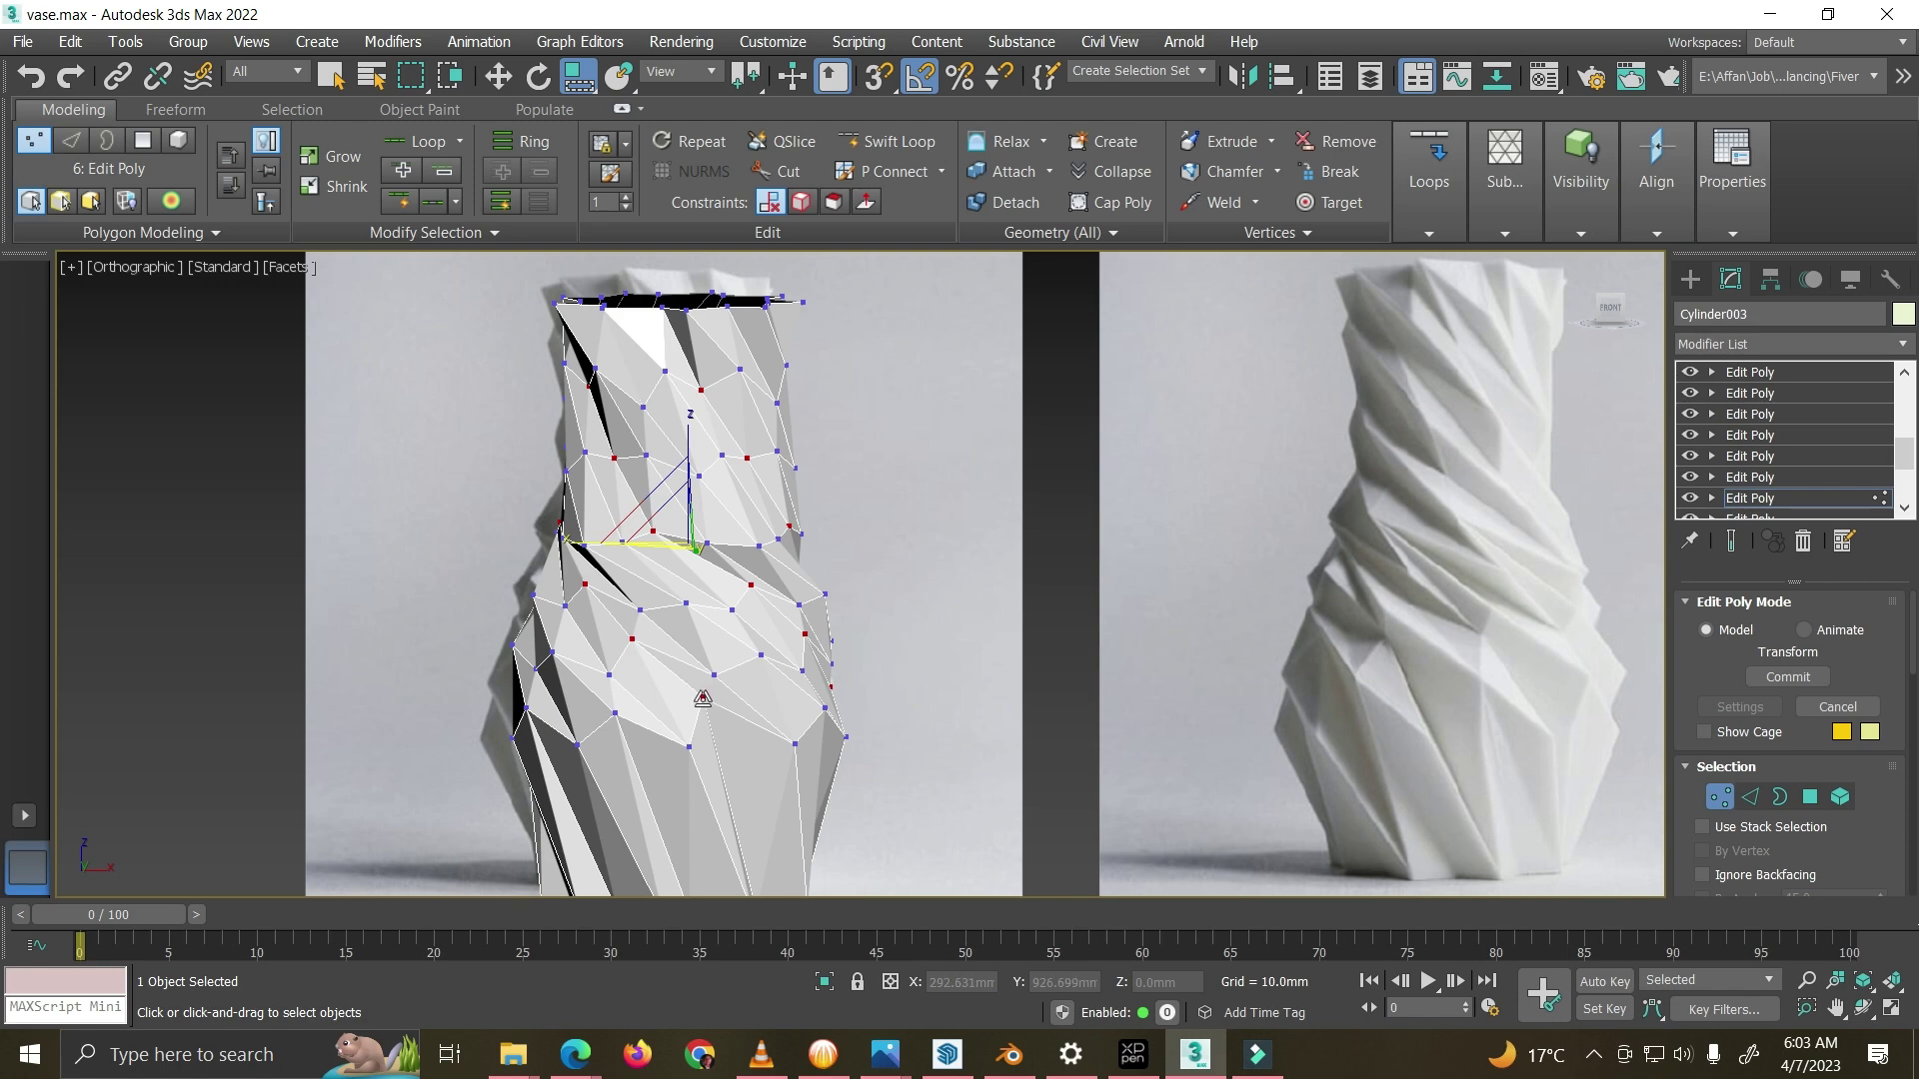
pyautogui.scroll(2, 702, 700)
pyautogui.keyDown('alt'); pyautogui.moveTo(657, 724); pyautogui.dragTo(617, 710, button='middle'); pyautogui.keyUp('alt')
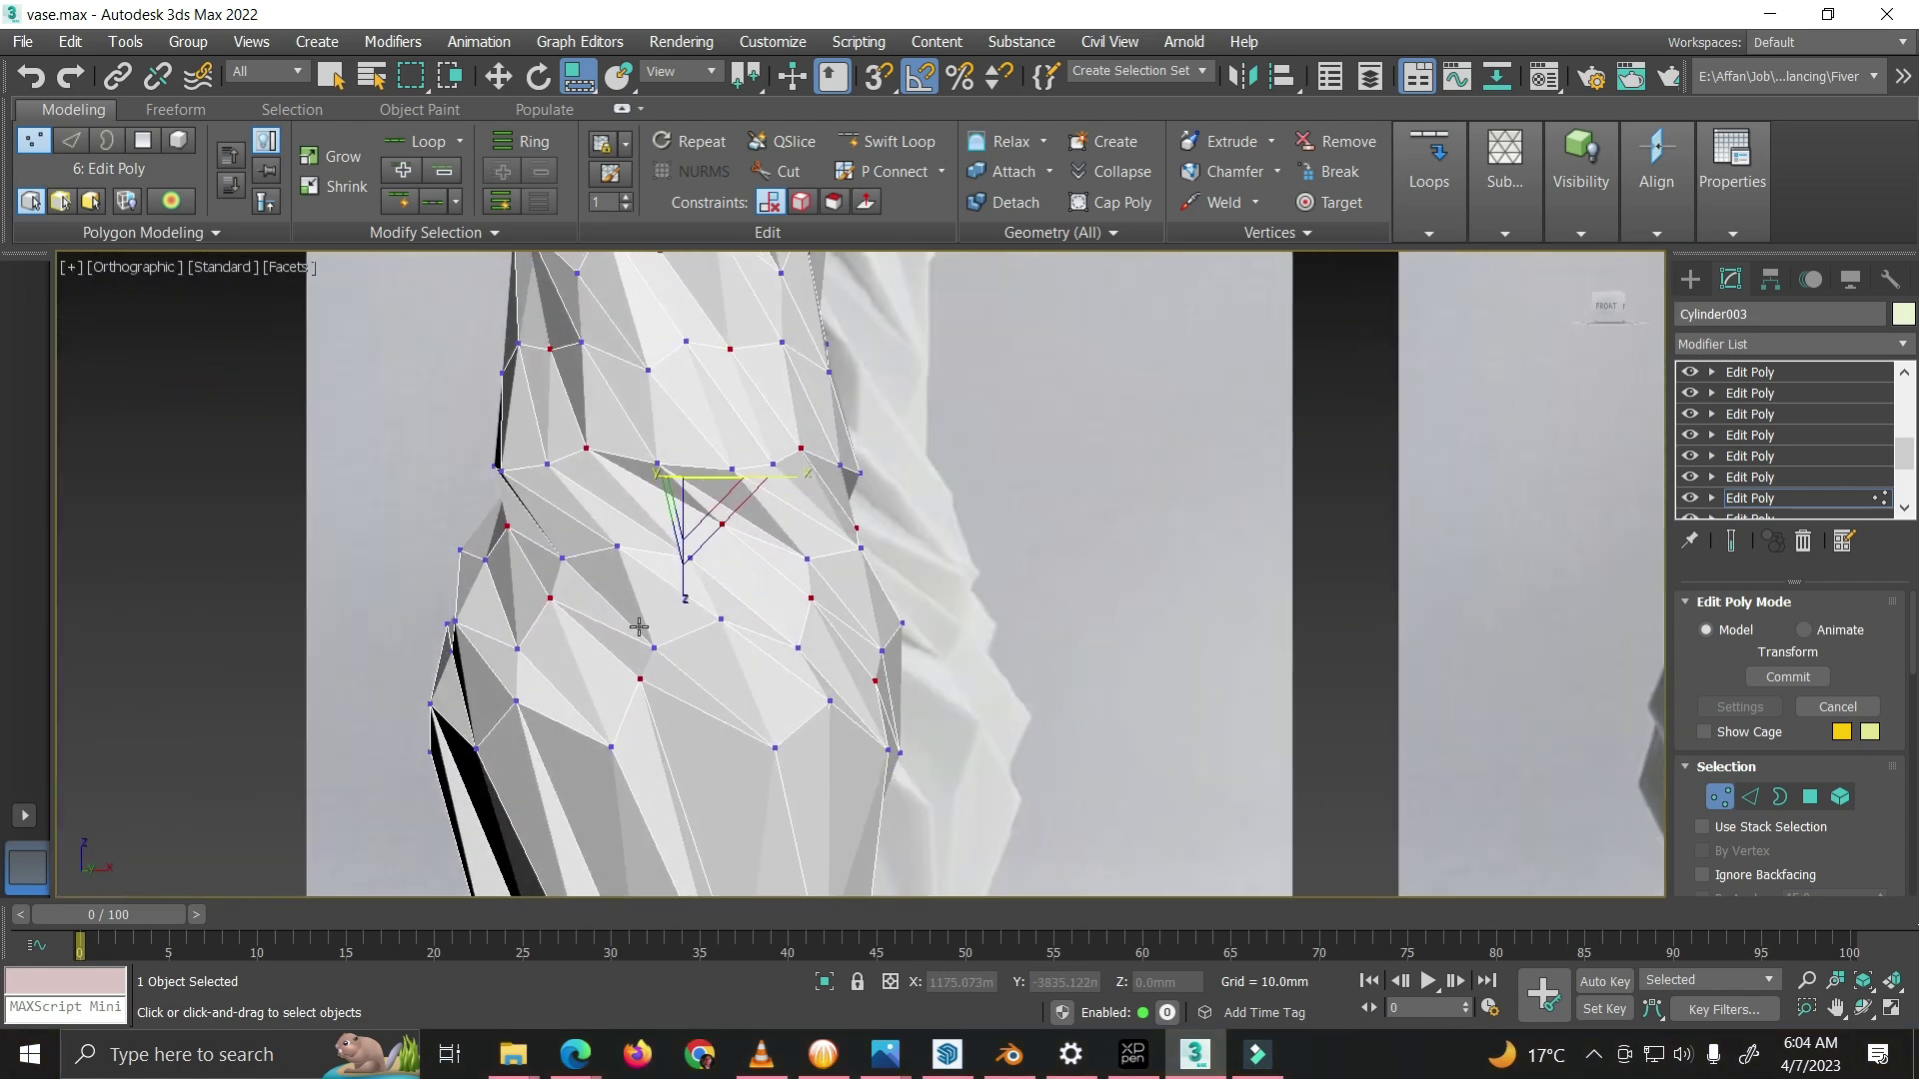
pyautogui.scroll(-6, 743, 706)
pyautogui.keyDown('alt'); pyautogui.moveTo(742, 706); pyautogui.dragTo(715, 560, button='middle'); pyautogui.keyUp('alt')
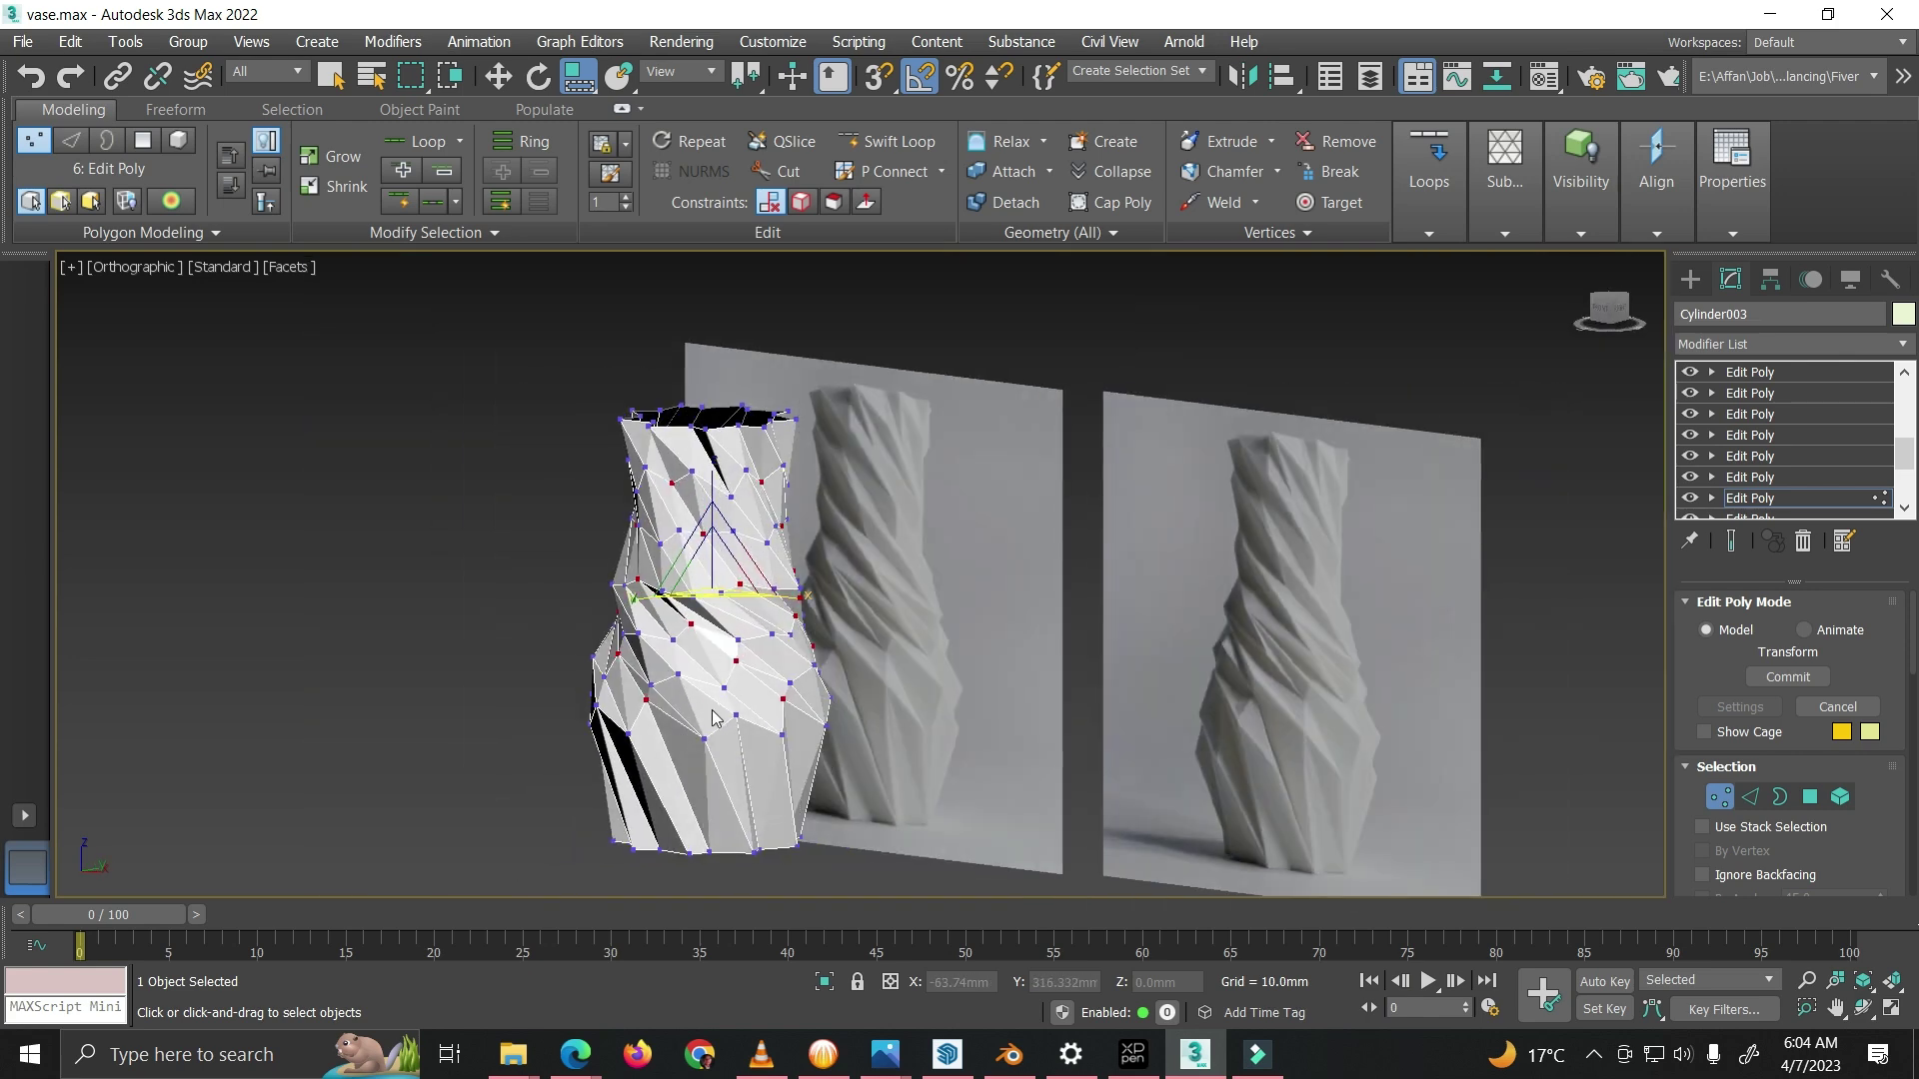
# Step: Inspect the sixth Edit Poly's vertices up close along the neck, waist and lower body, and leave vertex level
pyautogui.scroll(6, 713, 717)
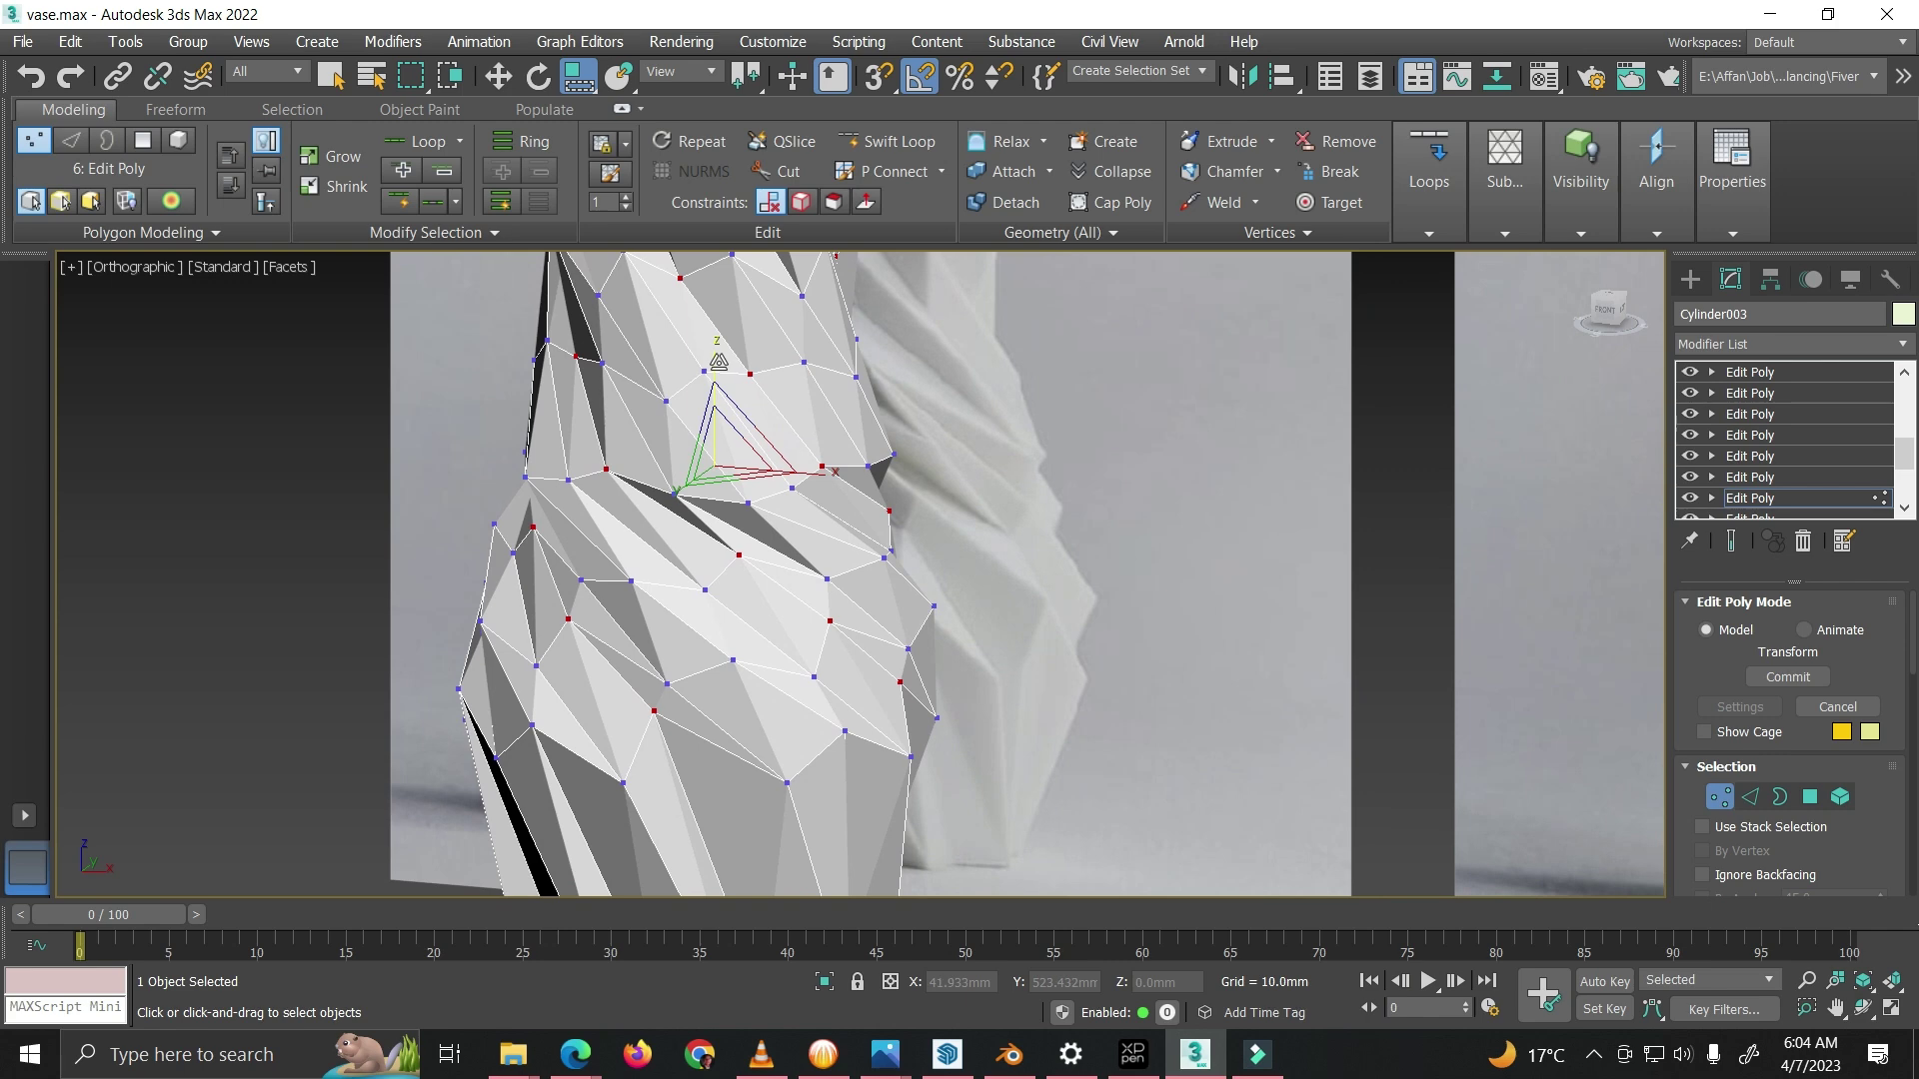
pyautogui.scroll(-4, 765, 650)
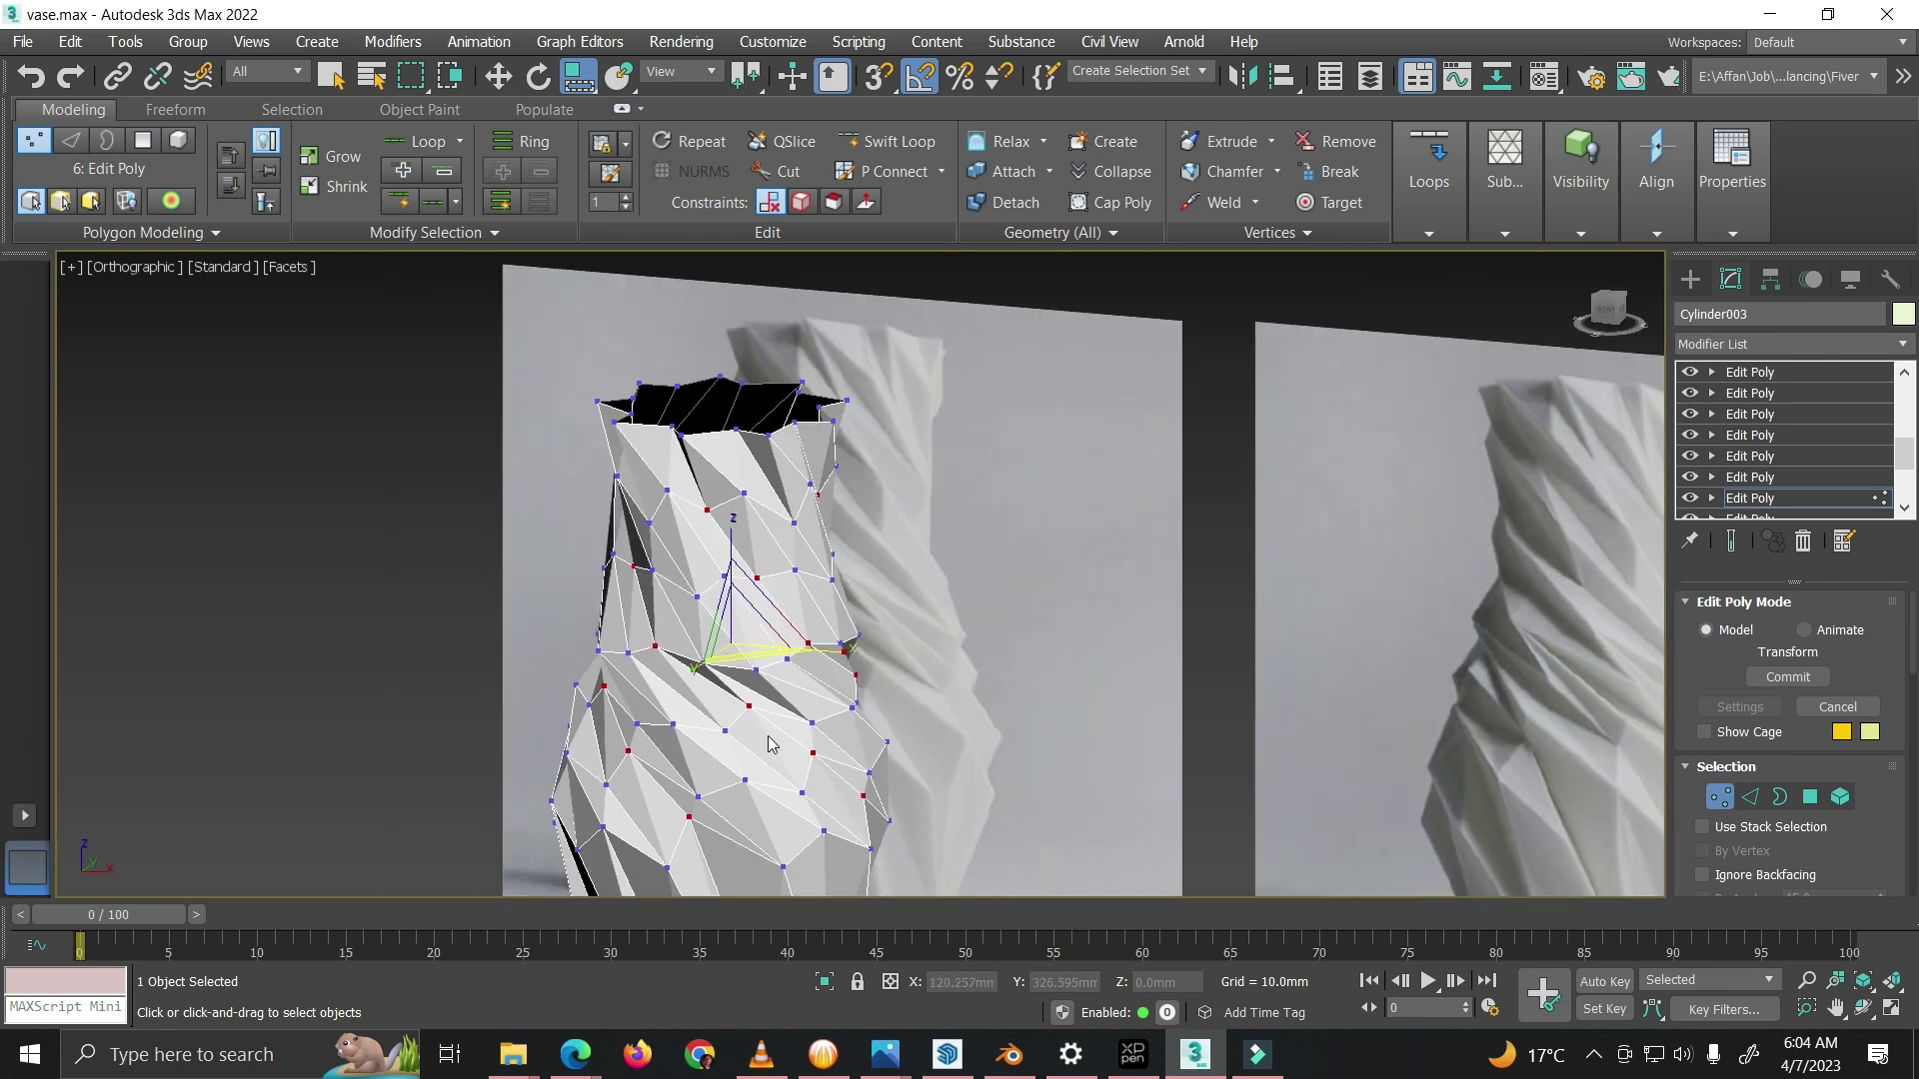
pyautogui.moveTo(767, 737); pyautogui.dragTo(788, 639, button='middle')
pyautogui.keyDown('alt'); pyautogui.moveTo(697, 477); pyautogui.dragTo(815, 487, button='middle'); pyautogui.keyUp('alt')
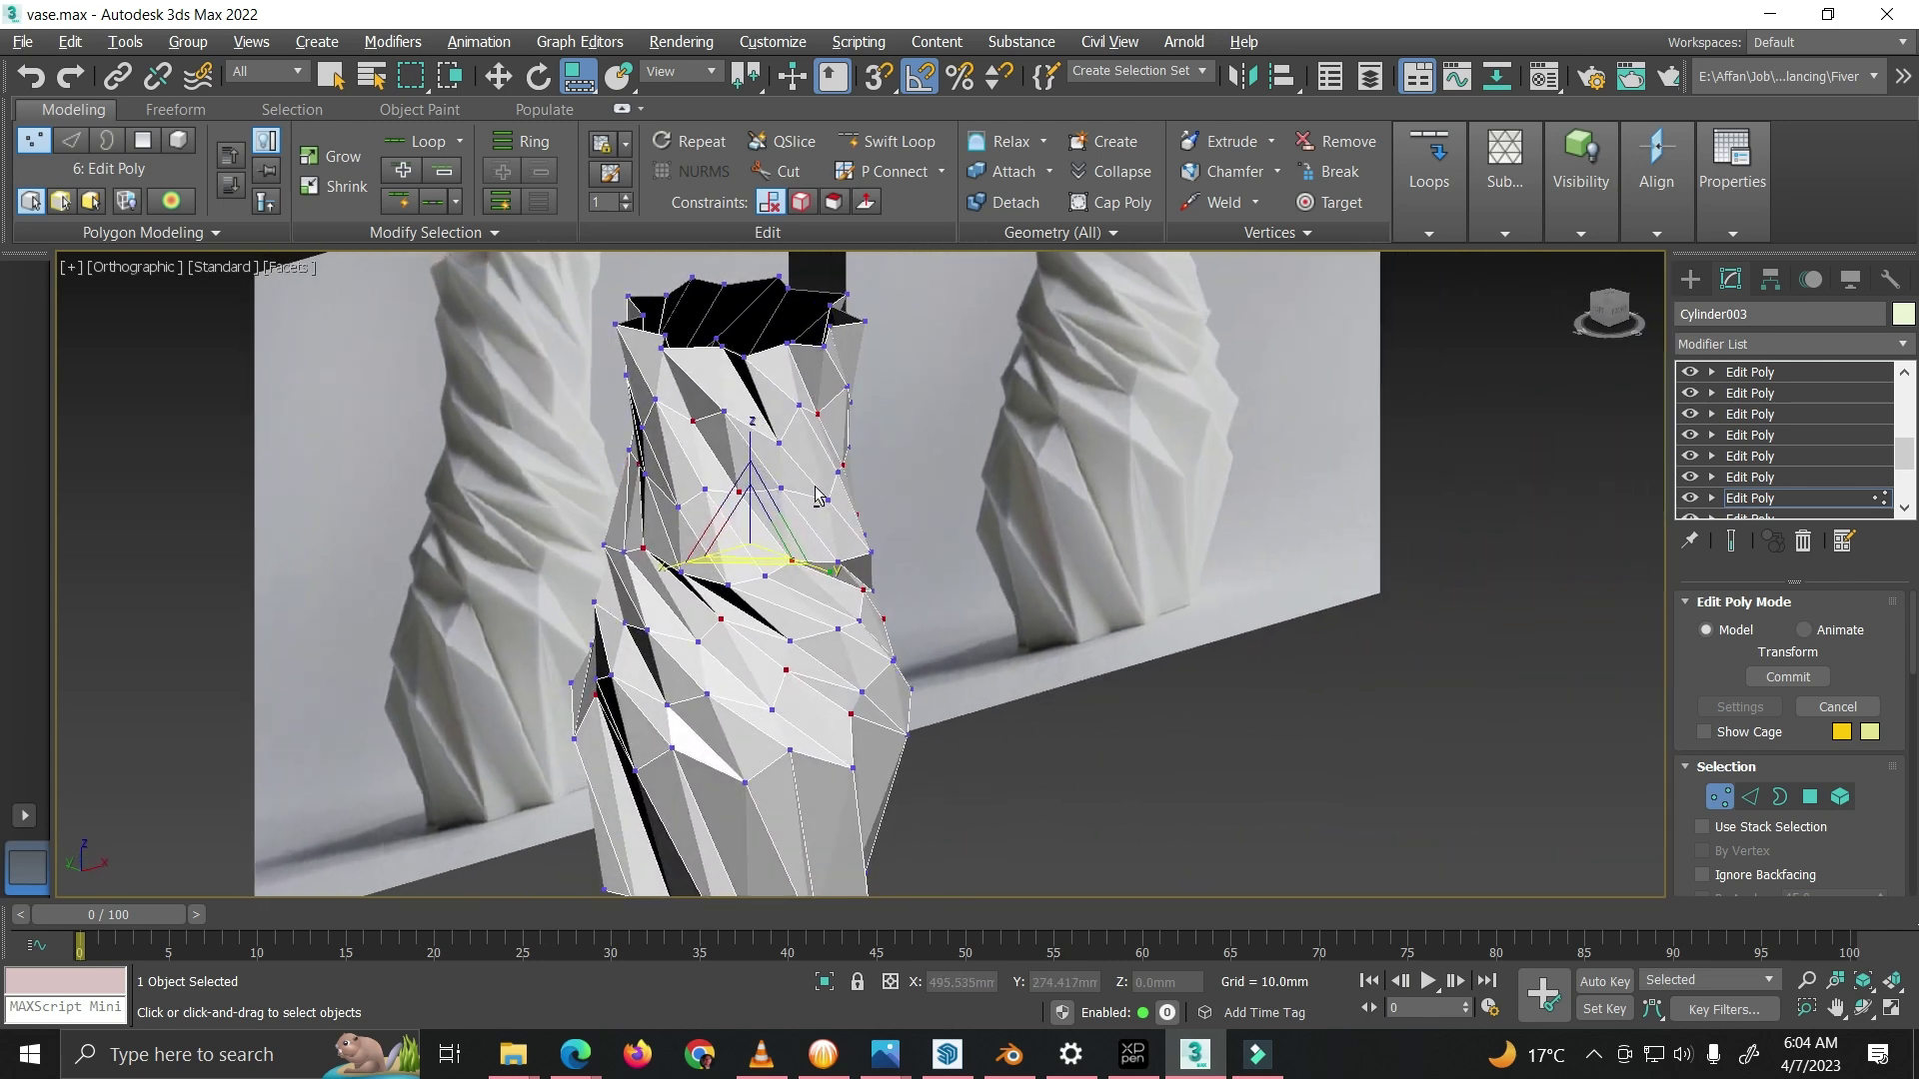
pyautogui.scroll(4, 816, 494)
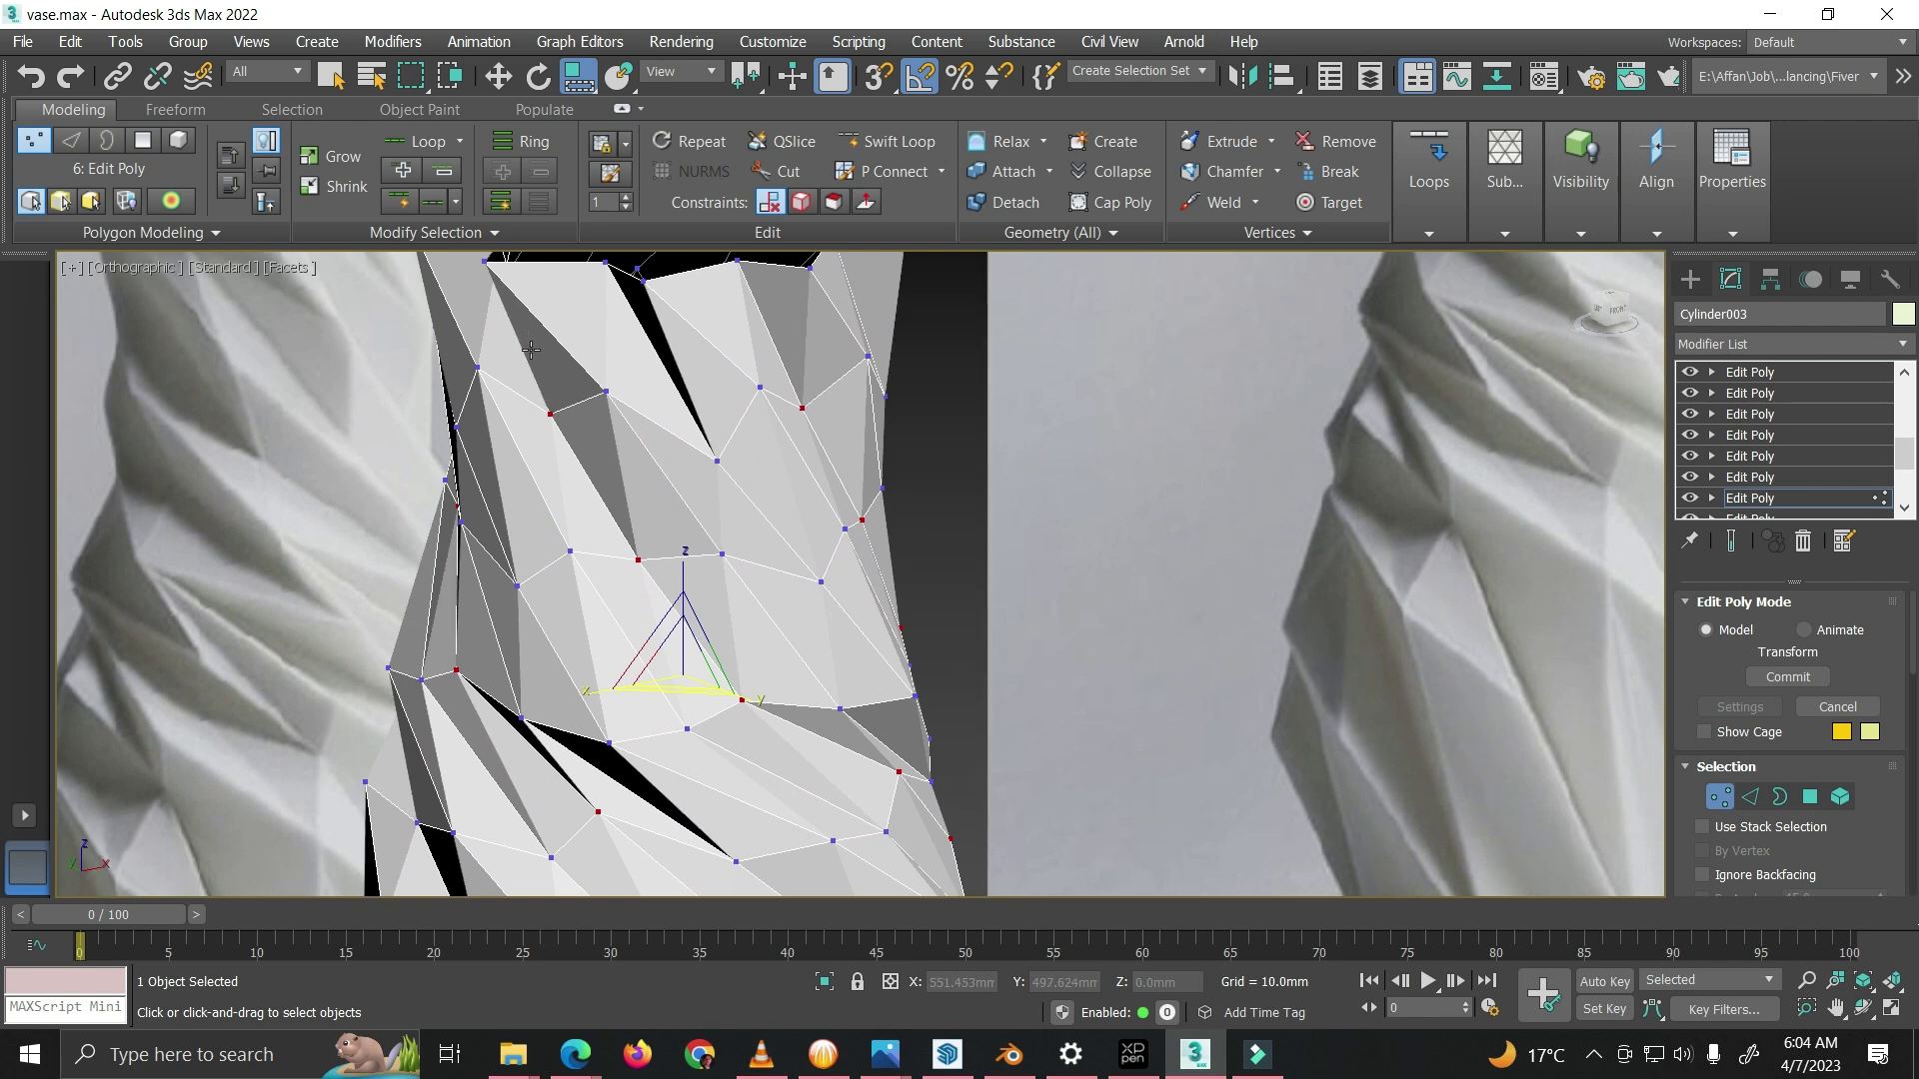
pyautogui.scroll(-3, 645, 632)
pyautogui.keyDown('alt'); pyautogui.moveTo(707, 645); pyautogui.dragTo(628, 631, button='middle'); pyautogui.keyUp('alt')
pyautogui.moveTo(722, 767); pyautogui.dragTo(667, 531, button='middle')
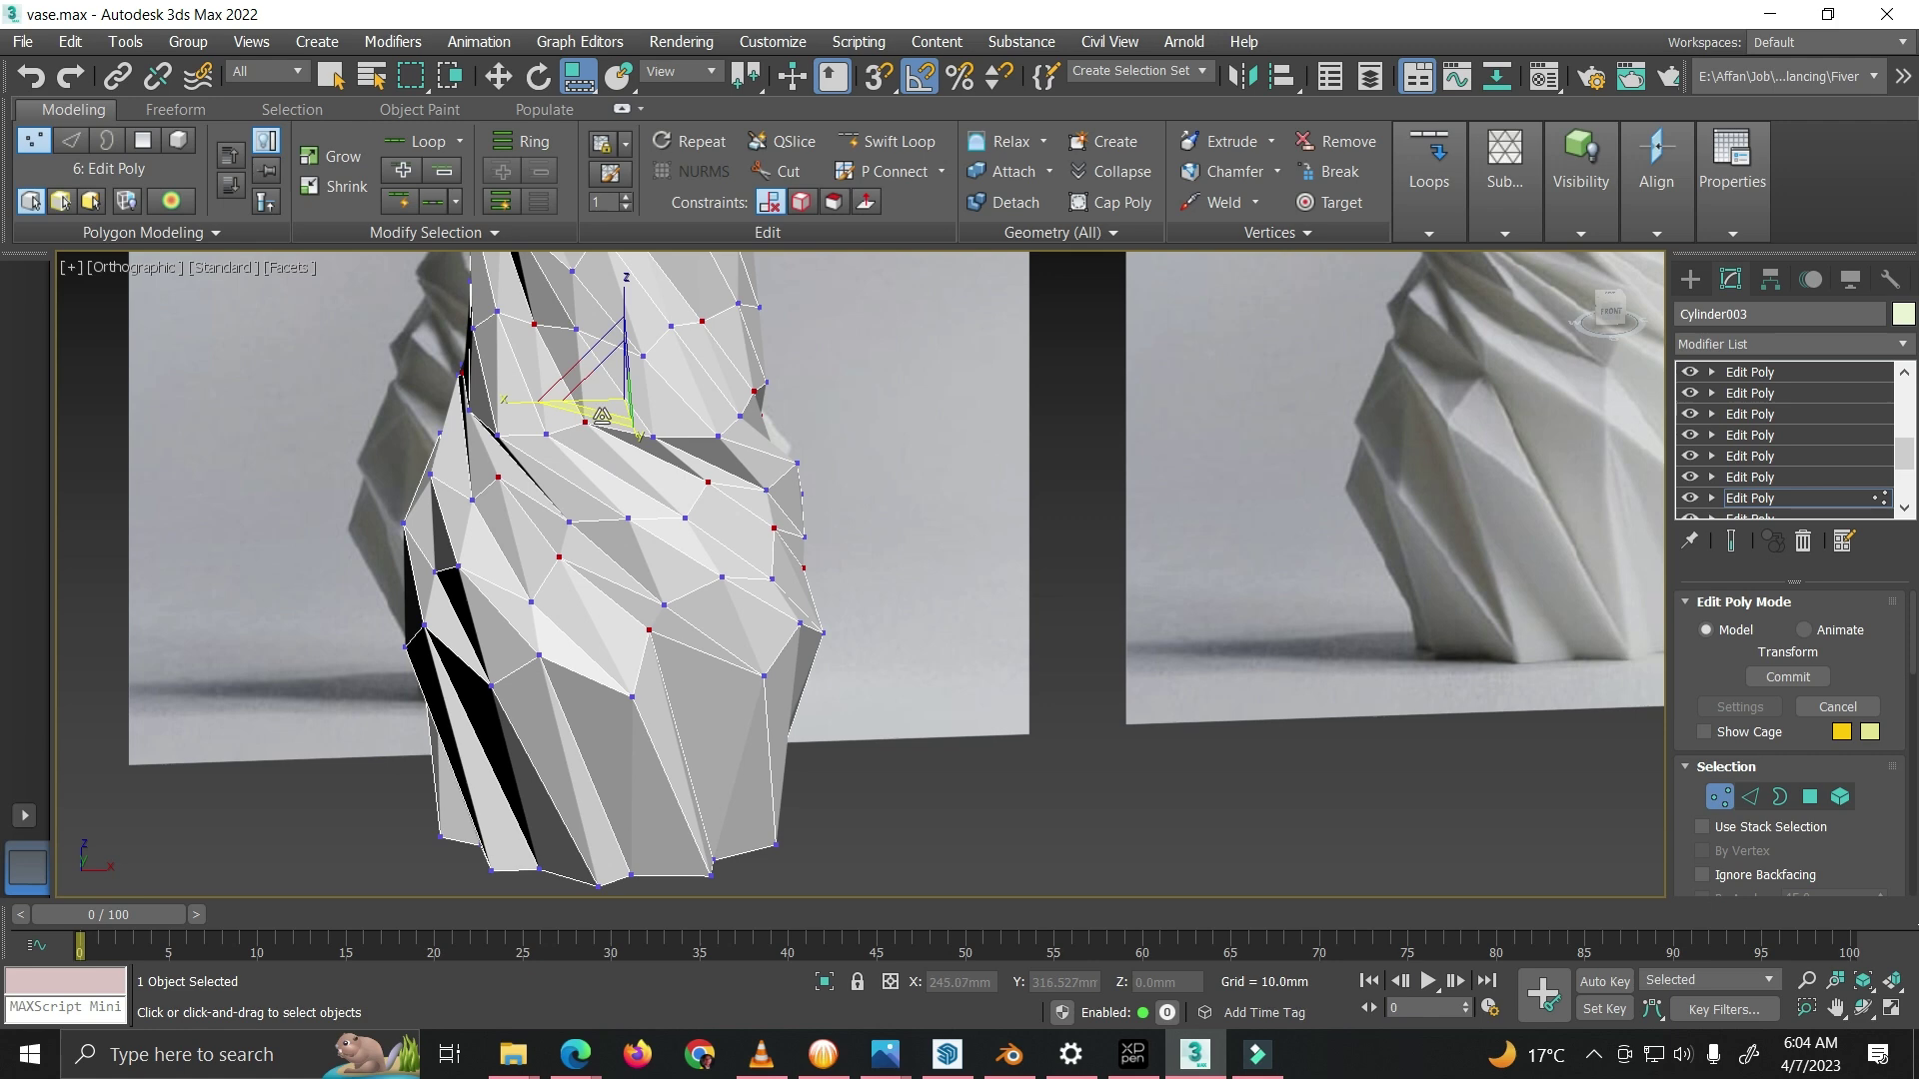
pyautogui.keyDown('alt'); pyautogui.moveTo(603, 470); pyautogui.dragTo(586, 575, button='middle'); pyautogui.keyUp('alt')
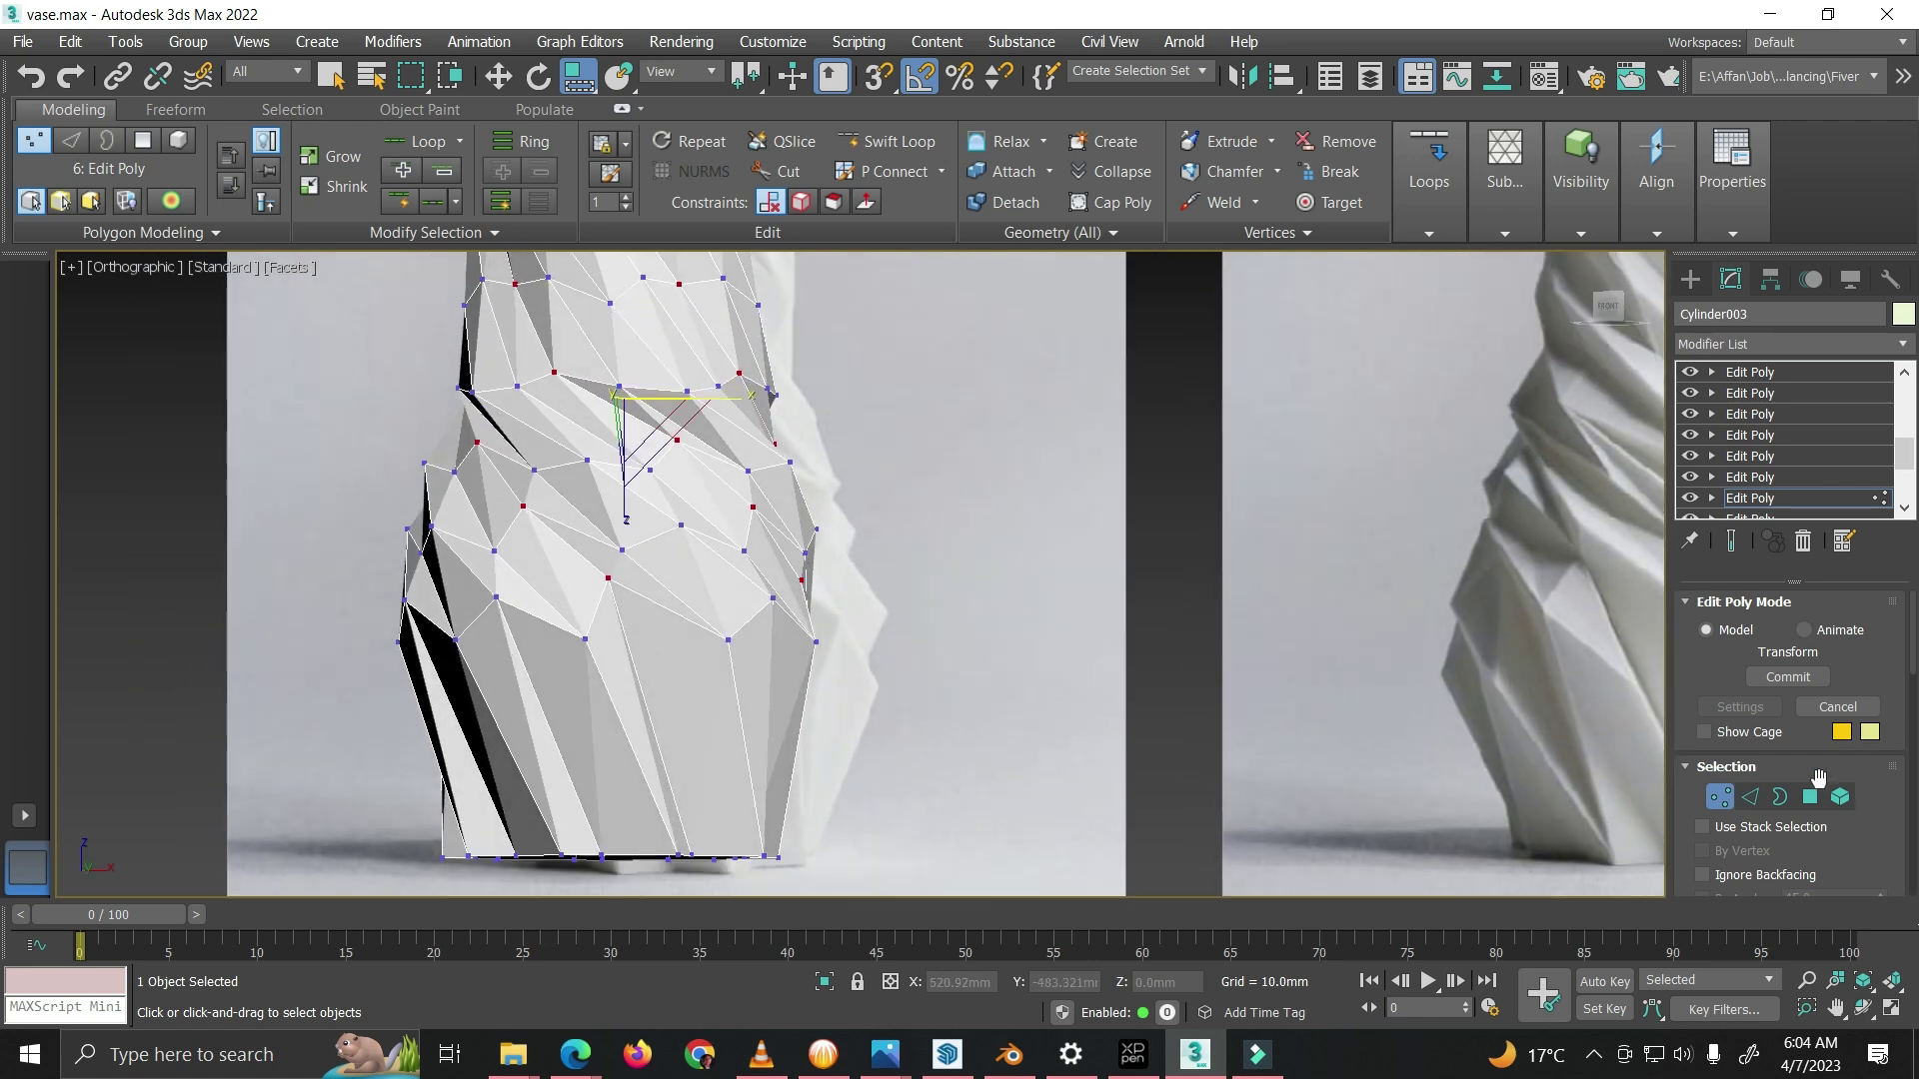
pyautogui.click(1719, 797)
# Step: Go to the seventh Edit Poly modifier, accepting the topology warning, and show the vase at vertex level
pyautogui.click(1749, 477)
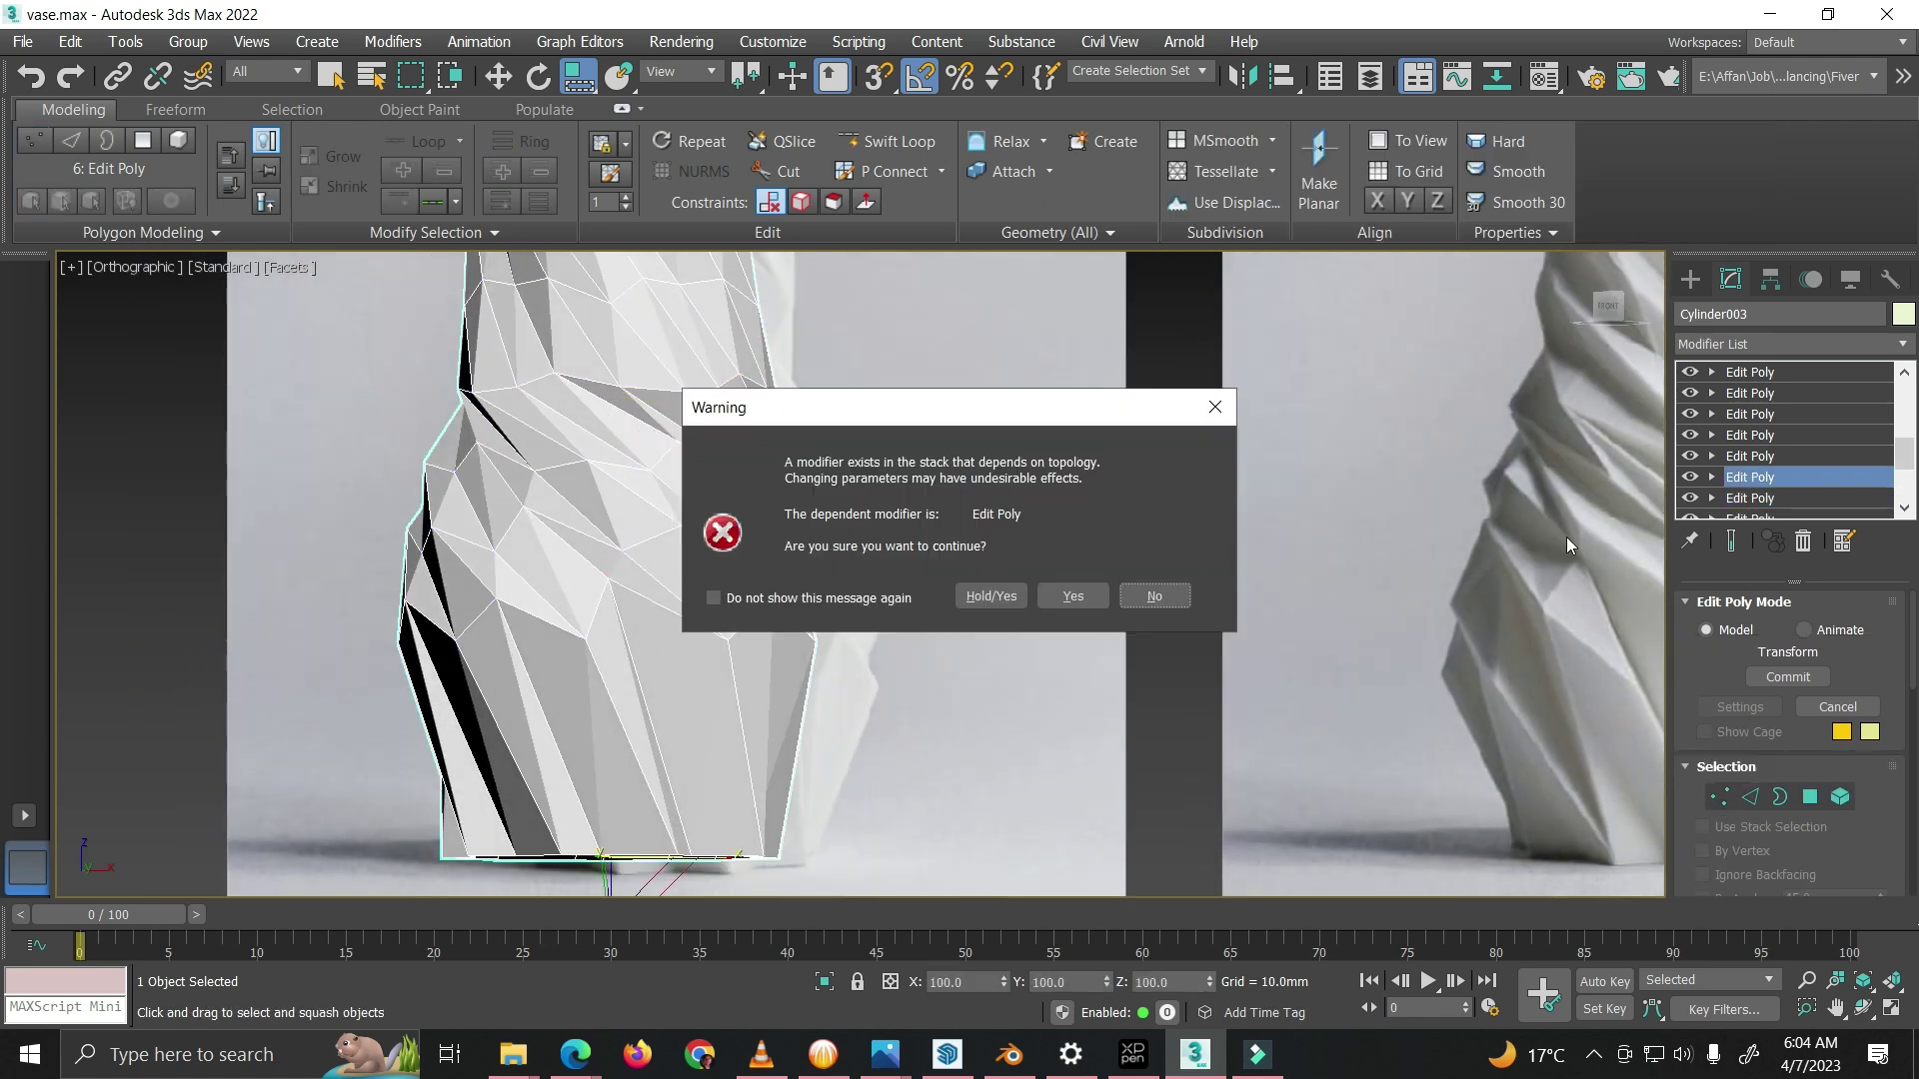
pyautogui.click(1105, 596)
pyautogui.moveTo(665, 424); pyautogui.dragTo(705, 584, button='middle')
pyautogui.click(1718, 796)
pyautogui.scroll(-3, 562, 619)
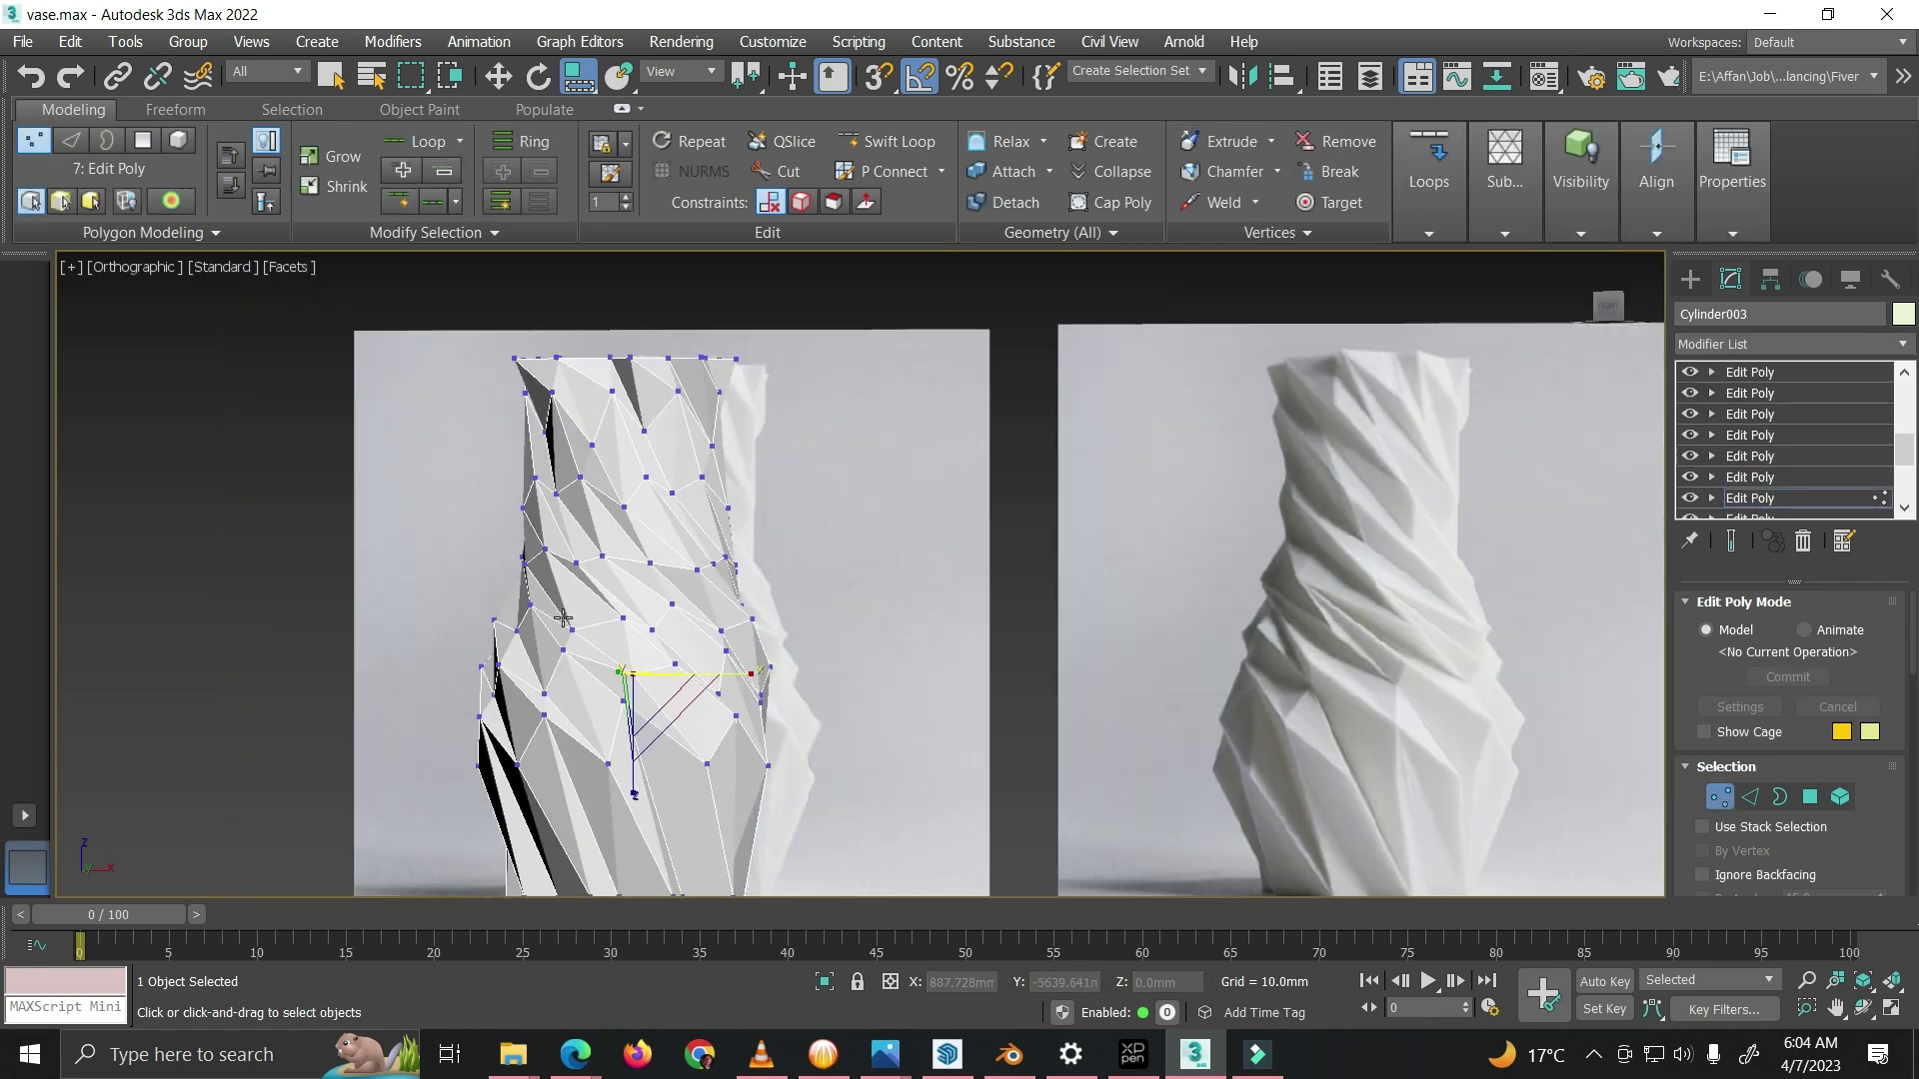
# Step: Examine the seventh Edit Poly's vertices and facets around the vase's lower body, up close and beside the reference images
pyautogui.scroll(2, 684, 695)
pyautogui.keyDown('alt'); pyautogui.moveTo(690, 716); pyautogui.dragTo(776, 746, button='middle'); pyautogui.keyUp('alt')
pyautogui.scroll(3, 684, 727)
pyautogui.moveTo(616, 720); pyautogui.dragTo(1079, 688, button='middle')
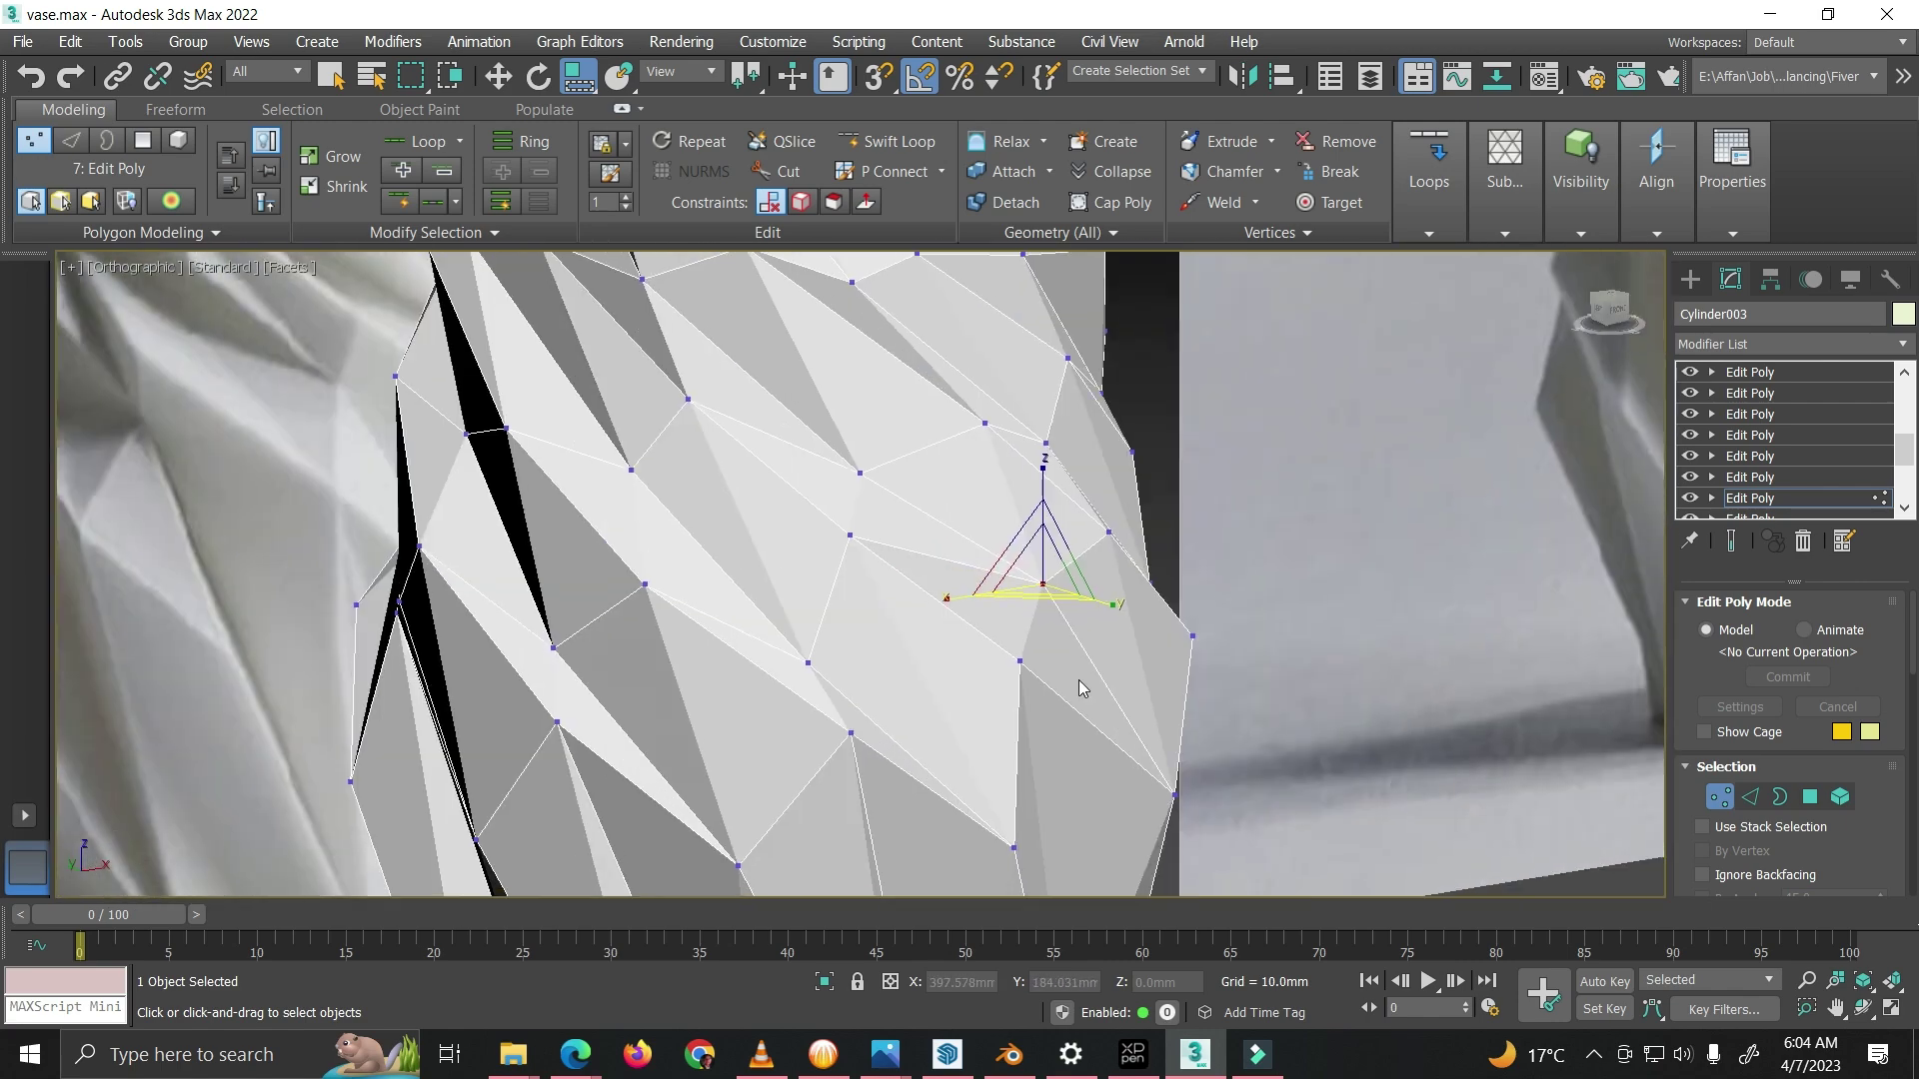
pyautogui.scroll(-6, 1080, 688)
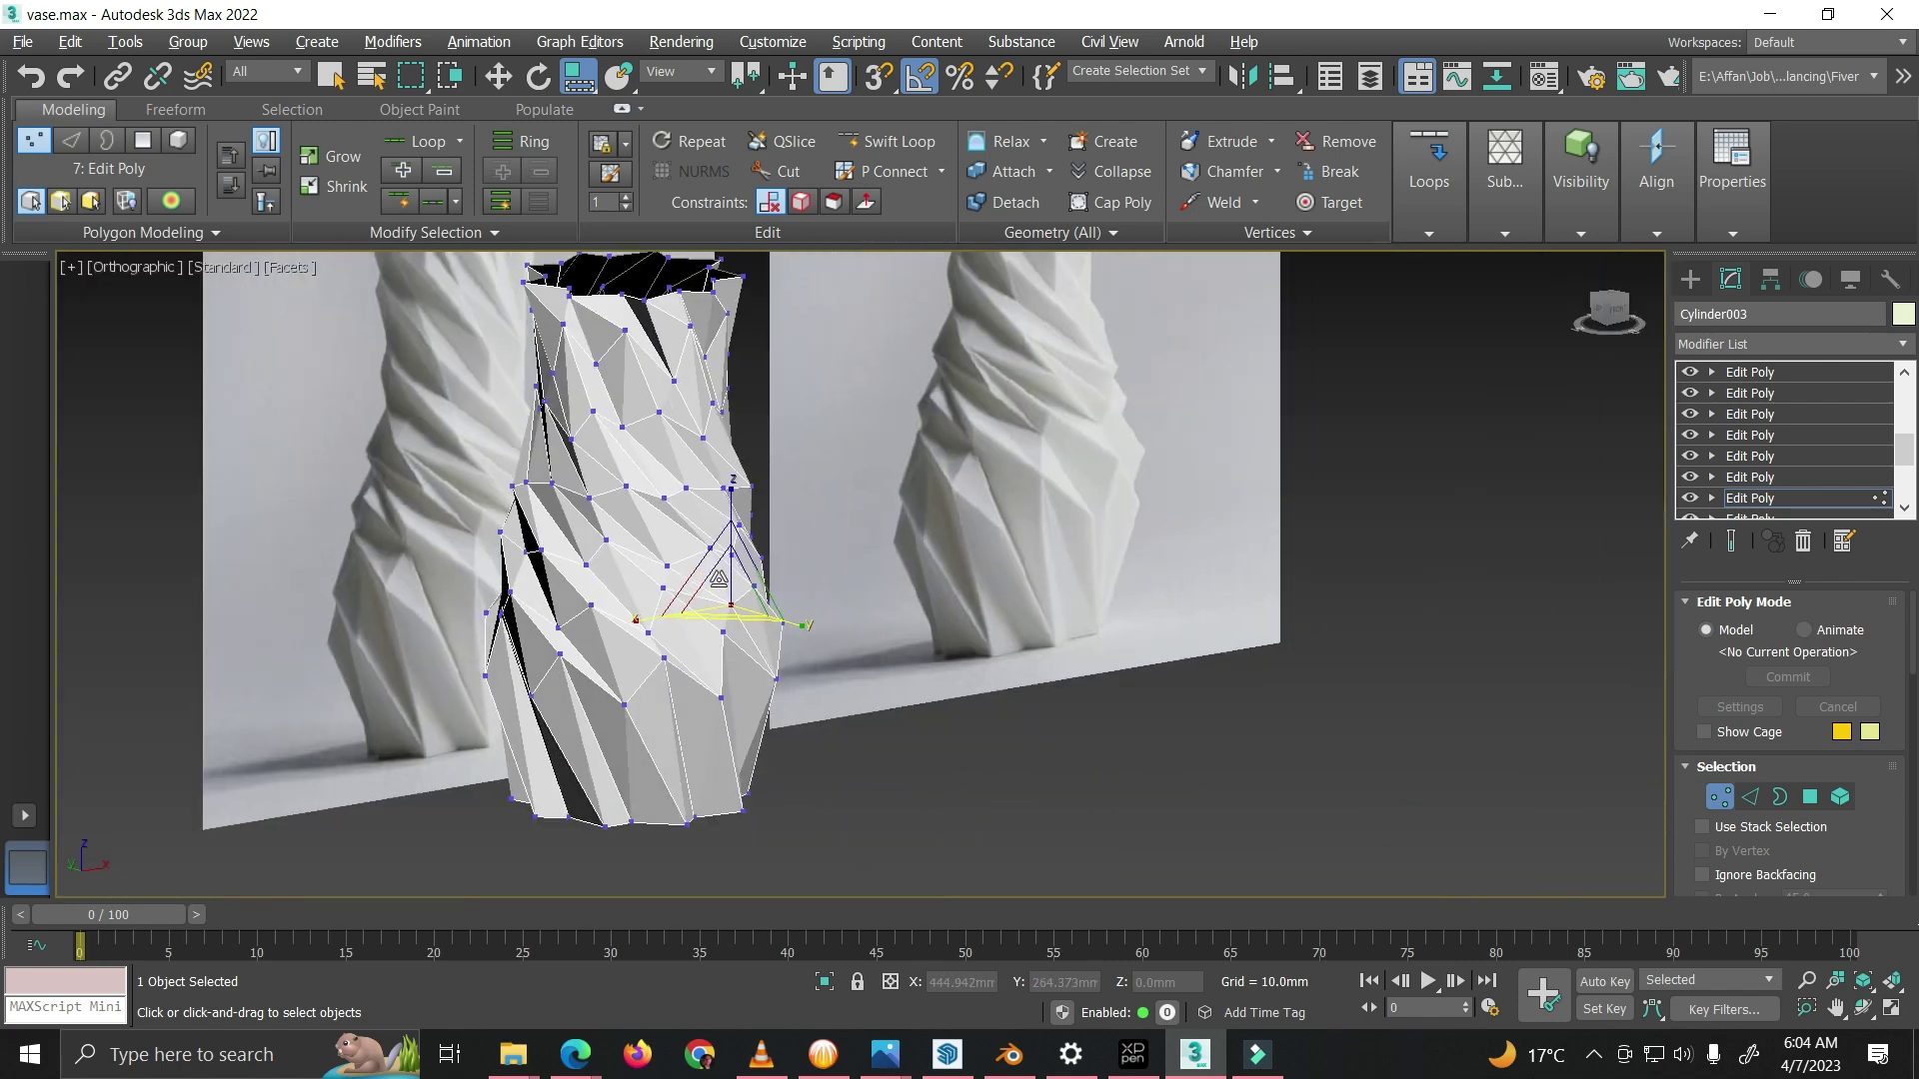
# Step: Toggle the seventh Edit Poly off and on at vertex level to compare the vase with and without its changes
pyautogui.keyDown('alt'); pyautogui.moveTo(719, 580); pyautogui.dragTo(644, 581, button='middle'); pyautogui.keyUp('alt')
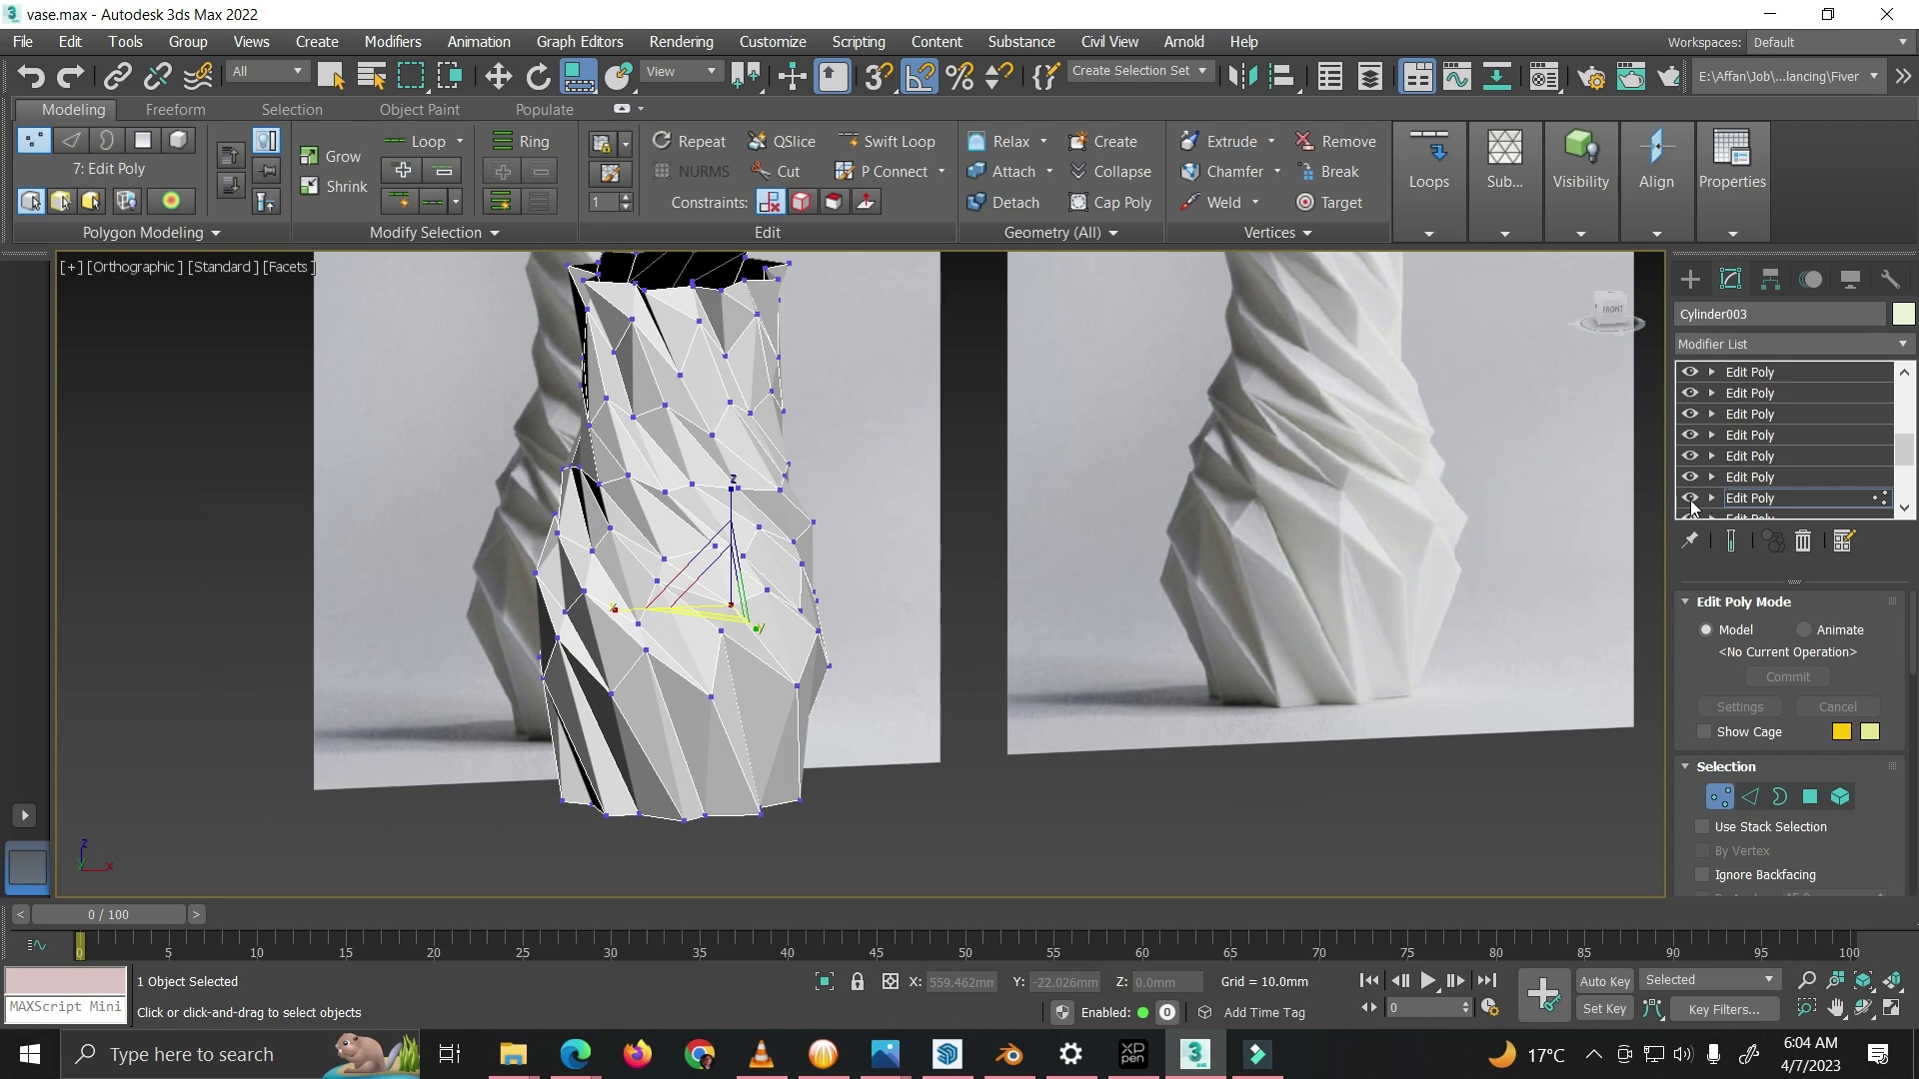
pyautogui.click(1690, 503)
pyautogui.click(1691, 503)
pyautogui.click(1690, 503)
pyautogui.click(1691, 503)
pyautogui.click(1691, 503)
pyautogui.click(1691, 502)
pyautogui.scroll(4, 799, 492)
pyautogui.scroll(-6, 1139, 612)
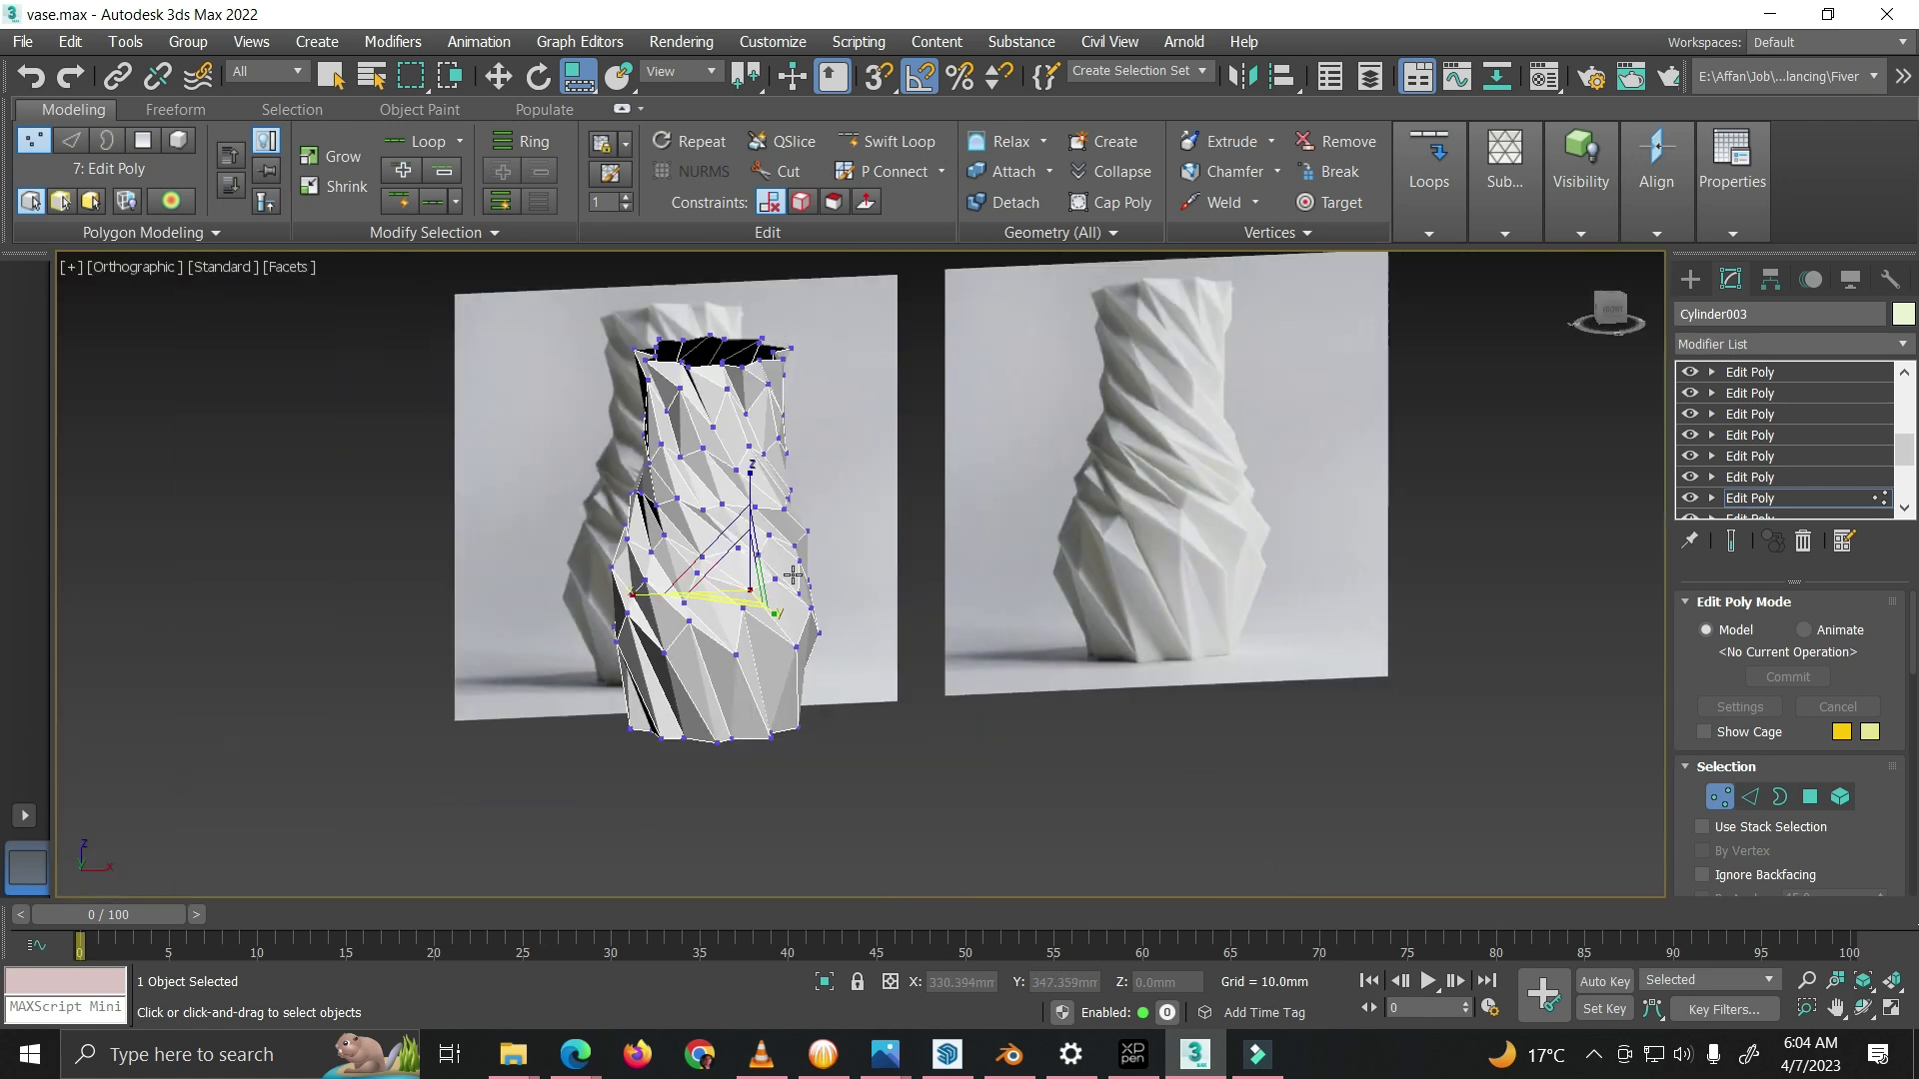
# Step: Highlight the edges around the vase's neck in the seventh Edit Poly, leave edge level and frame the vase
pyautogui.click(1750, 797)
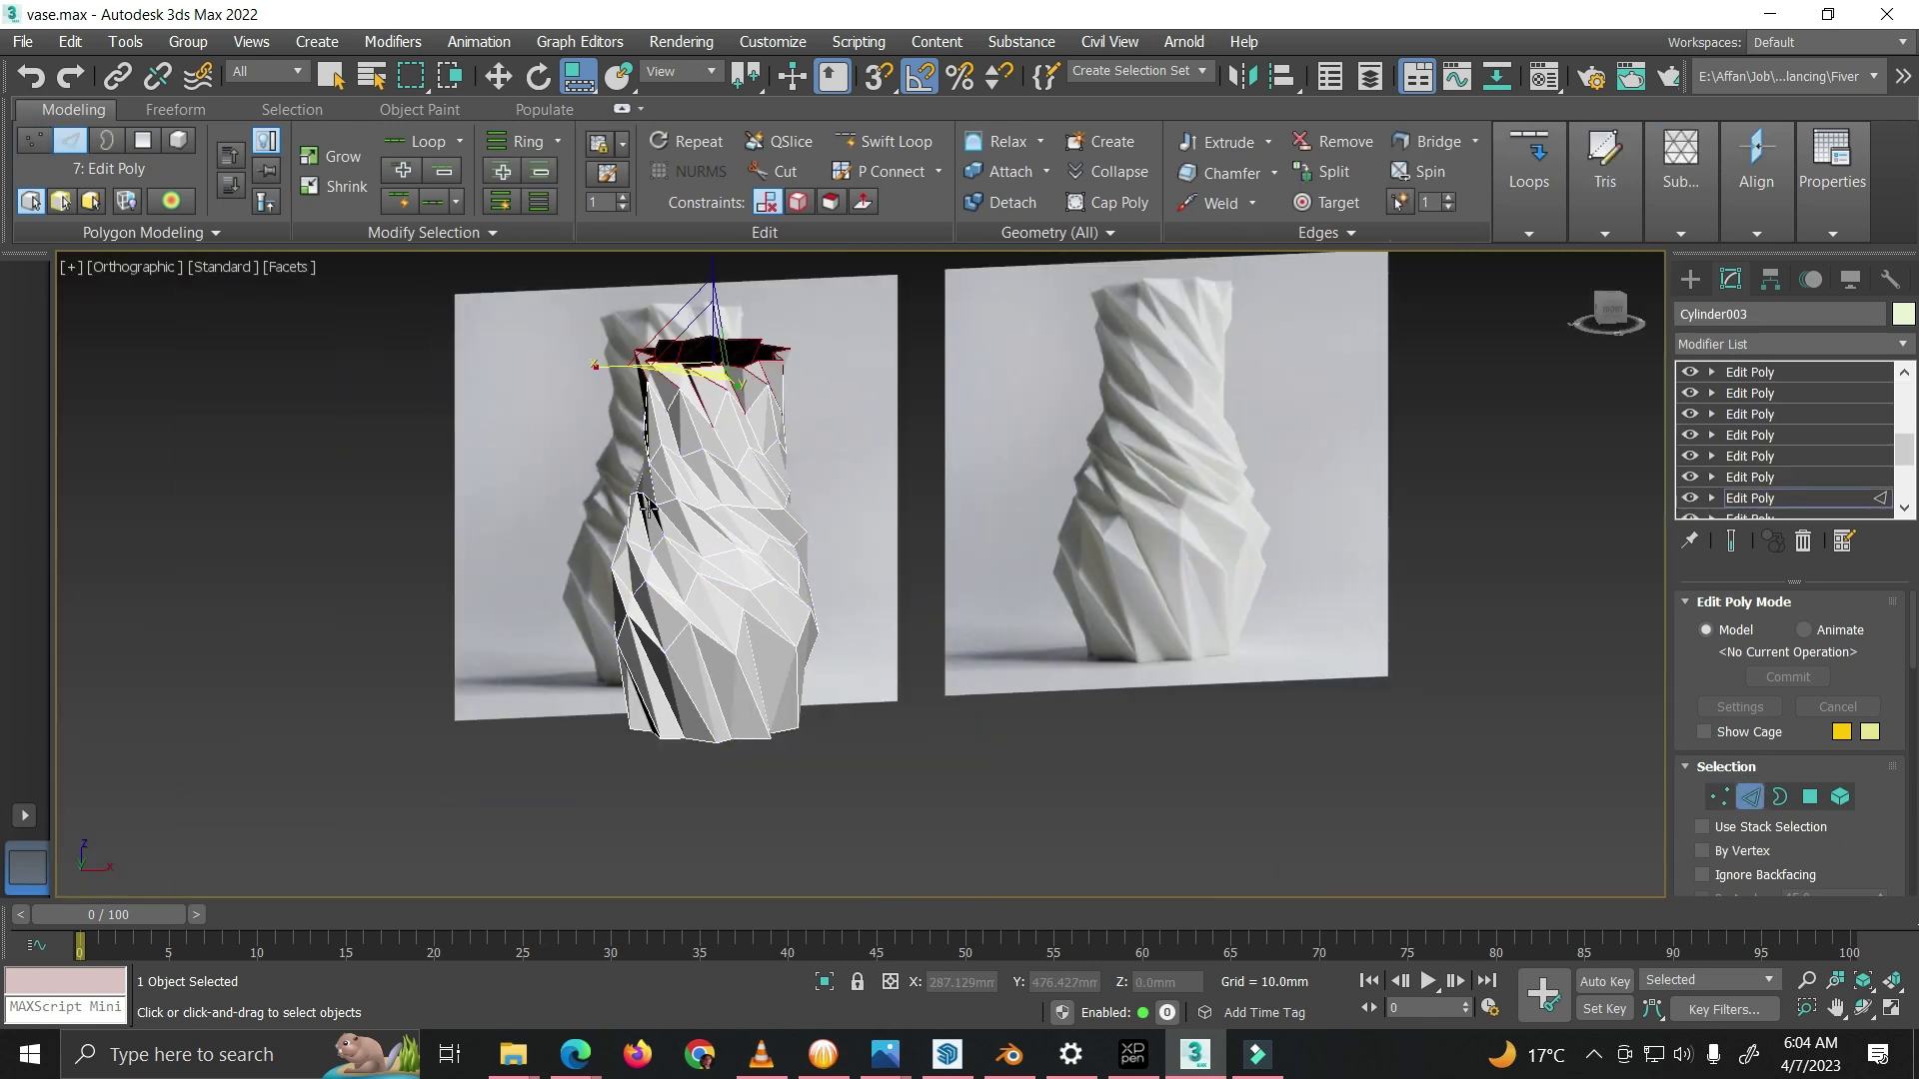
pyautogui.moveTo(772, 390); pyautogui.dragTo(618, 484)
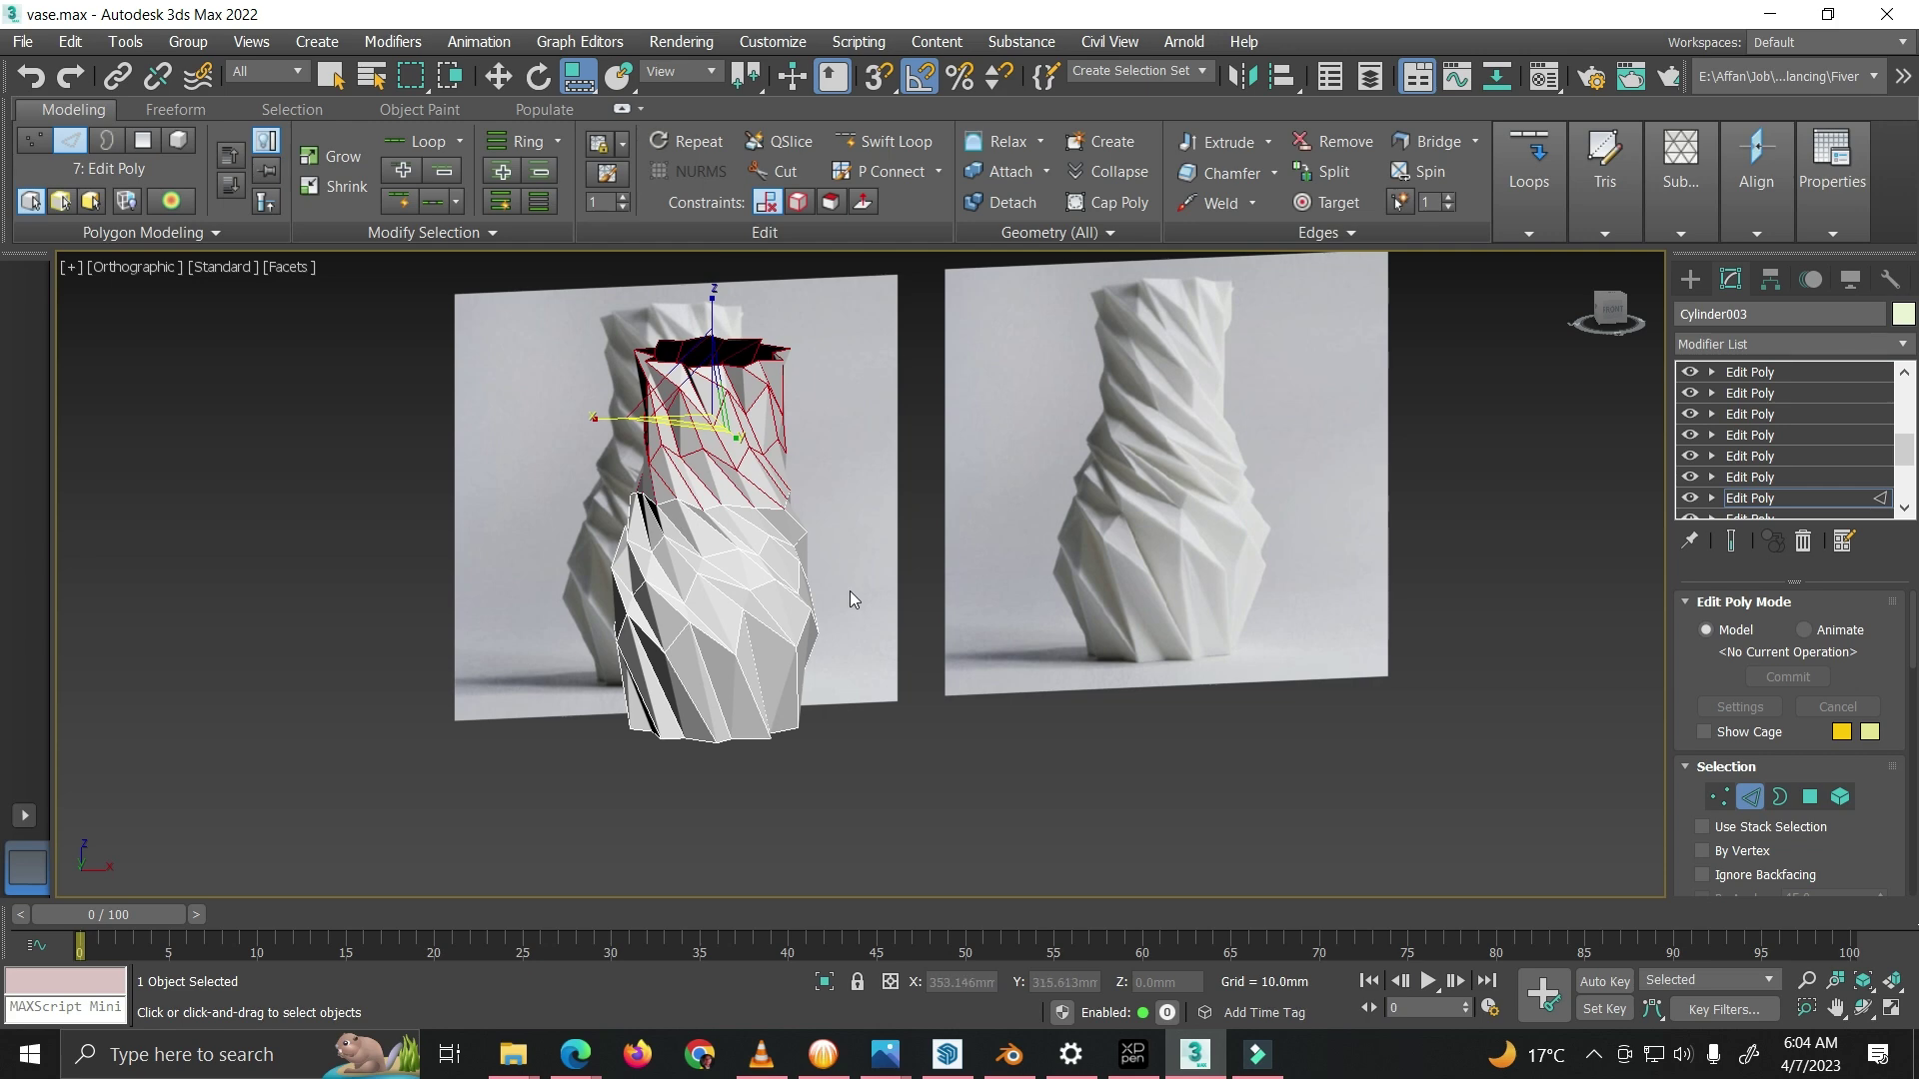
pyautogui.keyDown('alt'); pyautogui.moveTo(850, 590); pyautogui.dragTo(742, 443, button='middle'); pyautogui.keyUp('alt')
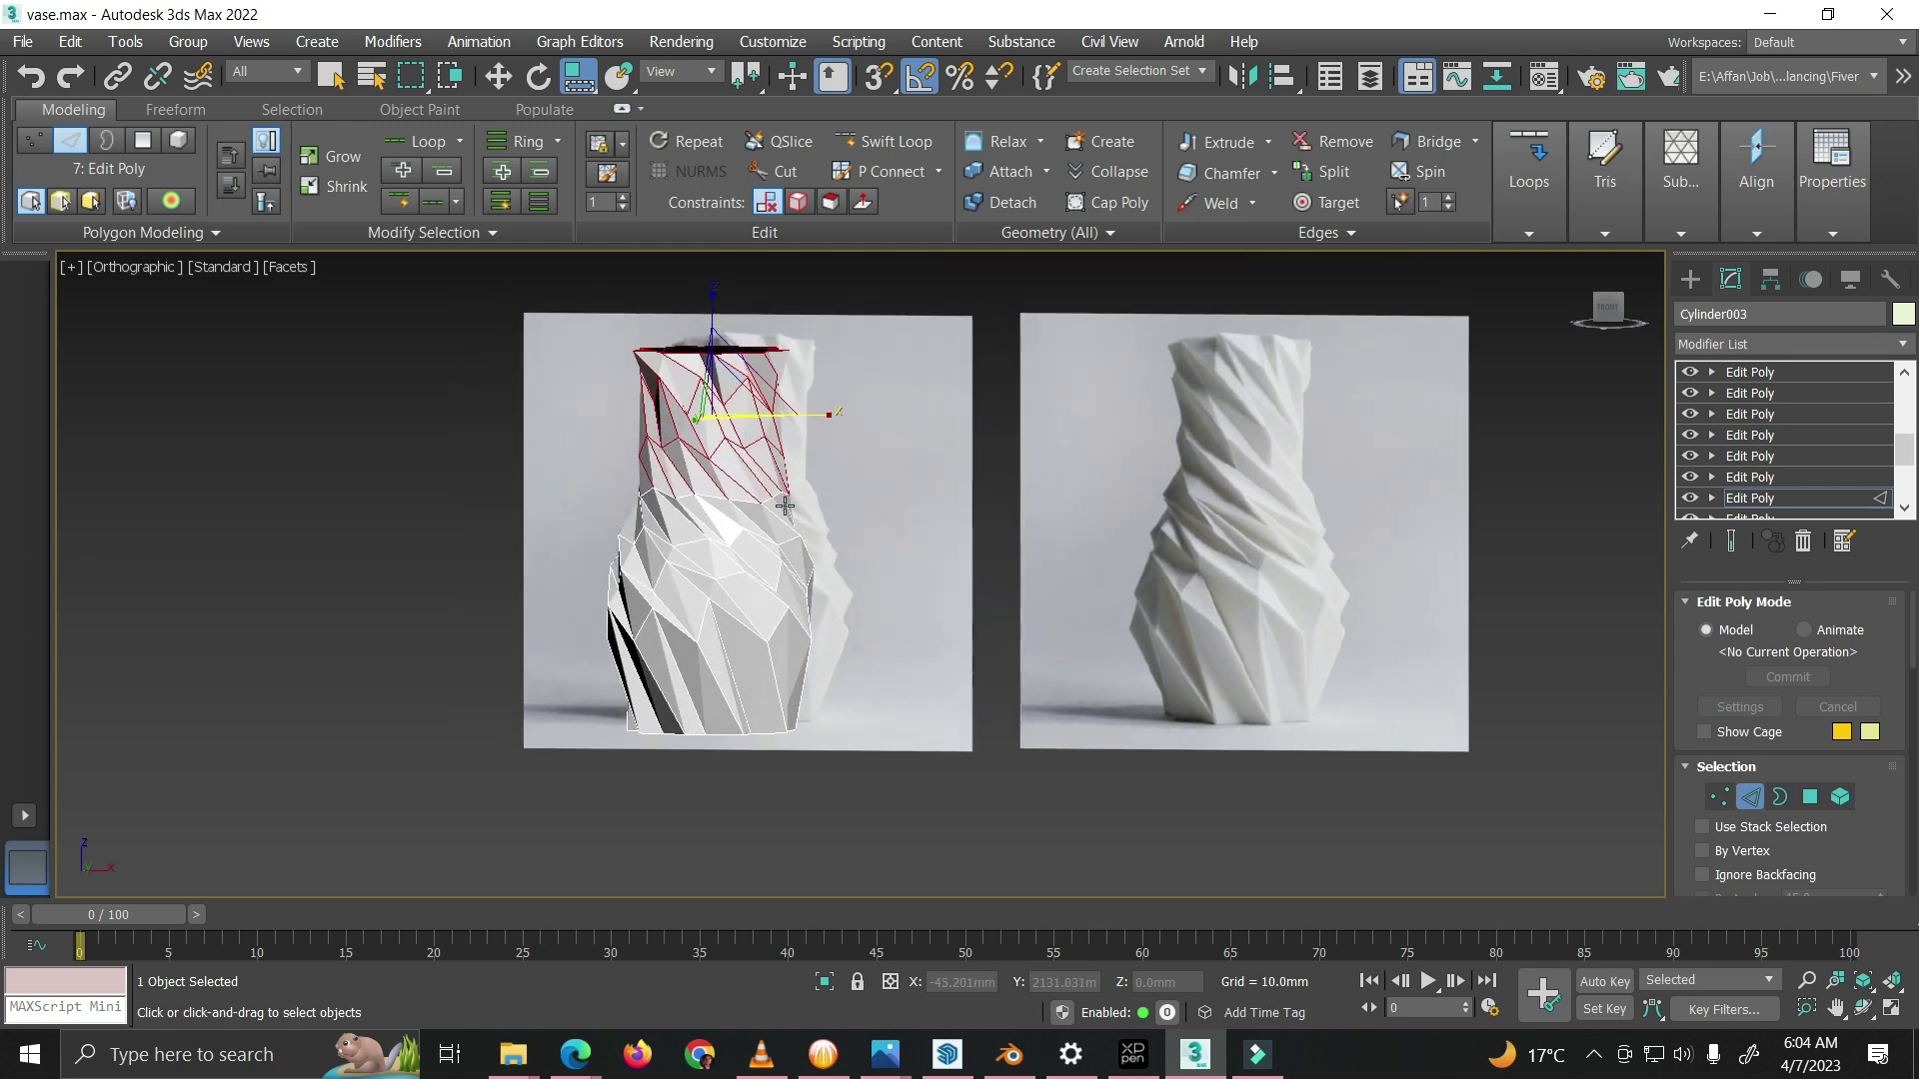
pyautogui.click(1750, 796)
pyautogui.press('z')
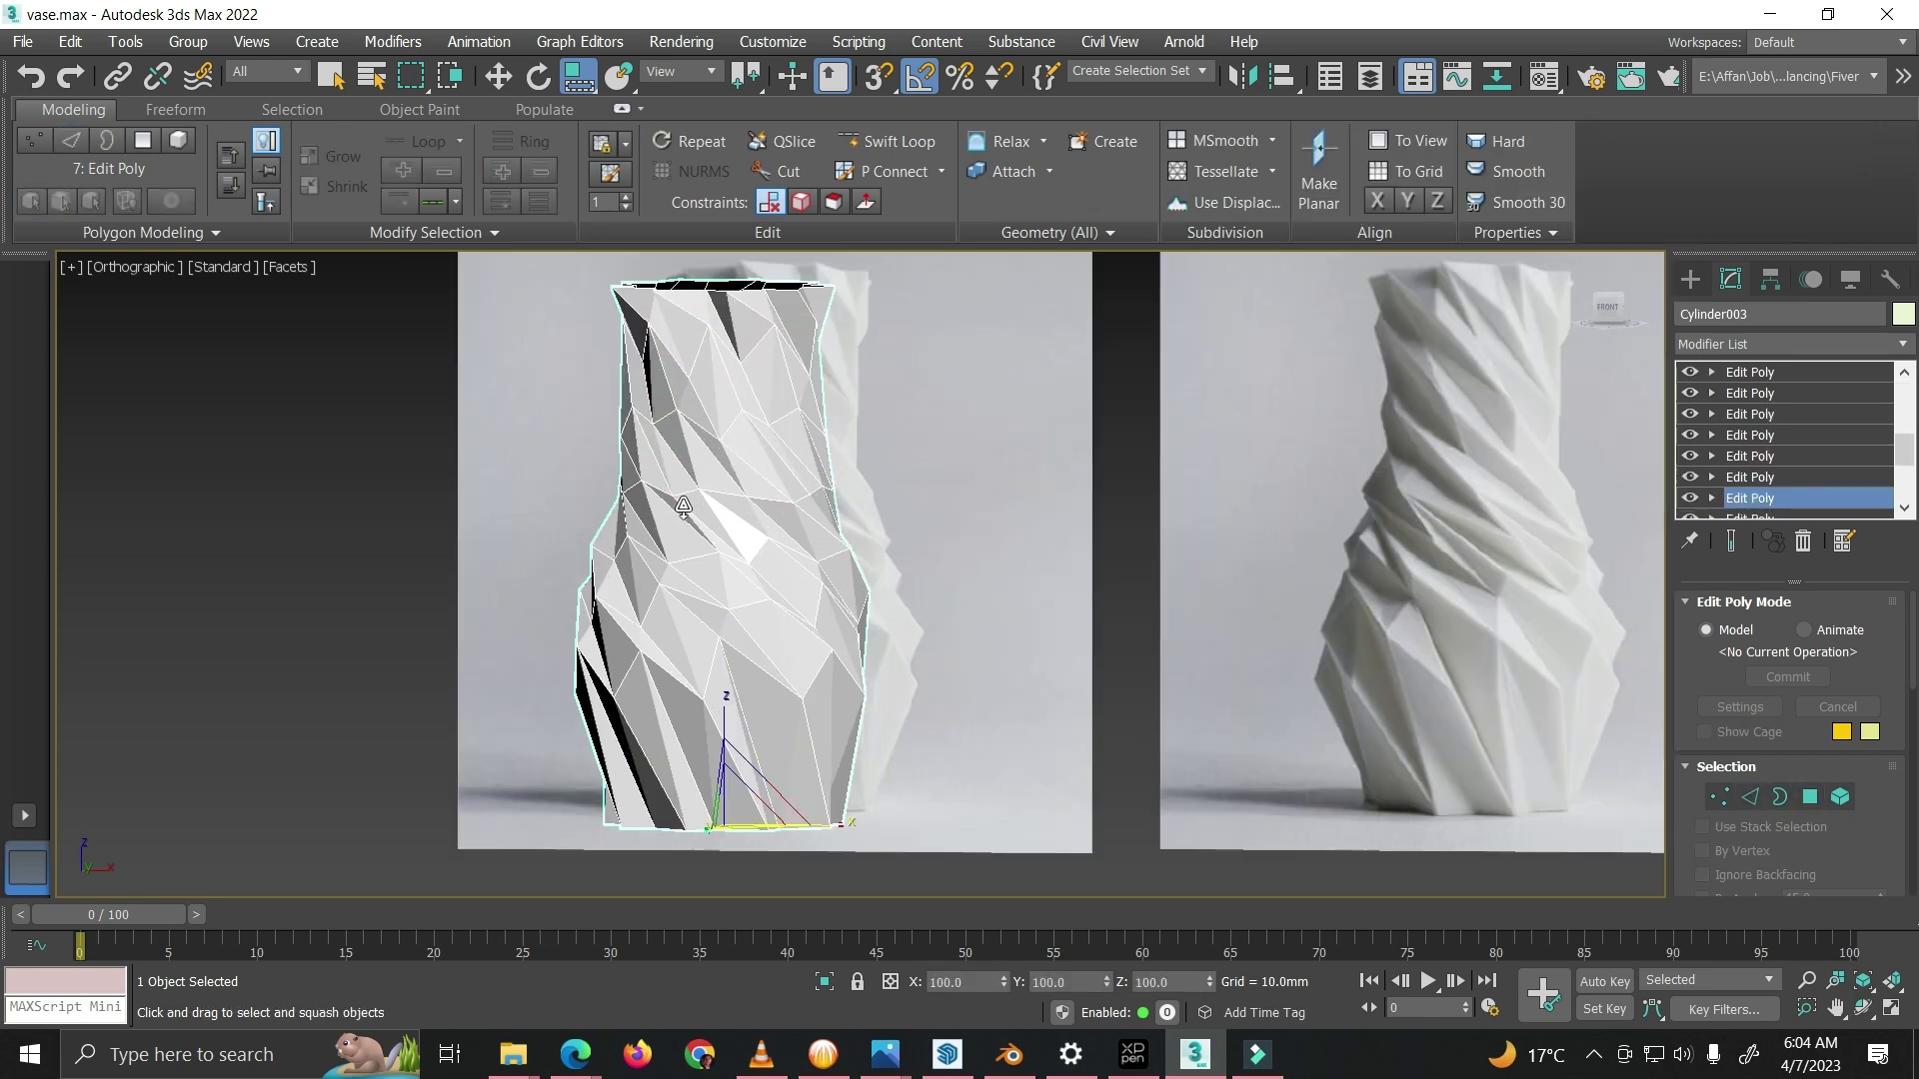
# Step: Repeatedly toggle the seventh Edit Poly off and on to compare its facets with the reference image, leaving it enabled
pyautogui.click(1695, 499)
pyautogui.click(1695, 500)
pyautogui.click(1695, 500)
pyautogui.click(1695, 499)
pyautogui.click(1693, 500)
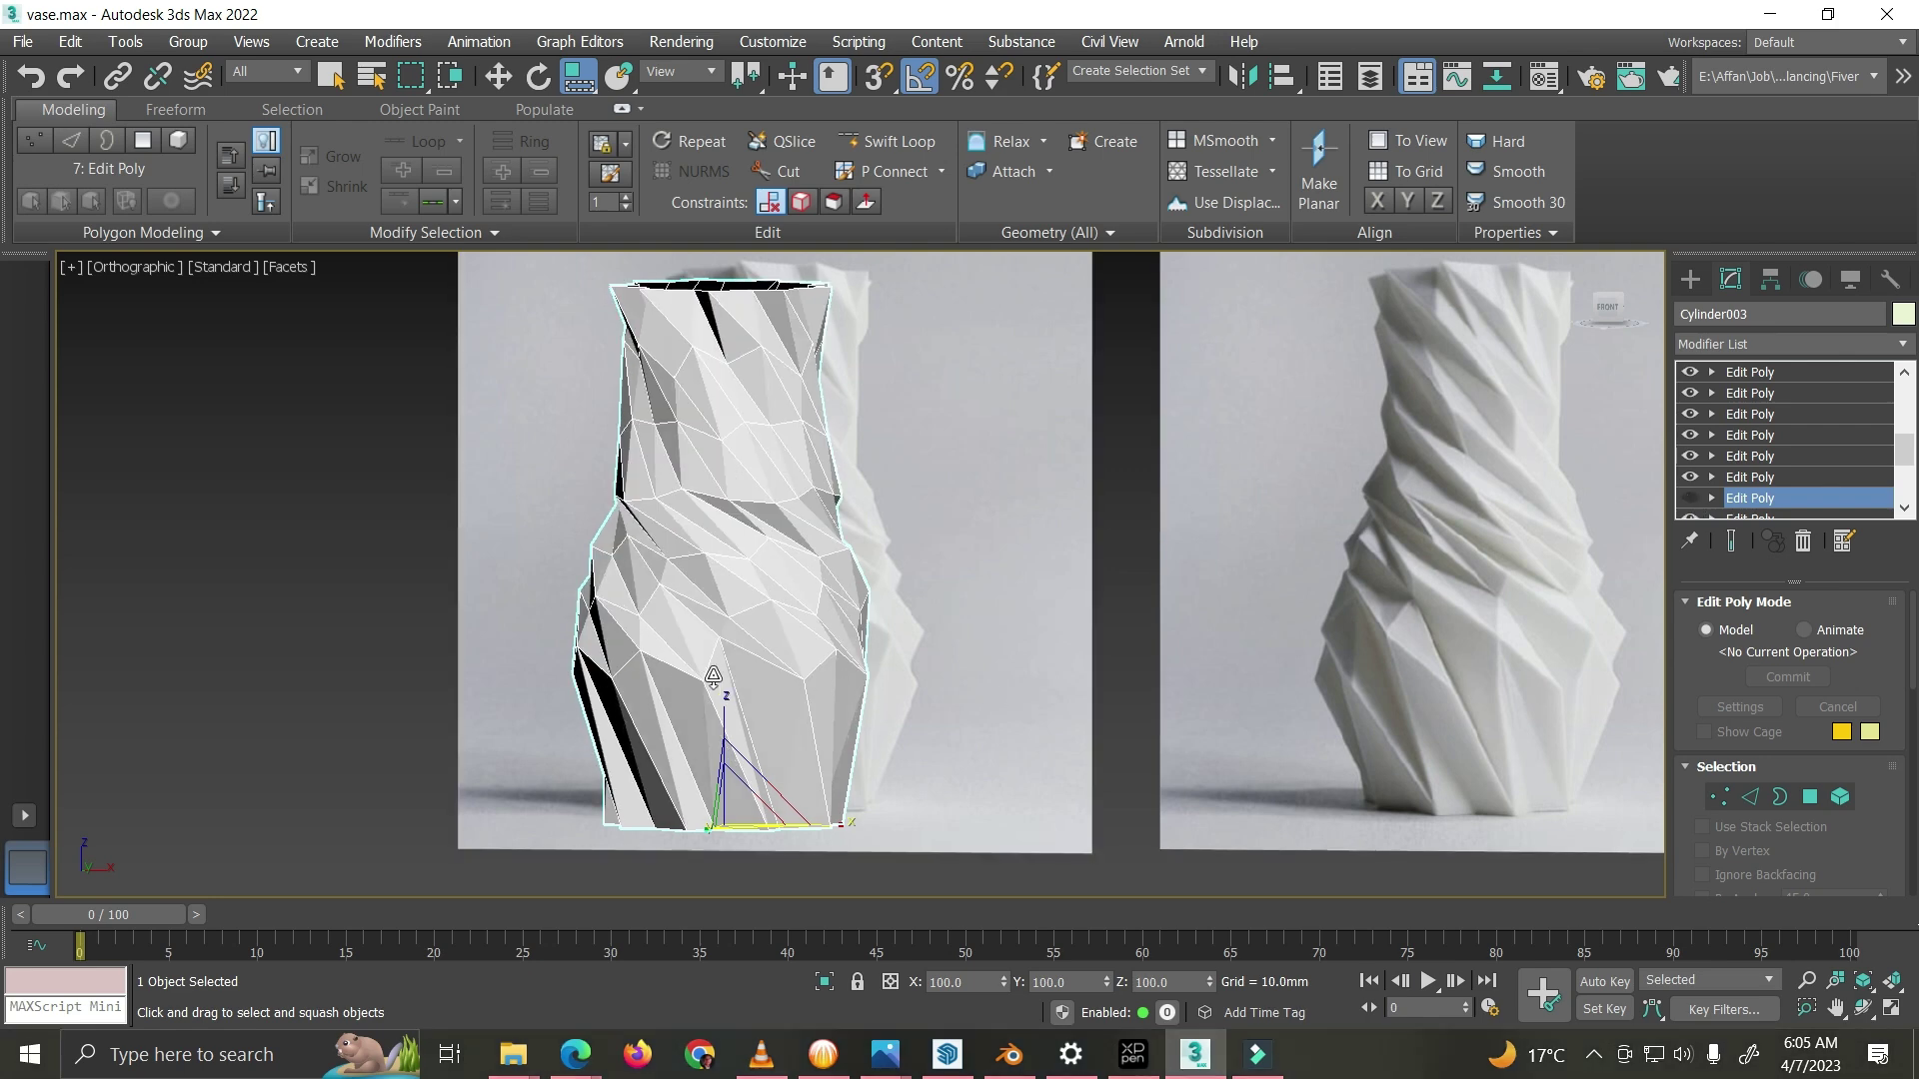
pyautogui.click(1694, 499)
pyautogui.click(1694, 498)
pyautogui.click(1694, 498)
pyautogui.click(1694, 498)
pyautogui.click(1694, 498)
pyautogui.click(1694, 497)
pyautogui.click(1693, 498)
pyautogui.click(1694, 498)
pyautogui.click(1694, 497)
pyautogui.click(1693, 498)
pyautogui.click(1693, 497)
pyautogui.click(1694, 497)
pyautogui.click(1693, 498)
pyautogui.click(1693, 498)
pyautogui.click(1693, 498)
pyautogui.click(1694, 497)
pyautogui.click(1694, 498)
pyautogui.click(1694, 498)
pyautogui.click(1693, 503)
pyautogui.click(1693, 504)
pyautogui.click(1693, 504)
pyautogui.click(1693, 504)
pyautogui.click(1693, 504)
pyautogui.click(1693, 504)
pyautogui.click(1693, 503)
pyautogui.click(1693, 503)
pyautogui.rightClick(1326, 689)
pyautogui.click(1692, 503)
pyautogui.click(1693, 504)
pyautogui.click(1693, 504)
pyautogui.click(1693, 504)
pyautogui.click(1693, 504)
pyautogui.click(1692, 503)
pyautogui.click(1693, 503)
pyautogui.click(1693, 504)
pyautogui.click(1693, 503)
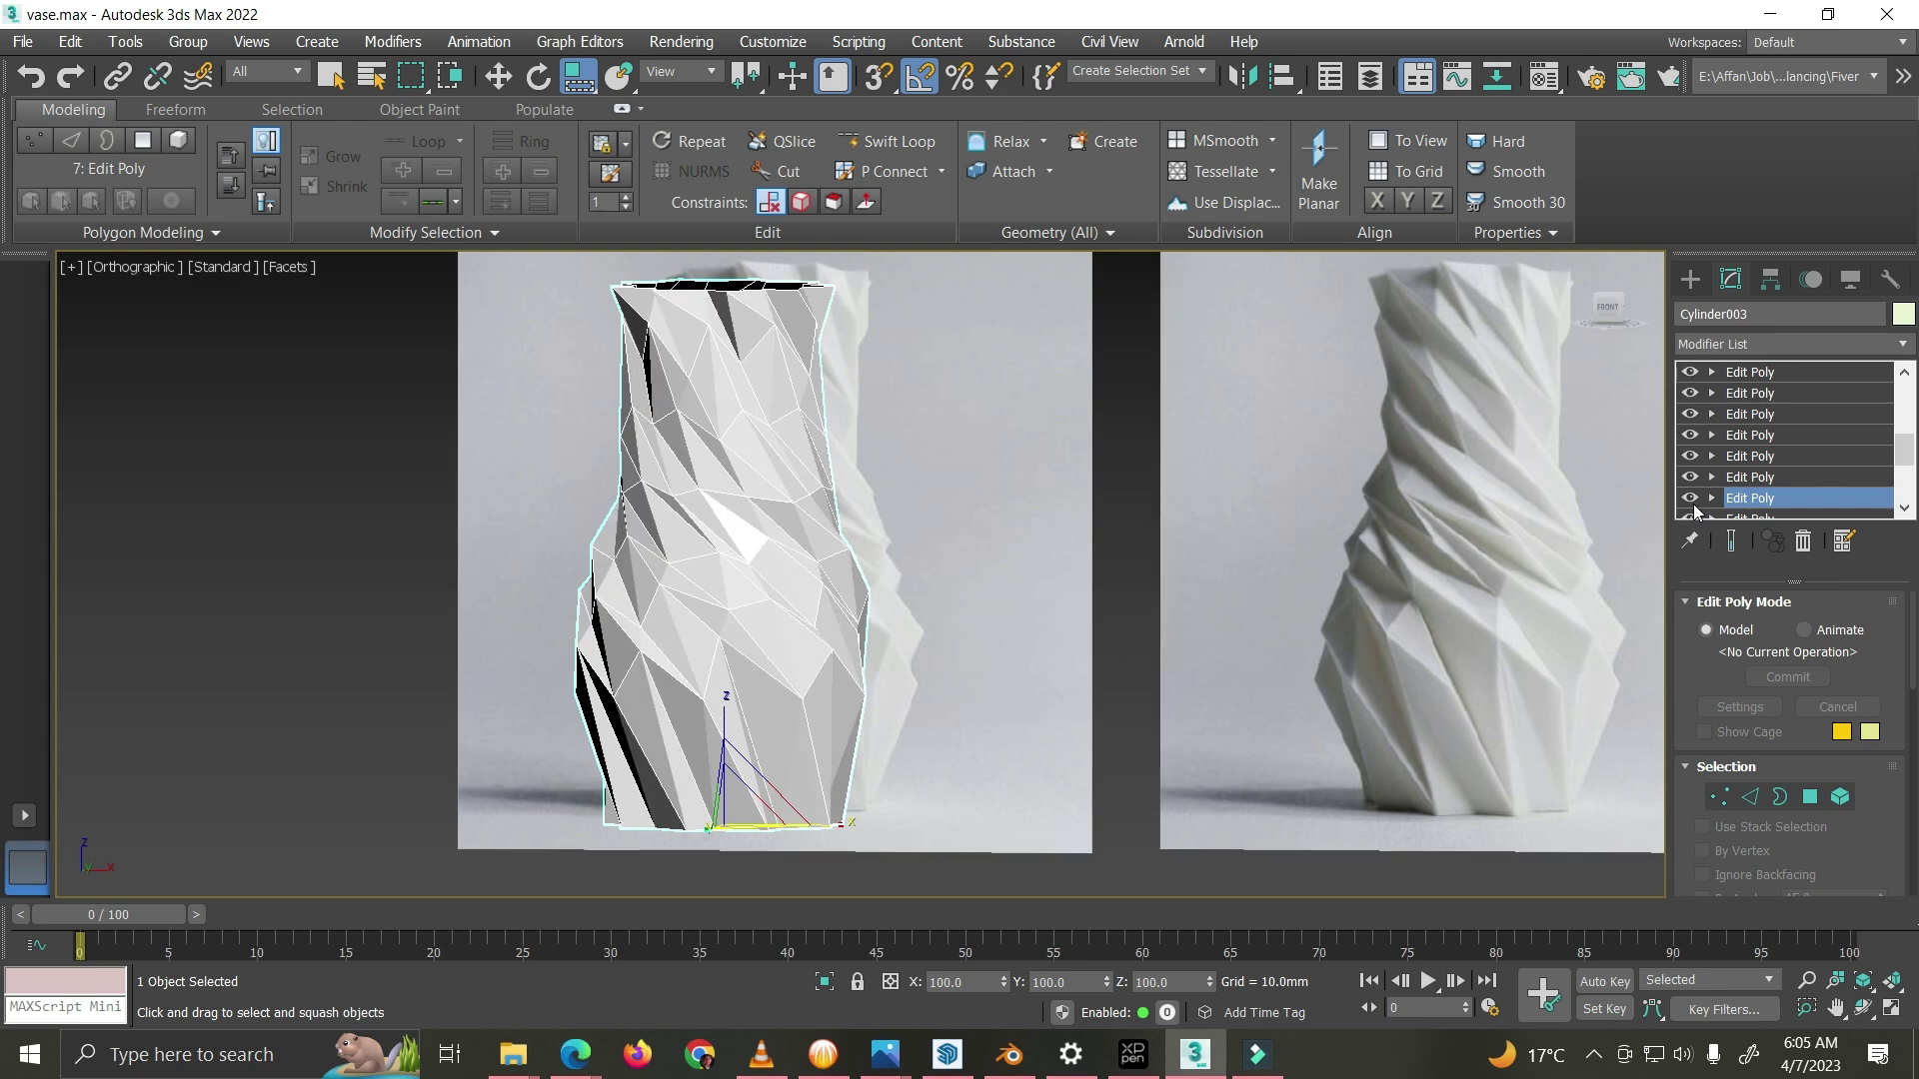
pyautogui.click(1693, 504)
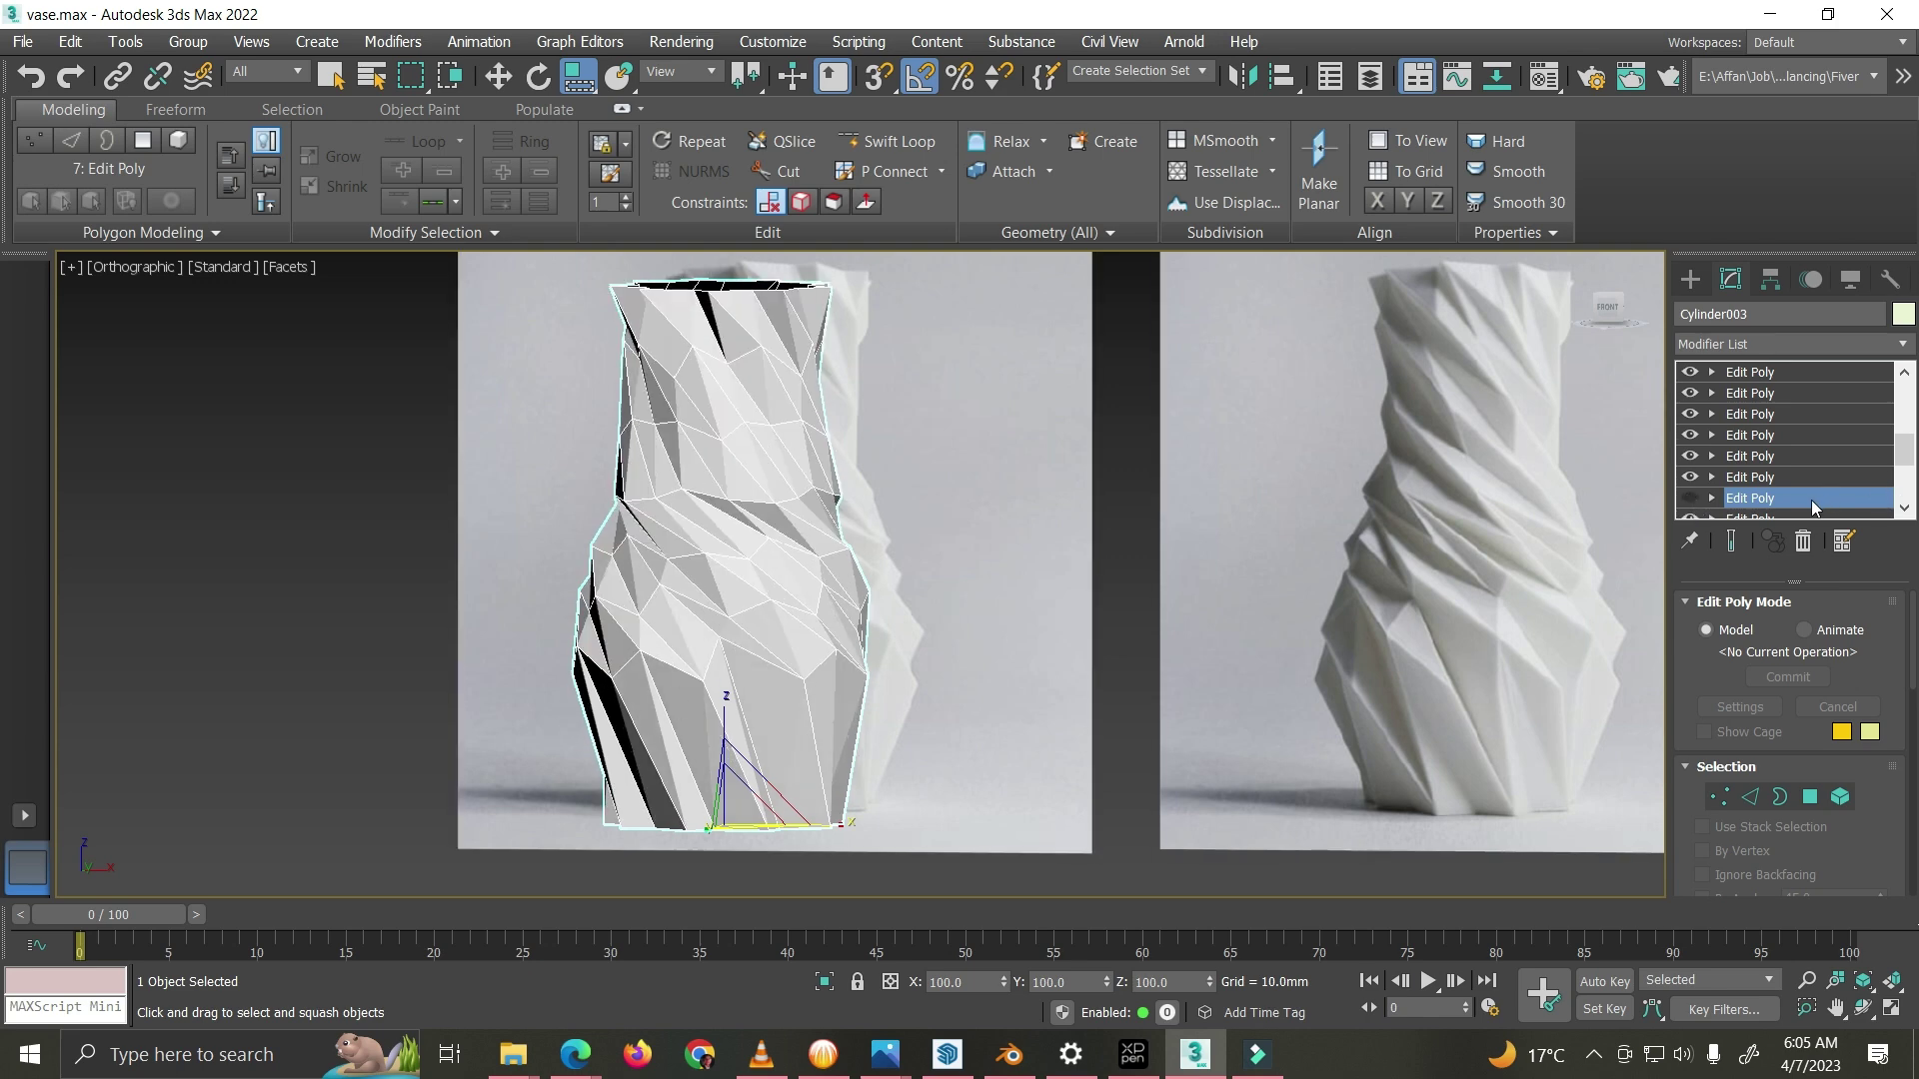
pyautogui.click(1693, 499)
# Step: Go to the eighth Edit Poly modifier, accepting the topology warning, and compare the vase with it off and on
pyautogui.click(1750, 477)
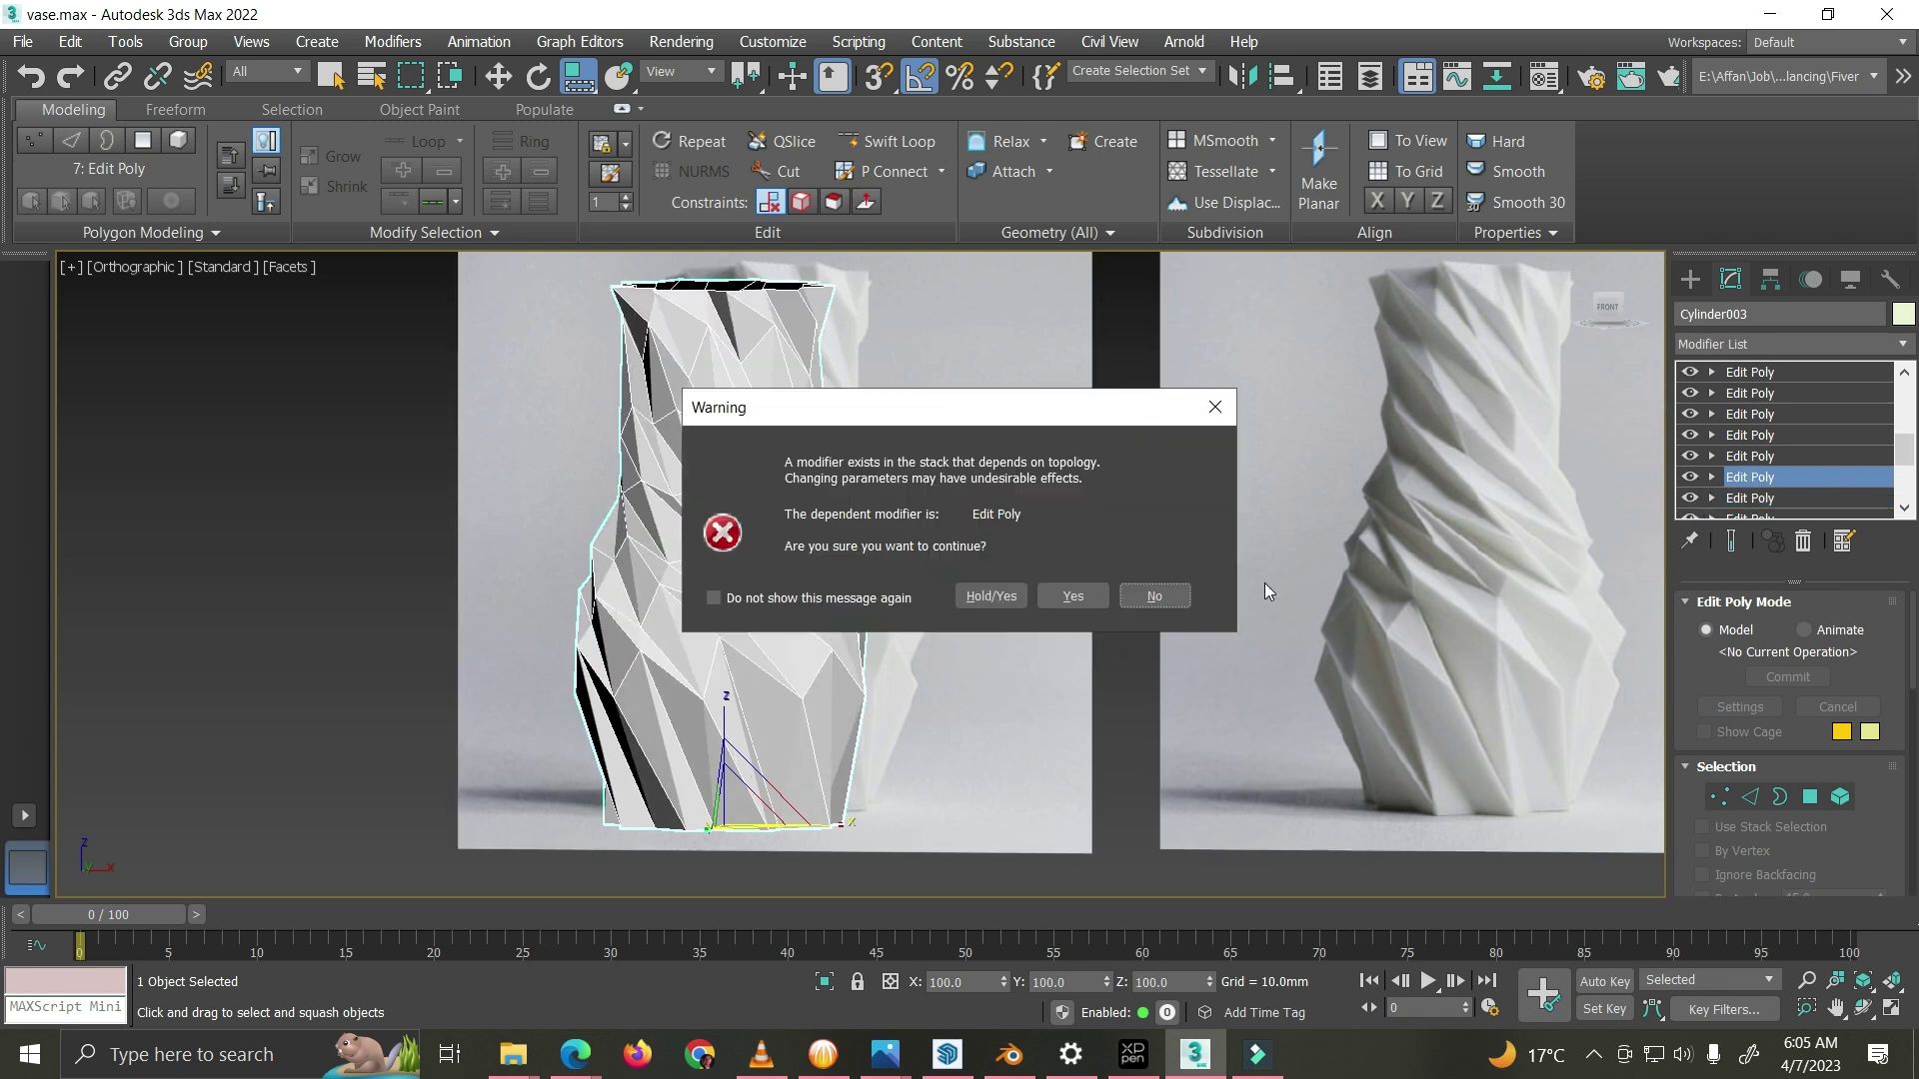
pyautogui.click(1099, 599)
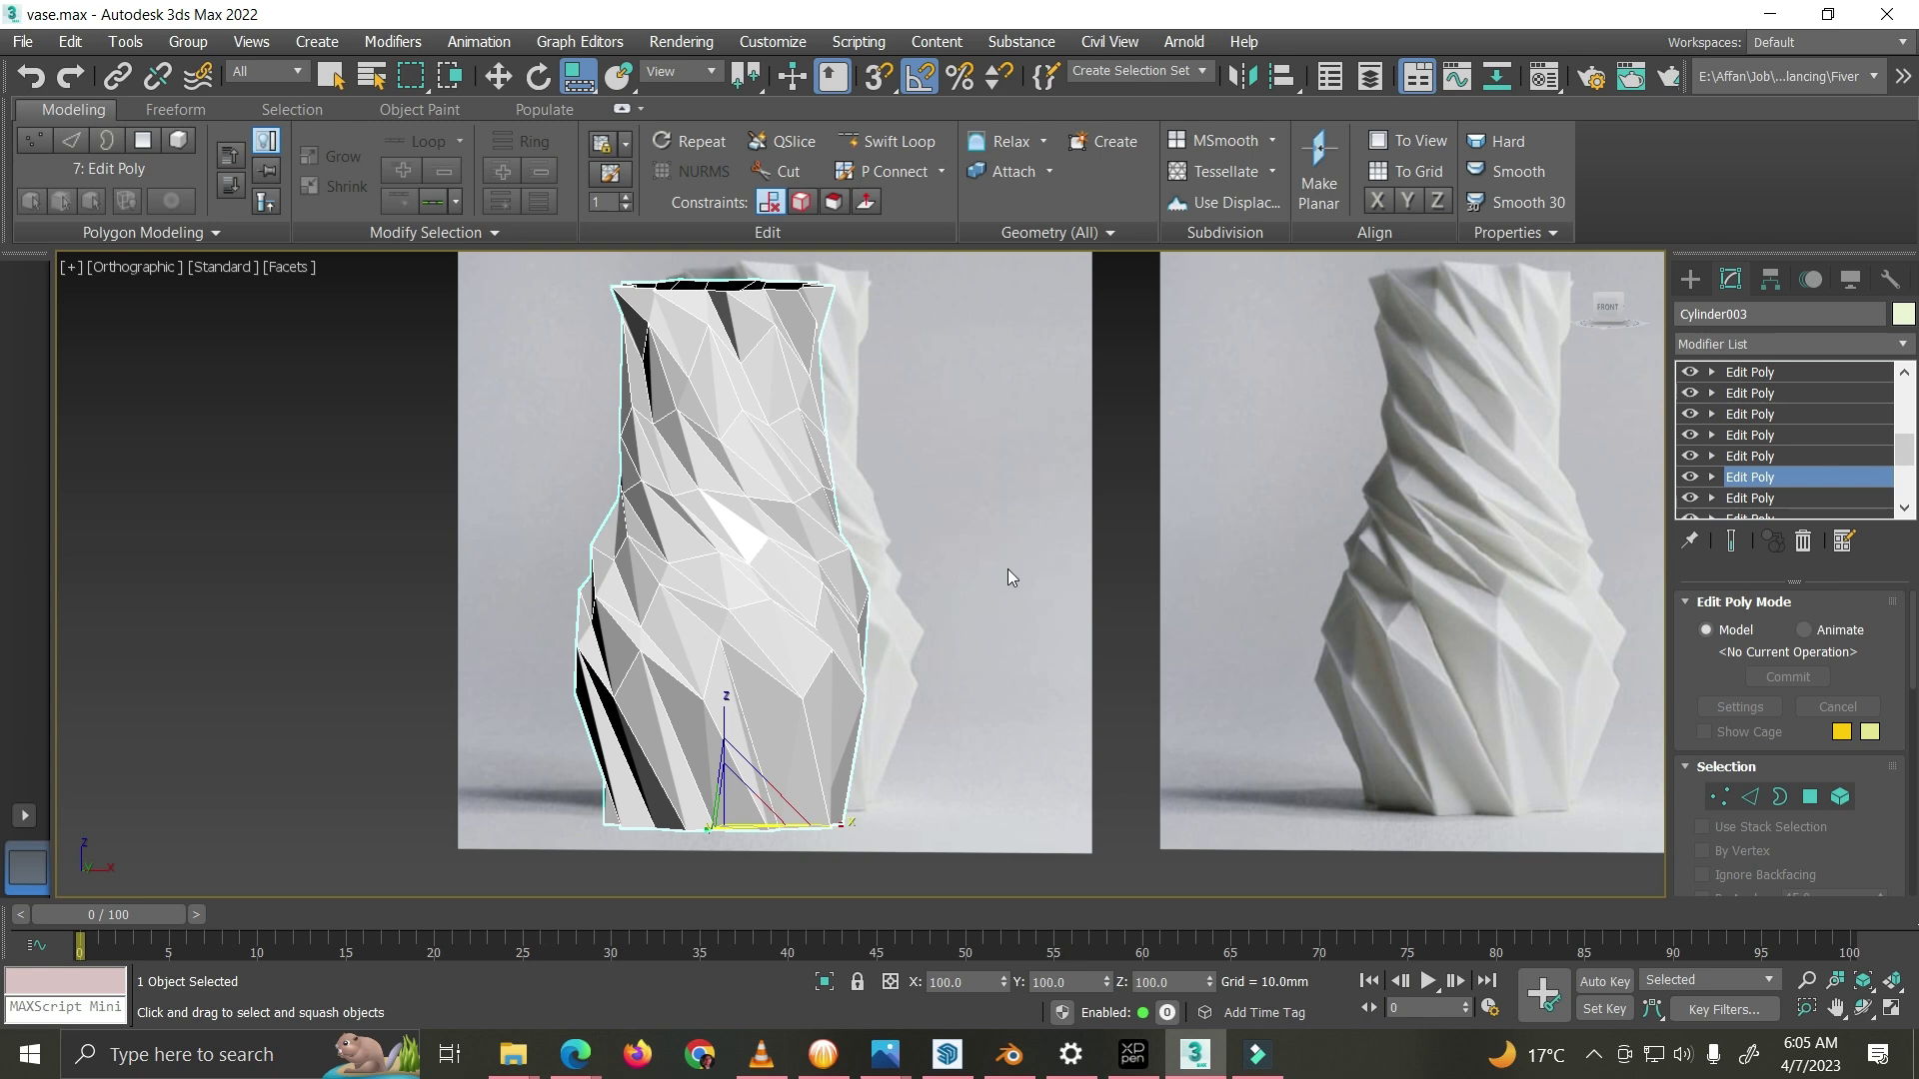
pyautogui.click(1695, 497)
pyautogui.click(1695, 497)
pyautogui.click(1696, 497)
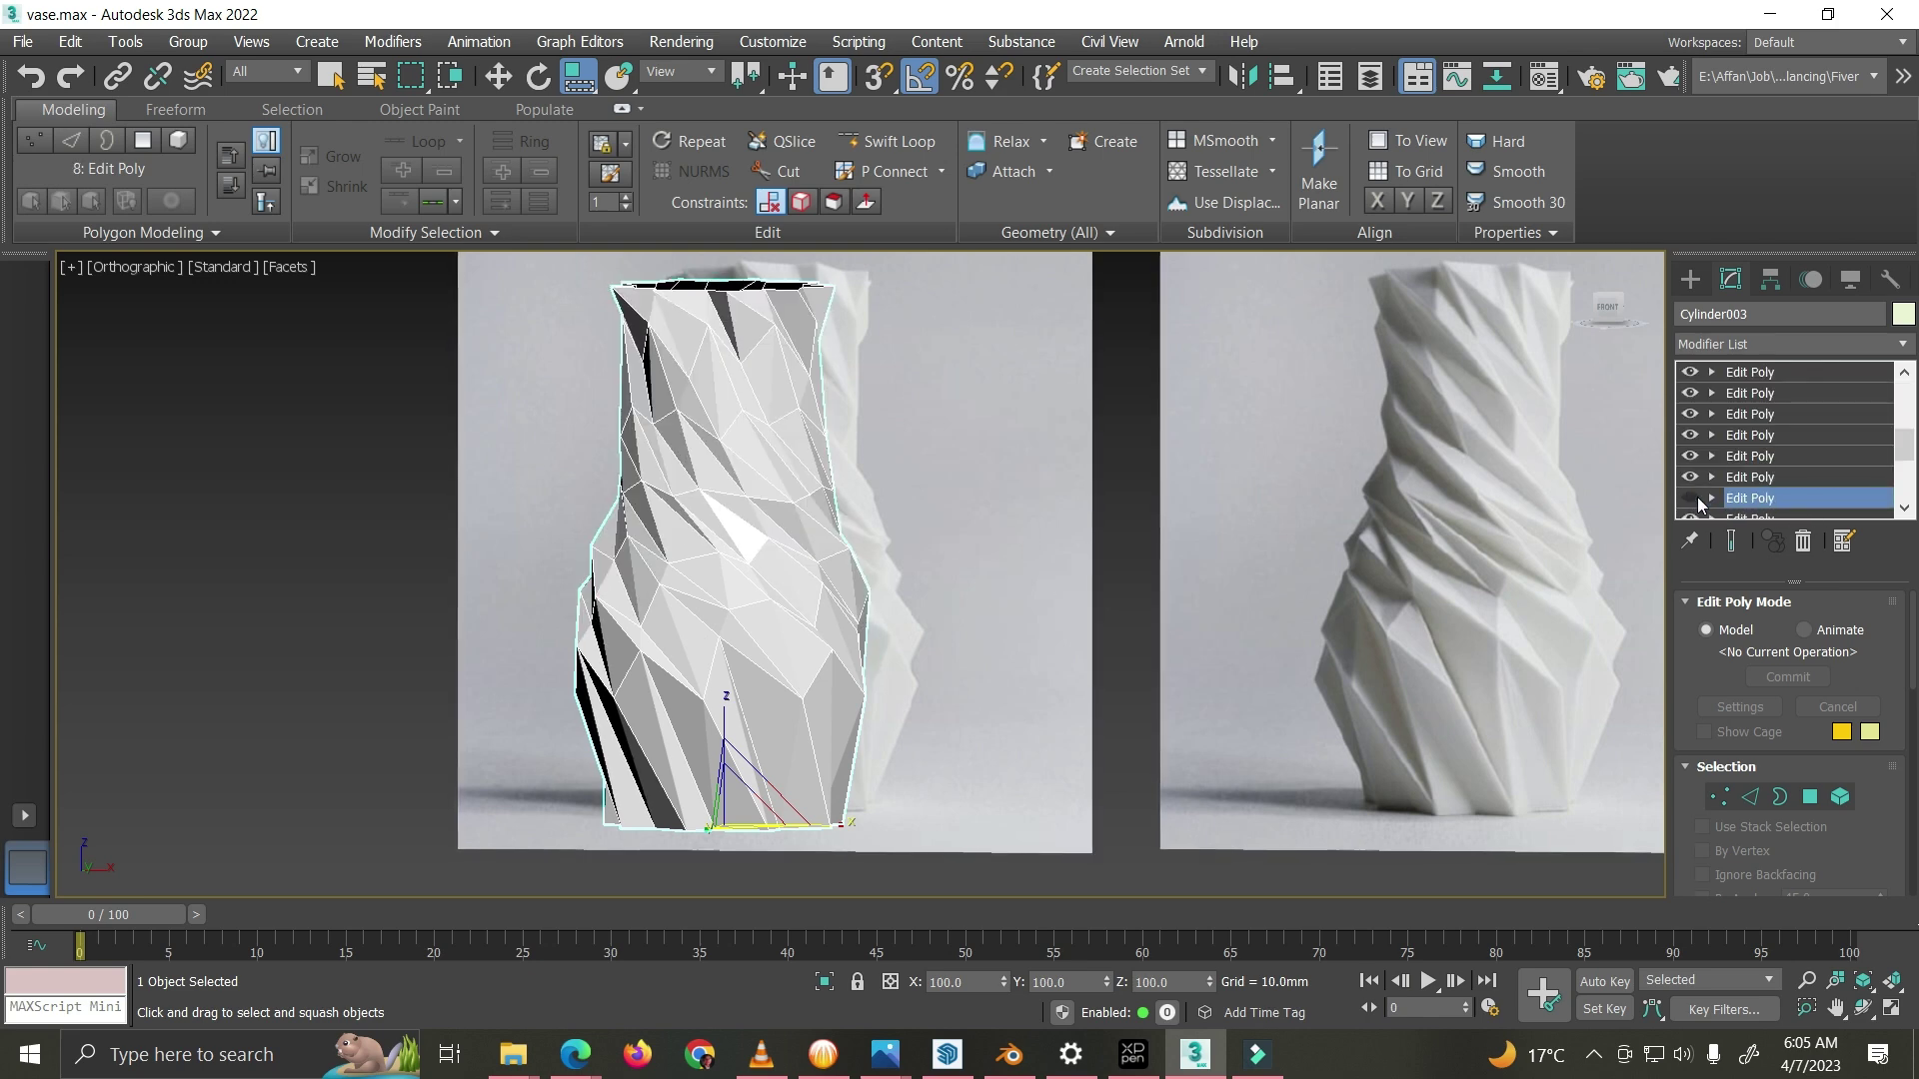
pyautogui.click(1695, 496)
pyautogui.click(1696, 497)
pyautogui.click(1696, 496)
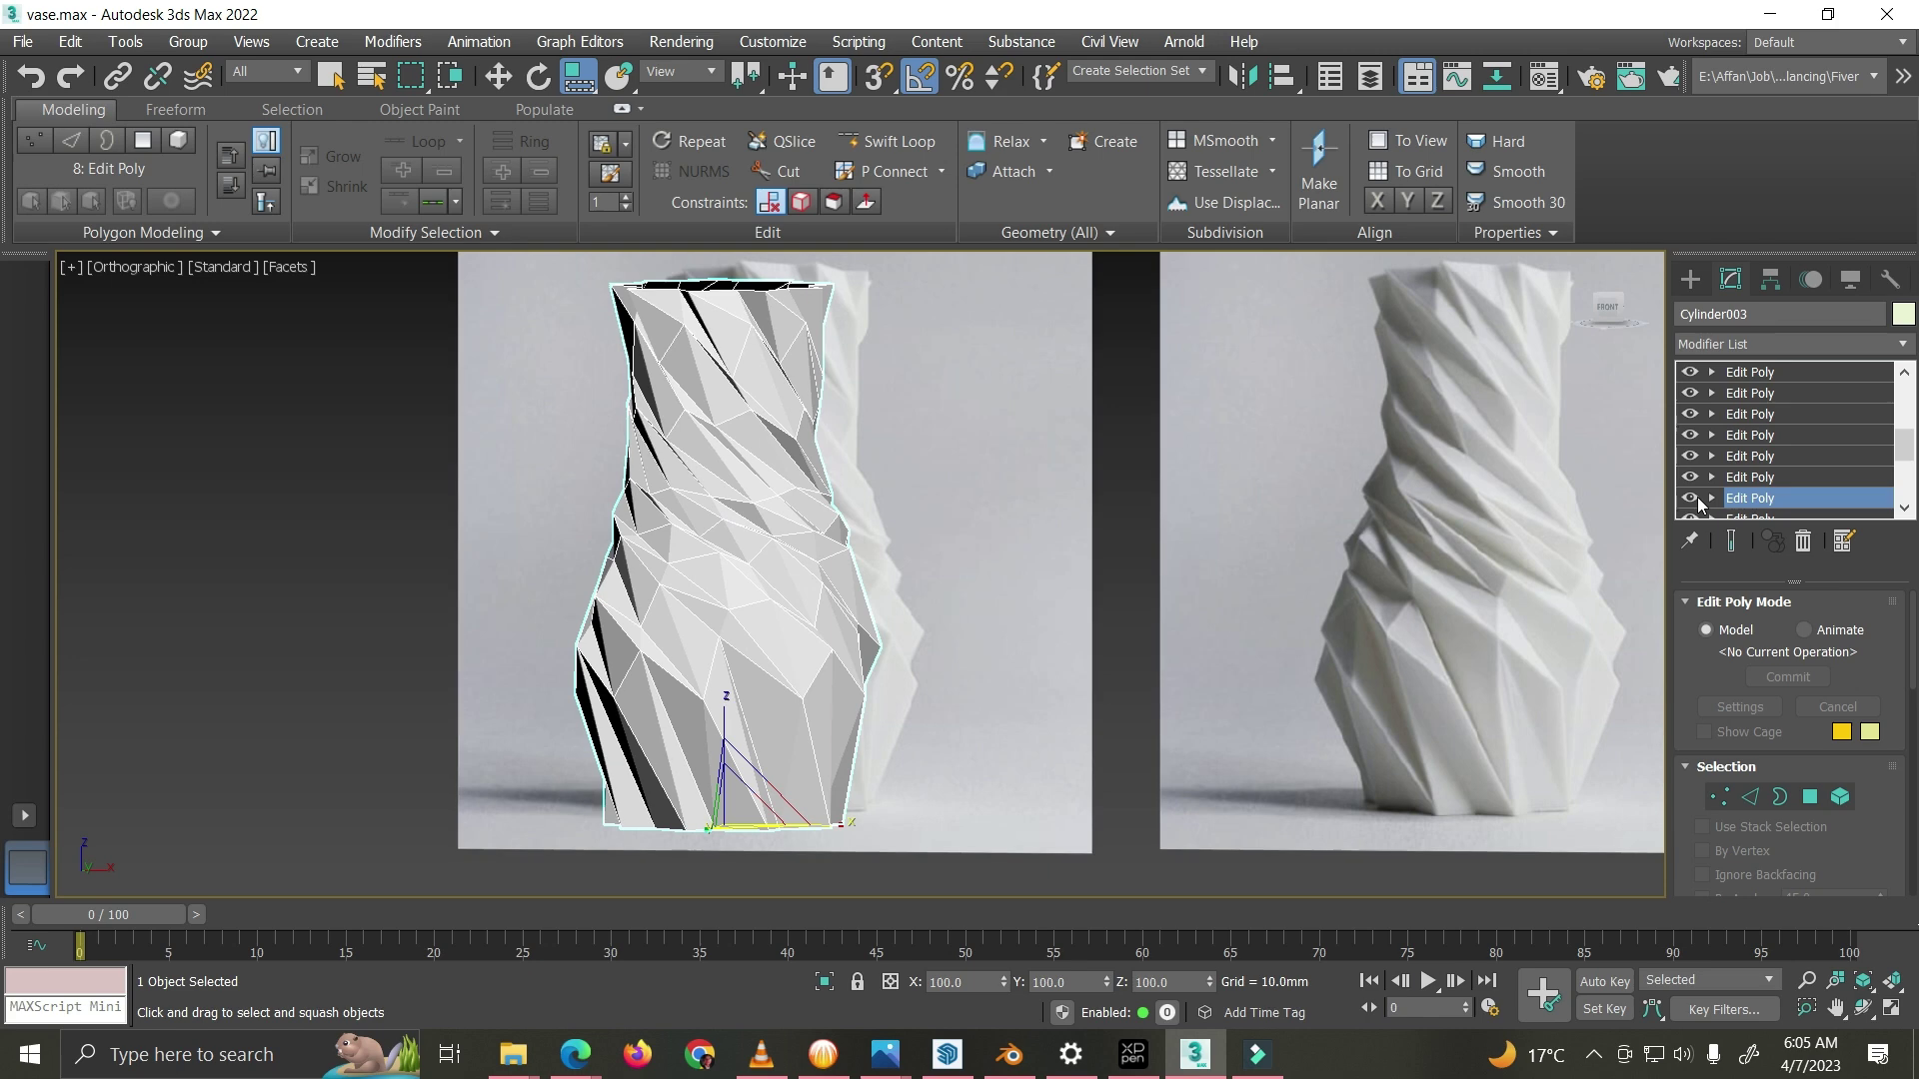
# Step: Examine the eighth Edit Poly's reshaping of the neck and waist against the reference by toggling it repeatedly, leaving it enabled
pyautogui.click(1696, 497)
pyautogui.click(1696, 497)
pyautogui.click(1695, 497)
pyautogui.click(1695, 496)
pyautogui.click(1696, 497)
pyautogui.click(1695, 496)
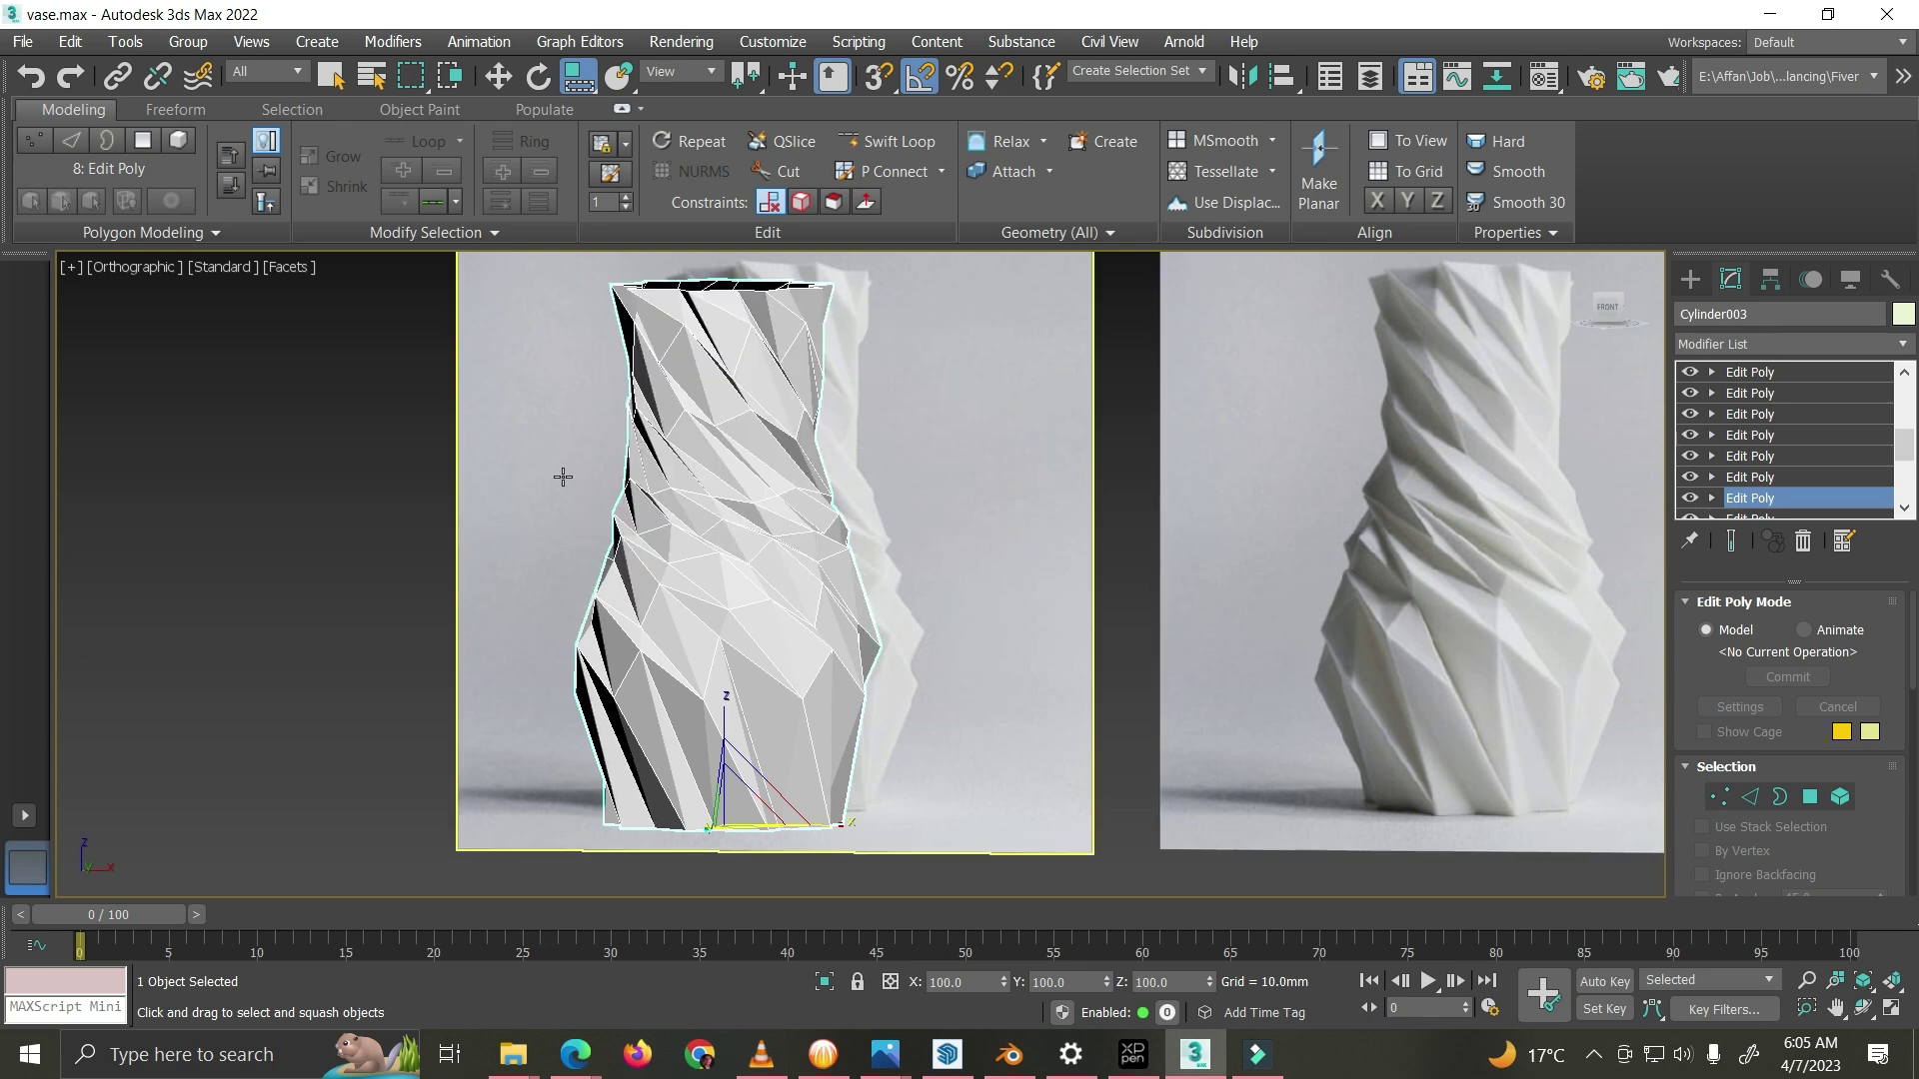
pyautogui.click(1694, 497)
pyautogui.click(1694, 496)
pyautogui.click(1694, 497)
pyautogui.click(1694, 497)
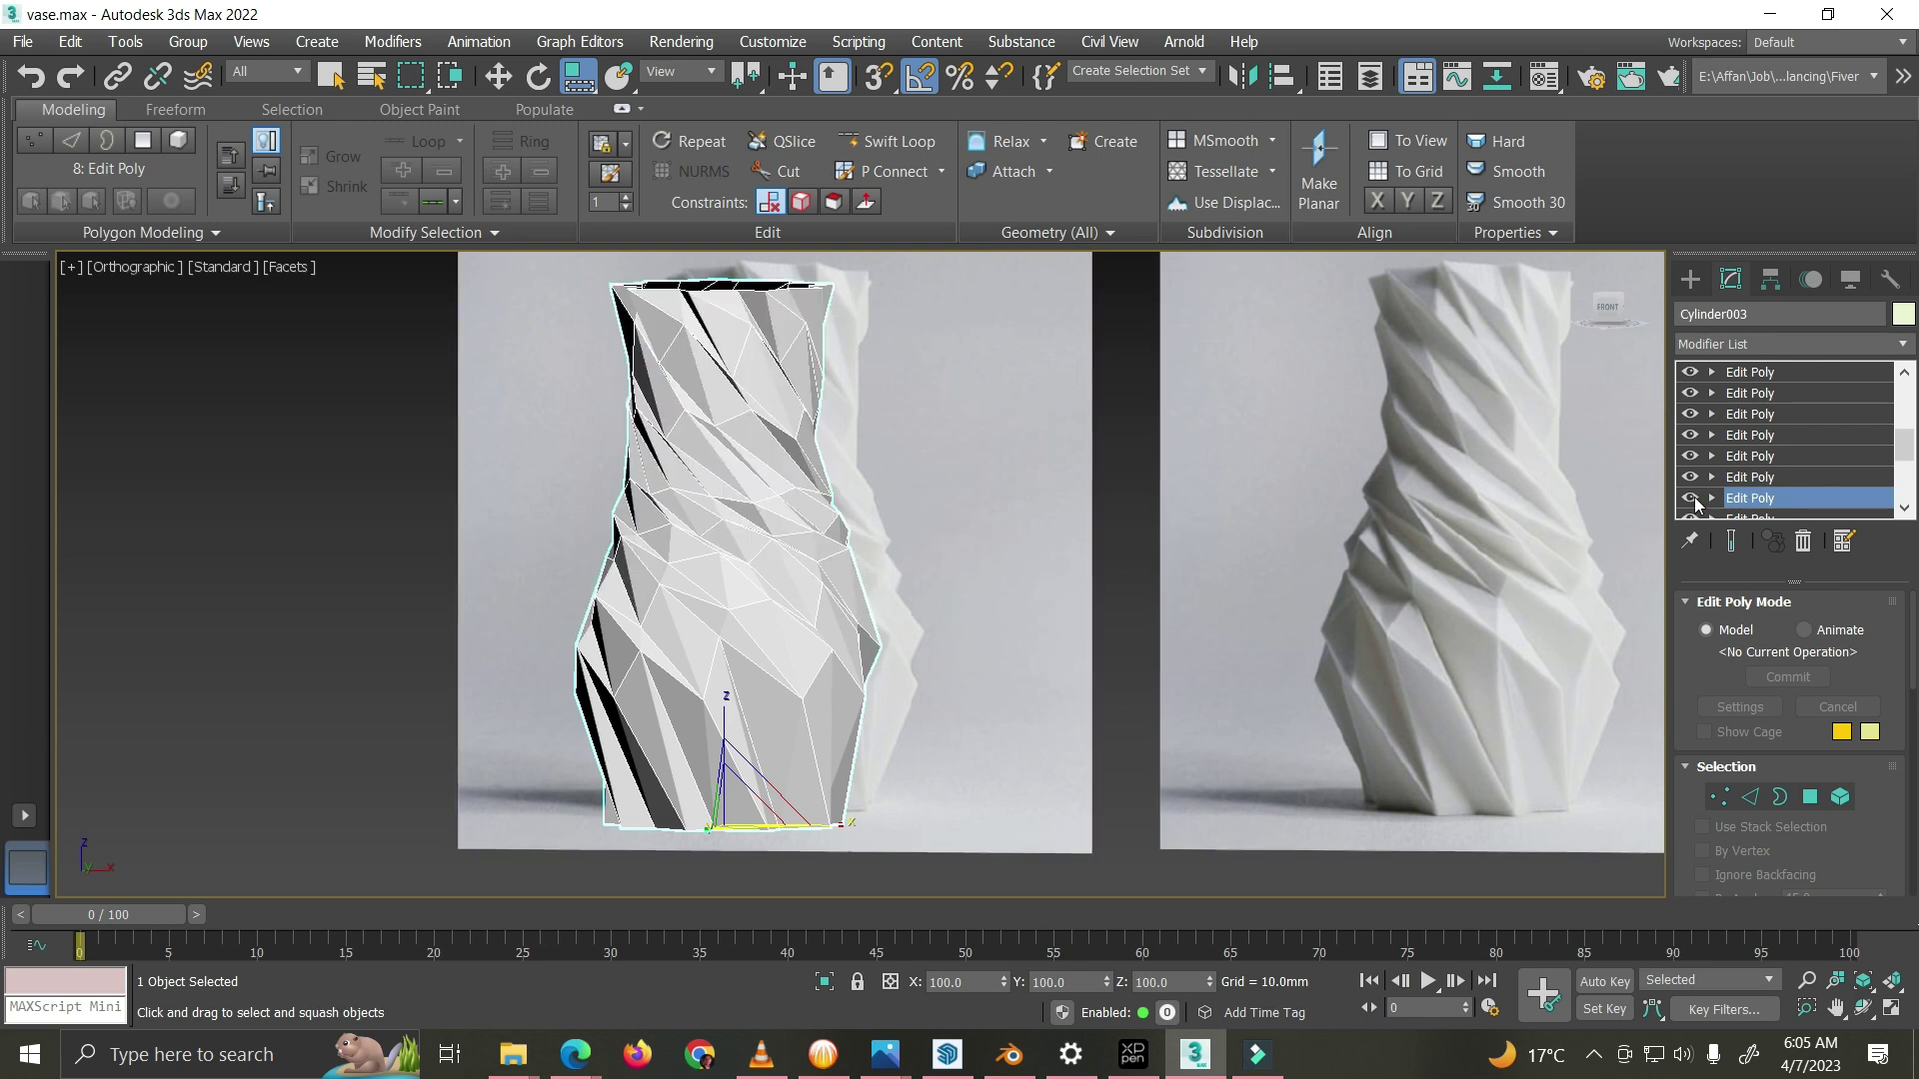
pyautogui.click(1694, 497)
pyautogui.click(1694, 497)
pyautogui.click(1694, 497)
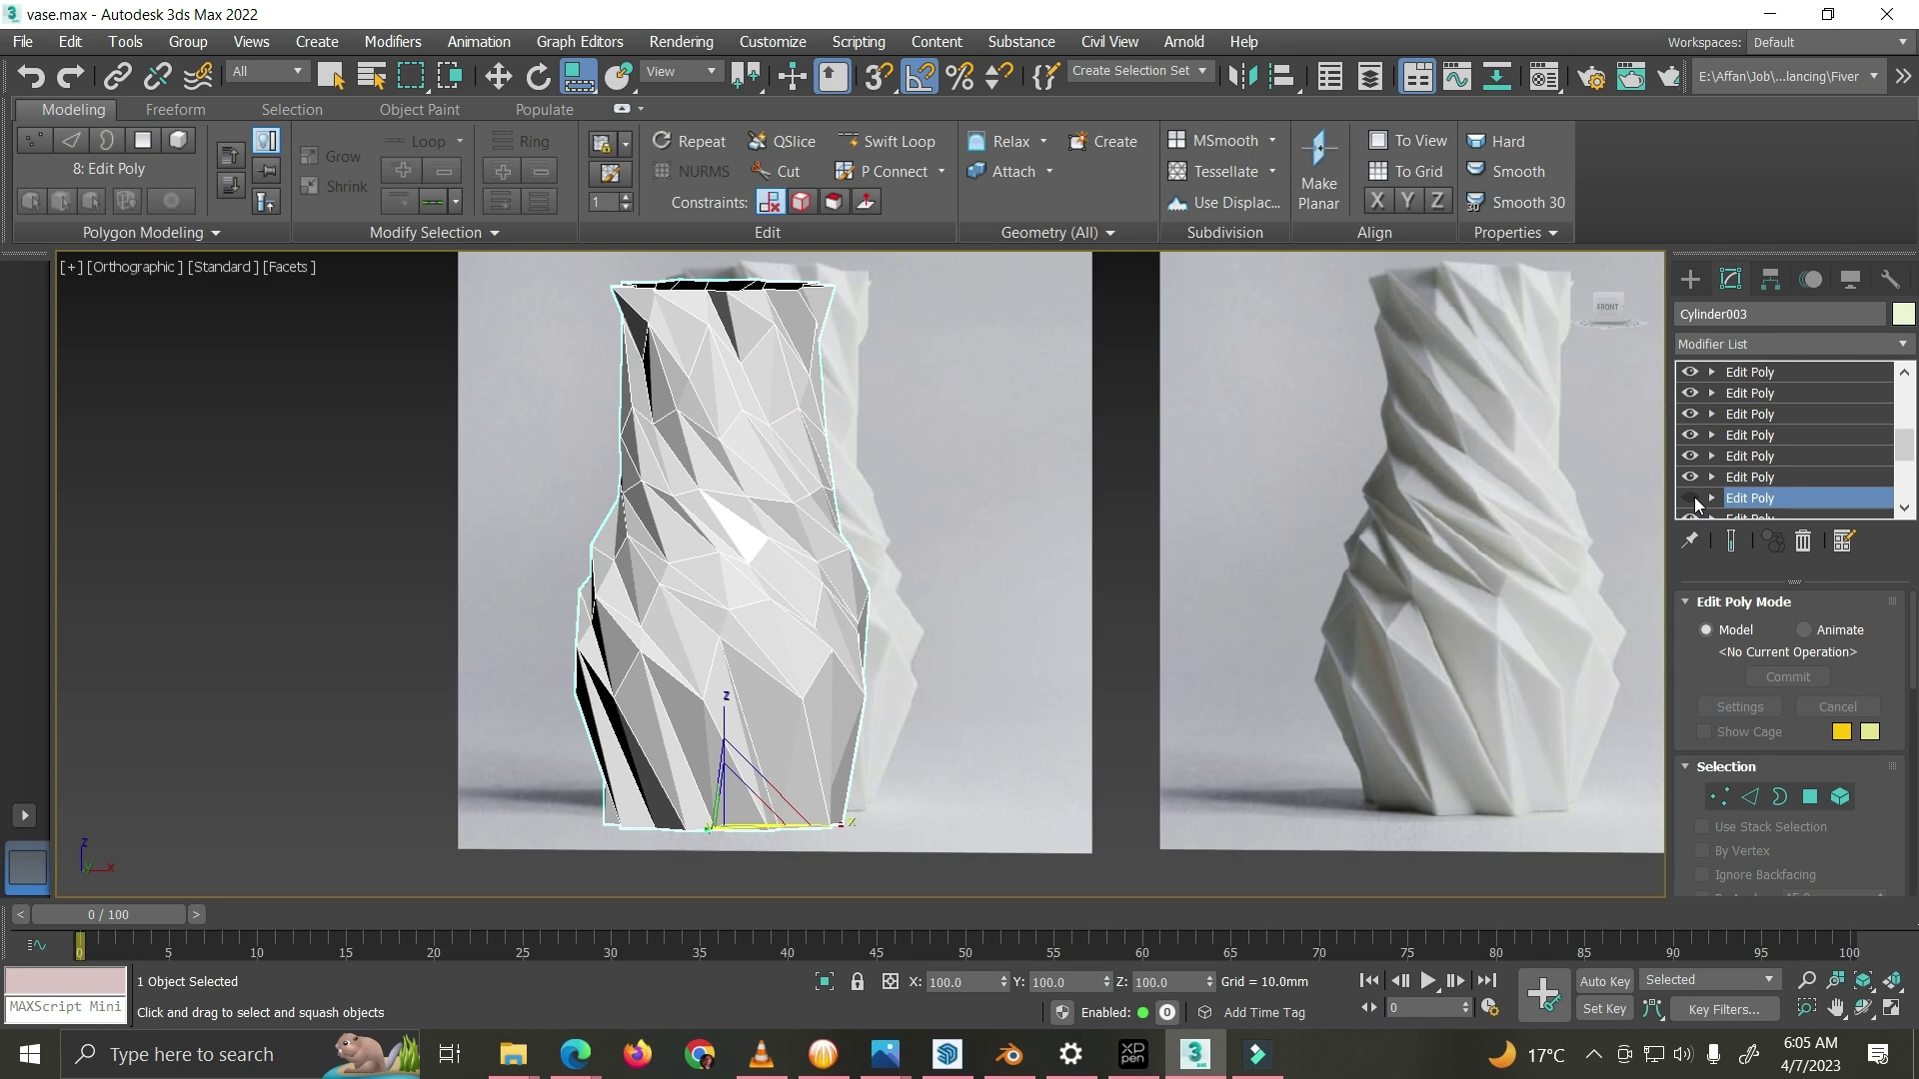
pyautogui.click(1694, 496)
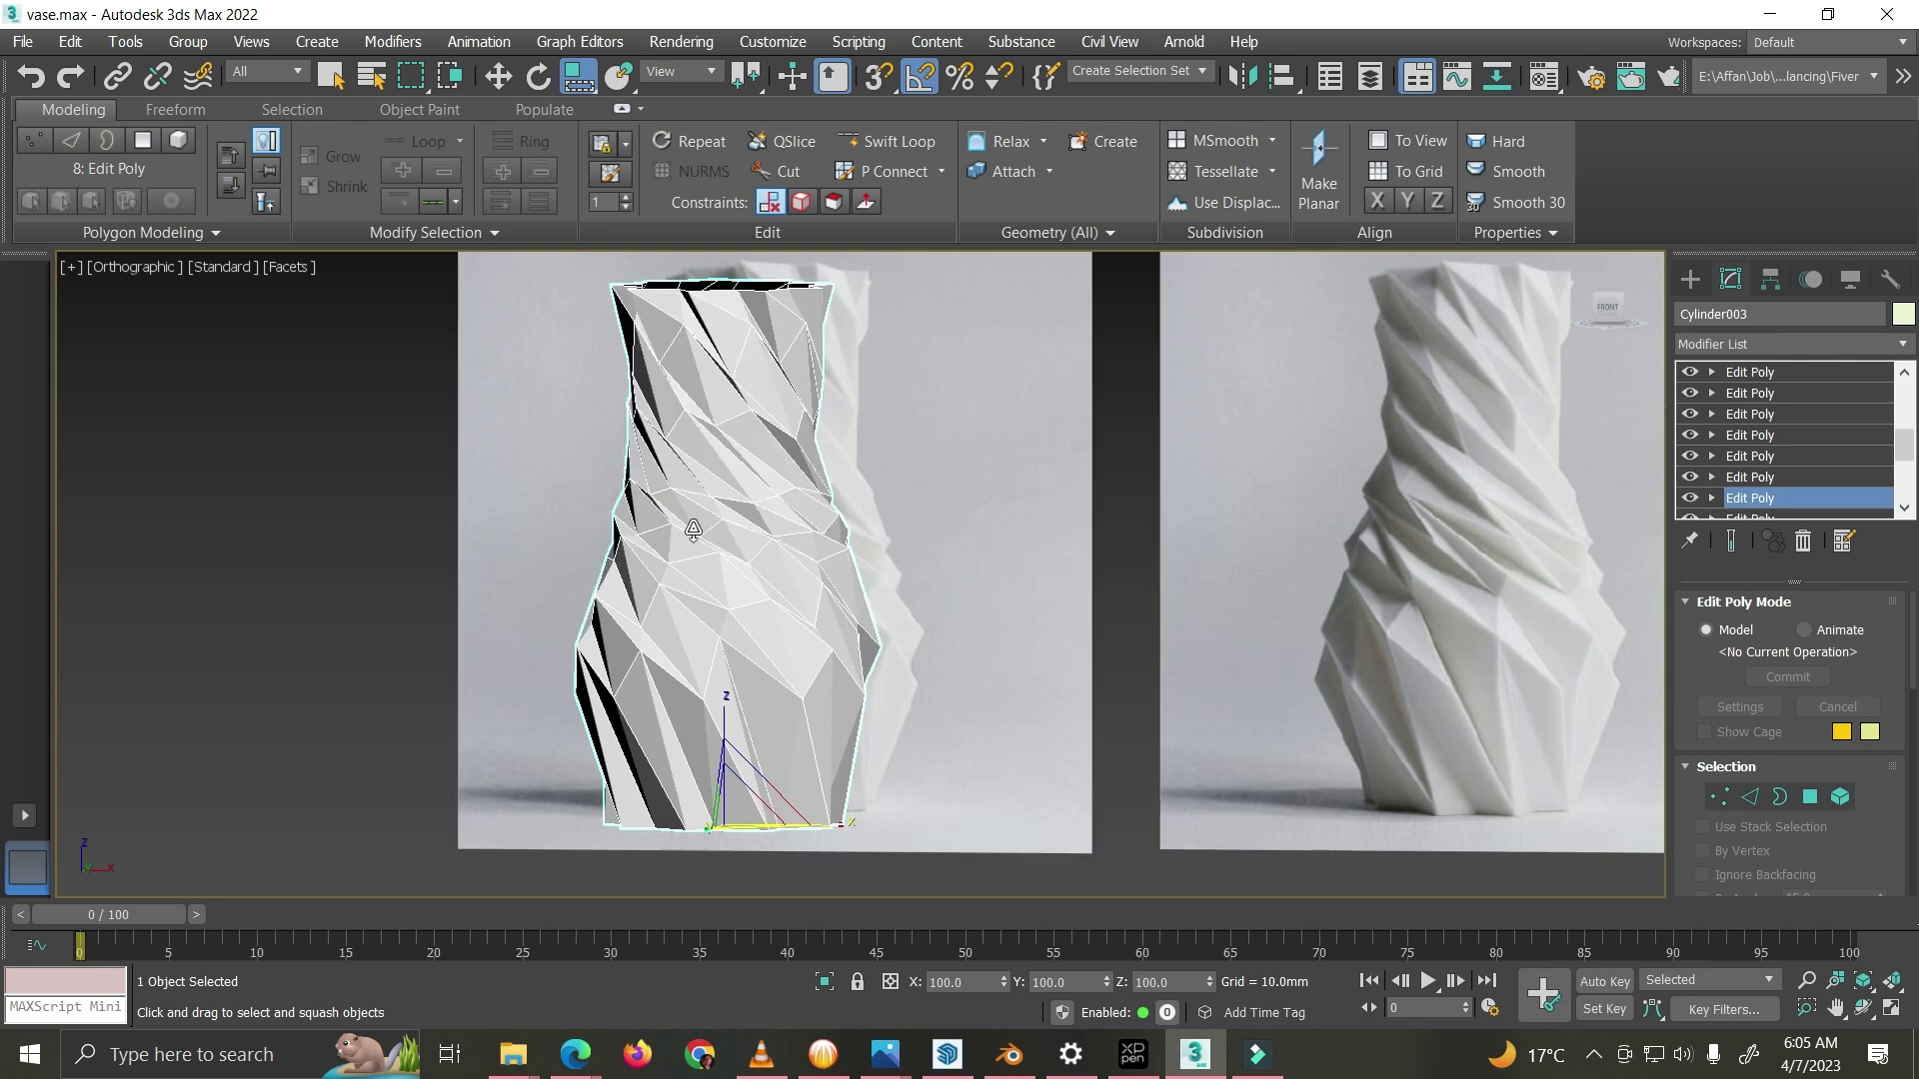
pyautogui.rightClick(1464, 570)
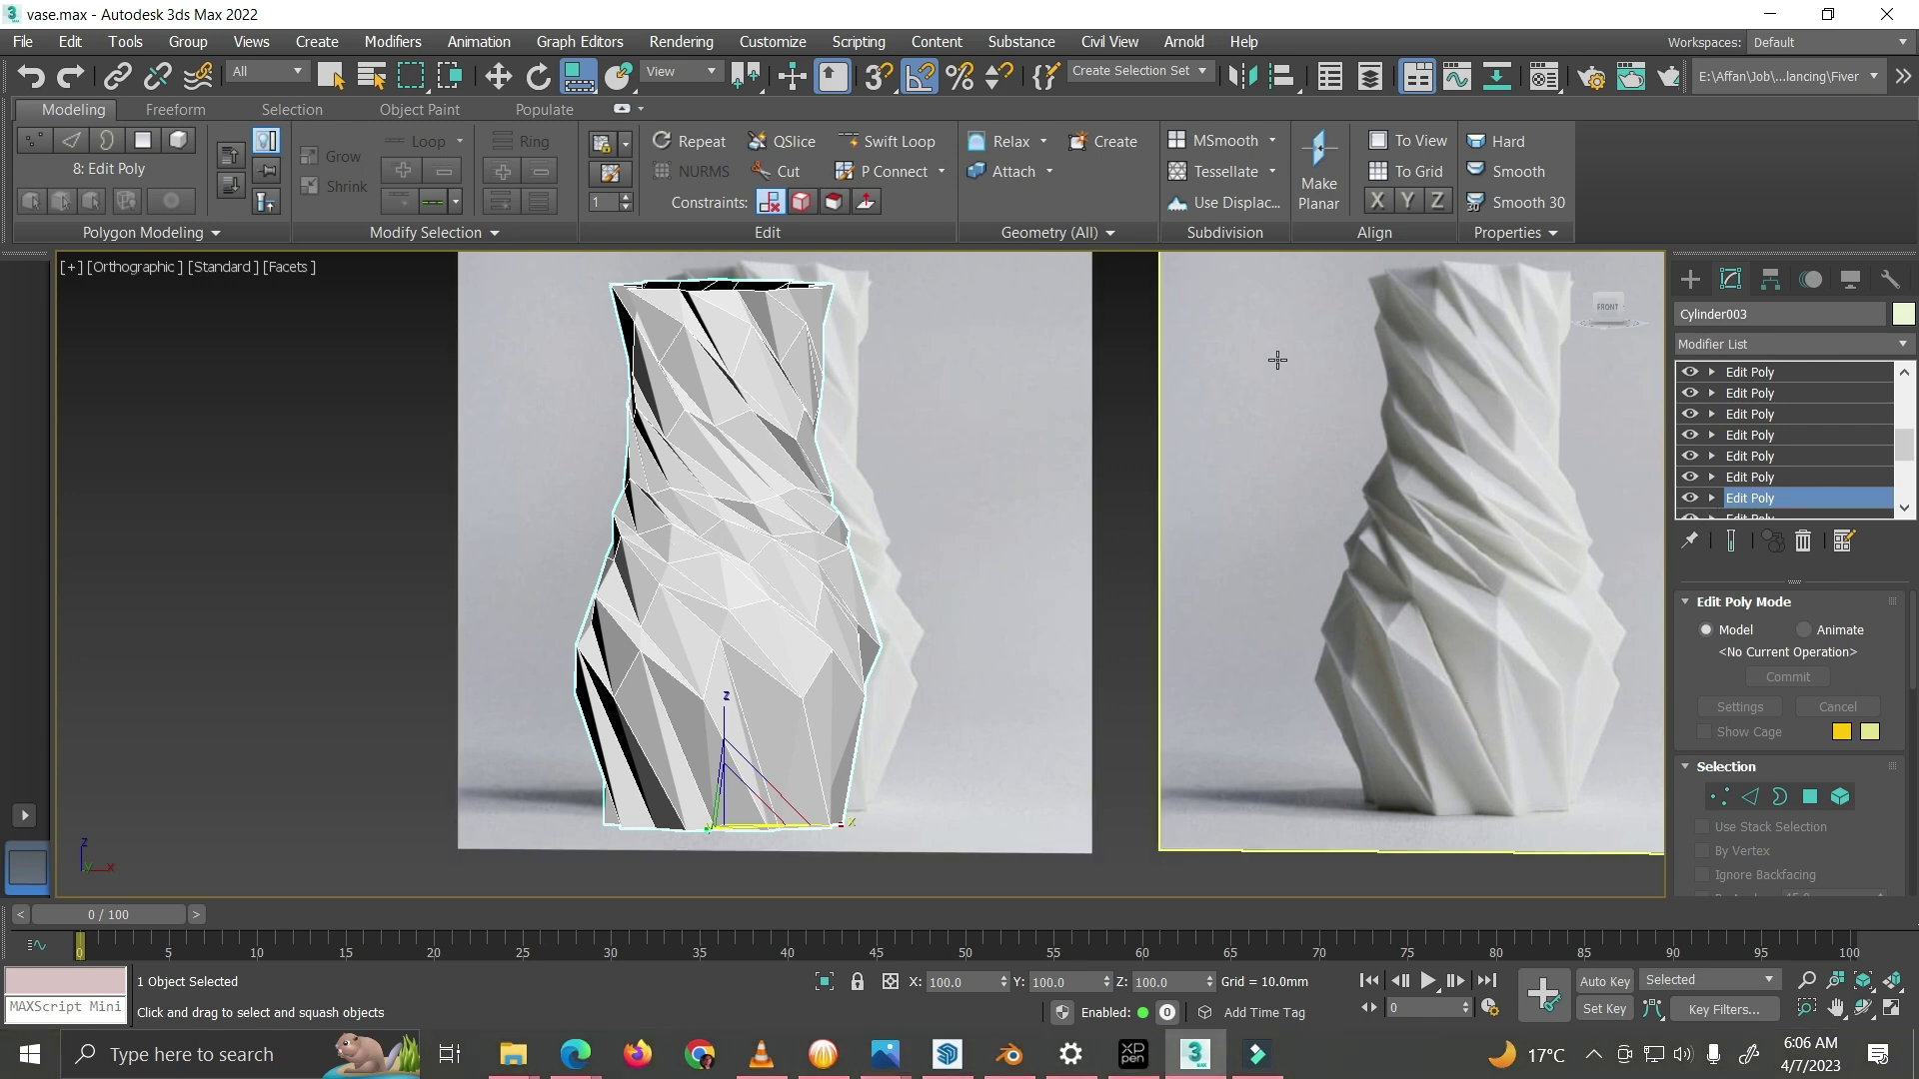
pyautogui.click(1693, 498)
pyautogui.click(1693, 498)
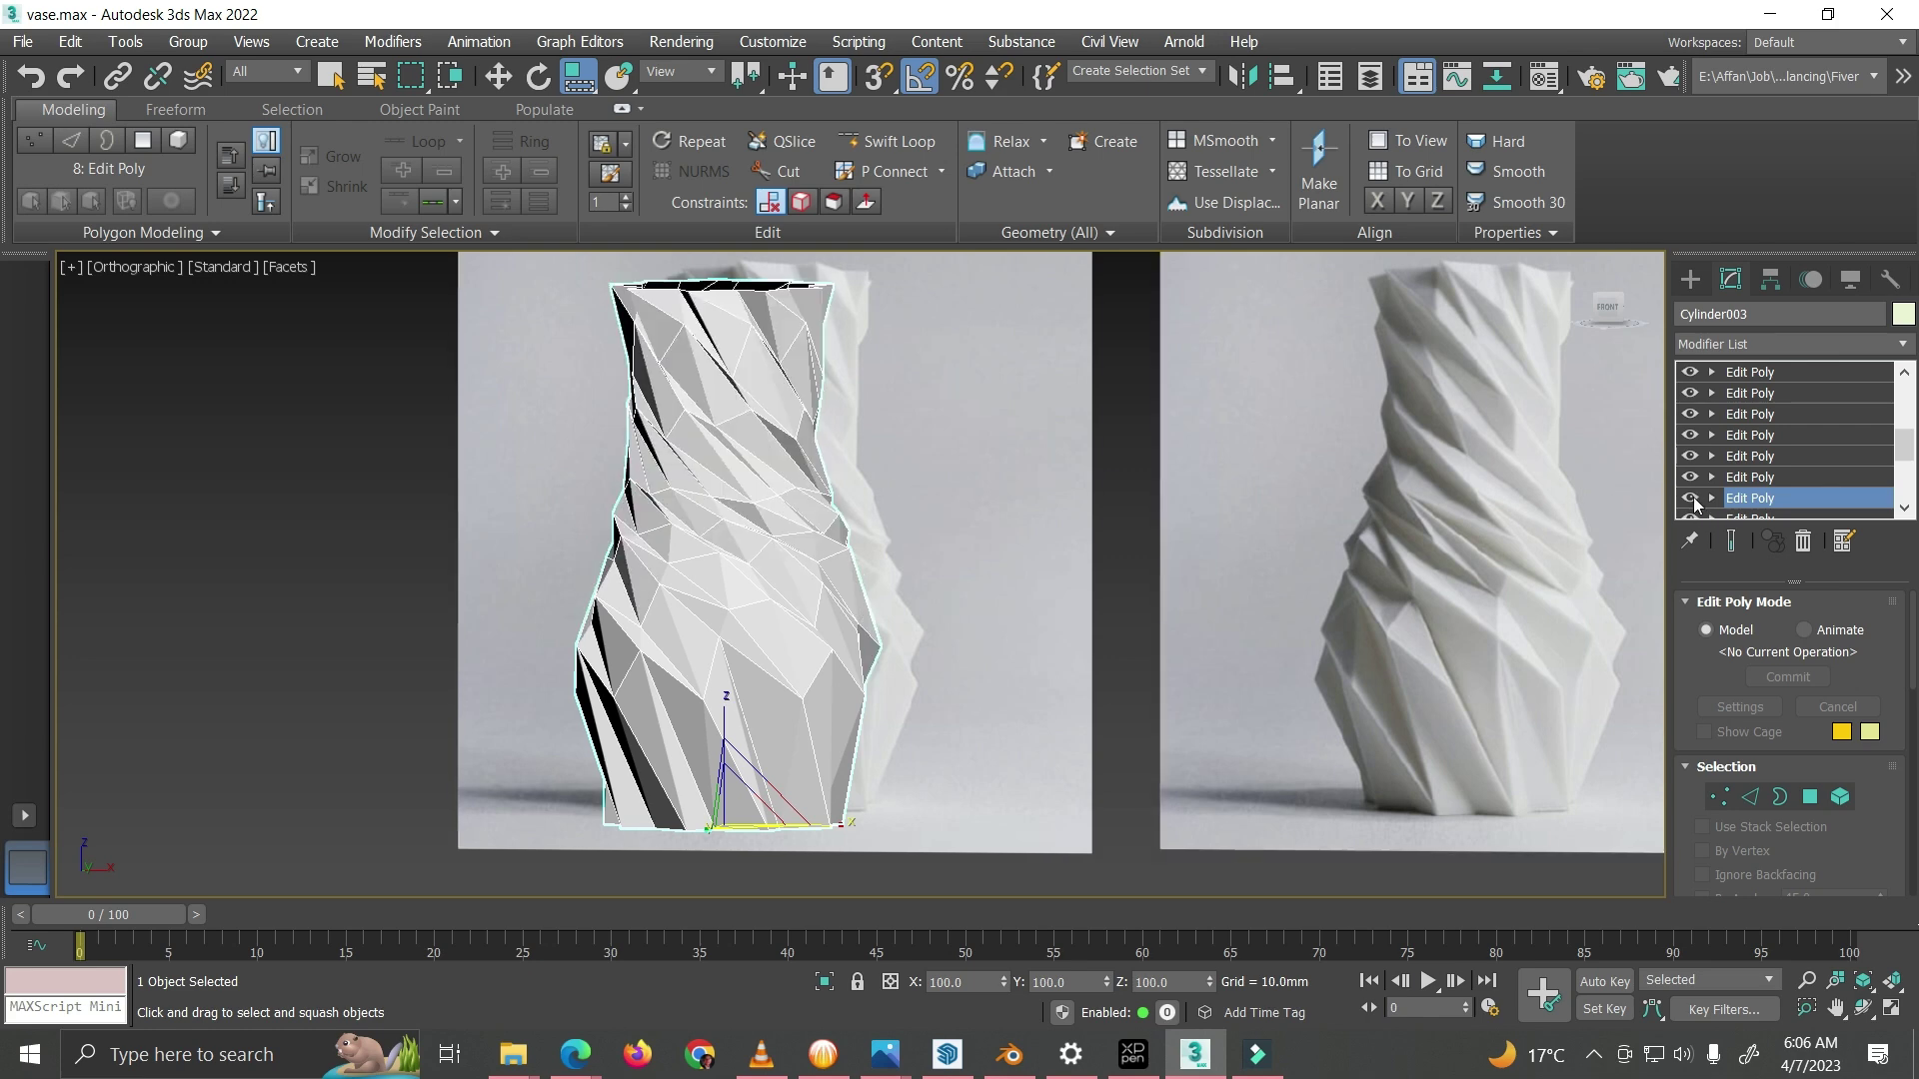
pyautogui.click(1693, 498)
pyautogui.click(1693, 498)
pyautogui.click(1693, 497)
pyautogui.click(1693, 497)
# Step: Switch to the Front view and frame the vase beside the reference images to compare their silhouettes
pyautogui.press('f')
pyautogui.scroll(-5, 1404, 564)
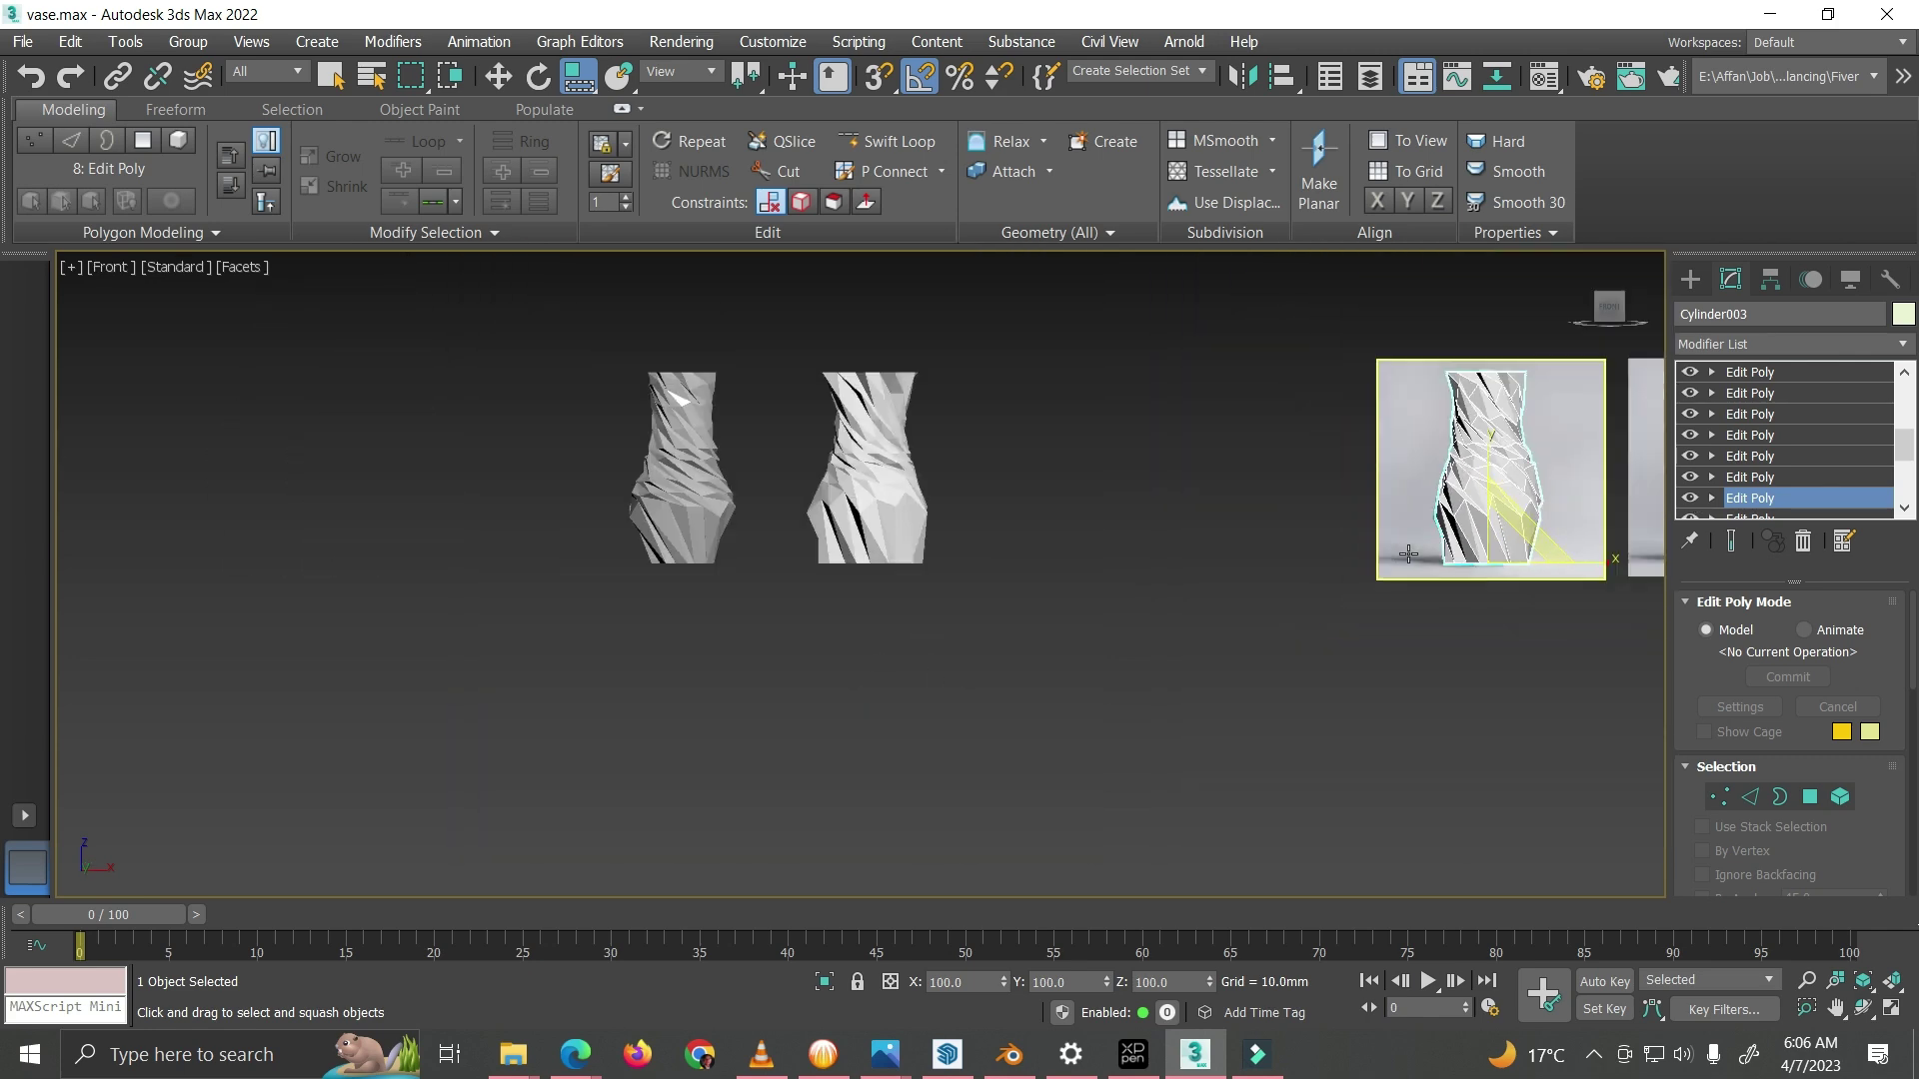
pyautogui.moveTo(1356, 507); pyautogui.dragTo(1356, 588, button='middle')
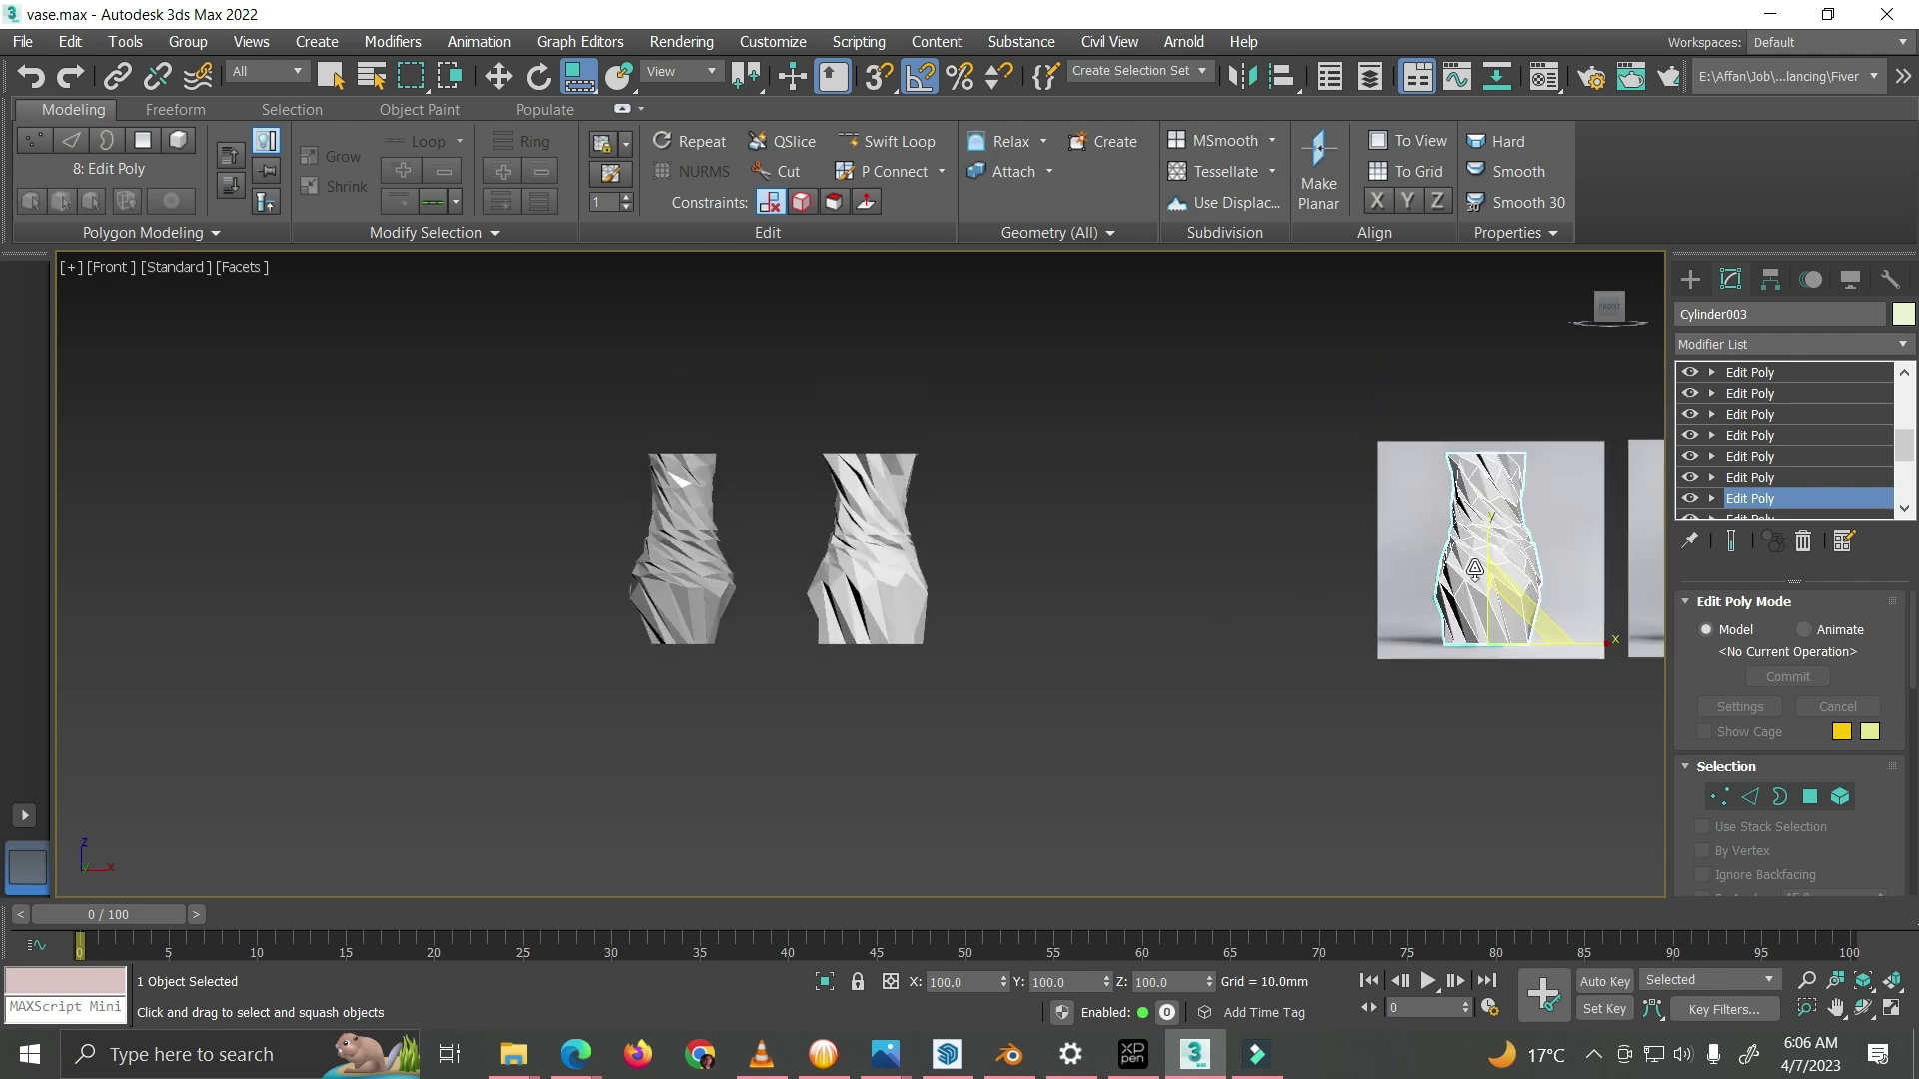
pyautogui.moveTo(1475, 571); pyautogui.dragTo(959, 562, button='middle')
pyautogui.scroll(3, 962, 561)
pyautogui.moveTo(1026, 620); pyautogui.dragTo(834, 625, button='middle')
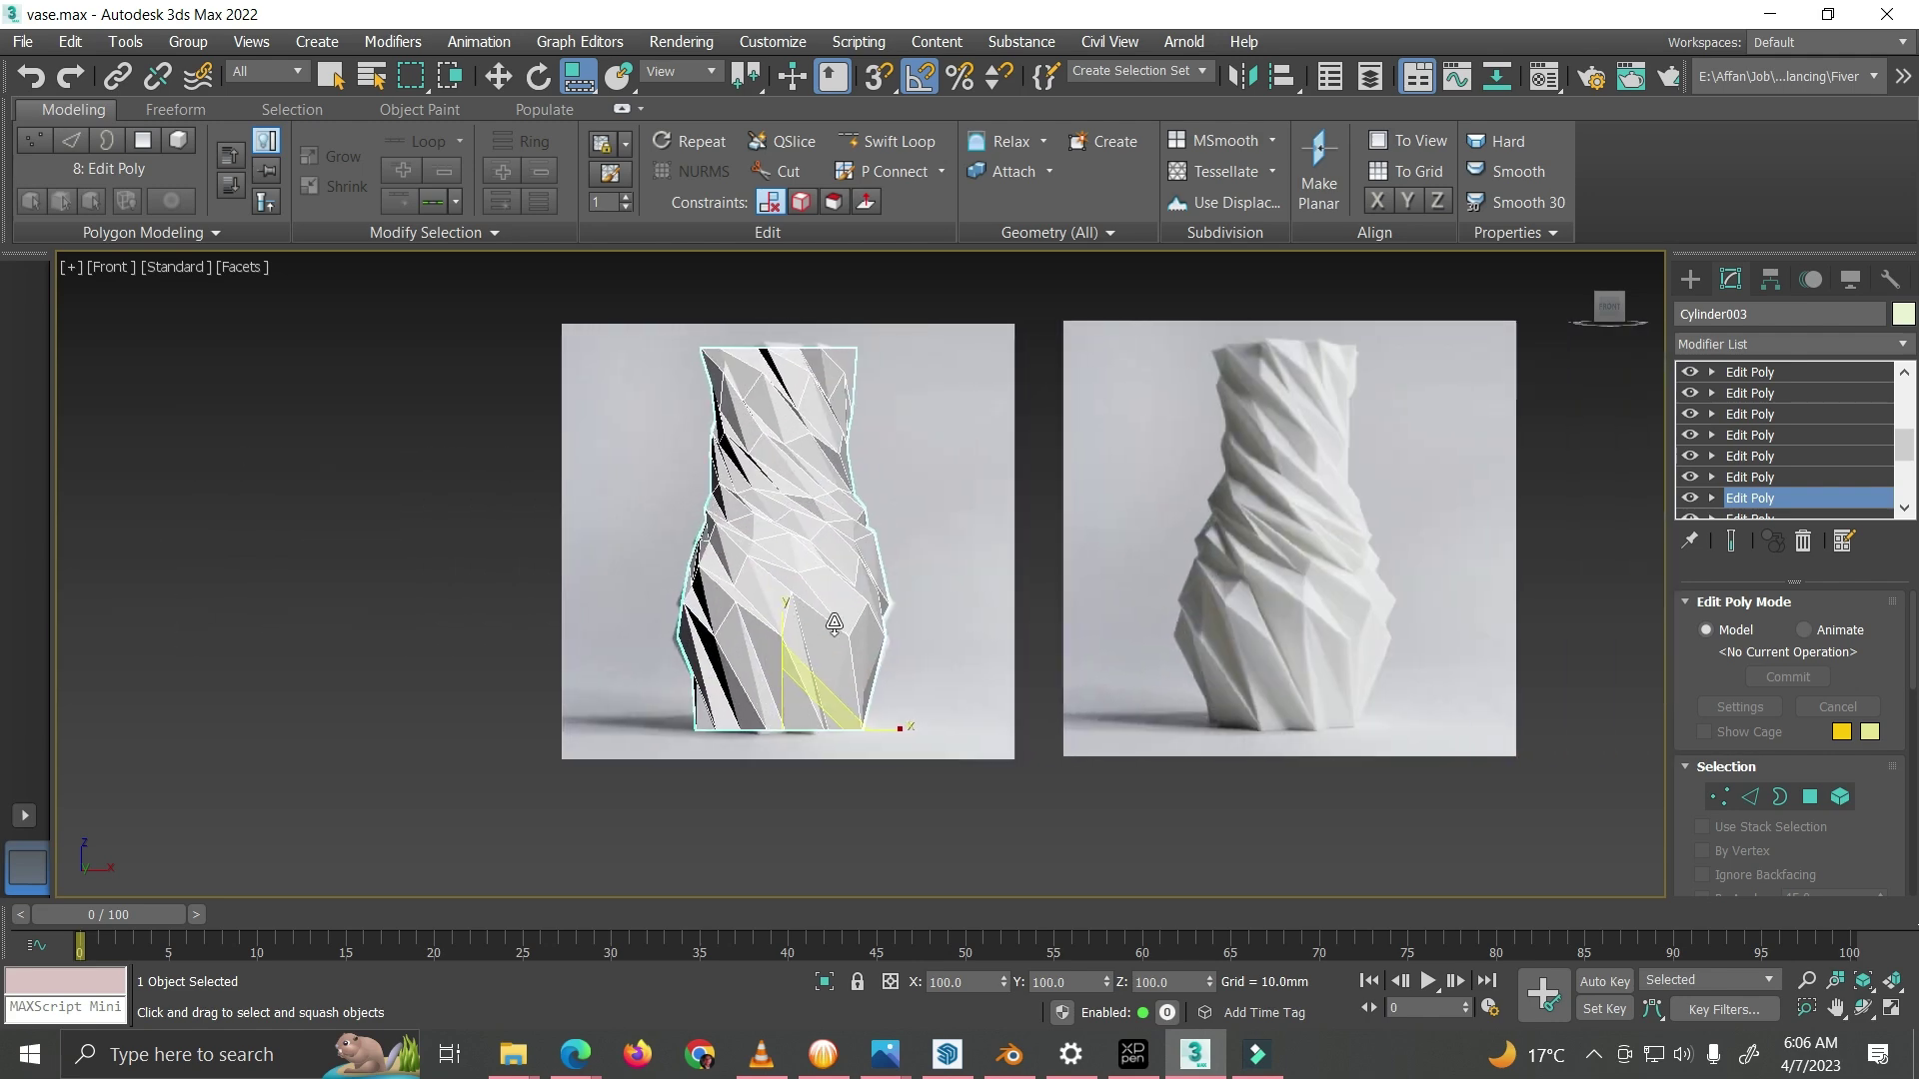
pyautogui.scroll(3, 829, 628)
pyautogui.scroll(-3, 817, 602)
pyautogui.scroll(2, 815, 559)
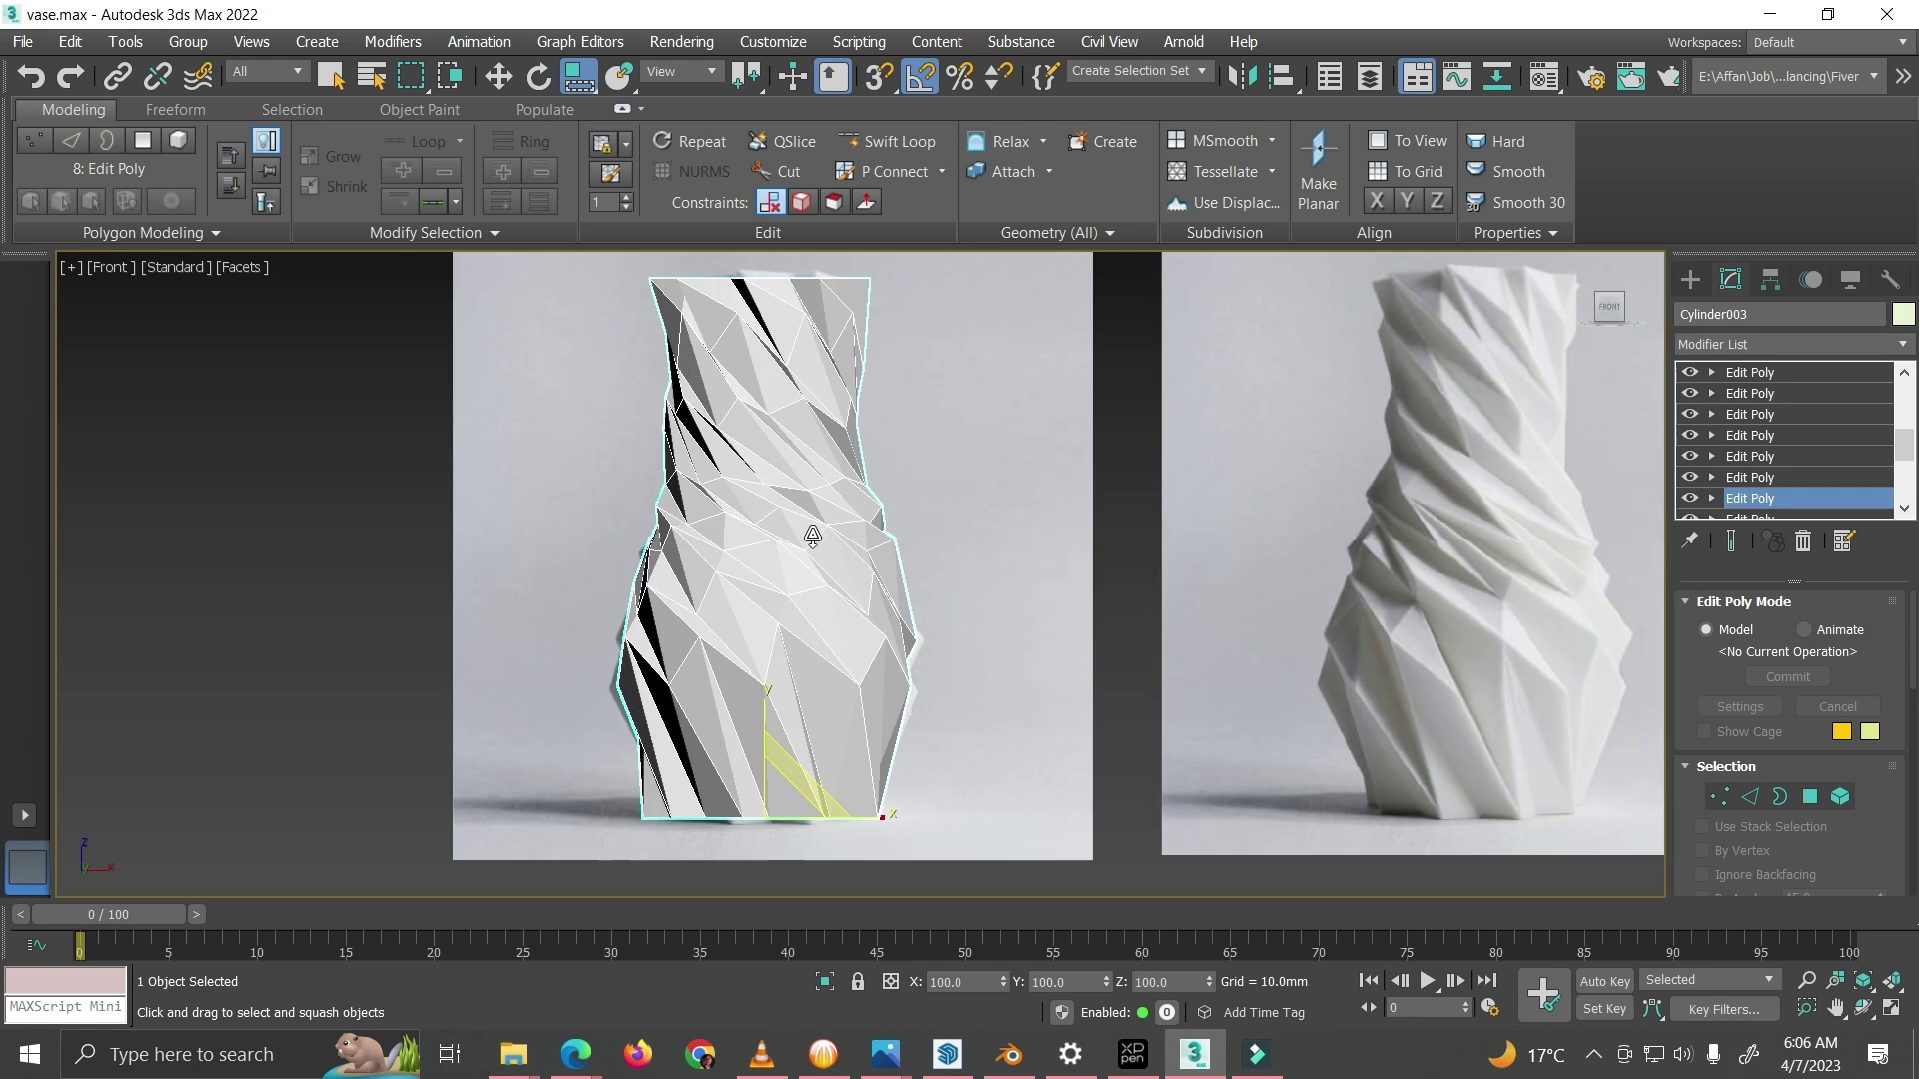
pyautogui.moveTo(812, 537); pyautogui.dragTo(811, 564, button='middle')
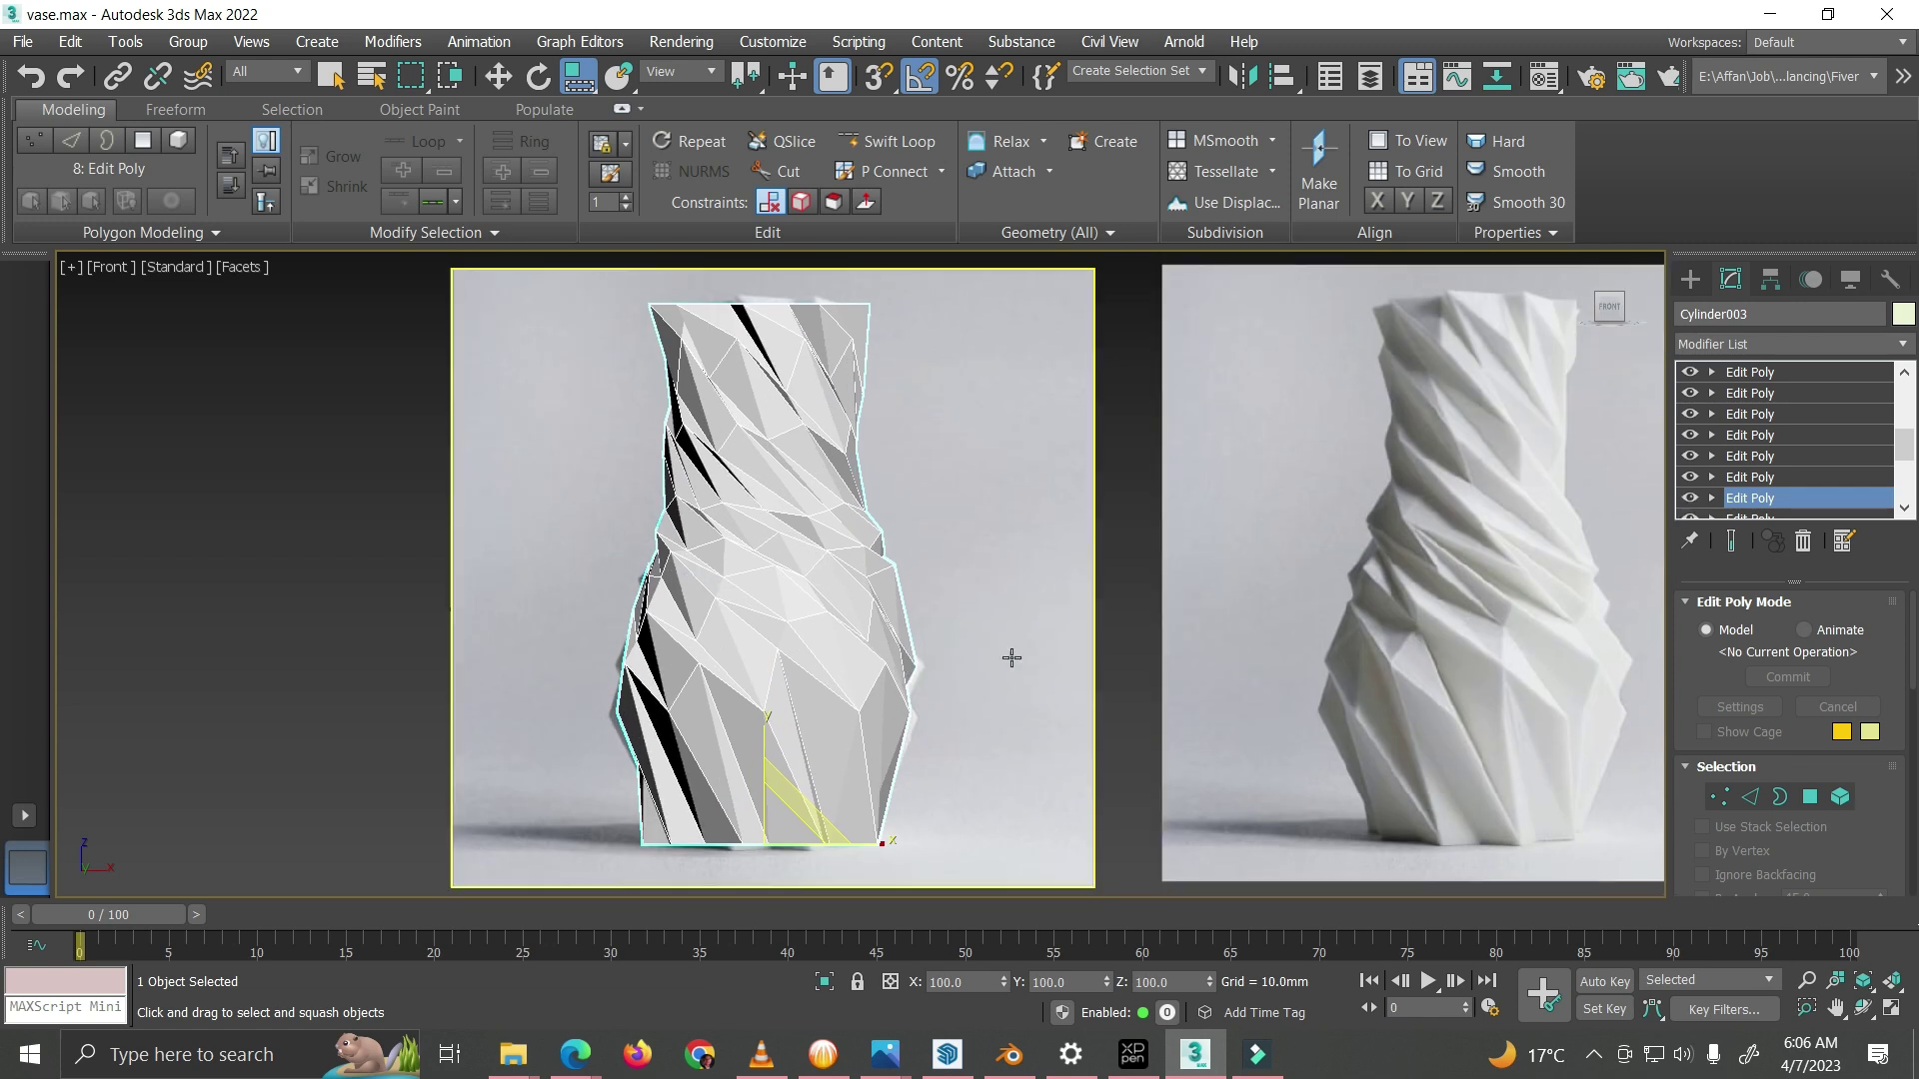
# Step: Go to the ninth Edit Poly modifier, accepting the topology warning, and compare the vase with it off and on
pyautogui.click(1788, 478)
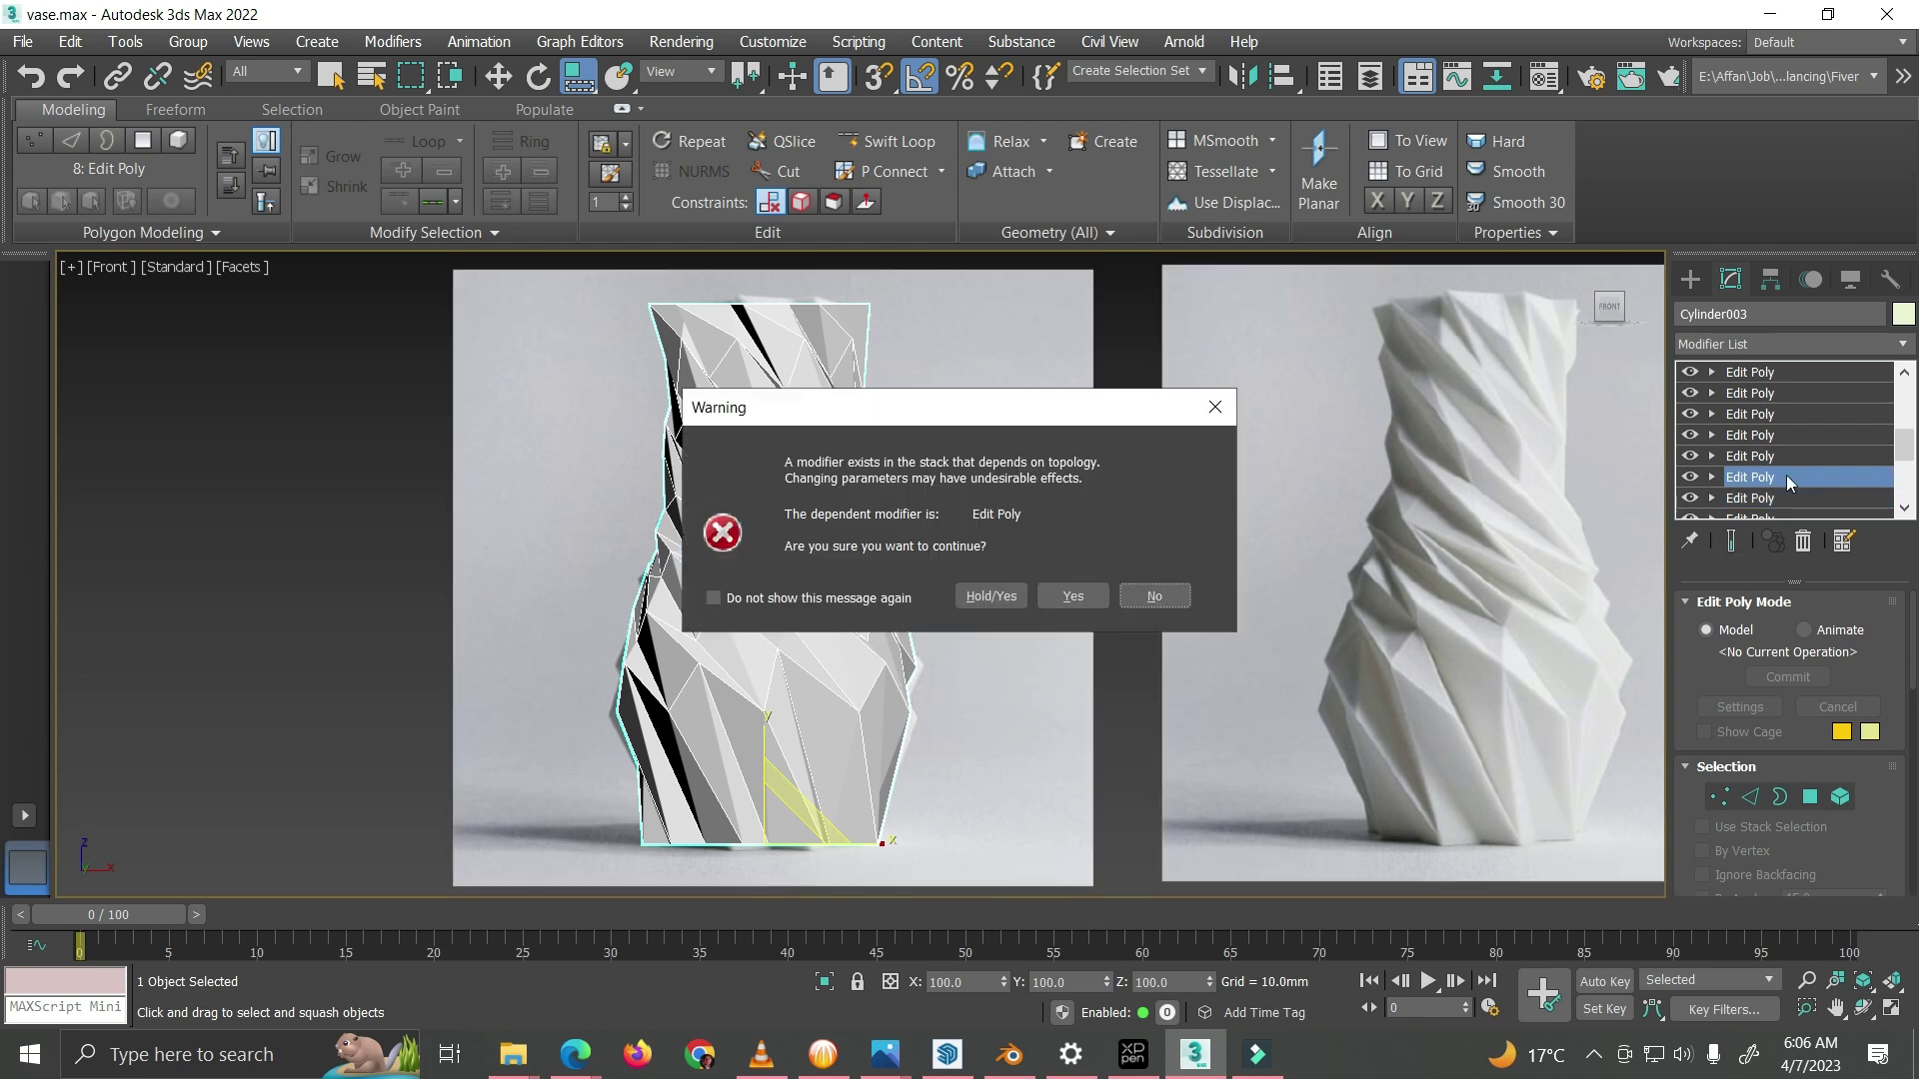
pyautogui.click(1071, 596)
pyautogui.click(1724, 499)
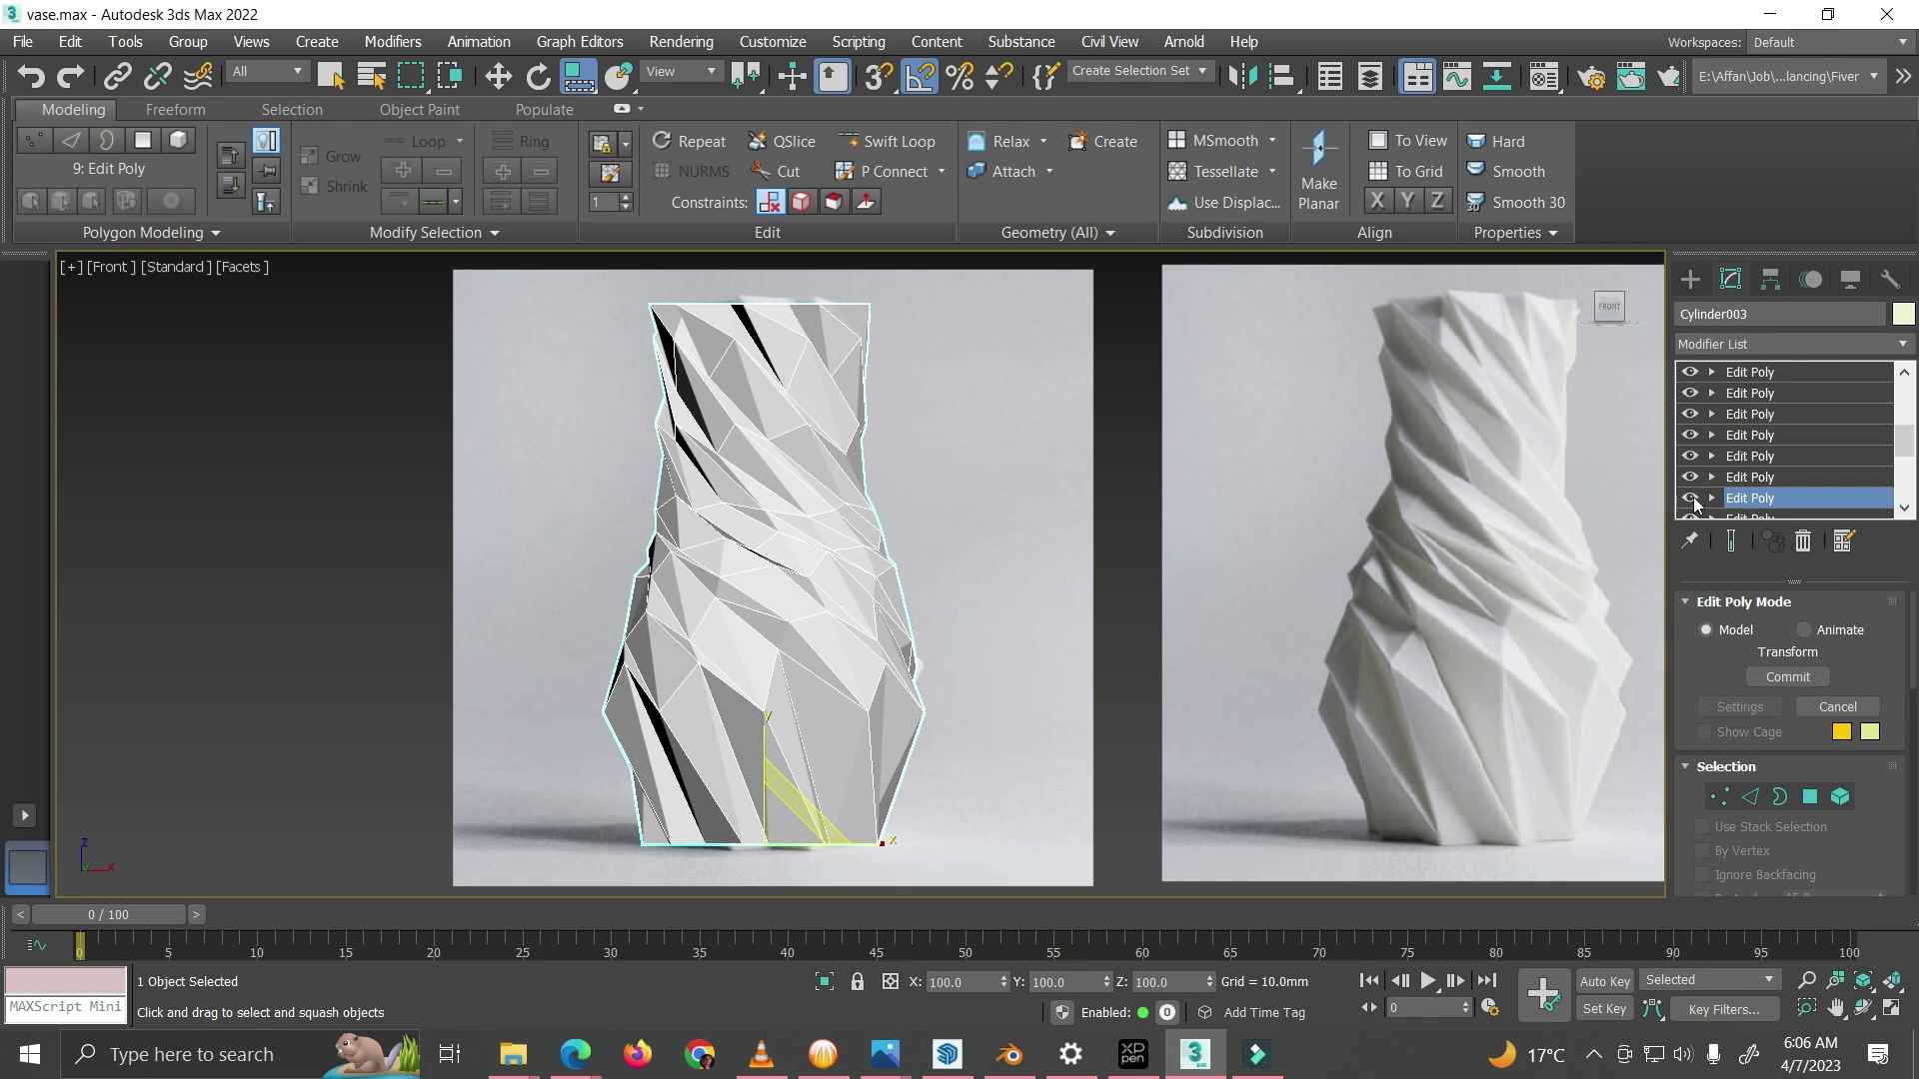
pyautogui.click(1690, 498)
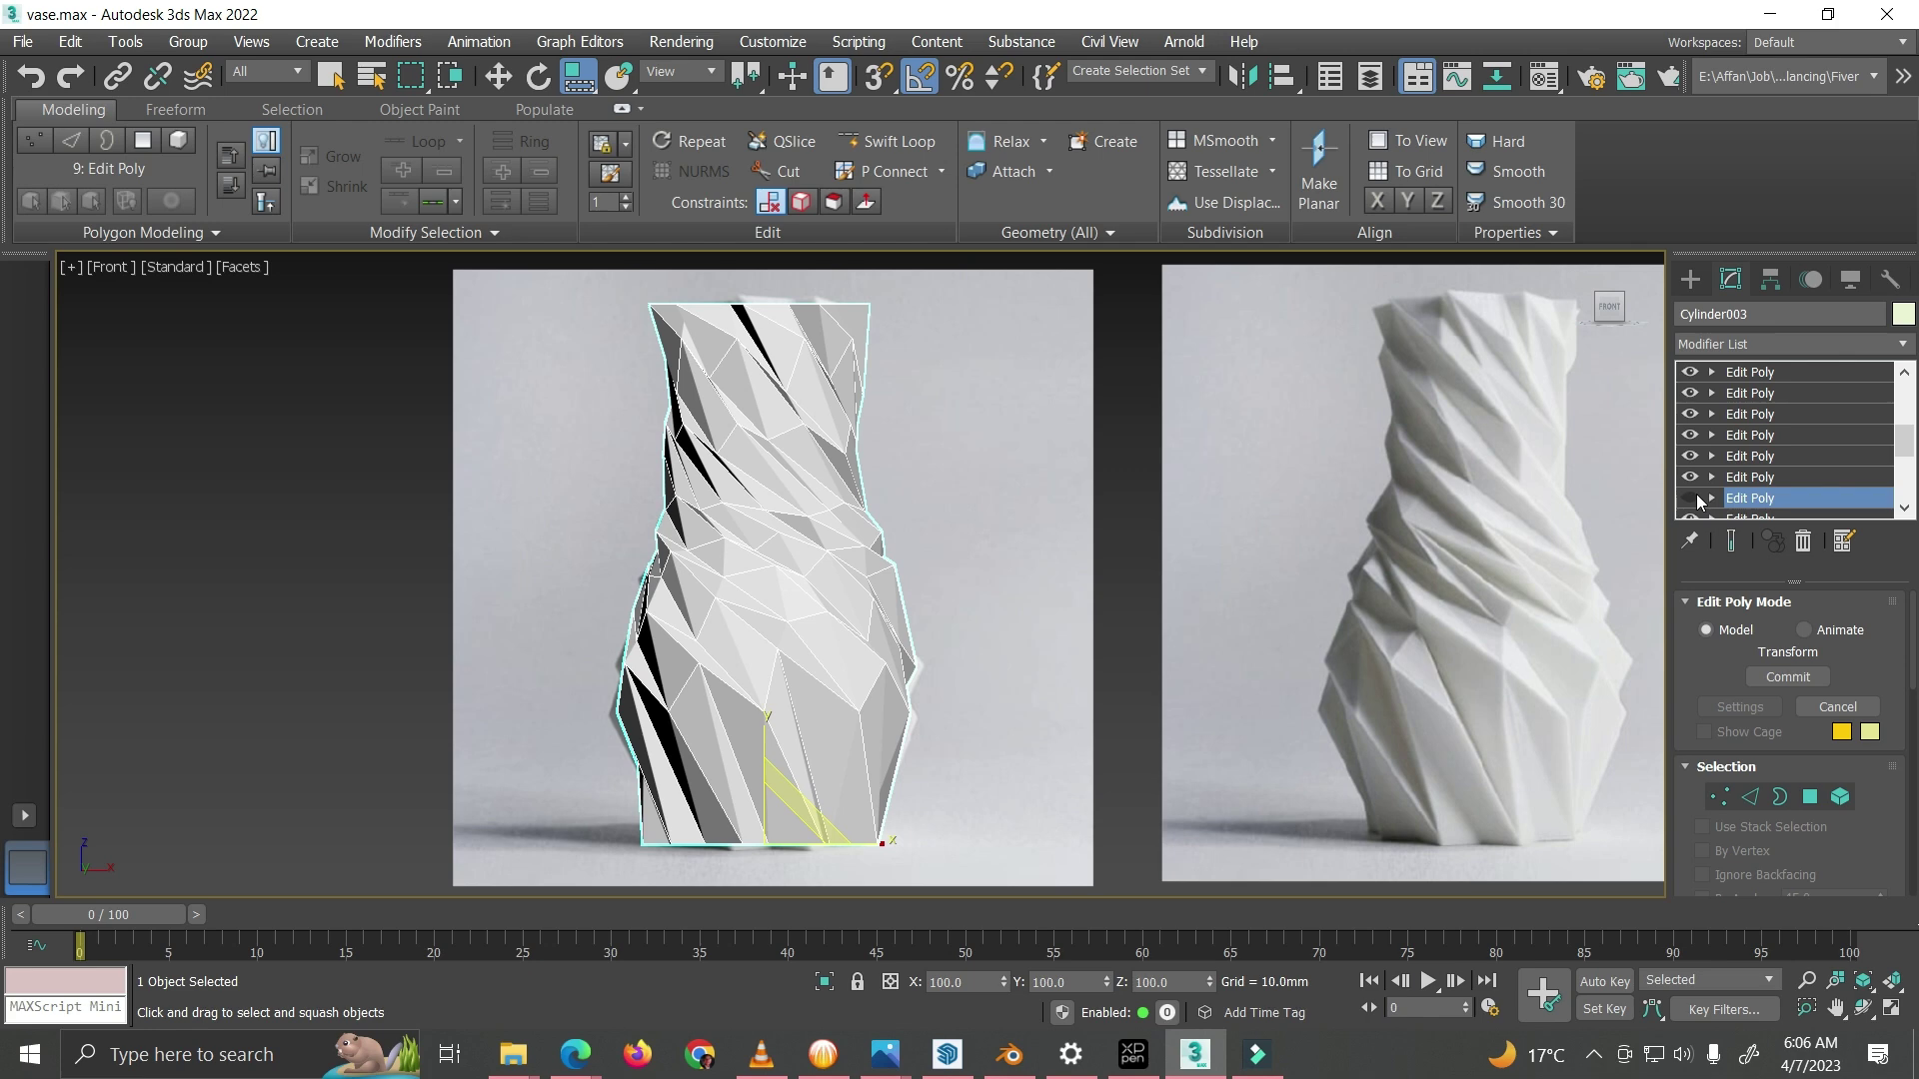
pyautogui.click(1690, 497)
# Step: Show the ninth Edit Poly's selected spiral edges at edge level and toggle the modifier to compare their positions
pyautogui.click(1750, 796)
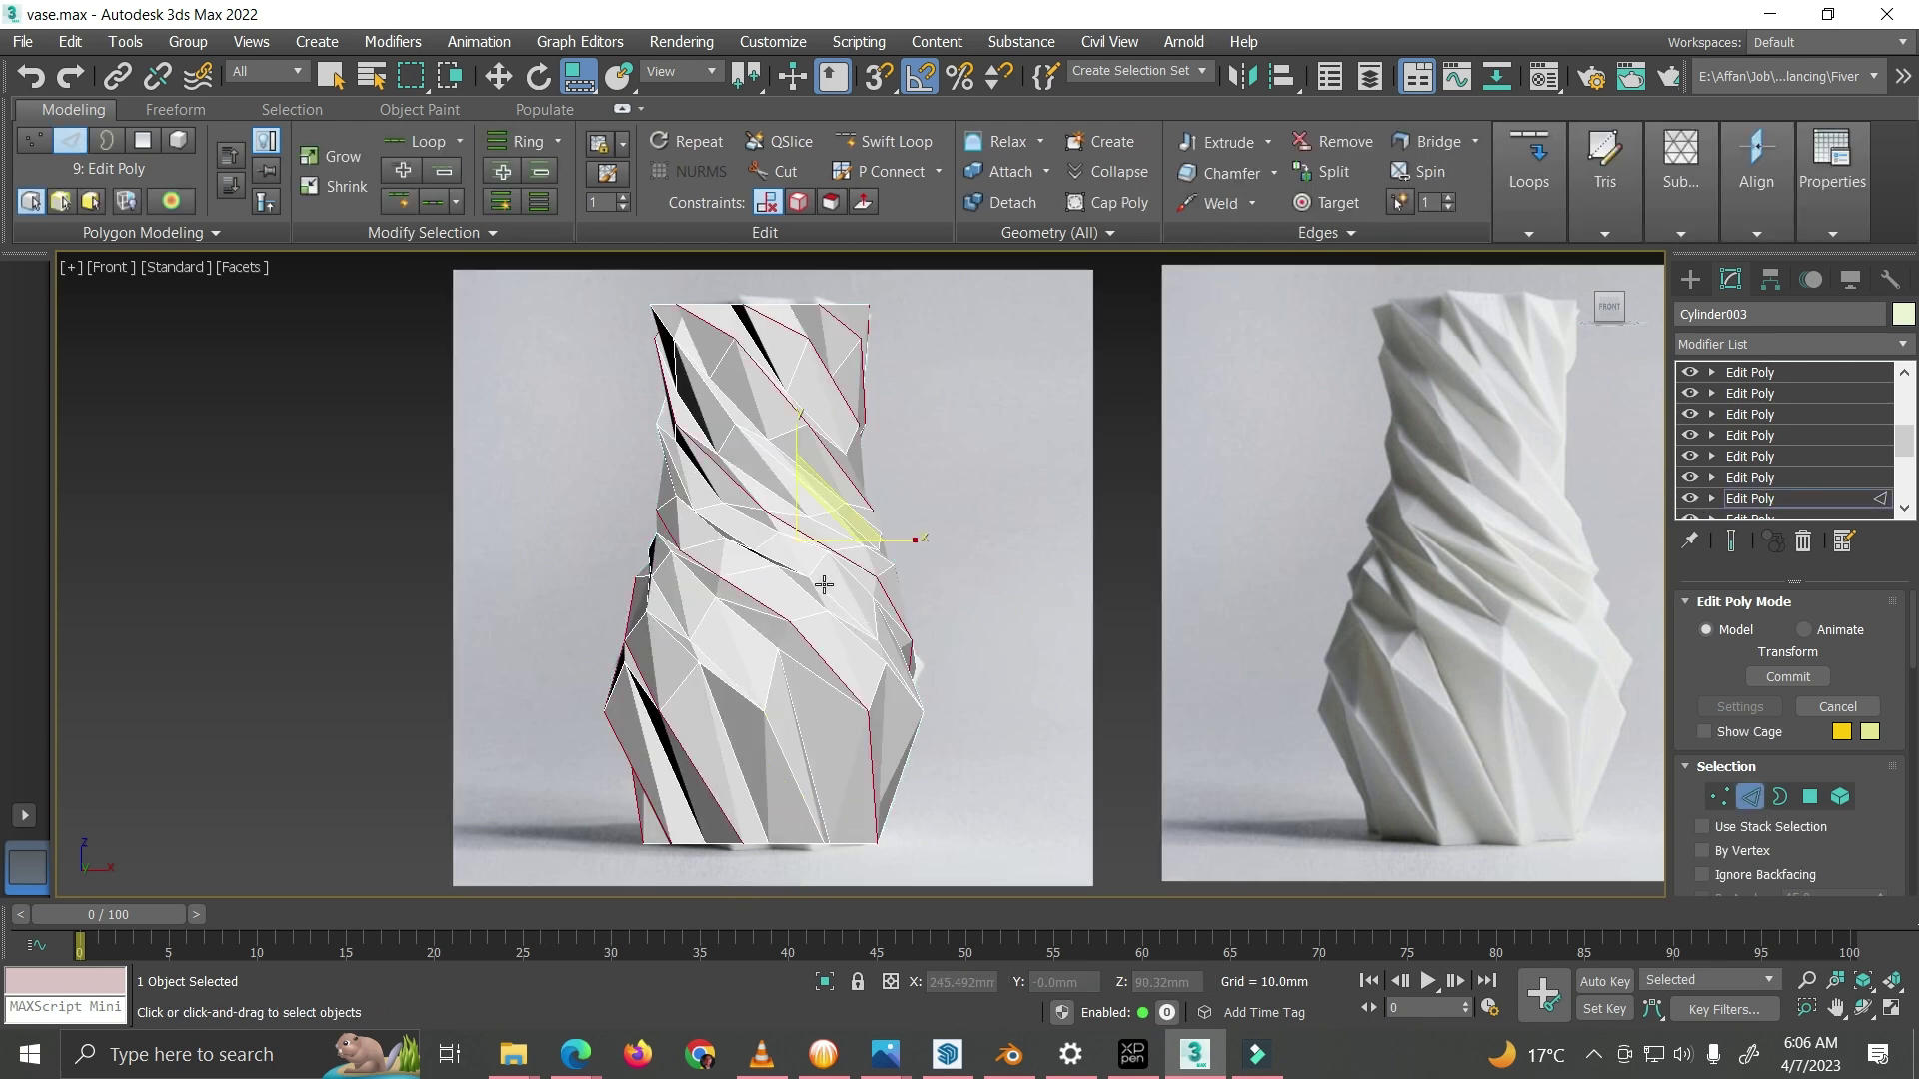
pyautogui.click(1689, 498)
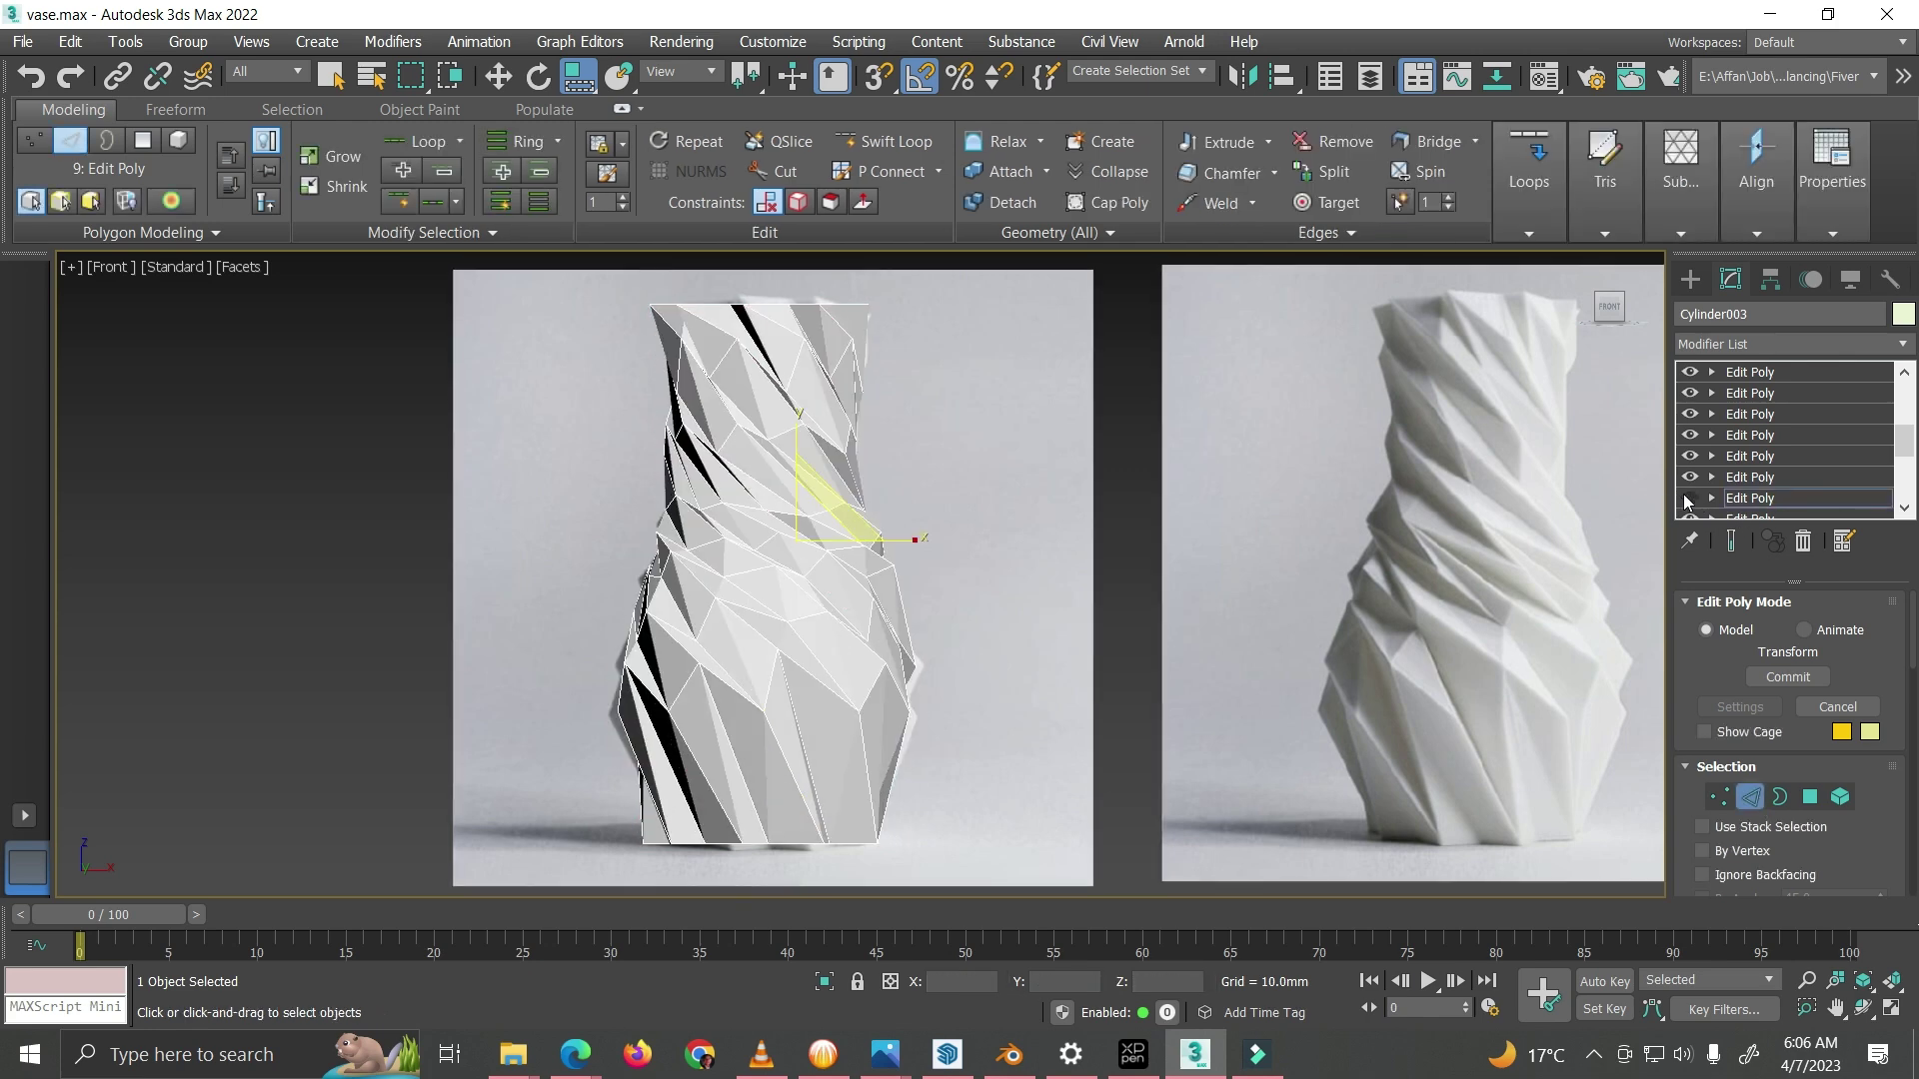
pyautogui.click(1690, 498)
pyautogui.click(1690, 497)
pyautogui.click(1689, 498)
pyautogui.click(1690, 498)
pyautogui.click(1689, 497)
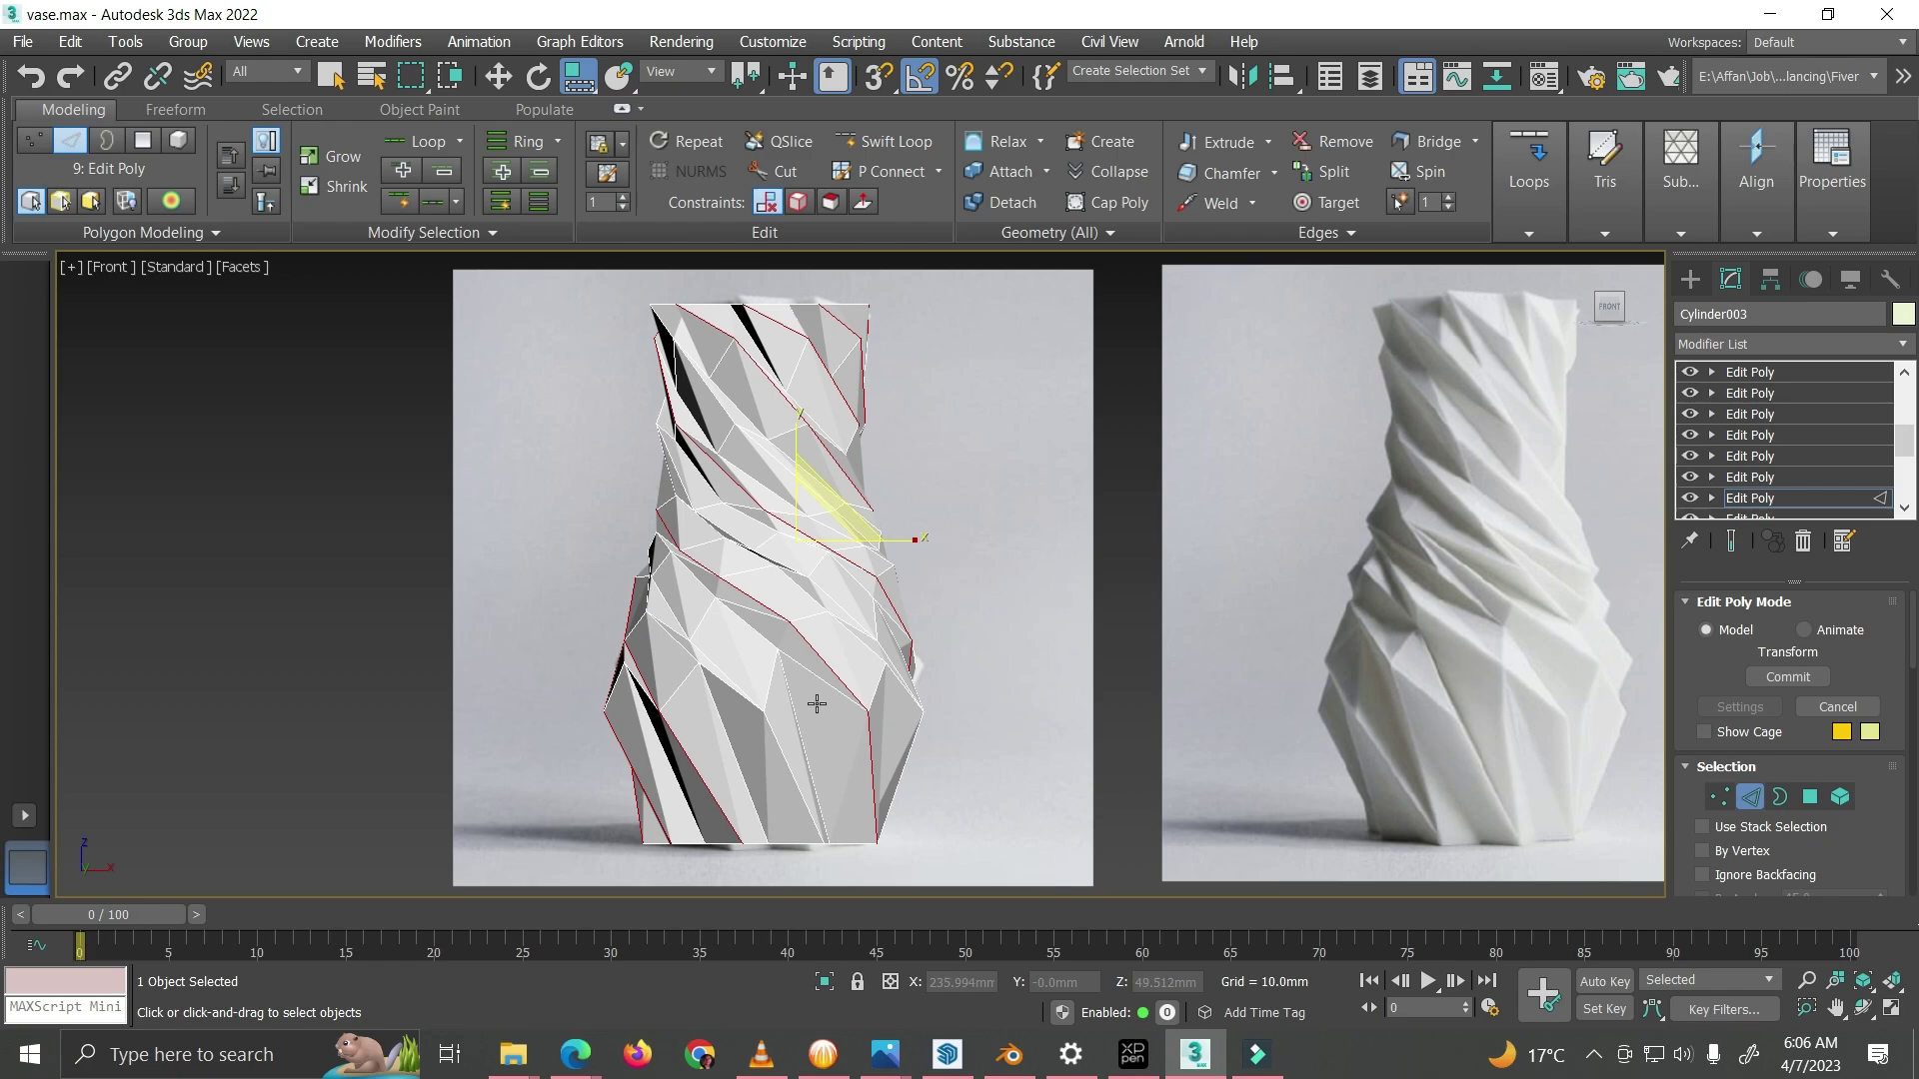
# Step: Inspect the ninth Edit Poly's spiral edges up close from below, comparing the lower body with the modifier off and on
pyautogui.scroll(2, 809, 682)
pyautogui.keyDown('alt'); pyautogui.moveTo(810, 666); pyautogui.dragTo(859, 430, button='middle'); pyautogui.keyUp('alt')
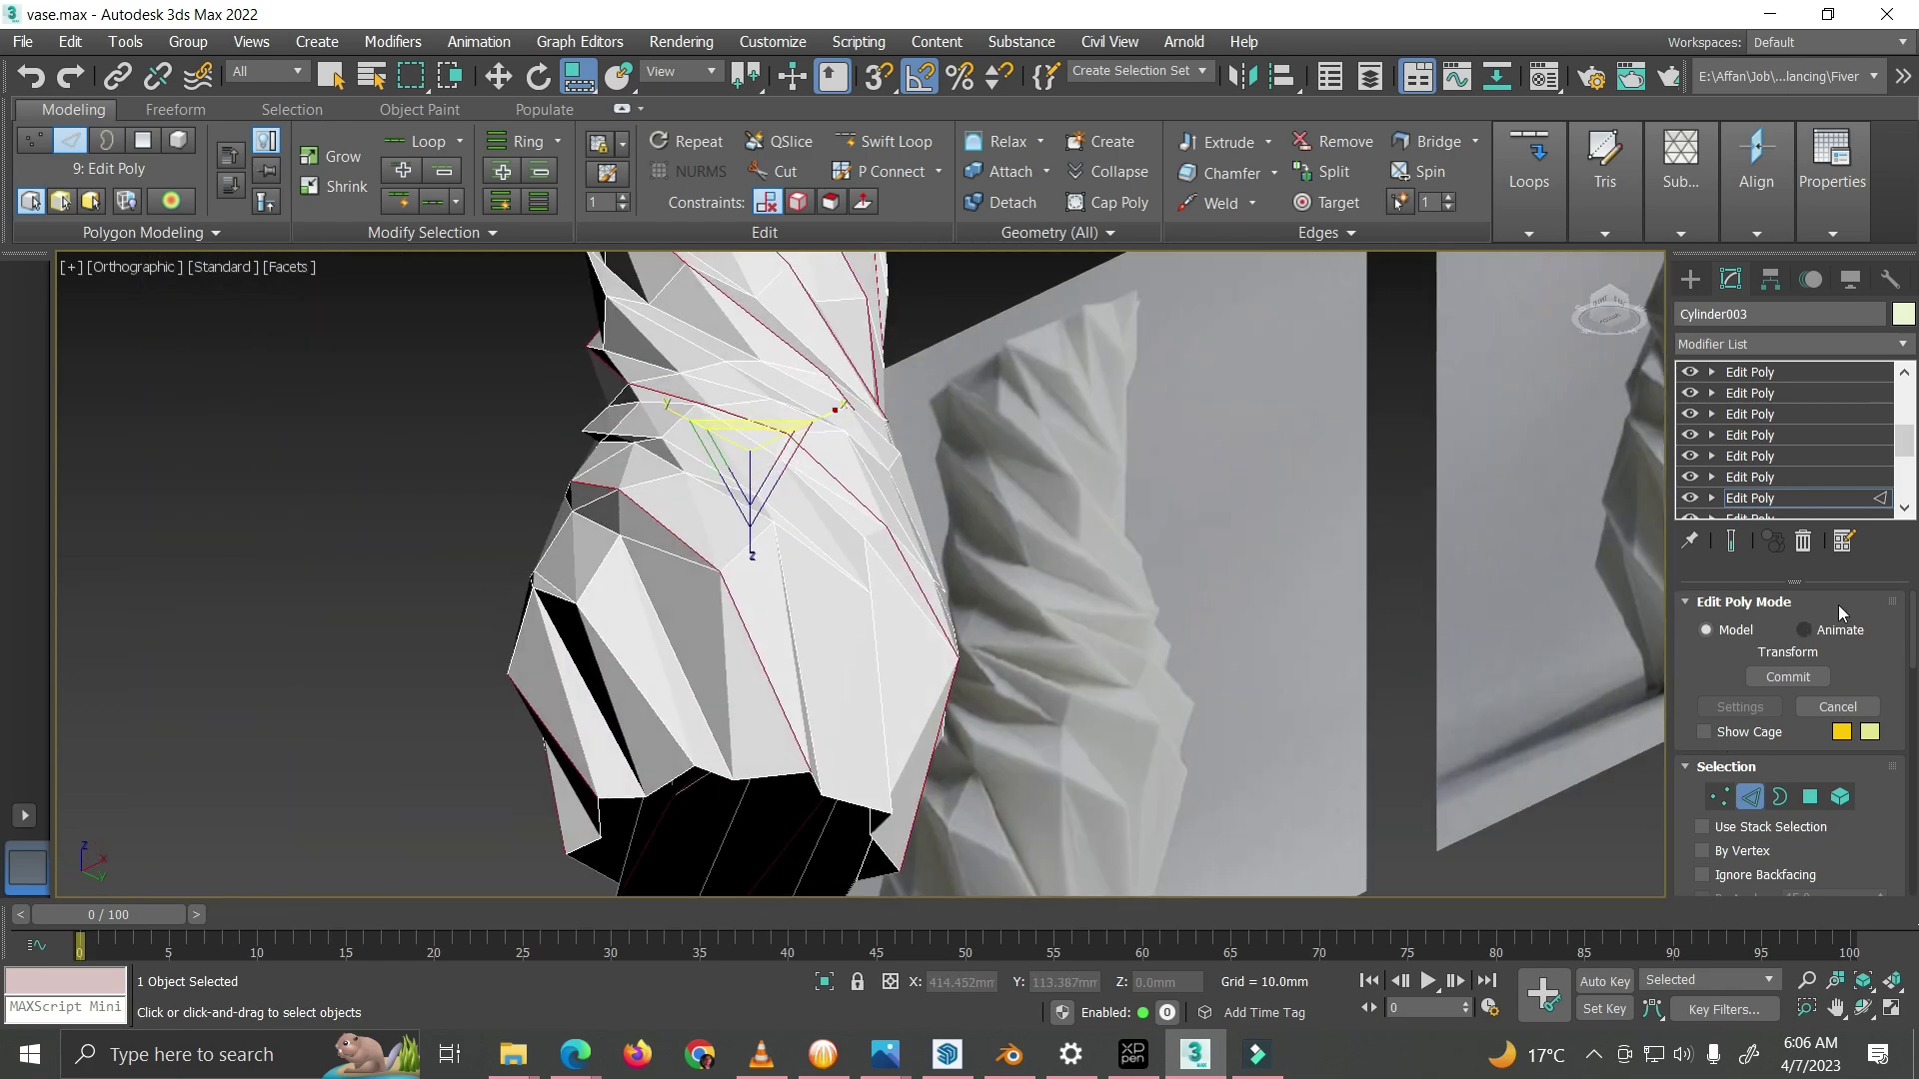
pyautogui.click(1690, 496)
pyautogui.click(1690, 497)
pyautogui.doubleClick(1689, 497)
pyautogui.click(1690, 497)
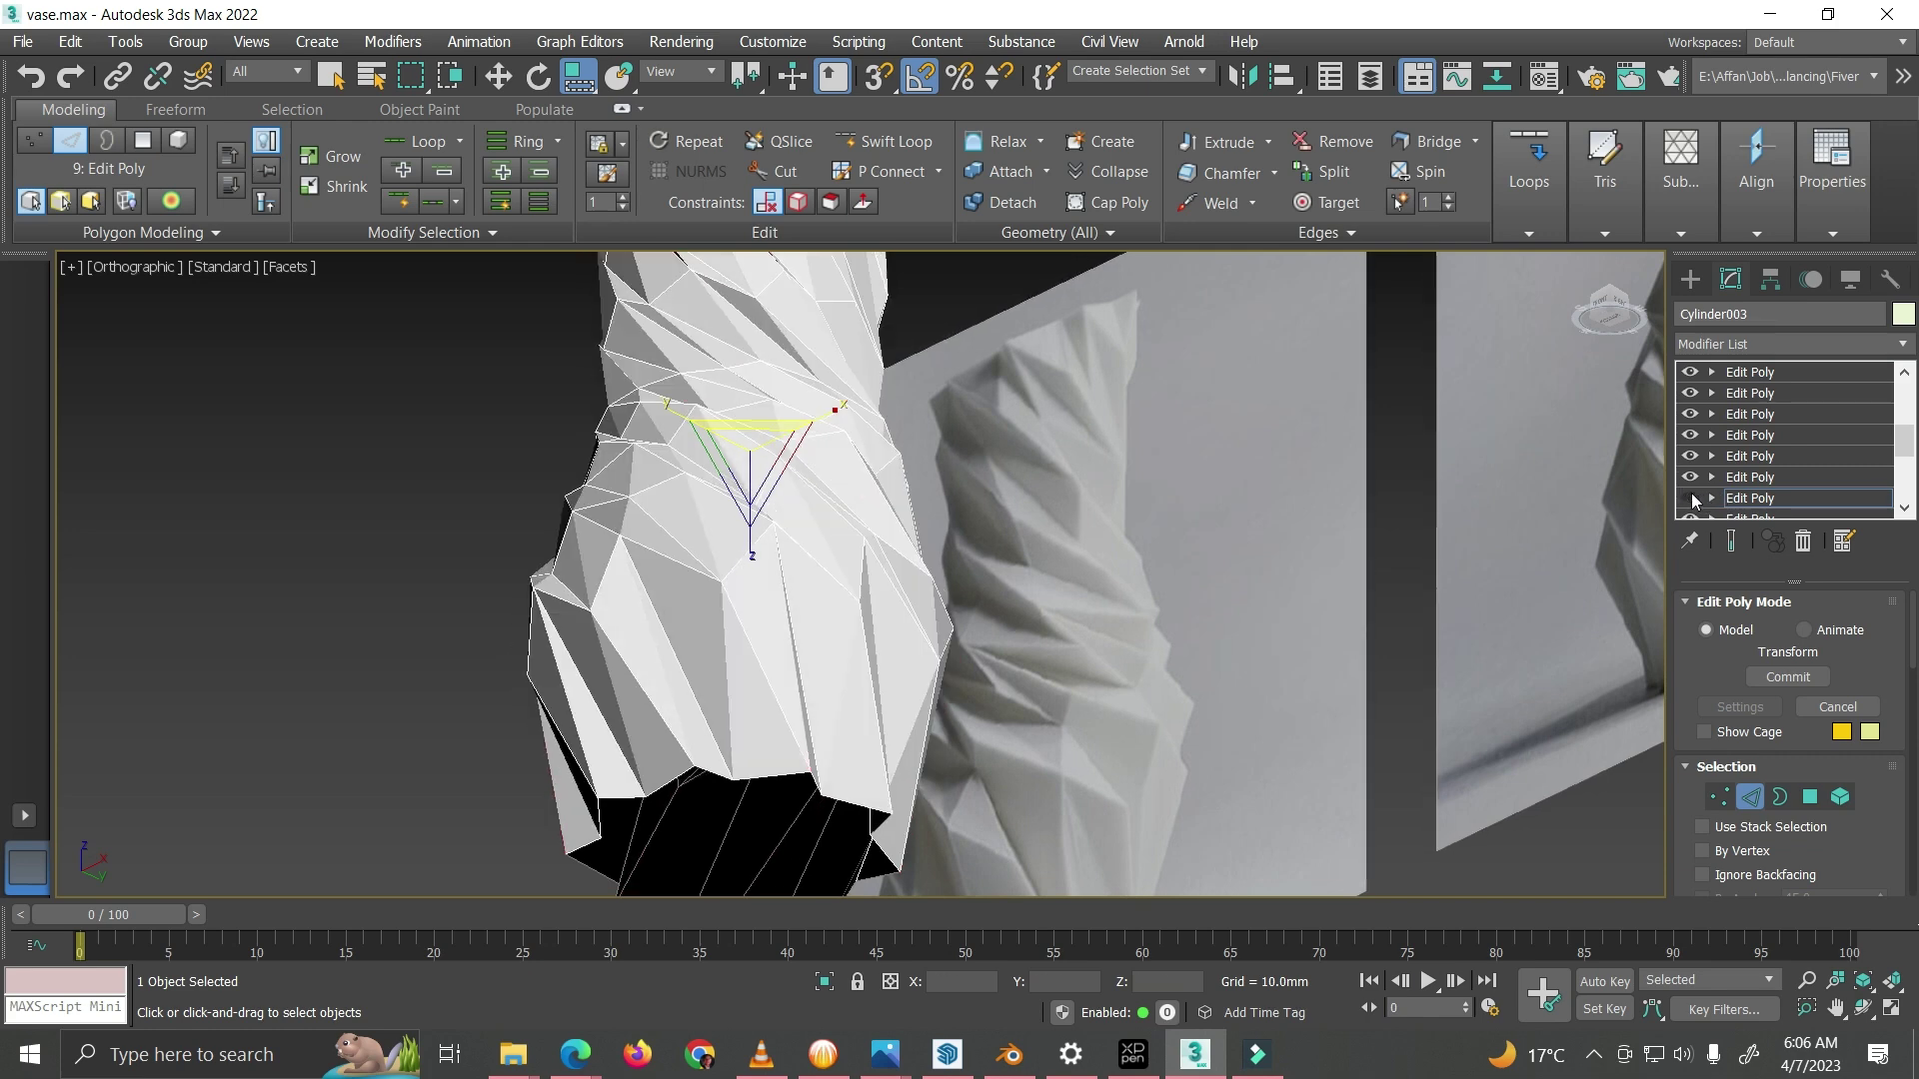
pyautogui.click(1690, 497)
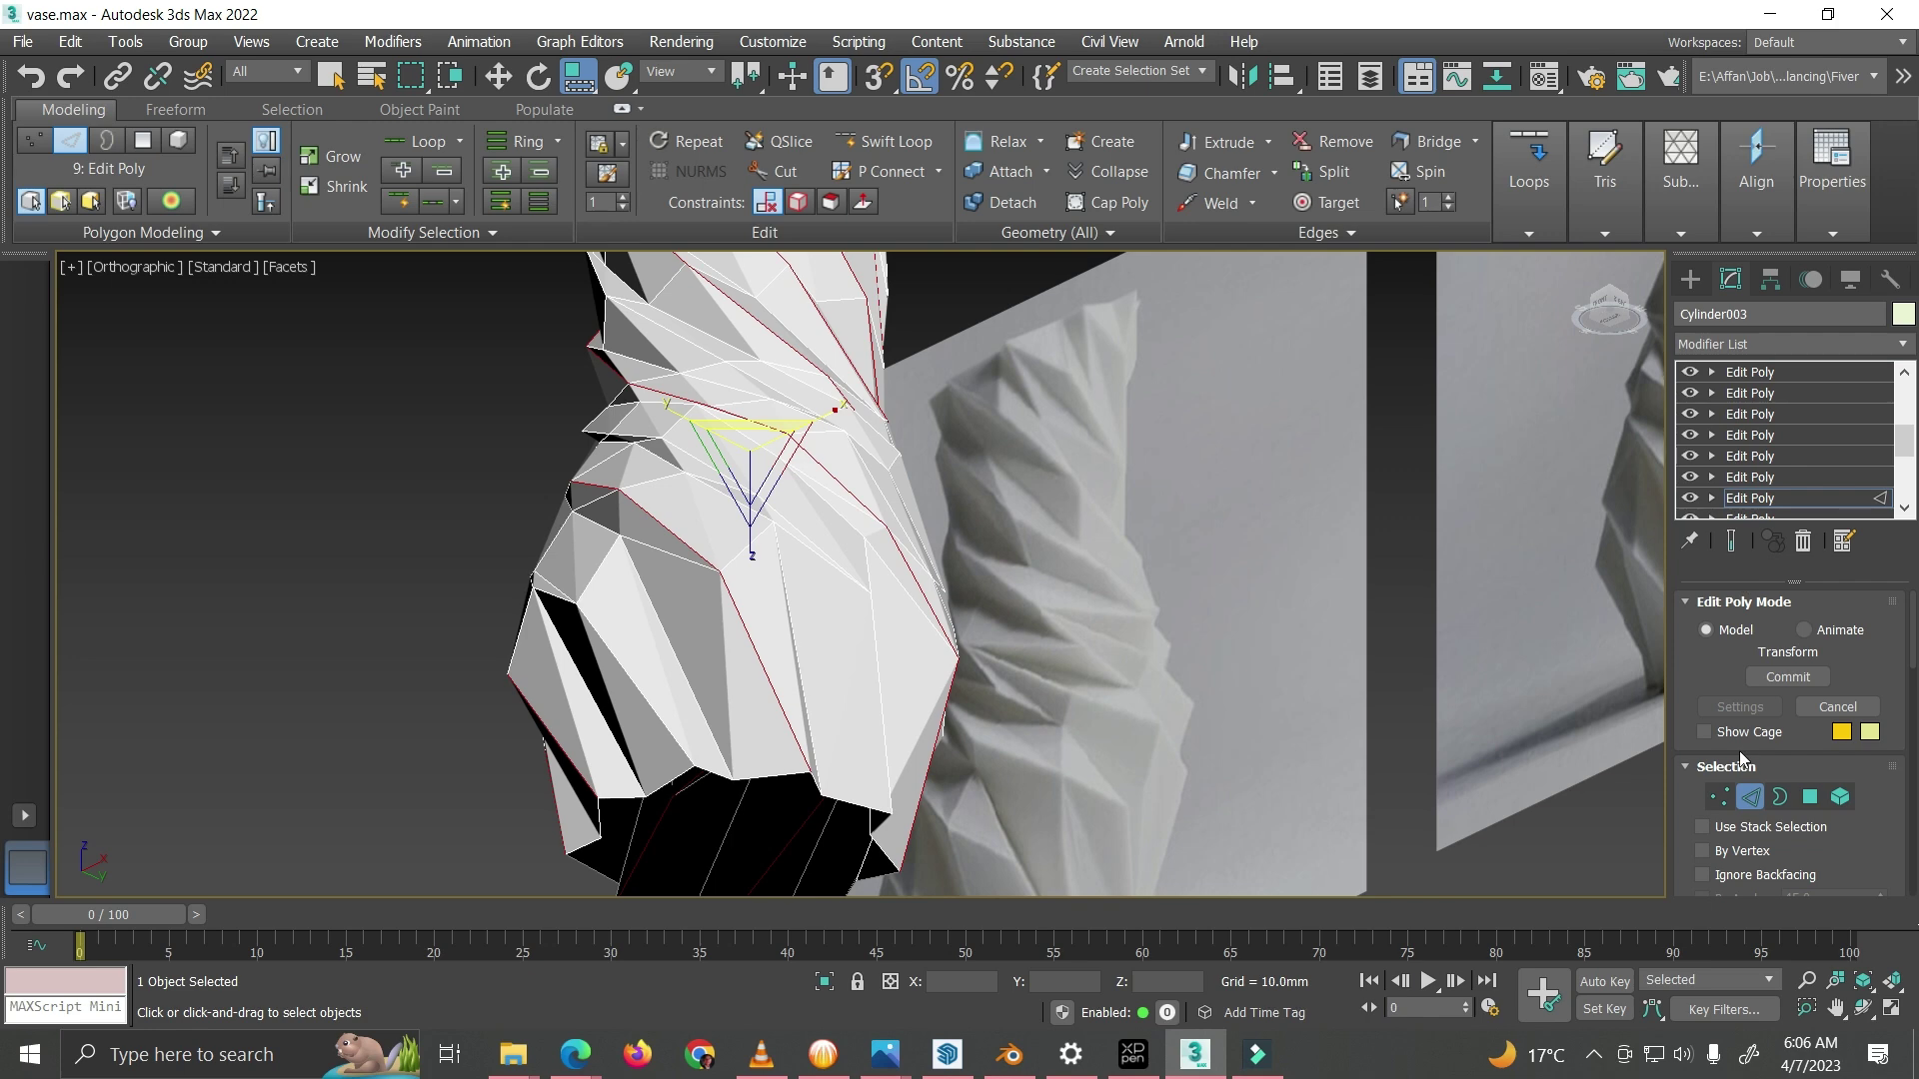
# Step: Go to the tenth Edit Poly modifier, accepting the topology warning, and show the whole vase beside the reference images
pyautogui.click(1749, 476)
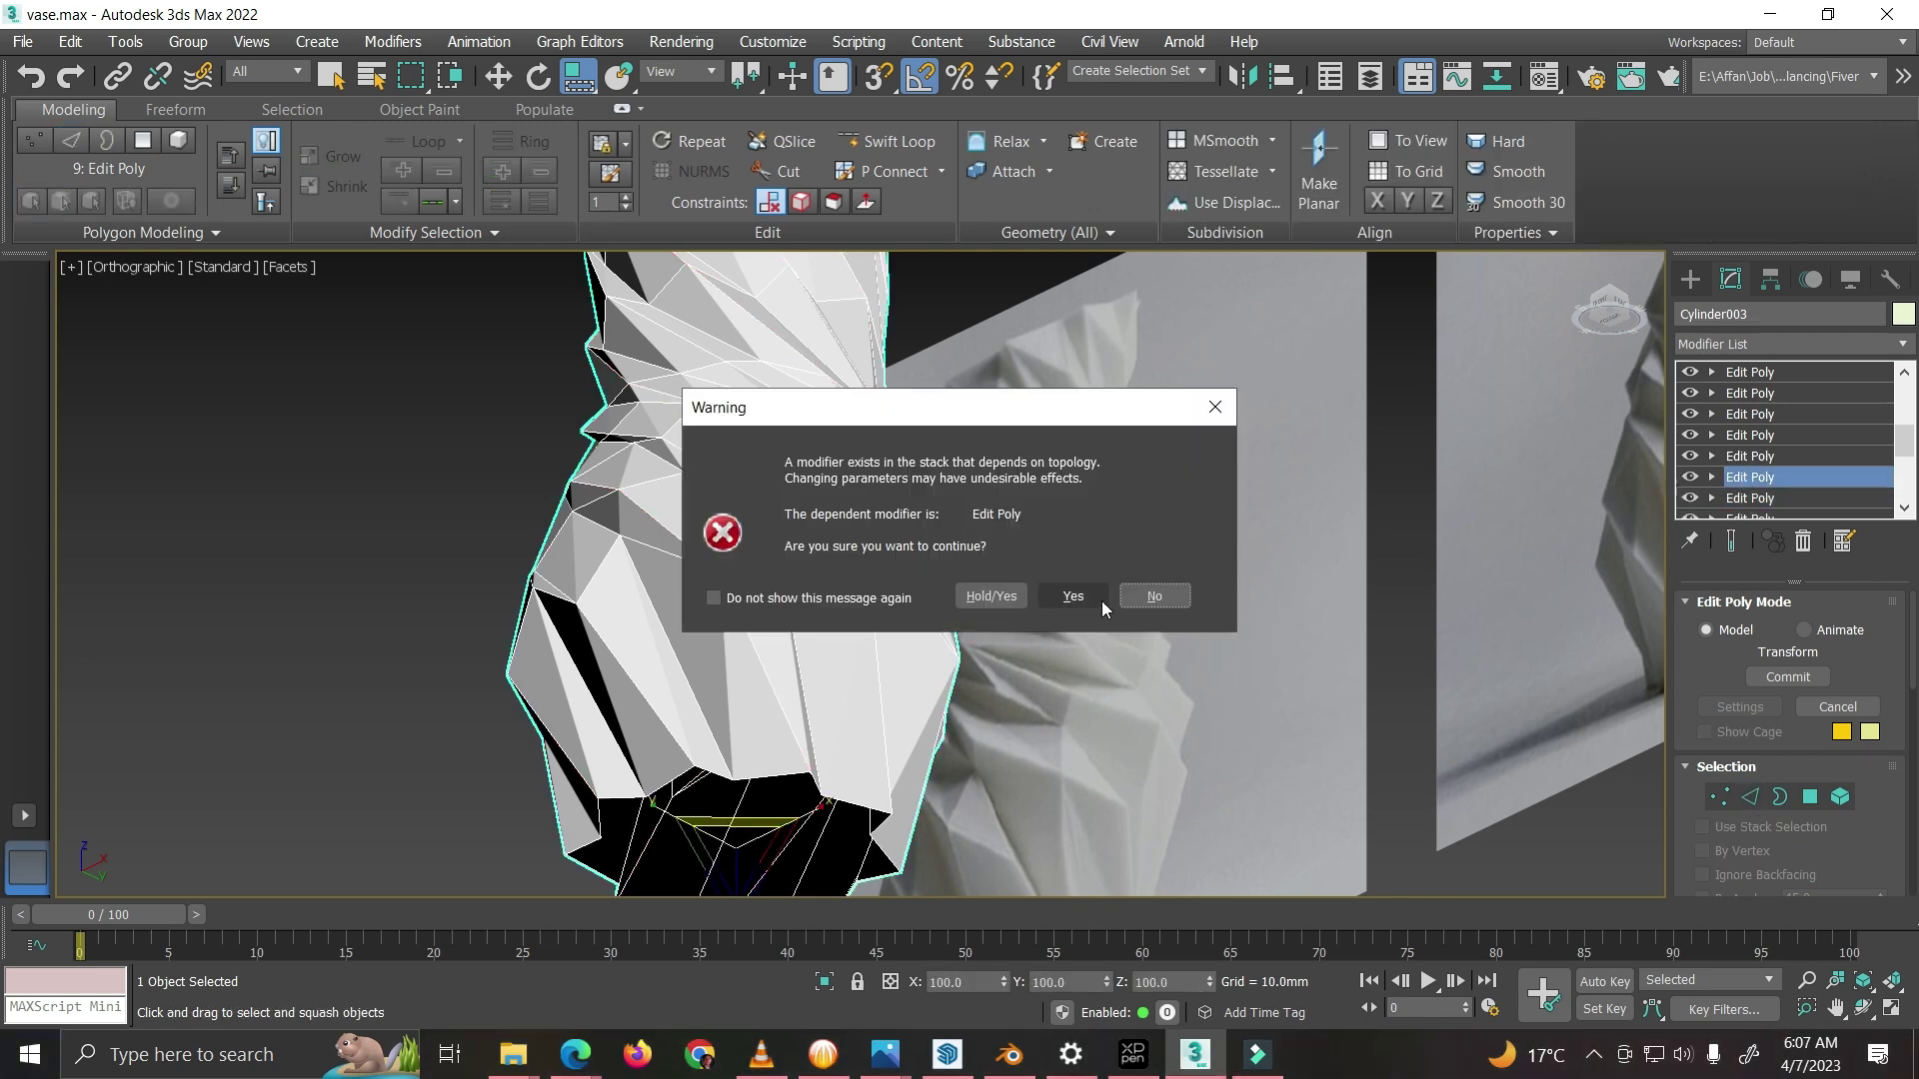
pyautogui.click(1099, 599)
pyautogui.scroll(-5, 665, 550)
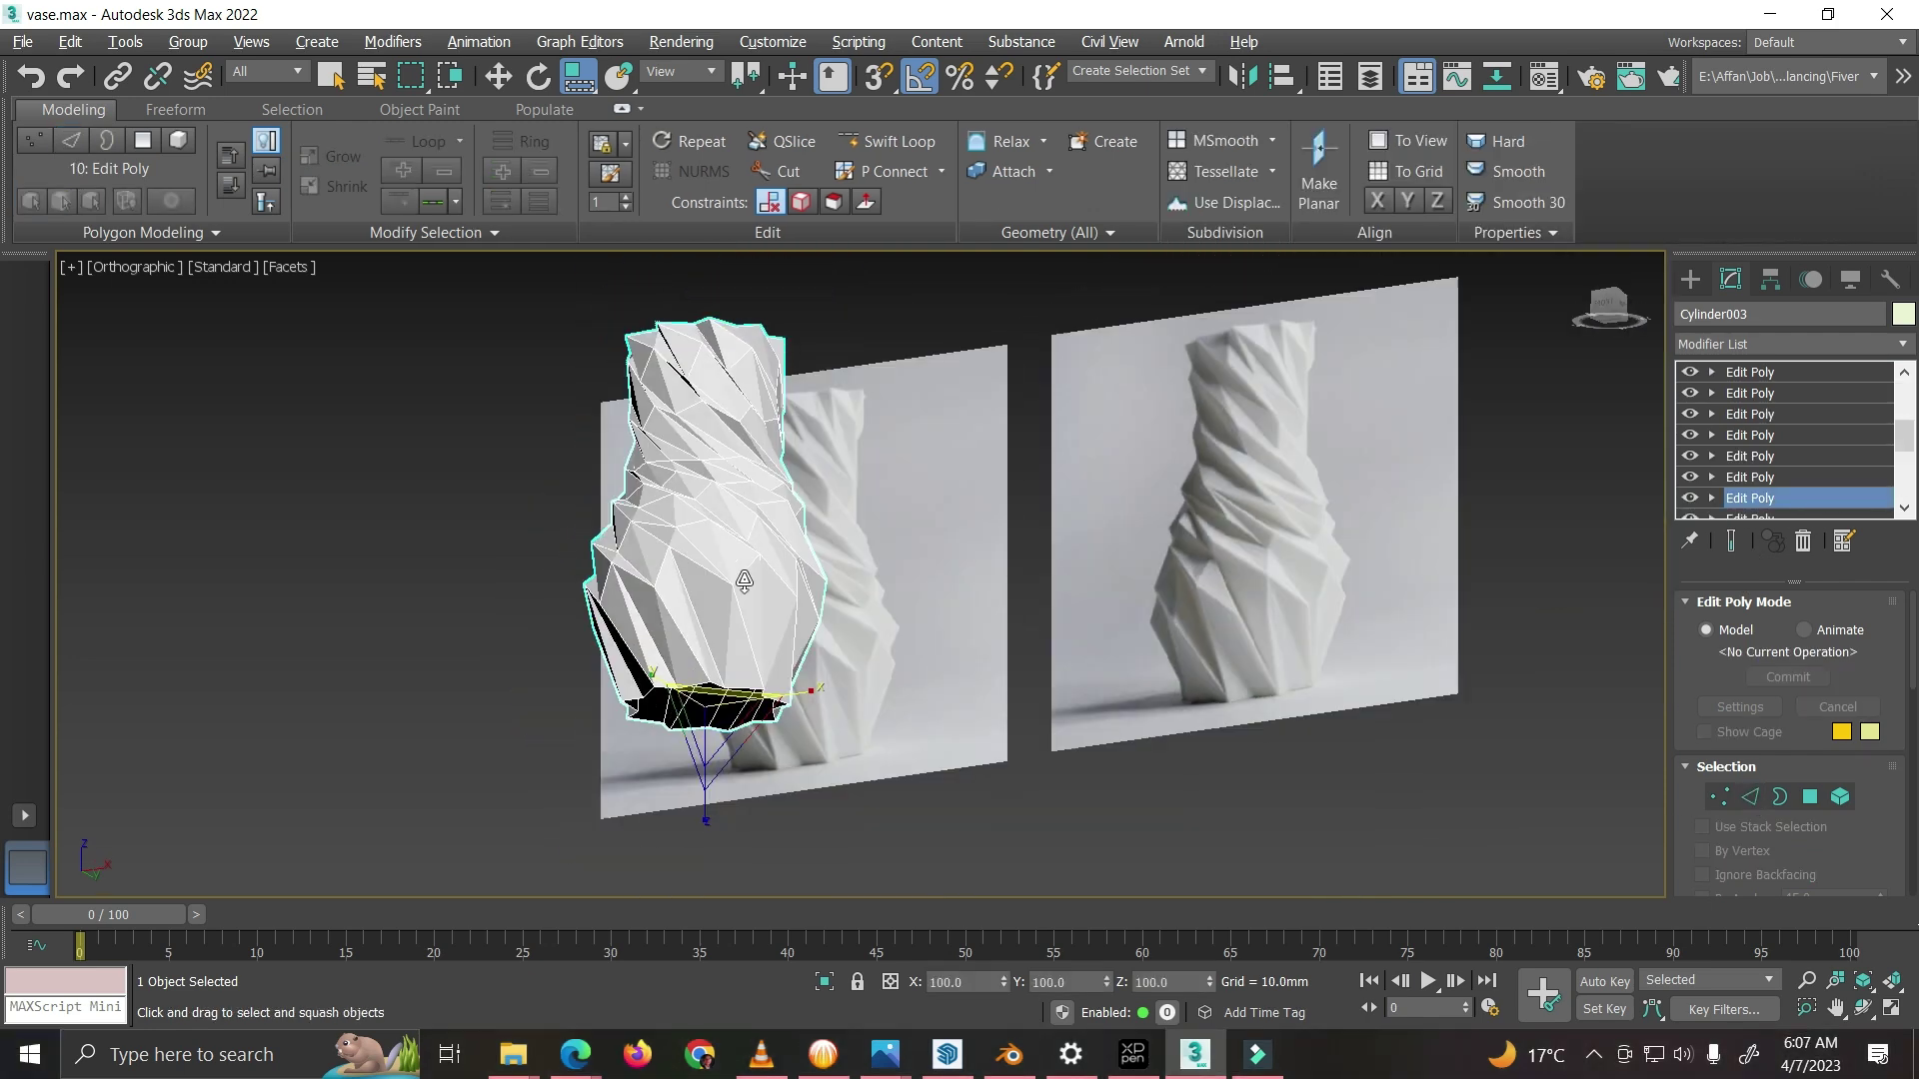
# Step: Show the tenth Edit Poly's selected spiral edges at edge level and compare the lower body with the modifier off and on
pyautogui.keyDown('alt'); pyautogui.moveTo(744, 581); pyautogui.dragTo(790, 623, button='middle'); pyautogui.keyUp('alt')
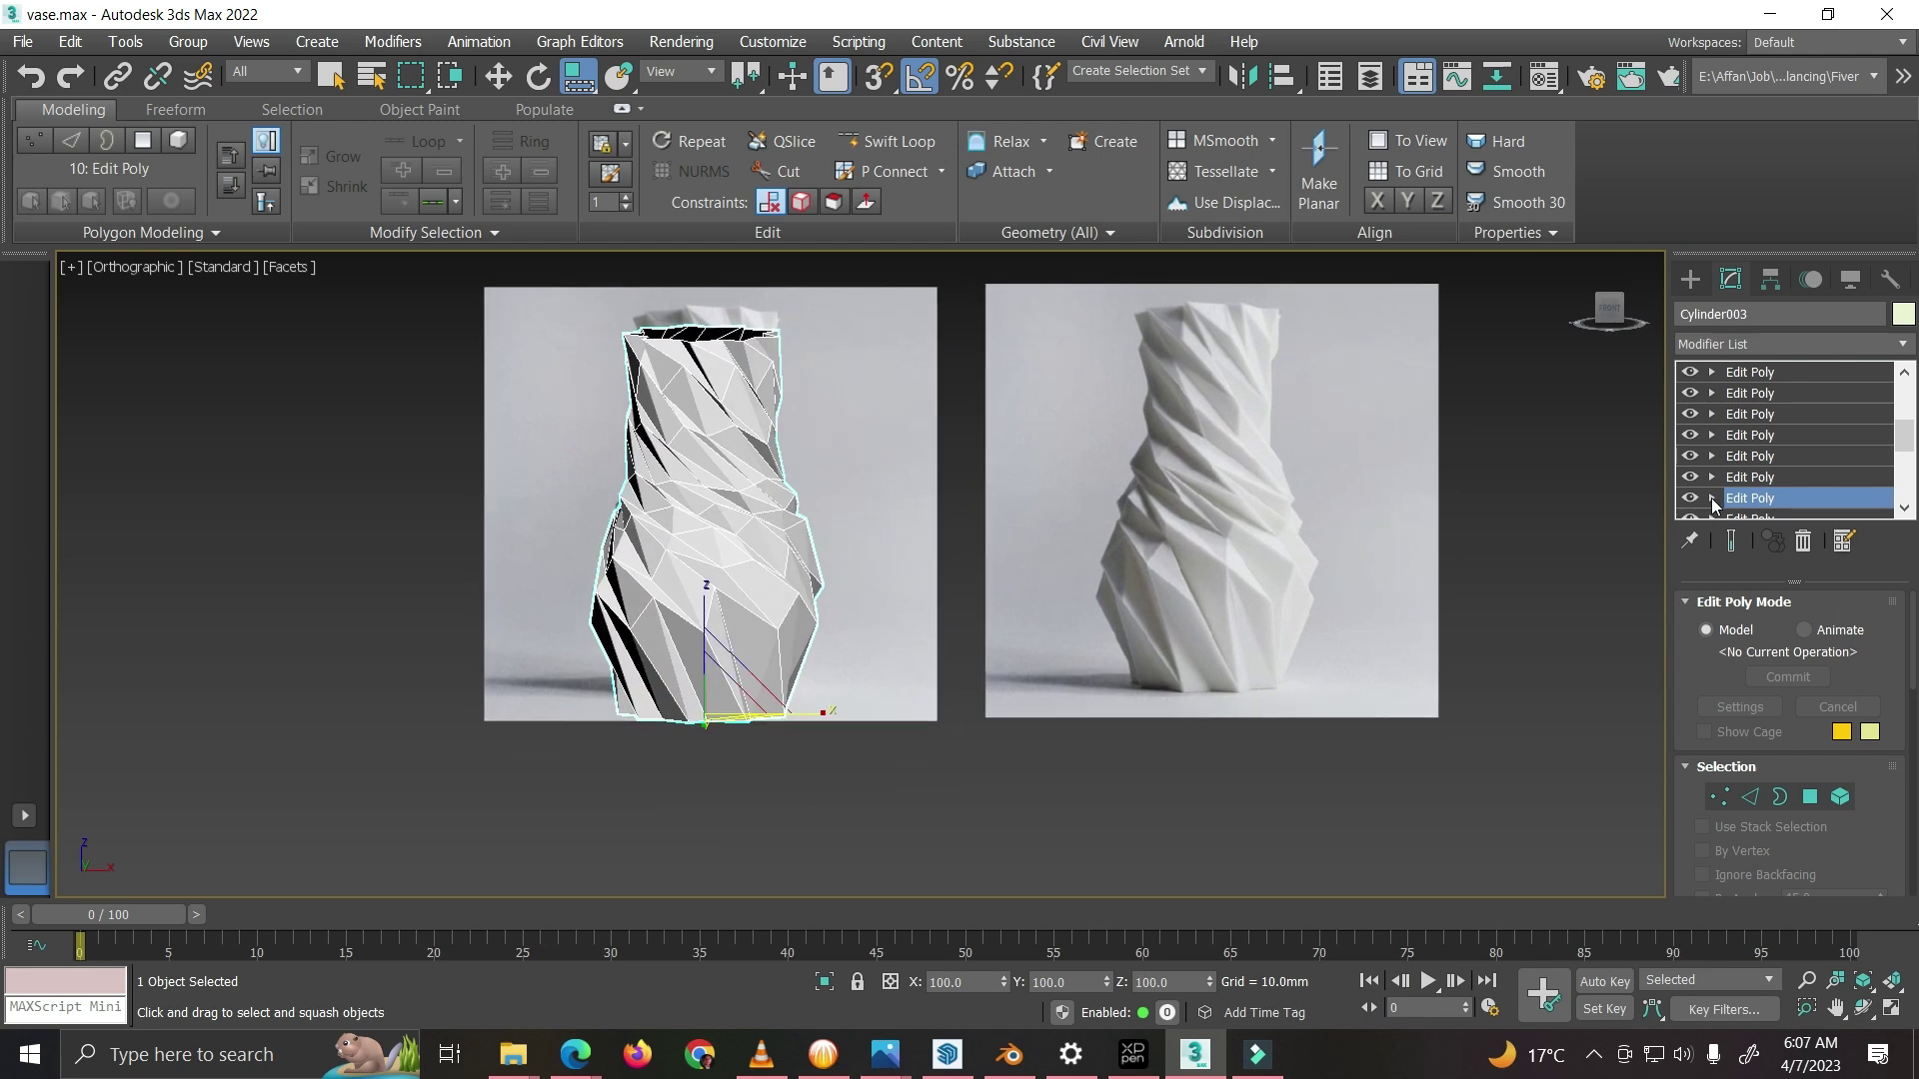
pyautogui.click(1749, 797)
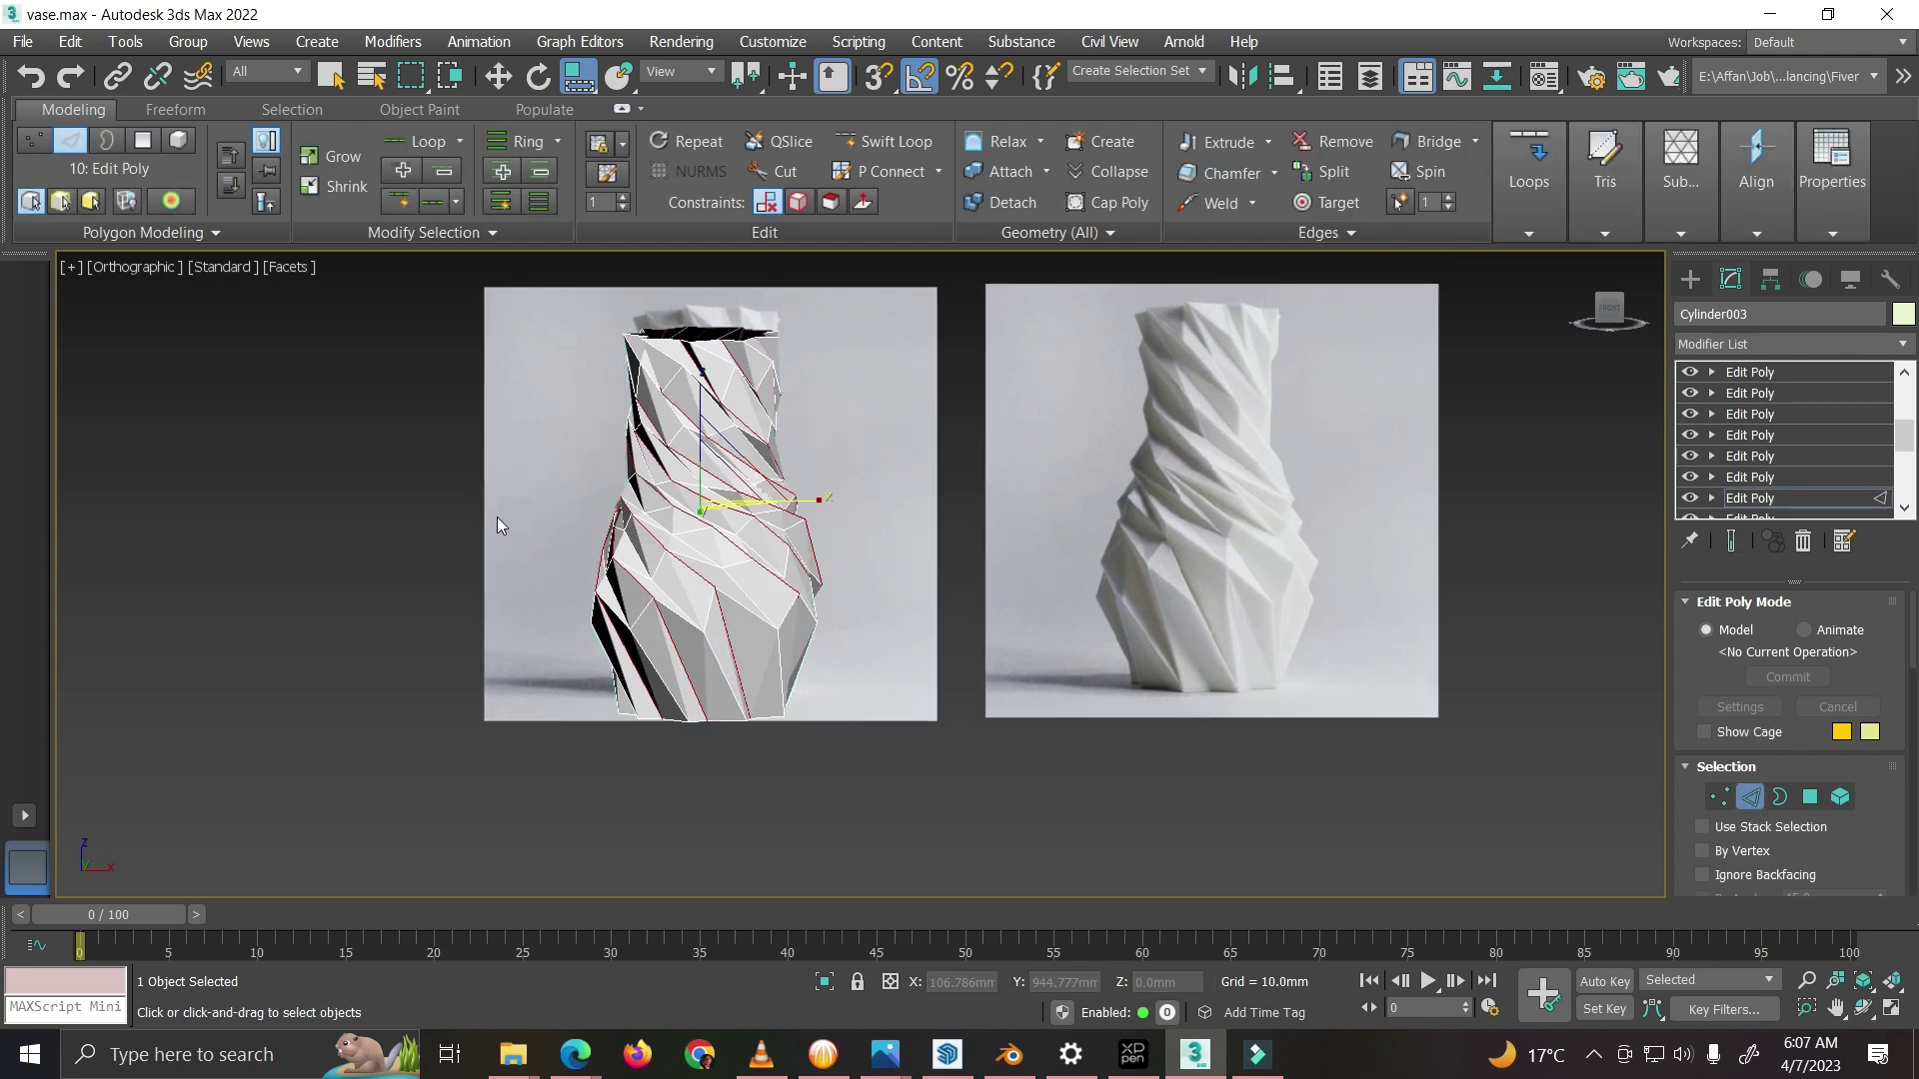
pyautogui.scroll(4, 691, 552)
pyautogui.click(1689, 498)
pyautogui.click(1688, 497)
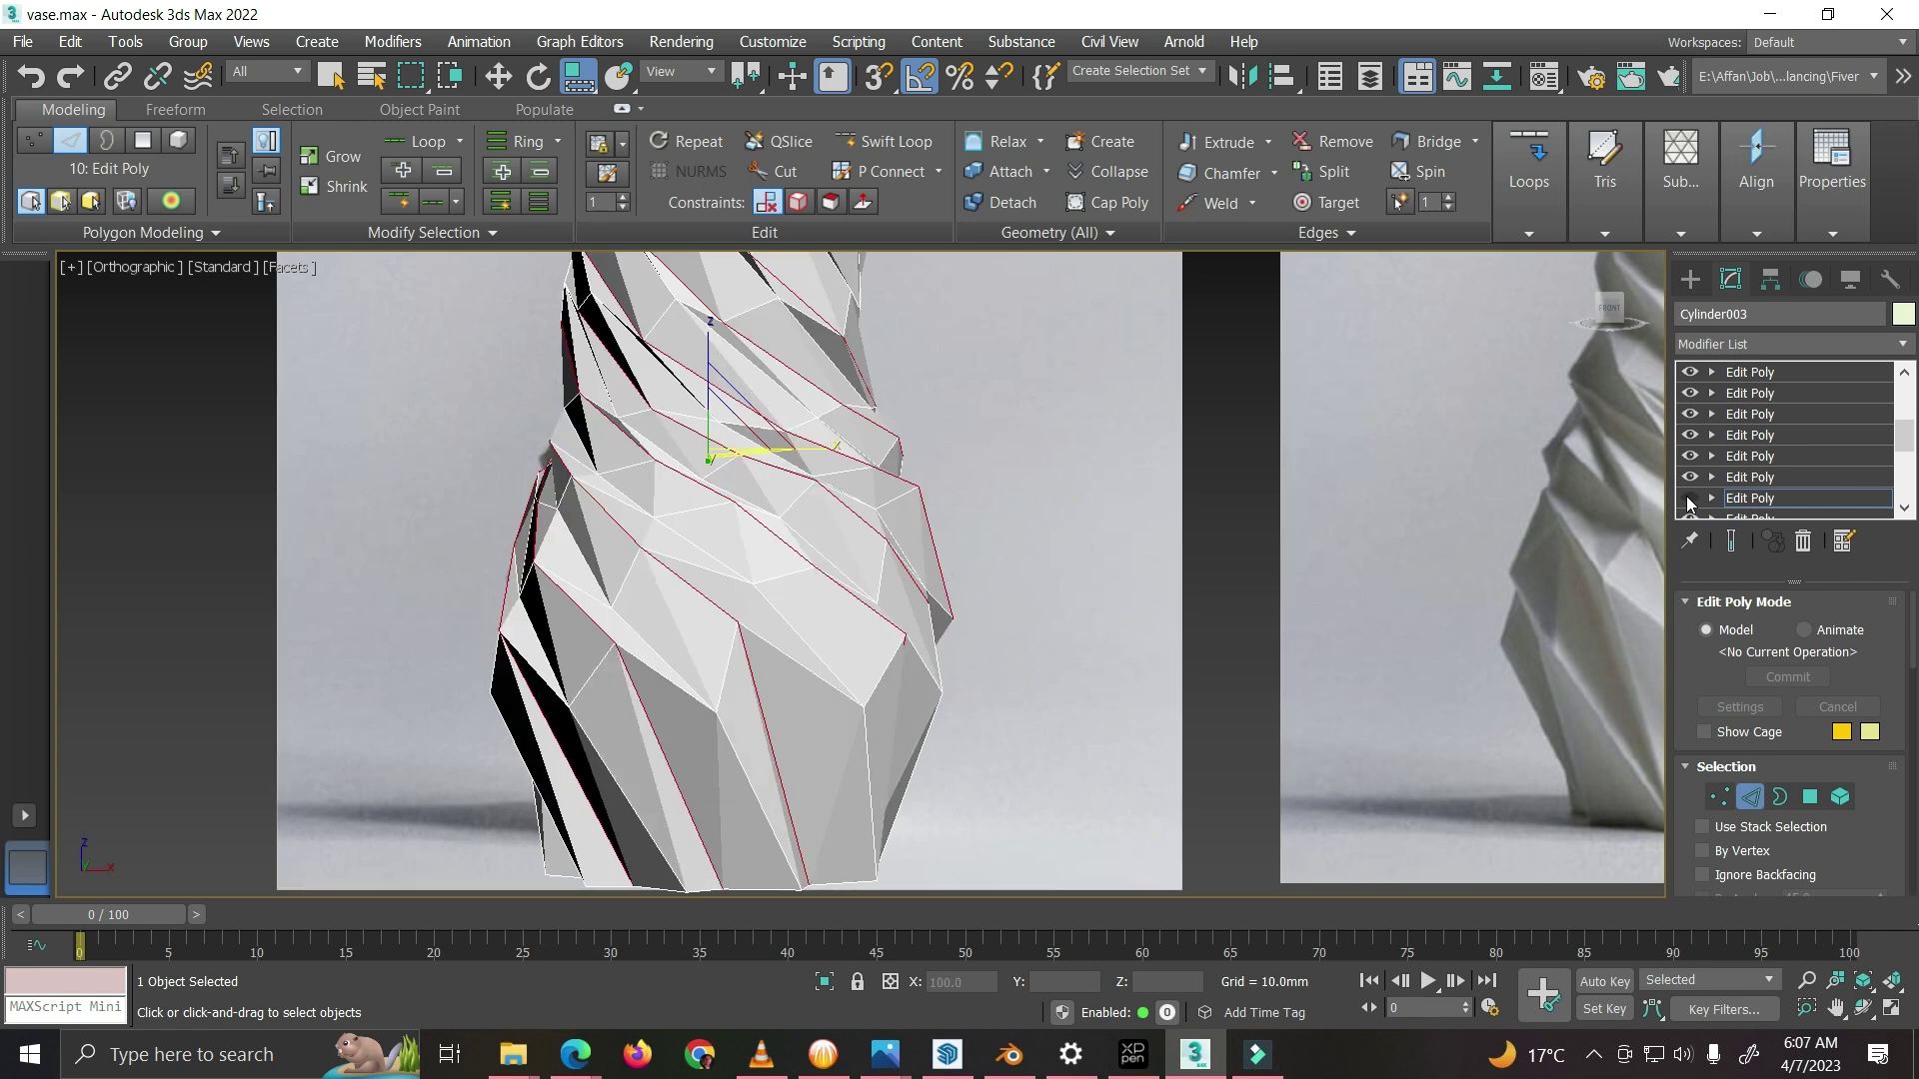
pyautogui.click(1688, 497)
pyautogui.click(1688, 498)
pyautogui.click(1688, 498)
pyautogui.click(1689, 498)
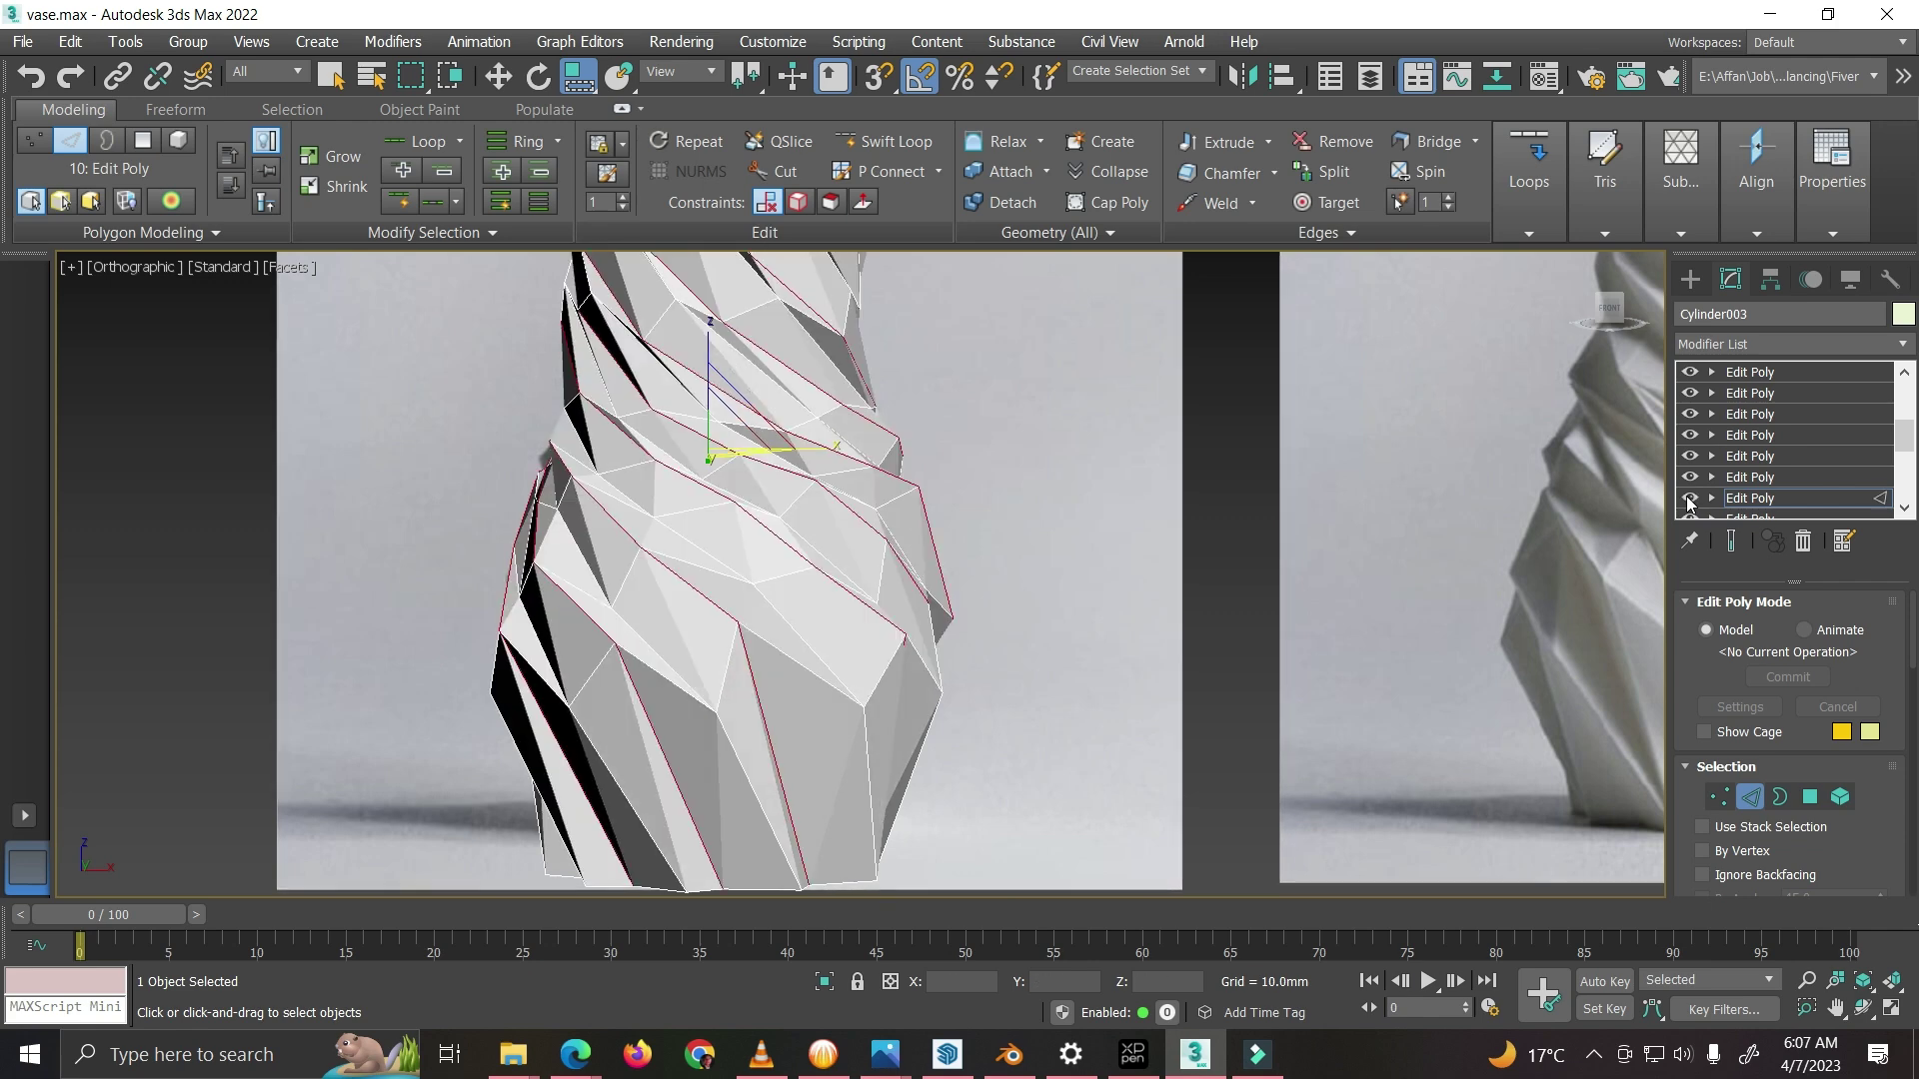
pyautogui.click(1689, 498)
pyautogui.click(1689, 498)
# Step: Review the tenth Edit Poly's selected edges on the whole vase beside the reference images and leave edge level
pyautogui.scroll(-5, 789, 599)
pyautogui.moveTo(810, 589); pyautogui.dragTo(772, 631, button='middle')
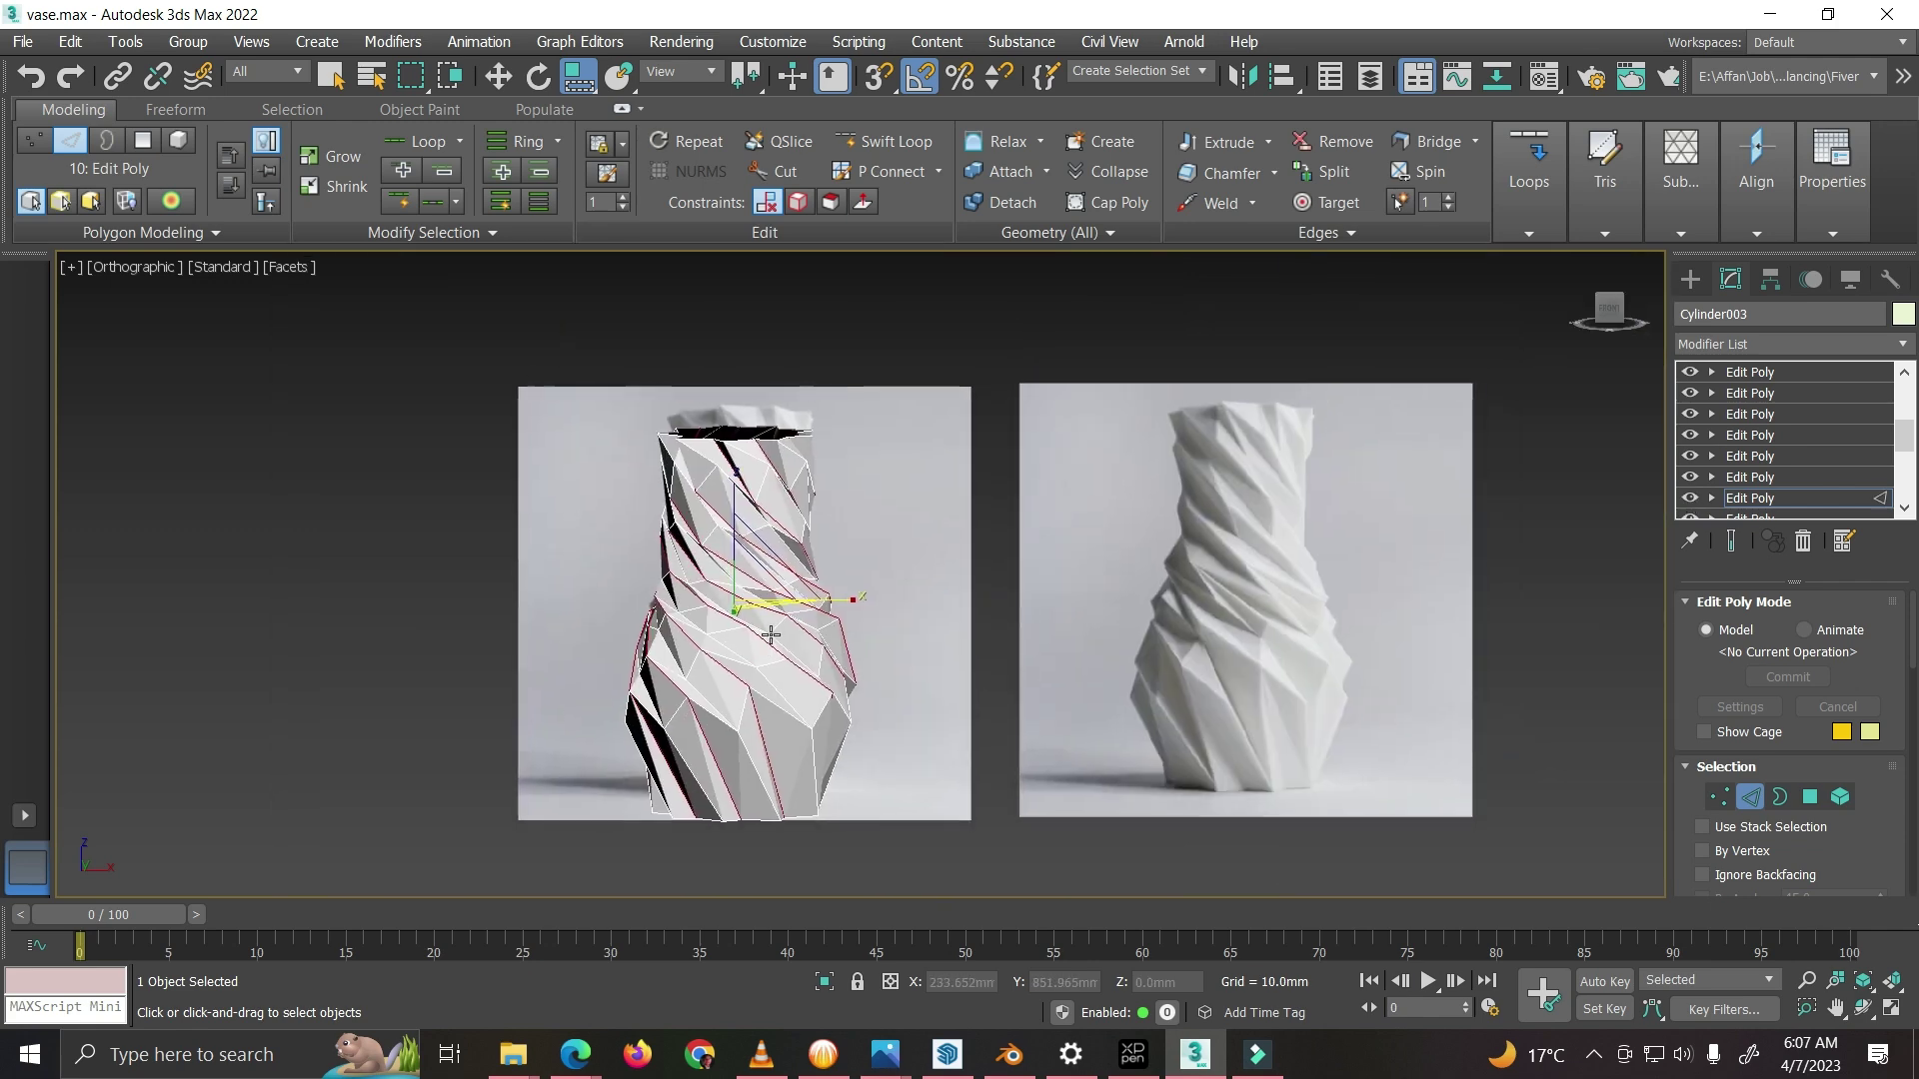
pyautogui.scroll(2, 800, 595)
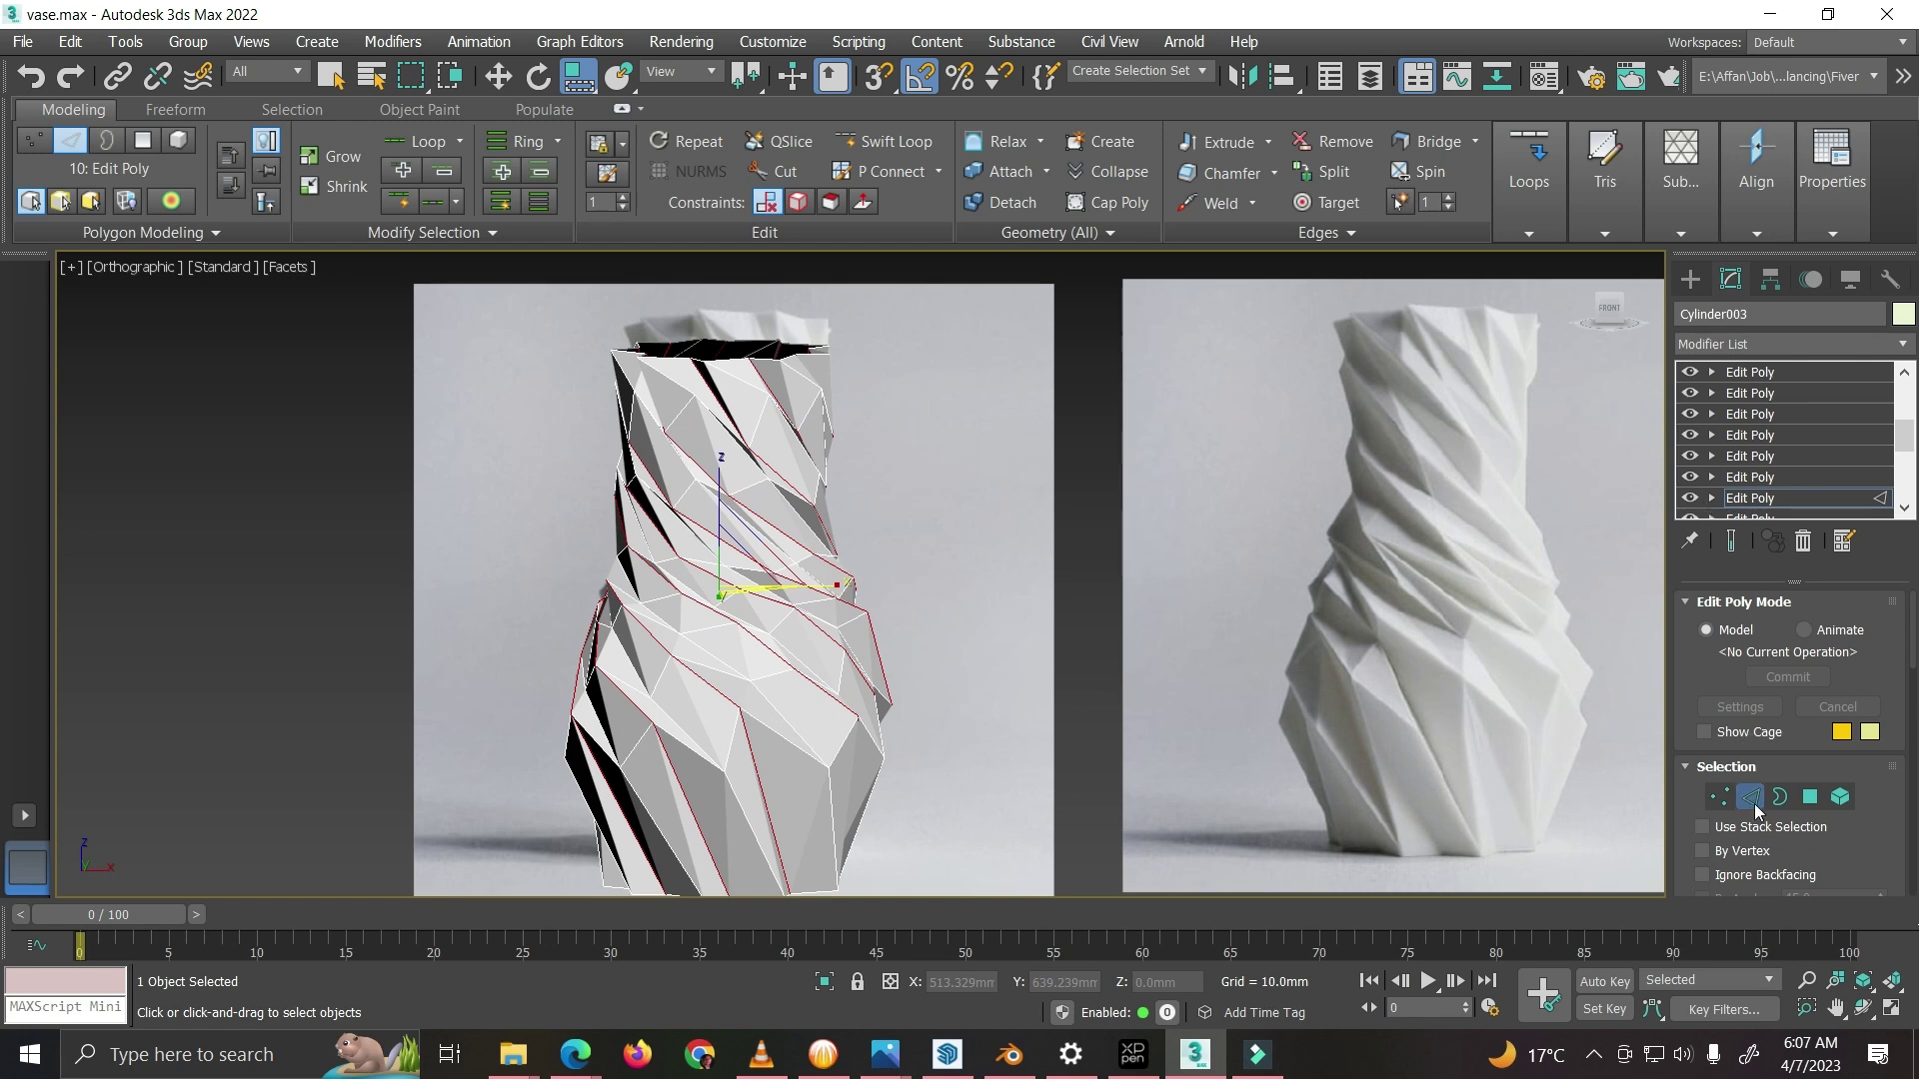
pyautogui.click(1769, 497)
# Step: Go to the eleventh Edit Poly modifier, accepting the topology warning, and frame the vase beside the reference images
pyautogui.click(1766, 480)
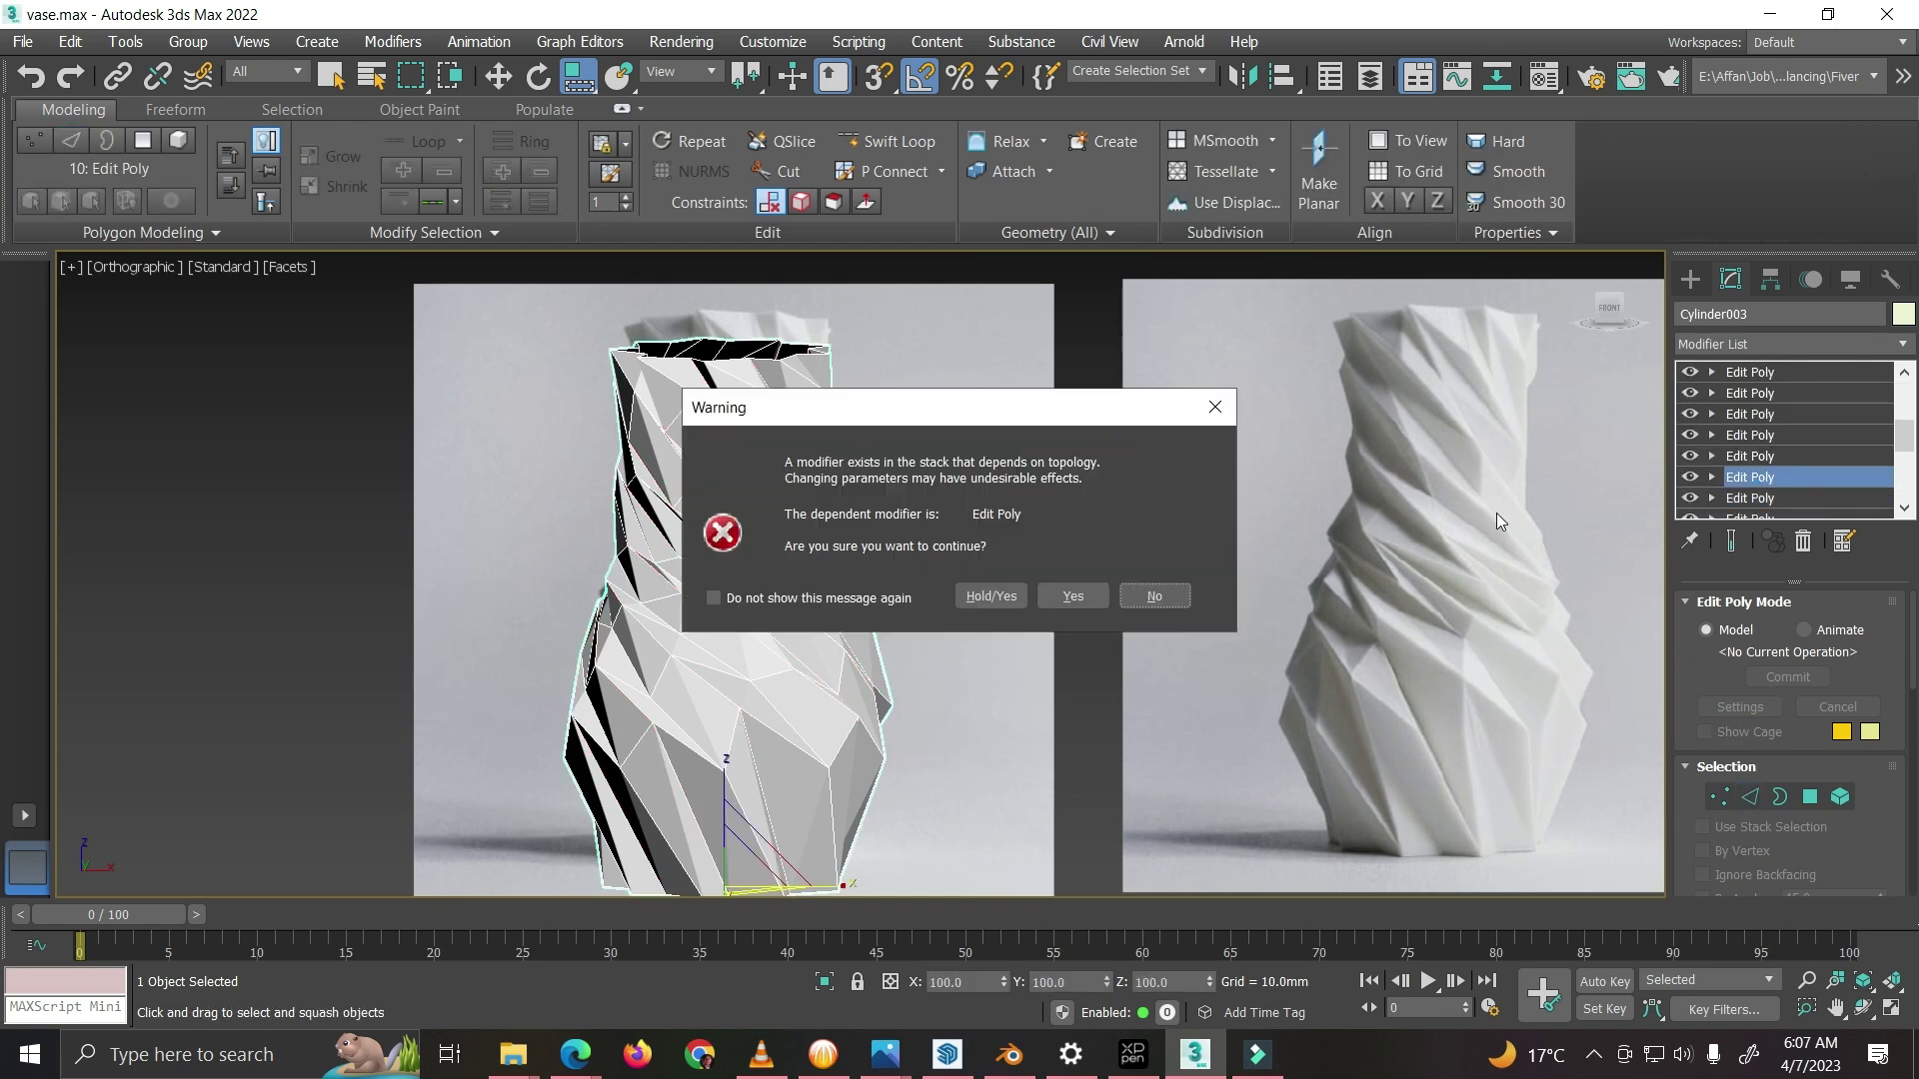
pyautogui.click(1062, 596)
pyautogui.click(1703, 498)
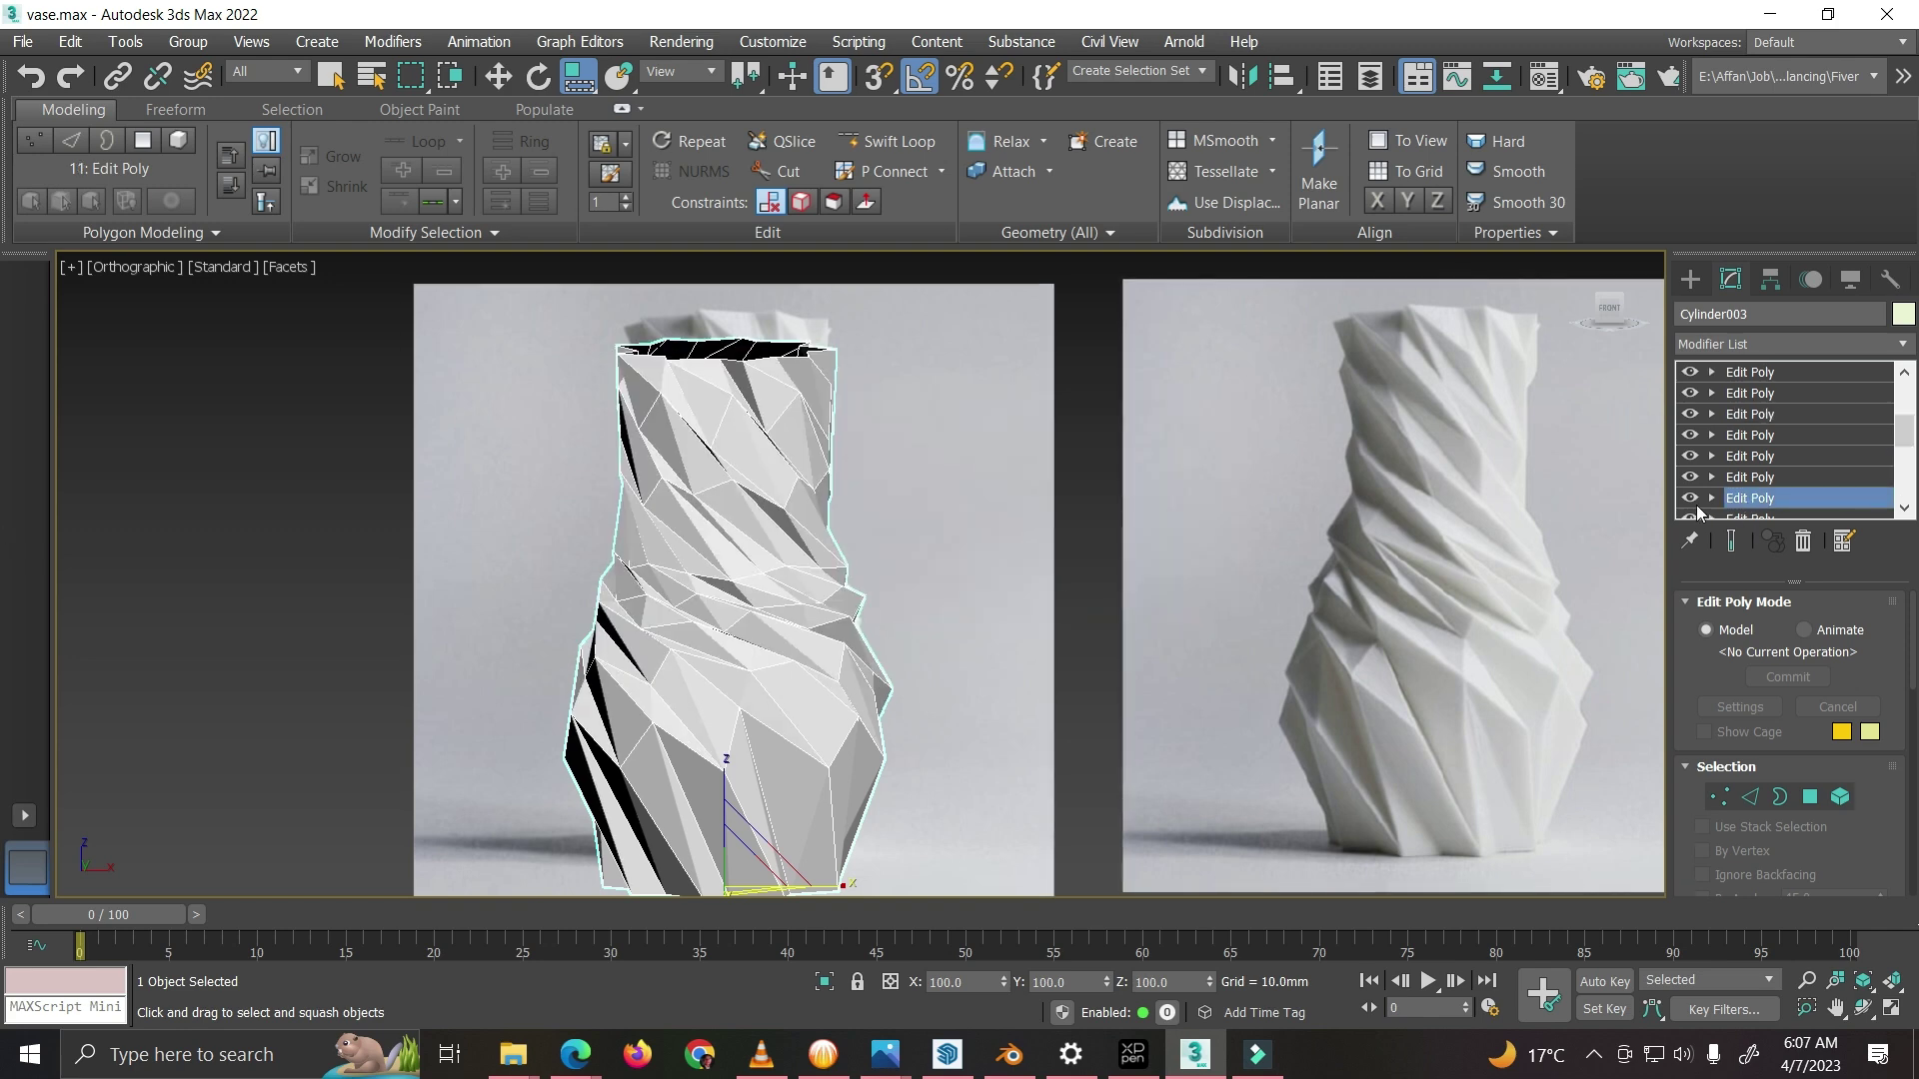
pyautogui.moveTo(753, 640); pyautogui.dragTo(722, 609, button='middle')
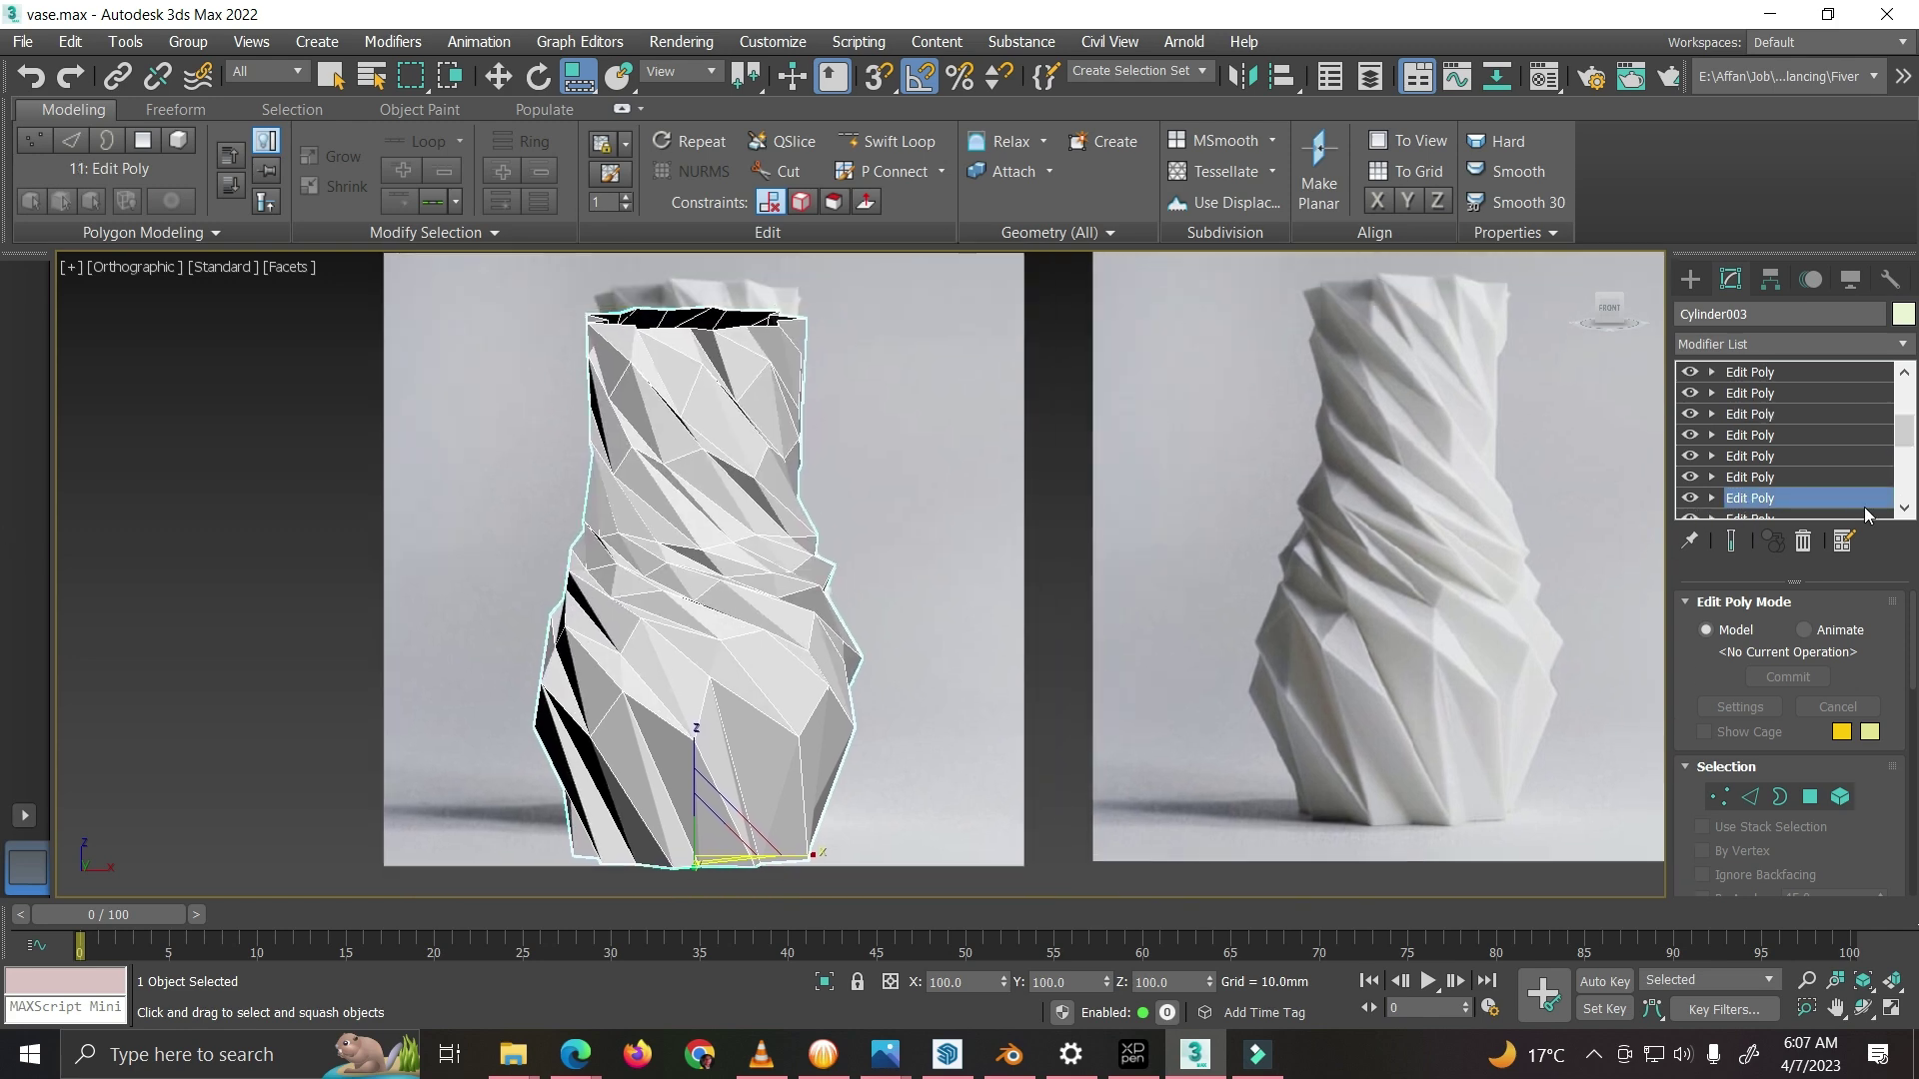
# Step: Compare the whole vase with the eleventh Edit Poly off and on
pyautogui.click(1691, 499)
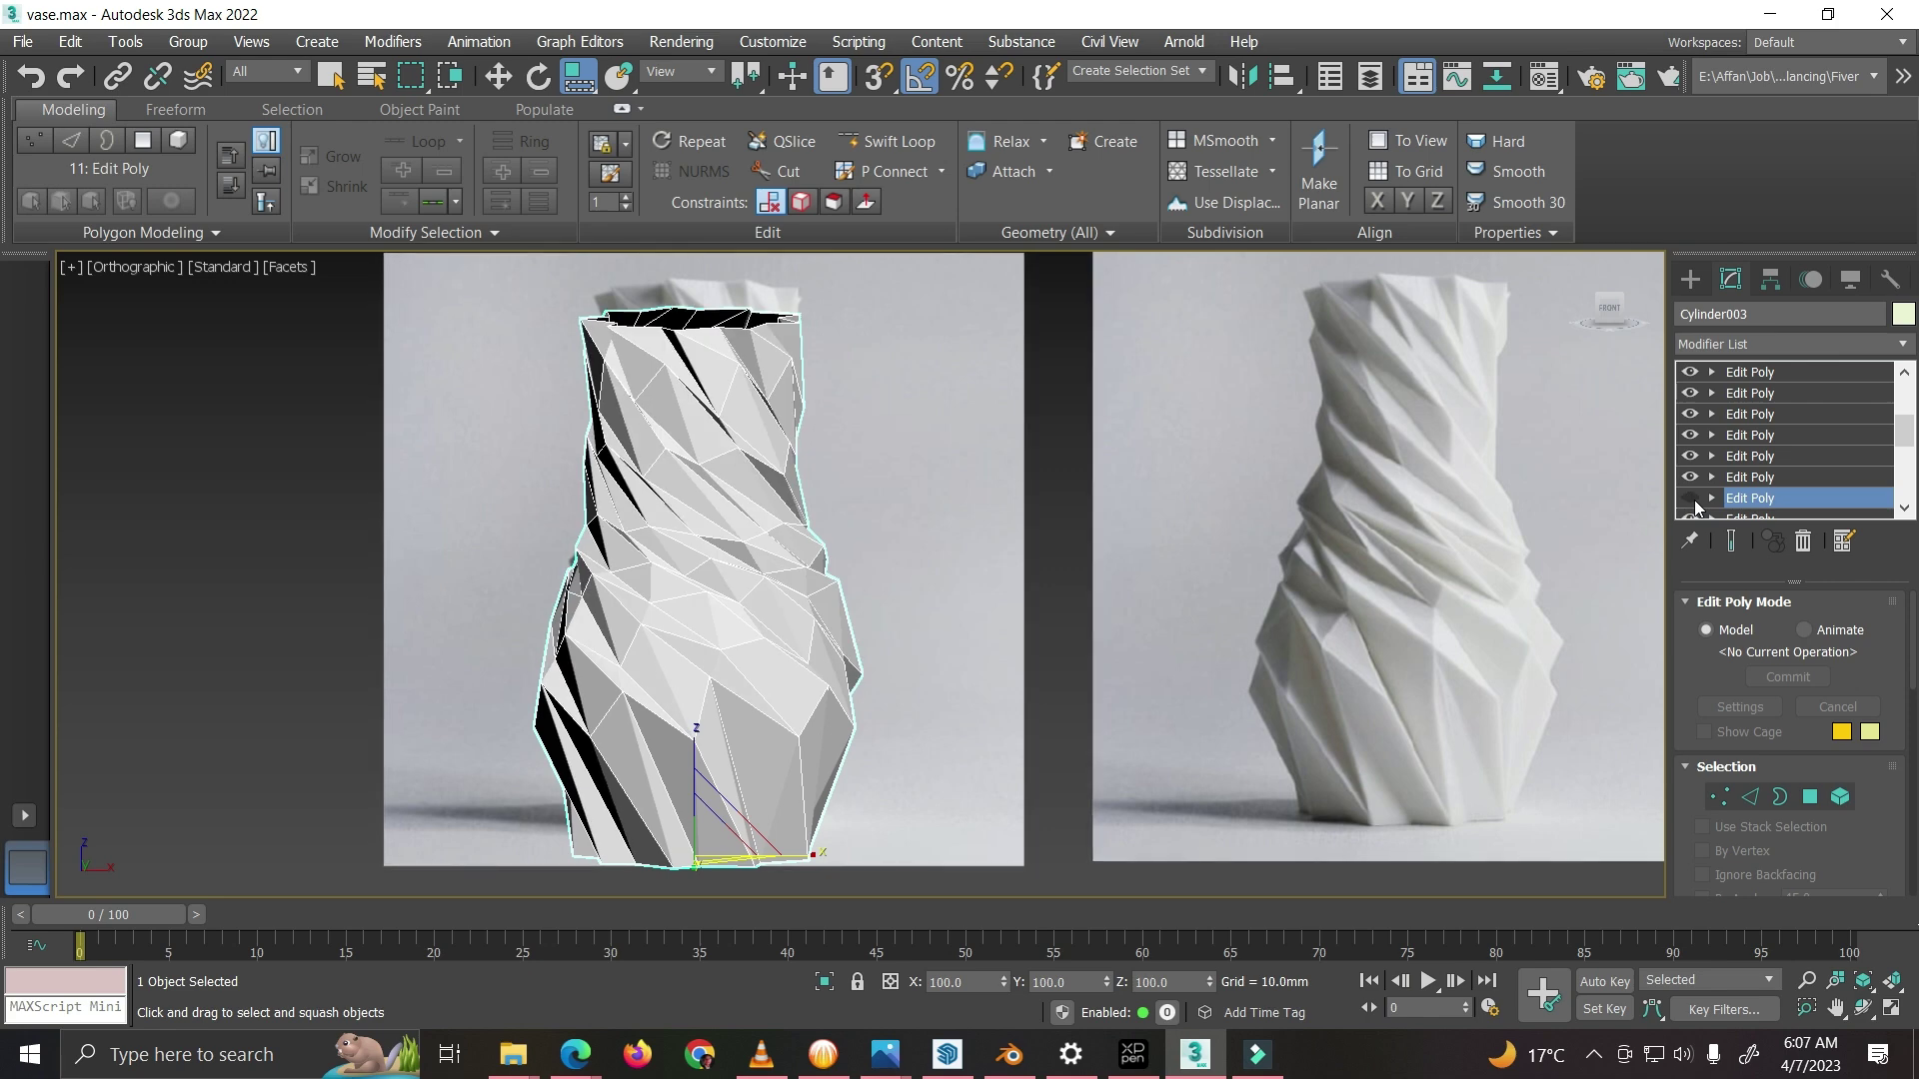
pyautogui.click(1693, 503)
pyautogui.click(1693, 503)
pyautogui.click(1693, 503)
pyautogui.click(1693, 503)
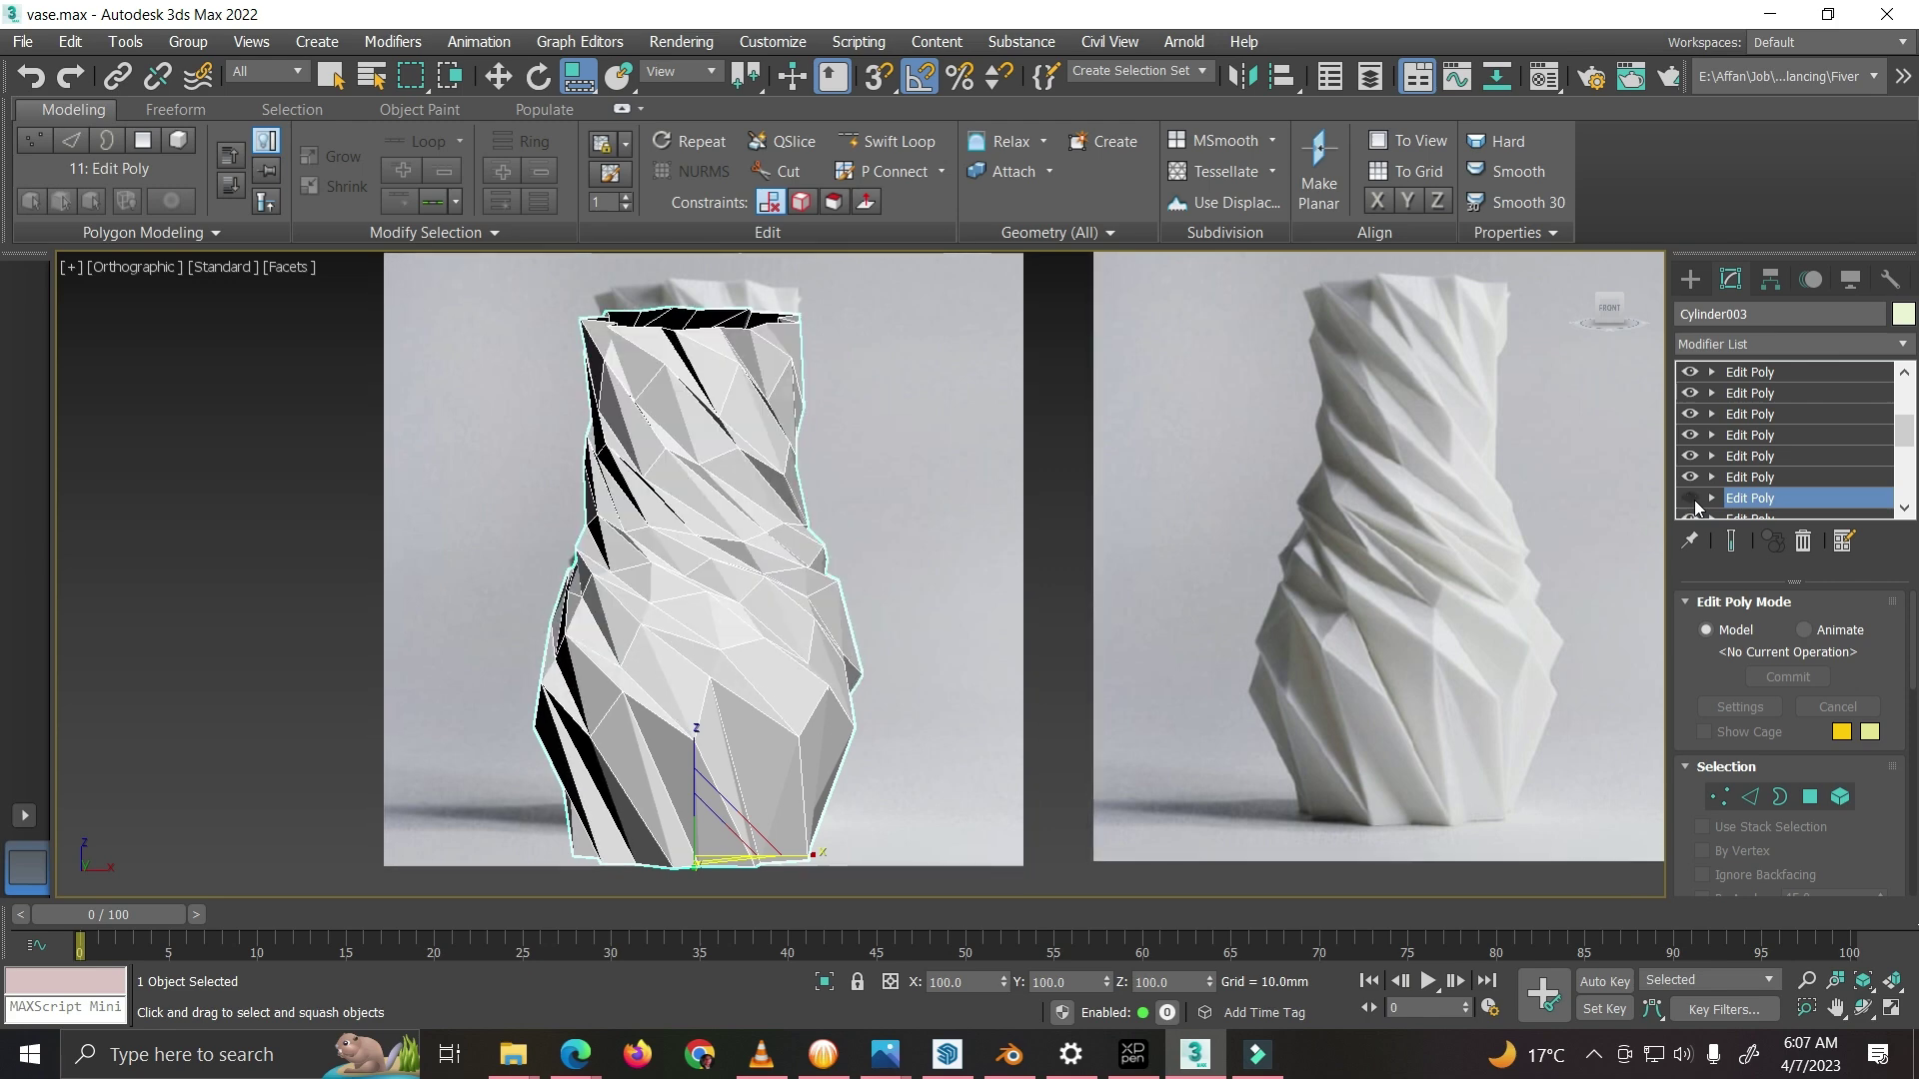
pyautogui.click(1693, 502)
pyautogui.click(1693, 502)
pyautogui.click(1693, 502)
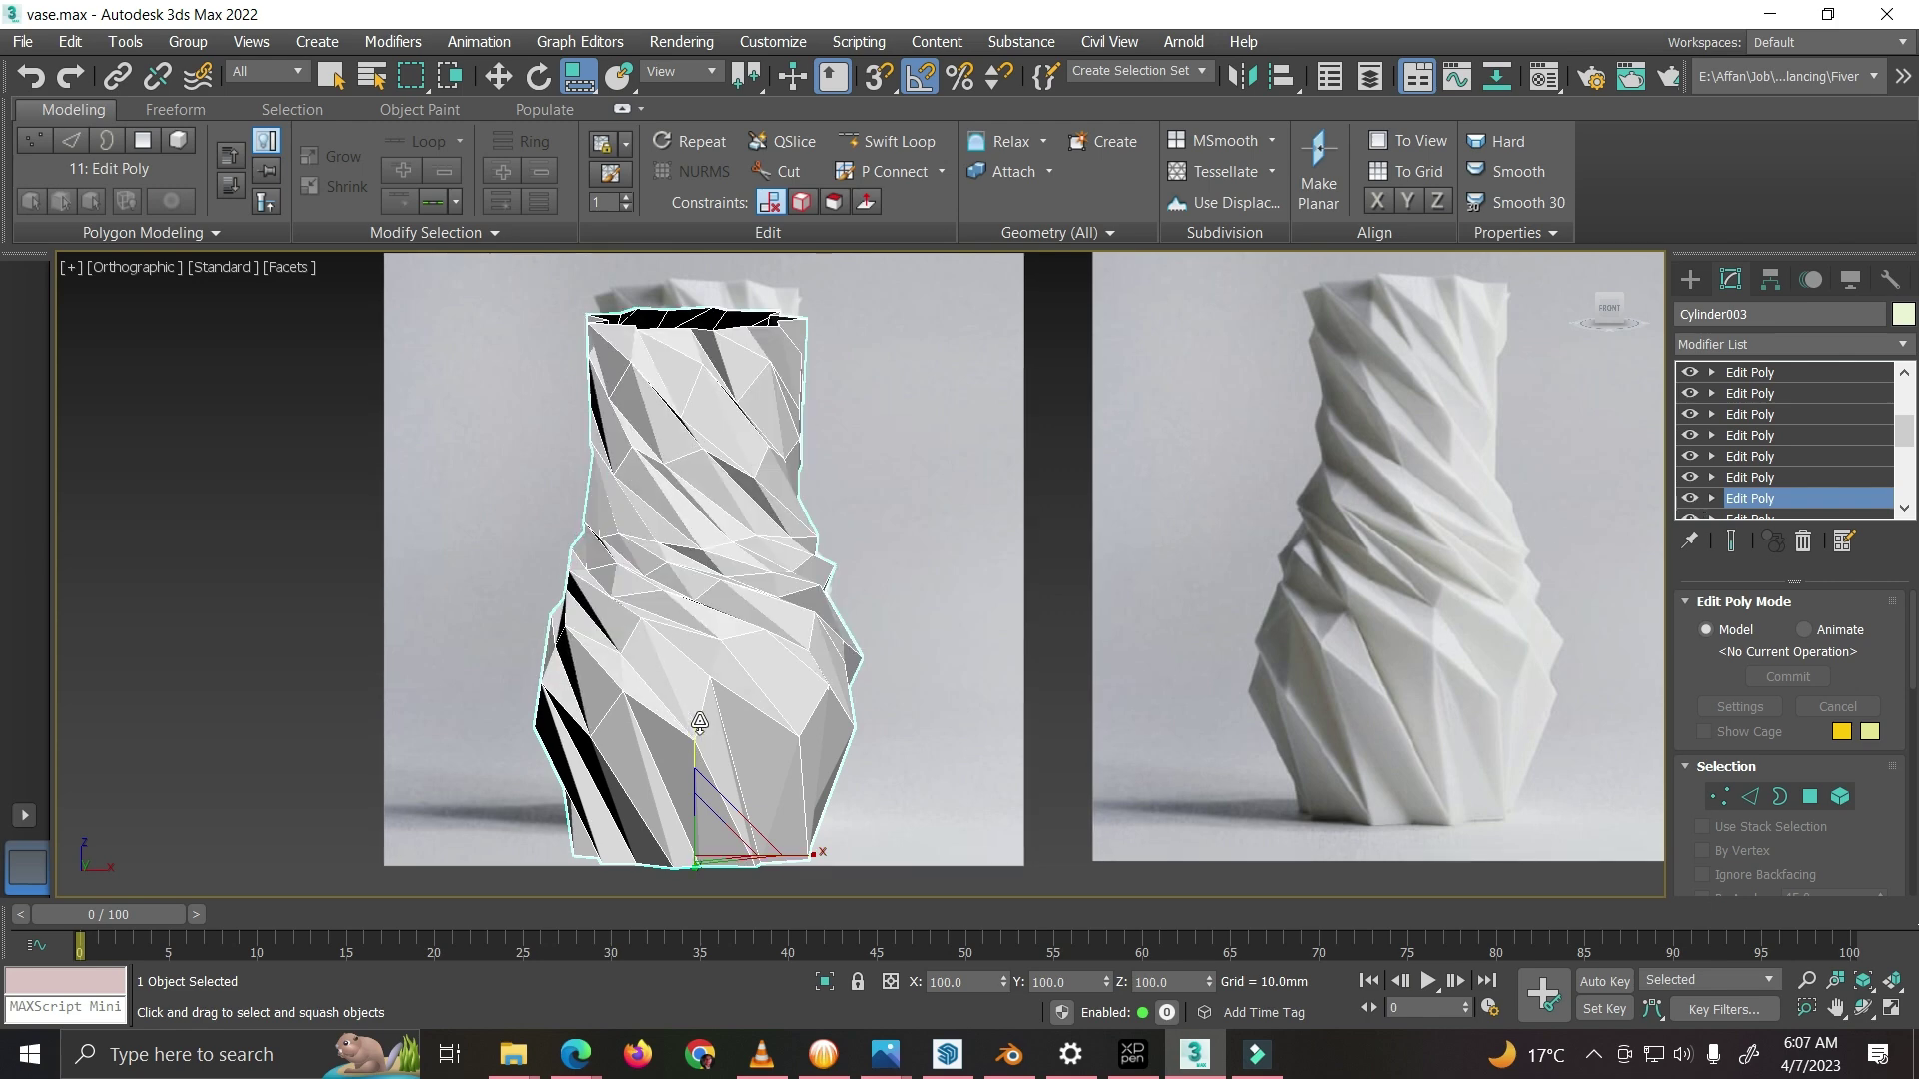
# Step: Toggle the eleventh Edit Poly repeatedly to examine how it shifts the facets on the vase's neck
pyautogui.click(1690, 501)
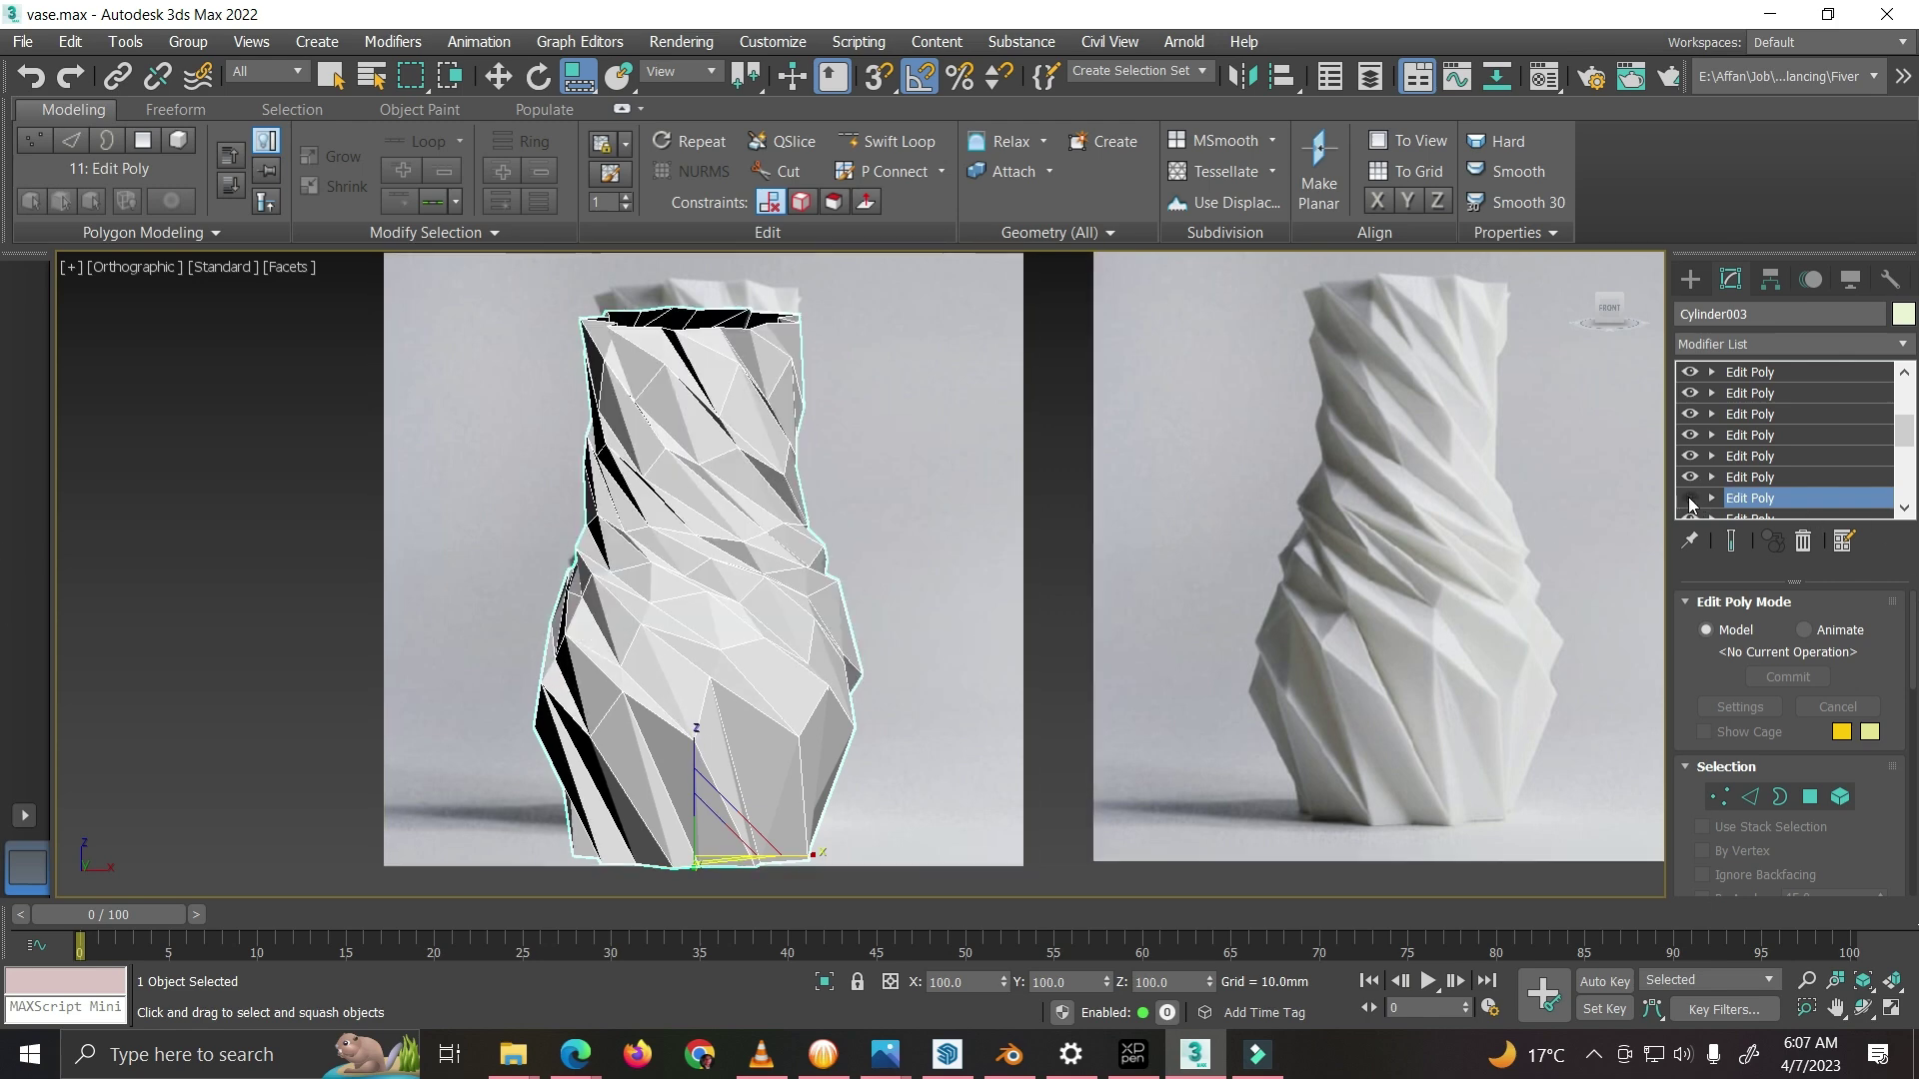
pyautogui.click(1690, 502)
pyautogui.click(1690, 502)
pyautogui.click(1690, 503)
pyautogui.click(1690, 503)
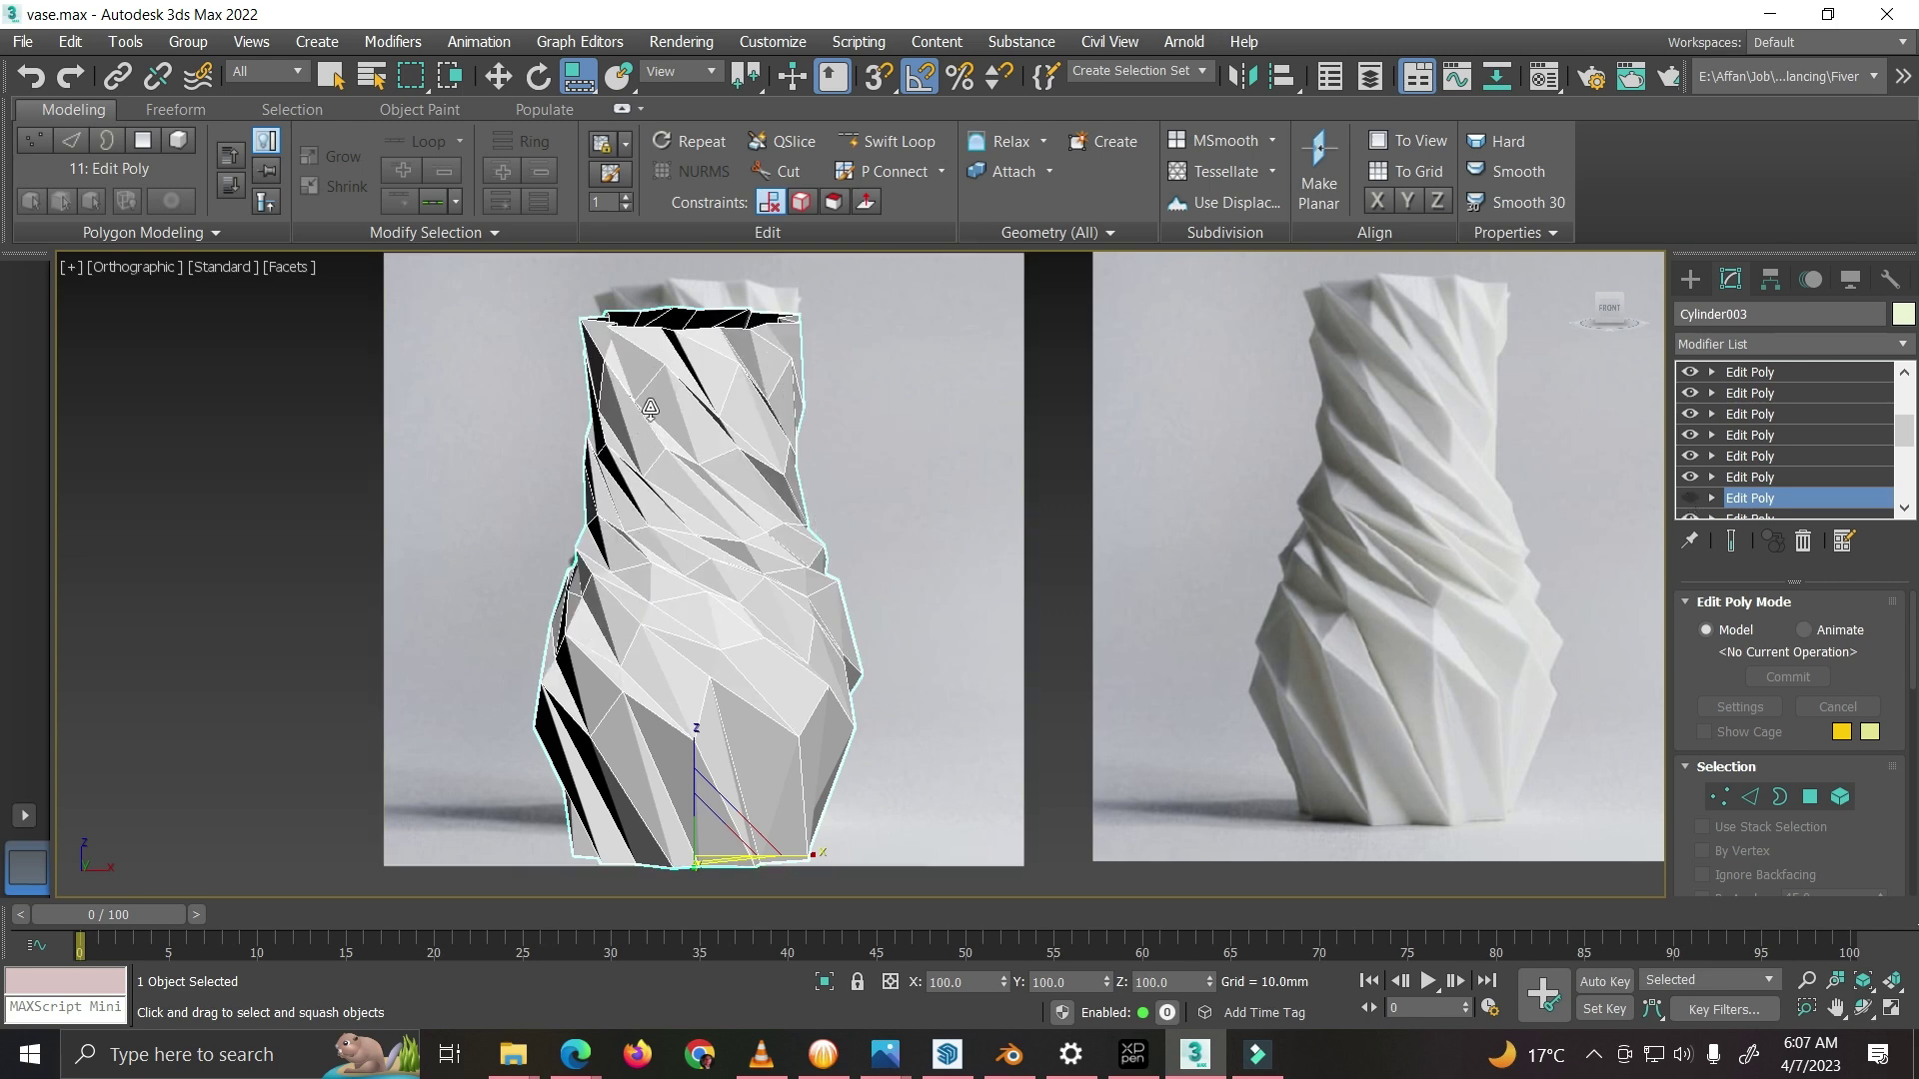
pyautogui.click(1688, 503)
pyautogui.click(1688, 504)
pyautogui.click(1688, 501)
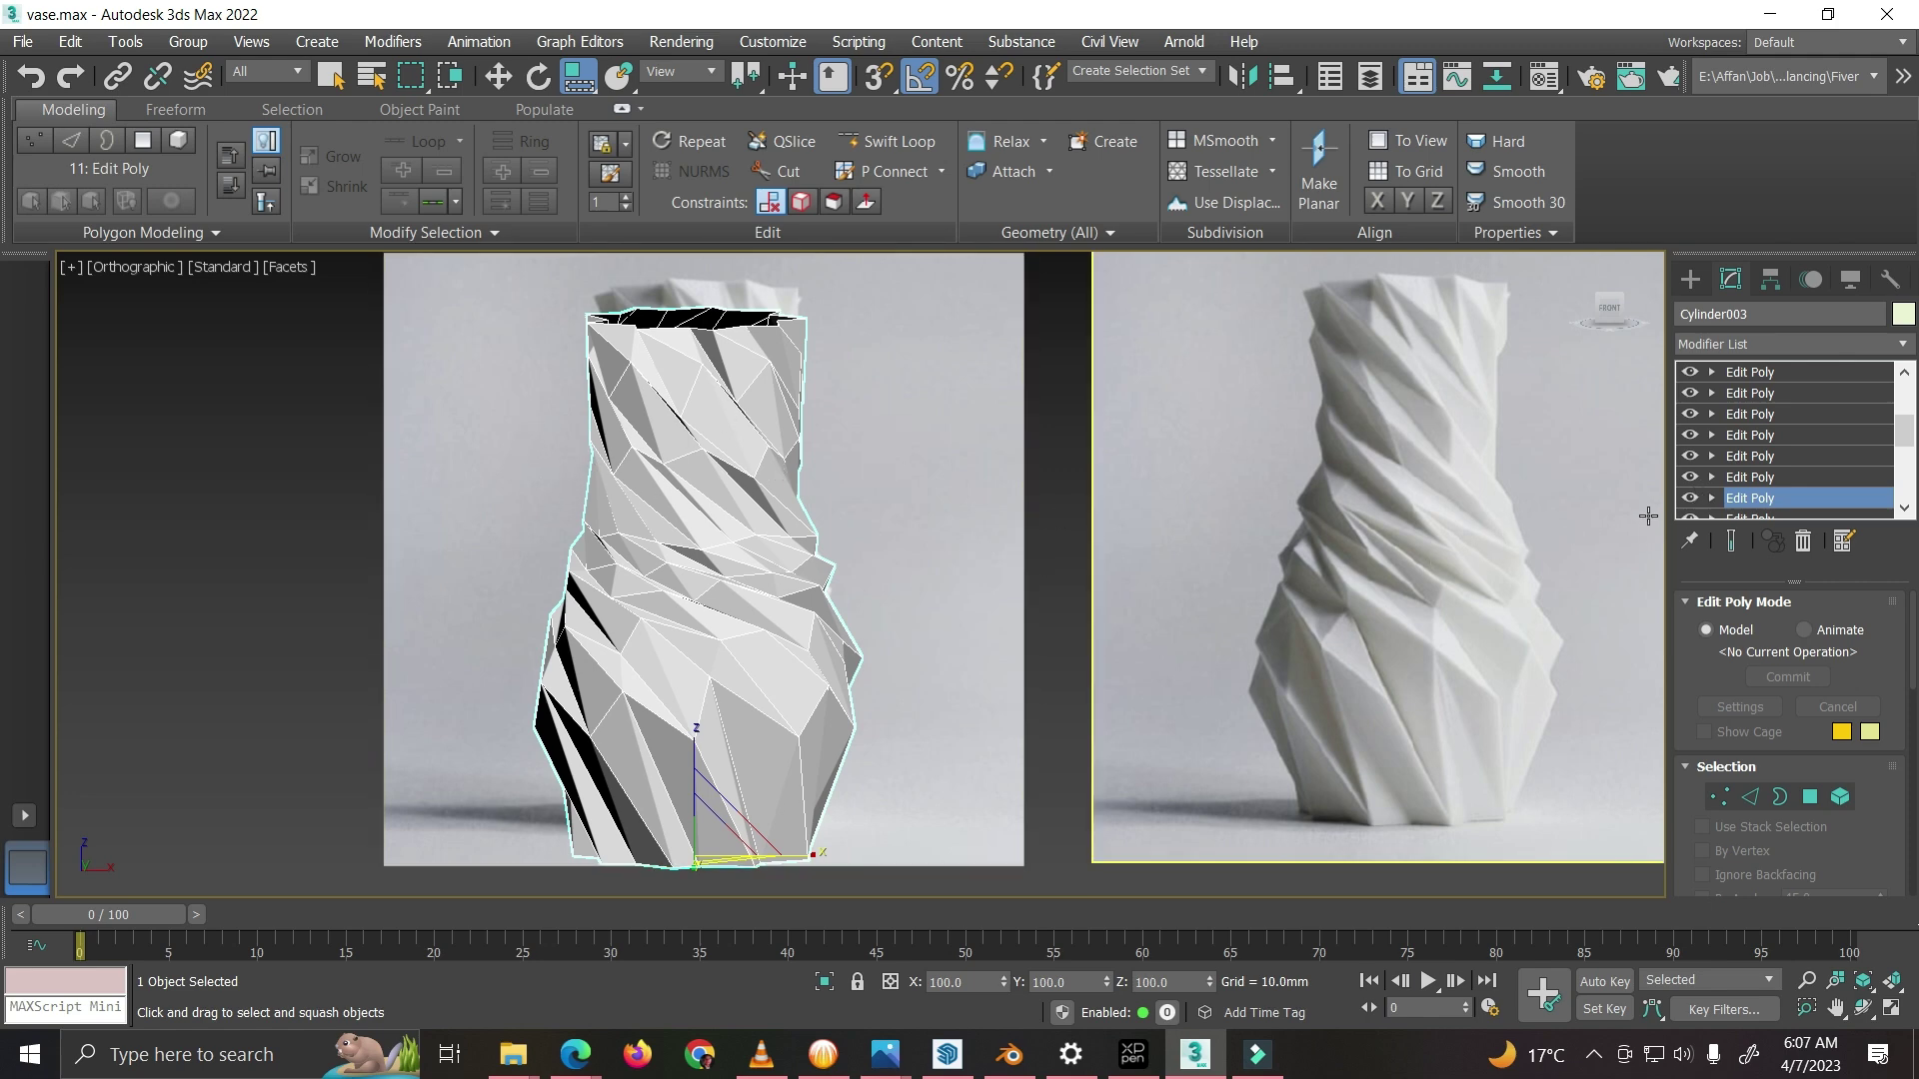
# Step: Examine the facets around the vase's middle with the eleventh Edit Poly off and on, leaving the modifier enabled
pyautogui.click(1695, 500)
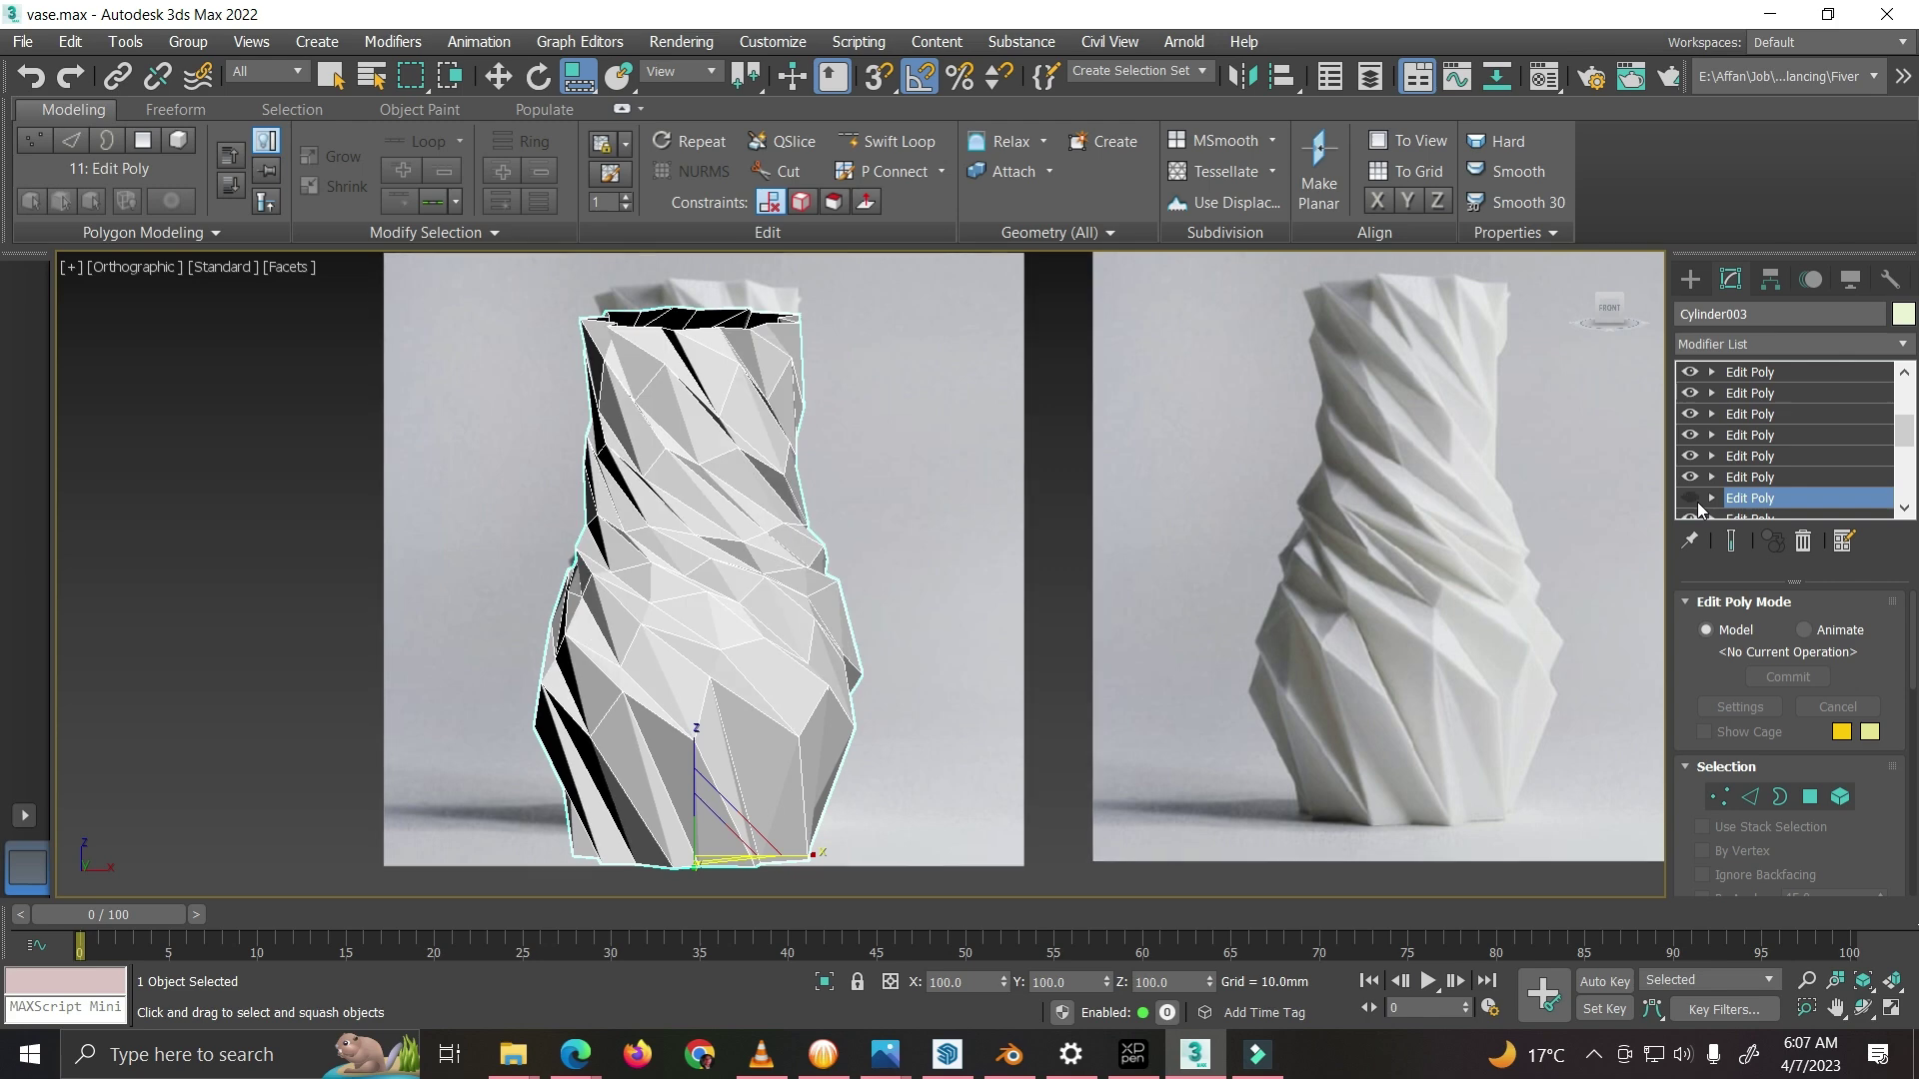
pyautogui.click(1695, 499)
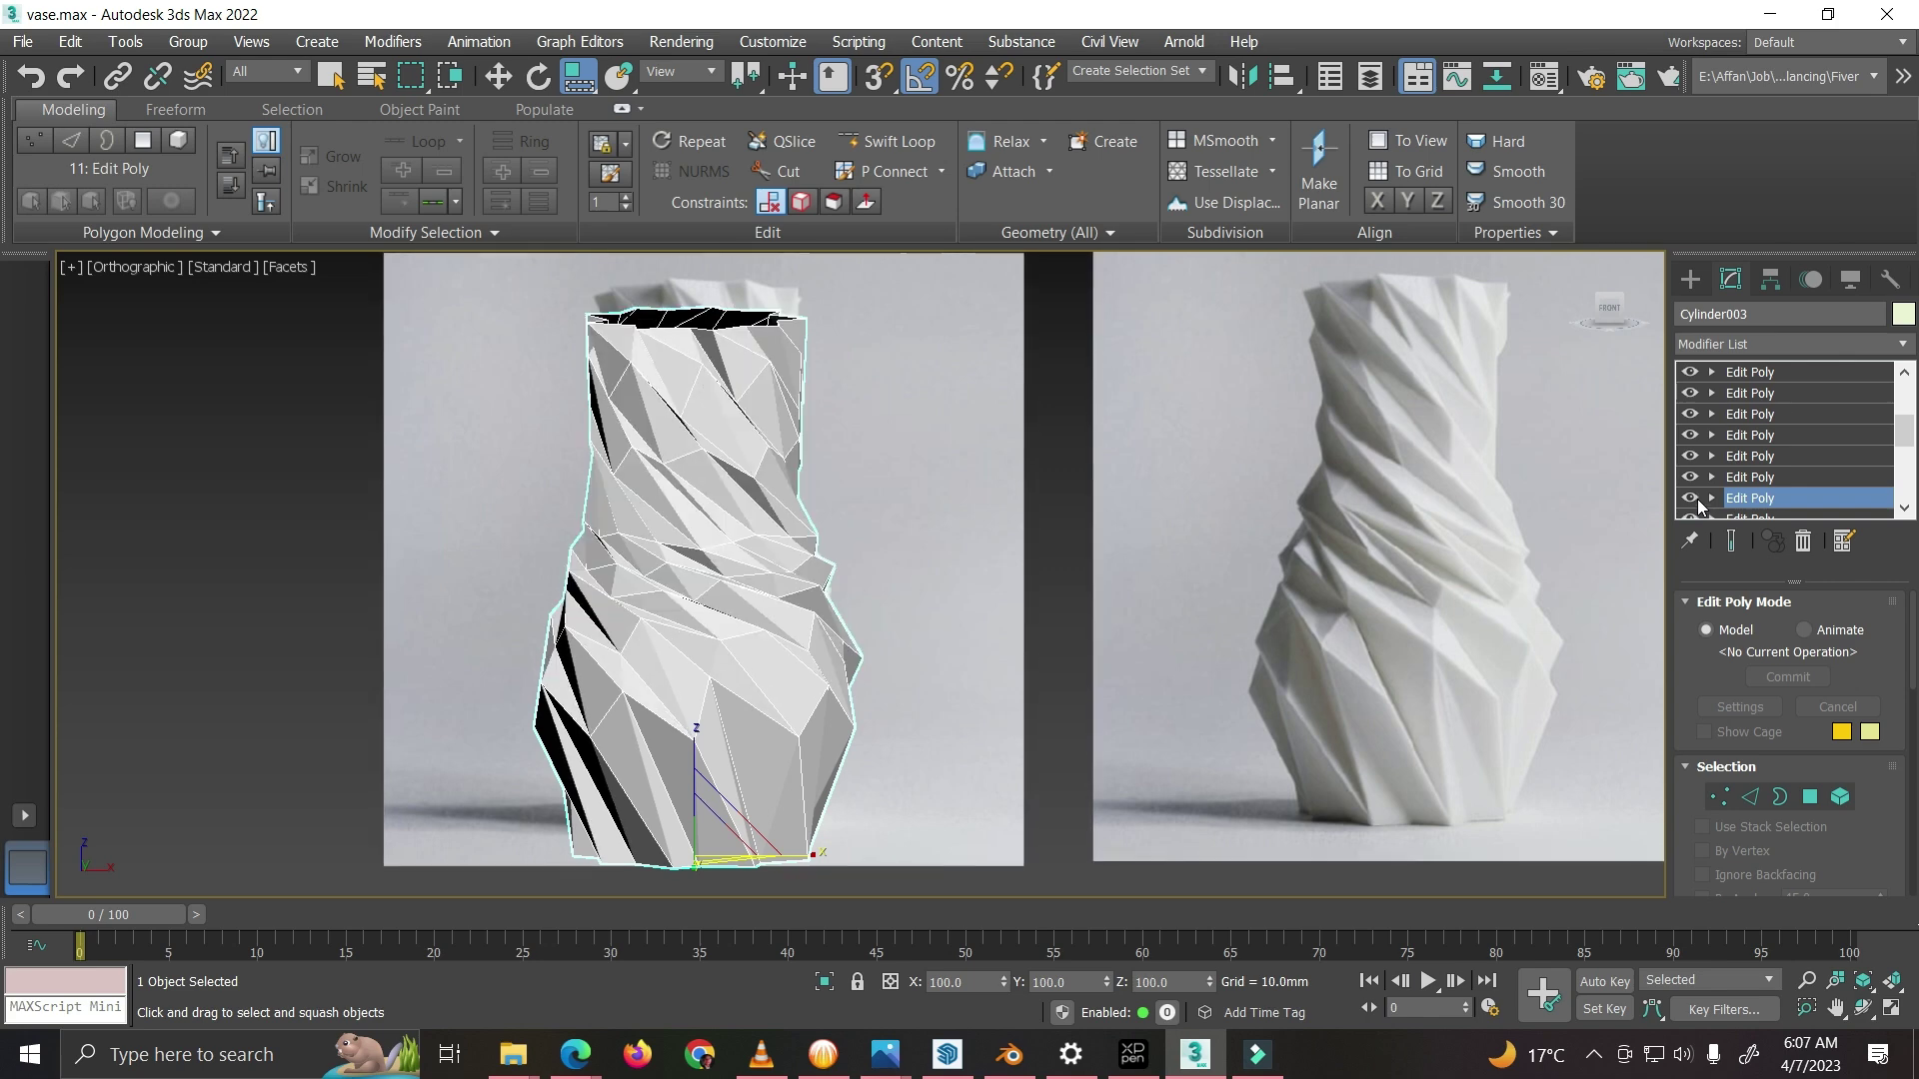
pyautogui.click(1696, 500)
pyautogui.click(1695, 500)
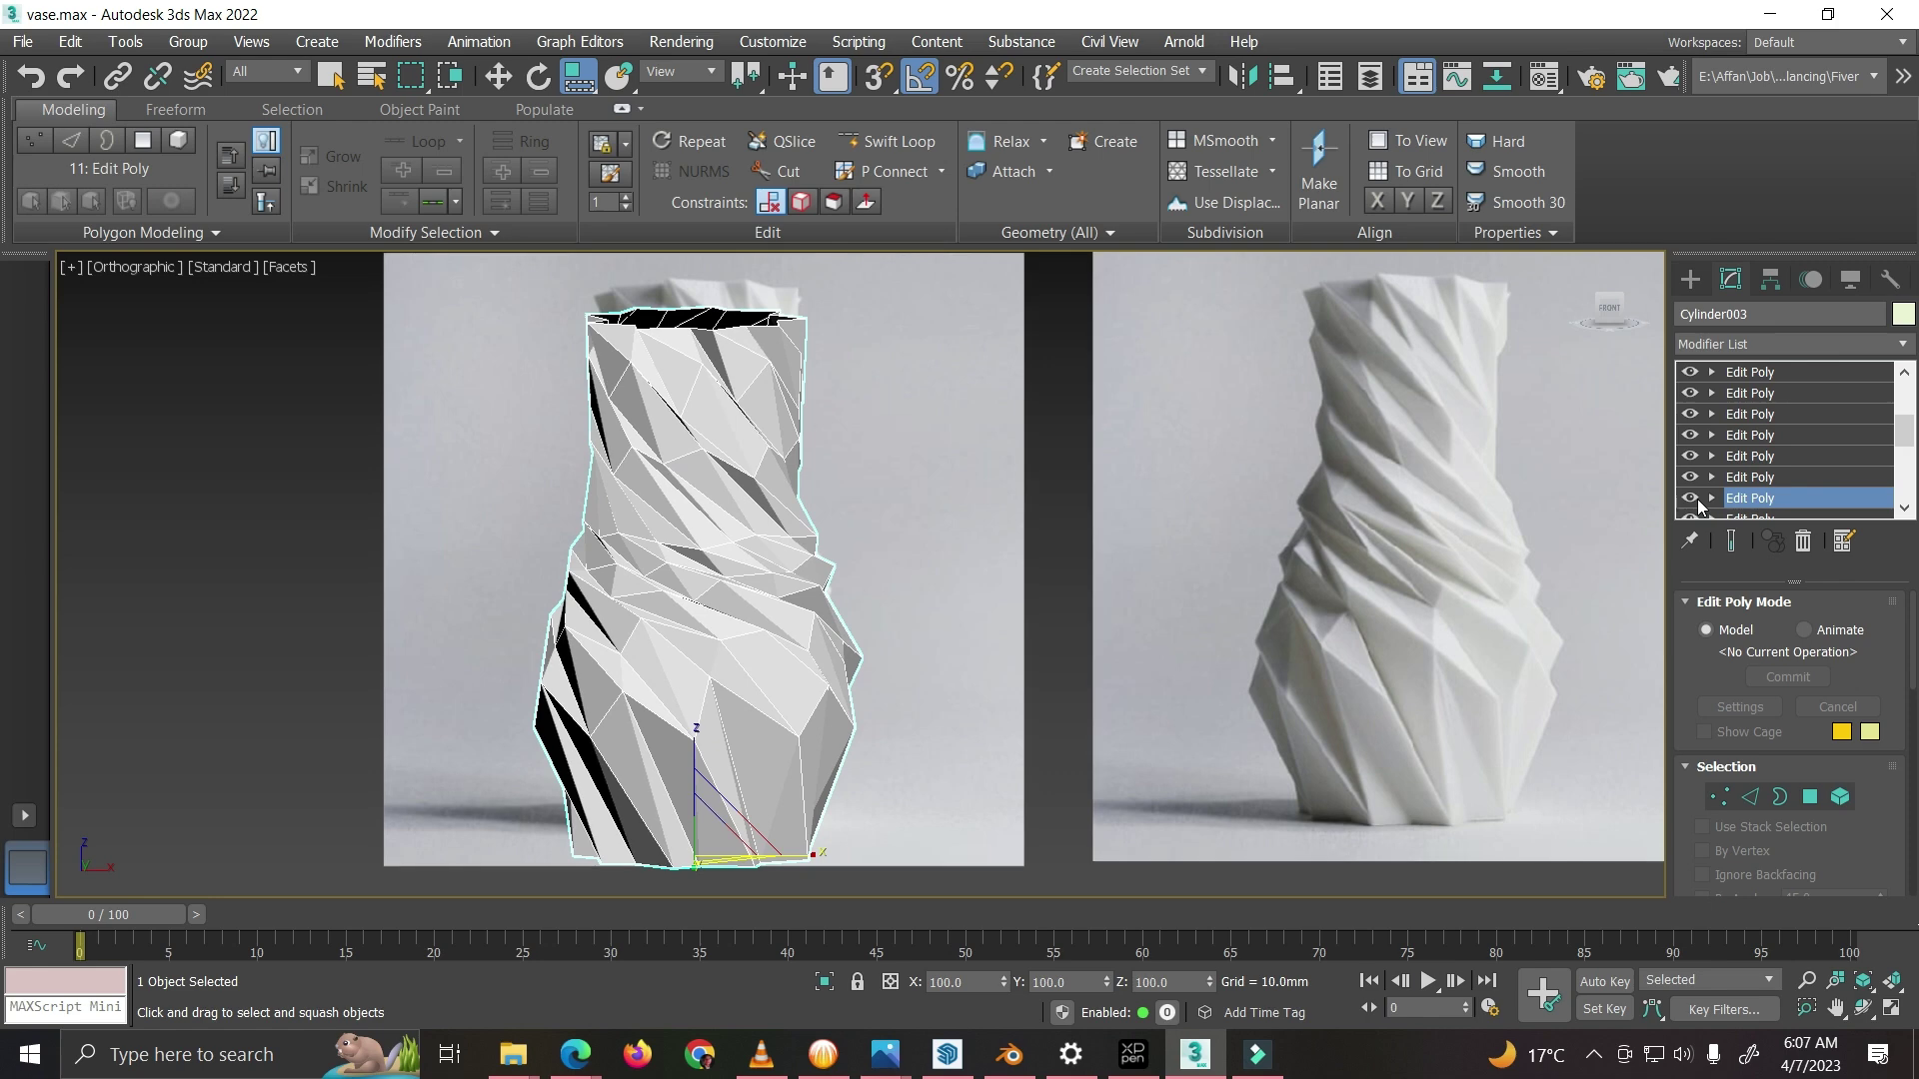
pyautogui.click(1696, 500)
pyautogui.click(1696, 500)
pyautogui.click(1695, 499)
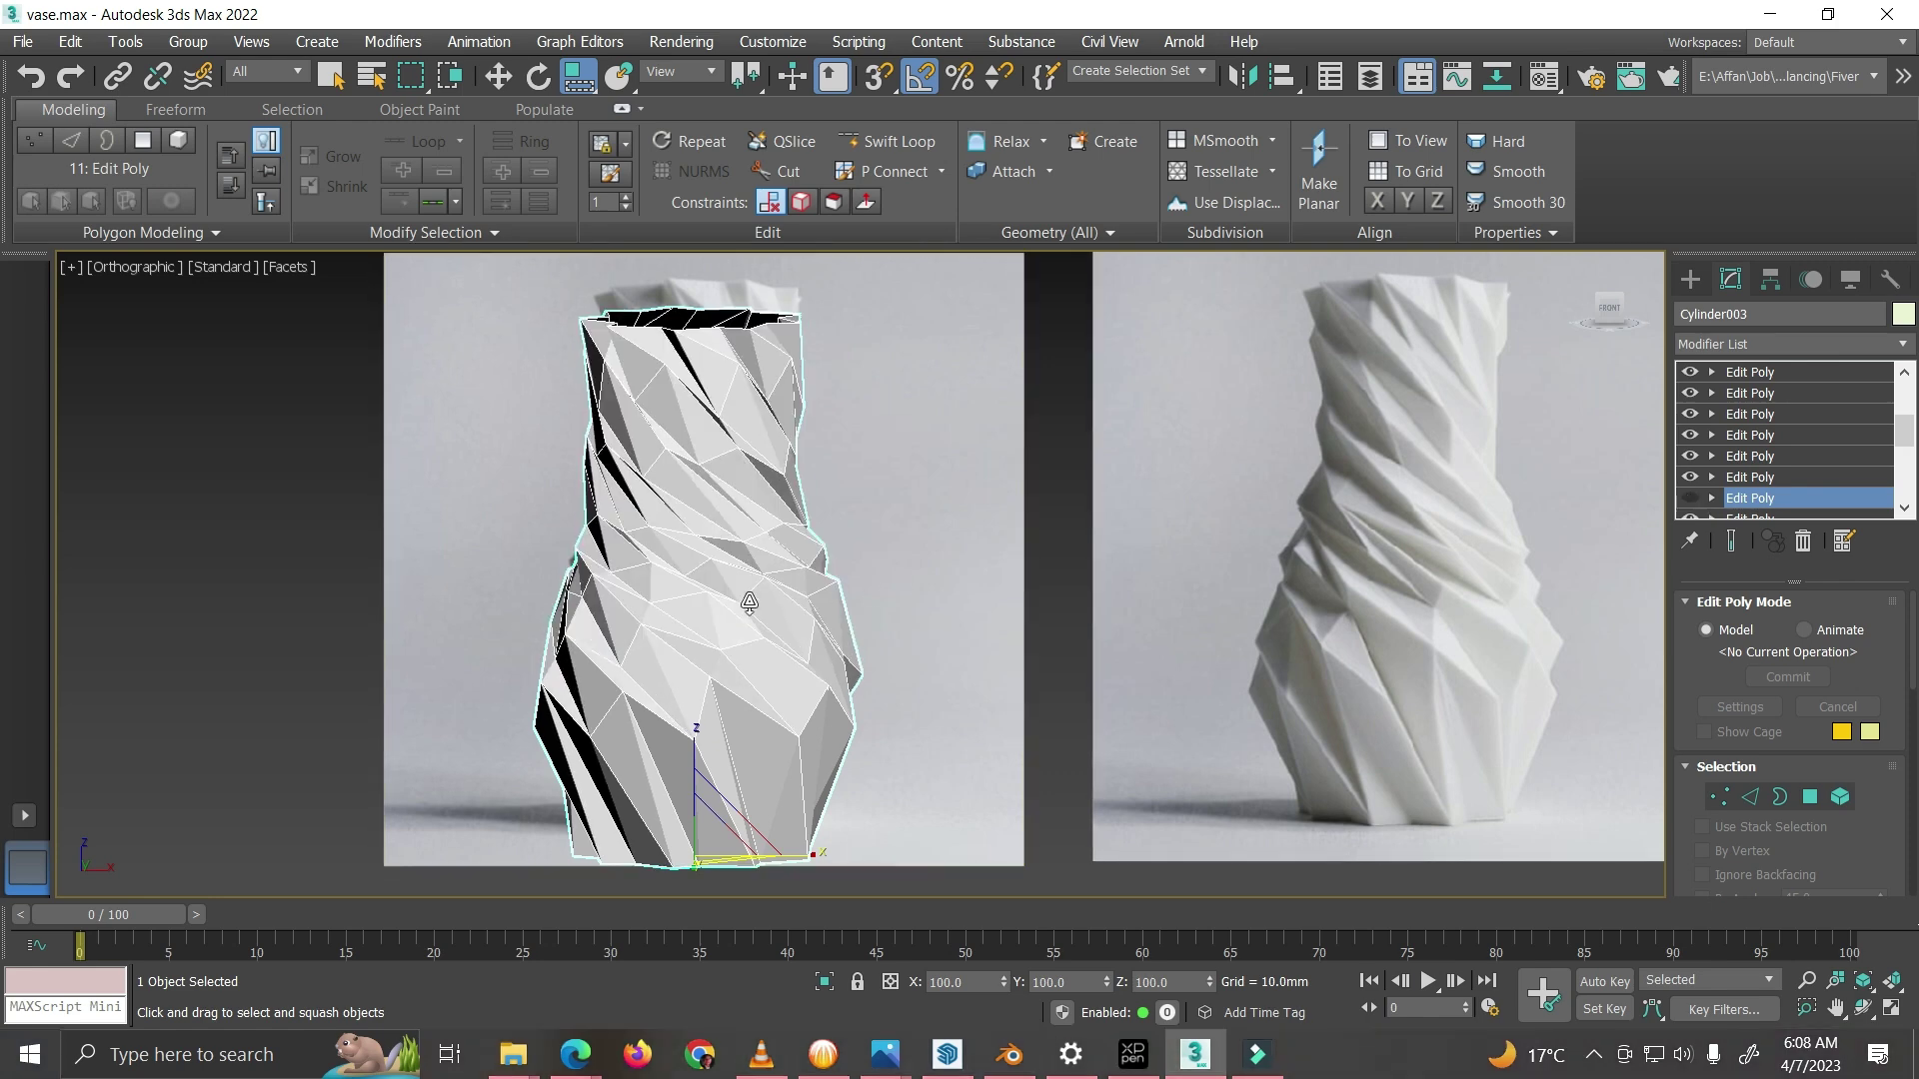
pyautogui.click(1692, 501)
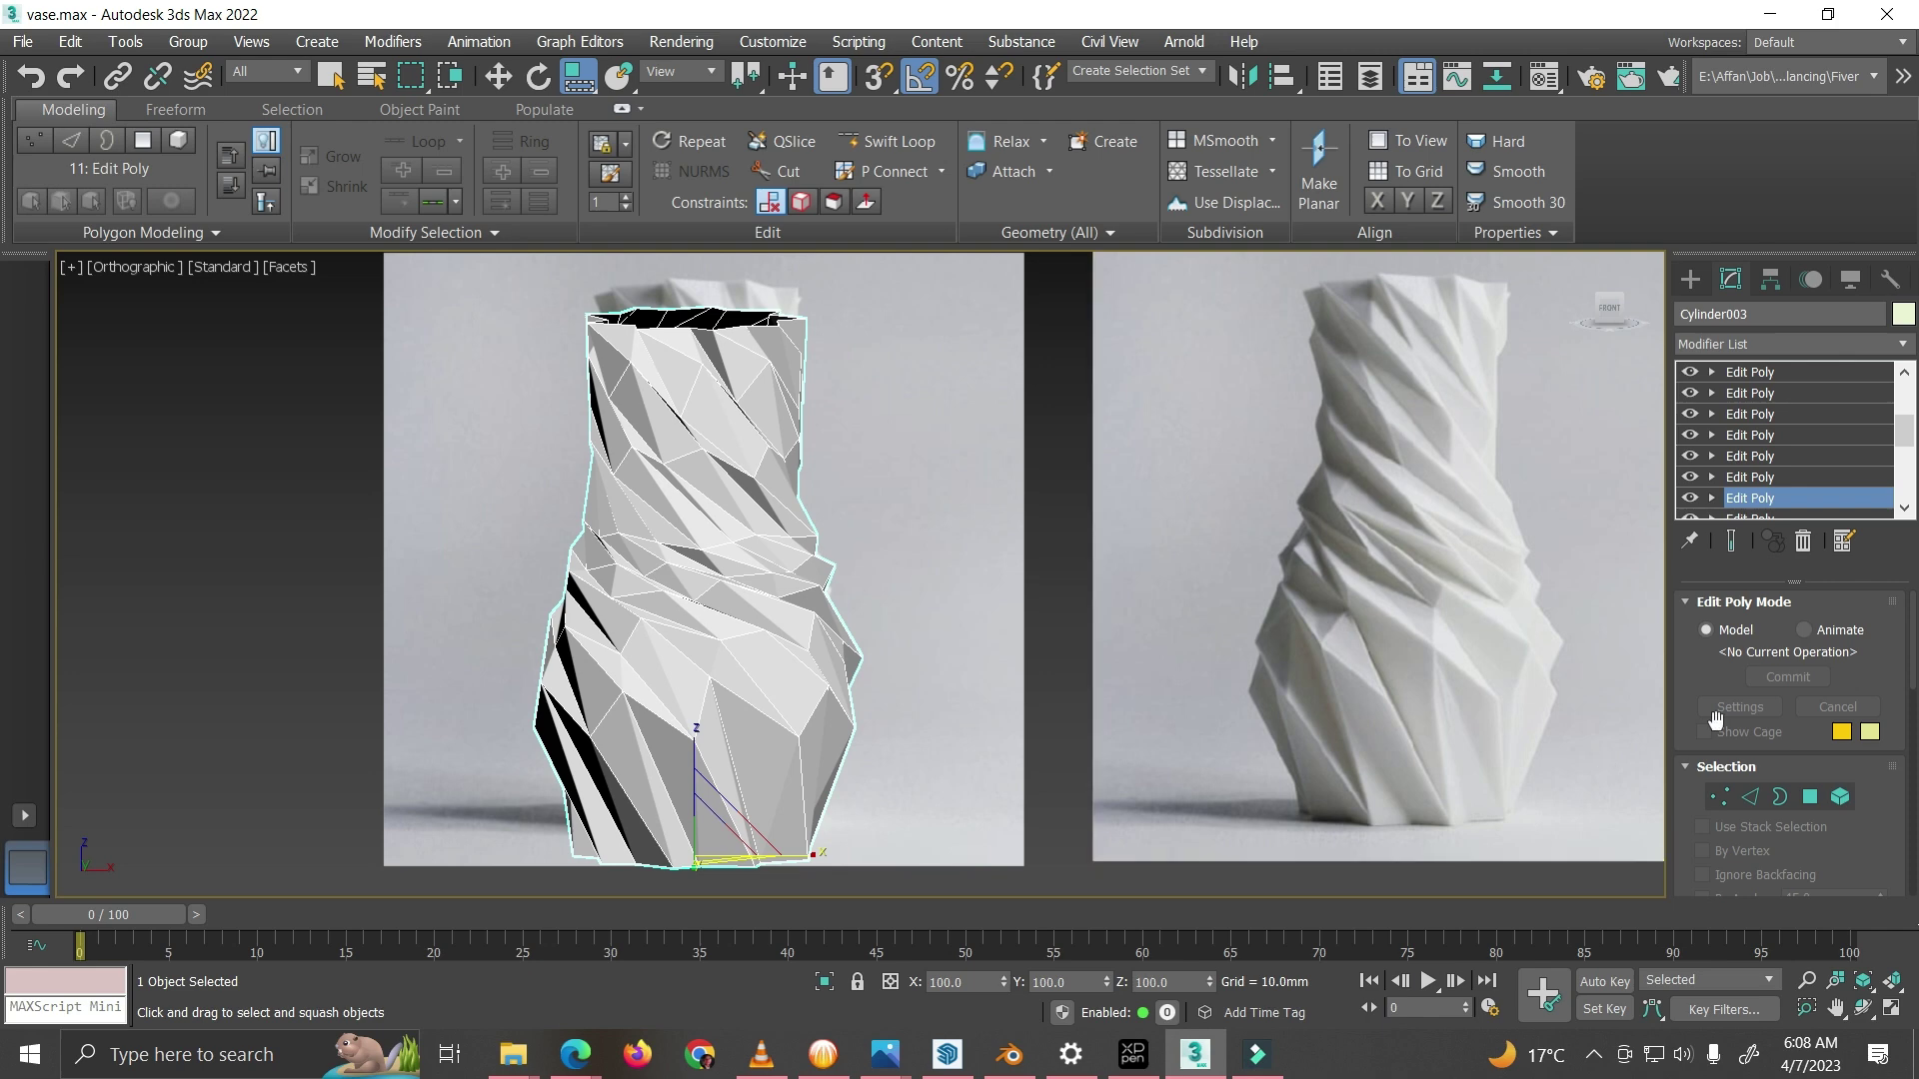
pyautogui.click(1559, 606)
# Step: Go to the twelfth Edit Poly modifier, accepting the topology warning, and compare the vase with it off and on
pyautogui.click(1749, 478)
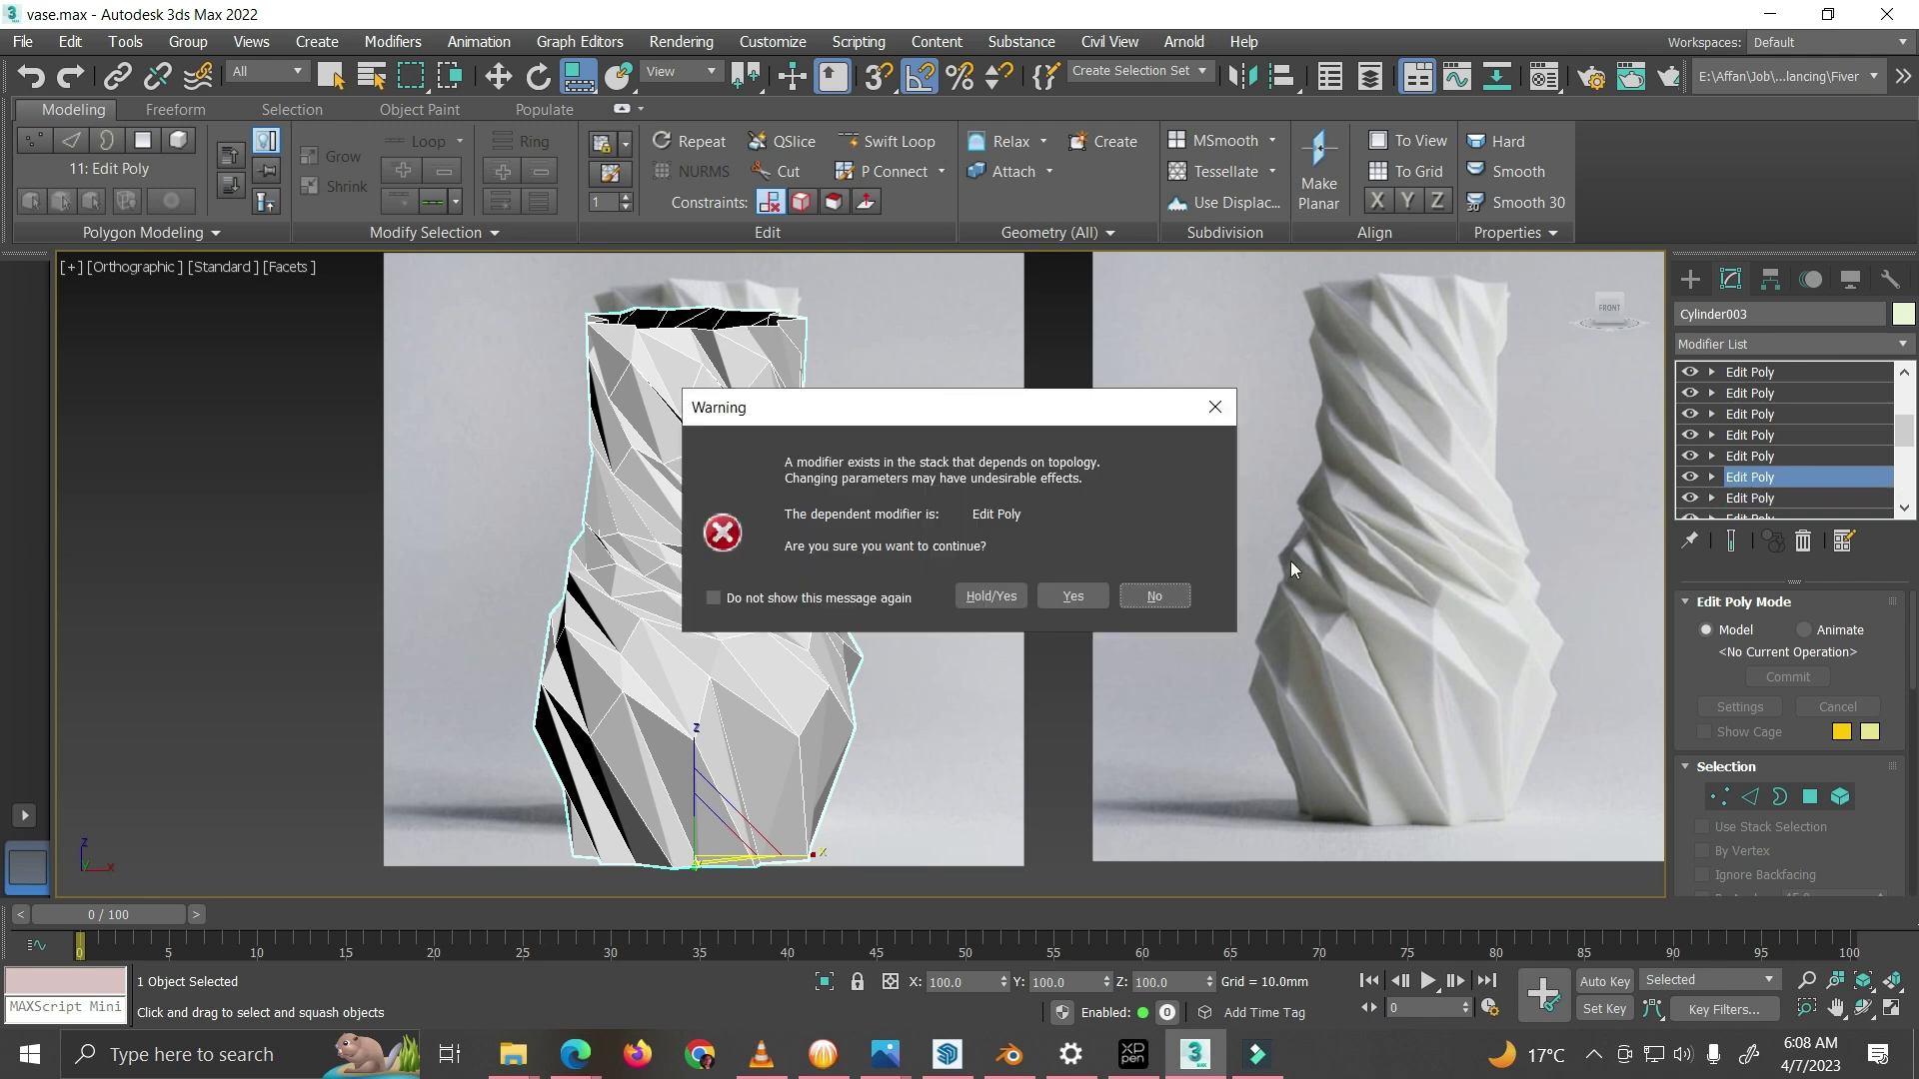
pyautogui.click(1072, 596)
pyautogui.click(1747, 498)
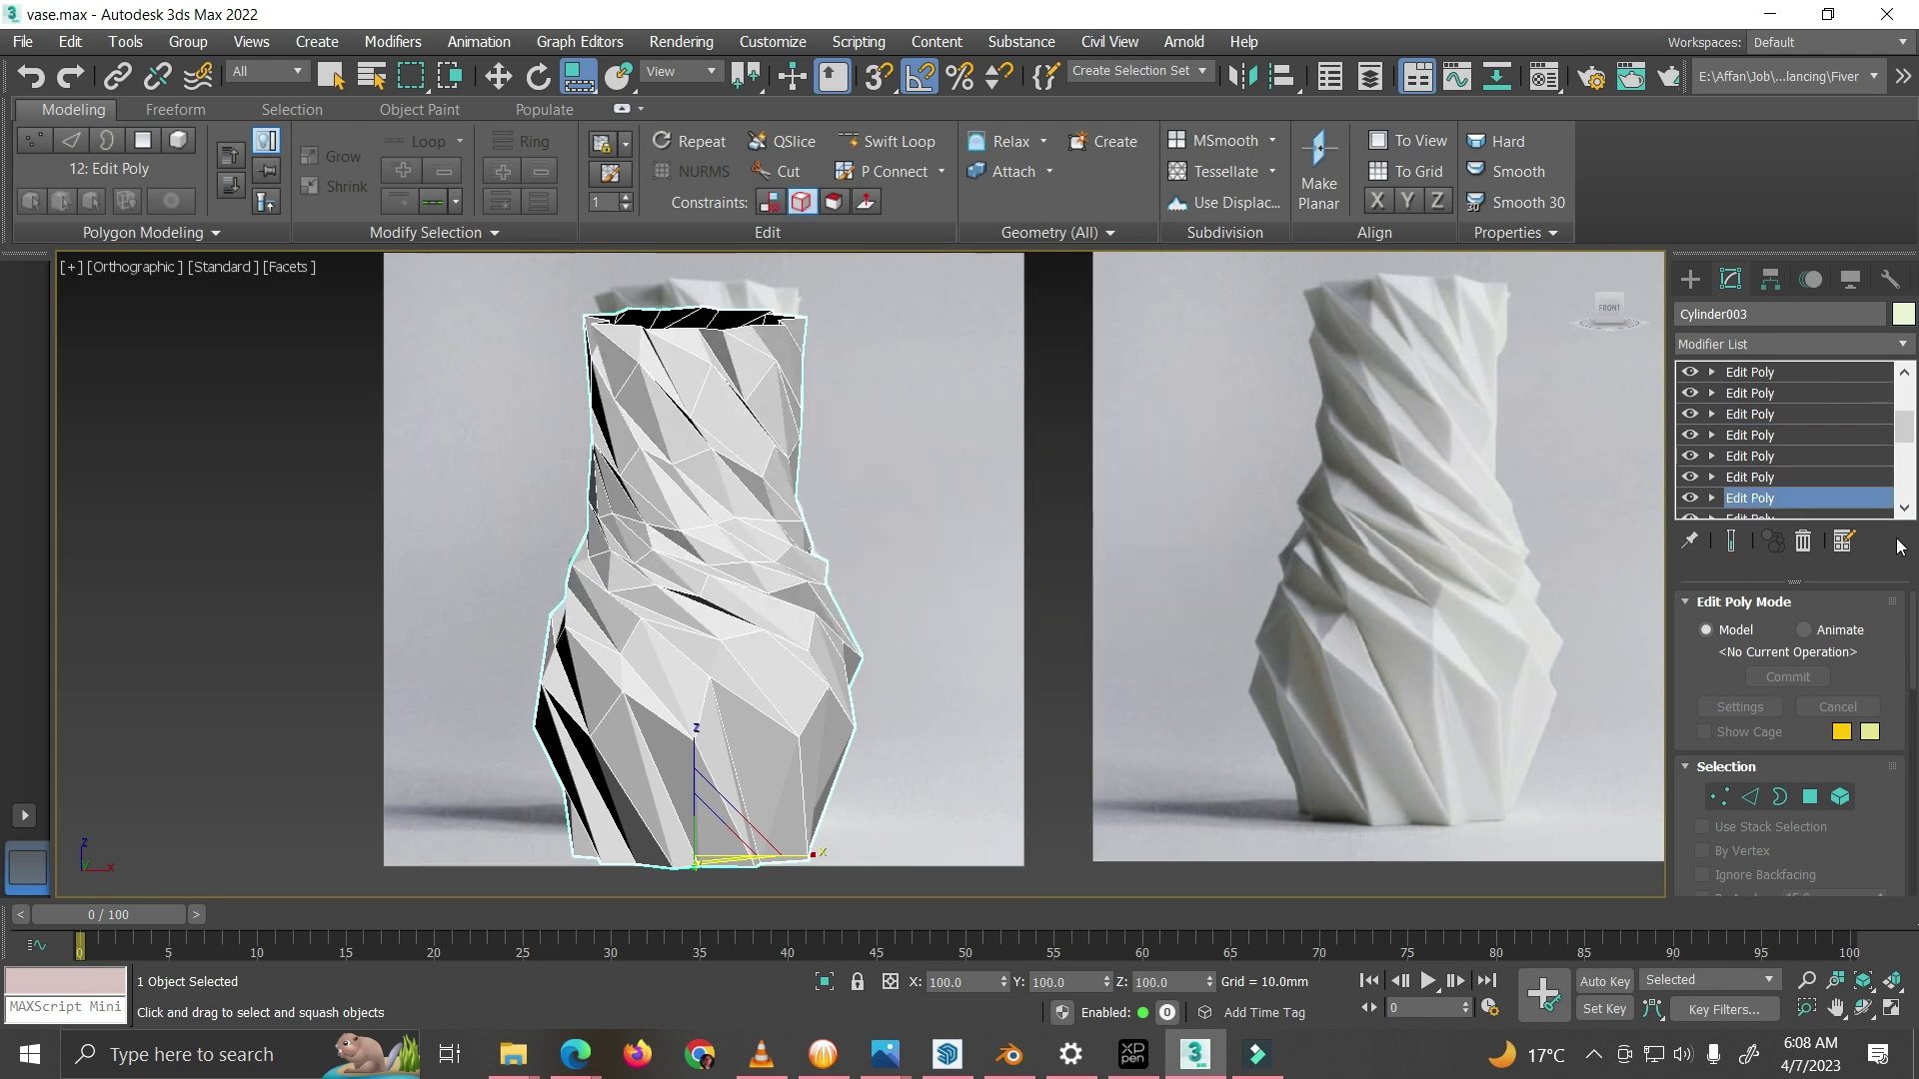
pyautogui.click(1691, 498)
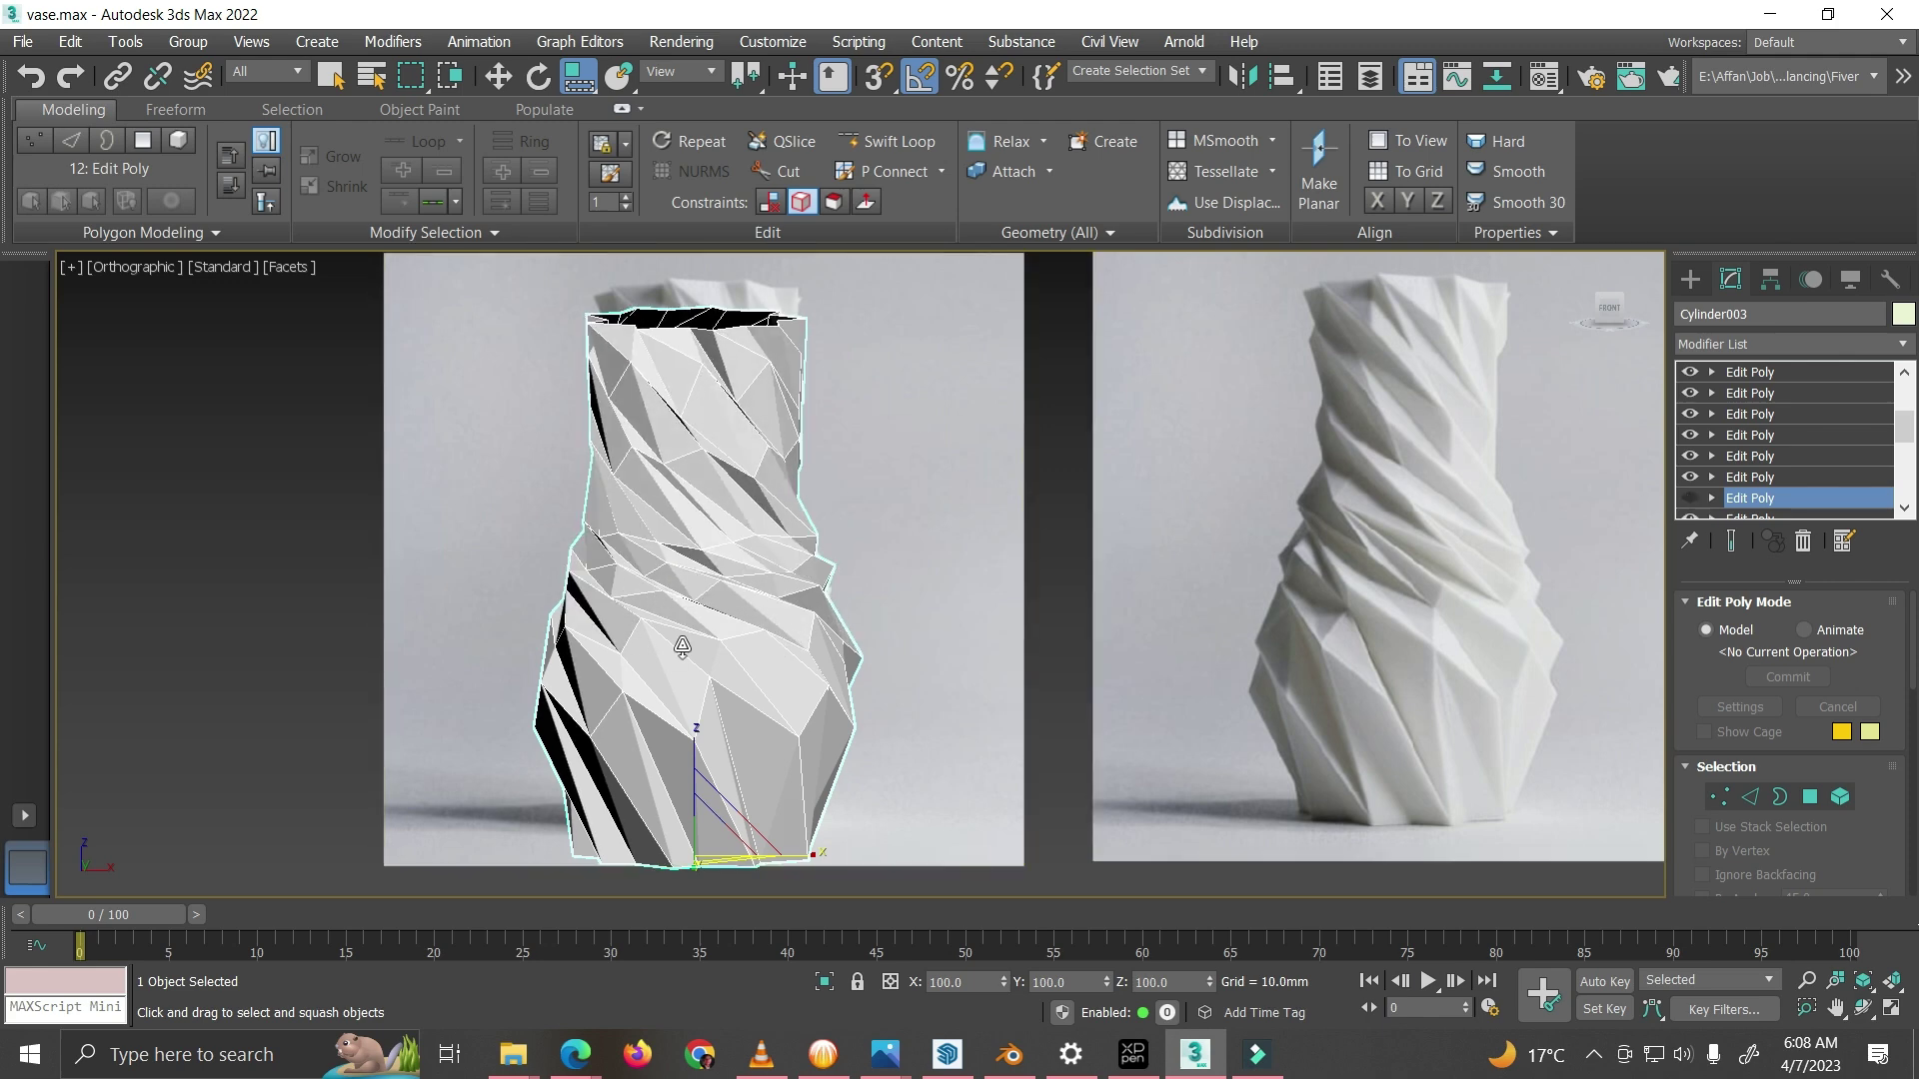
pyautogui.click(1694, 498)
pyautogui.click(1694, 498)
pyautogui.click(1694, 497)
pyautogui.click(1693, 497)
pyautogui.click(1694, 497)
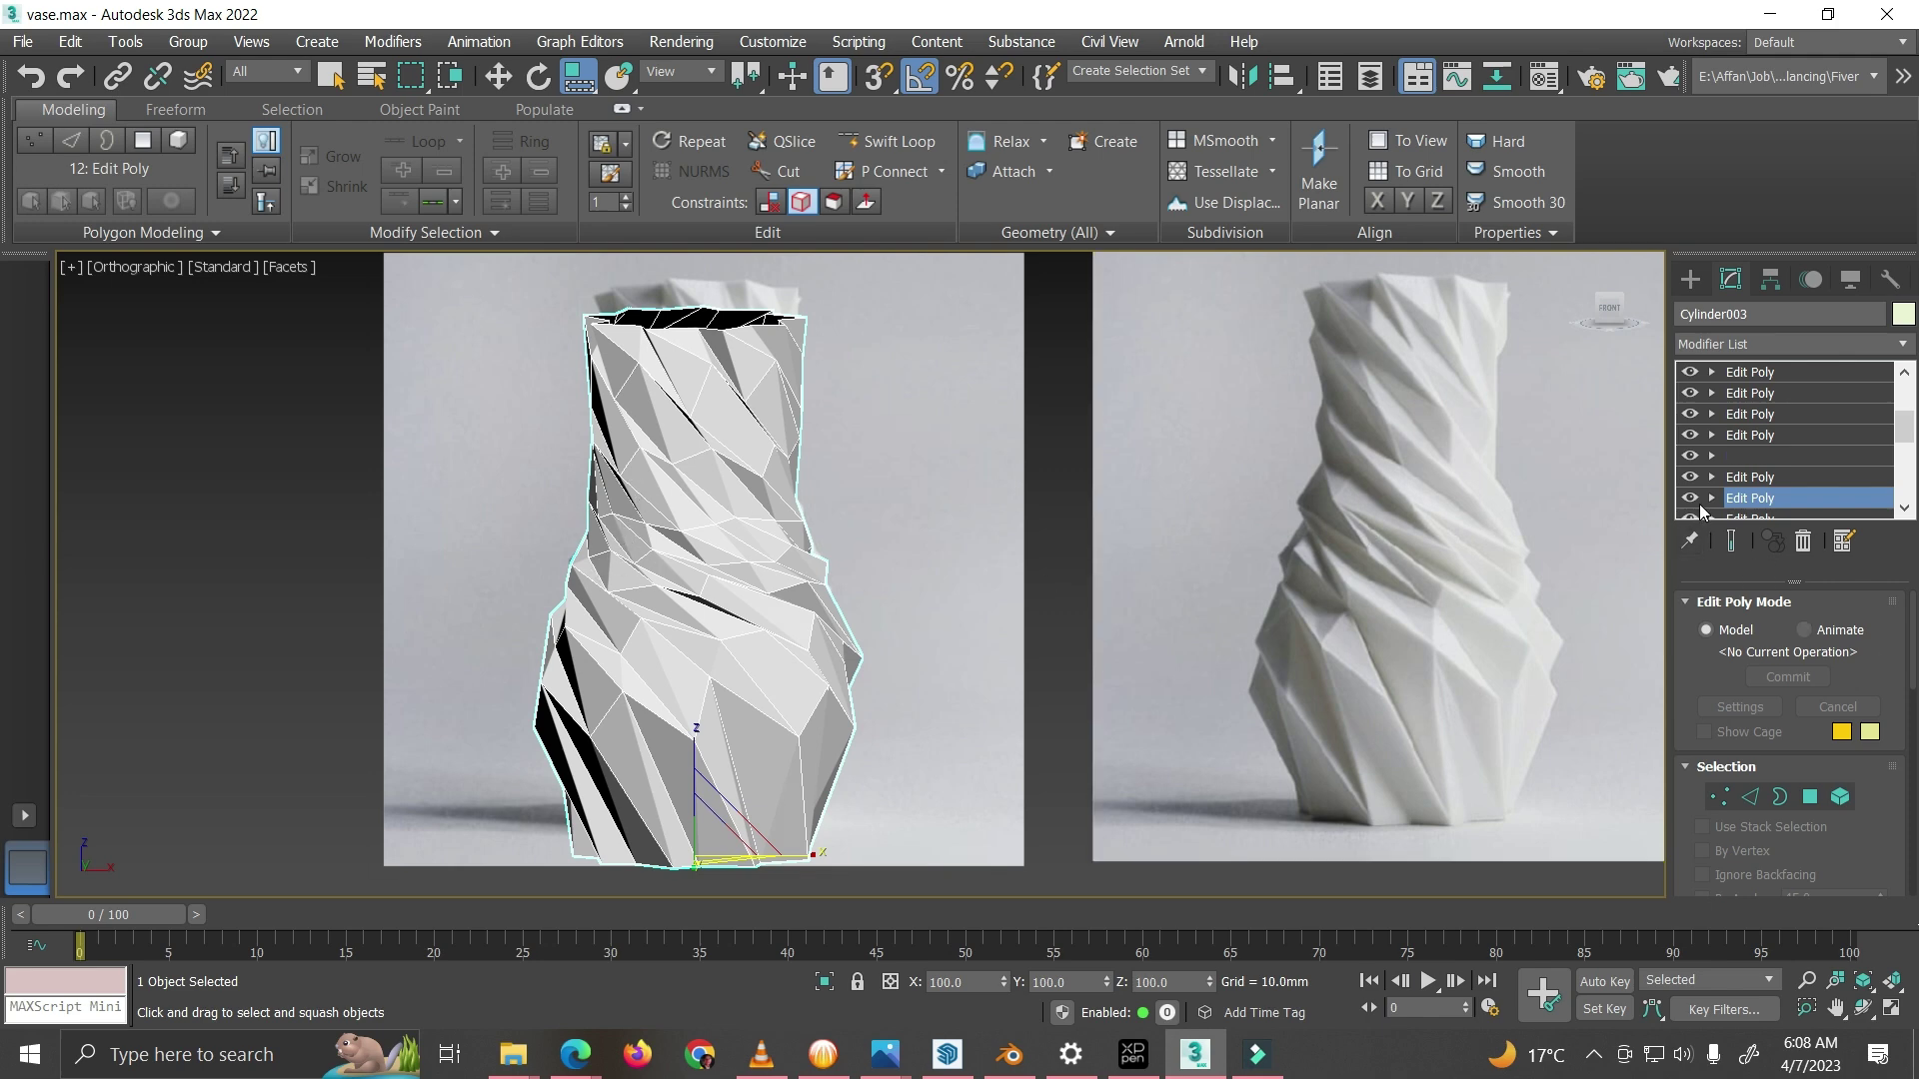
# Step: Toggle the twelfth Edit Poly to examine how it changes the facets on the vase's neck
pyautogui.press('1')
pyautogui.press('1')
pyautogui.click(1694, 498)
pyautogui.click(1692, 497)
pyautogui.click(1693, 498)
pyautogui.click(1692, 498)
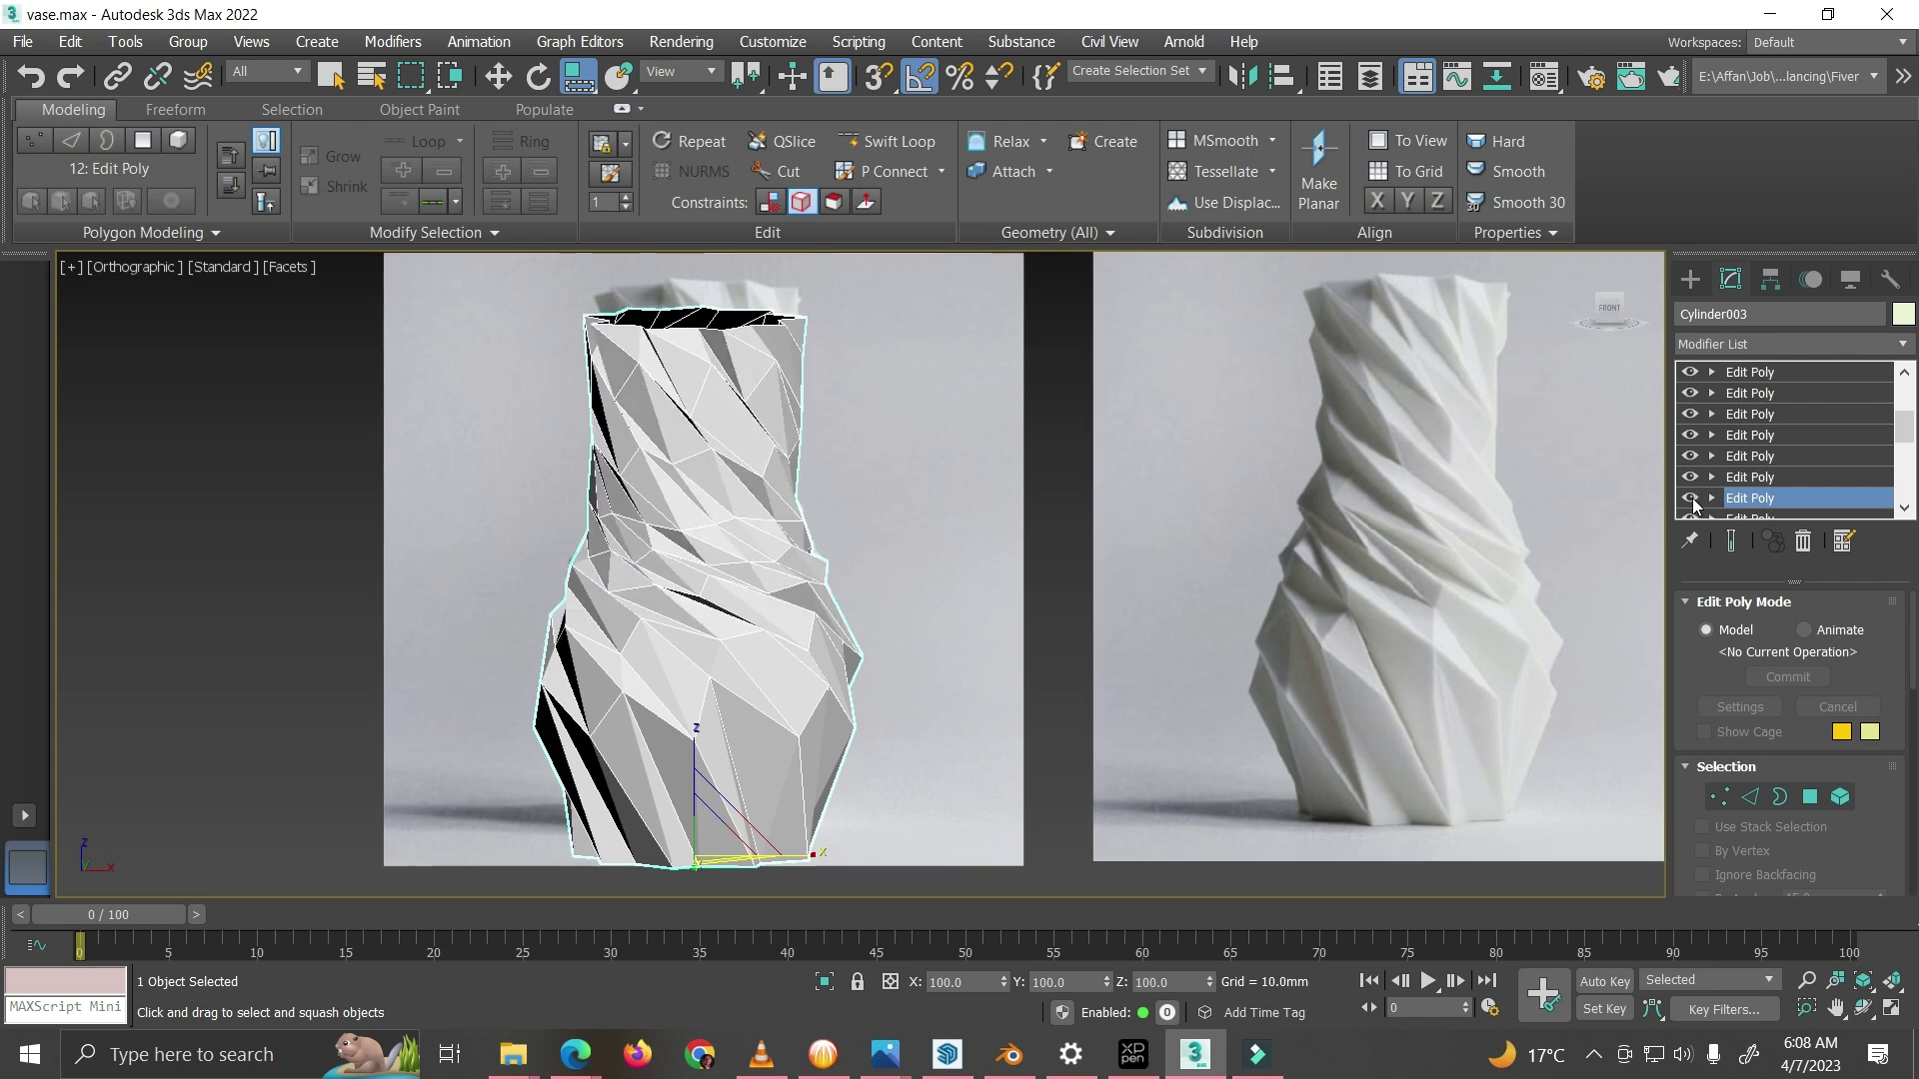
pyautogui.click(1692, 498)
pyautogui.click(1691, 497)
pyautogui.click(1692, 497)
pyautogui.click(1692, 497)
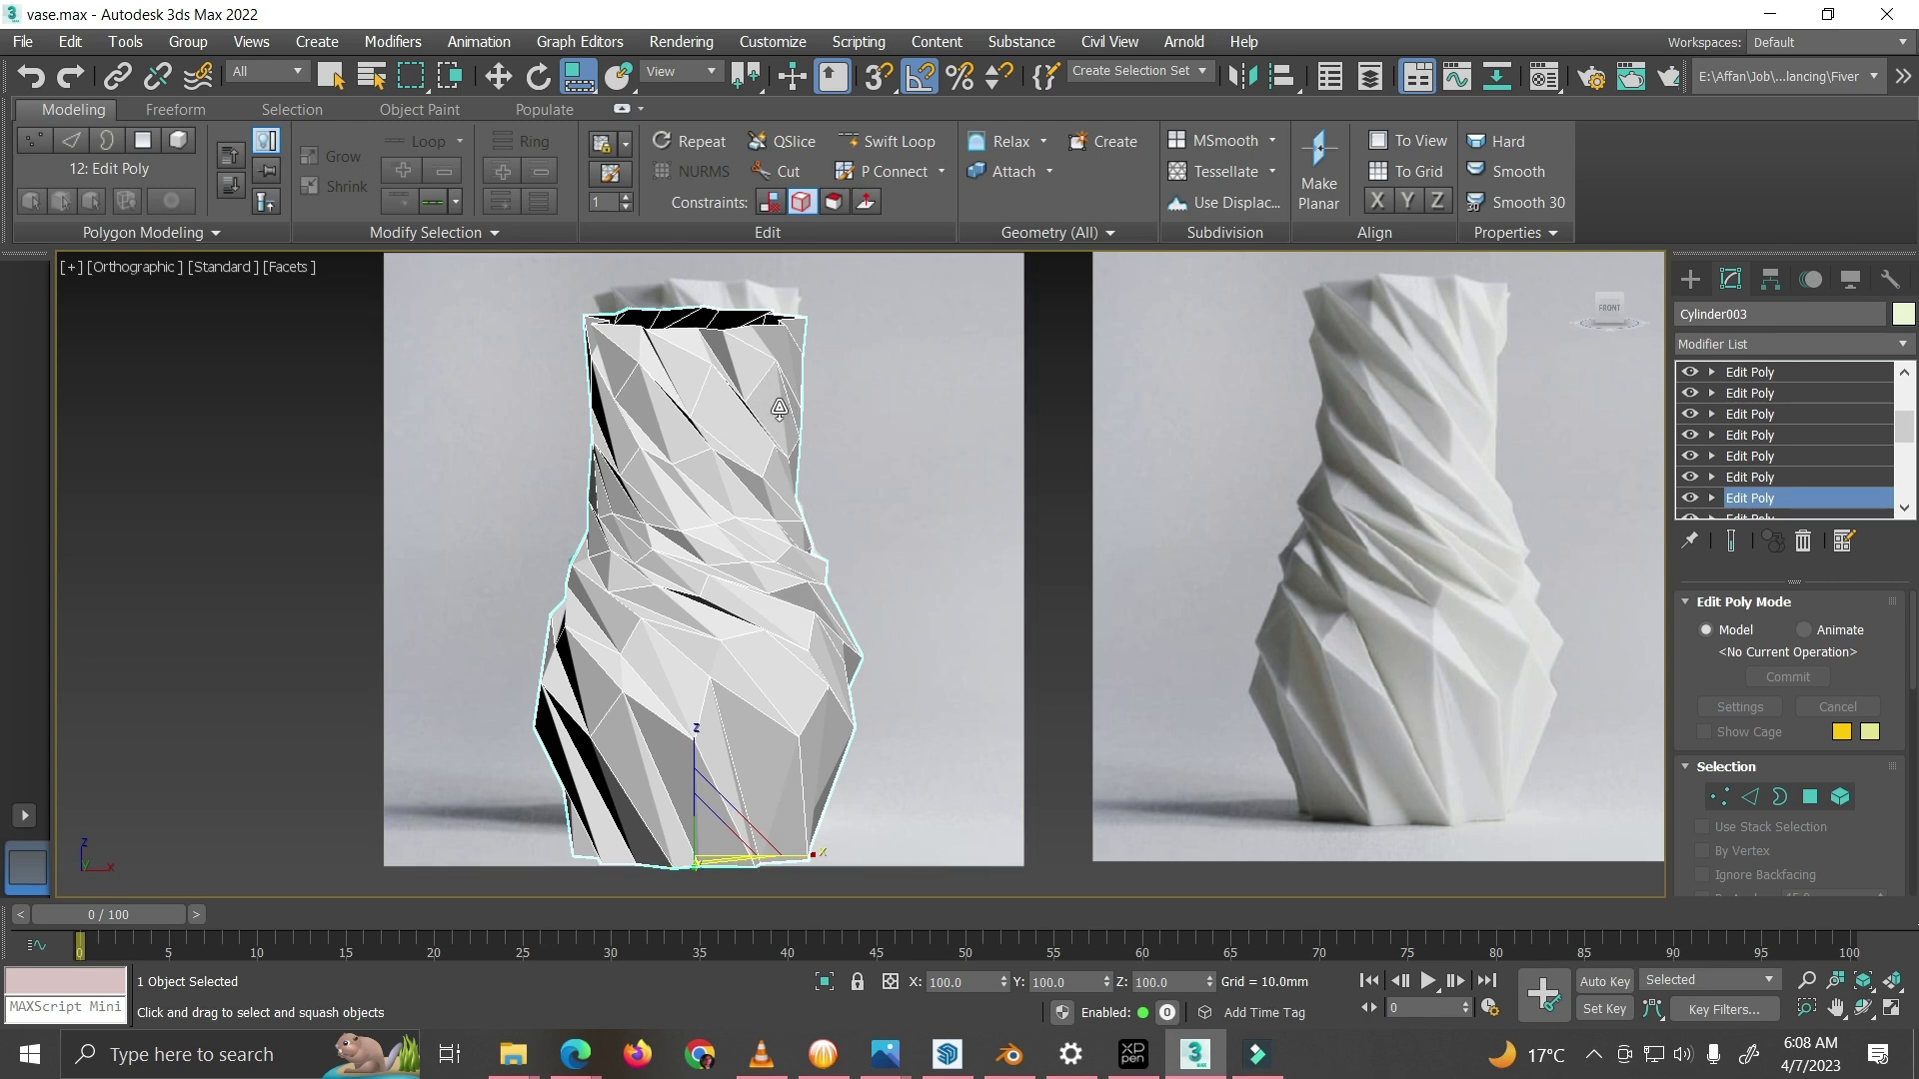
# Step: Switch the twelfth Edit Poly off and on repeatedly to compare the facets across the whole vase, leaving it enabled
pyautogui.click(1696, 500)
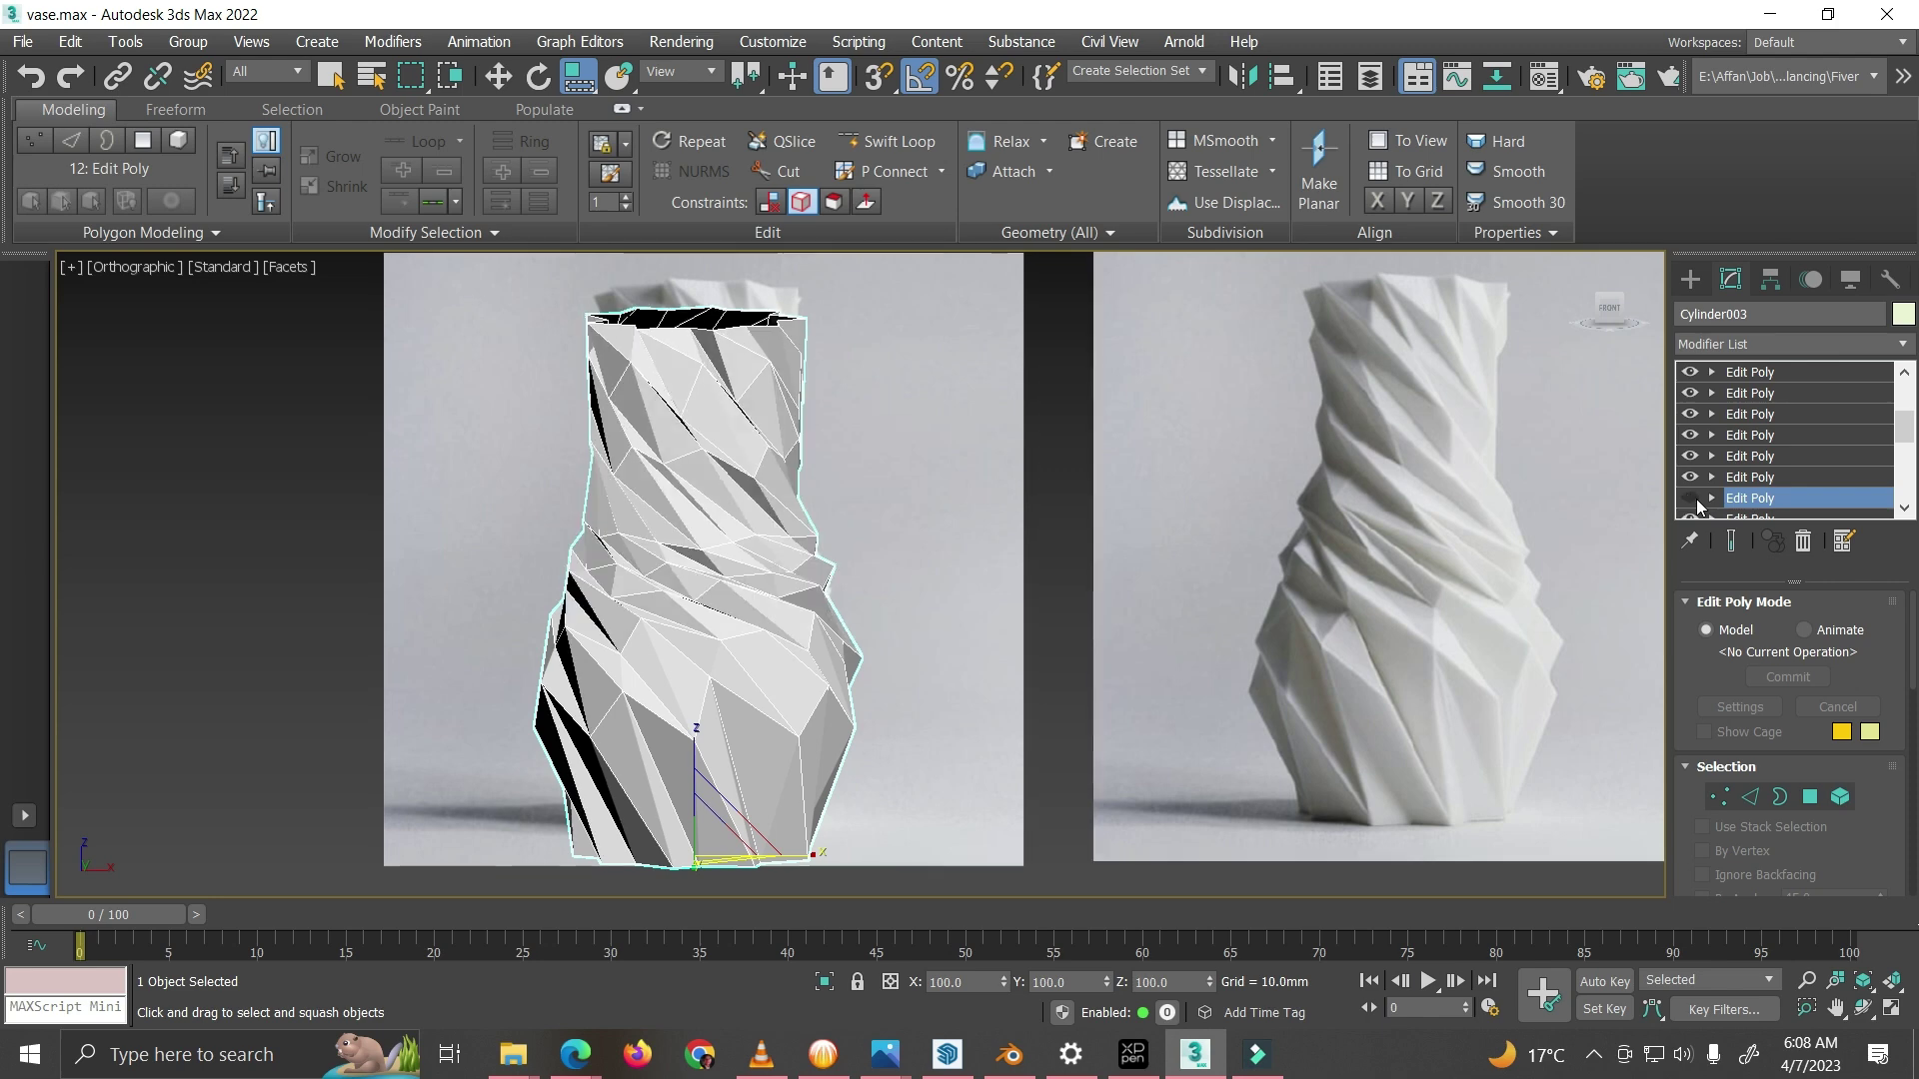
pyautogui.click(1696, 501)
pyautogui.click(1696, 501)
pyautogui.click(1696, 501)
pyautogui.click(1695, 500)
pyautogui.click(1695, 500)
pyautogui.click(1695, 499)
pyautogui.click(1695, 499)
pyautogui.click(1695, 500)
pyautogui.click(1695, 500)
pyautogui.click(1695, 499)
pyautogui.click(1694, 500)
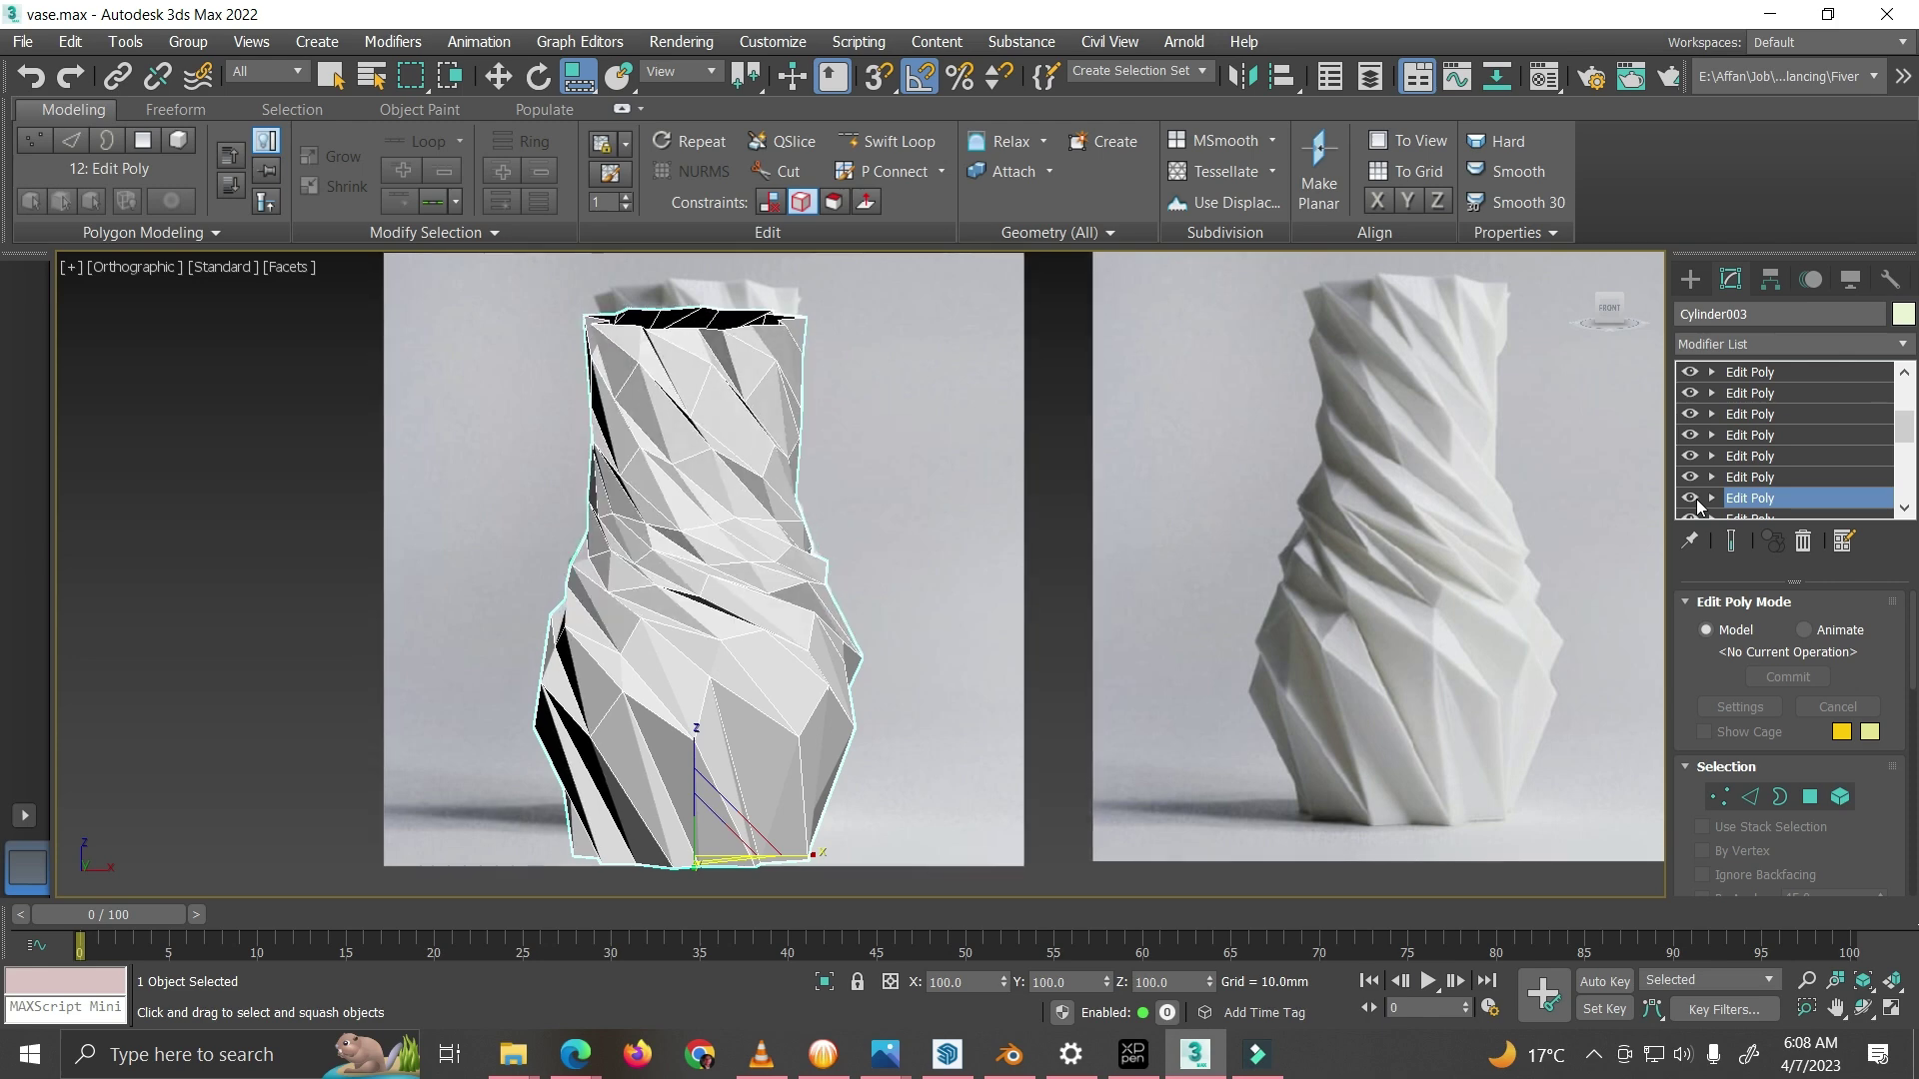
pyautogui.click(1695, 500)
pyautogui.click(1695, 500)
# Step: Go to the thirteenth Edit Poly modifier, accepting the topology warning, and compare the vase with it off and on
pyautogui.click(1743, 480)
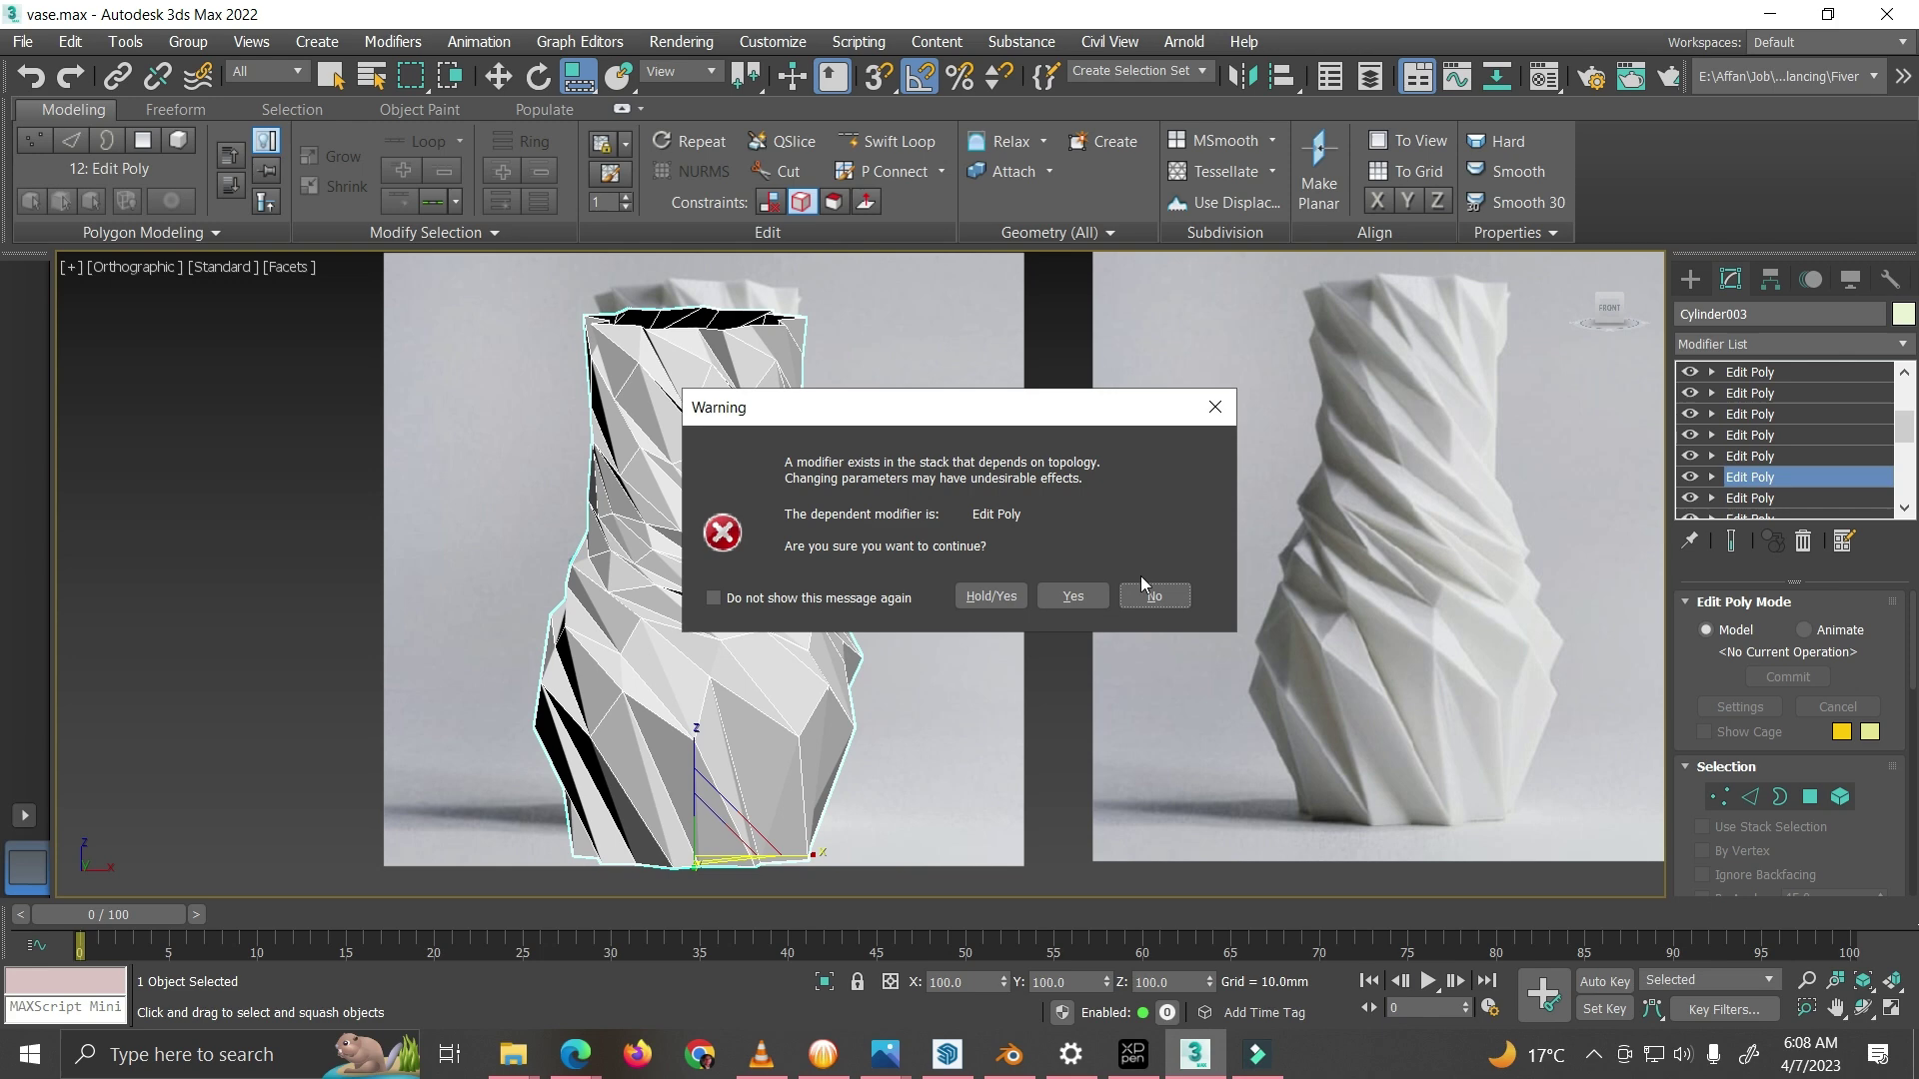
pyautogui.click(1087, 594)
pyautogui.hotkey('ctrl', 'z')
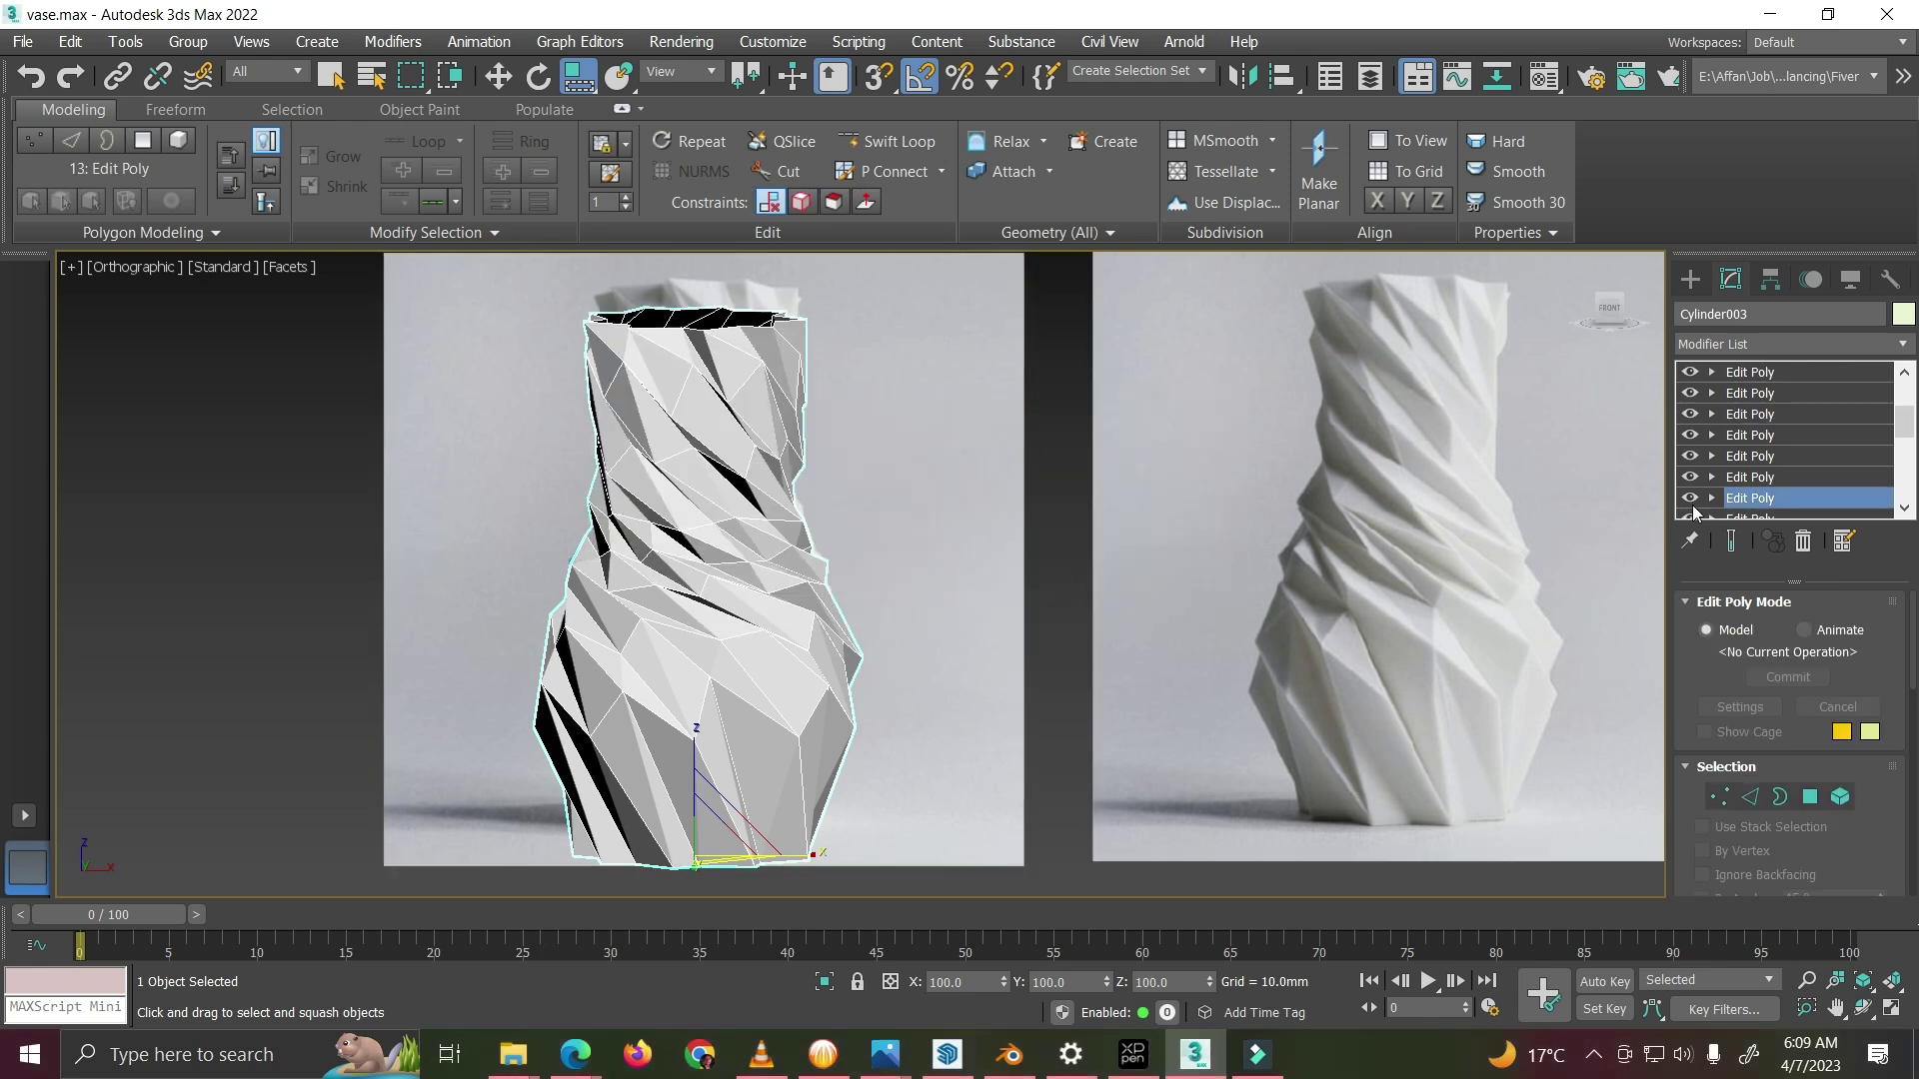
pyautogui.click(1694, 503)
pyautogui.click(1694, 502)
pyautogui.click(1694, 503)
pyautogui.click(1694, 502)
pyautogui.click(1694, 502)
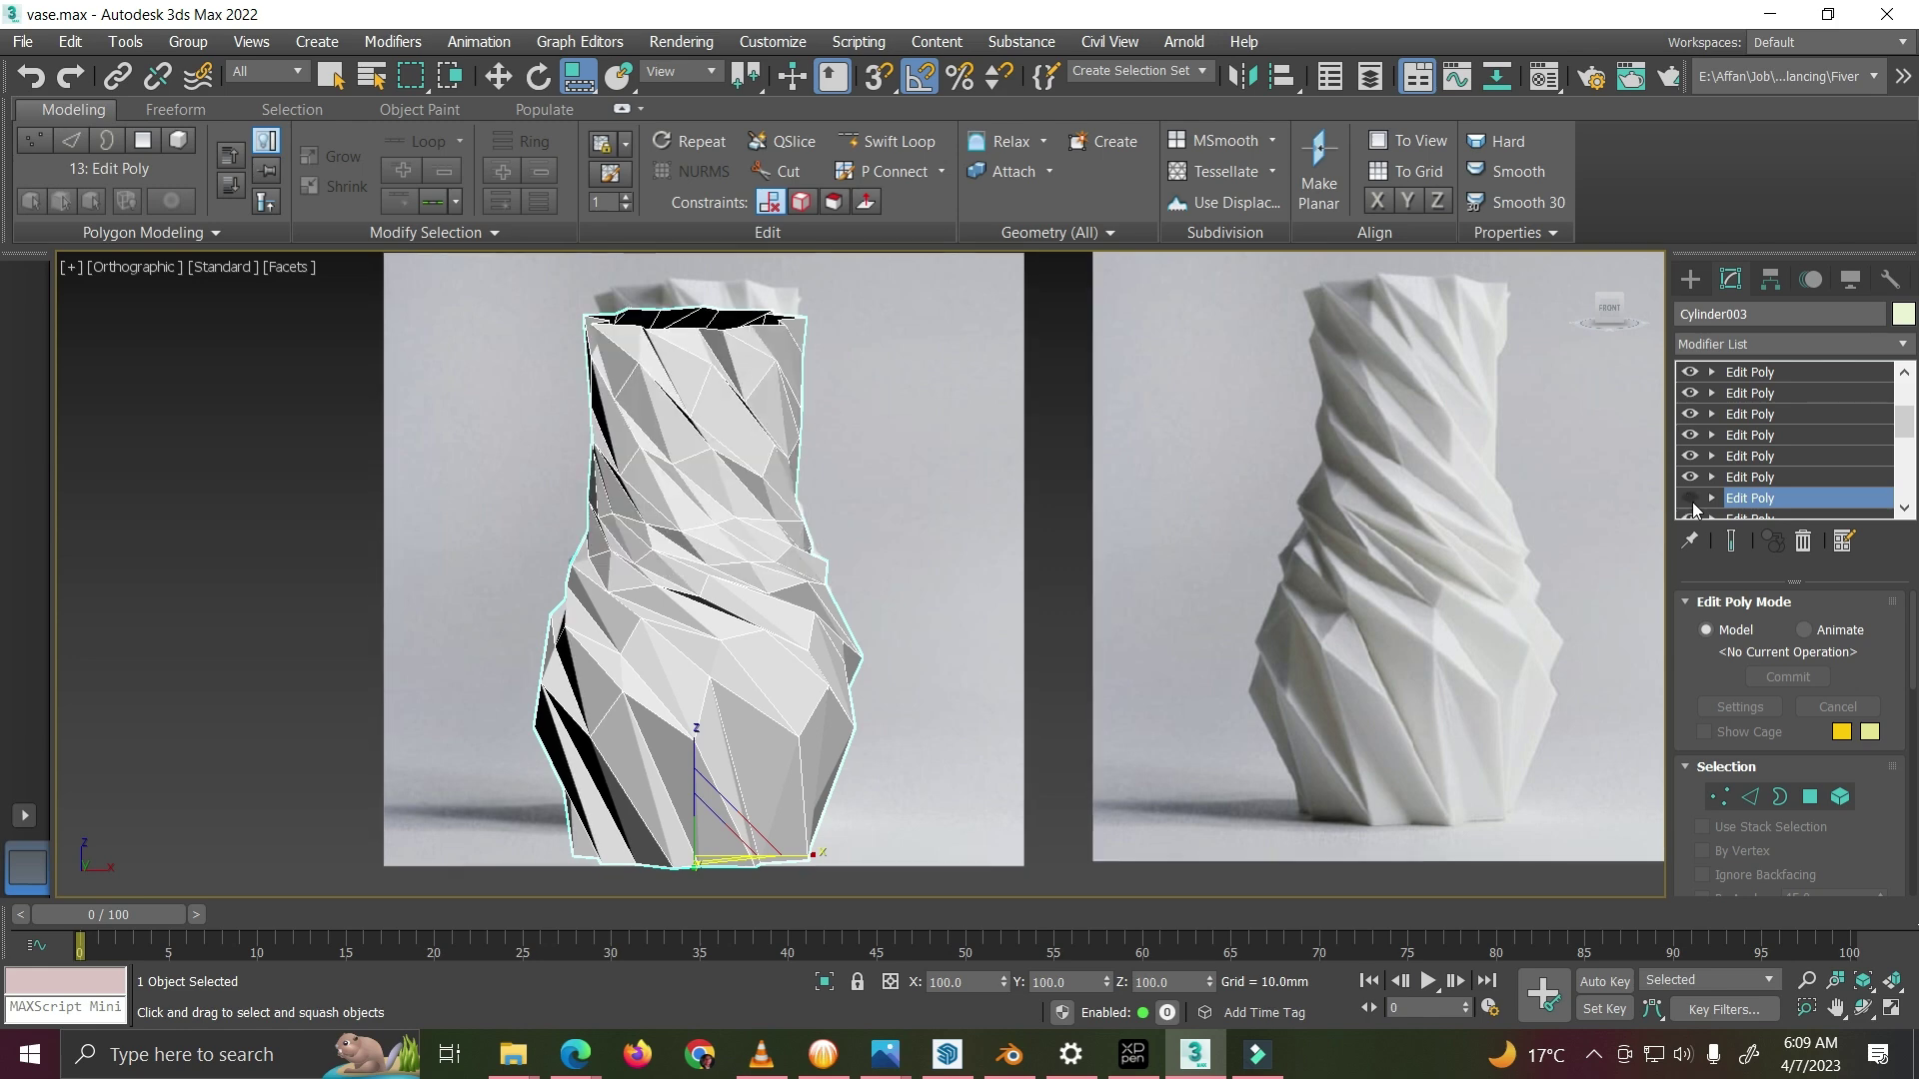
pyautogui.click(1693, 503)
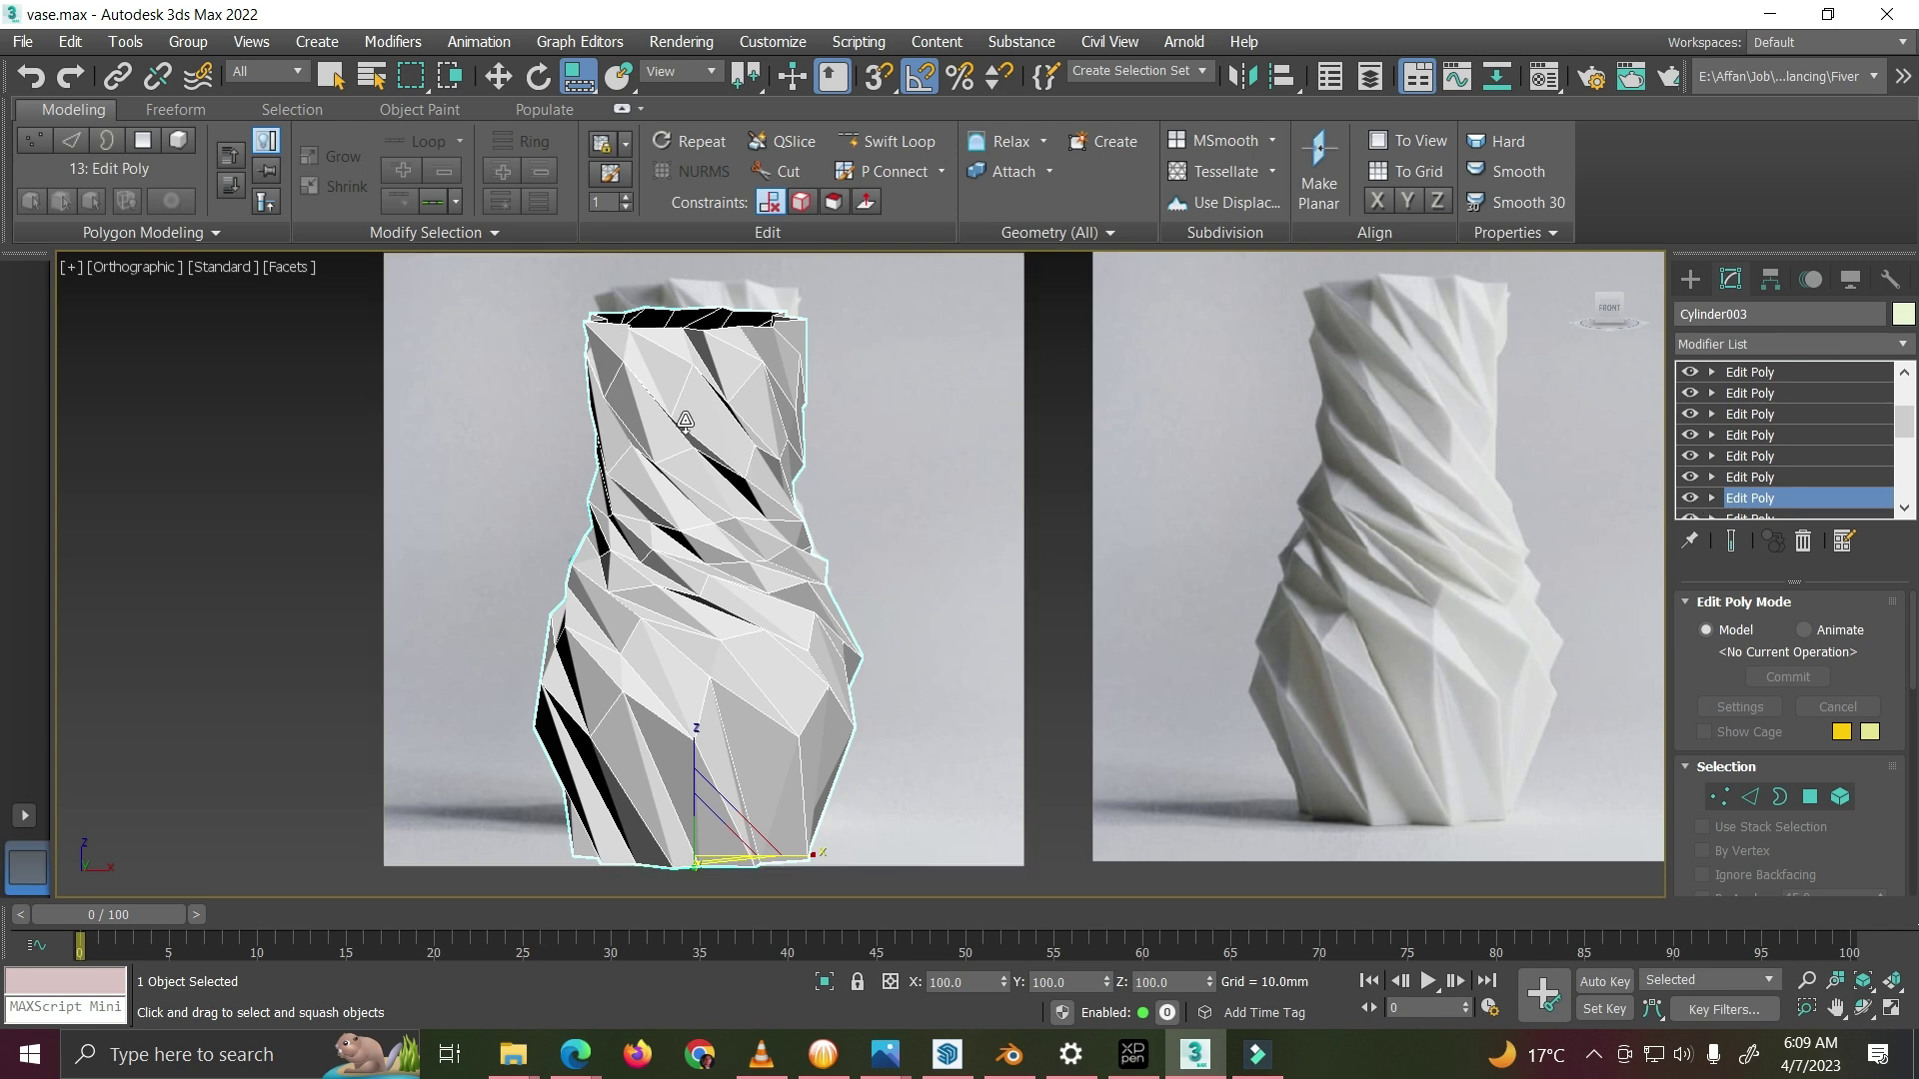
# Step: Switch the thirteenth Edit Poly off and on repeatedly to examine its changes to the vase's neck facets, leaving it enabled
pyautogui.click(1690, 499)
pyautogui.click(1689, 499)
pyautogui.click(1690, 499)
pyautogui.click(1690, 499)
pyautogui.click(1690, 499)
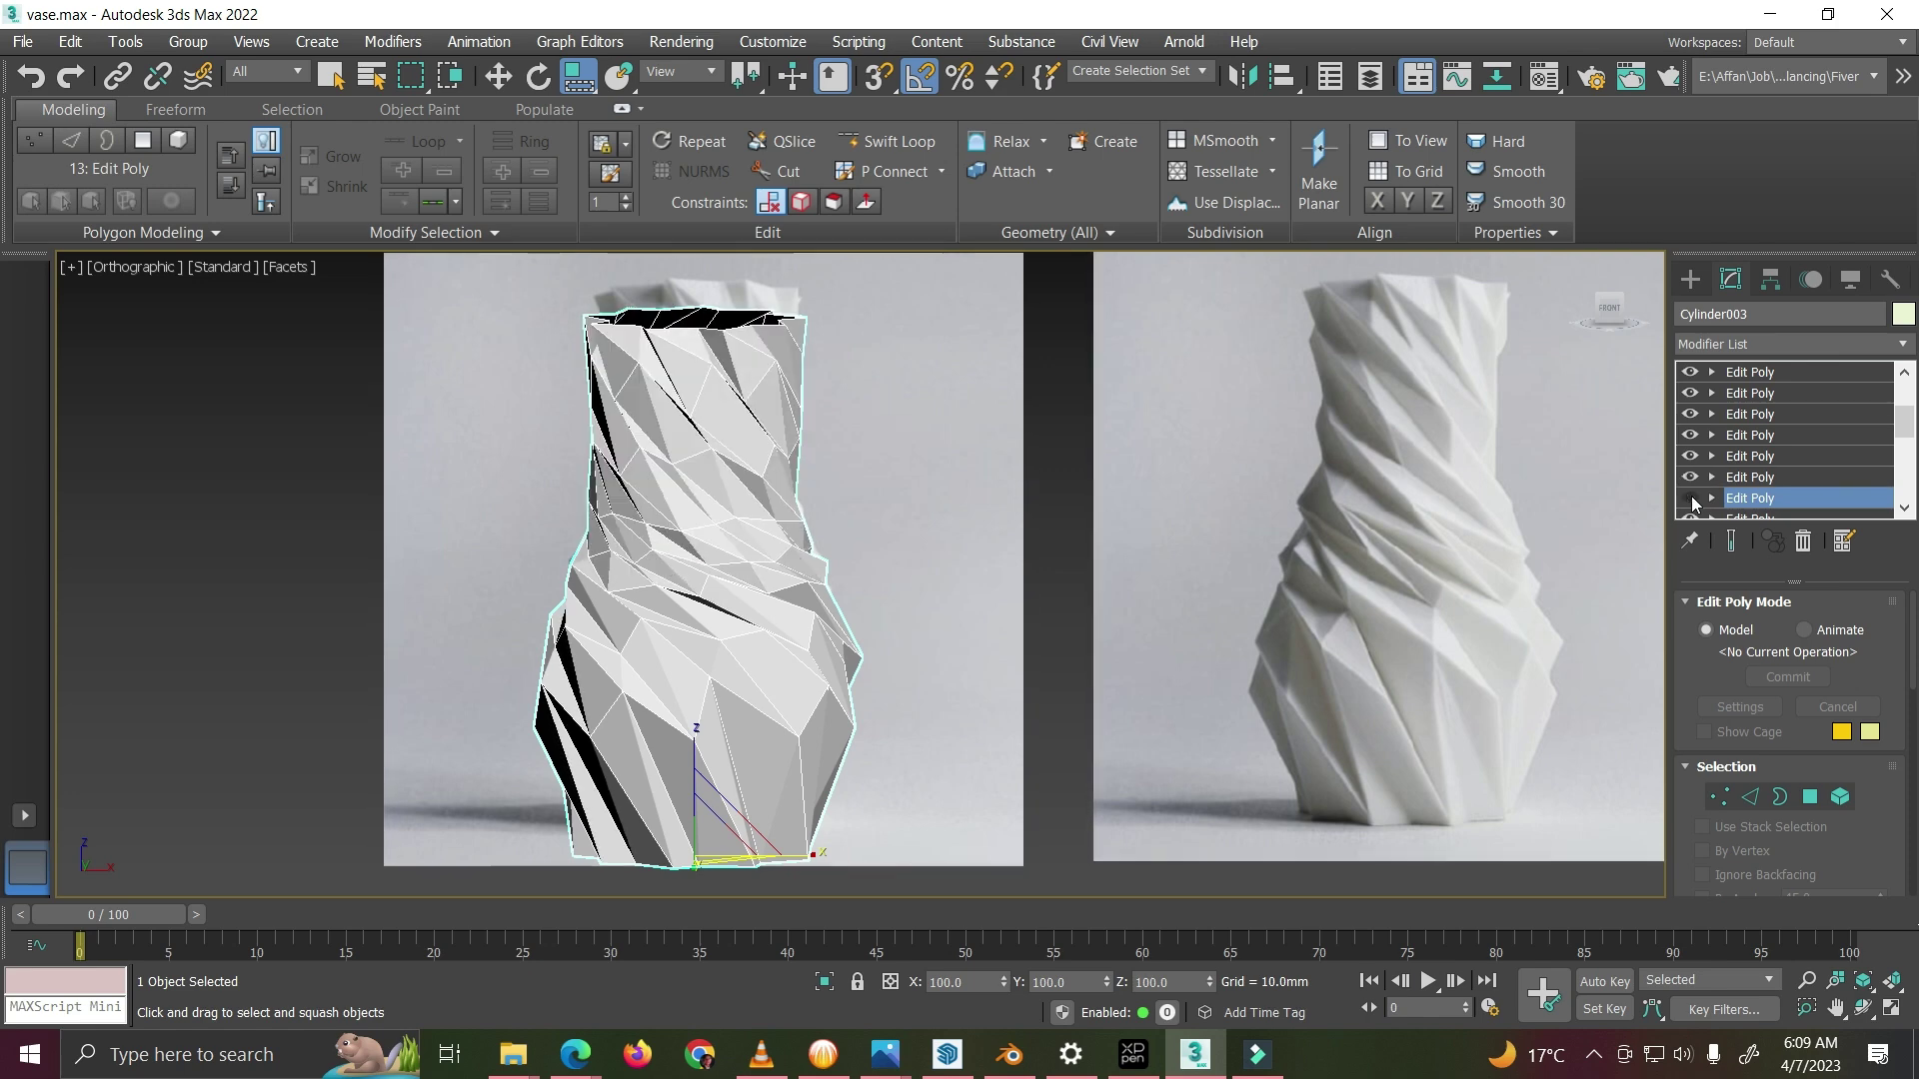
pyautogui.click(1690, 498)
pyautogui.click(1690, 498)
pyautogui.click(1690, 499)
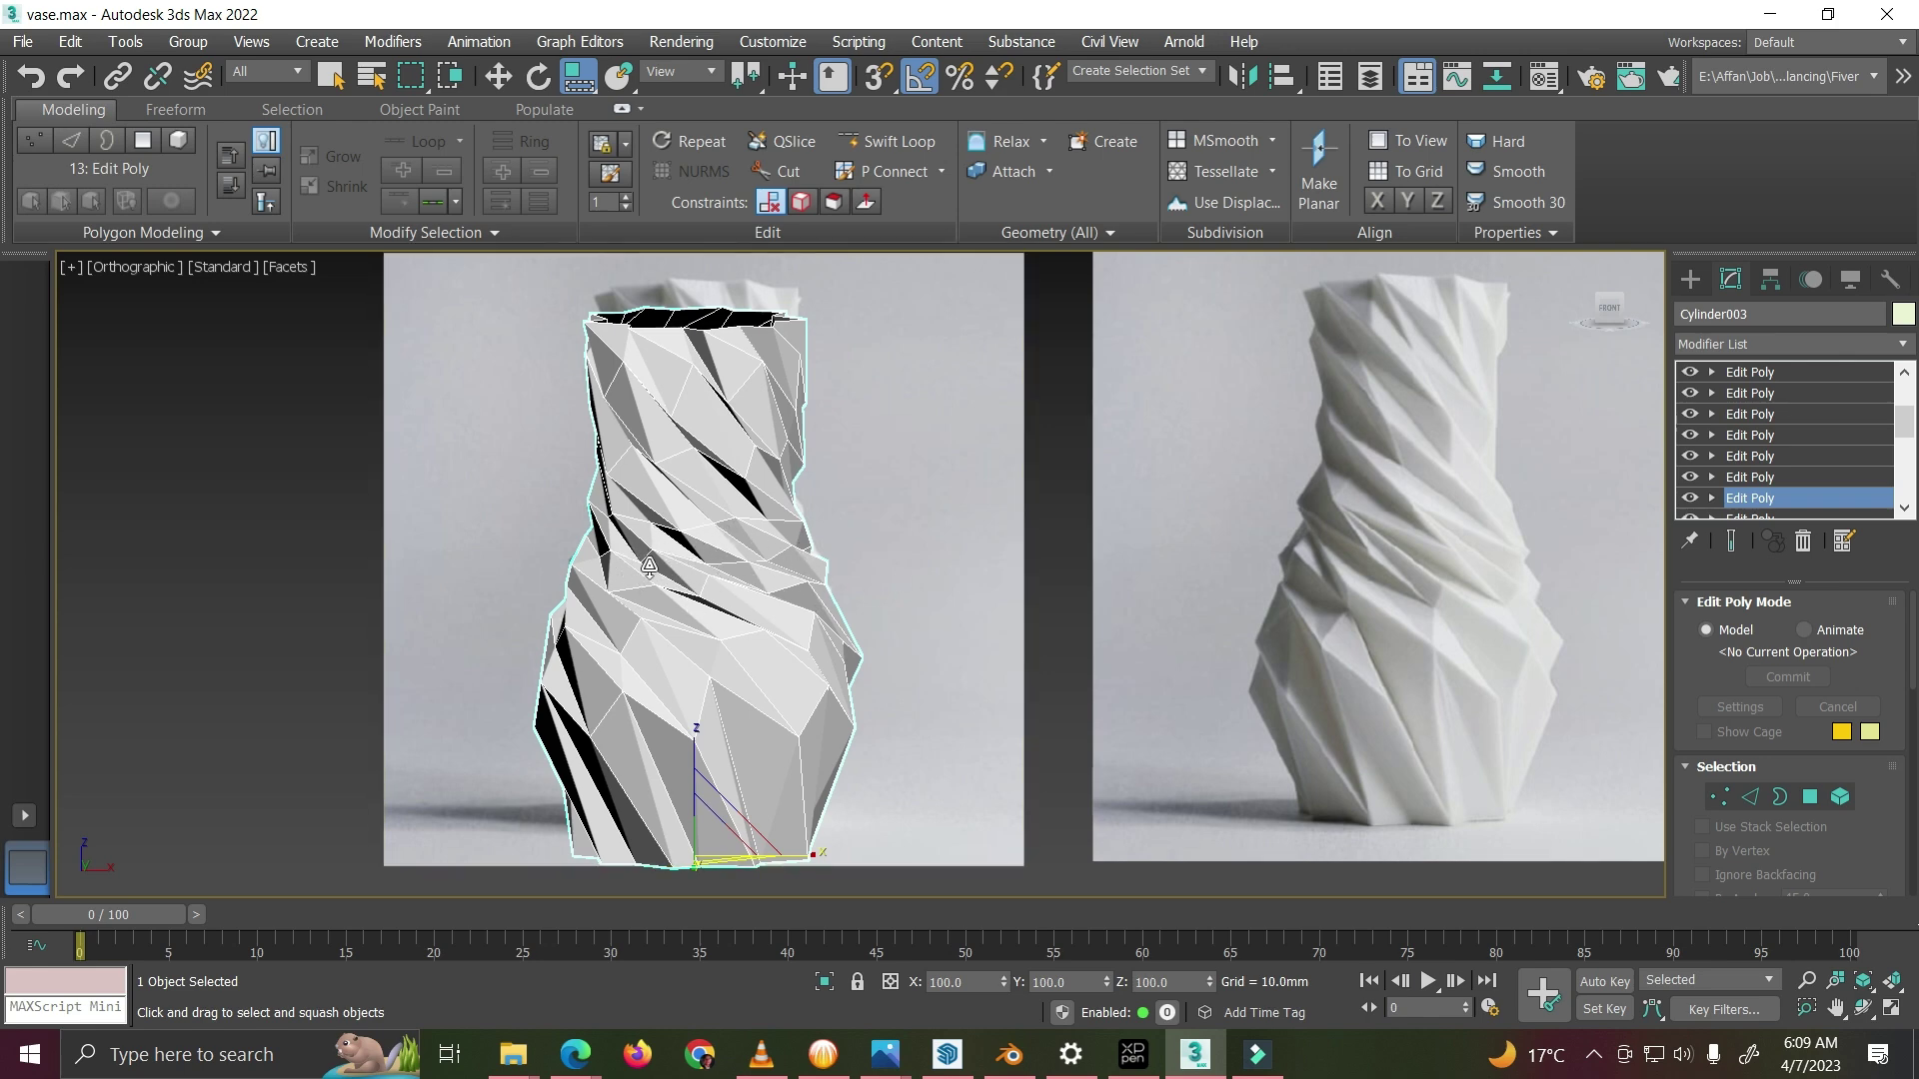
pyautogui.click(1691, 497)
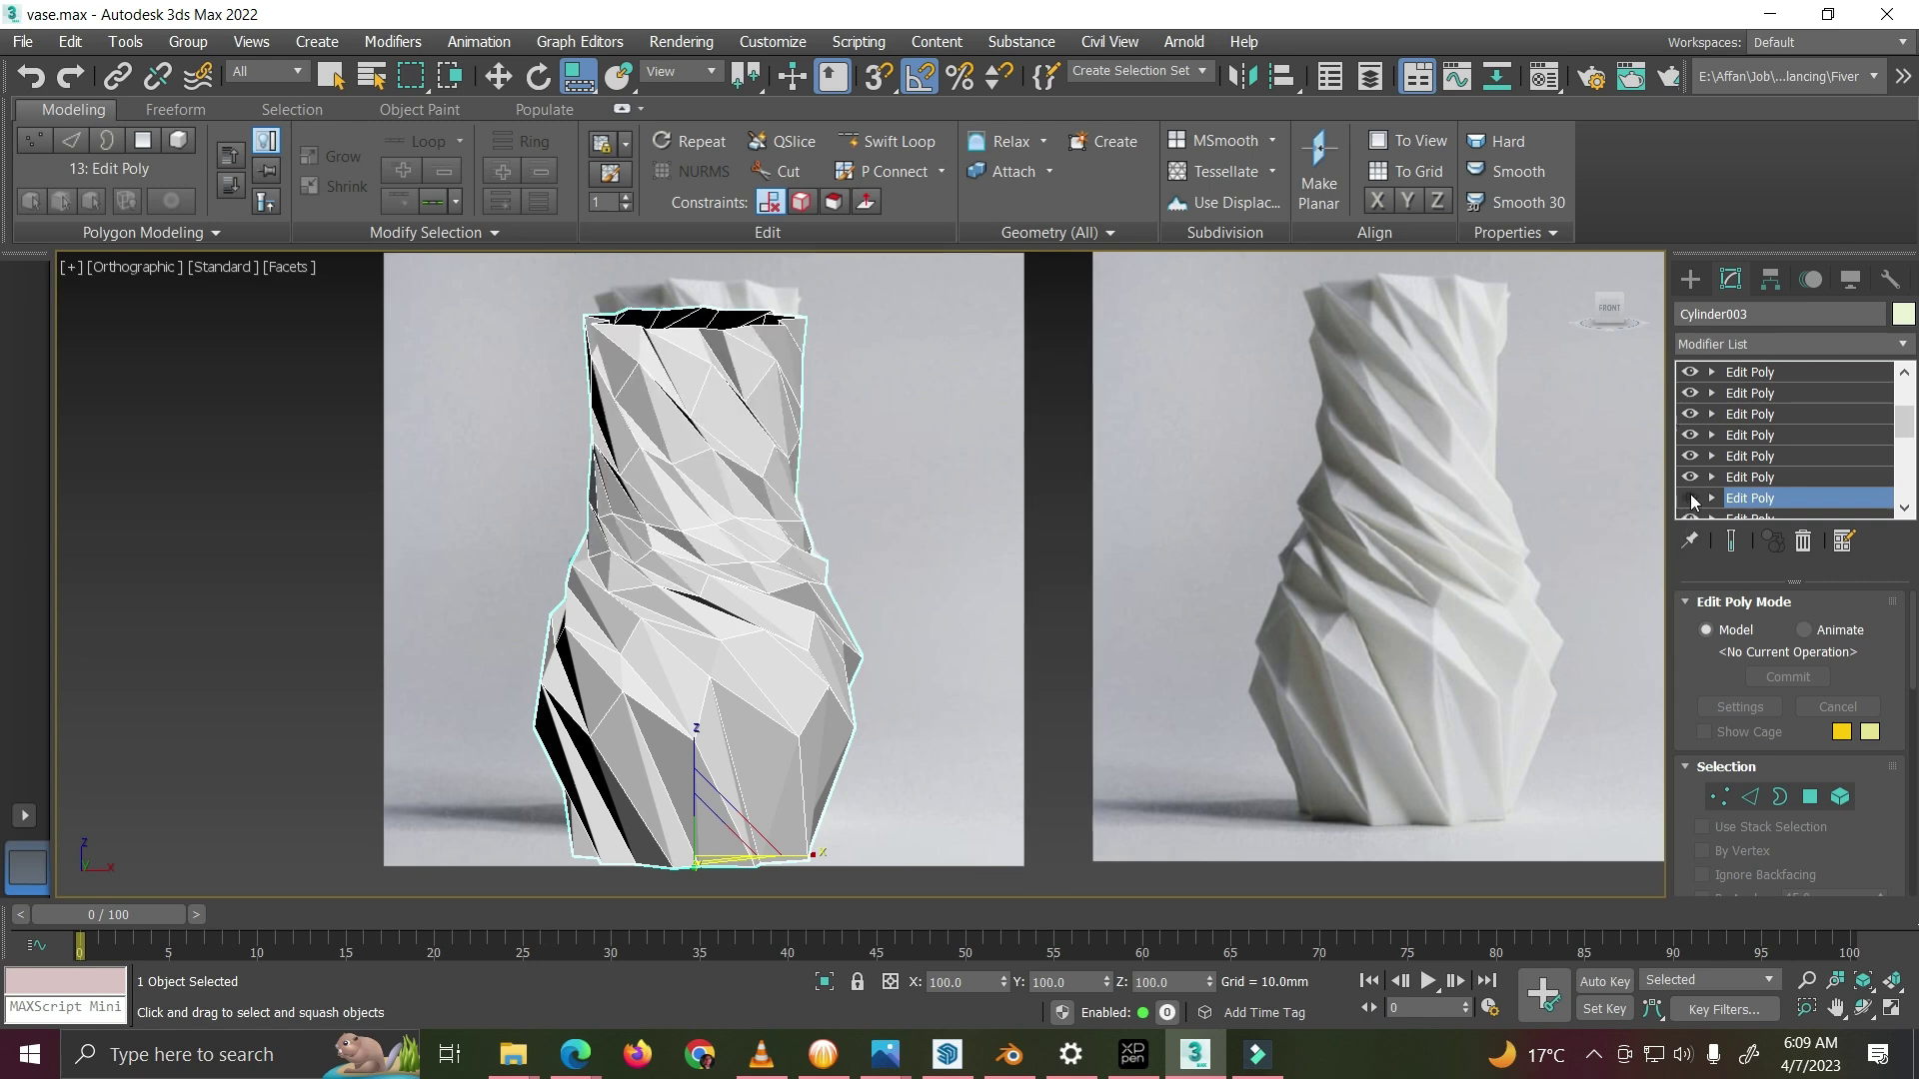
pyautogui.click(1691, 497)
pyautogui.click(1691, 497)
pyautogui.click(1691, 496)
pyautogui.click(1691, 497)
pyautogui.click(1691, 497)
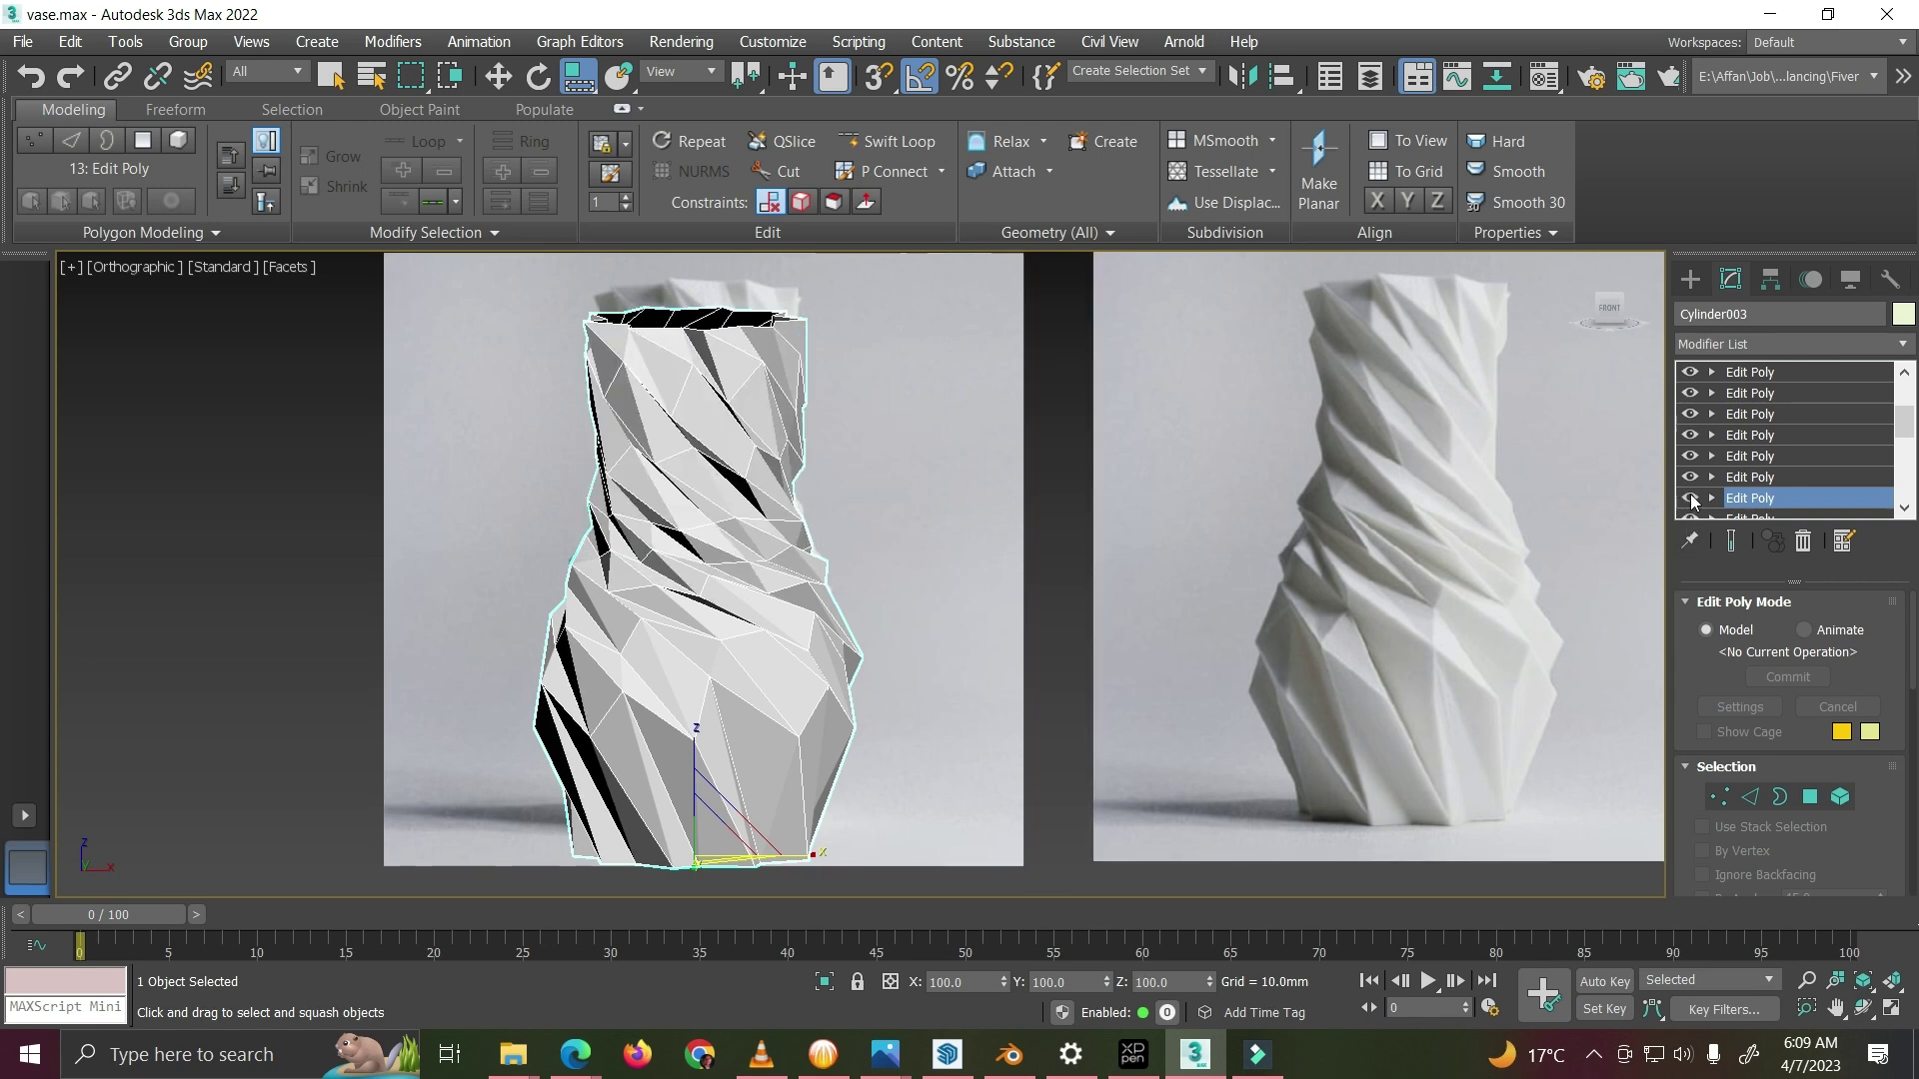
pyautogui.click(1691, 498)
pyautogui.click(1691, 498)
pyautogui.click(1691, 497)
pyautogui.click(1691, 497)
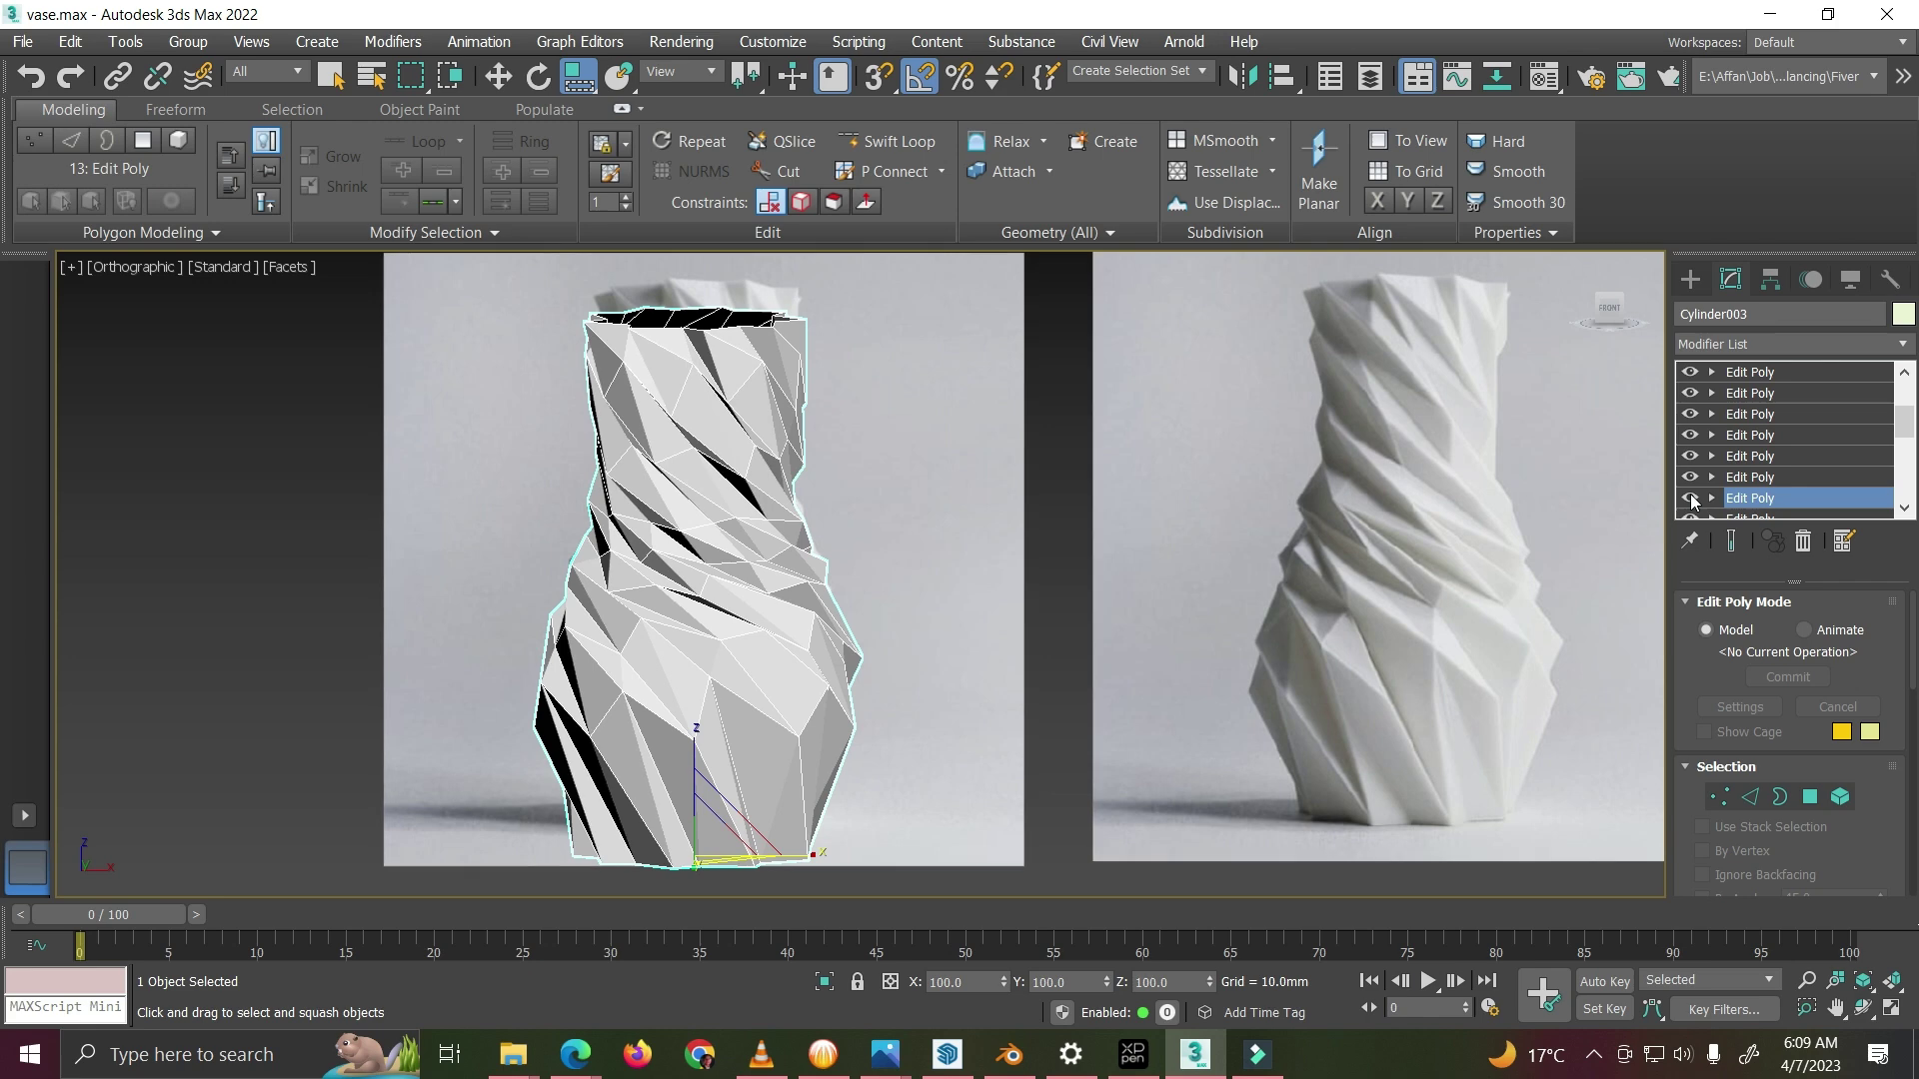
pyautogui.click(1691, 497)
pyautogui.click(1691, 498)
pyautogui.click(1691, 498)
pyautogui.click(1691, 498)
pyautogui.click(1691, 498)
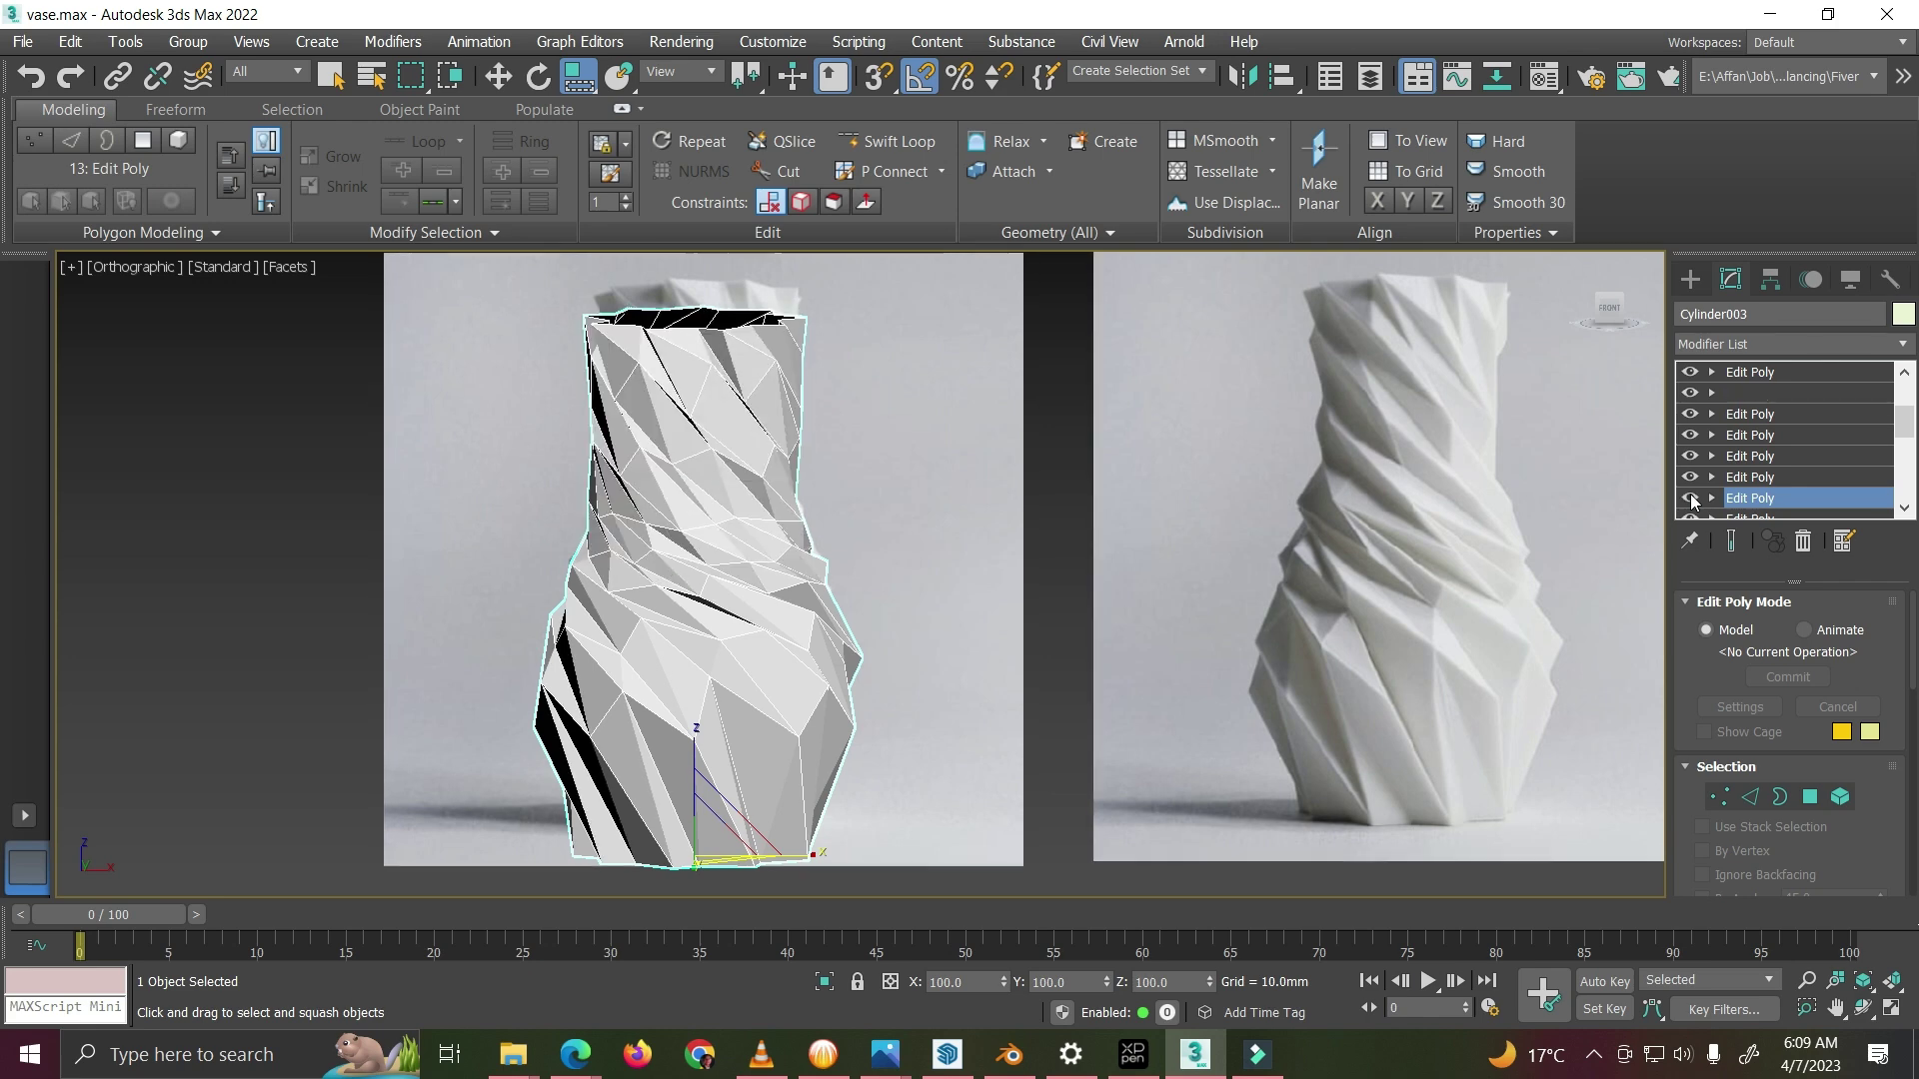
pyautogui.click(1690, 498)
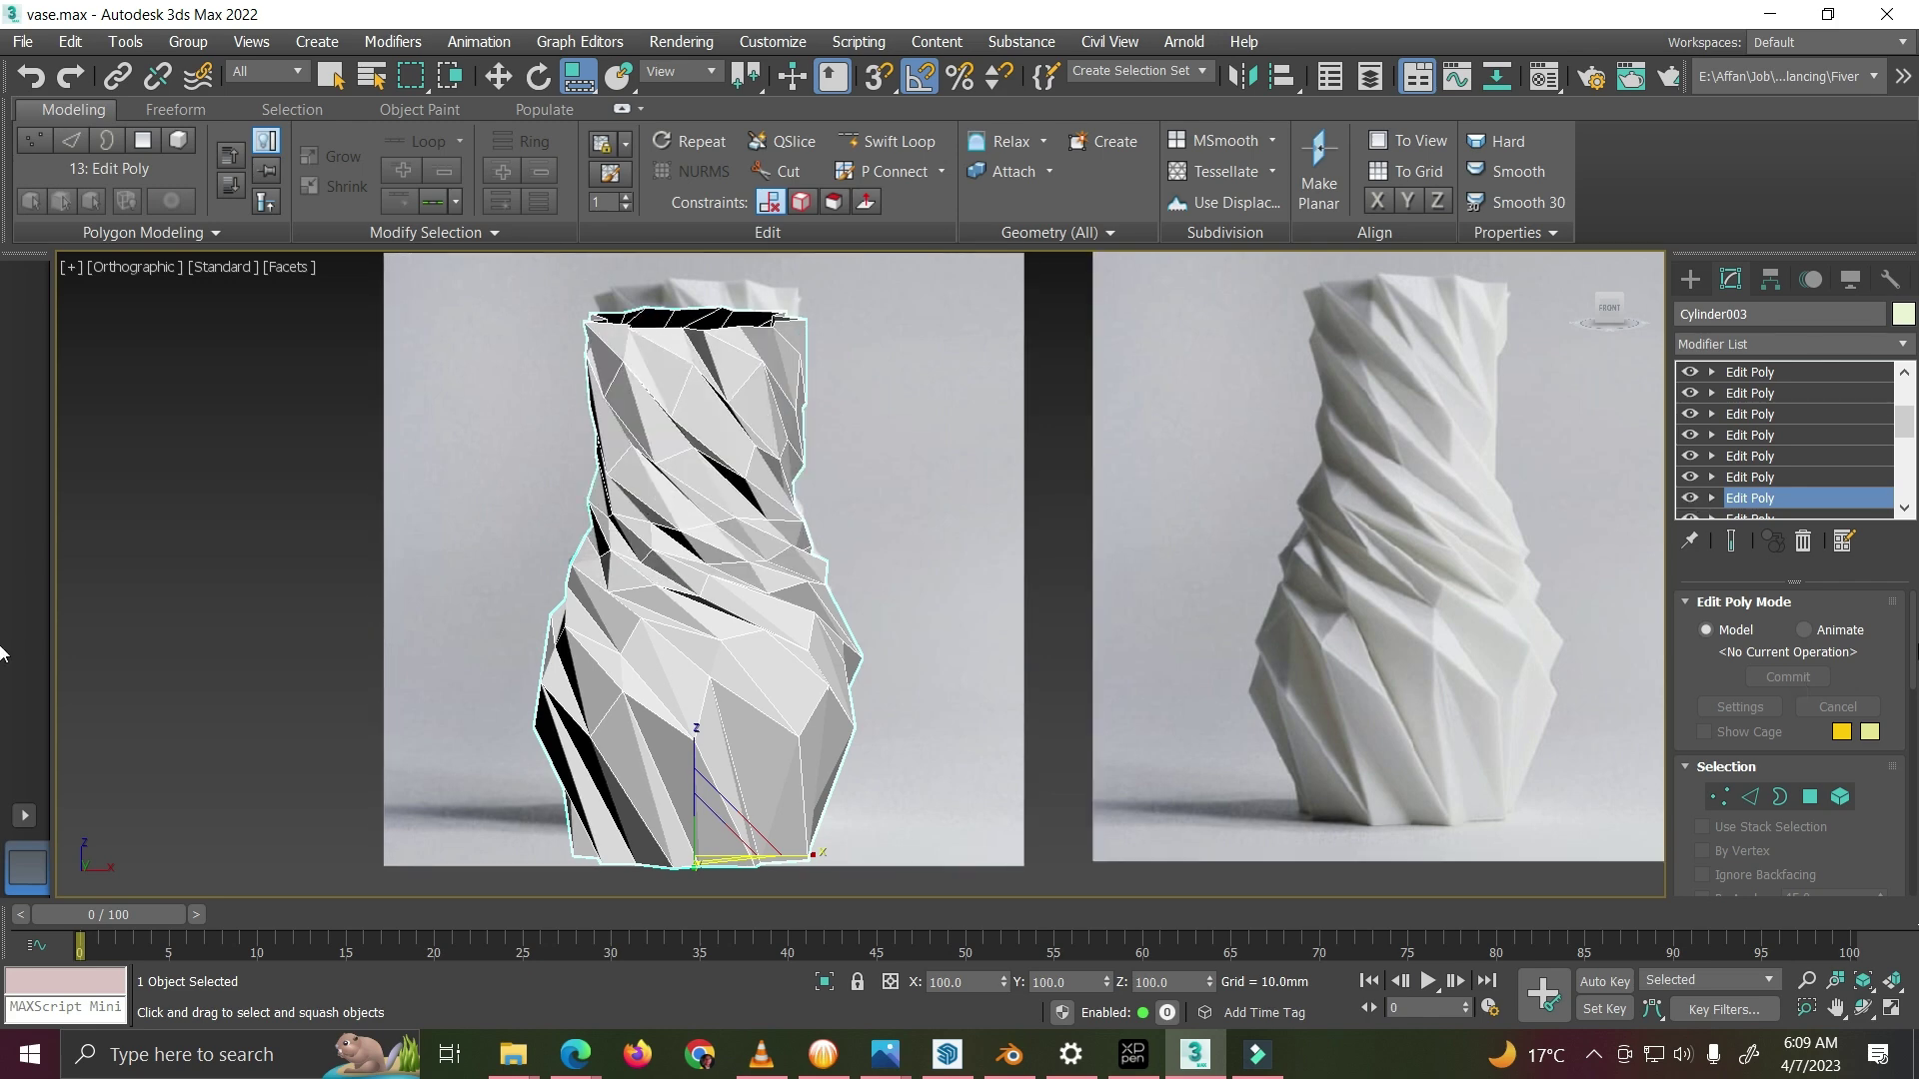
pyautogui.click(1693, 498)
pyautogui.click(1693, 498)
pyautogui.click(1692, 498)
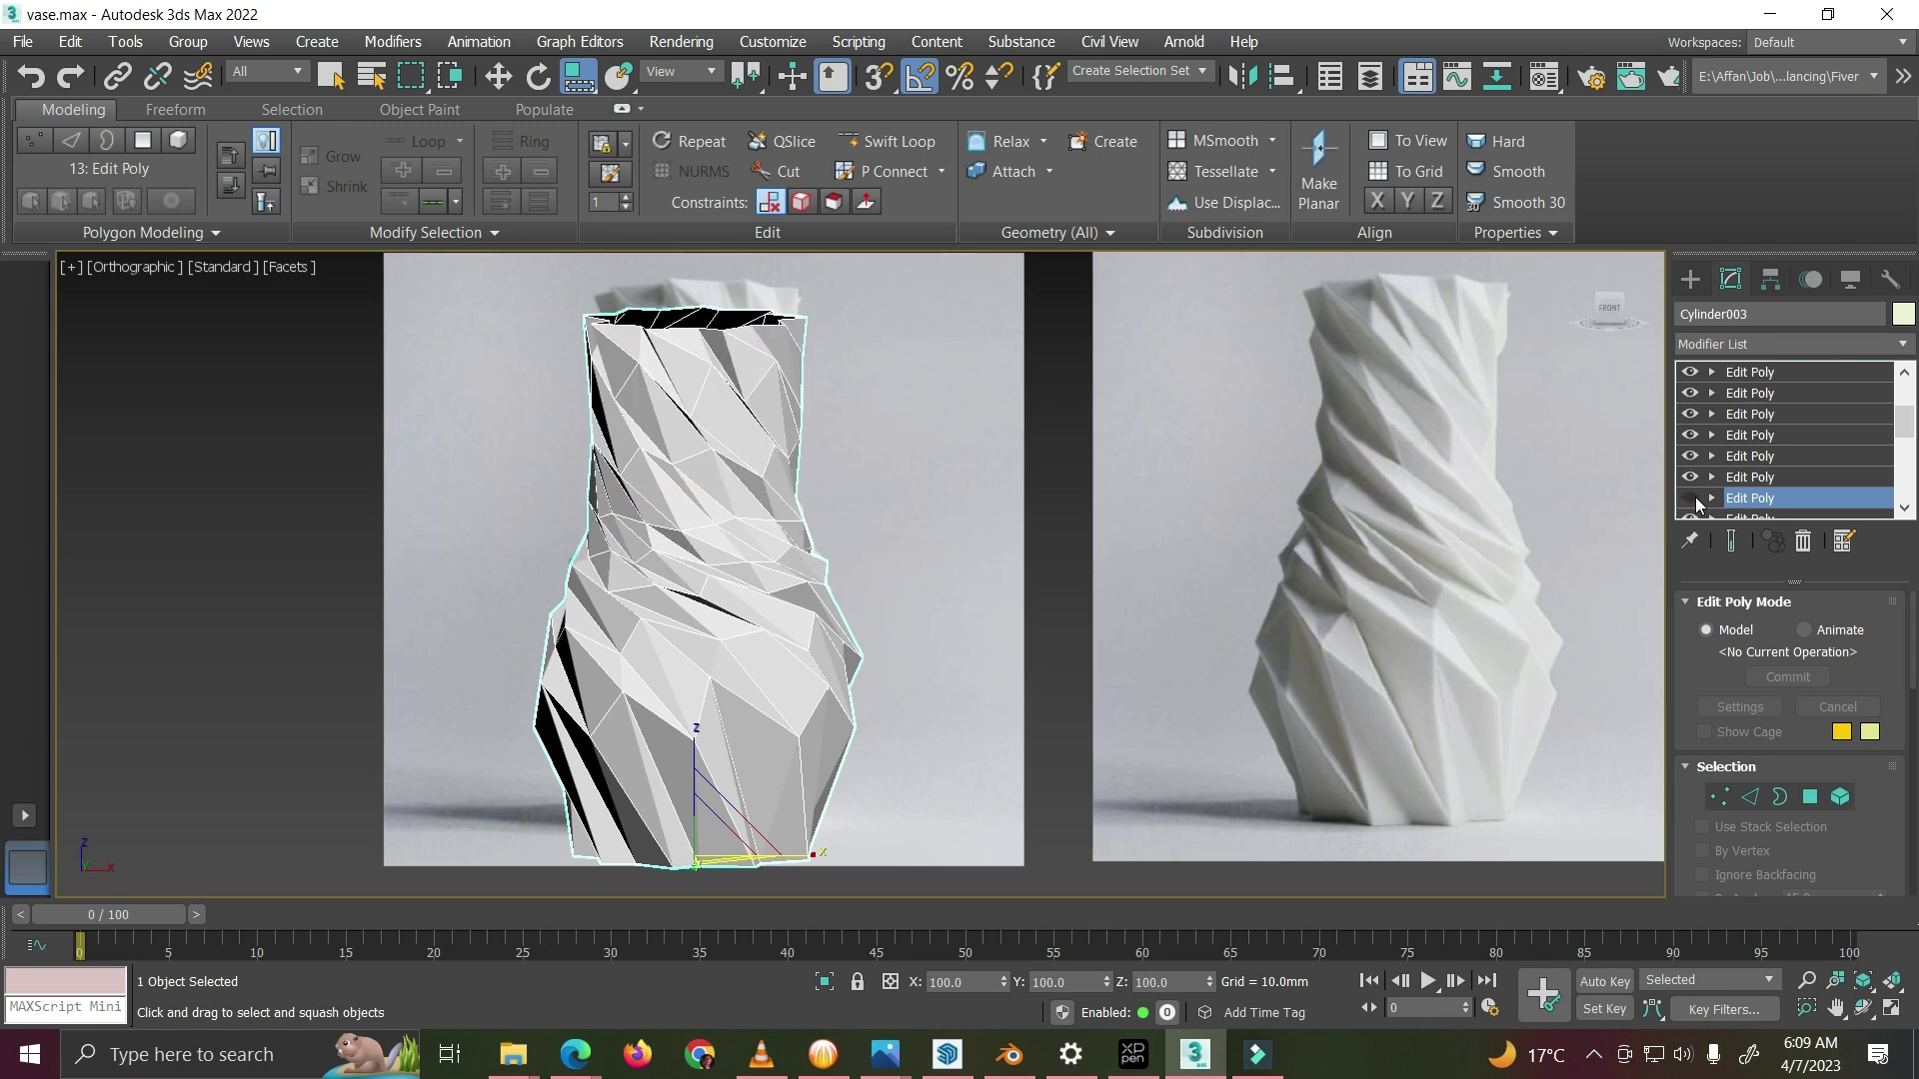
pyautogui.click(1693, 498)
# Step: Go to the fourteenth Edit Poly modifier, accepting the topology warning, and compare the vase with it off and on
pyautogui.click(1762, 480)
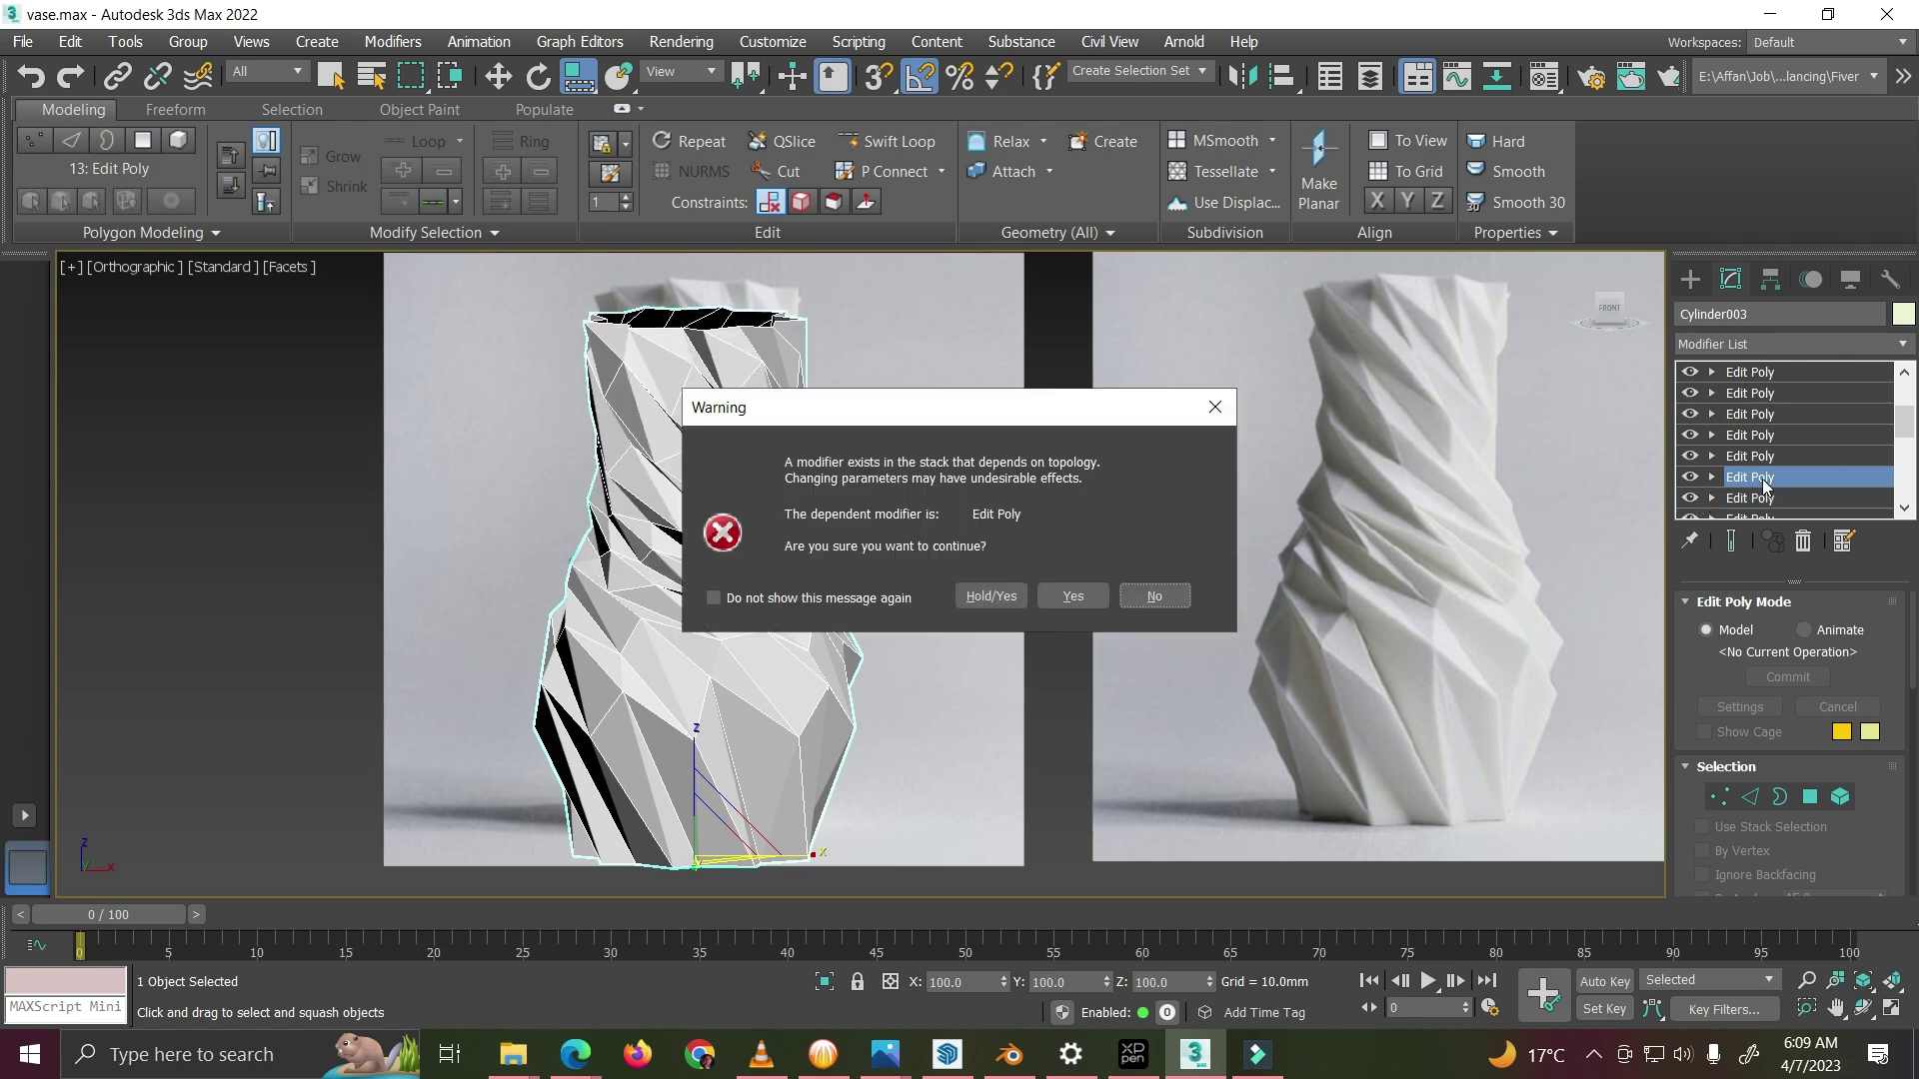
pyautogui.click(1073, 597)
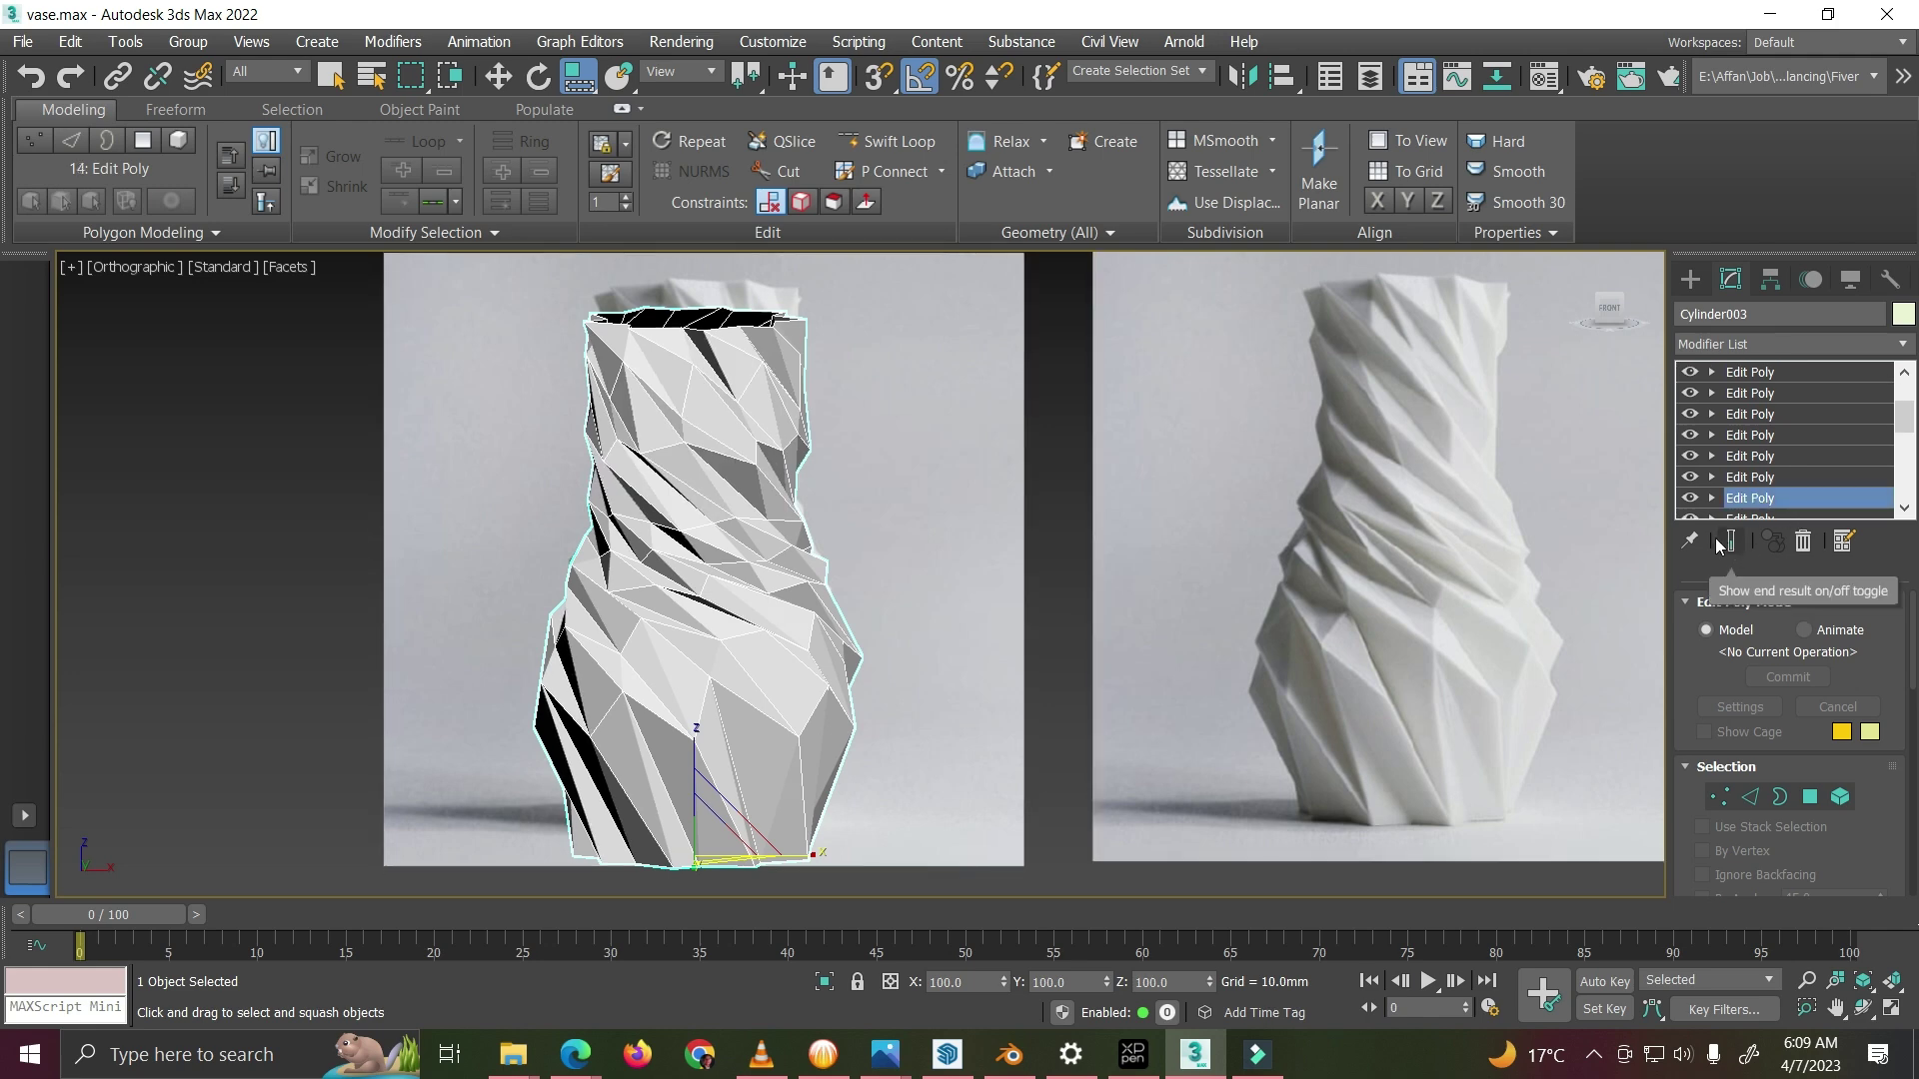
pyautogui.click(1691, 498)
pyautogui.click(1690, 499)
pyautogui.click(1691, 500)
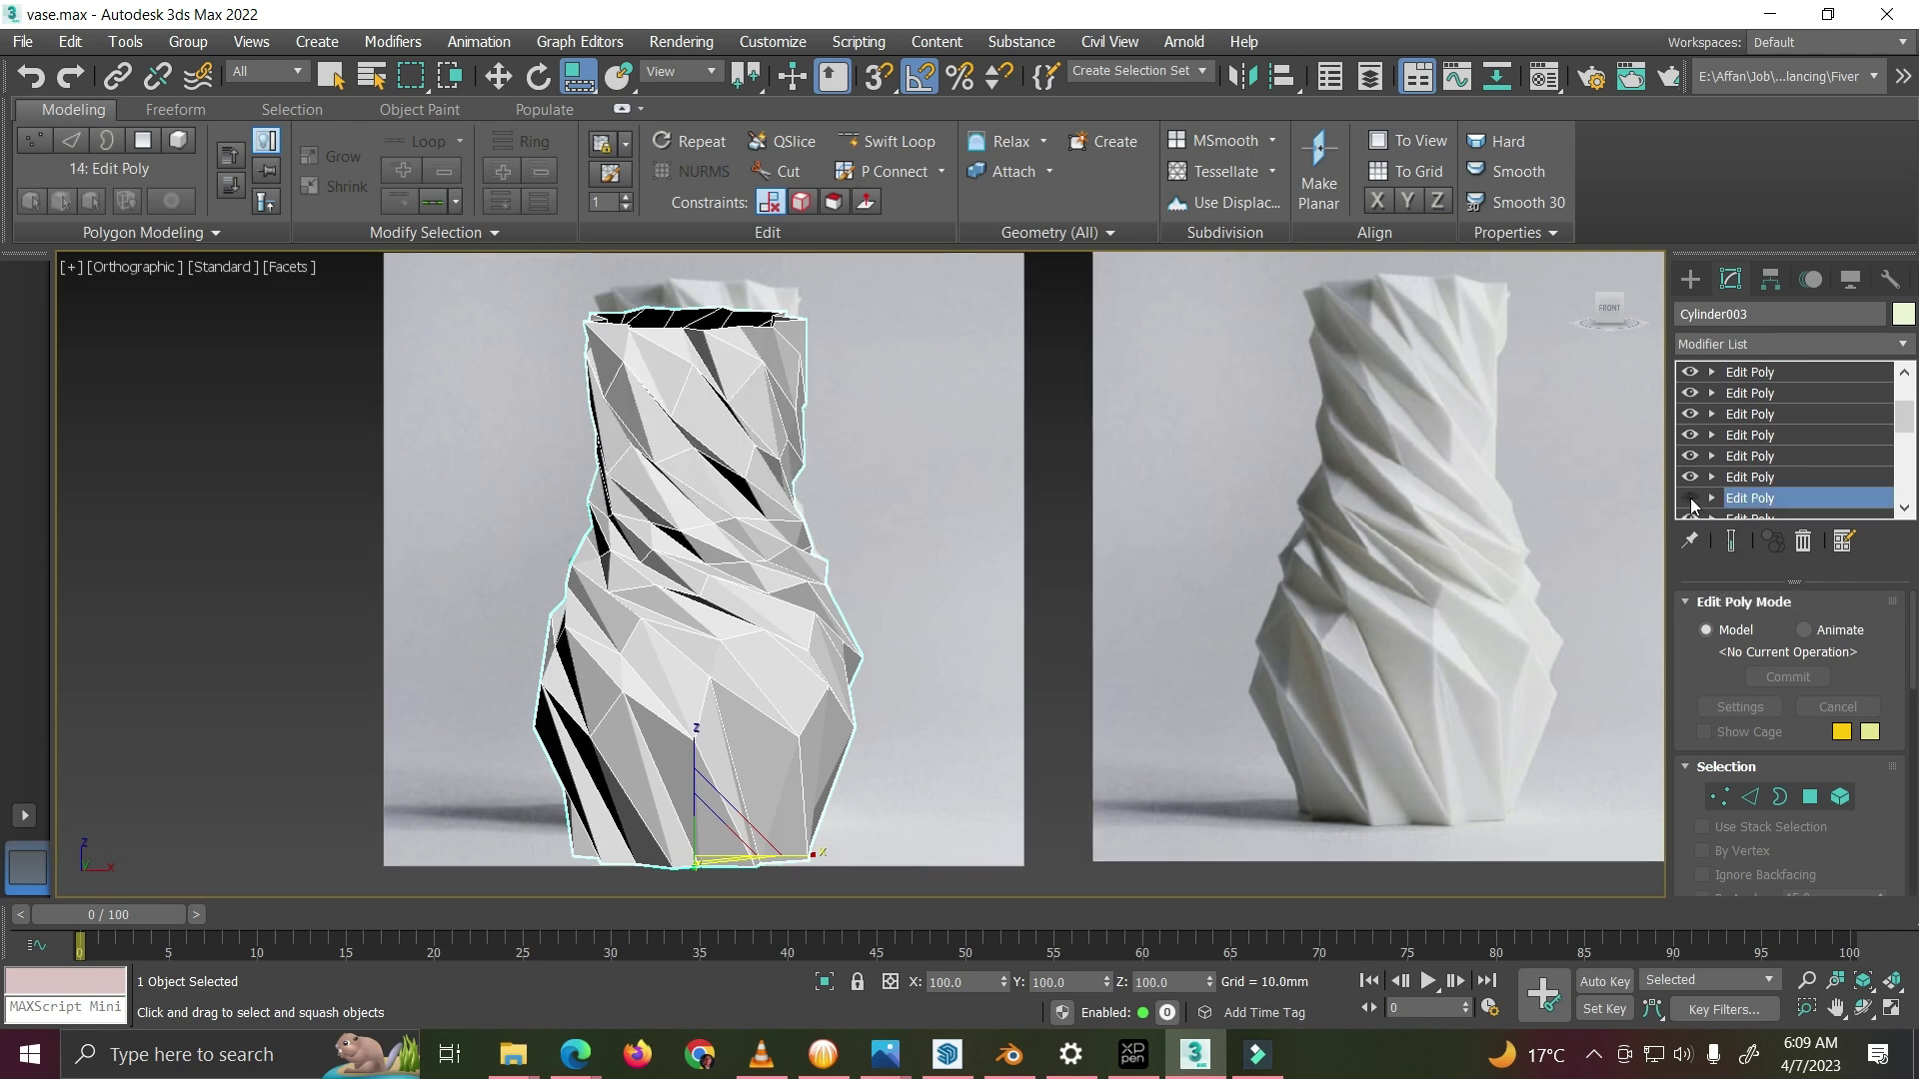
pyautogui.click(1691, 500)
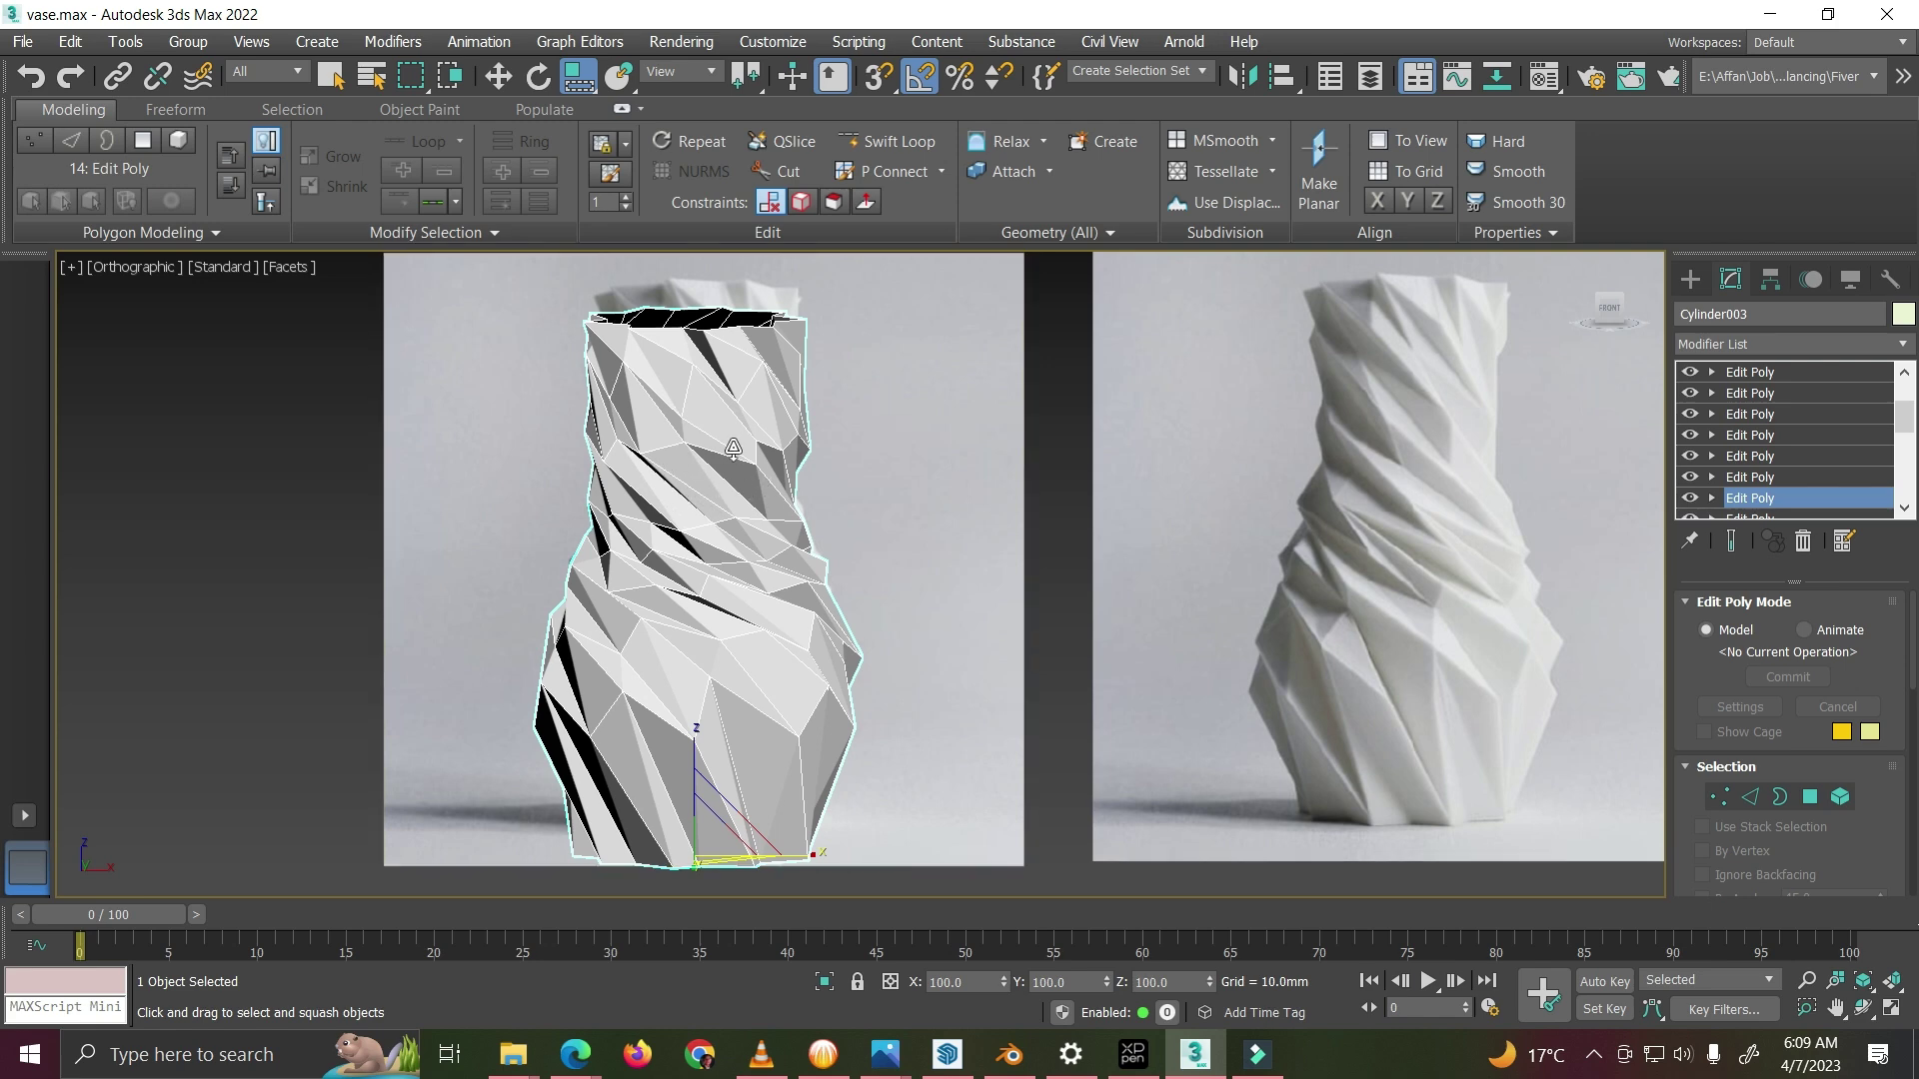
# Step: Go to the fifteenth Edit Poly modifier, accepting the topology warning, and compare the vase with it off and on
pyautogui.click(1729, 478)
pyautogui.click(1072, 596)
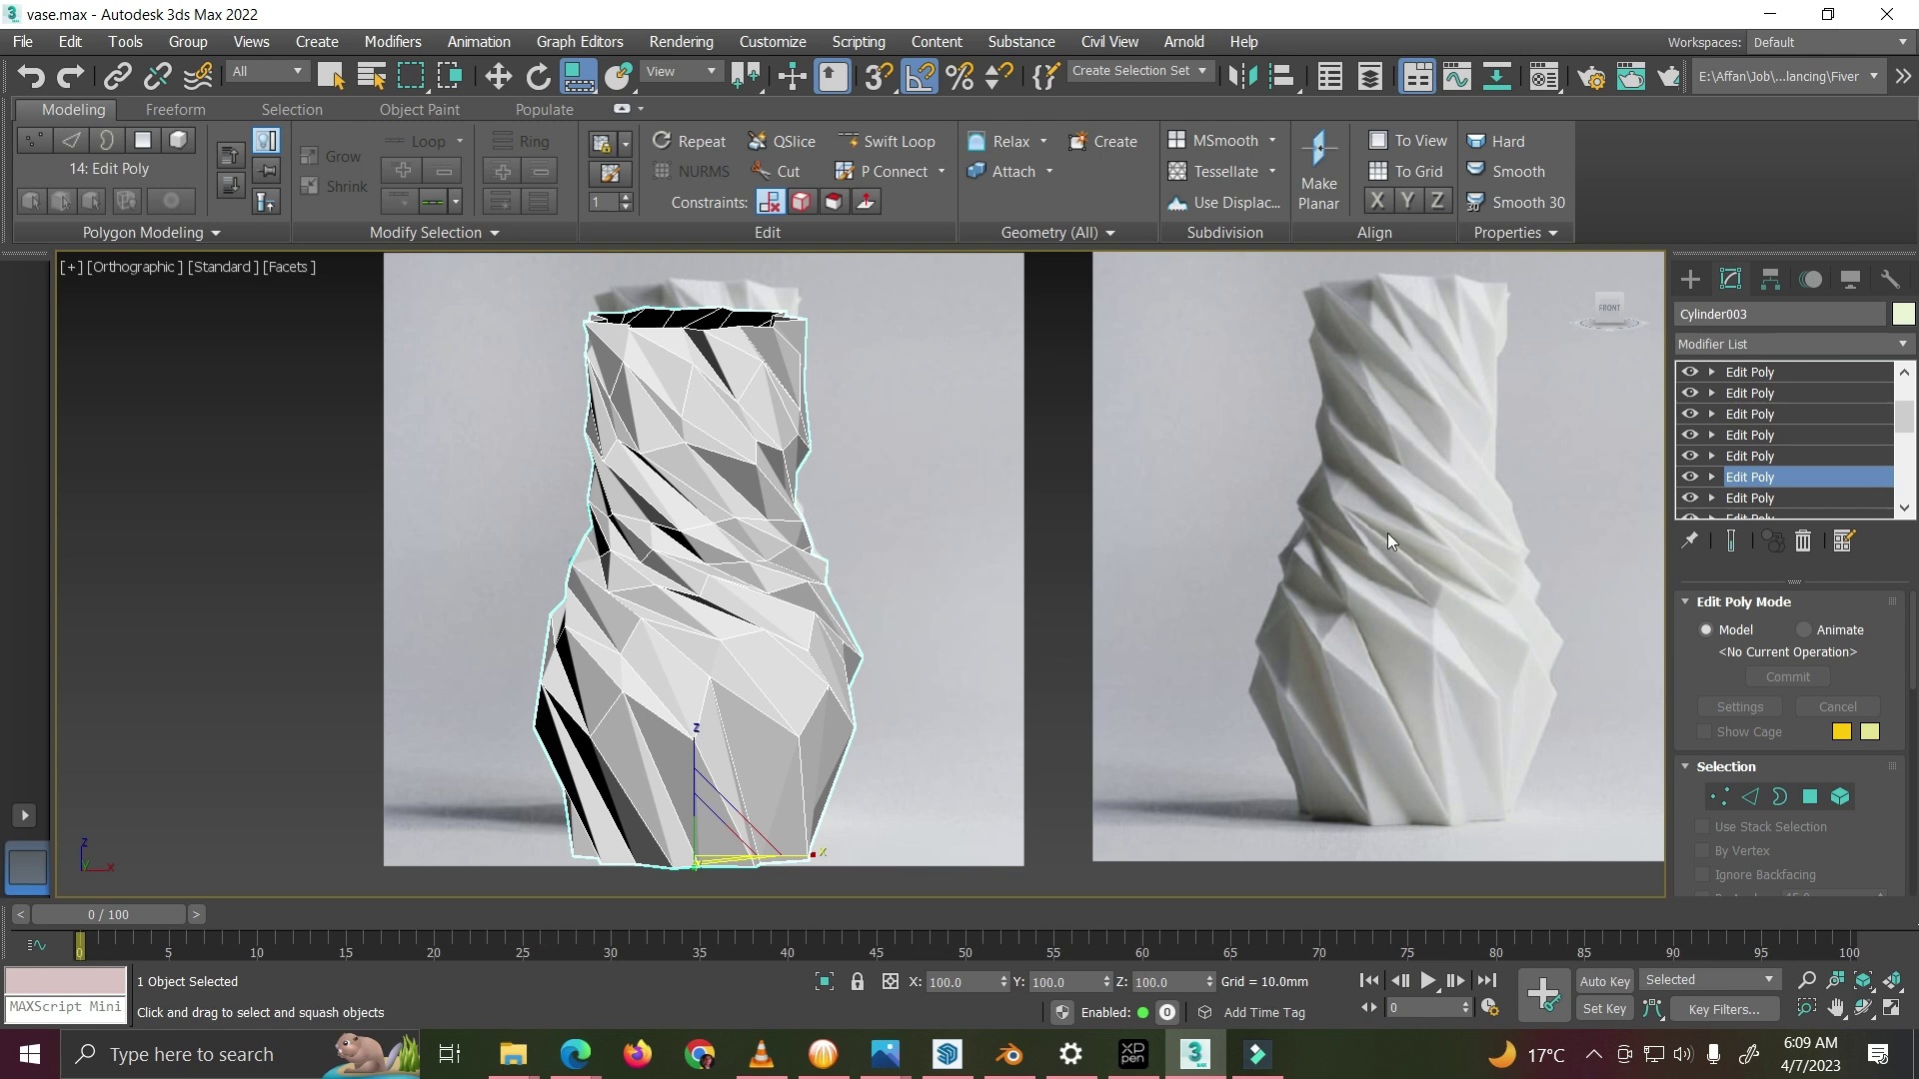
pyautogui.click(1748, 498)
pyautogui.click(1692, 496)
pyautogui.click(1692, 497)
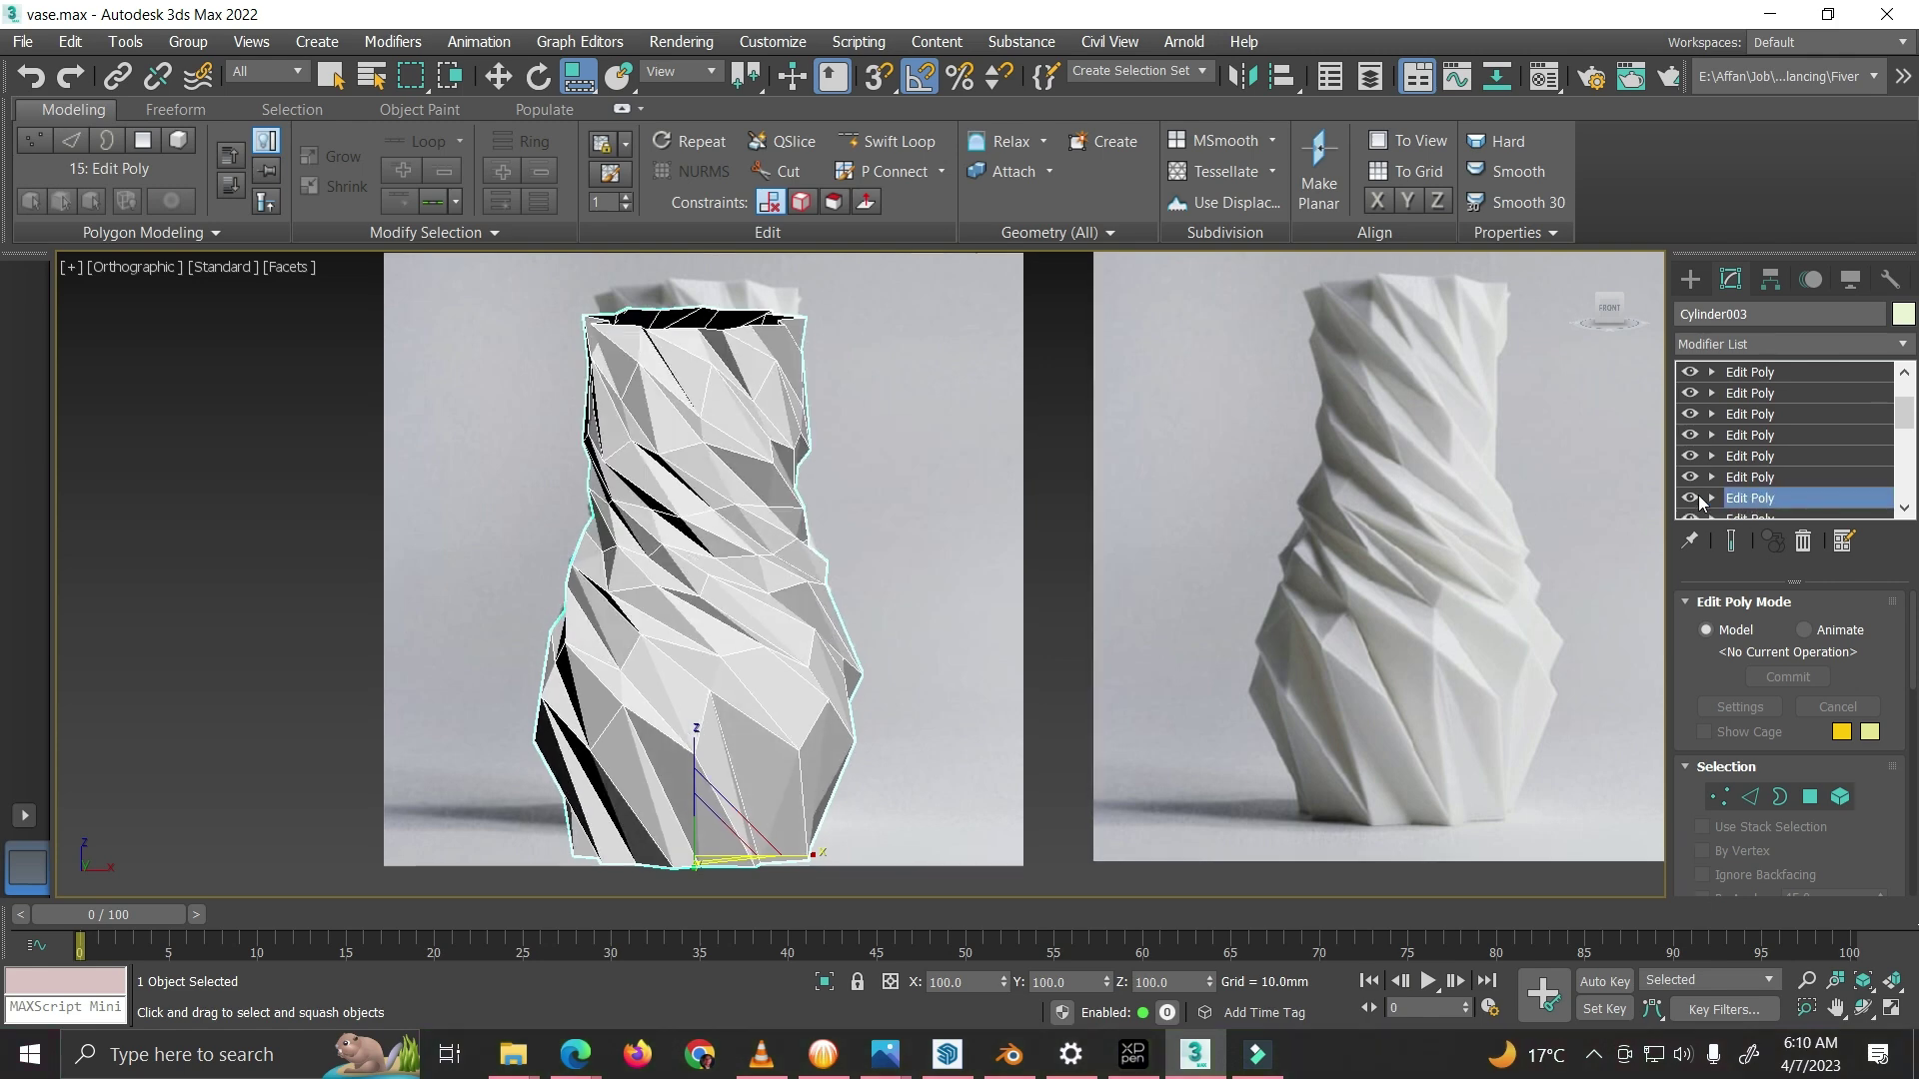
pyautogui.click(1692, 497)
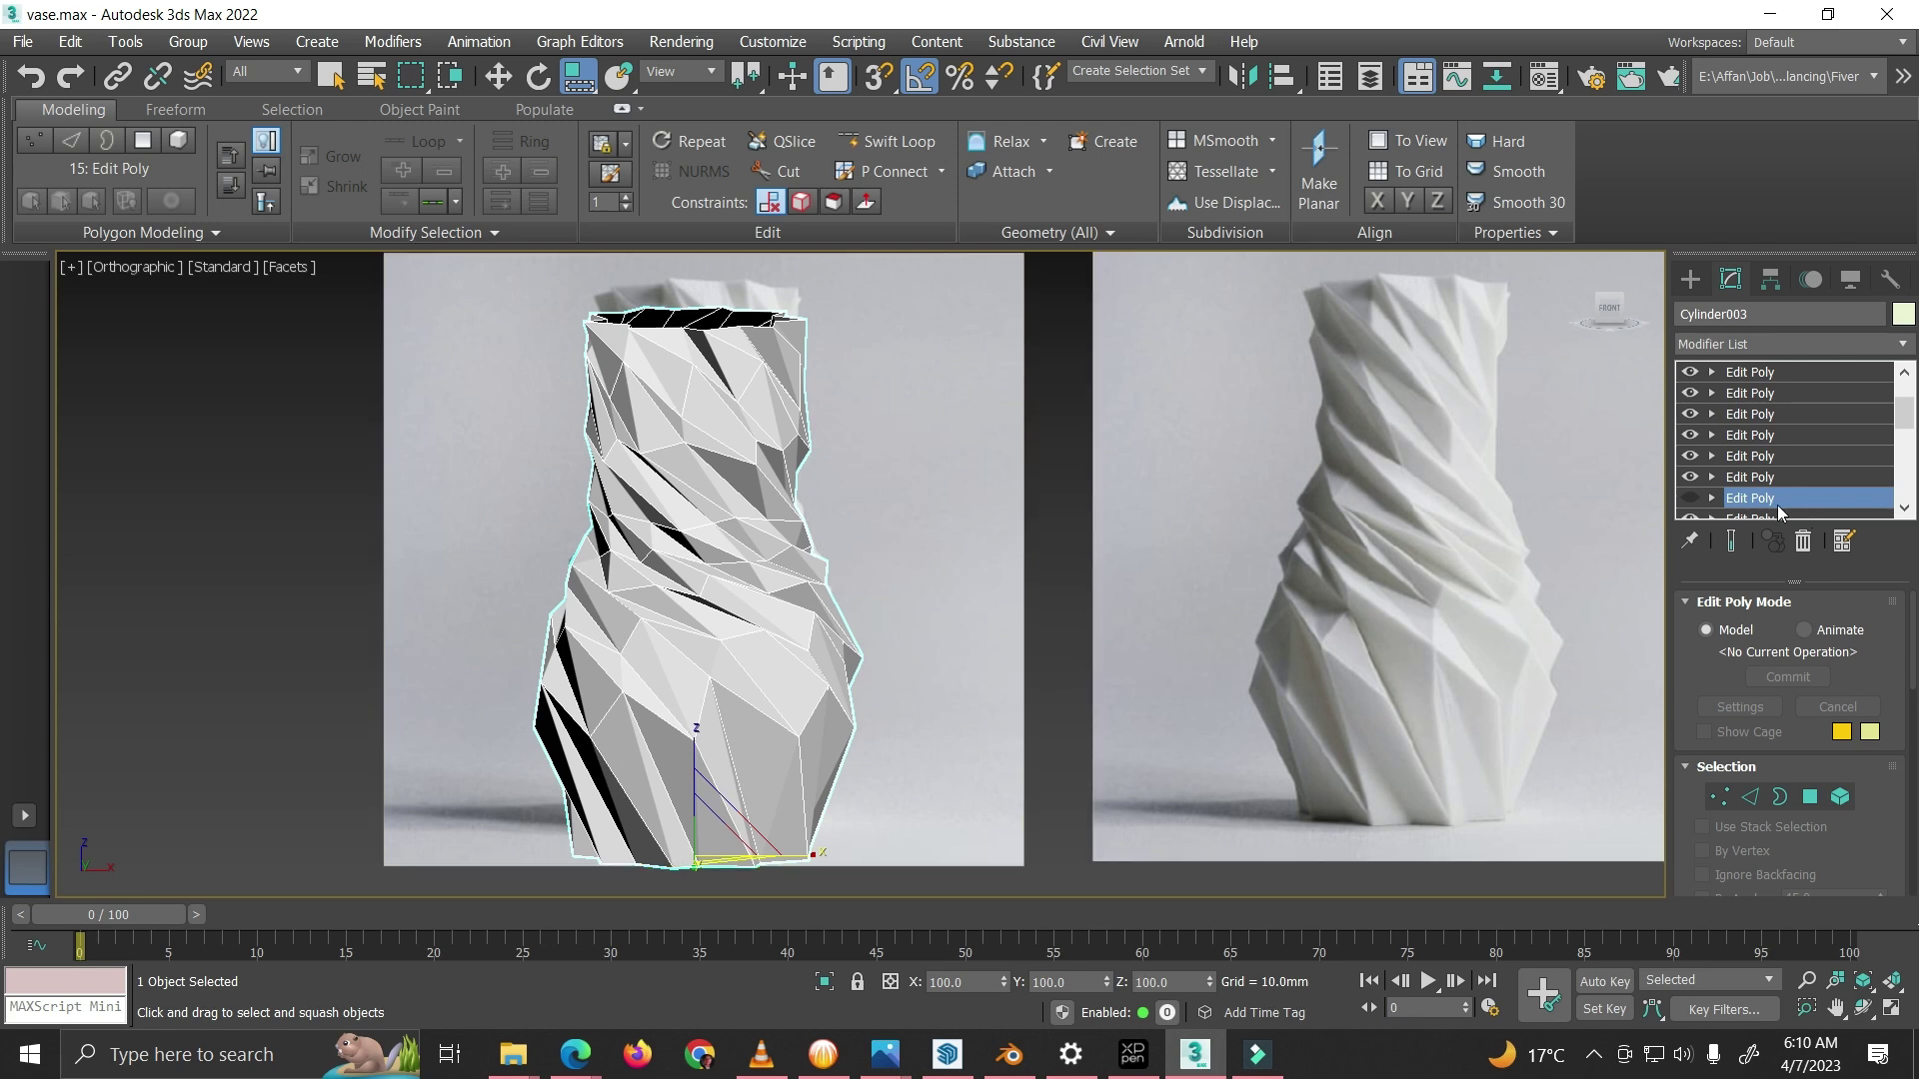
# Step: Toggle the fifteenth Edit Poly repeatedly to examine how it reshapes the facets on the vase's neck and body, leaving it enabled
pyautogui.click(1693, 497)
pyautogui.click(1693, 497)
pyautogui.click(1692, 497)
pyautogui.click(1693, 496)
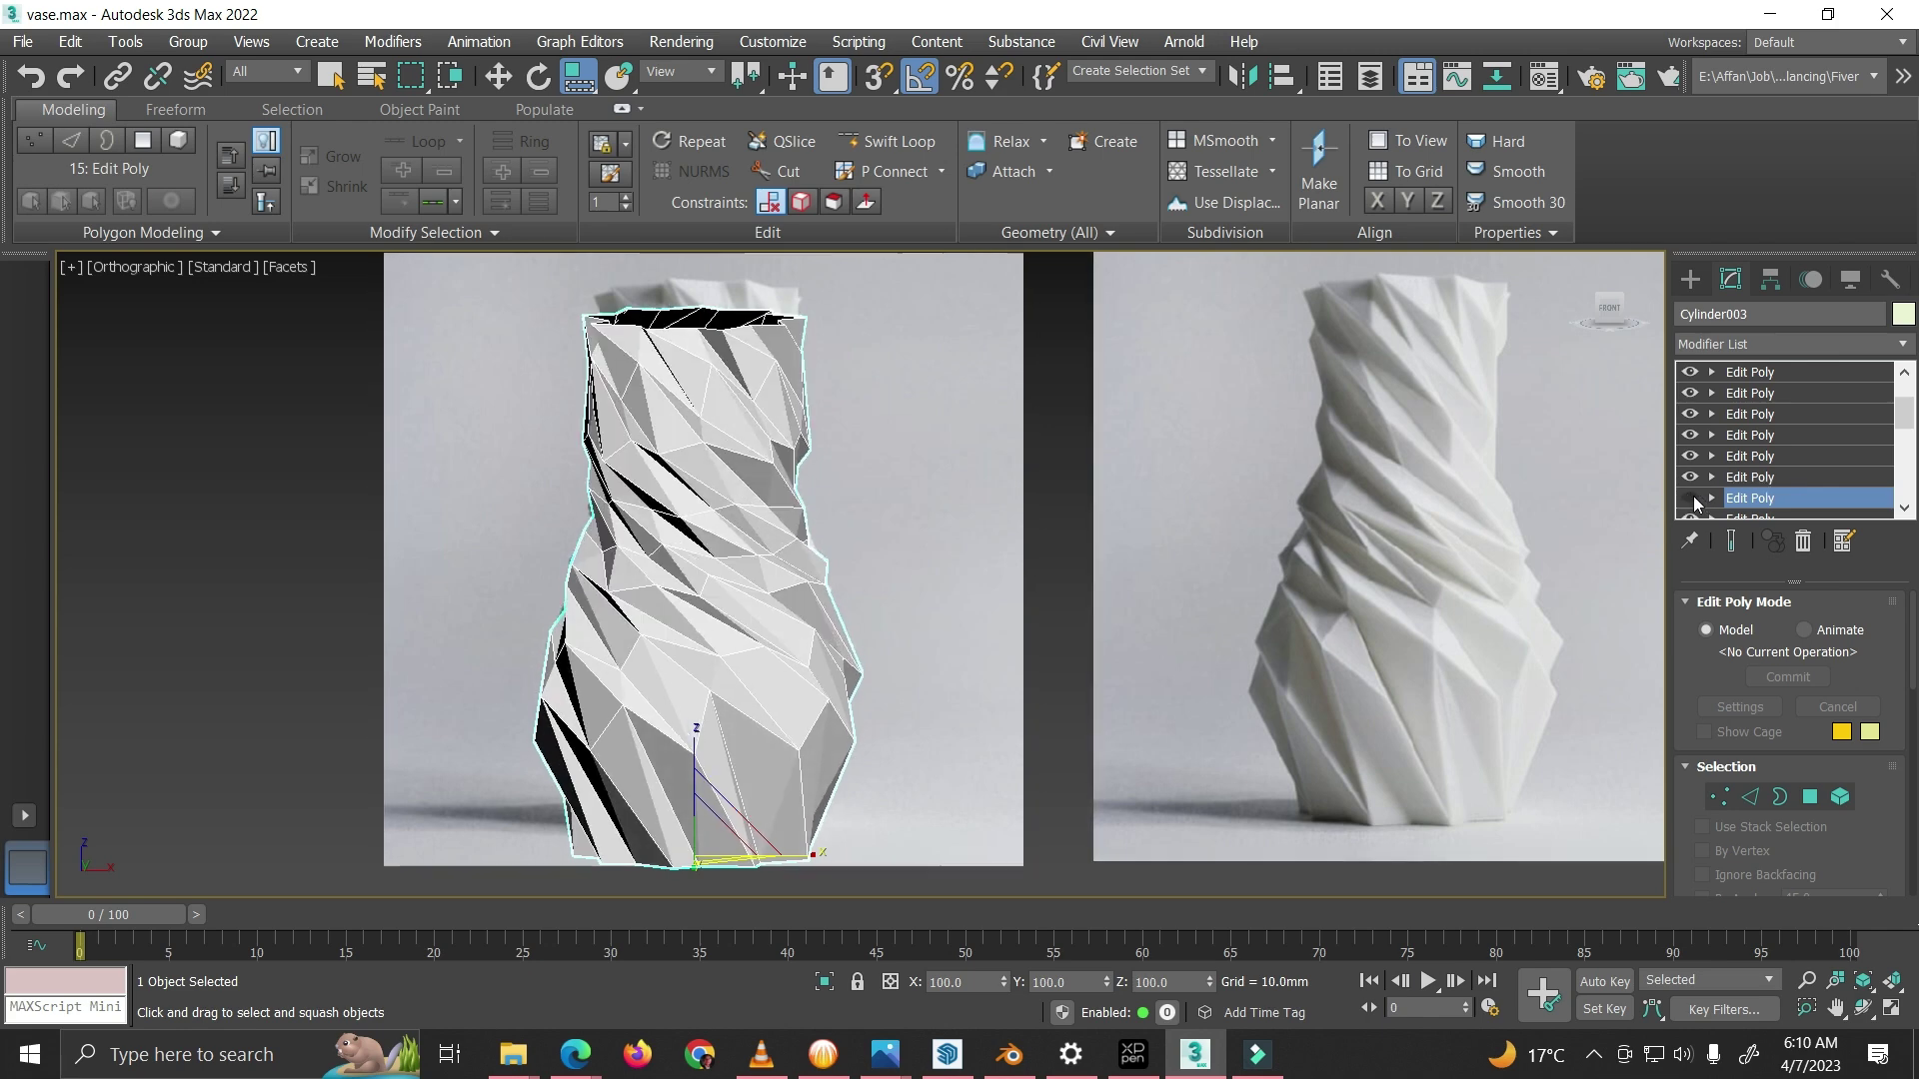
pyautogui.click(1693, 497)
pyautogui.click(1693, 497)
pyautogui.click(1693, 496)
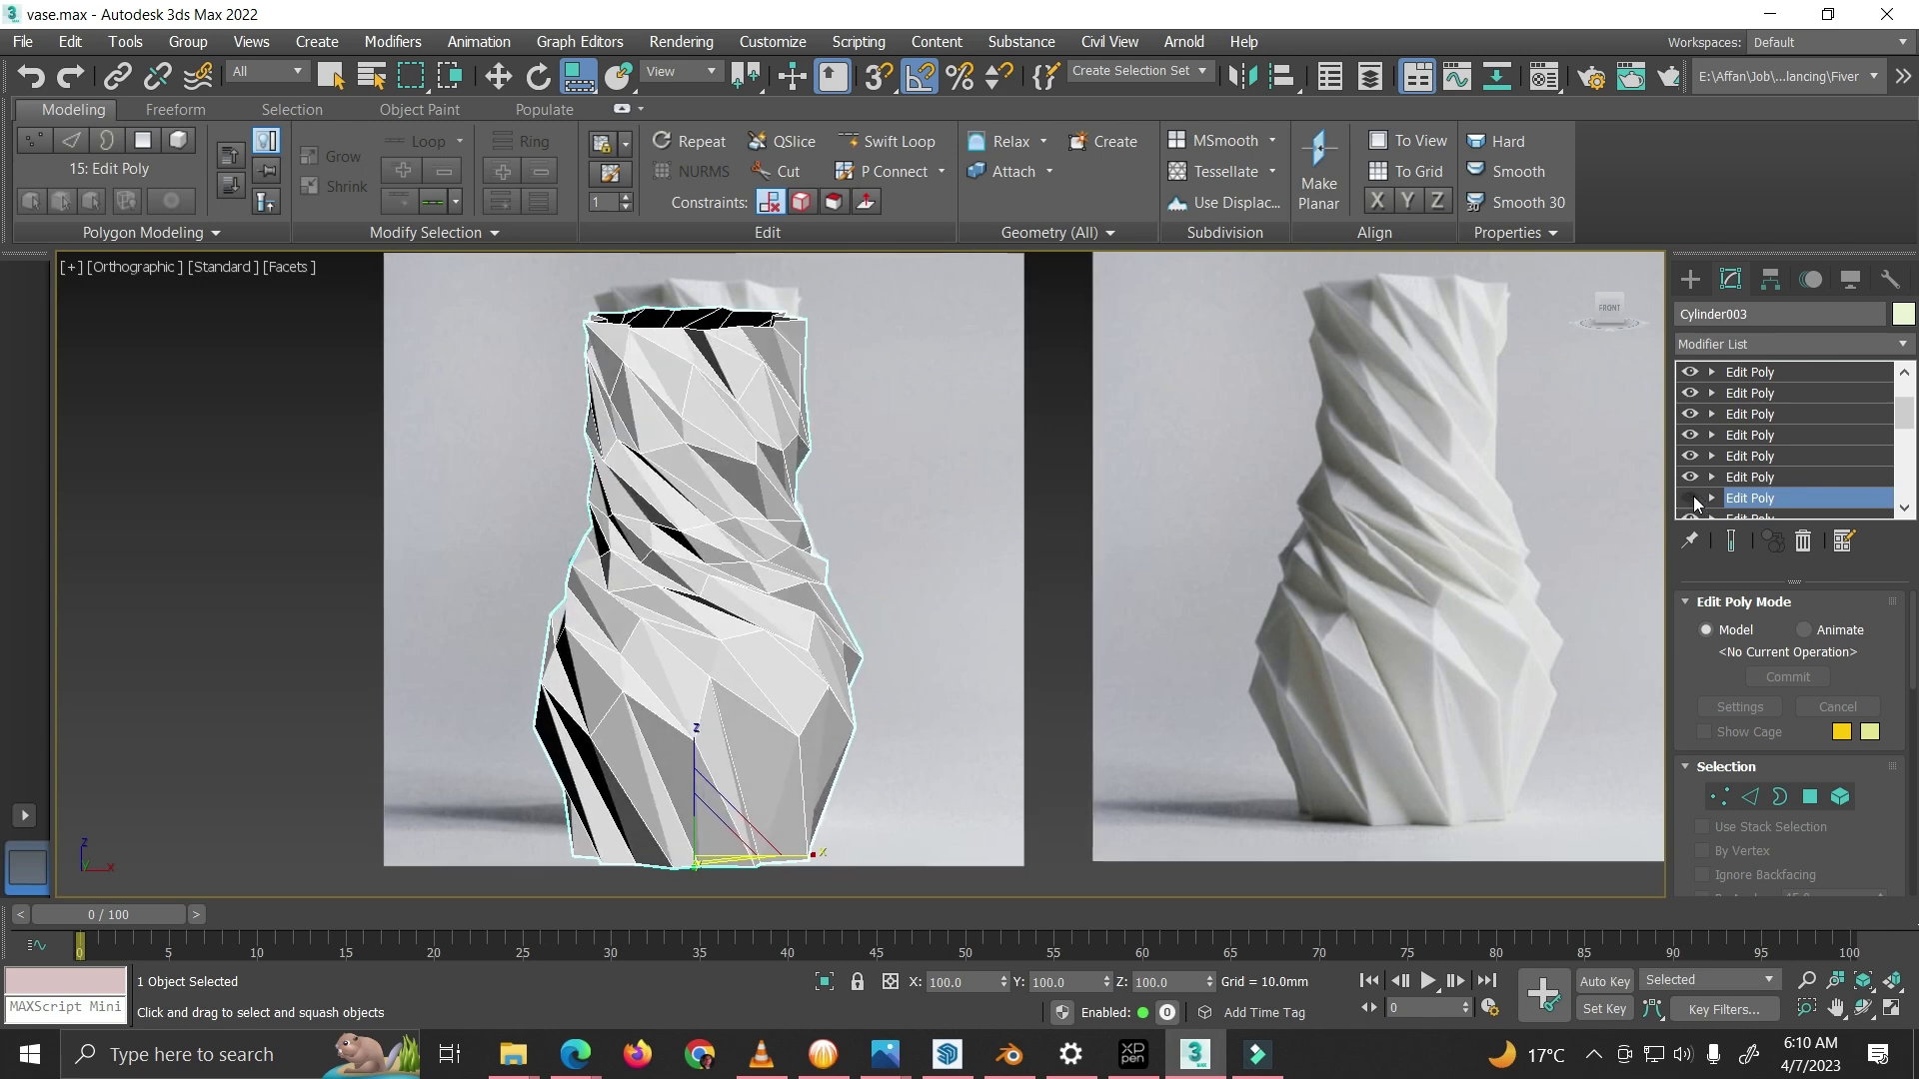
pyautogui.click(1693, 497)
pyautogui.click(1693, 497)
pyautogui.click(1693, 497)
pyautogui.click(1693, 497)
pyautogui.click(1693, 497)
pyautogui.click(1693, 497)
pyautogui.click(1692, 497)
pyautogui.click(1693, 497)
pyautogui.click(1693, 496)
pyautogui.click(1693, 497)
pyautogui.click(1693, 497)
# Step: Go to the sixteenth Edit Poly modifier, accepting the topology warning, and compare the vase with it off and on
pyautogui.click(1748, 477)
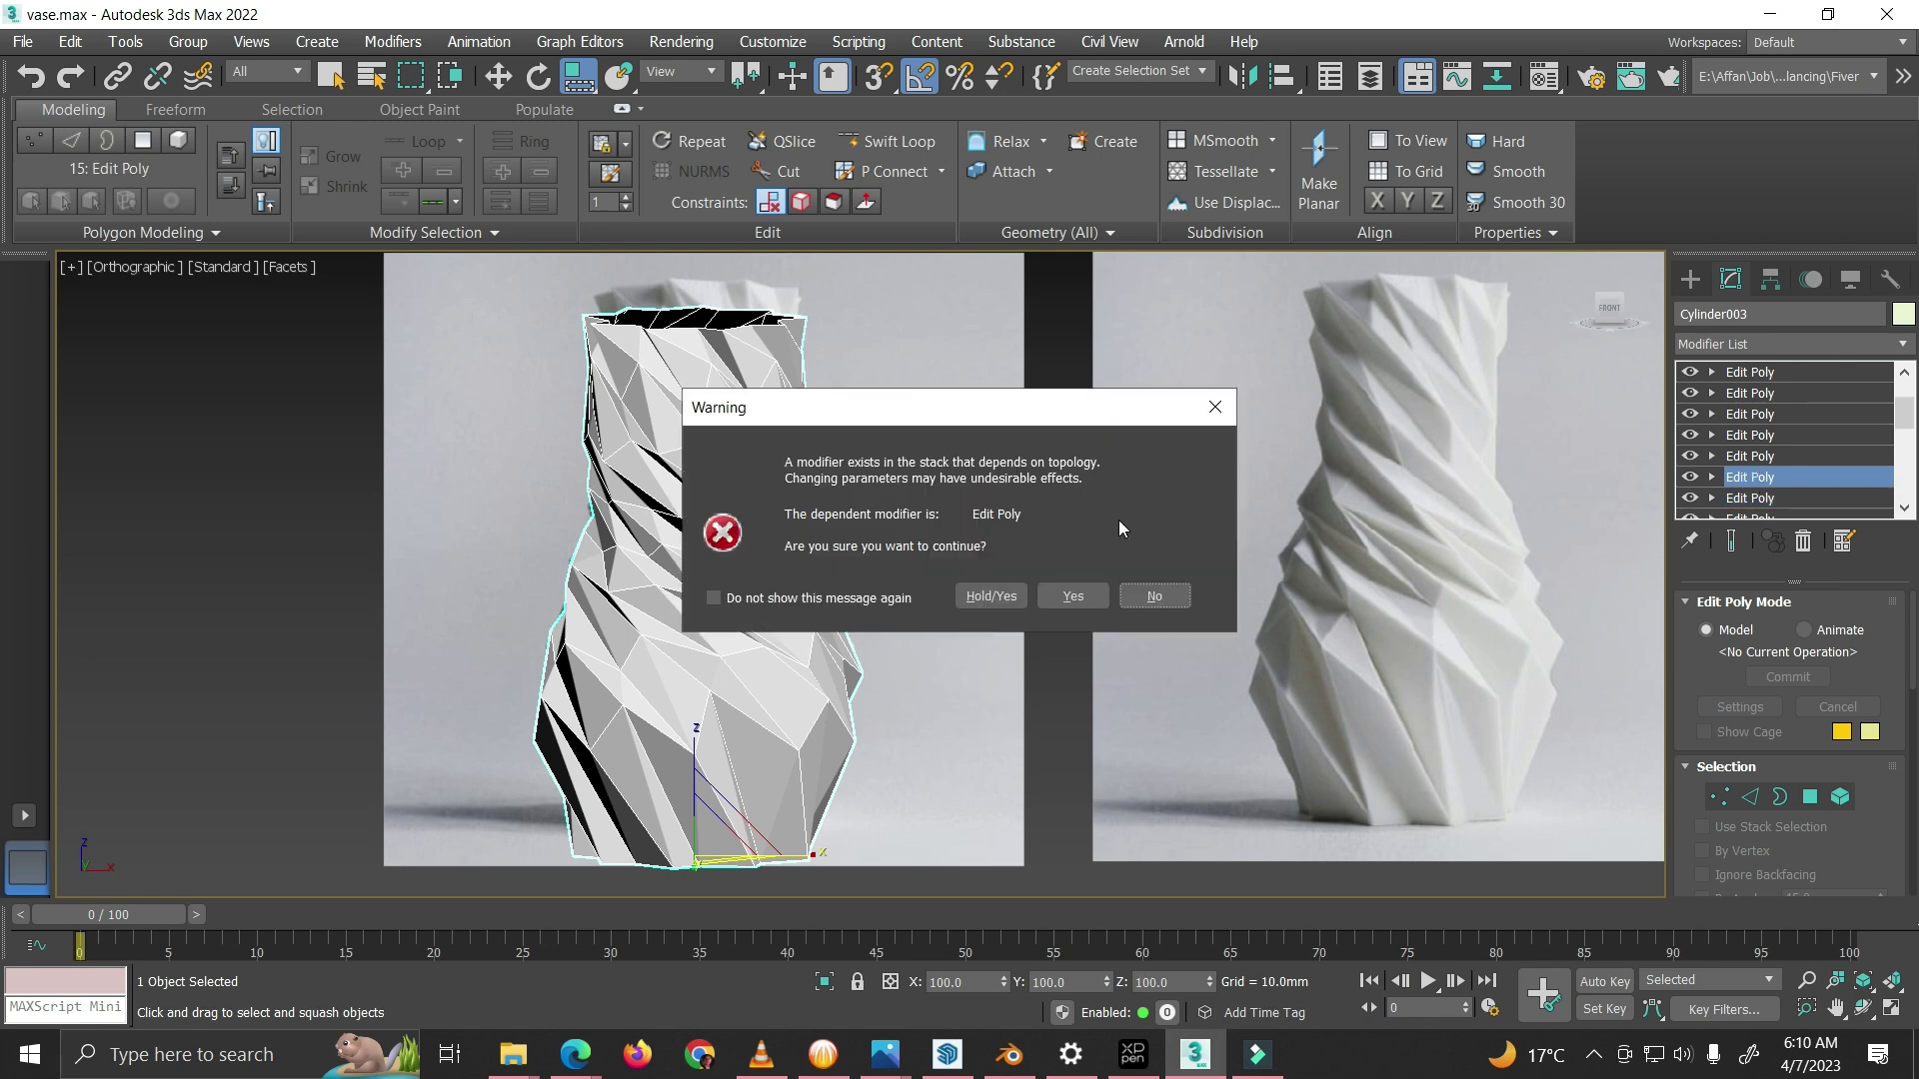
pyautogui.click(1073, 595)
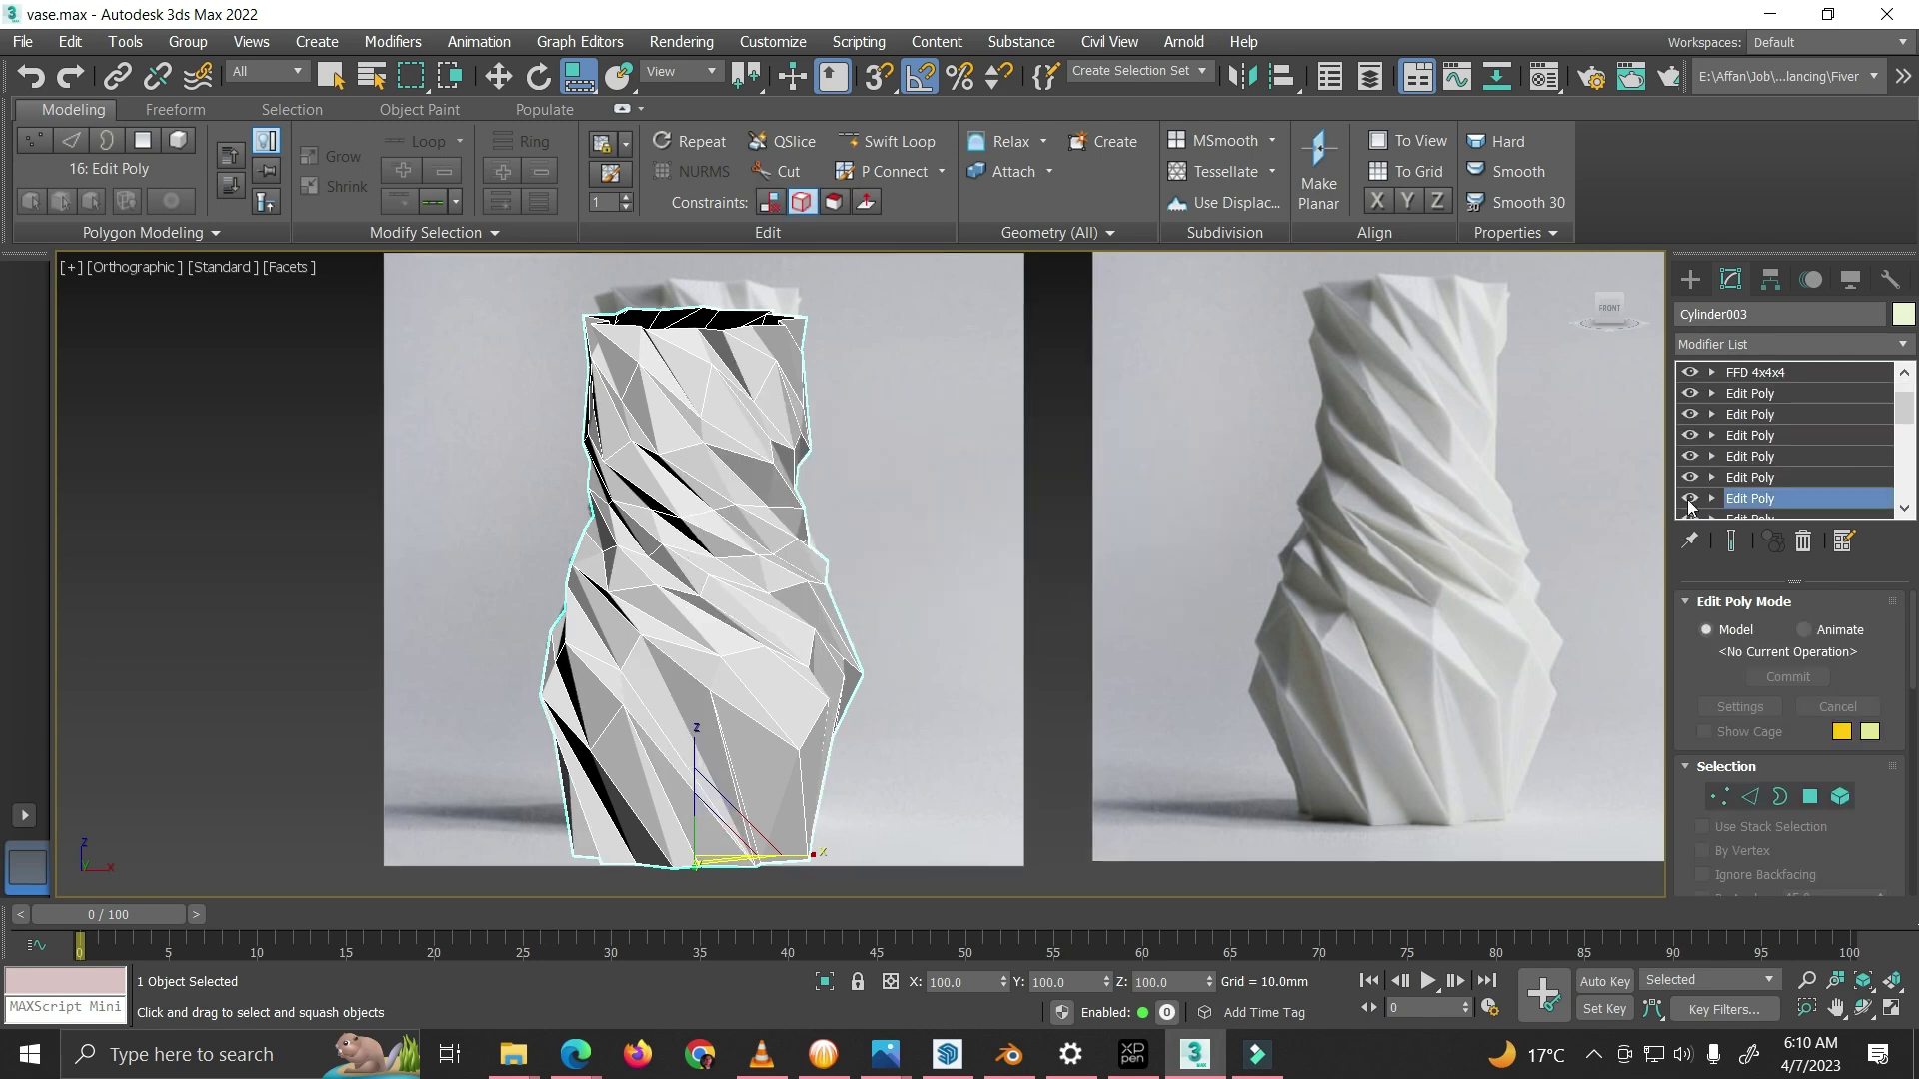
pyautogui.click(1689, 500)
pyautogui.click(1689, 500)
pyautogui.click(1689, 499)
pyautogui.click(1688, 500)
pyautogui.click(1689, 500)
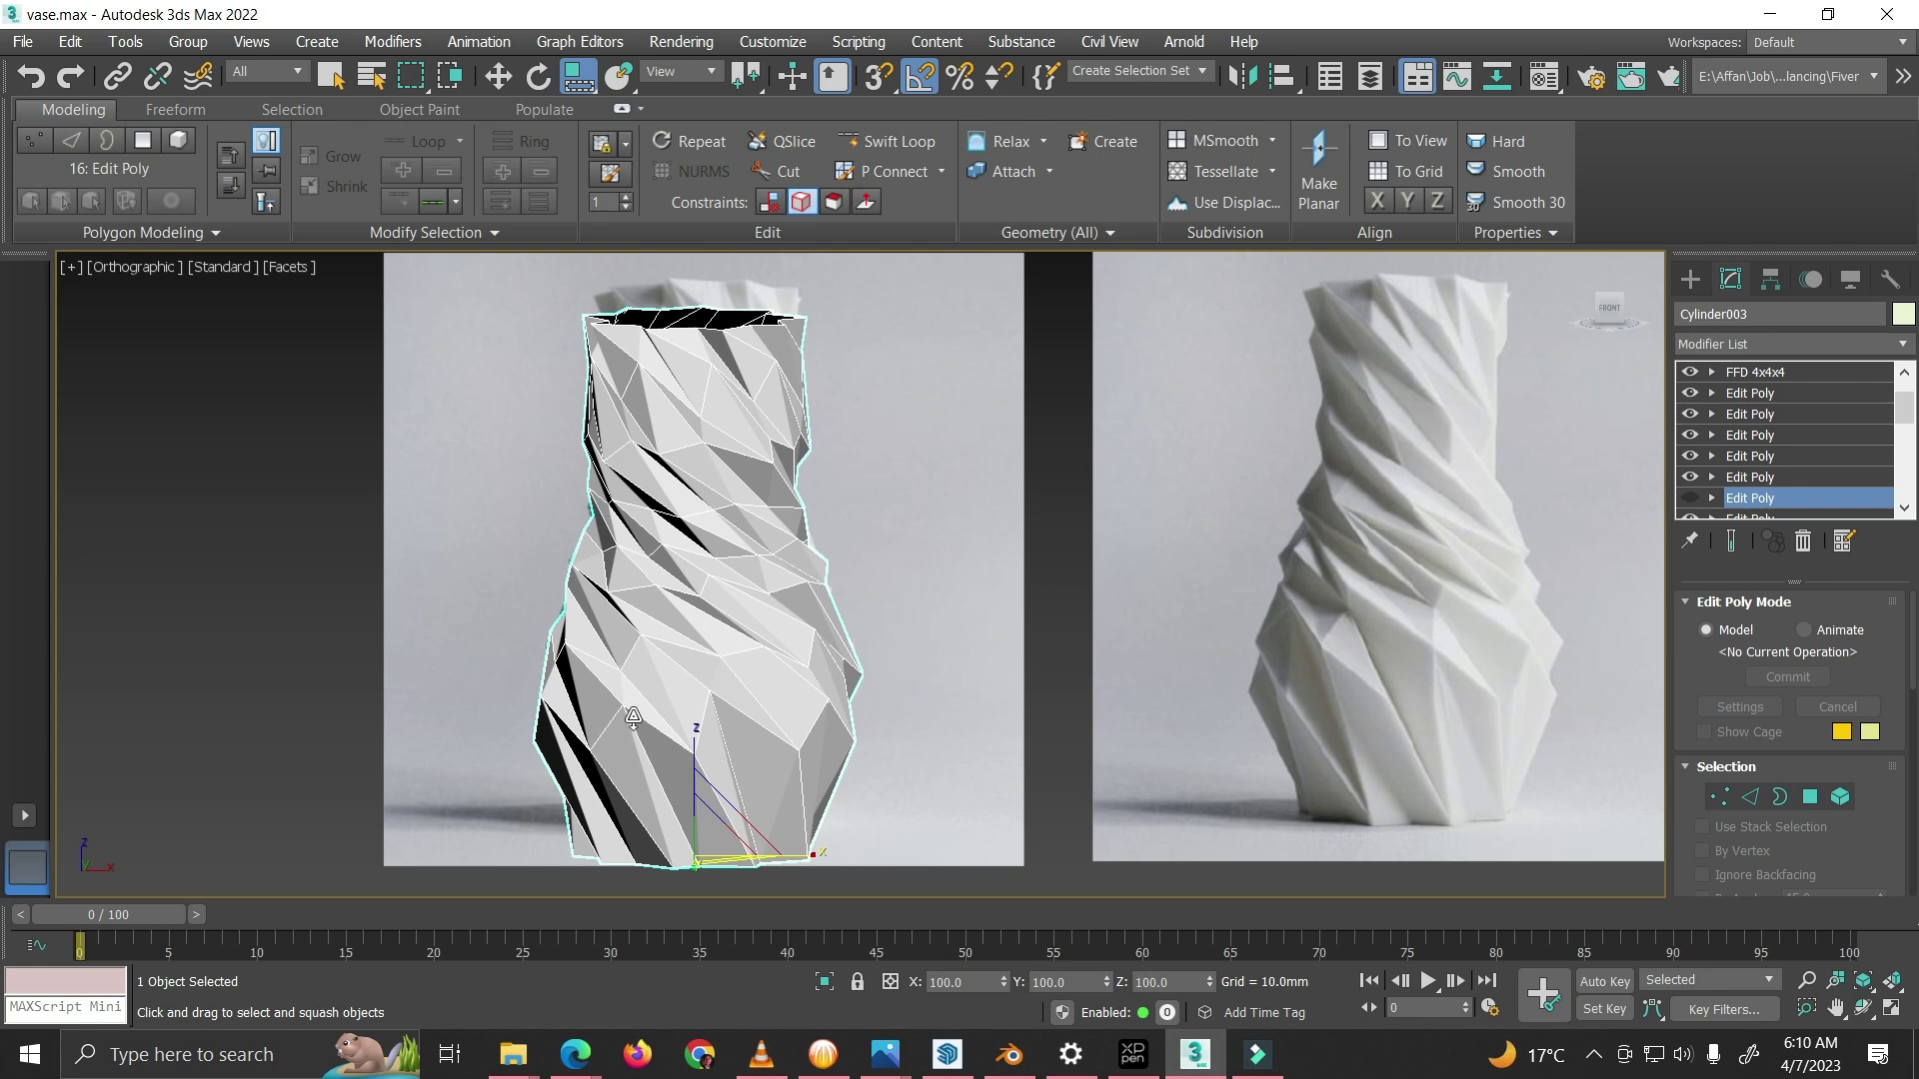
# Step: Toggle the sixteenth Edit Poly to examine the facets on the vase's lower body, leaving it enabled
pyautogui.click(1687, 502)
pyautogui.click(1687, 501)
pyautogui.click(1686, 501)
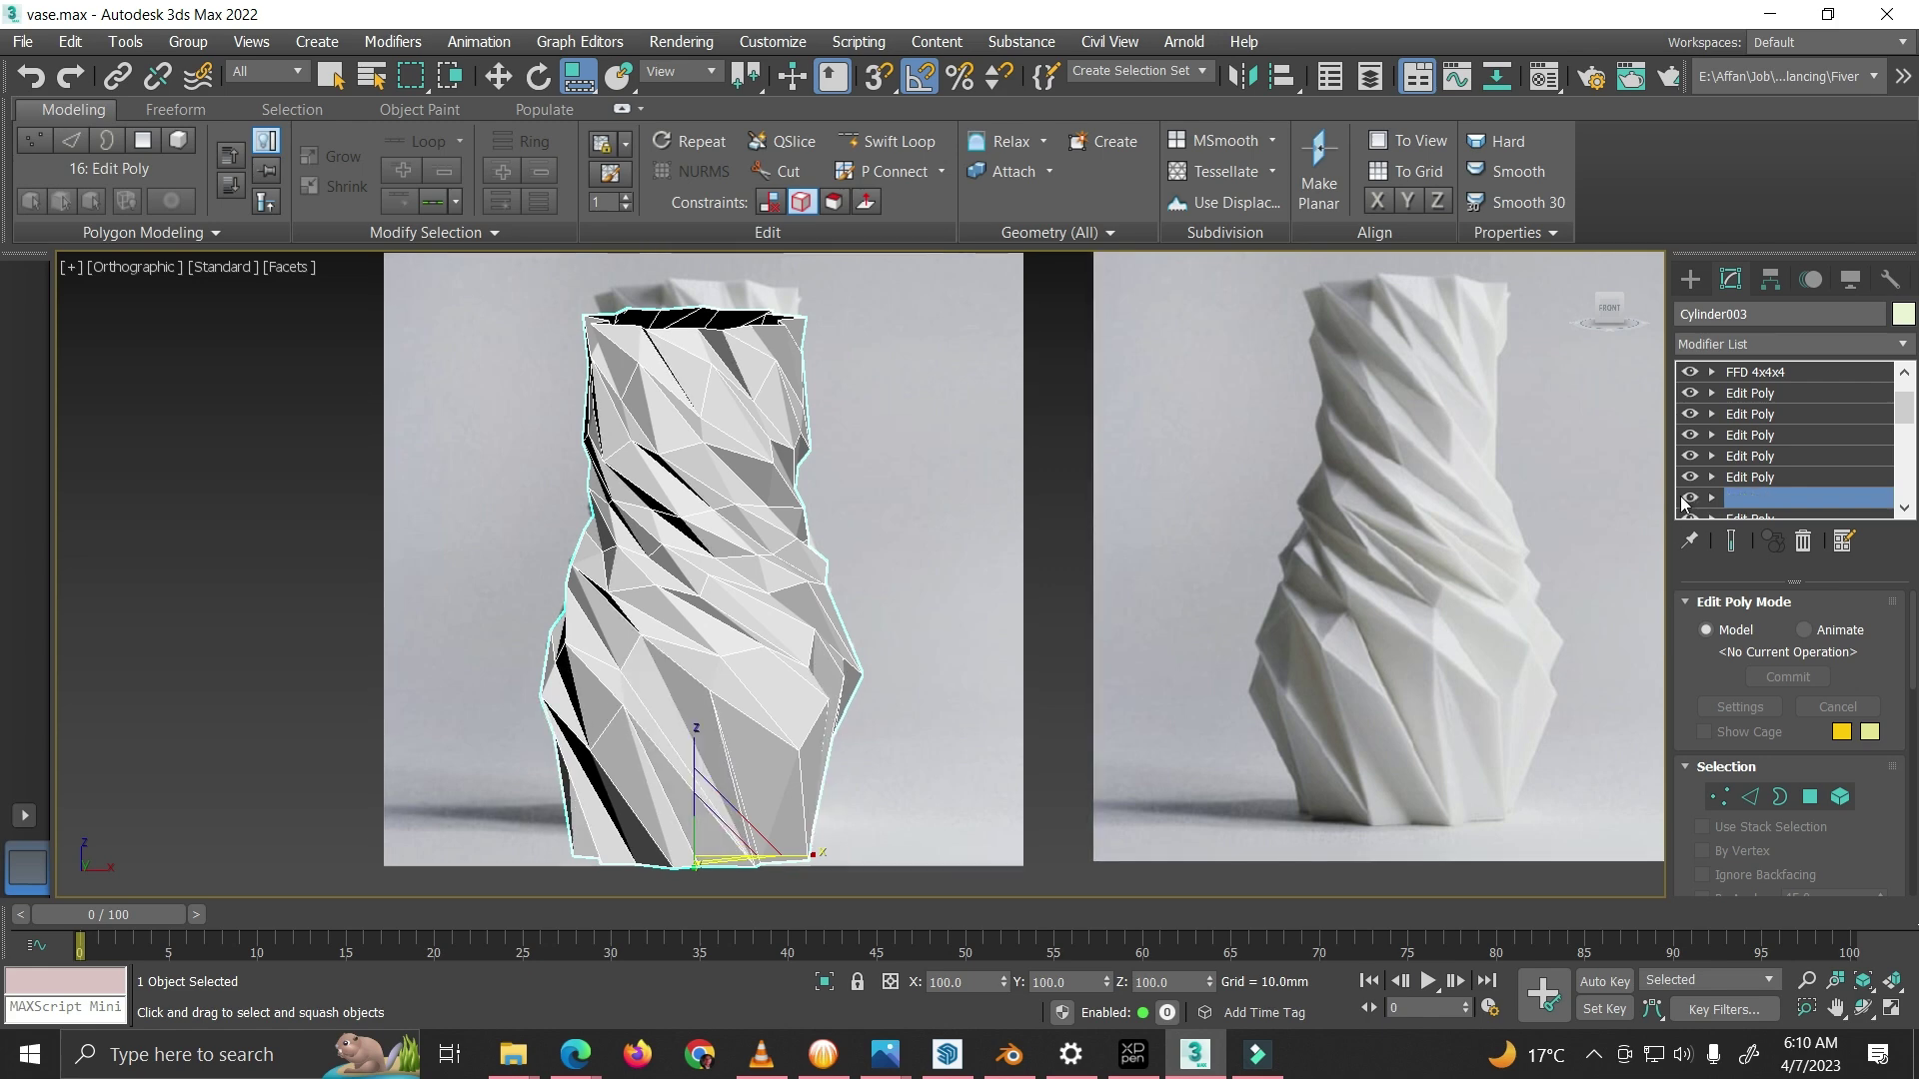
pyautogui.click(1686, 501)
pyautogui.click(1687, 502)
pyautogui.click(1687, 501)
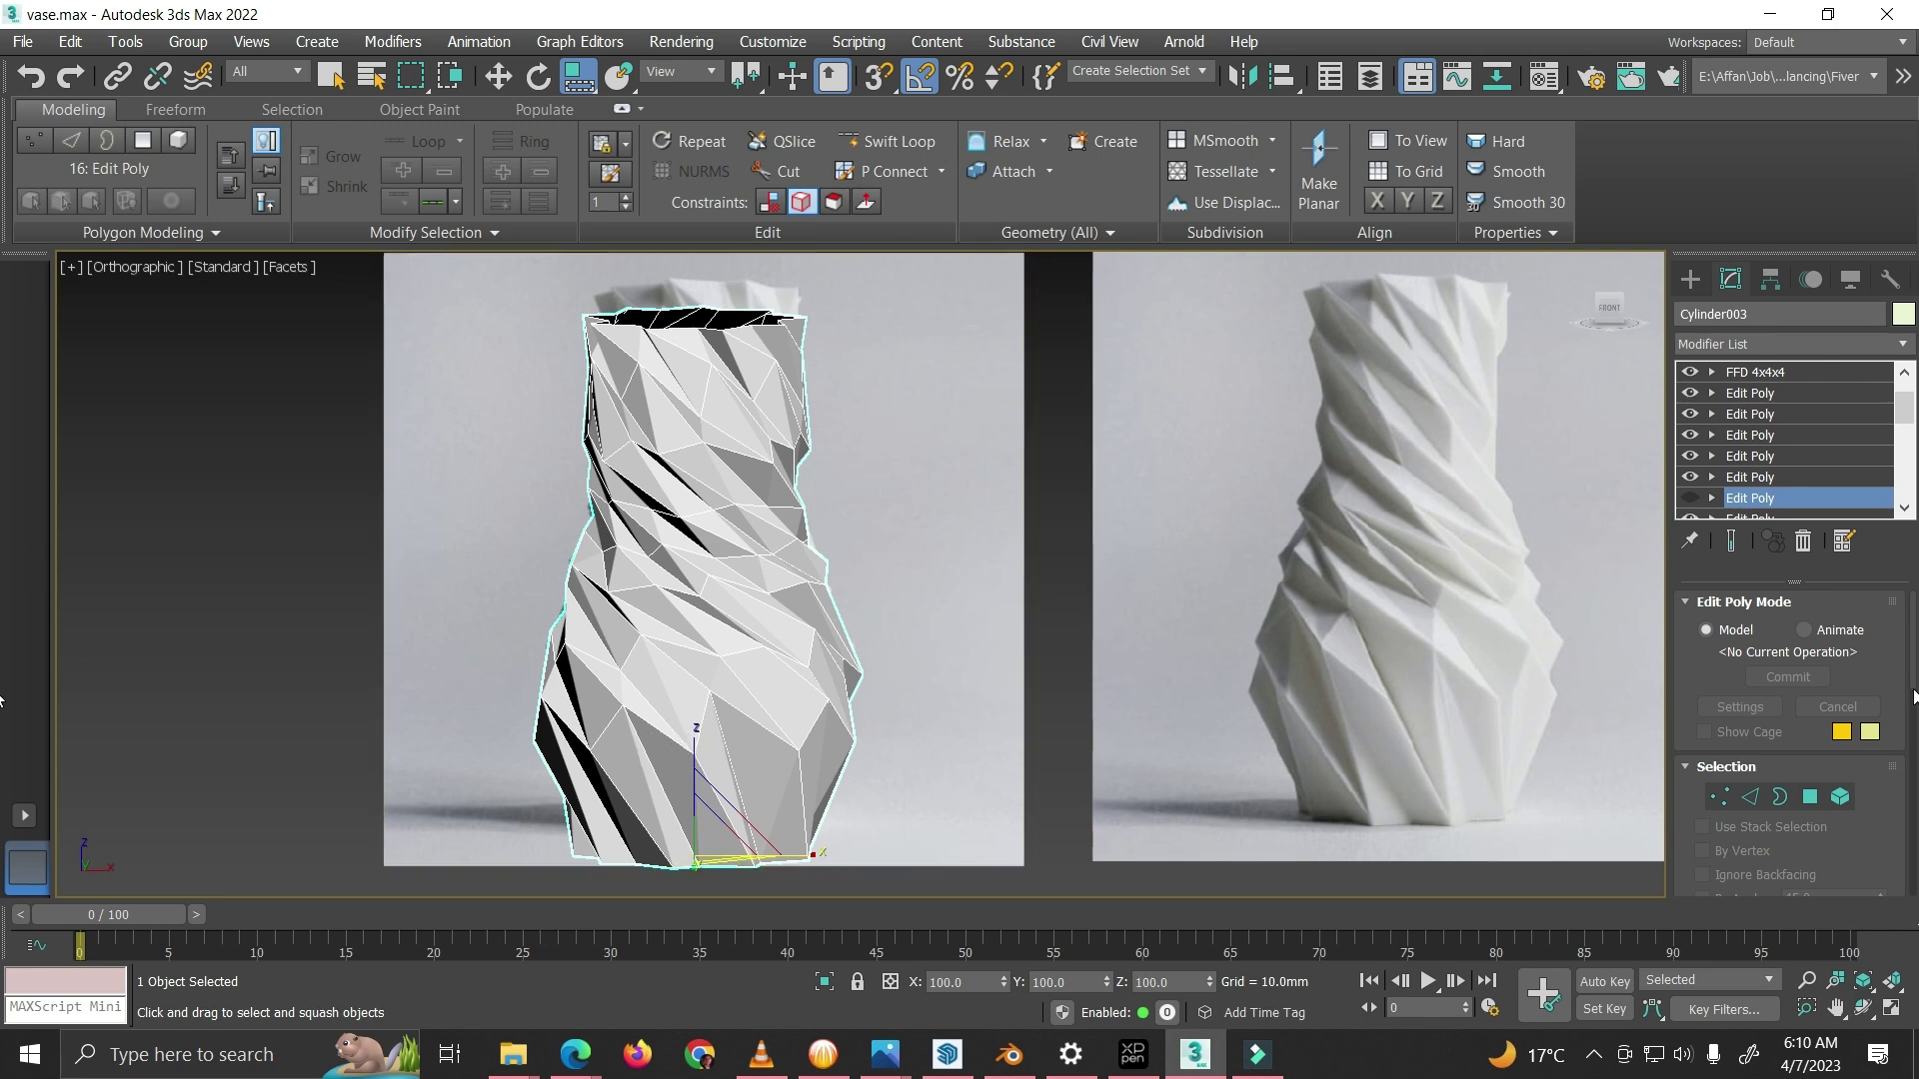
pyautogui.click(1689, 497)
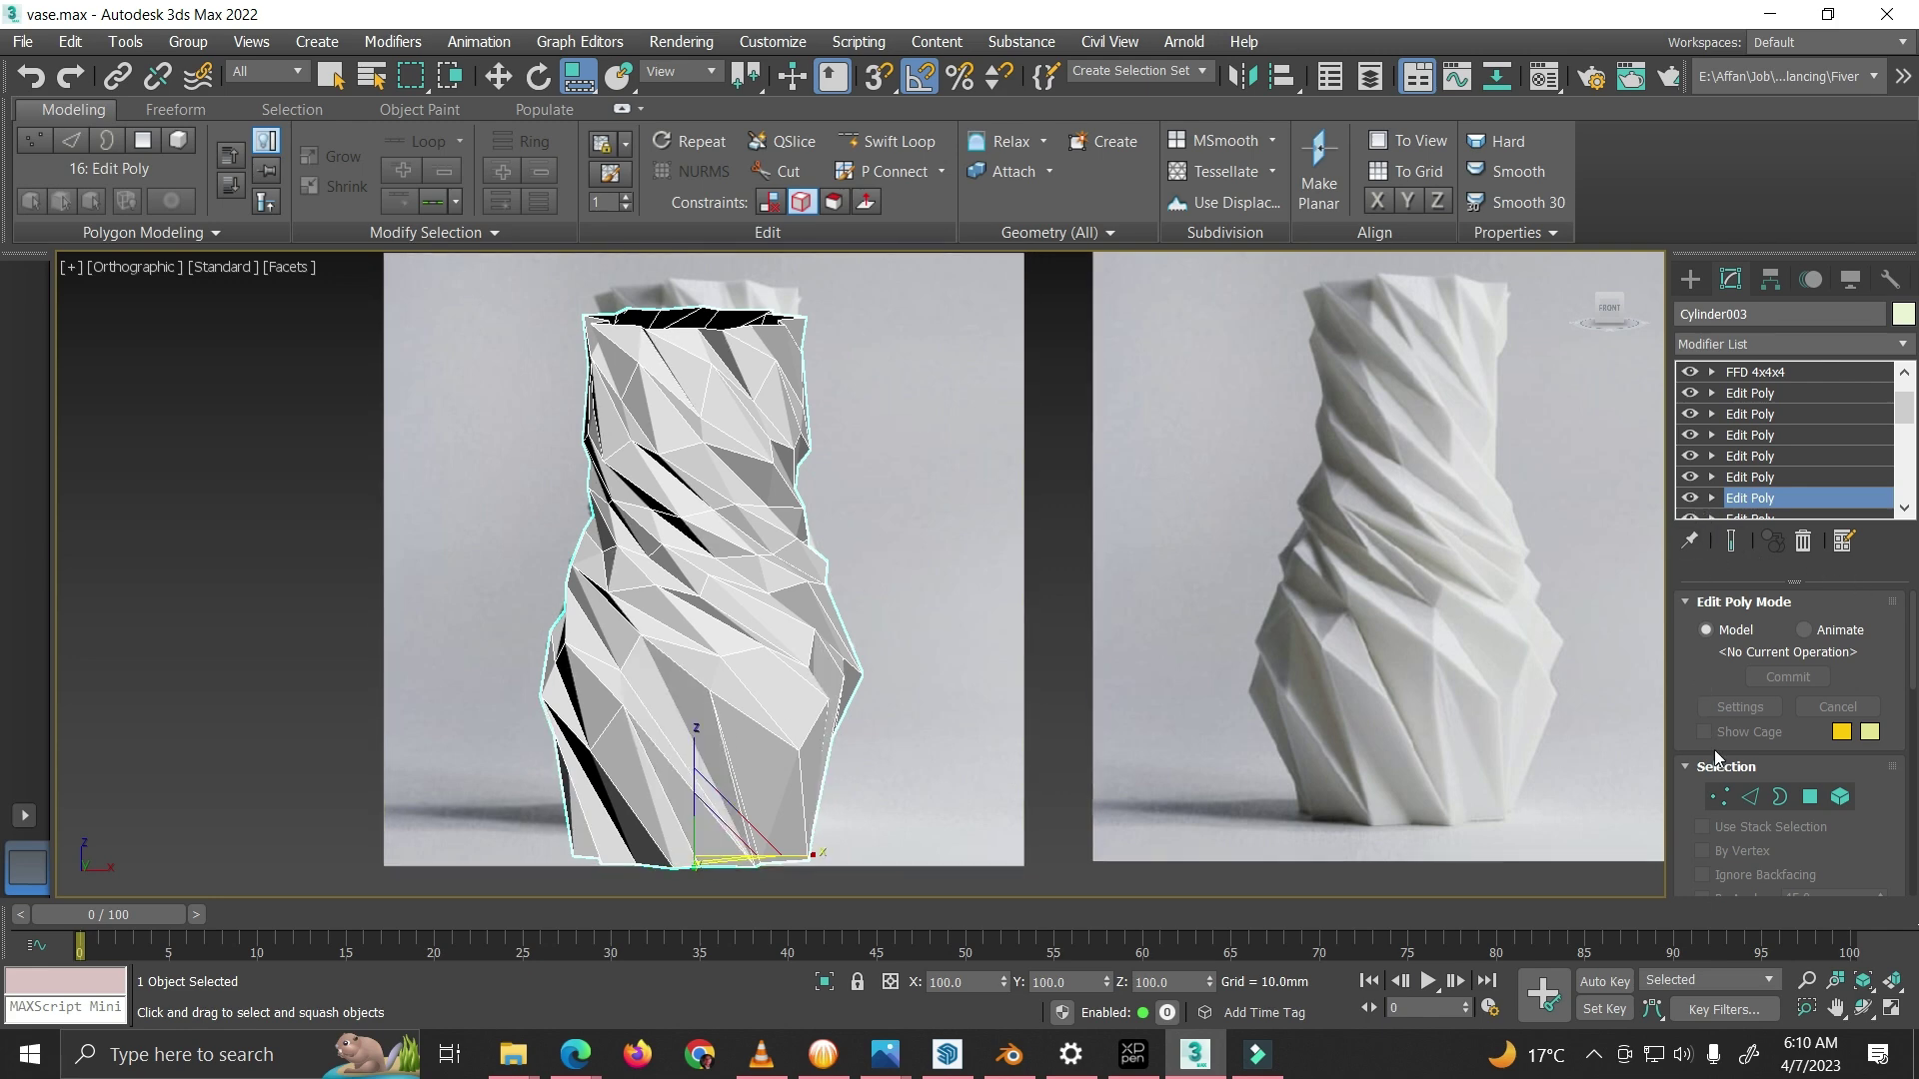
# Step: Show the sixteenth Edit Poly's vertices and compare the vase's lower body from the side with the modifier off and on
pyautogui.scroll(-1, 1744, 500)
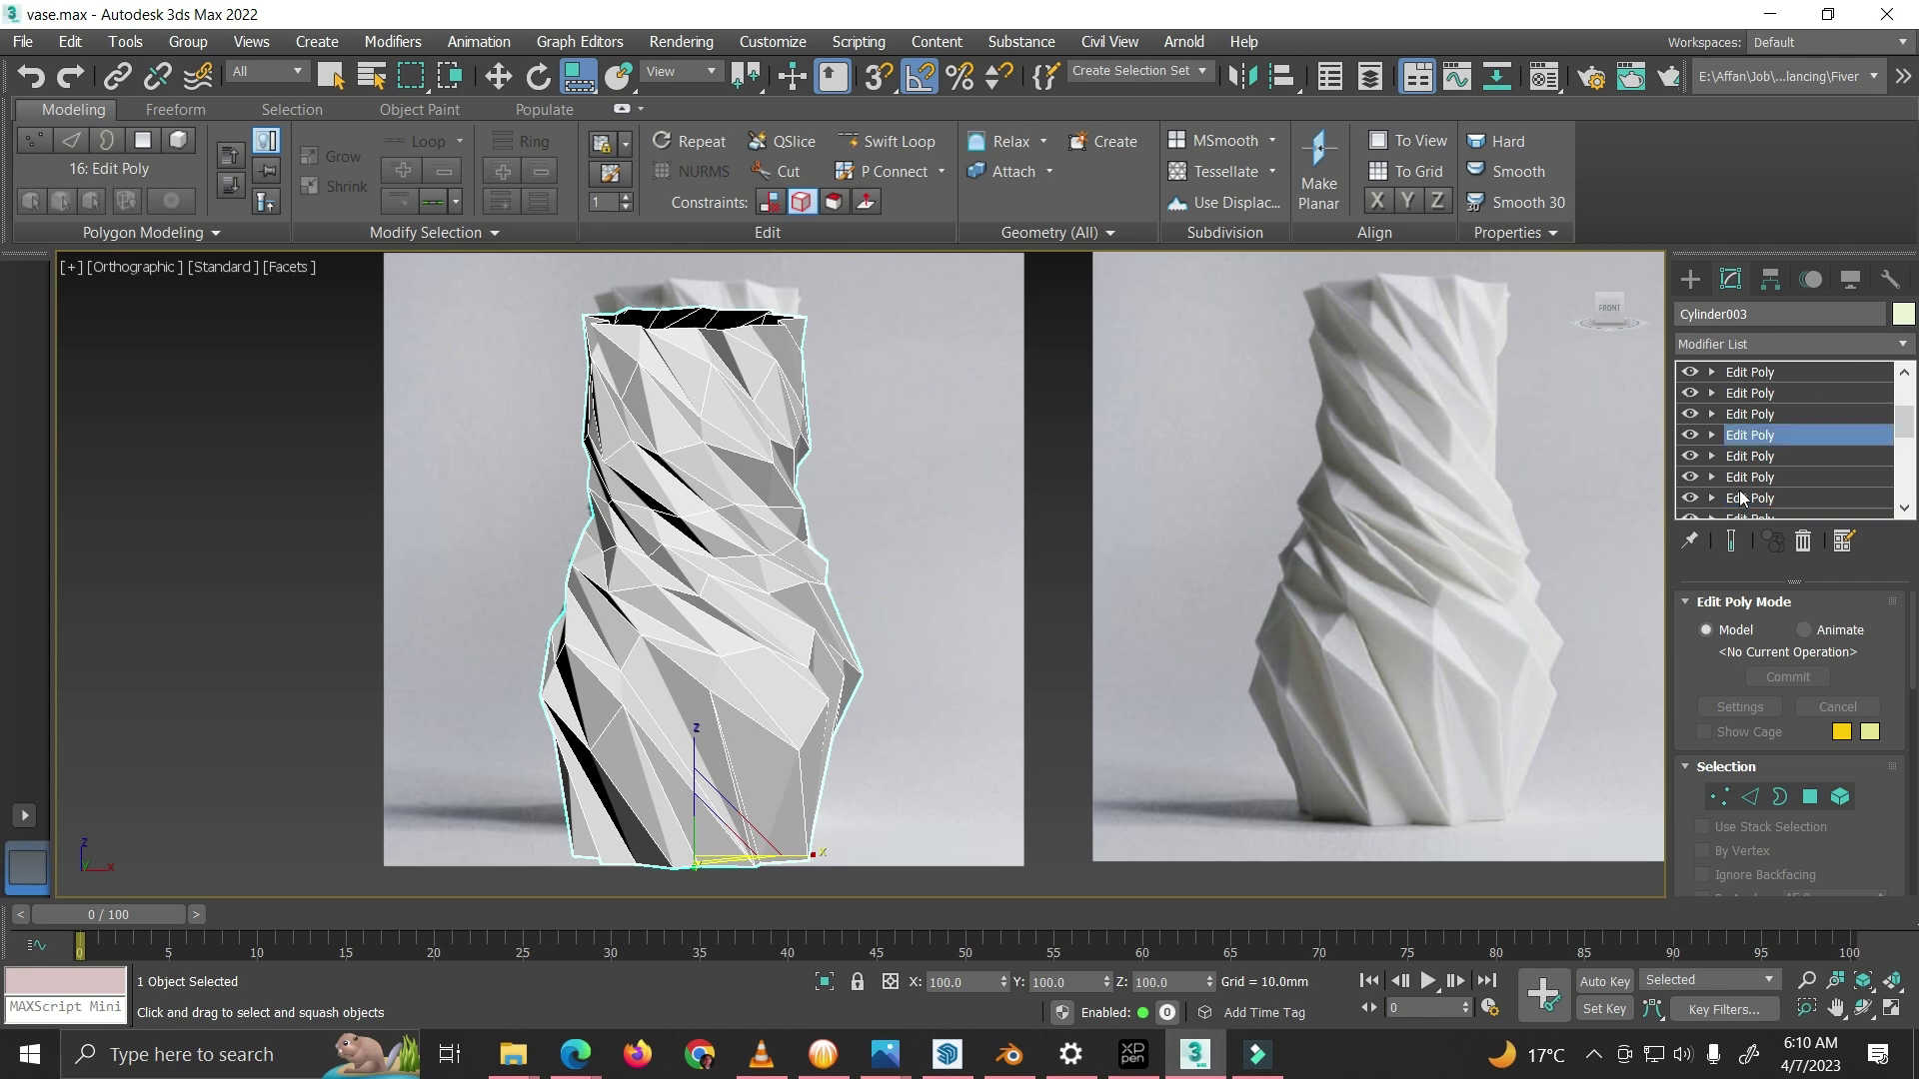
pyautogui.click(1719, 796)
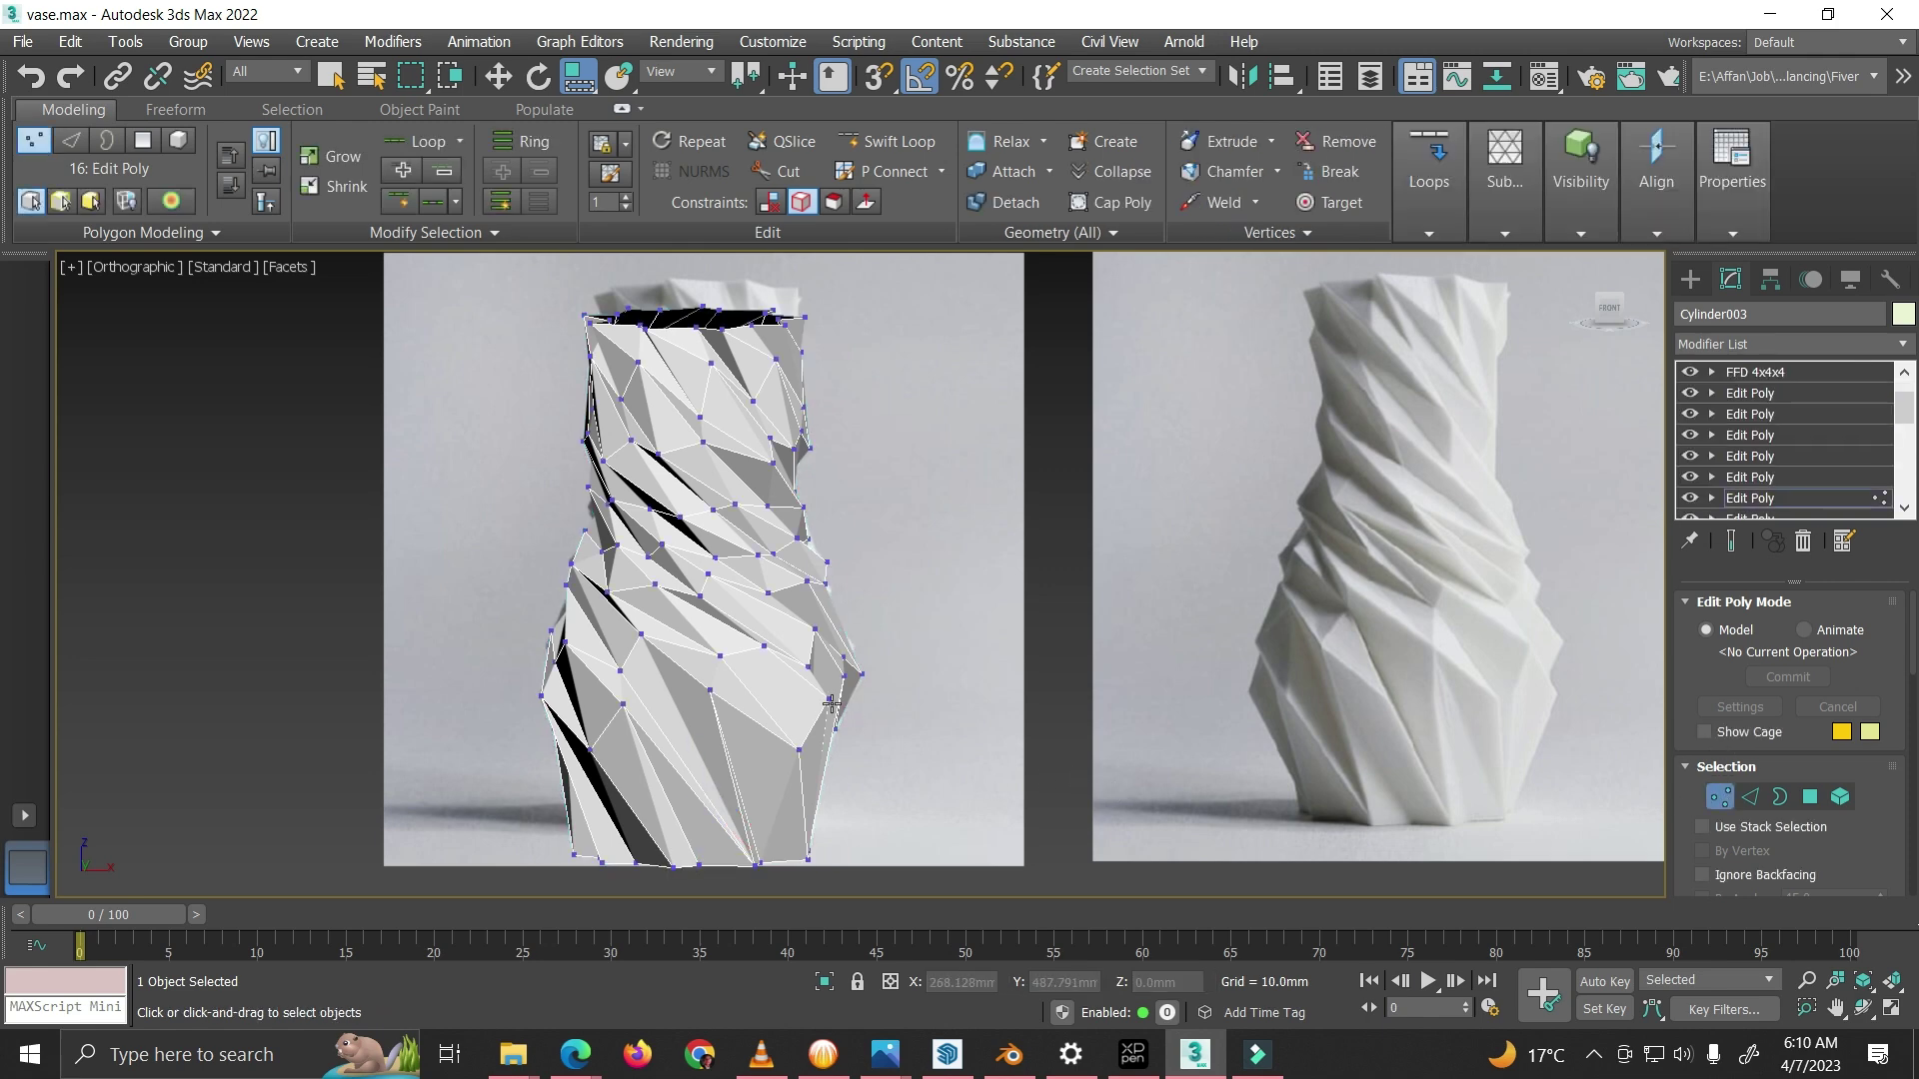
pyautogui.scroll(4, 735, 696)
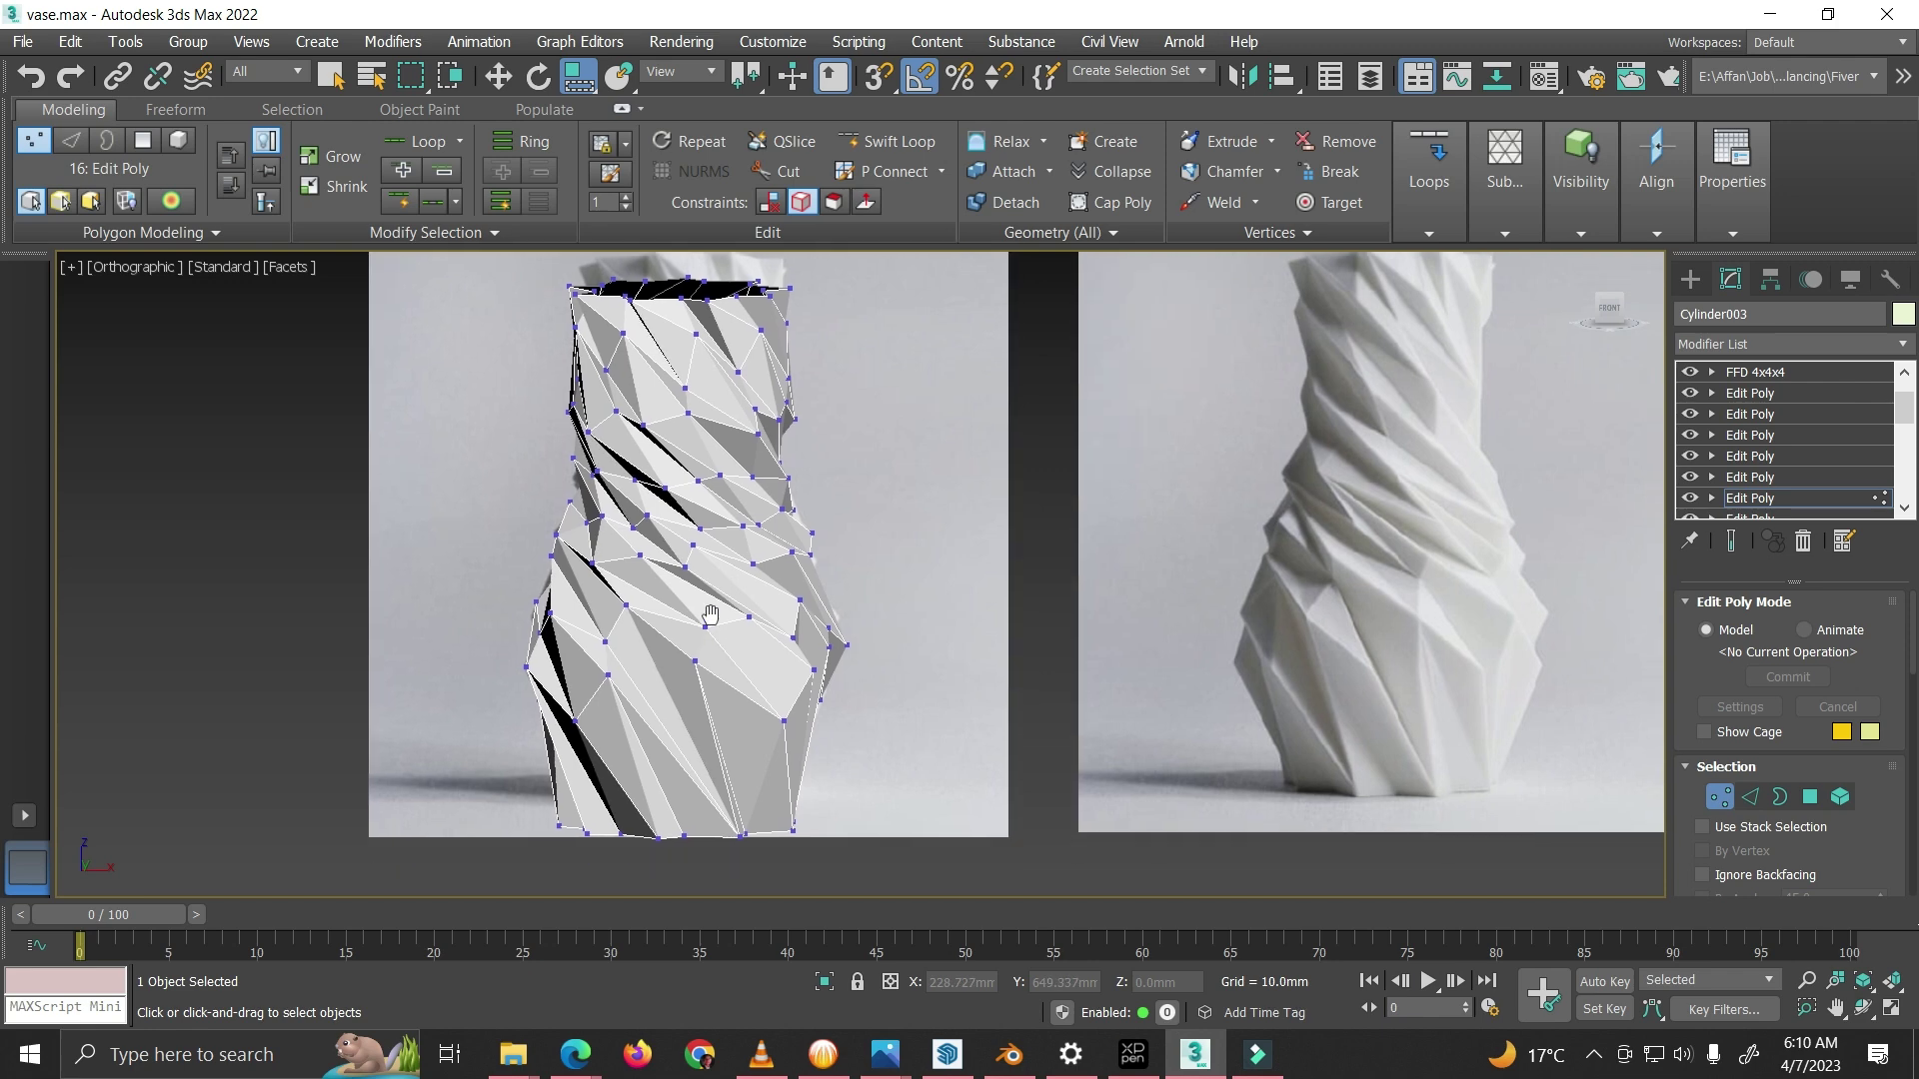
pyautogui.keyDown('alt'); pyautogui.moveTo(694, 648); pyautogui.dragTo(699, 675, button='middle'); pyautogui.keyUp('alt')
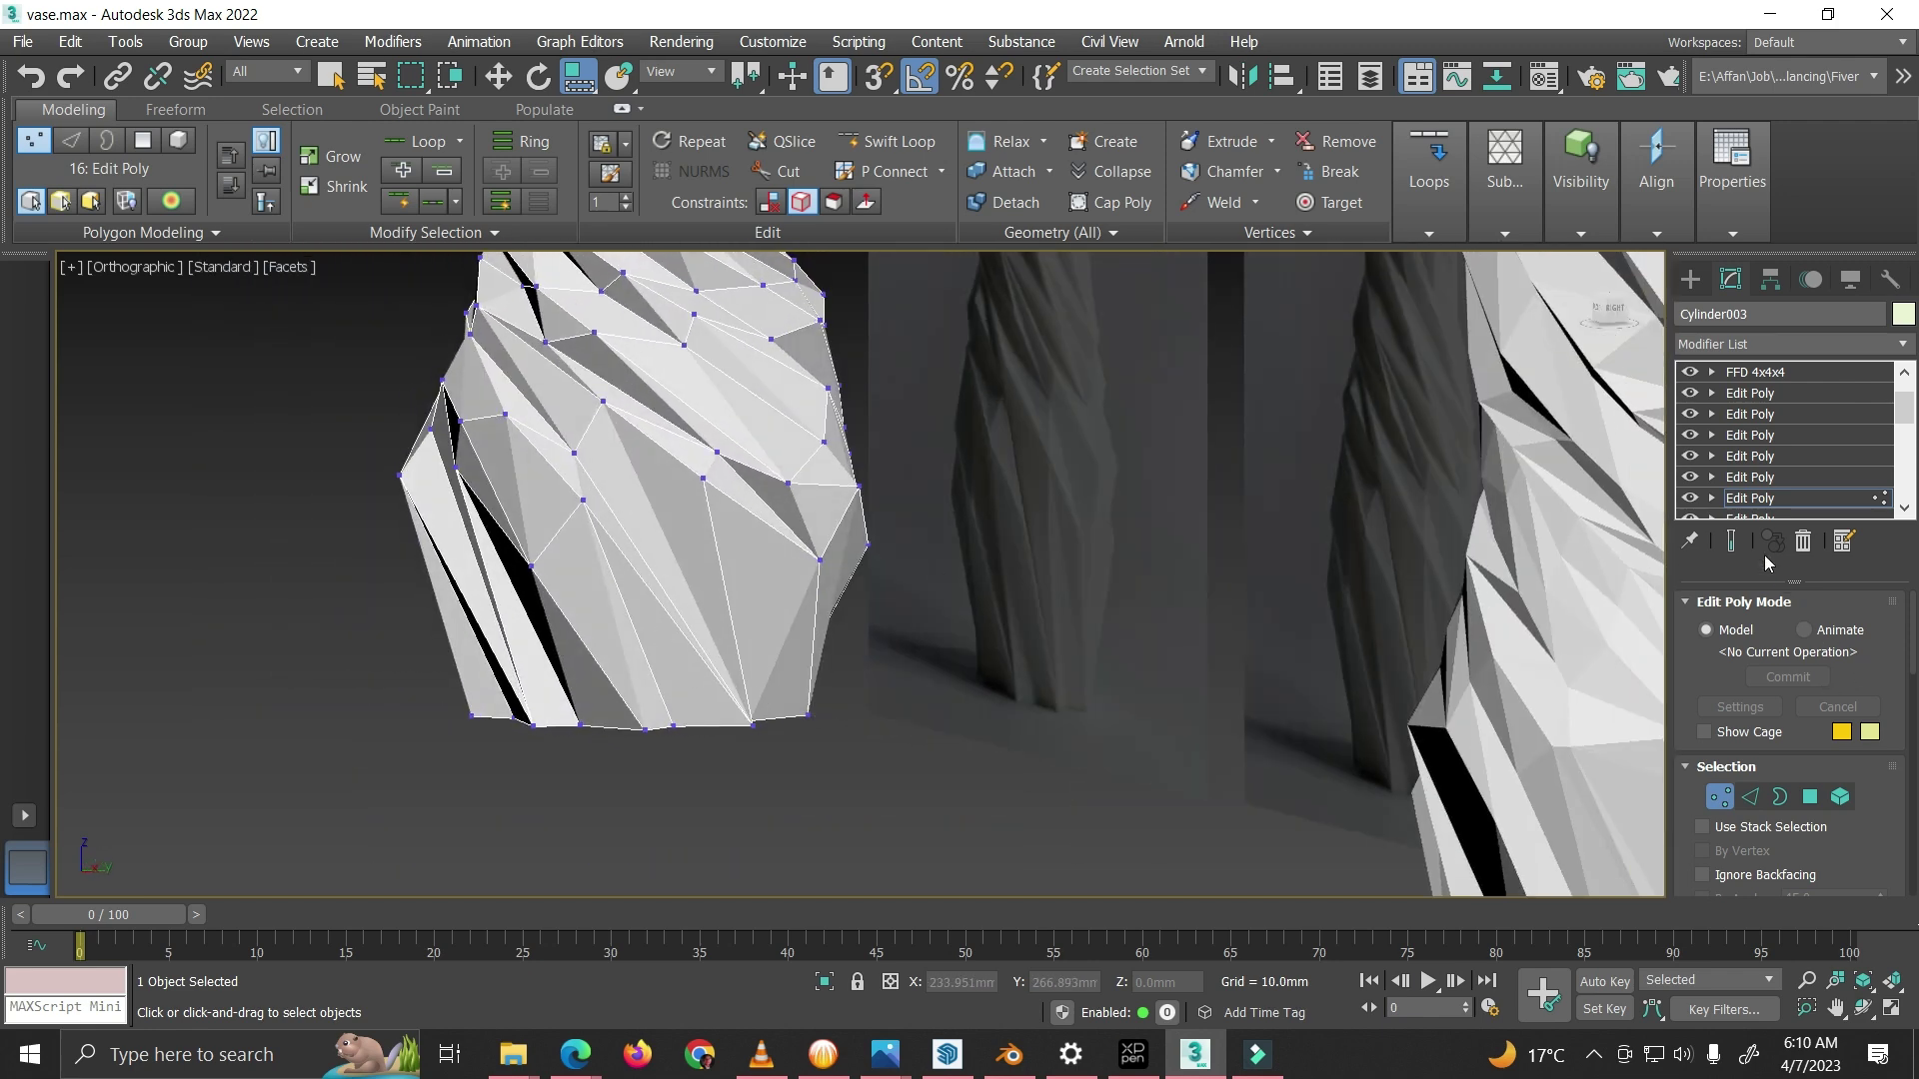
pyautogui.click(1689, 498)
pyautogui.click(1689, 497)
pyautogui.click(1688, 498)
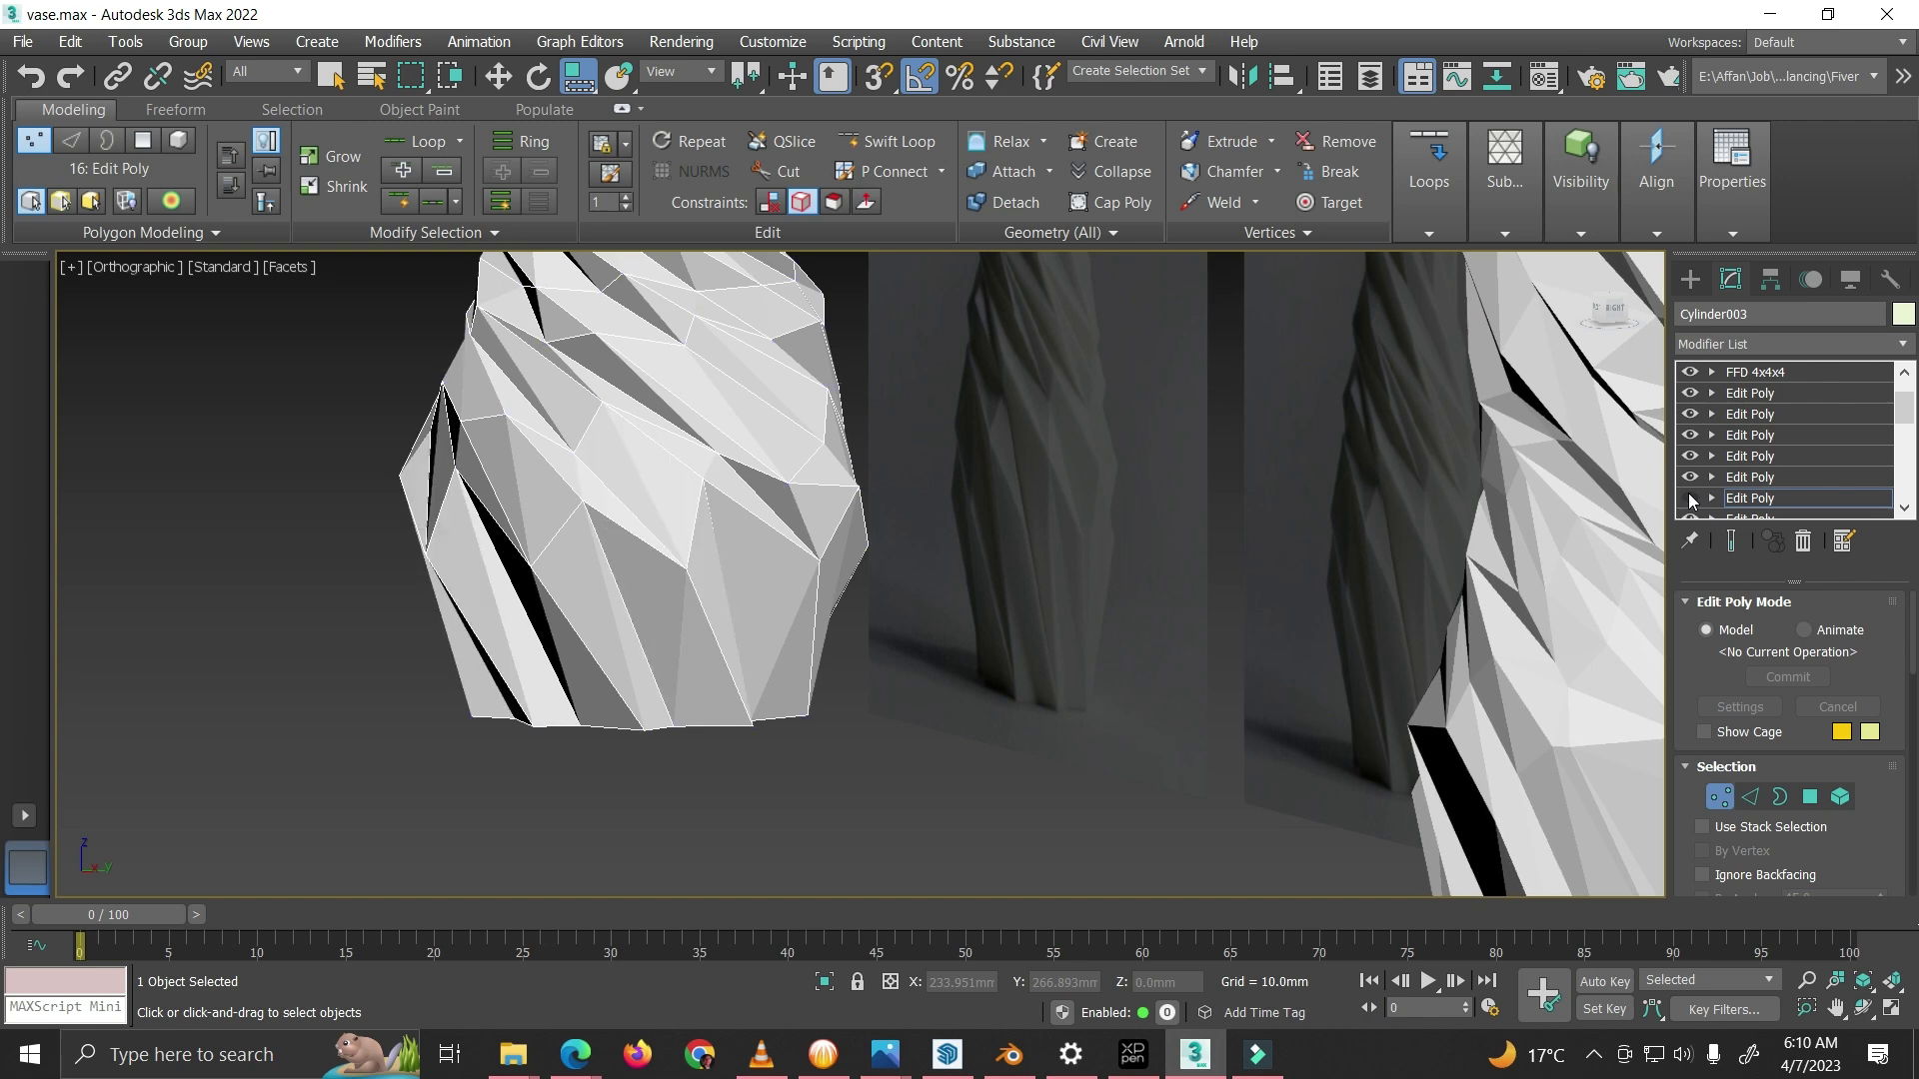
pyautogui.click(1689, 497)
pyautogui.click(1689, 497)
pyautogui.click(1689, 498)
pyautogui.click(1689, 498)
# Step: Compare the vase's base from other angles with the sixteenth Edit Poly off and on, leaving it enabled
pyautogui.keyDown('alt'); pyautogui.moveTo(635, 640); pyautogui.dragTo(904, 662, button='middle'); pyautogui.keyUp('alt')
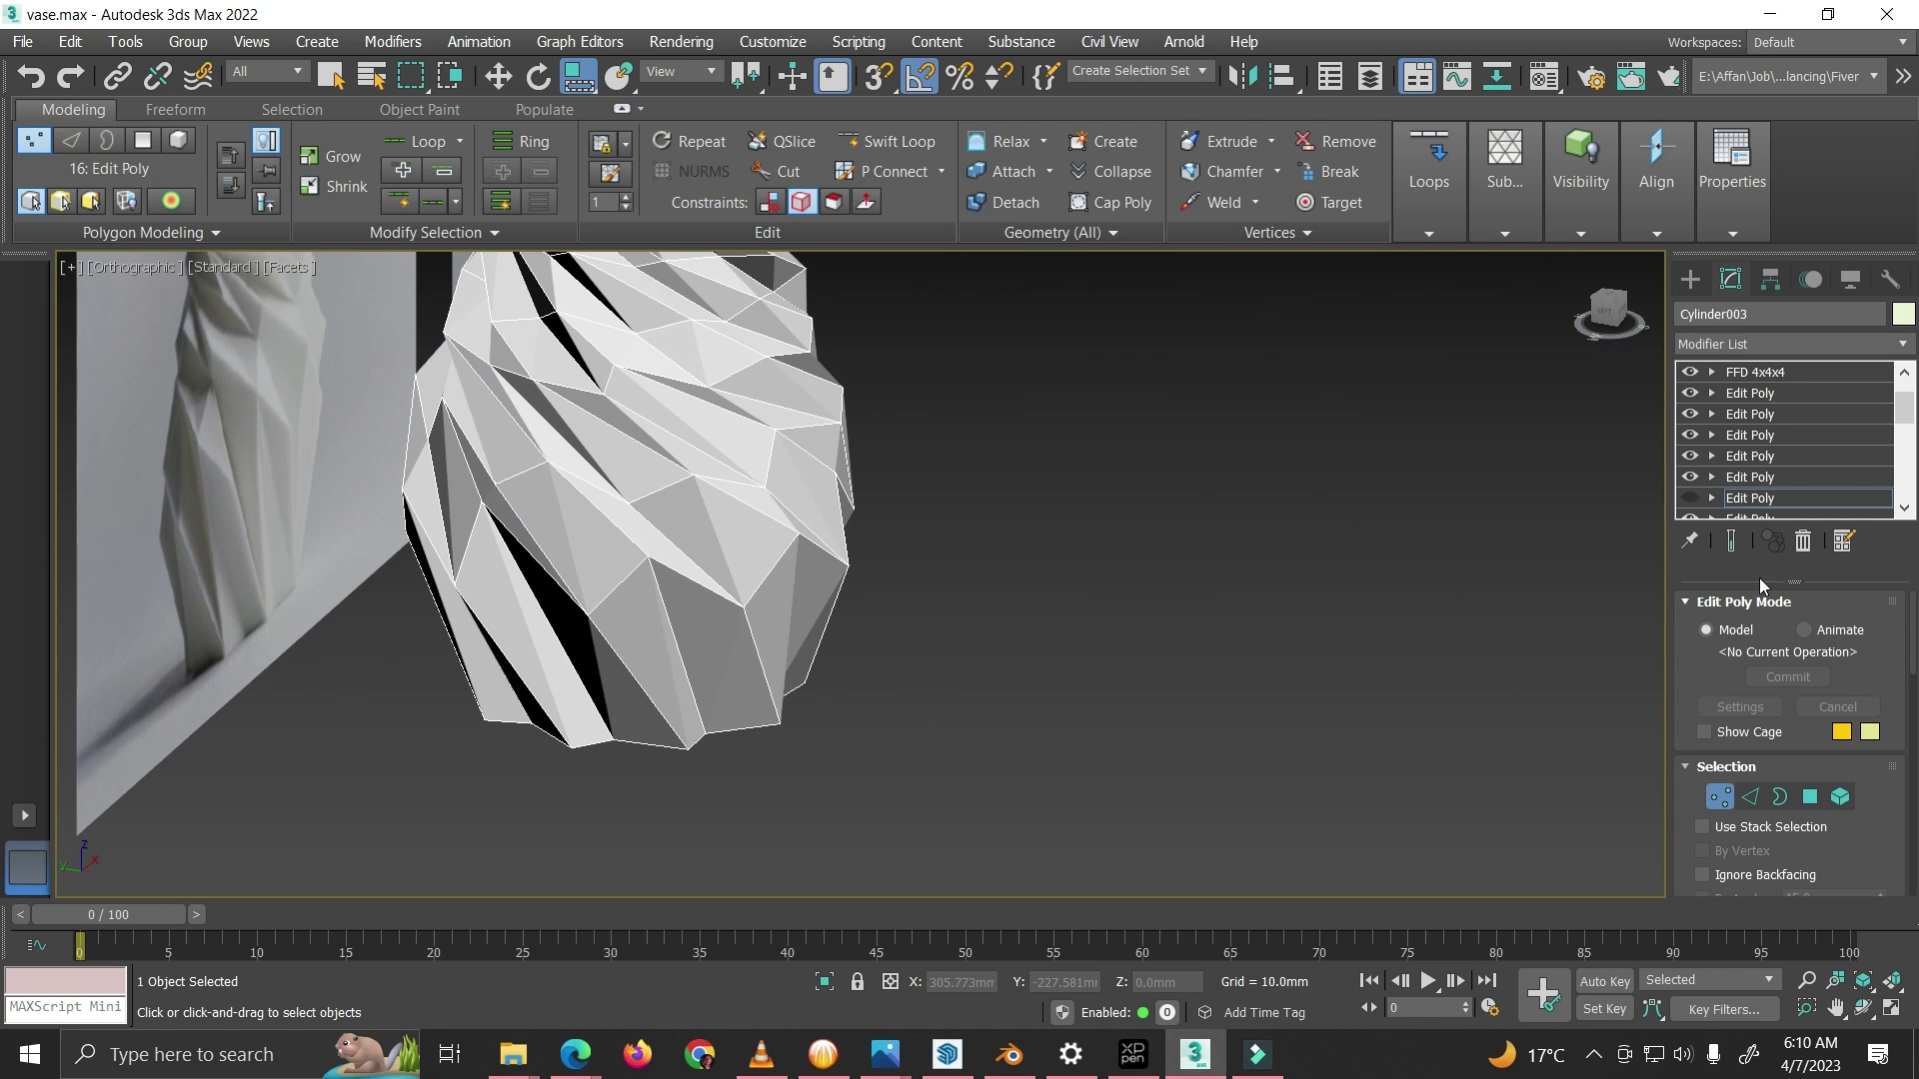
pyautogui.click(1694, 497)
pyautogui.click(1693, 497)
pyautogui.click(1694, 497)
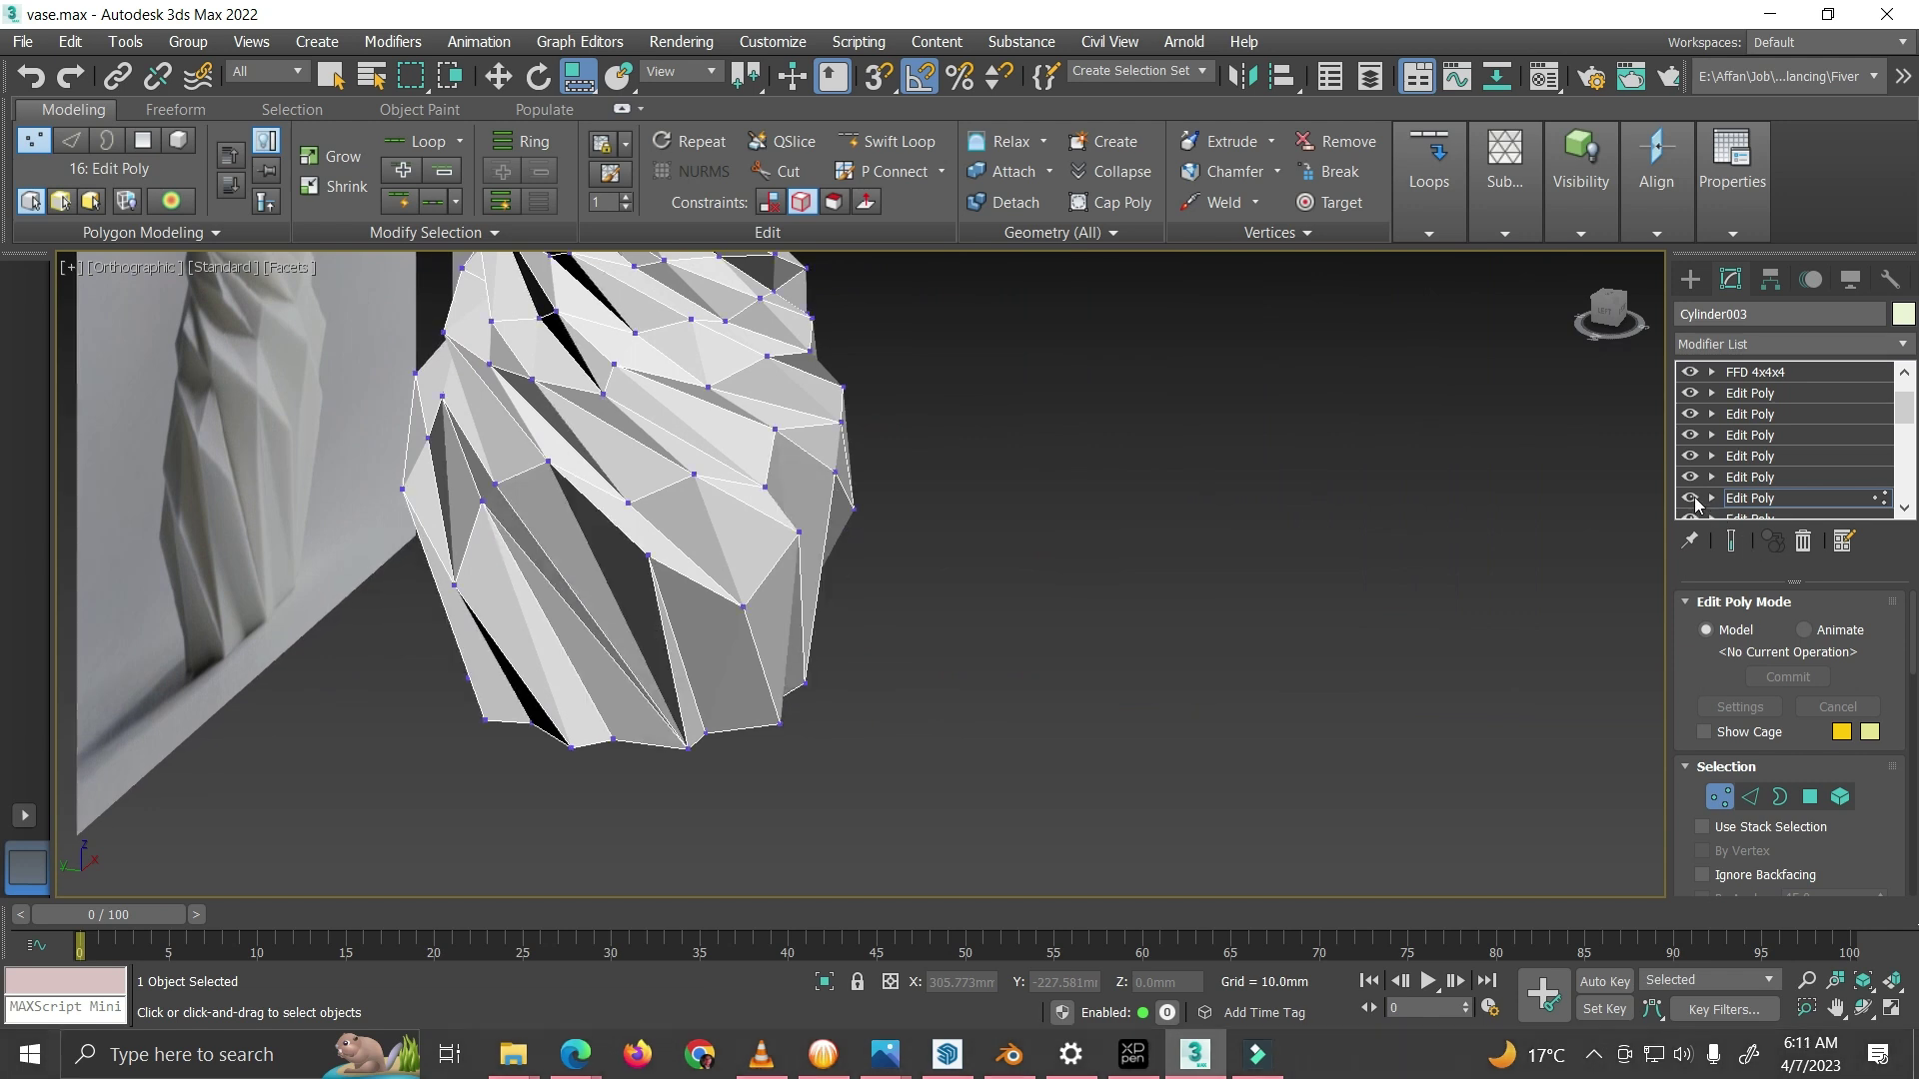
pyautogui.click(1694, 497)
pyautogui.click(1690, 497)
pyautogui.click(1691, 498)
pyautogui.keyDown('alt'); pyautogui.moveTo(553, 597); pyautogui.dragTo(418, 593, button='middle'); pyautogui.keyUp('alt')
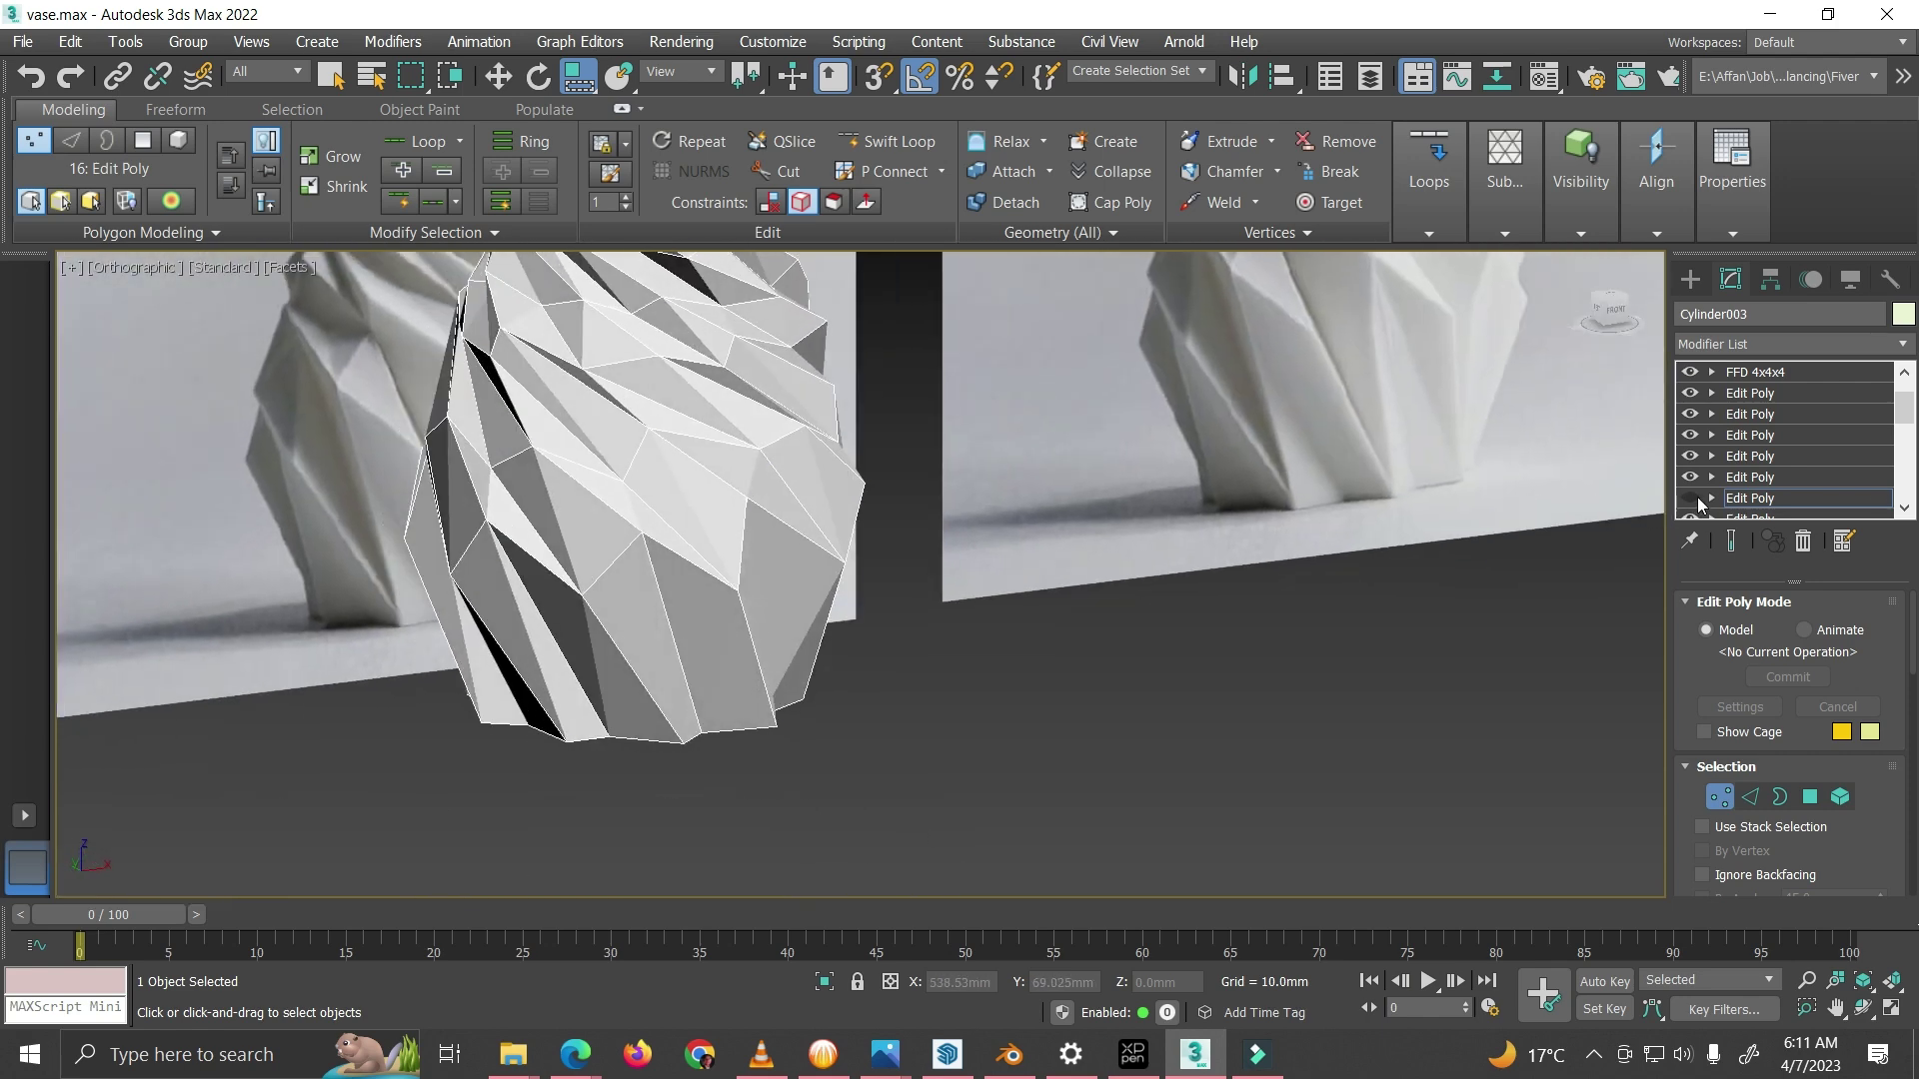
pyautogui.click(1690, 498)
pyautogui.moveTo(619, 599)
pyautogui.keyDown('alt'); pyautogui.mouseDown(button='middle')
pyautogui.moveTo(638, 603)
pyautogui.moveTo(603, 605)
pyautogui.mouseUp(button='middle'); pyautogui.keyUp('alt')
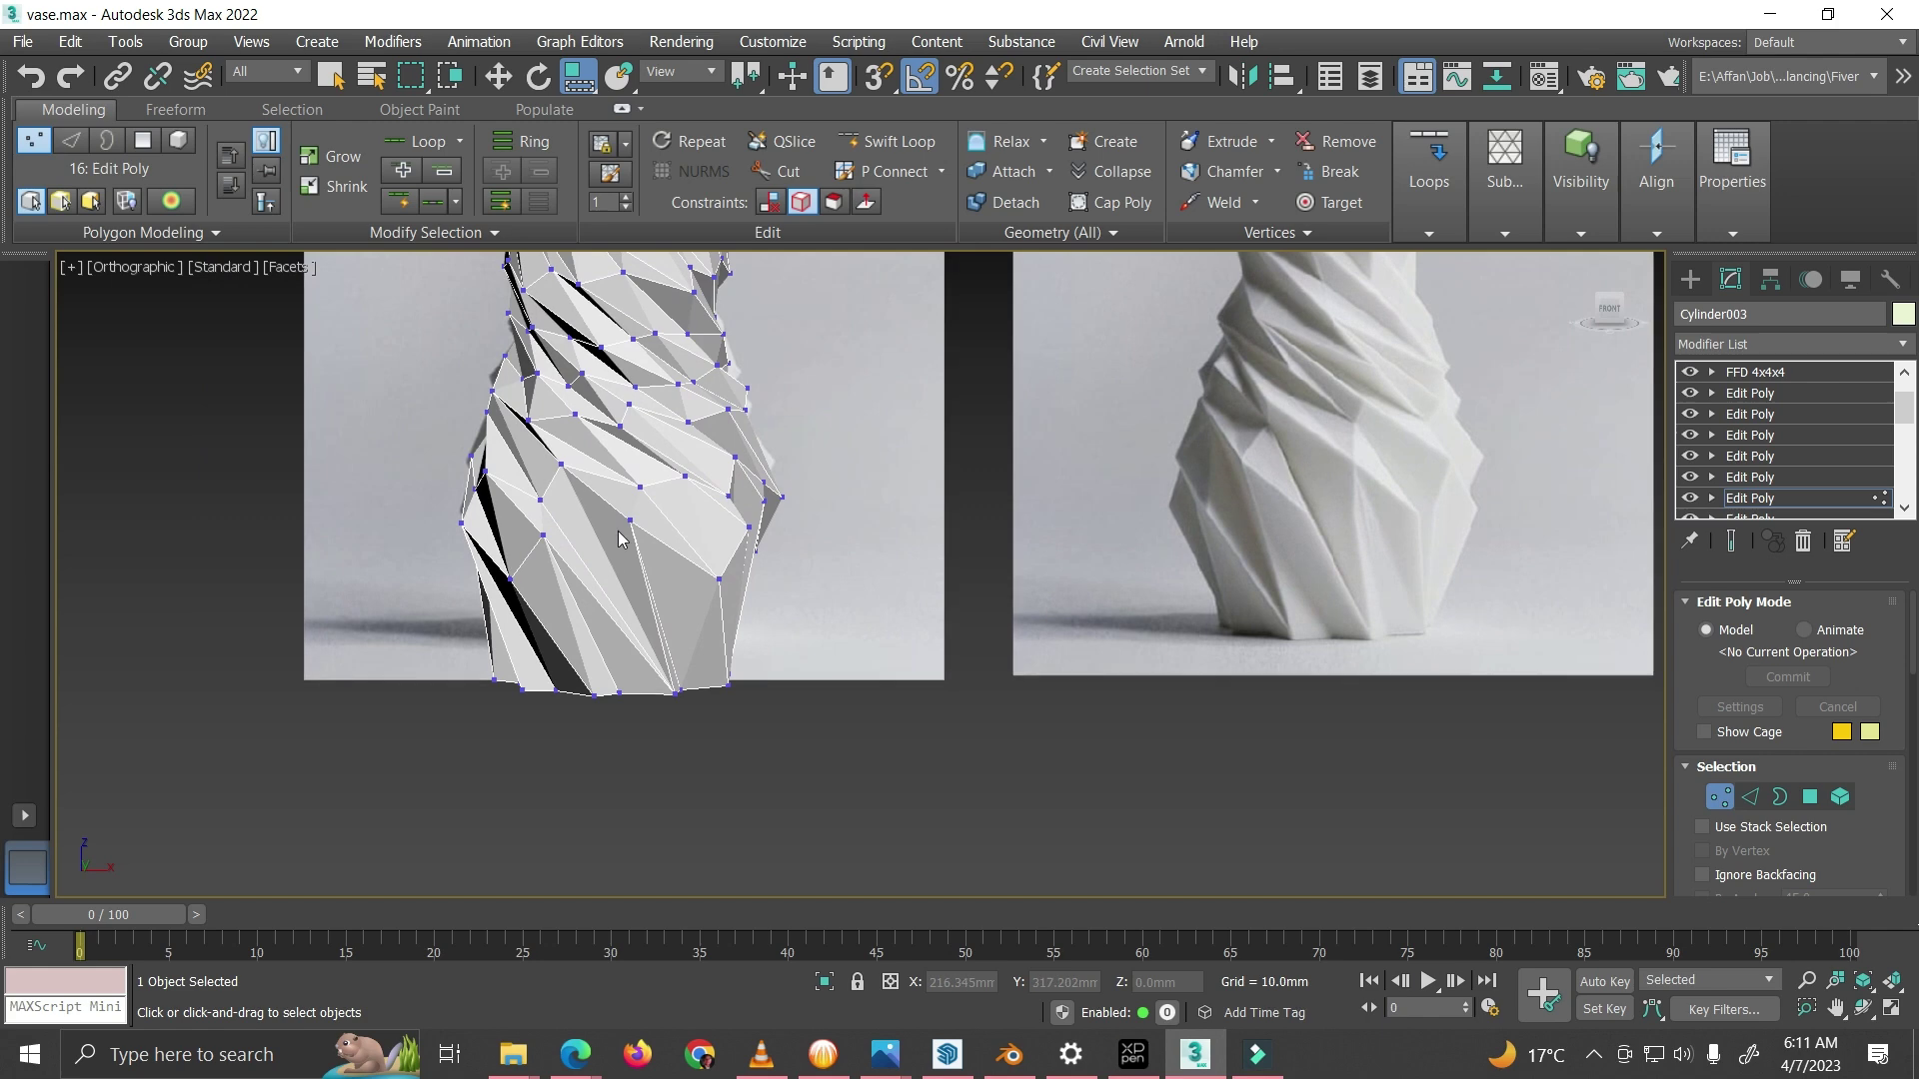
# Step: Inspect the whole vase beside the reference images, leave vertex editing, and return to the front view
pyautogui.scroll(-3, 622, 472)
pyautogui.moveTo(622, 465); pyautogui.dragTo(642, 627, button='middle')
pyautogui.scroll(3, 642, 626)
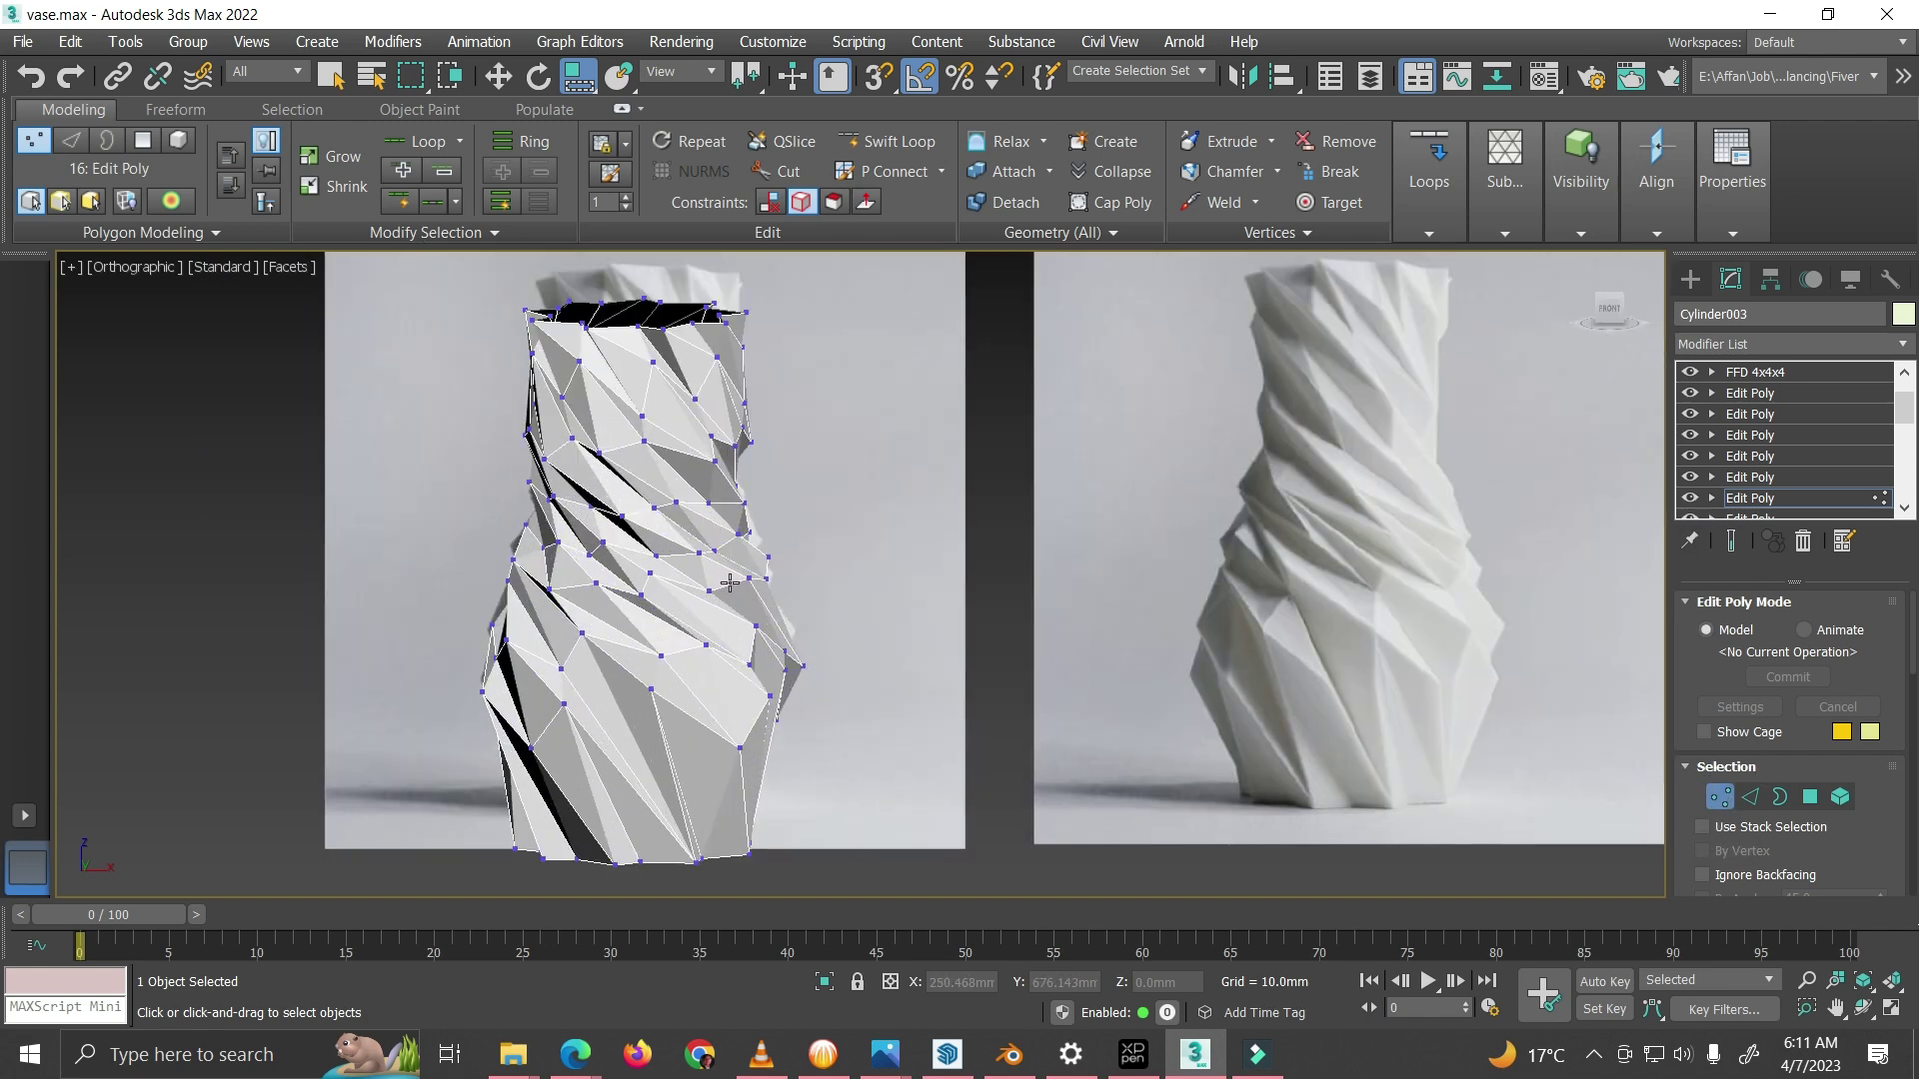
pyautogui.scroll(-3, 734, 590)
pyautogui.keyDown('alt'); pyautogui.moveTo(738, 592); pyautogui.dragTo(708, 632, button='middle'); pyautogui.keyUp('alt')
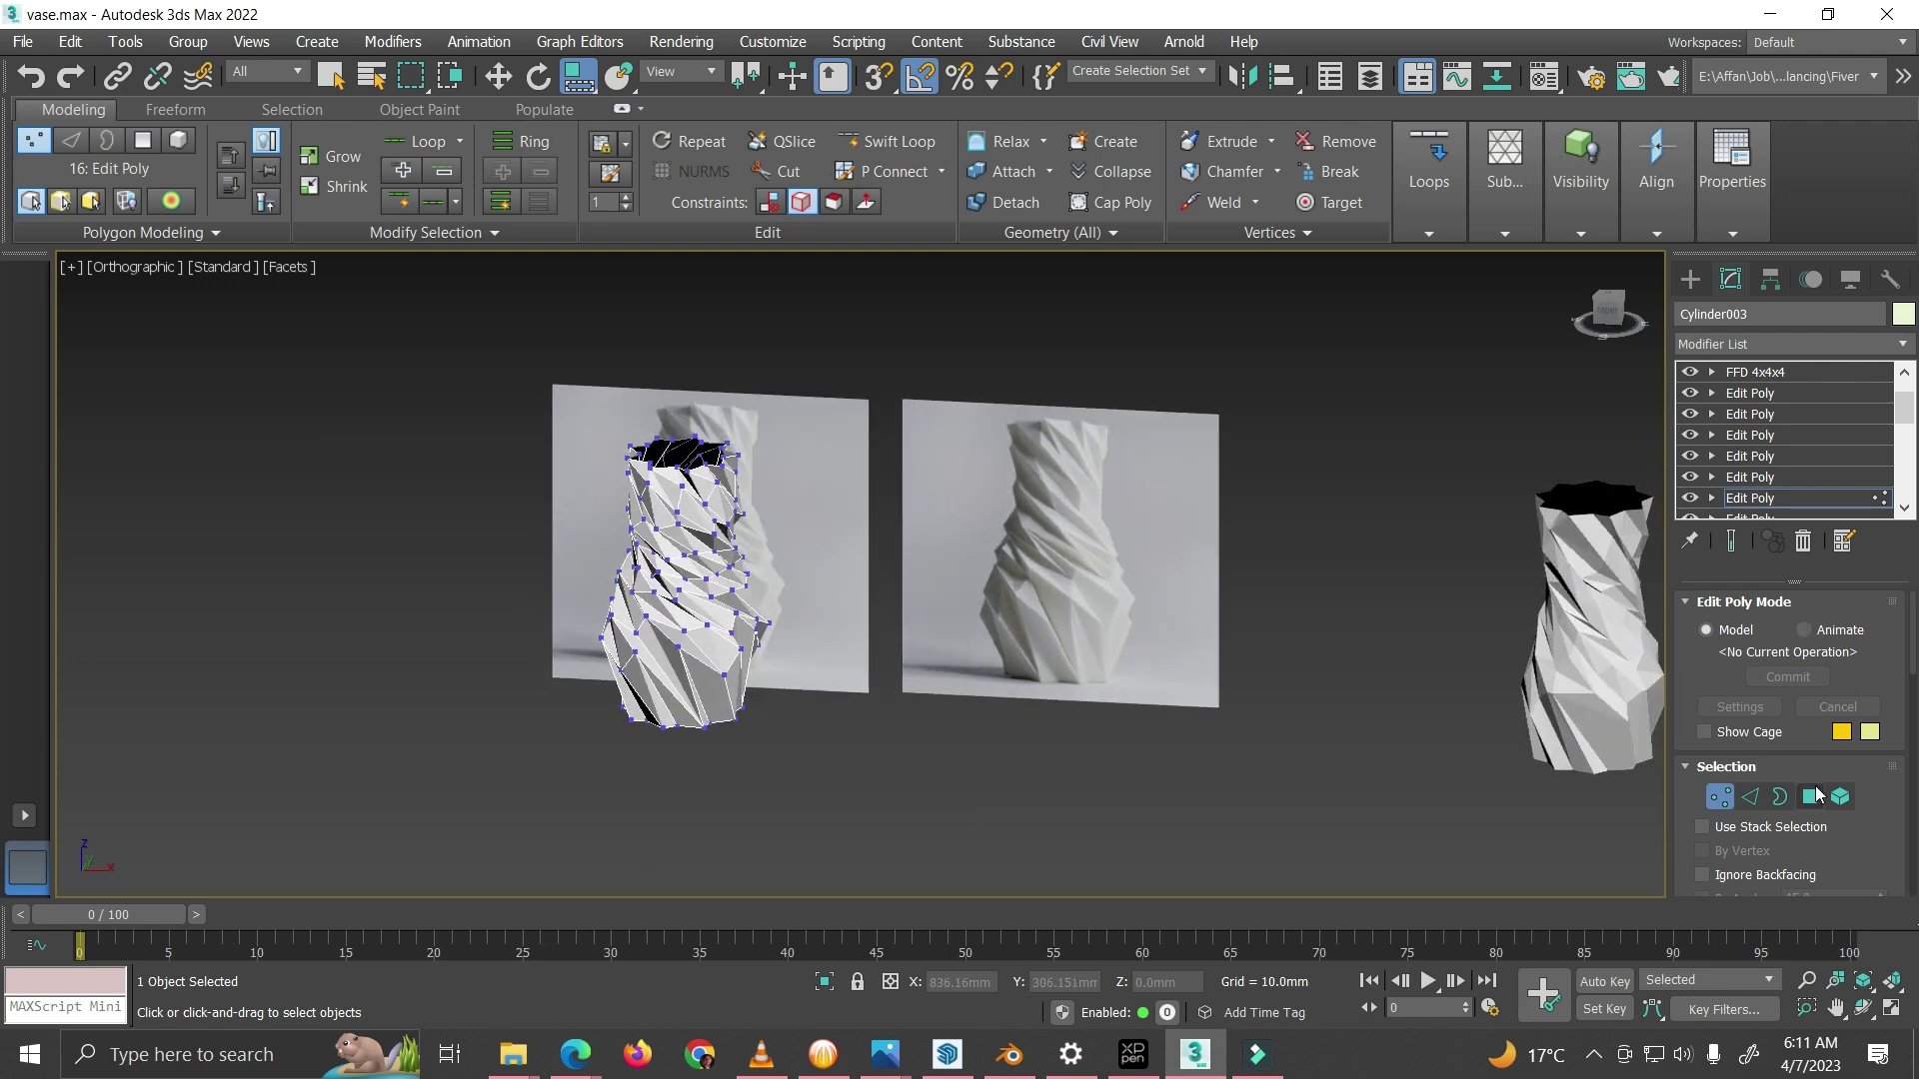
pyautogui.click(1721, 808)
pyautogui.scroll(3, 574, 603)
pyautogui.press('f')
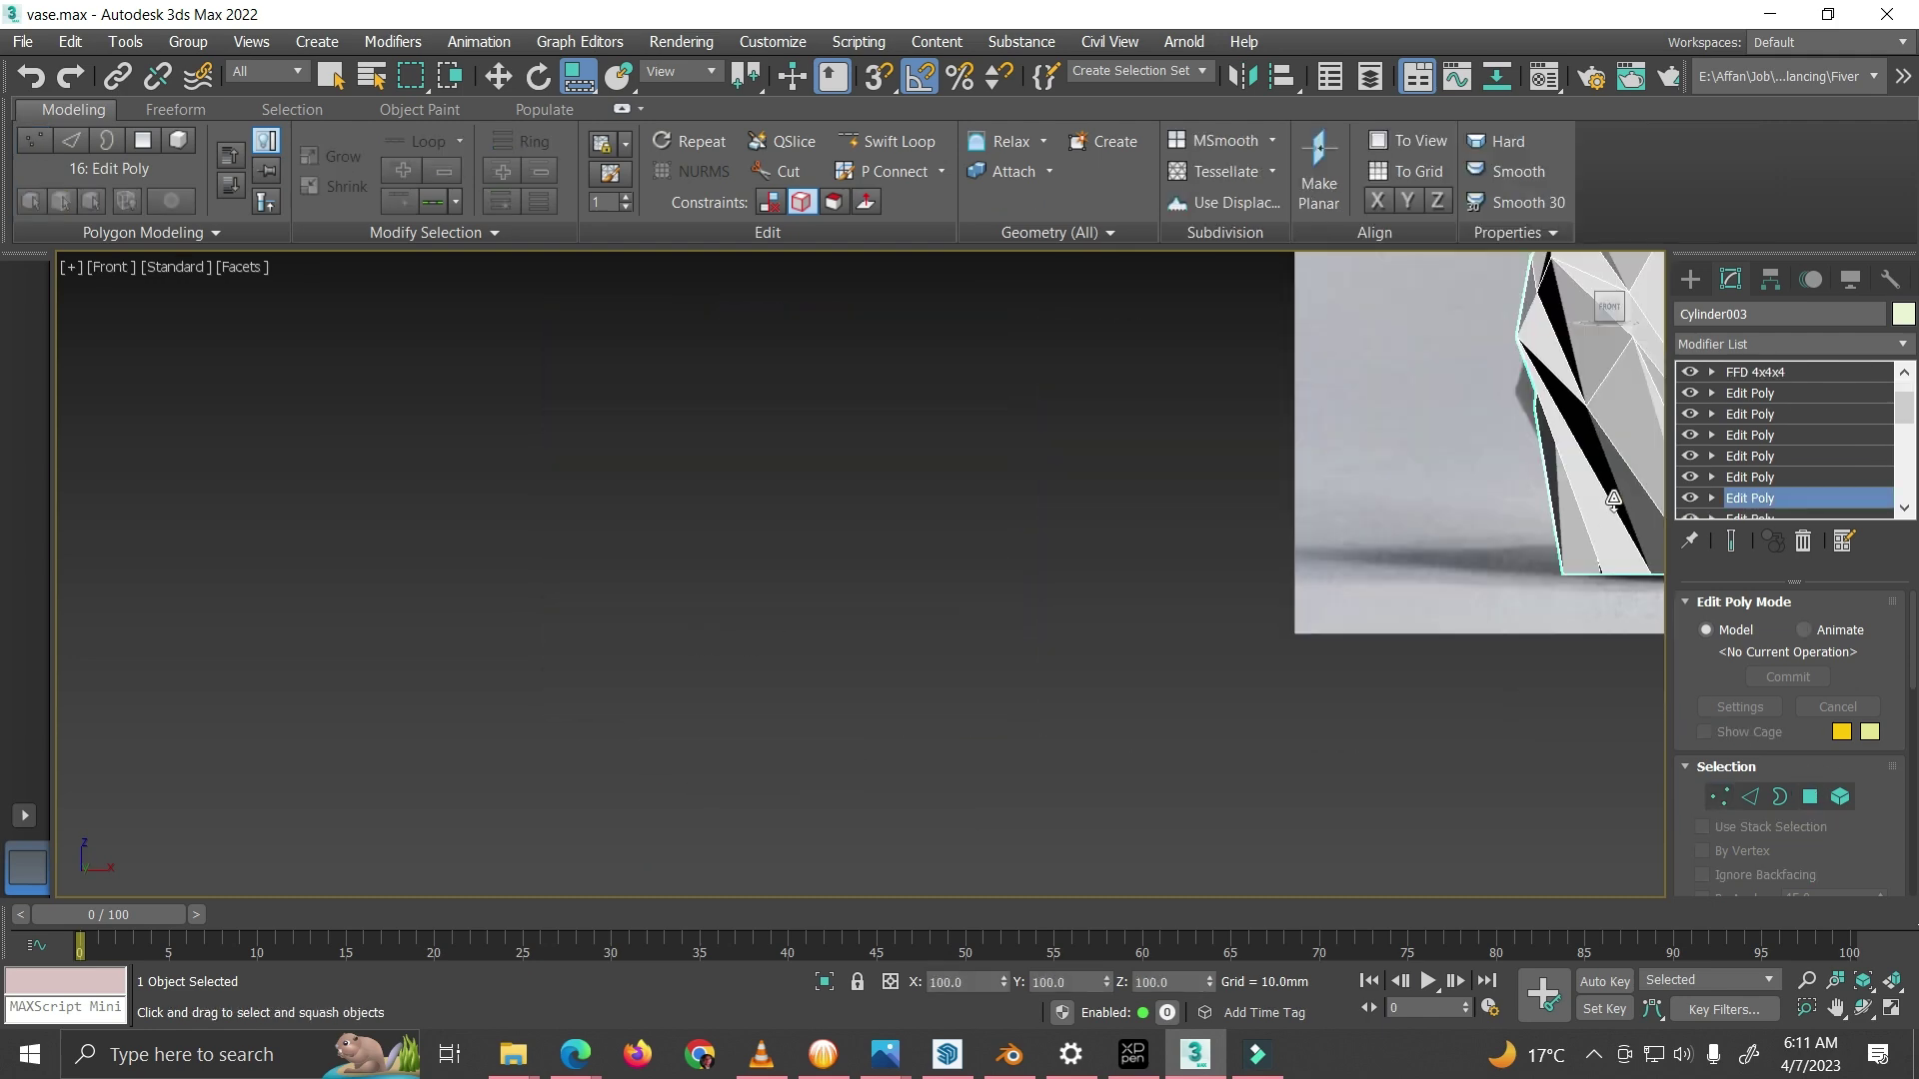
# Step: Activate the seventeenth Edit Poly and examine the vase's lower body against the reference images
pyautogui.press('z')
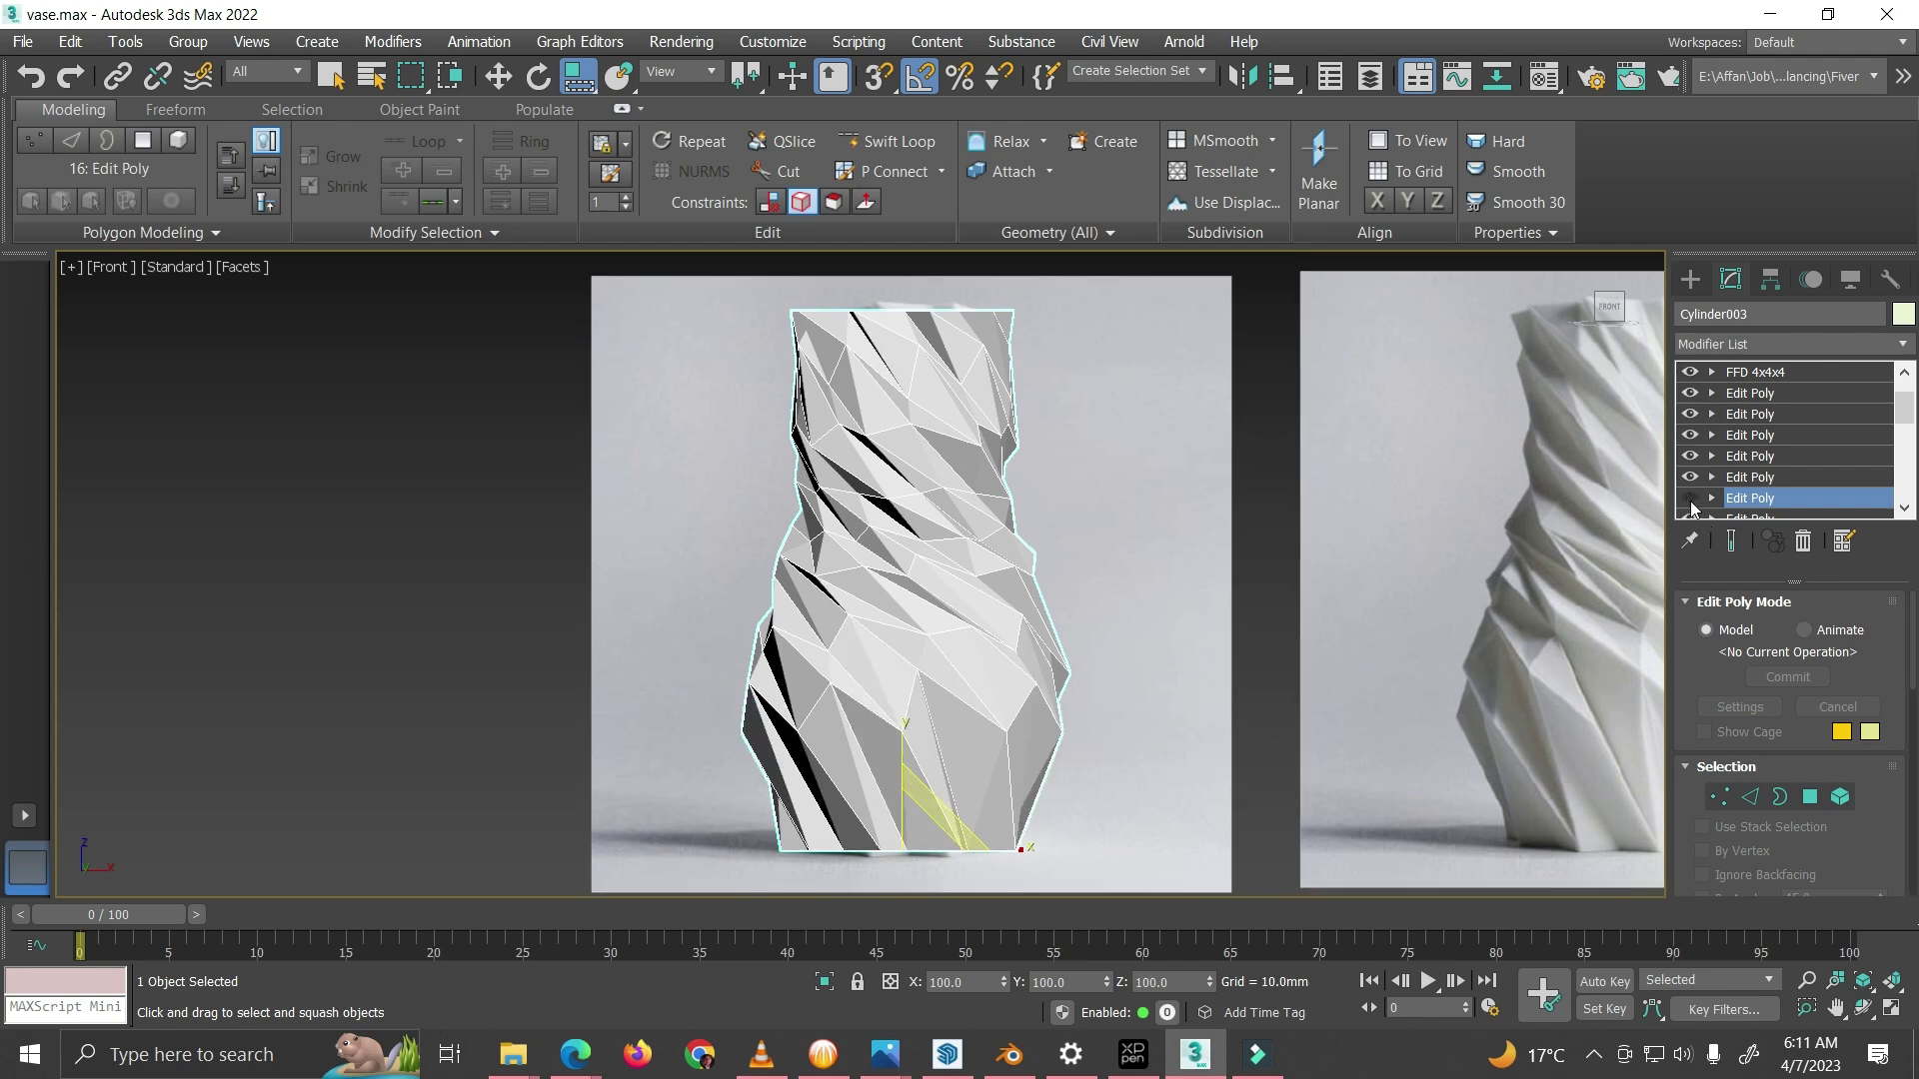
pyautogui.click(1746, 479)
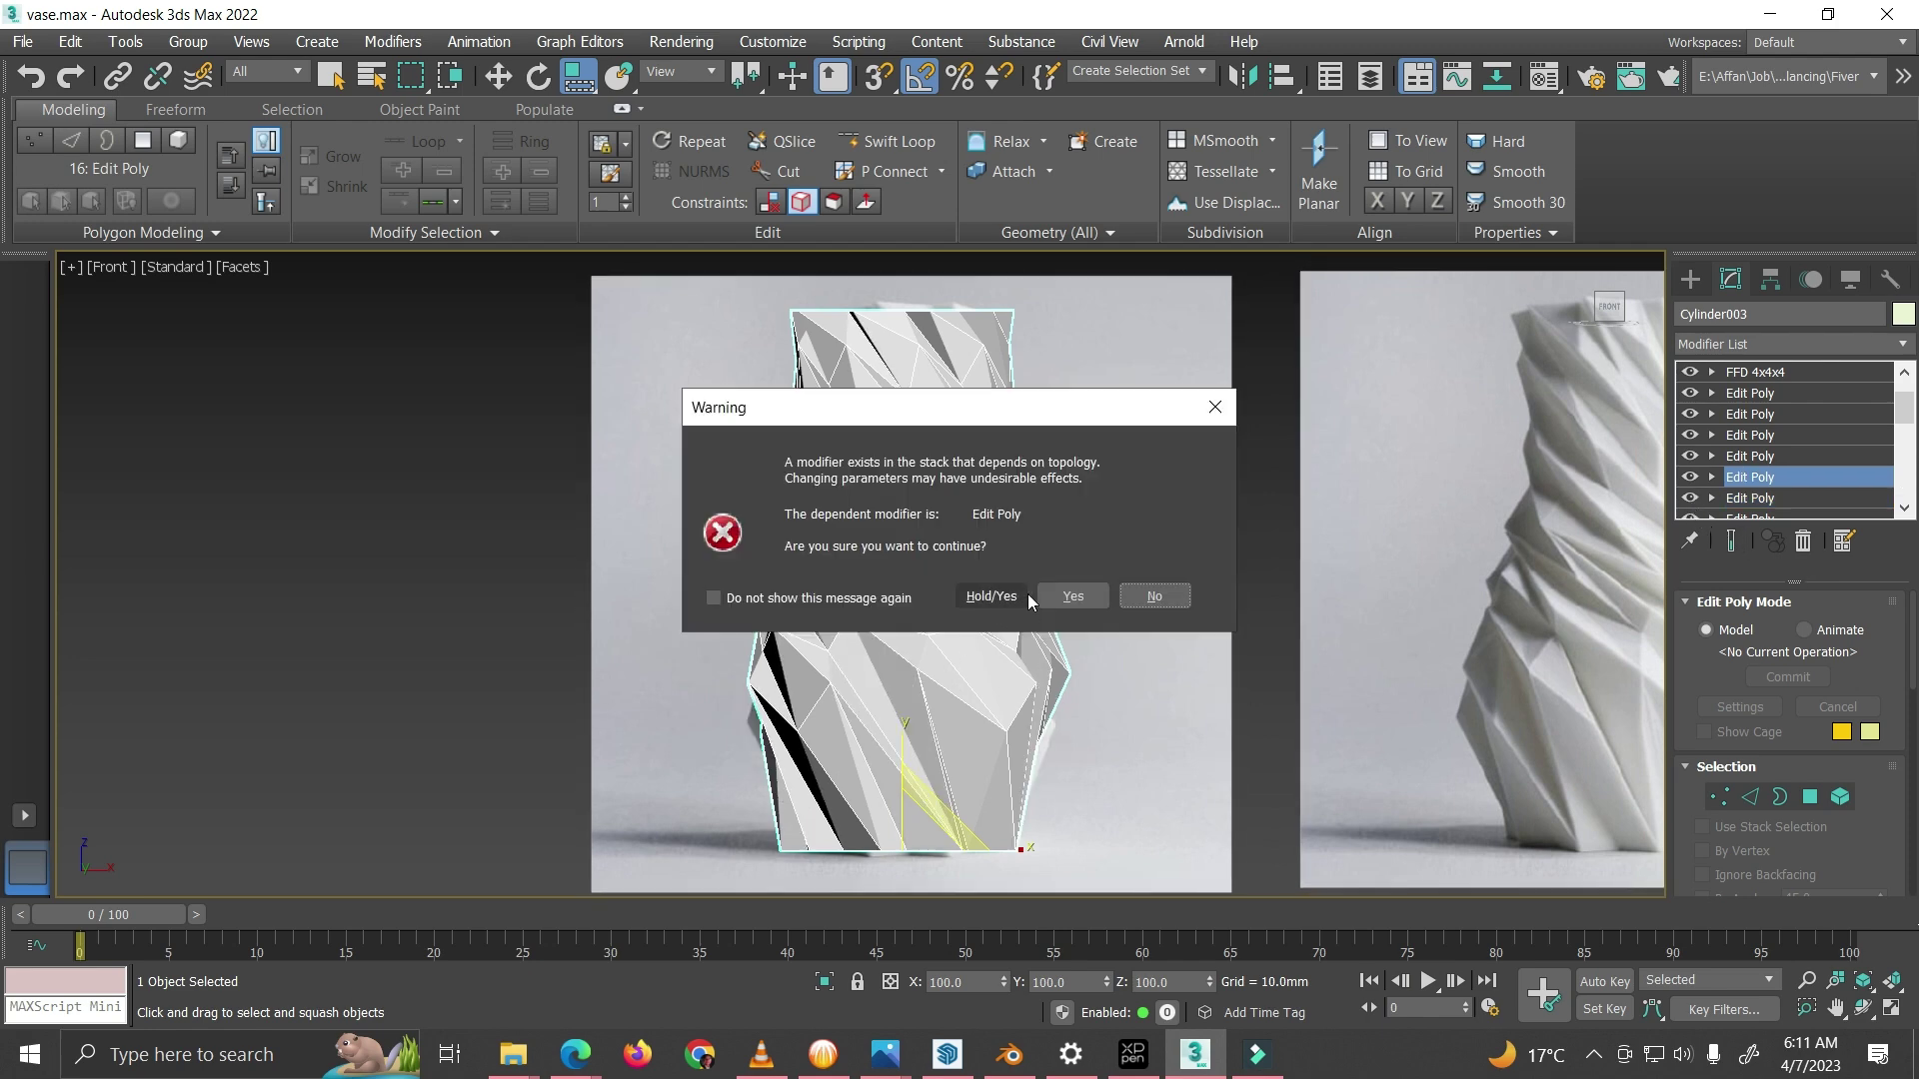
pyautogui.click(992, 595)
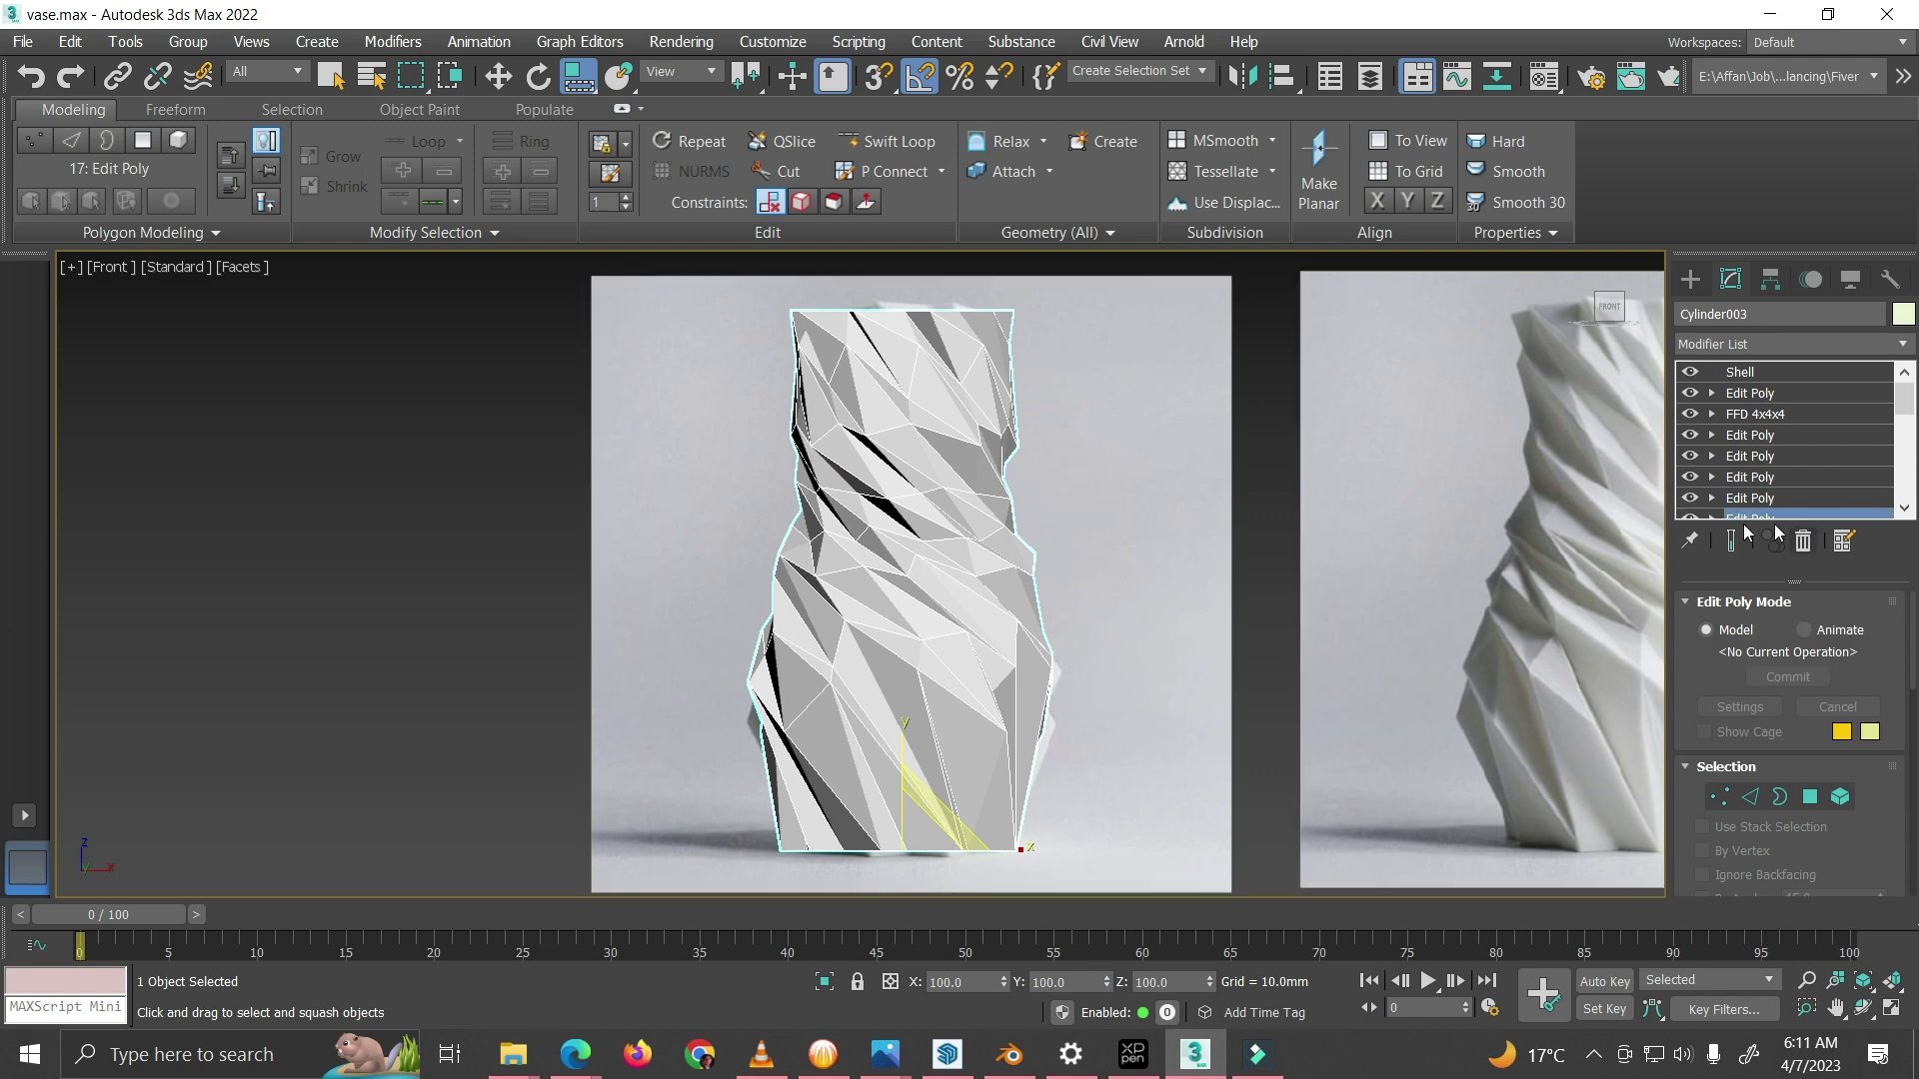
pyautogui.scroll(-1, 1743, 507)
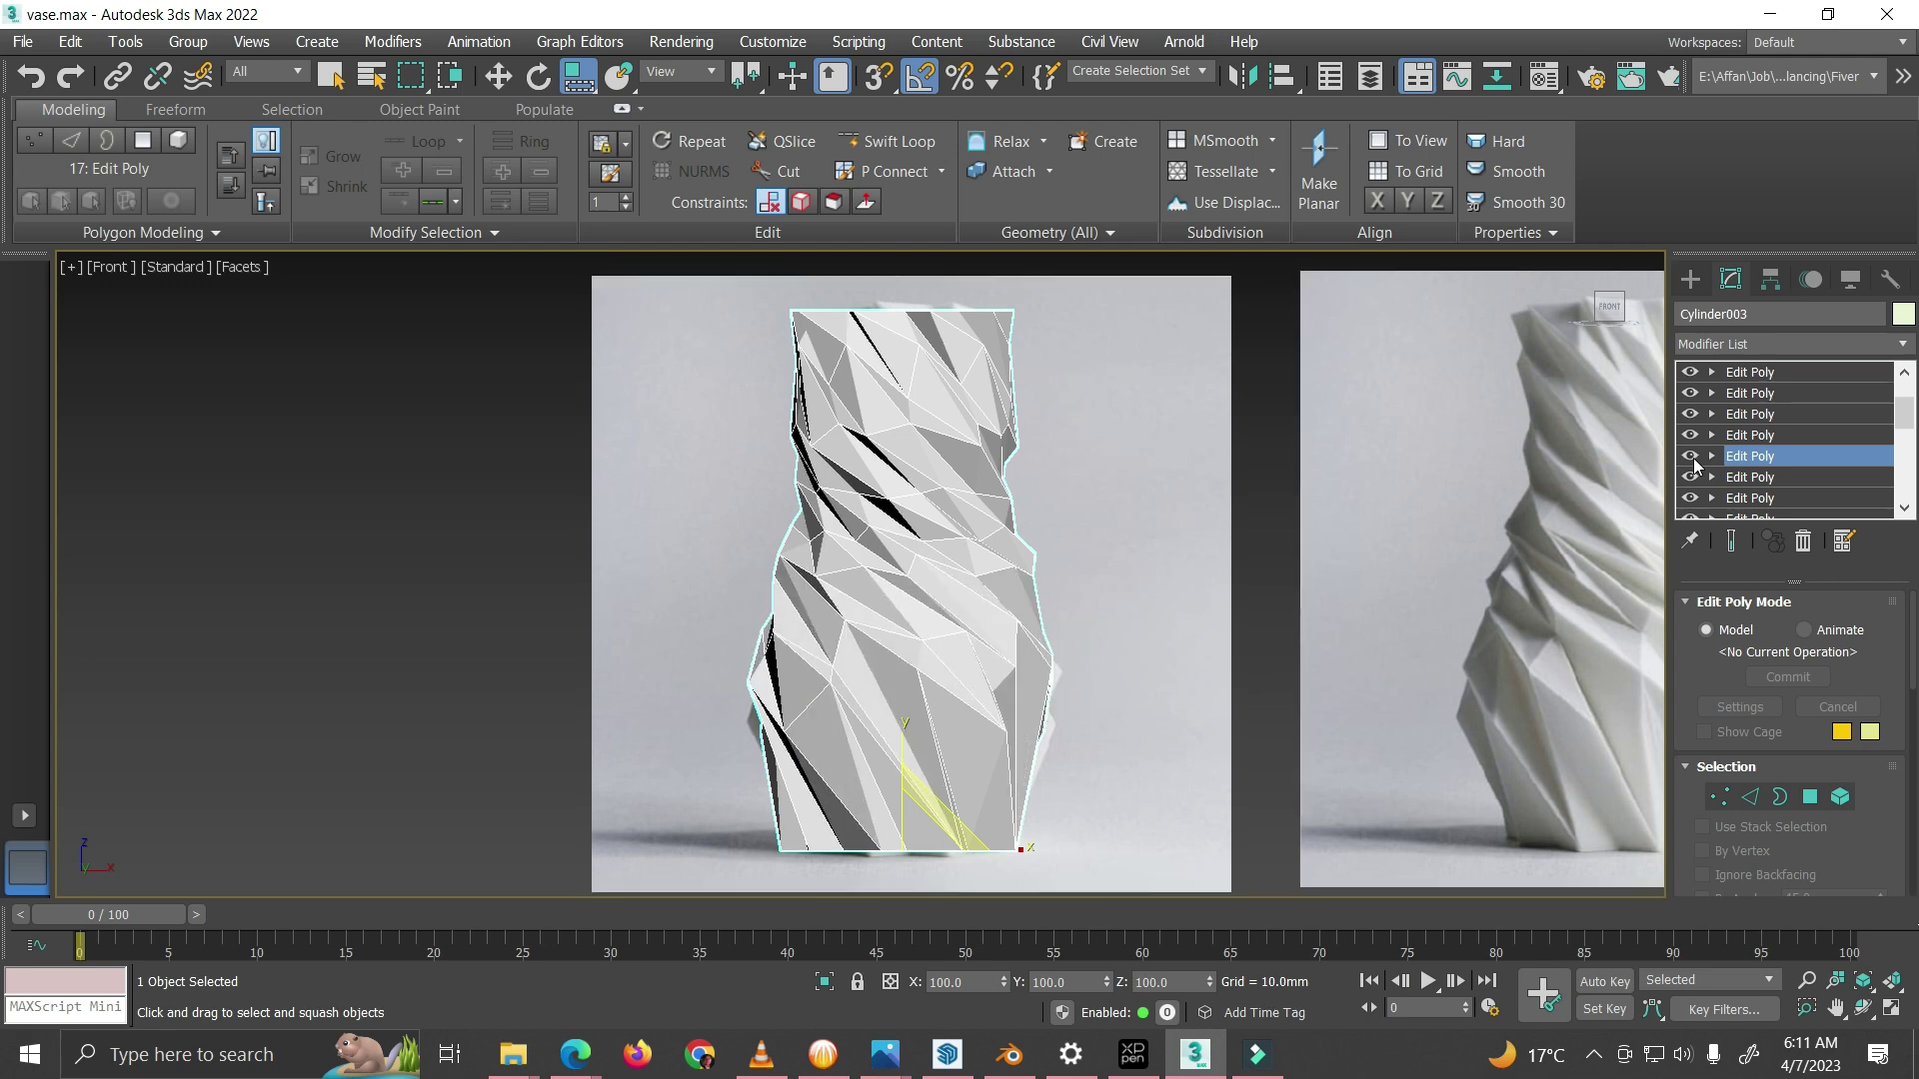
pyautogui.keyDown('alt'); pyautogui.moveTo(1011, 780); pyautogui.dragTo(1523, 618, button='middle'); pyautogui.keyUp('alt')
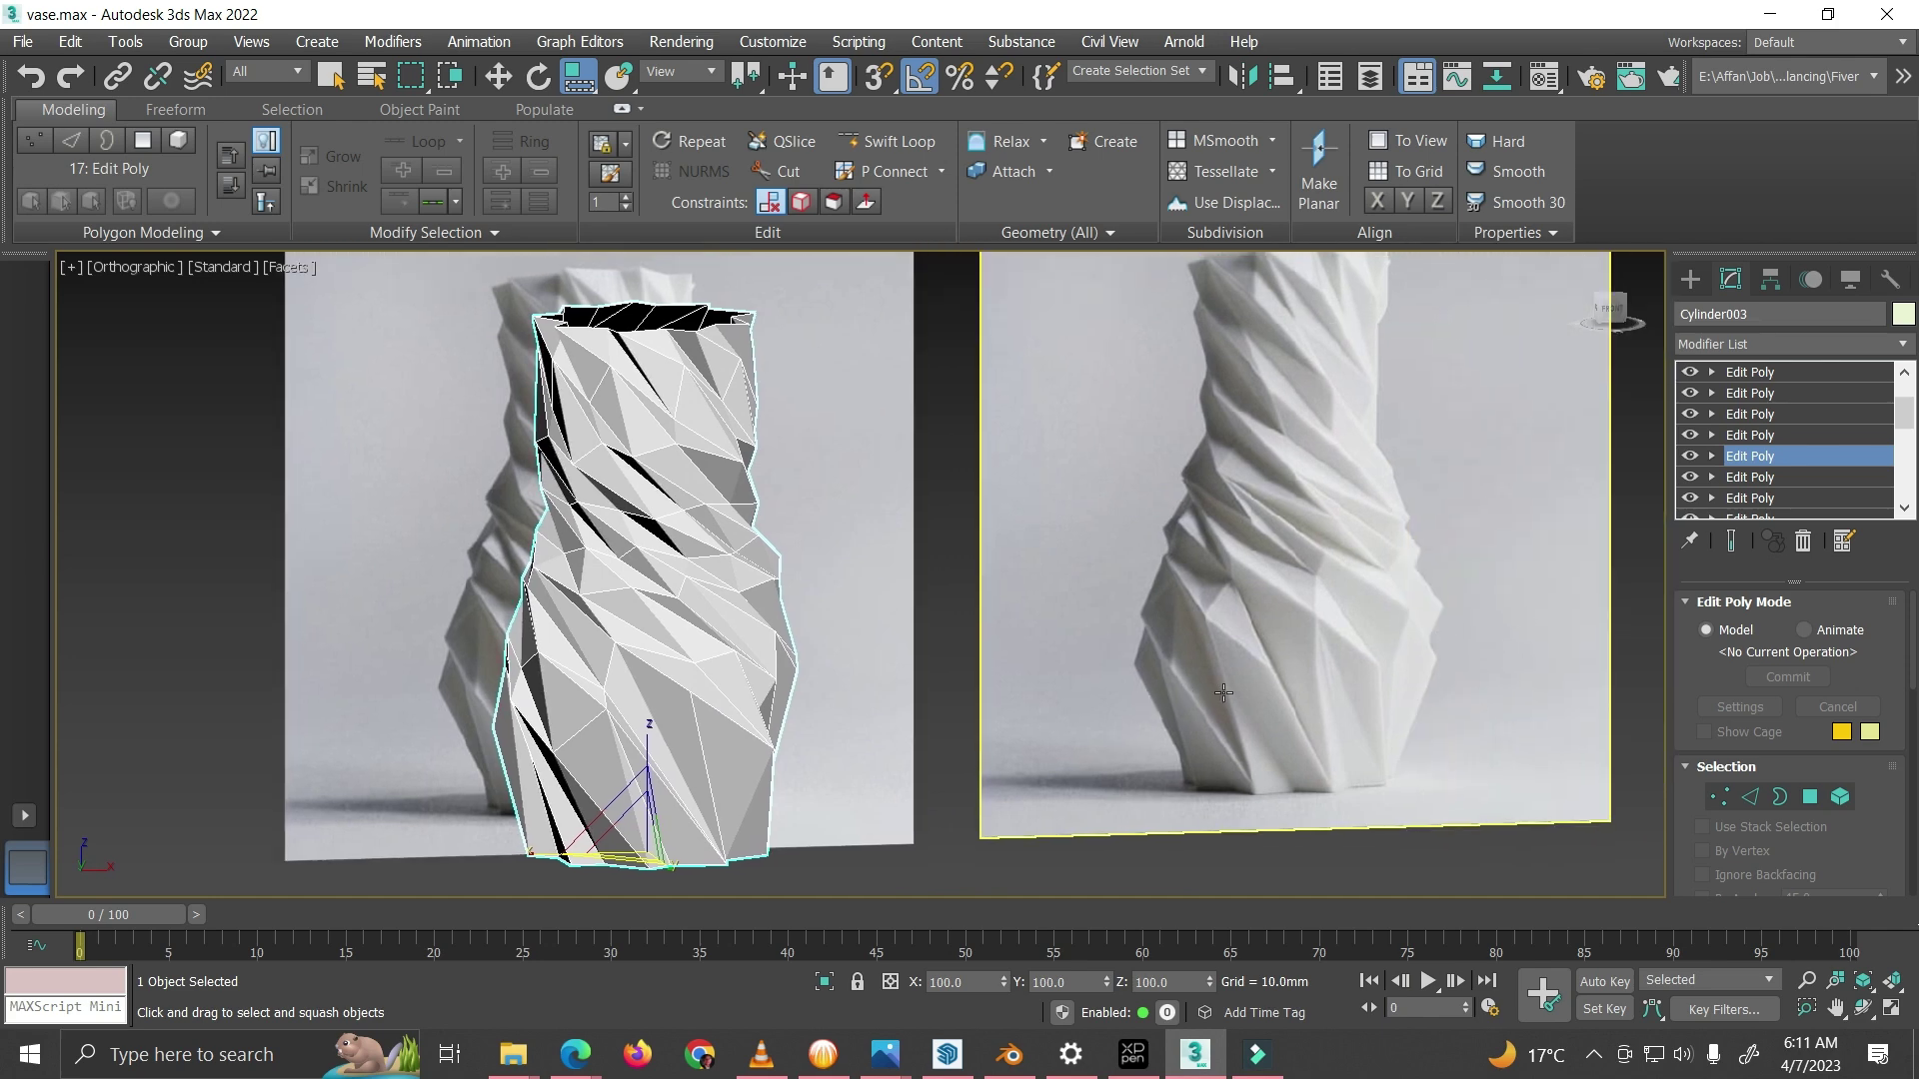
pyautogui.scroll(10, 736, 700)
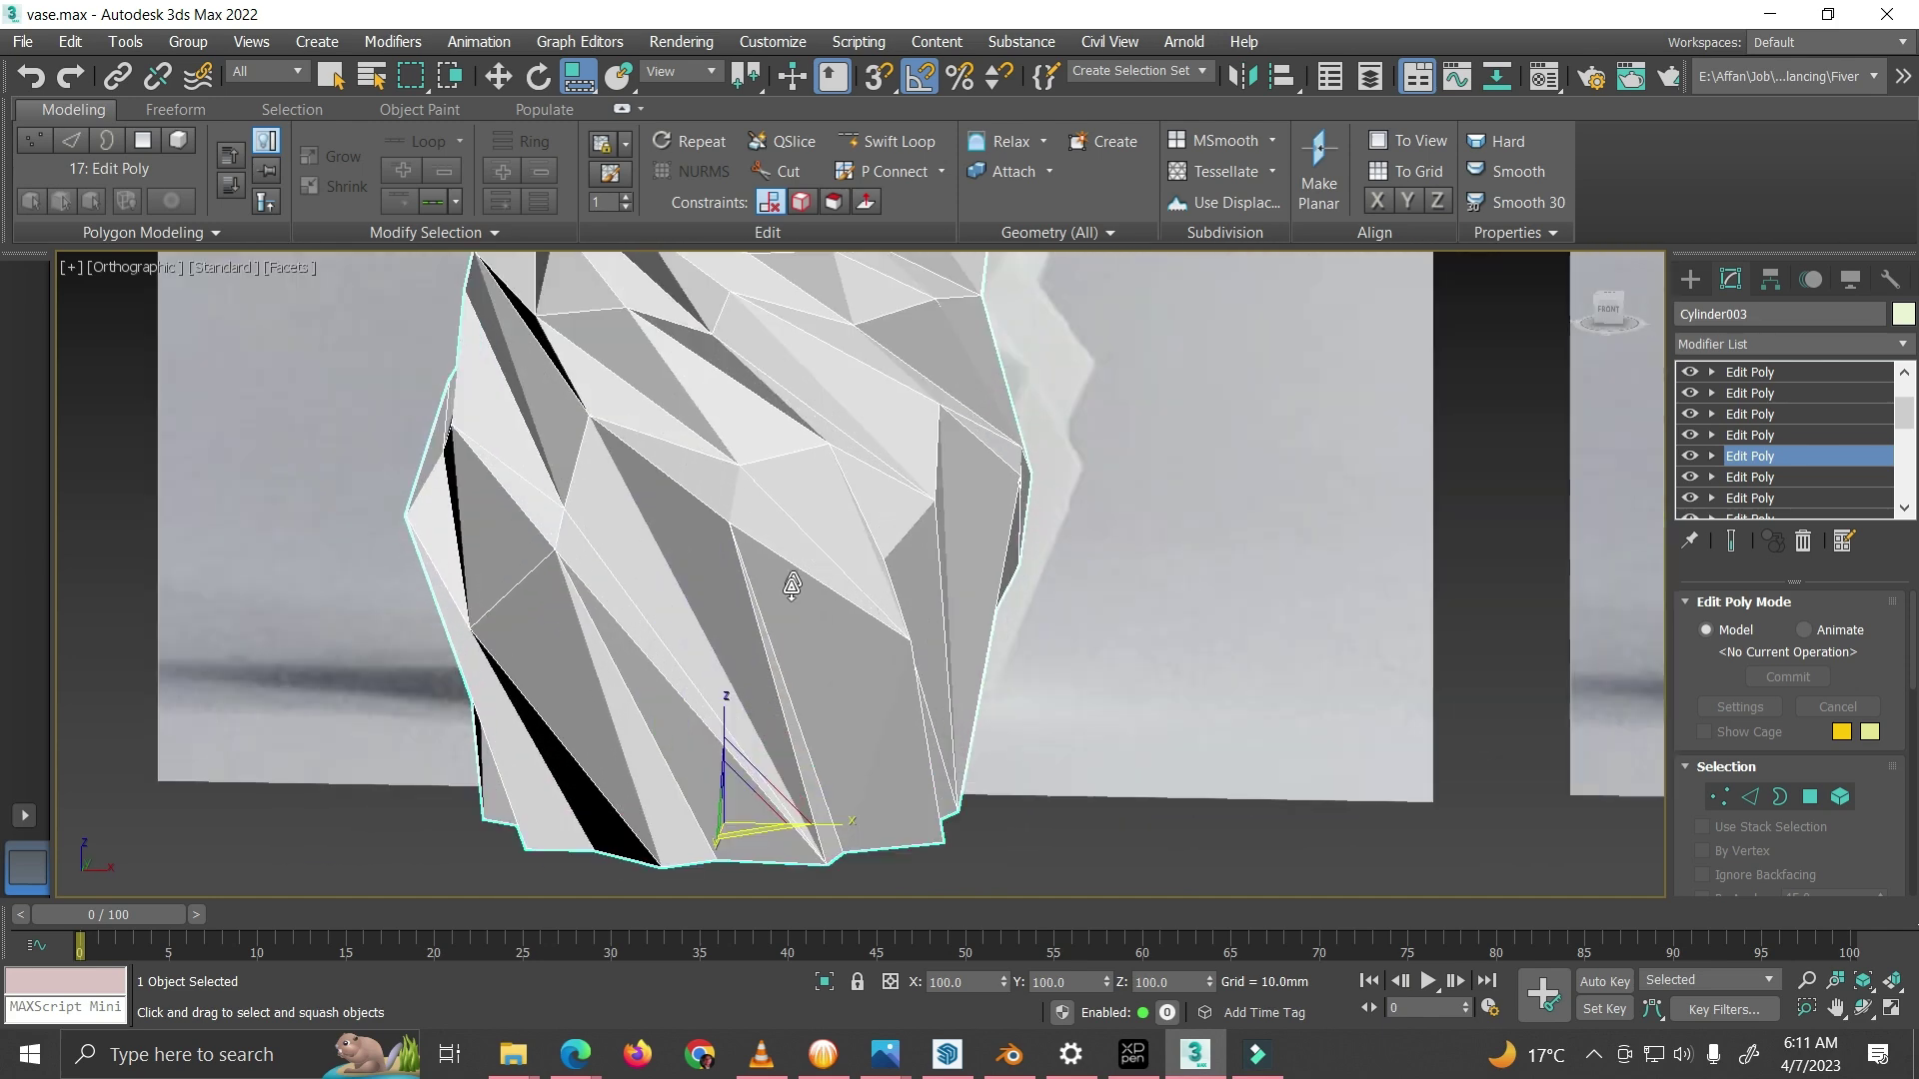
pyautogui.keyDown('alt'); pyautogui.moveTo(791, 585); pyautogui.dragTo(857, 664, button='middle'); pyautogui.keyUp('alt')
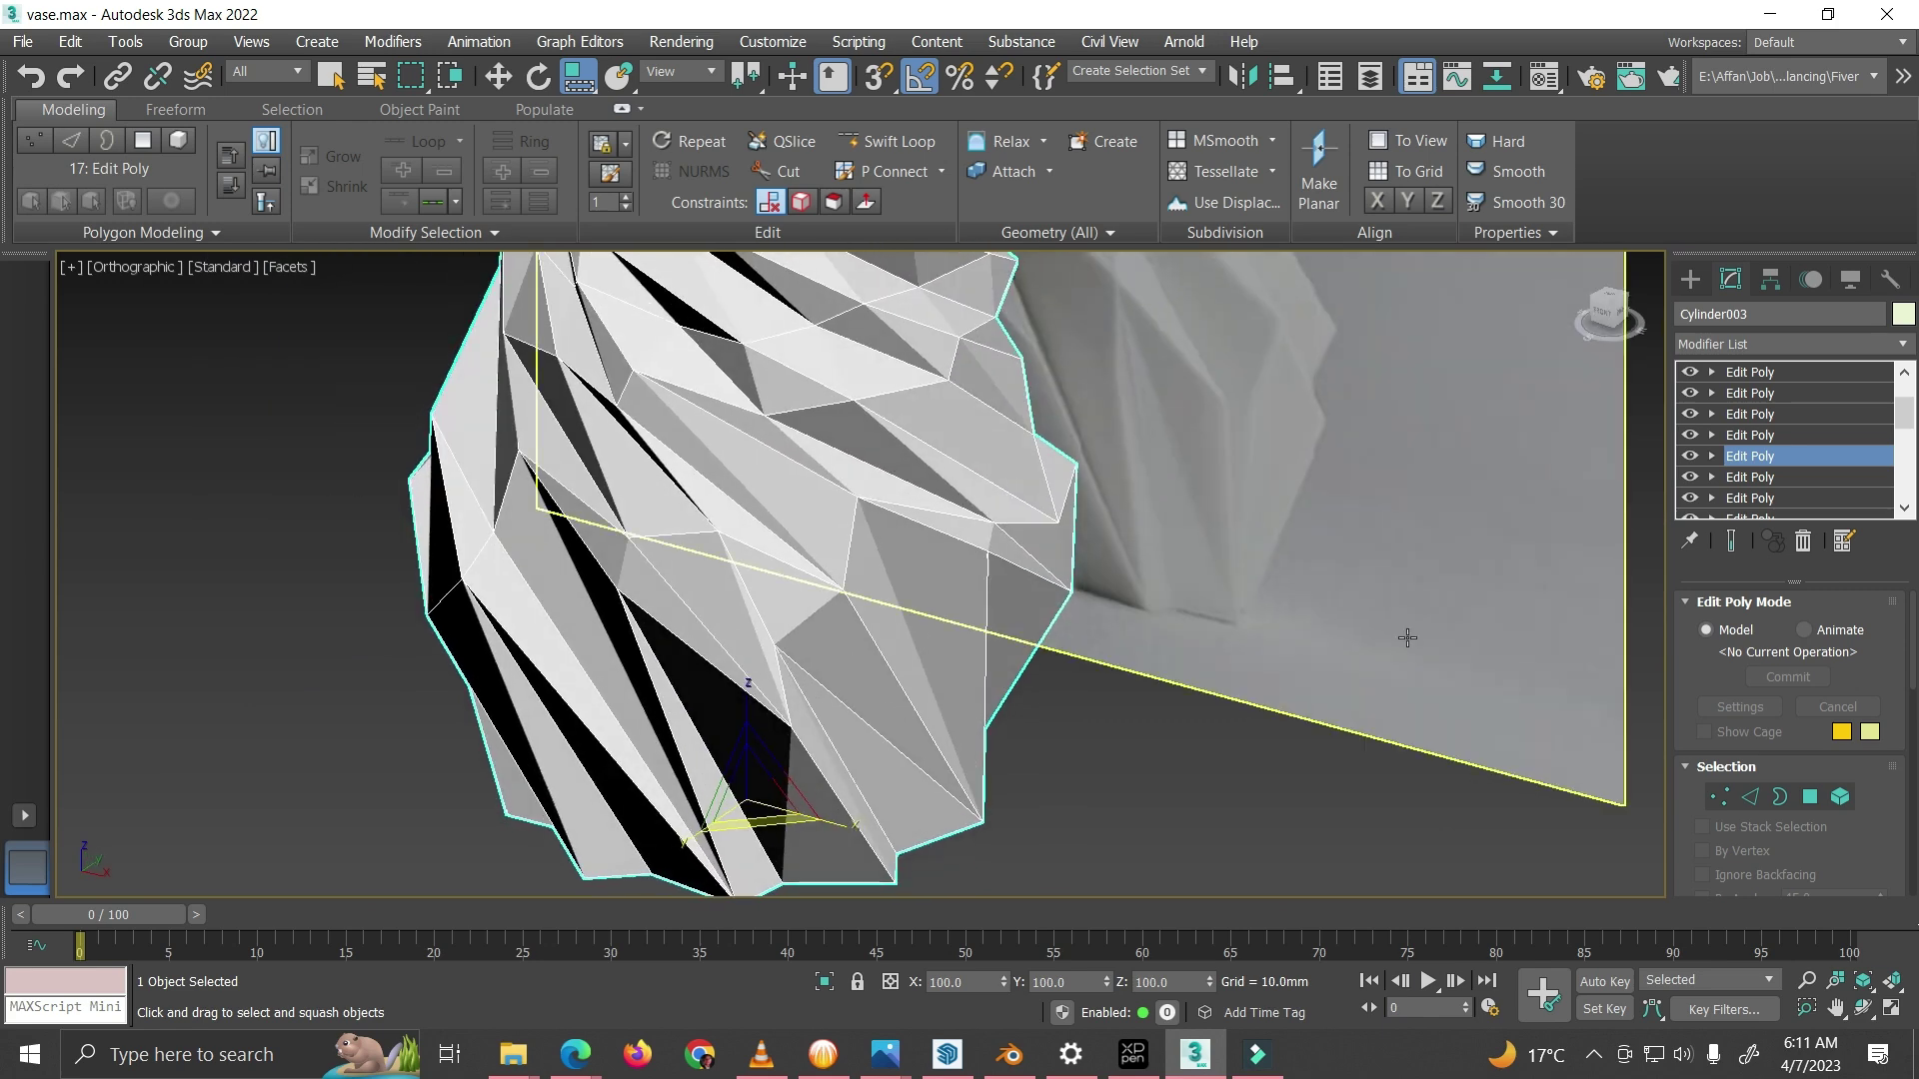
# Step: Toggle the seventeenth Edit Poly off and on repeatedly to compare the facets on the vase's widest section
pyautogui.click(1689, 456)
pyautogui.click(1688, 455)
pyautogui.click(1689, 456)
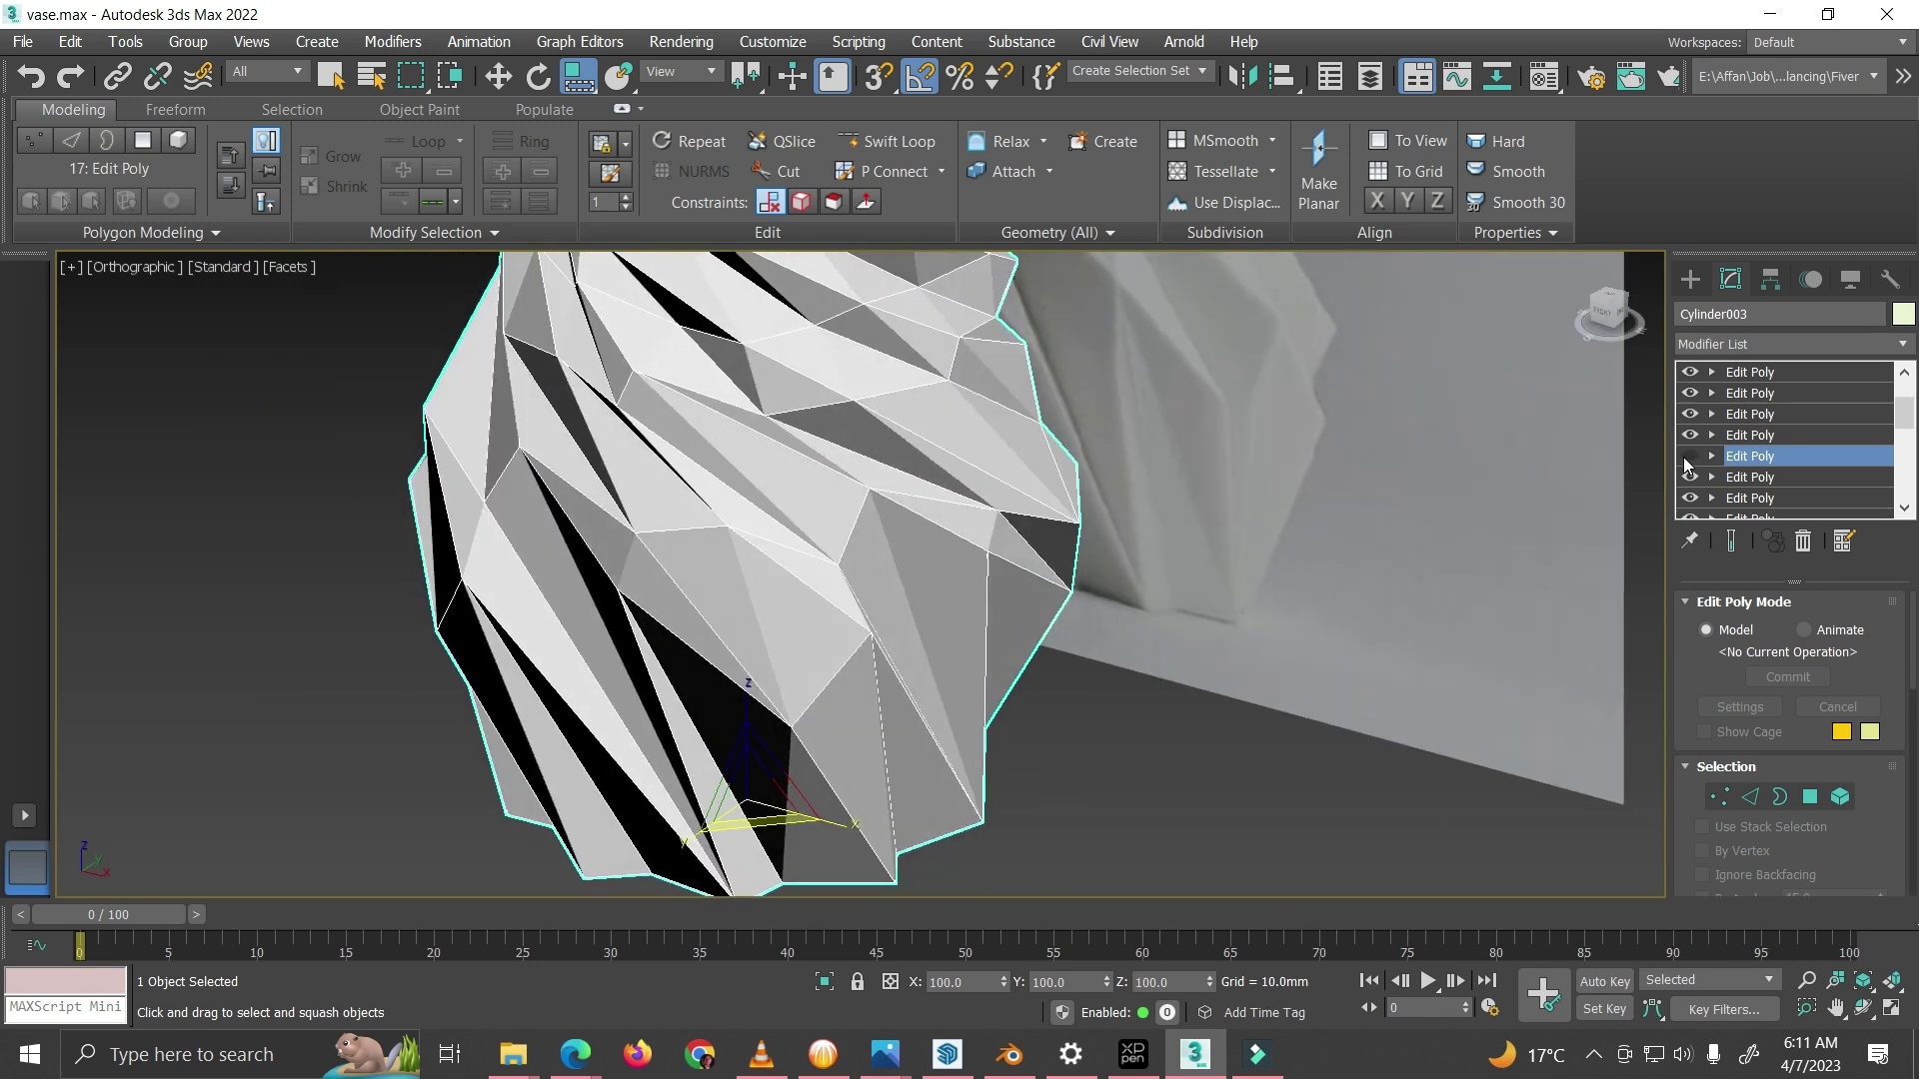
pyautogui.click(1689, 456)
pyautogui.click(1689, 456)
pyautogui.click(1689, 456)
pyautogui.click(1689, 456)
pyautogui.click(1684, 457)
pyautogui.click(1684, 458)
# Step: Inspect the lower body from another angle and turn the seventeenth Edit Poly back on
pyautogui.keyDown('alt'); pyautogui.moveTo(860, 765); pyautogui.dragTo(969, 673, button='middle'); pyautogui.keyUp('alt')
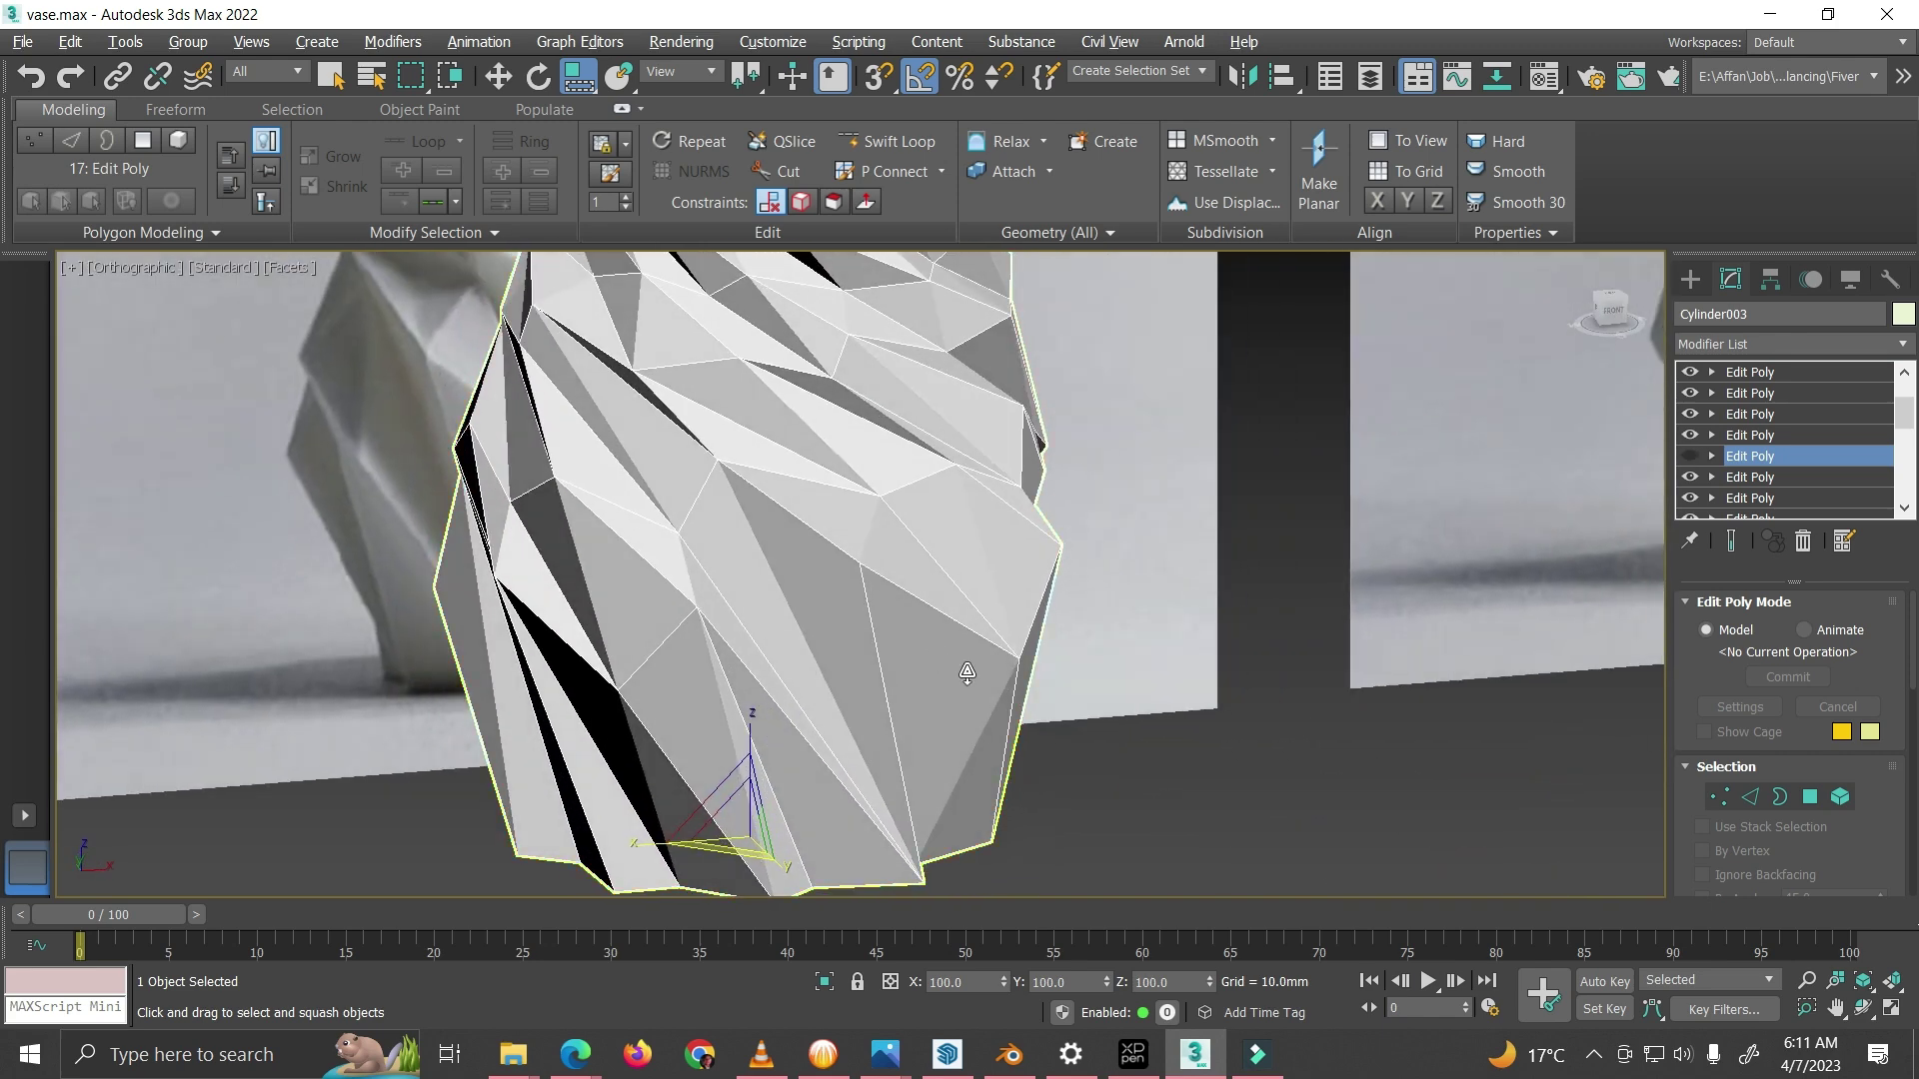
pyautogui.click(1691, 461)
pyautogui.scroll(-2, 839, 687)
pyautogui.keyDown('alt'); pyautogui.moveTo(840, 688); pyautogui.dragTo(789, 659, button='middle'); pyautogui.keyUp('alt')
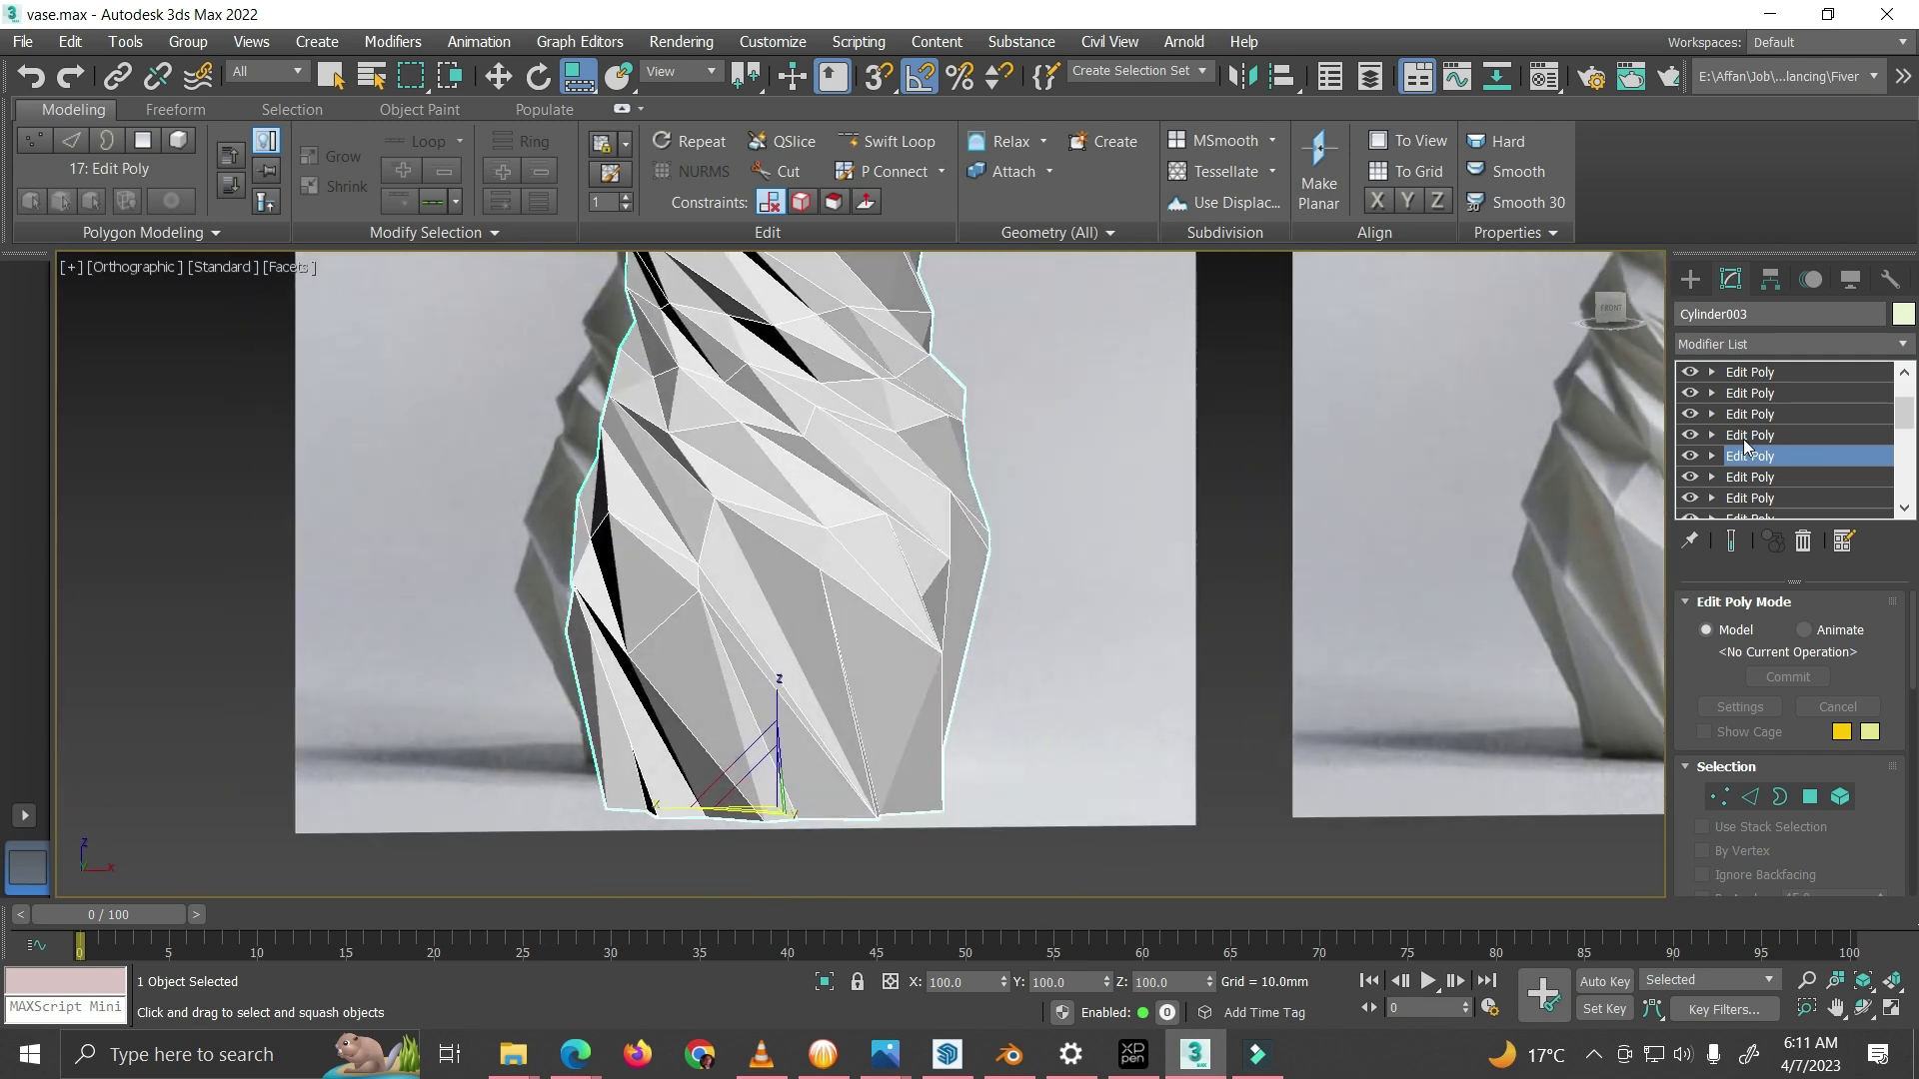
# Step: Activate the eighteenth Edit Poly and compare the whole vase with the modifier off and on
pyautogui.click(1744, 436)
pyautogui.click(1072, 596)
pyautogui.scroll(-2, 805, 610)
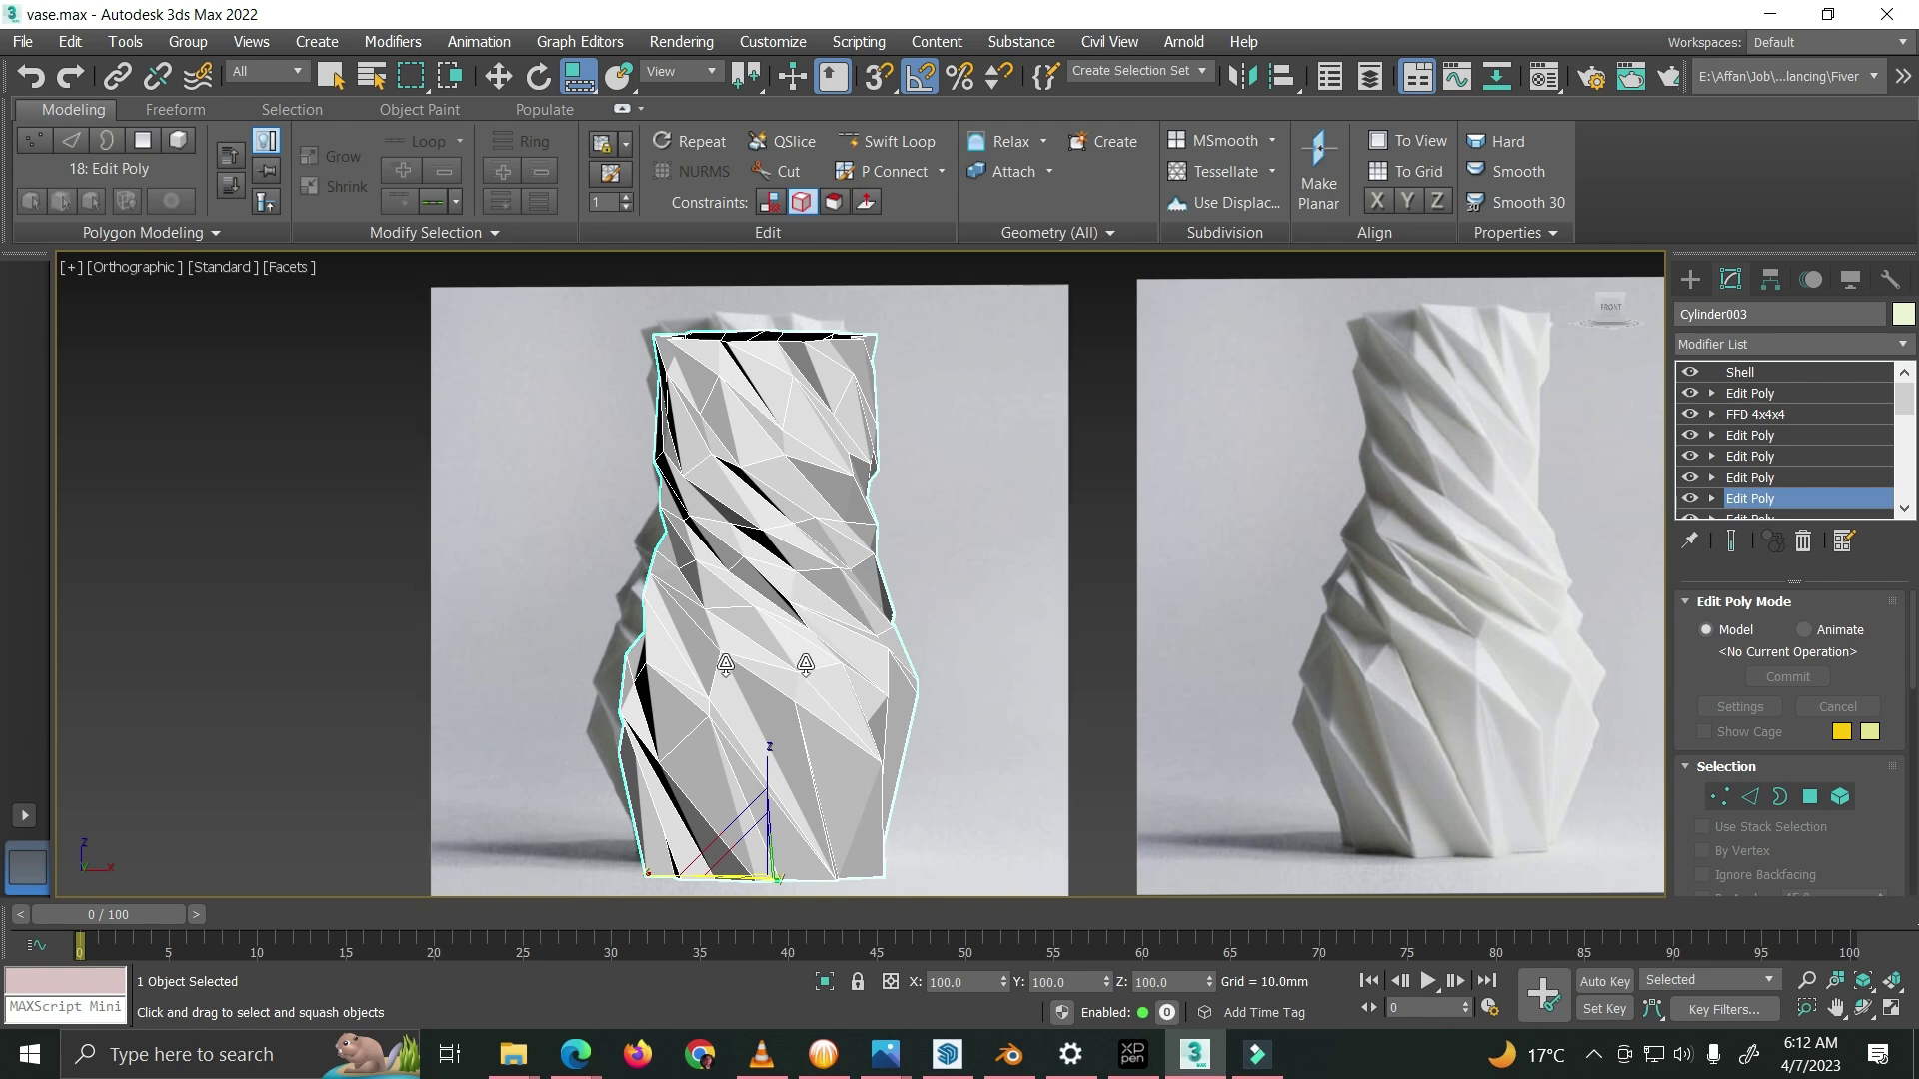
pyautogui.click(1690, 498)
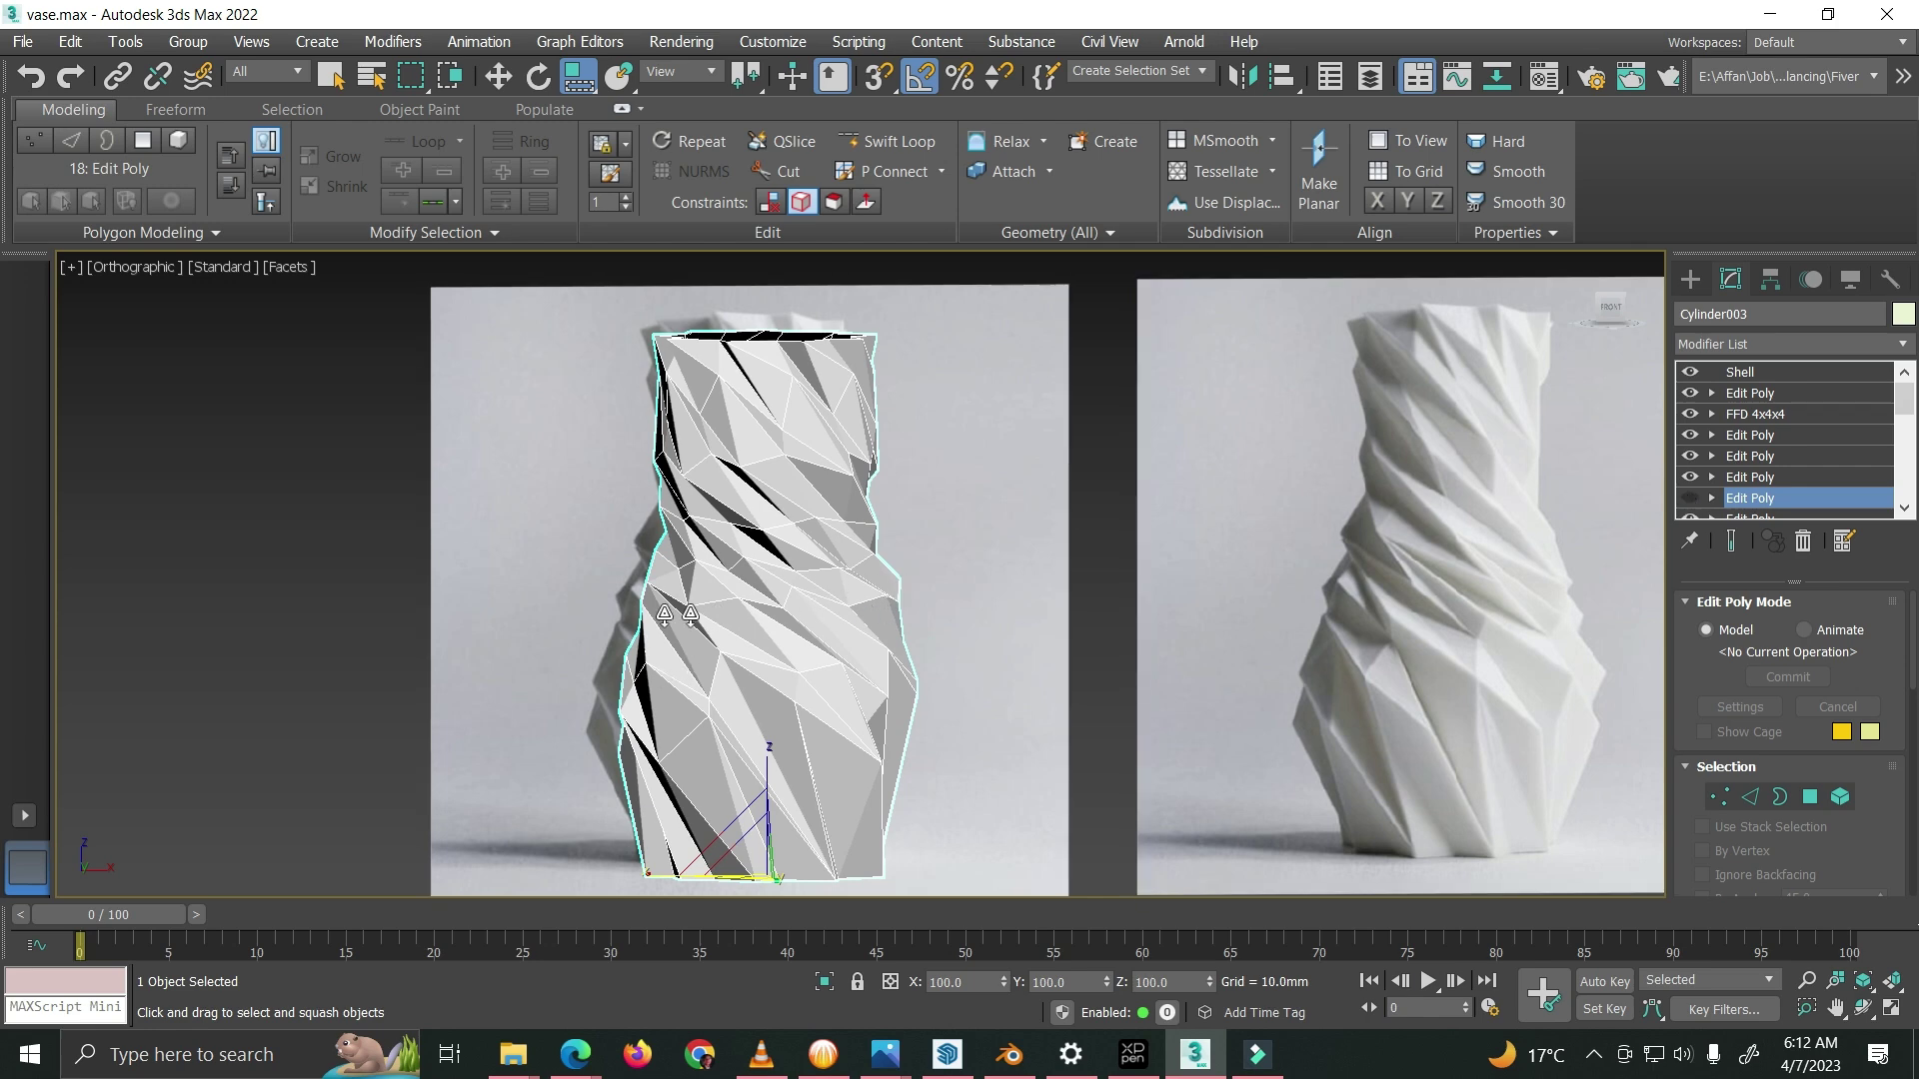
pyautogui.click(1690, 498)
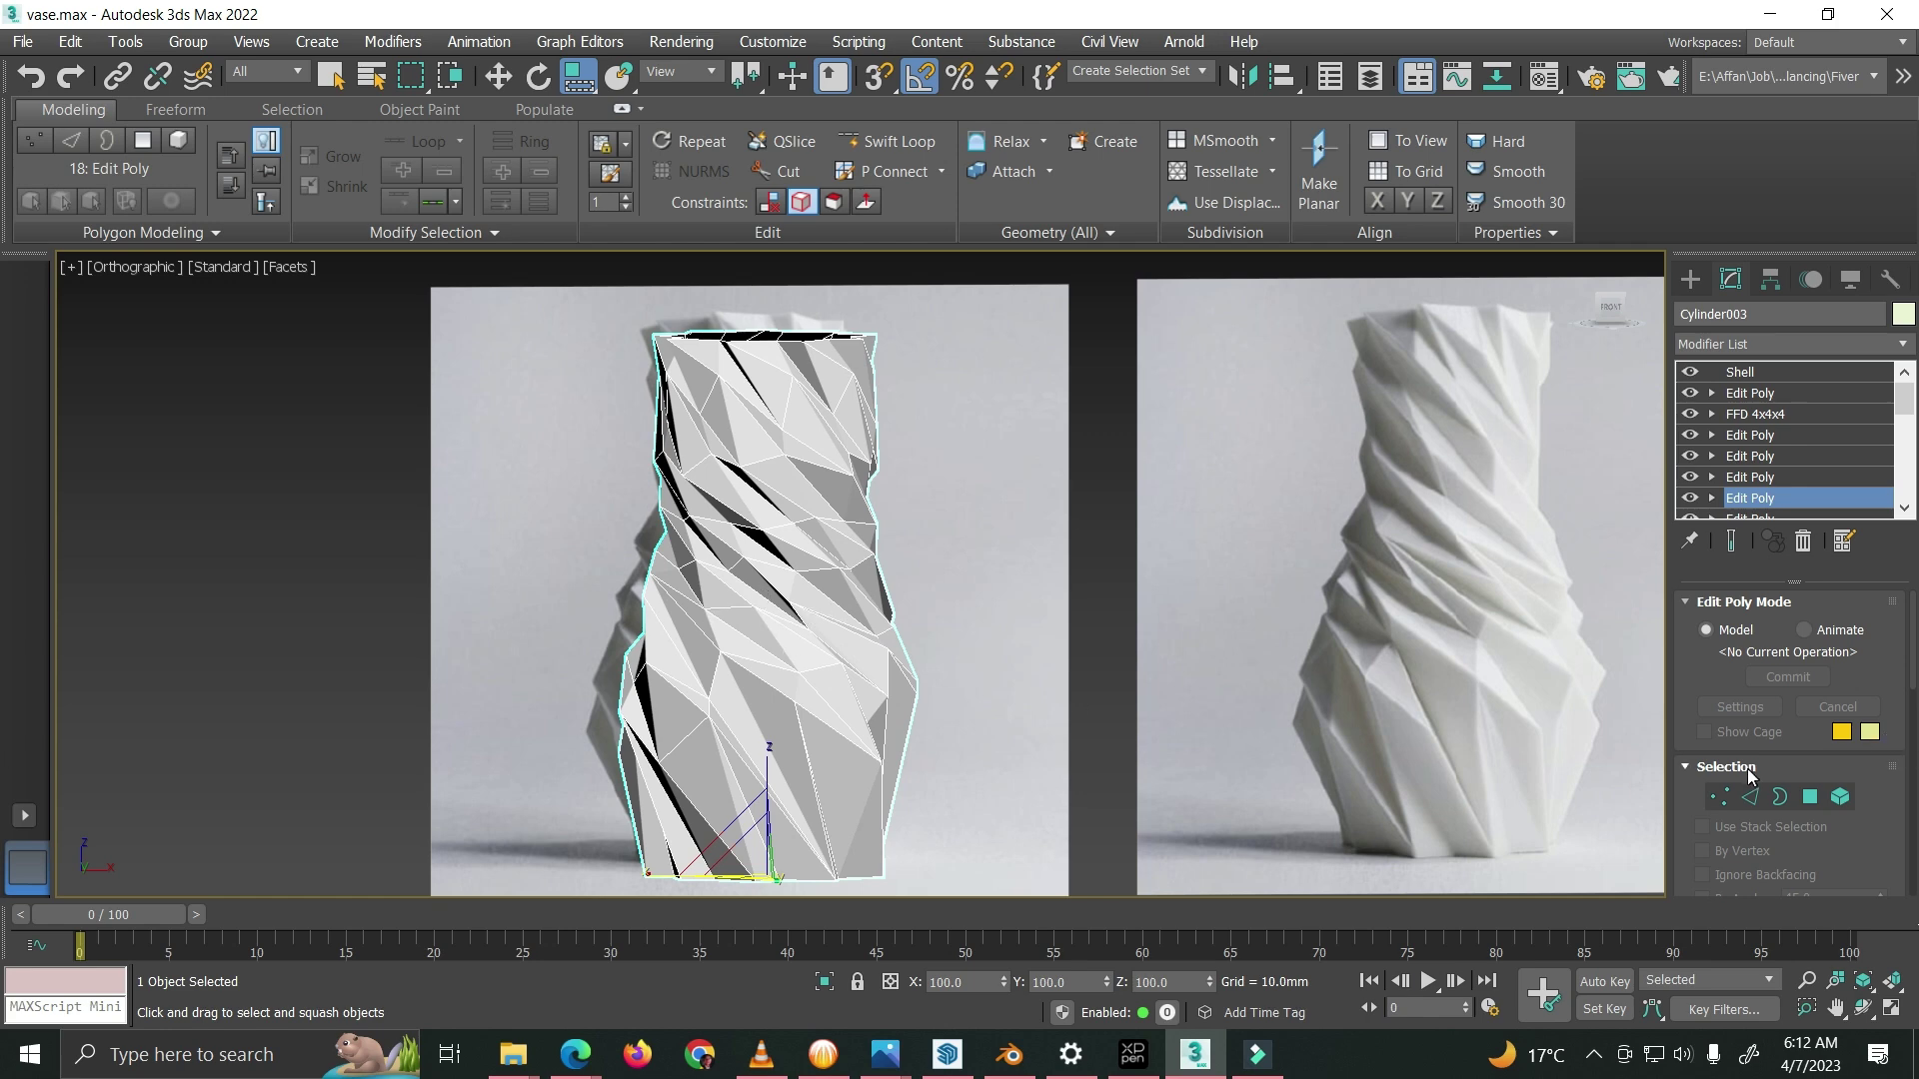
# Step: Show the eighteenth Edit Poly's selected waist edges and vertices, and examine its constraint setting in Edit Geometry
pyautogui.click(1748, 797)
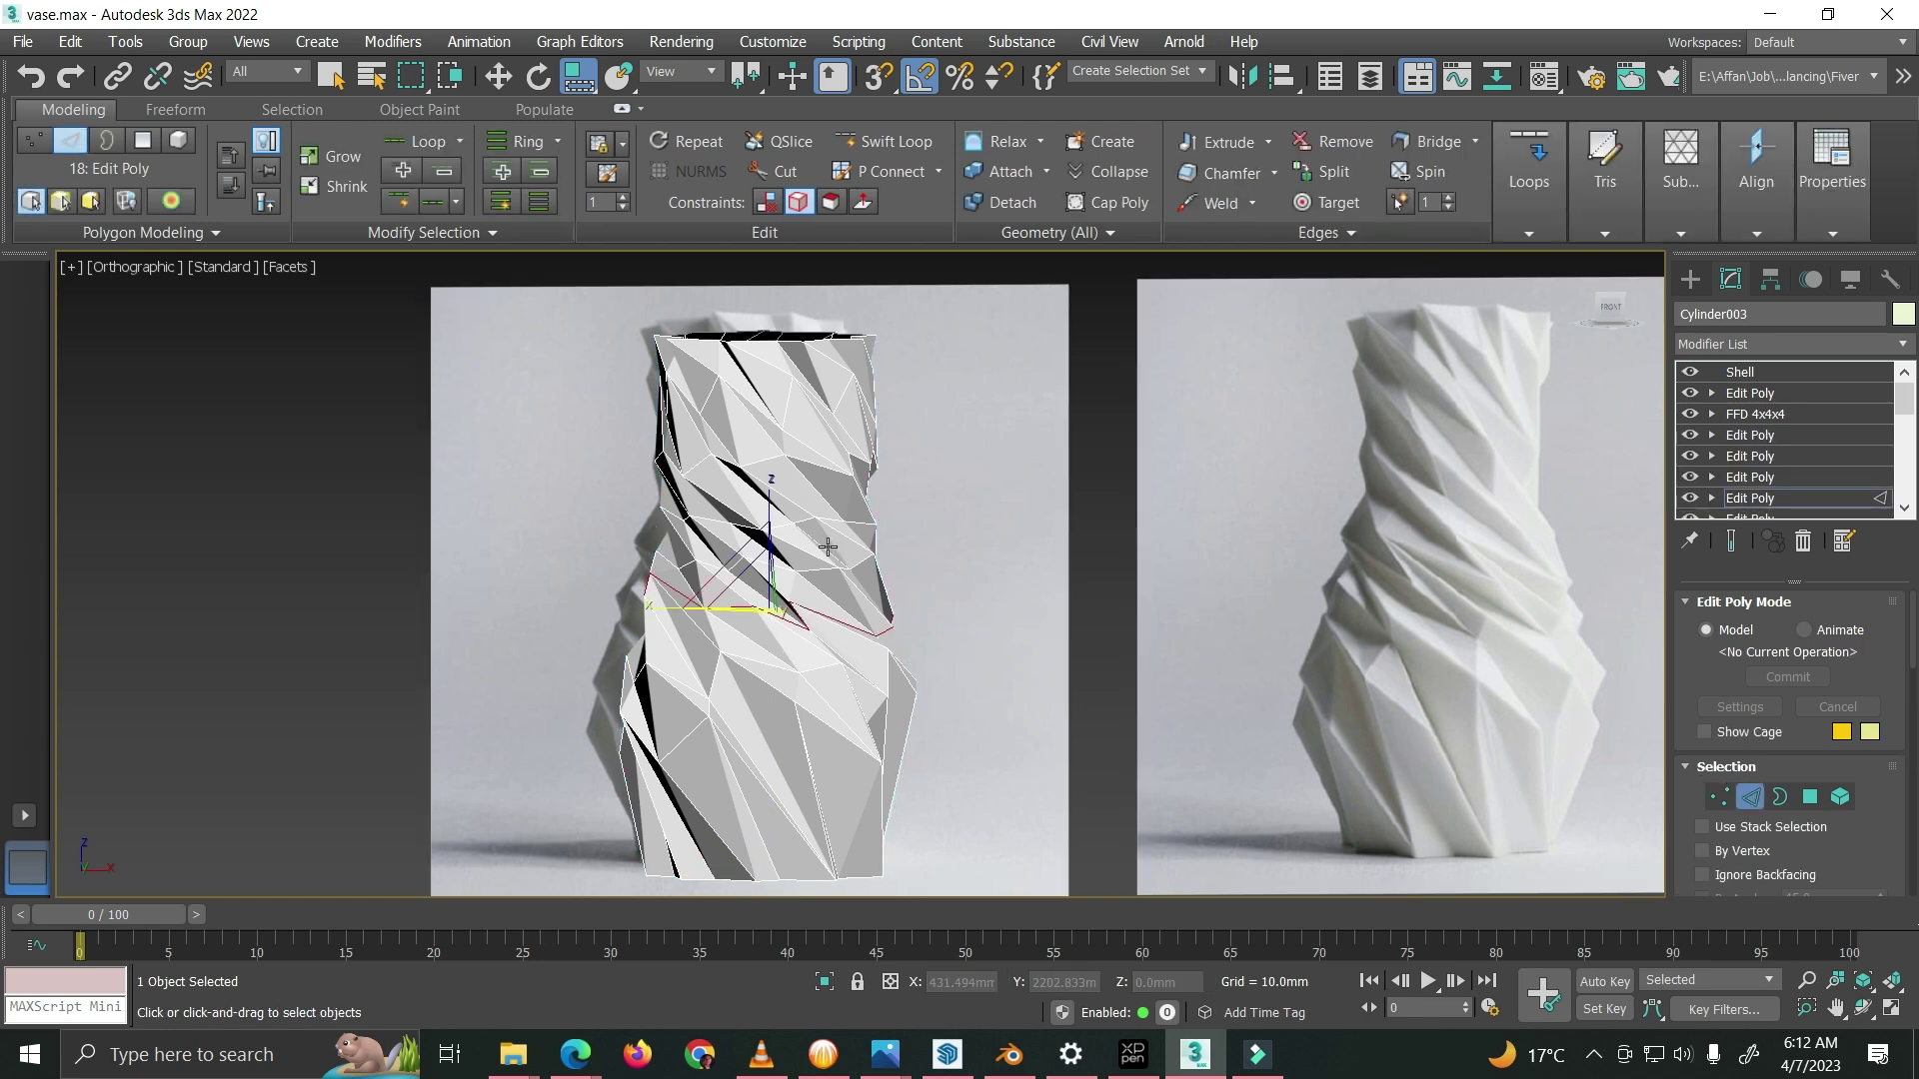
pyautogui.click(1719, 796)
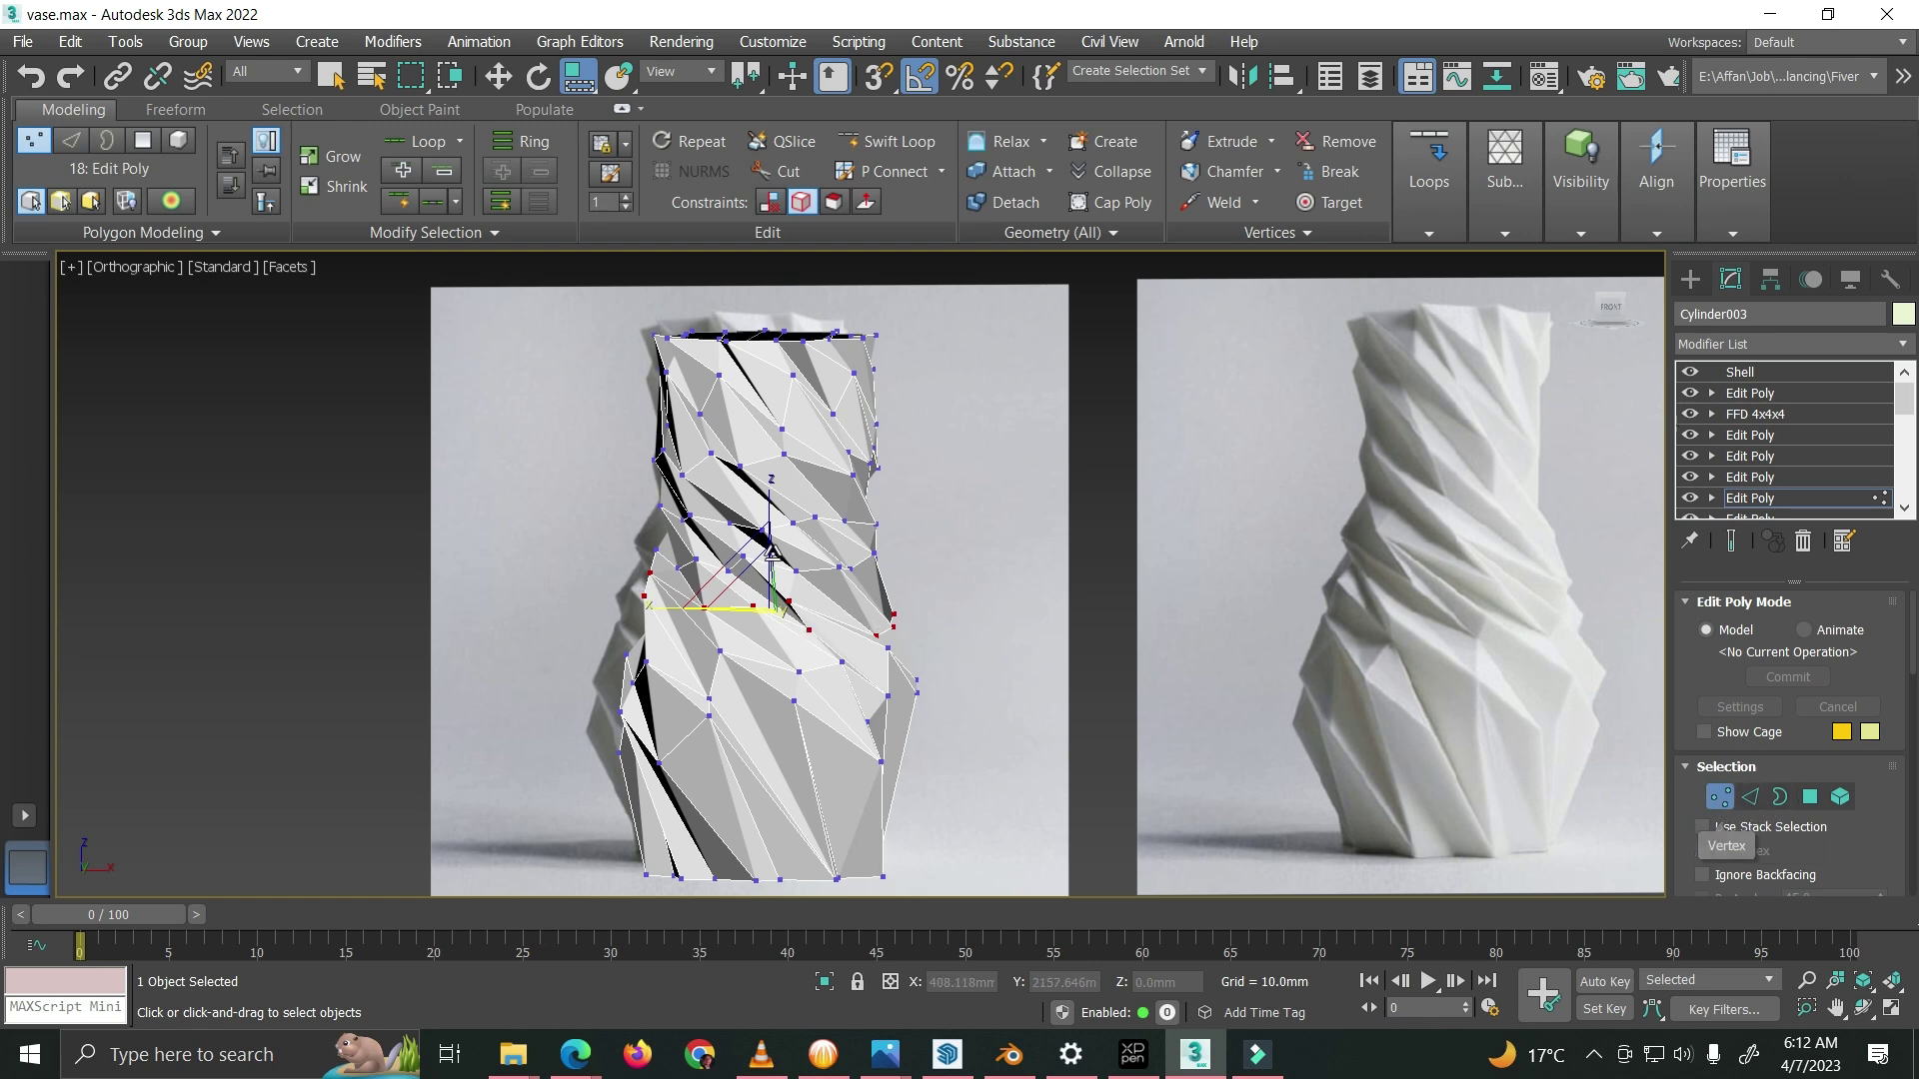
pyautogui.scroll(-10, 1850, 810)
pyautogui.scroll(-5, 1855, 807)
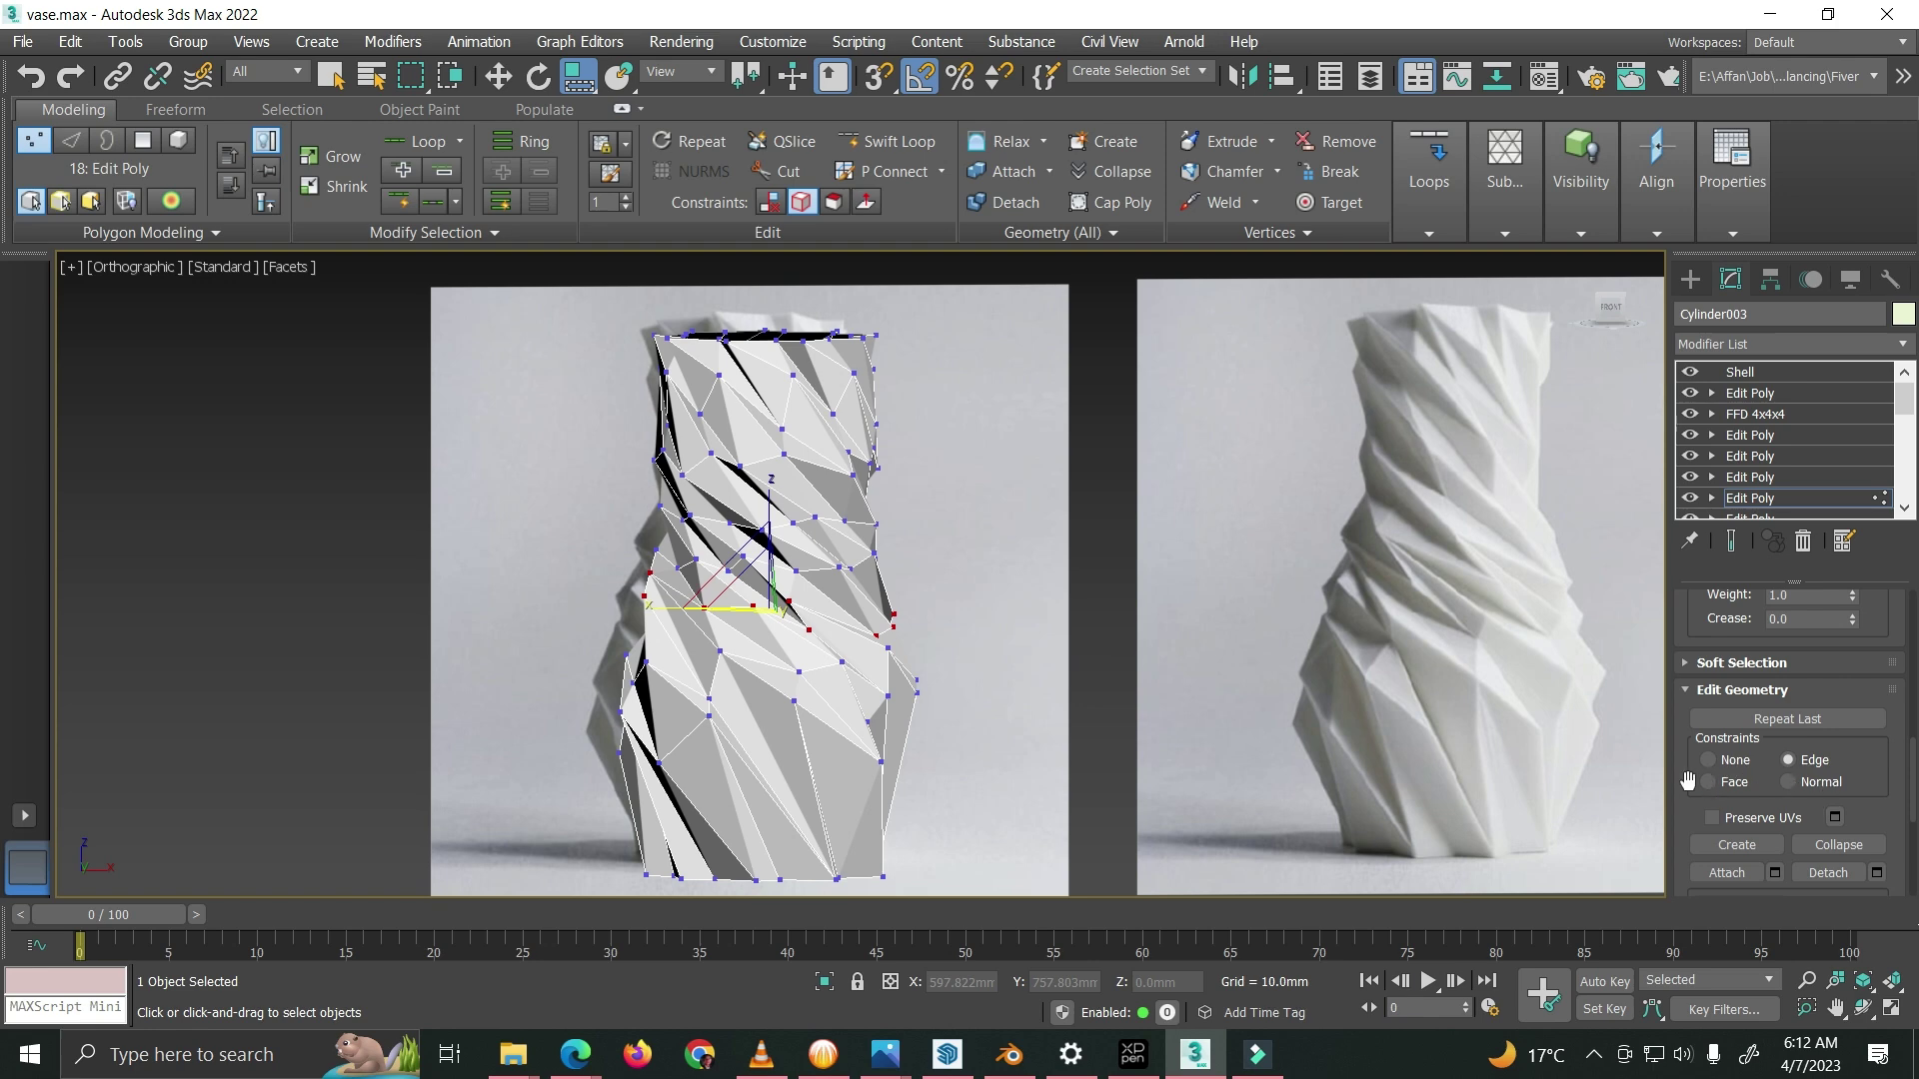
# Step: Try to move the selected waist vertices with snapping on and the Edge constraint active, and leave vertex editing
pyautogui.press('w')
pyautogui.press('s')
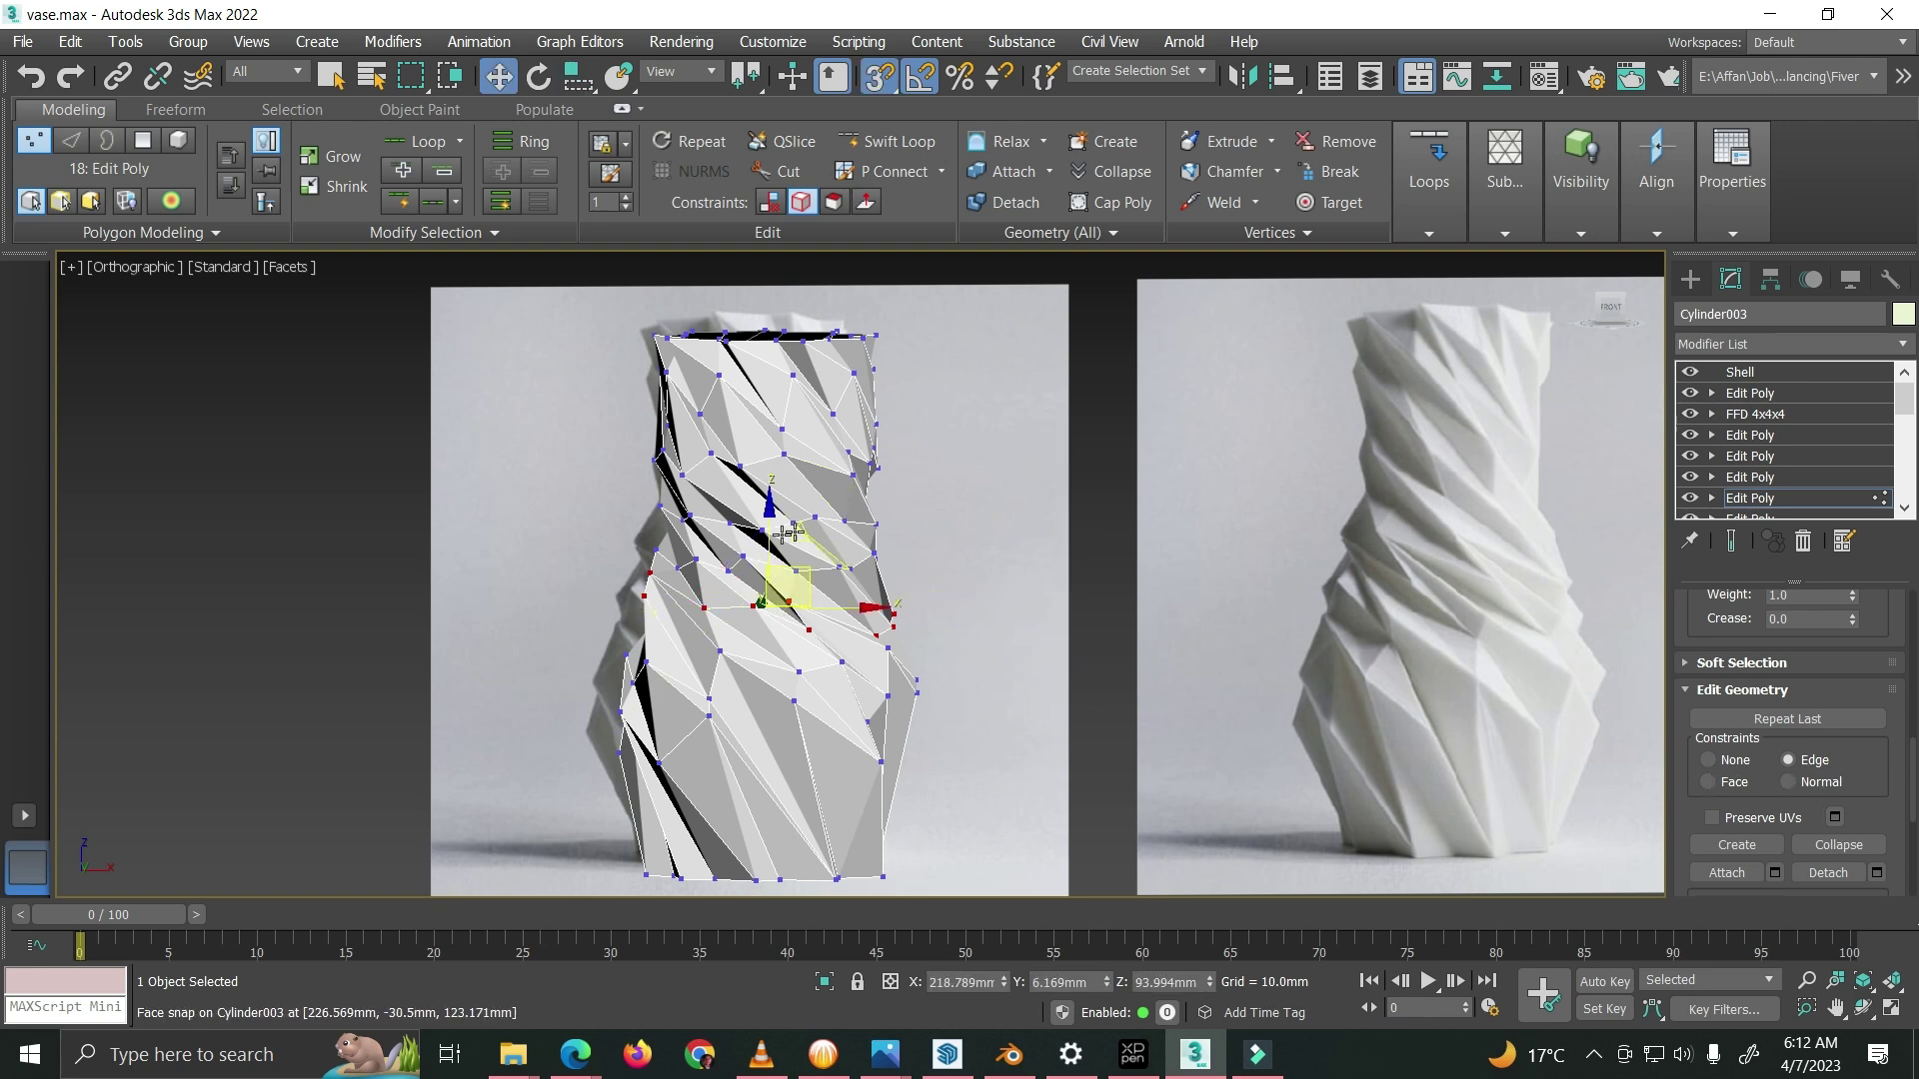
pyautogui.moveTo(785, 581)
pyautogui.mouseDown()
pyautogui.moveTo(764, 548)
pyautogui.moveTo(766, 568)
pyautogui.mouseUp()
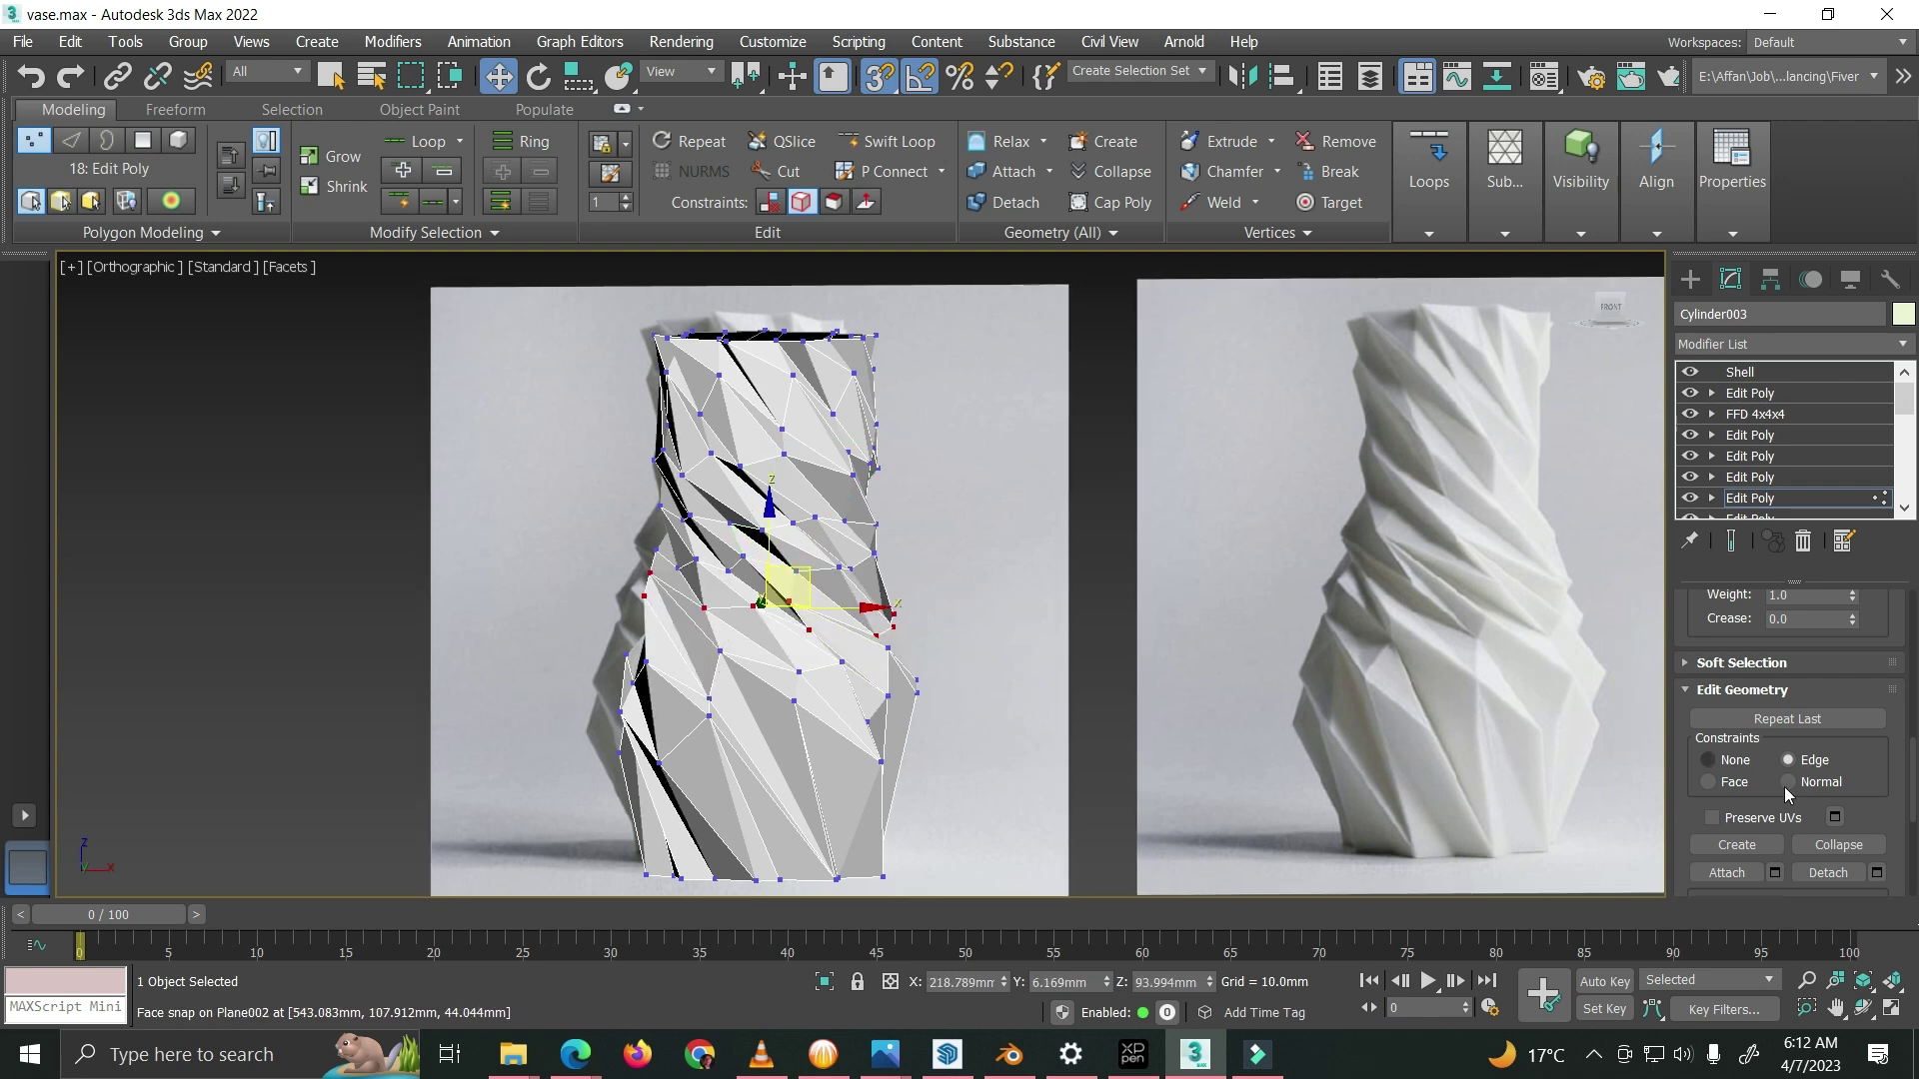
pyautogui.scroll(5, 1784, 784)
pyautogui.scroll(5, 1786, 774)
pyautogui.click(1757, 497)
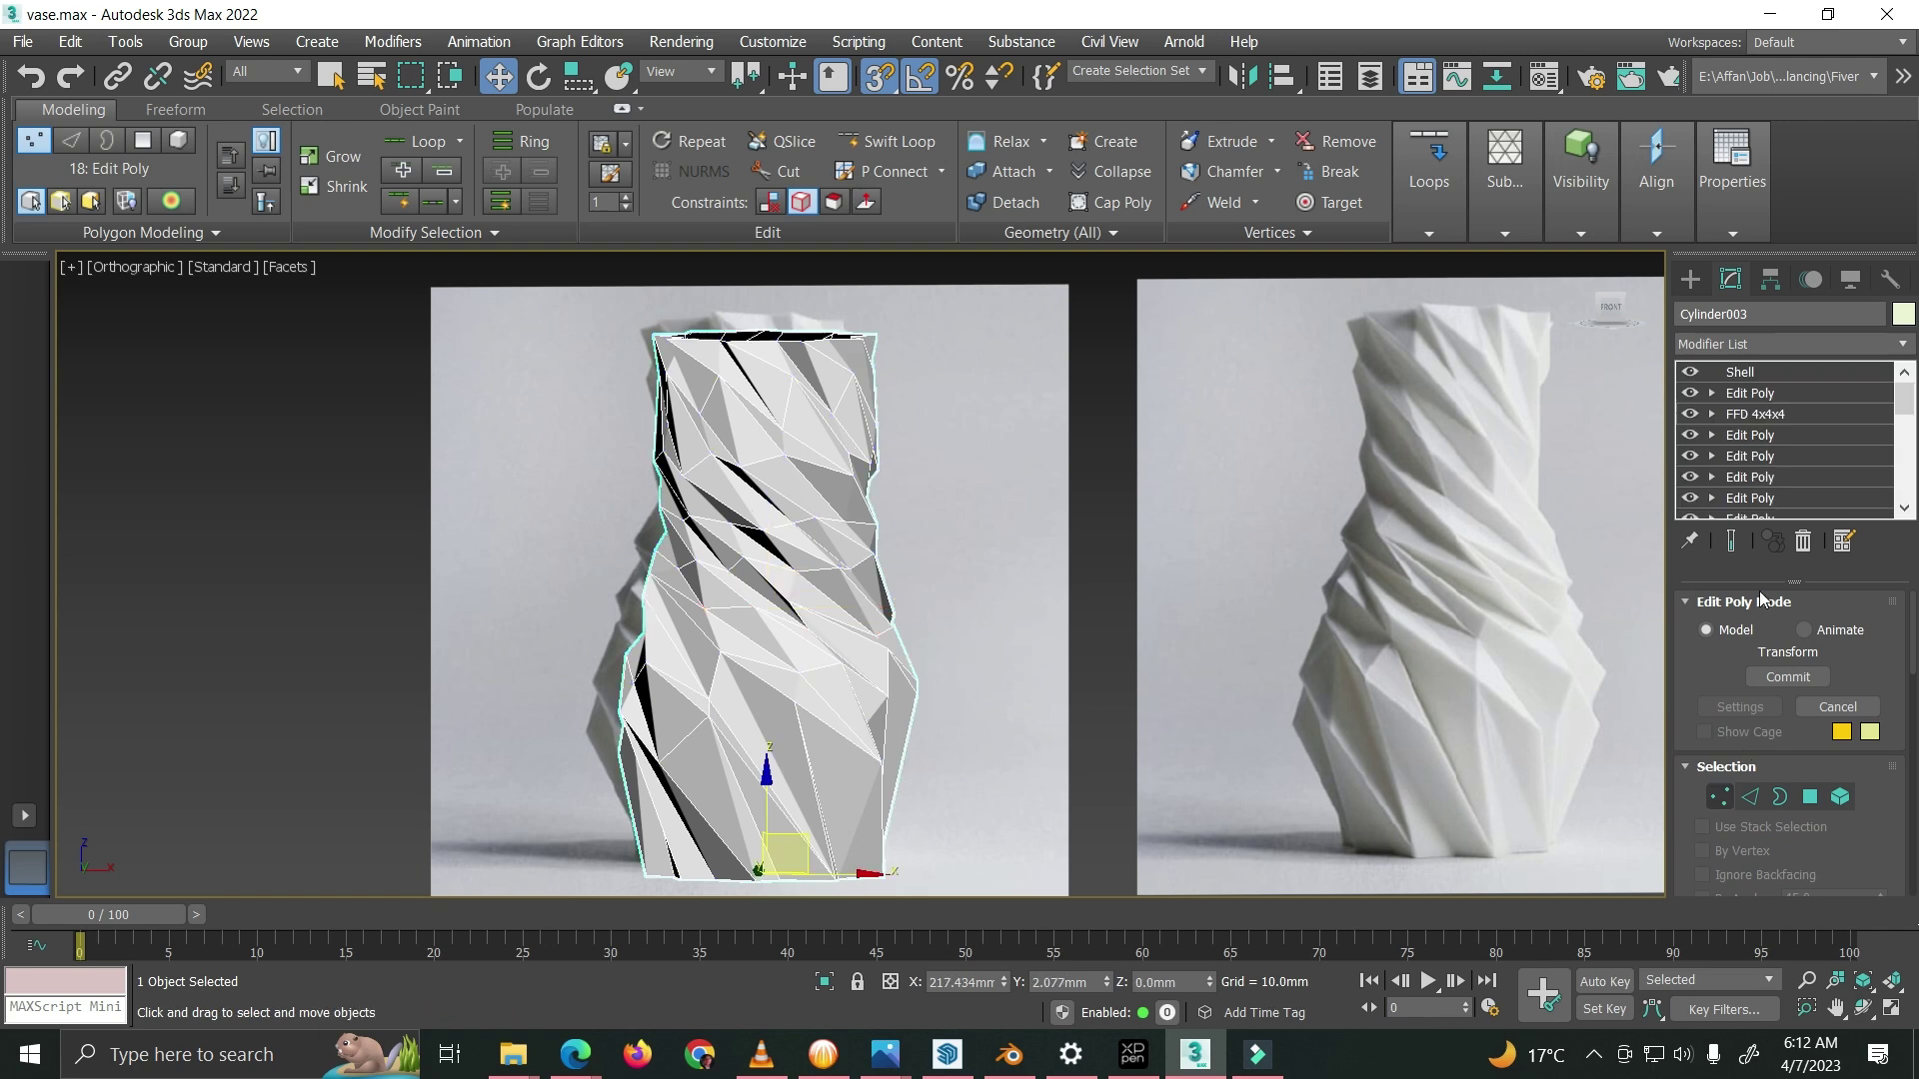
# Step: Activate the nineteenth Edit Poly, view its selected vertices, and compare the vase with the modifier off and on
pyautogui.click(1756, 478)
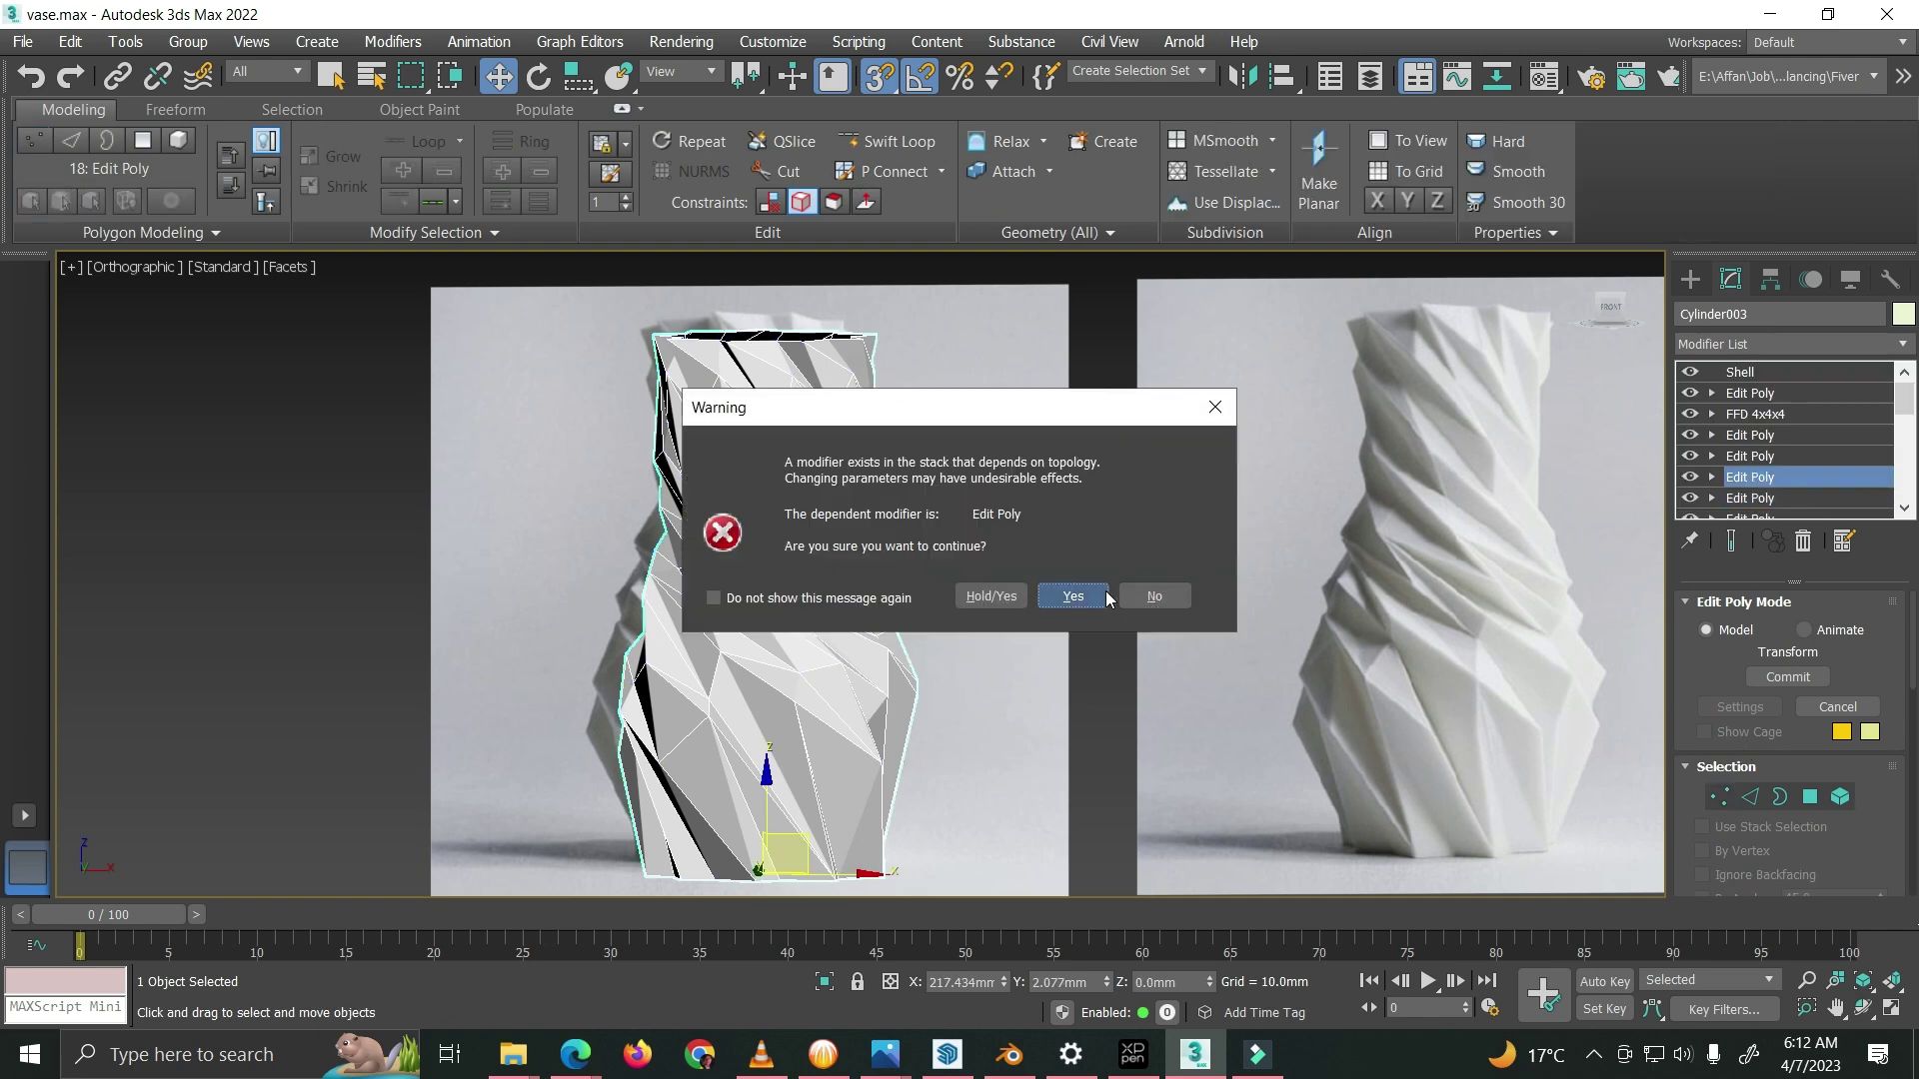
pyautogui.click(1072, 597)
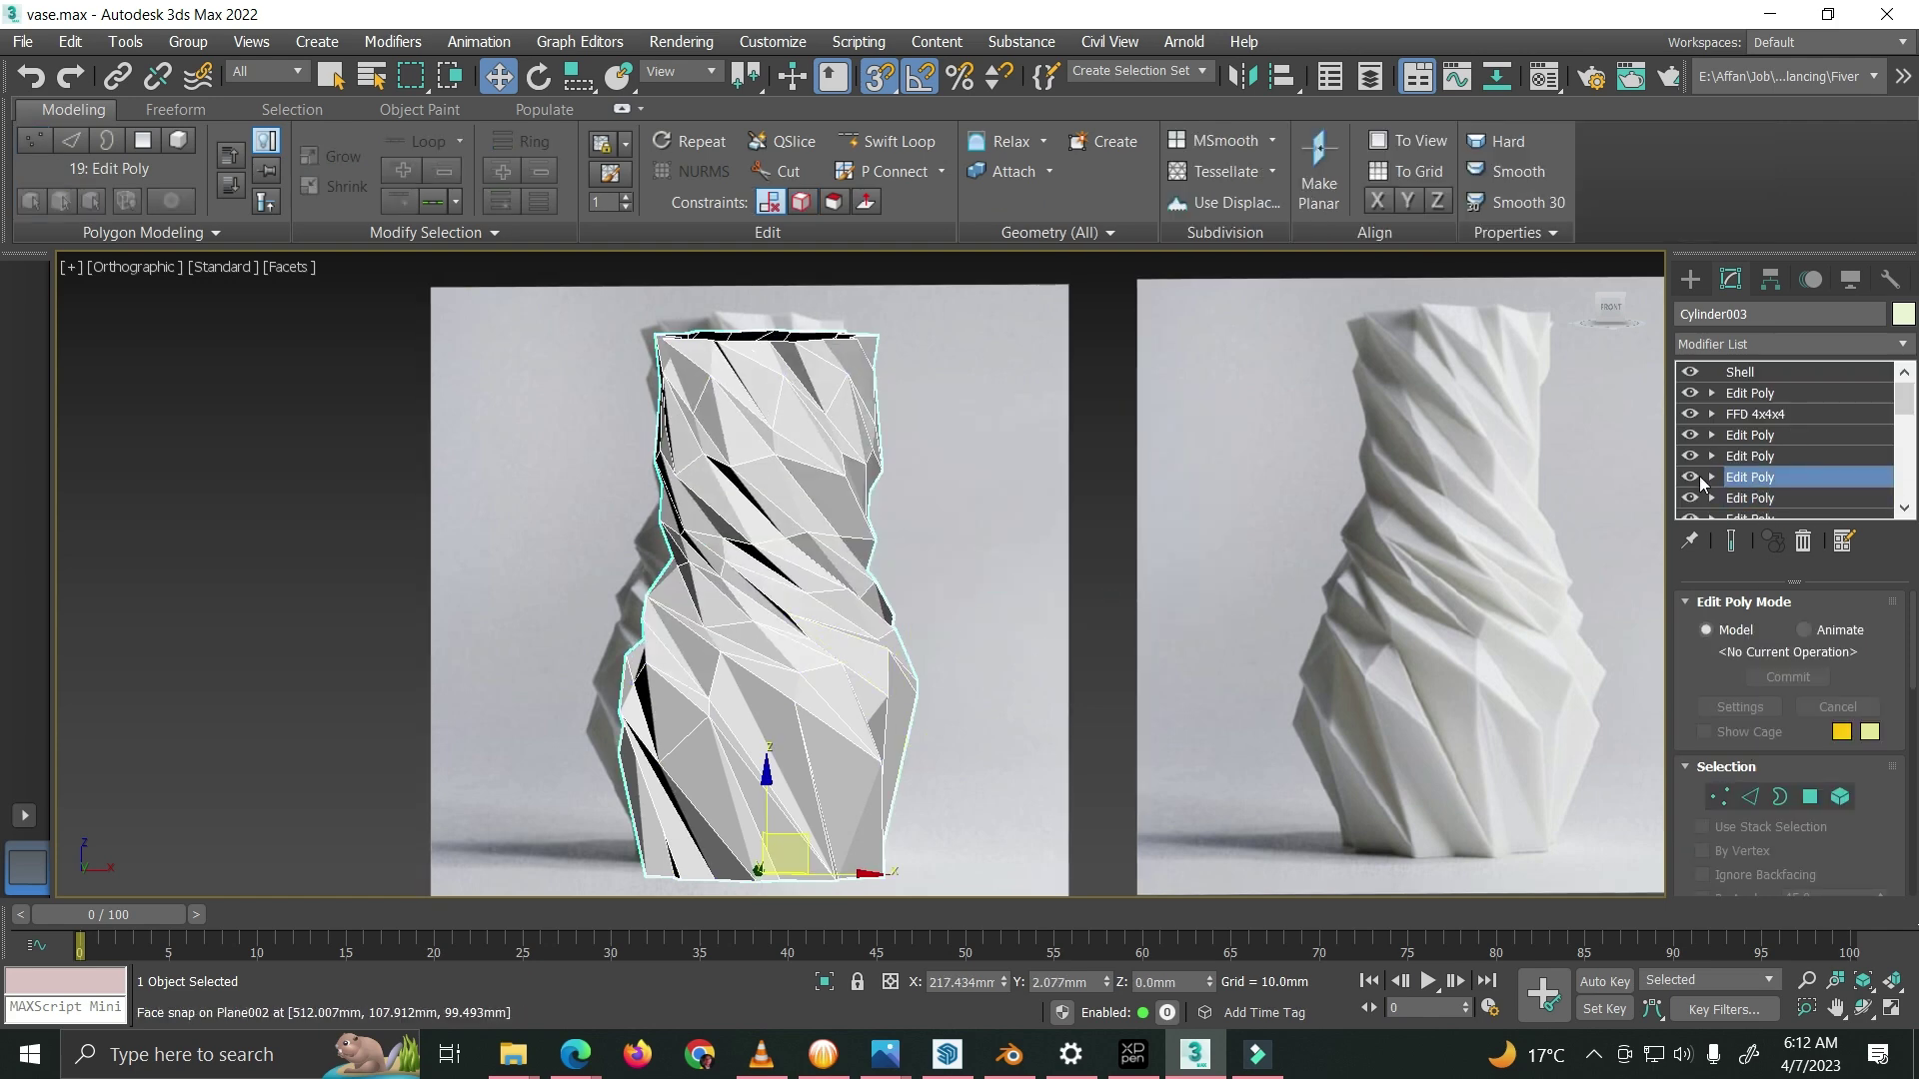
pyautogui.press('1')
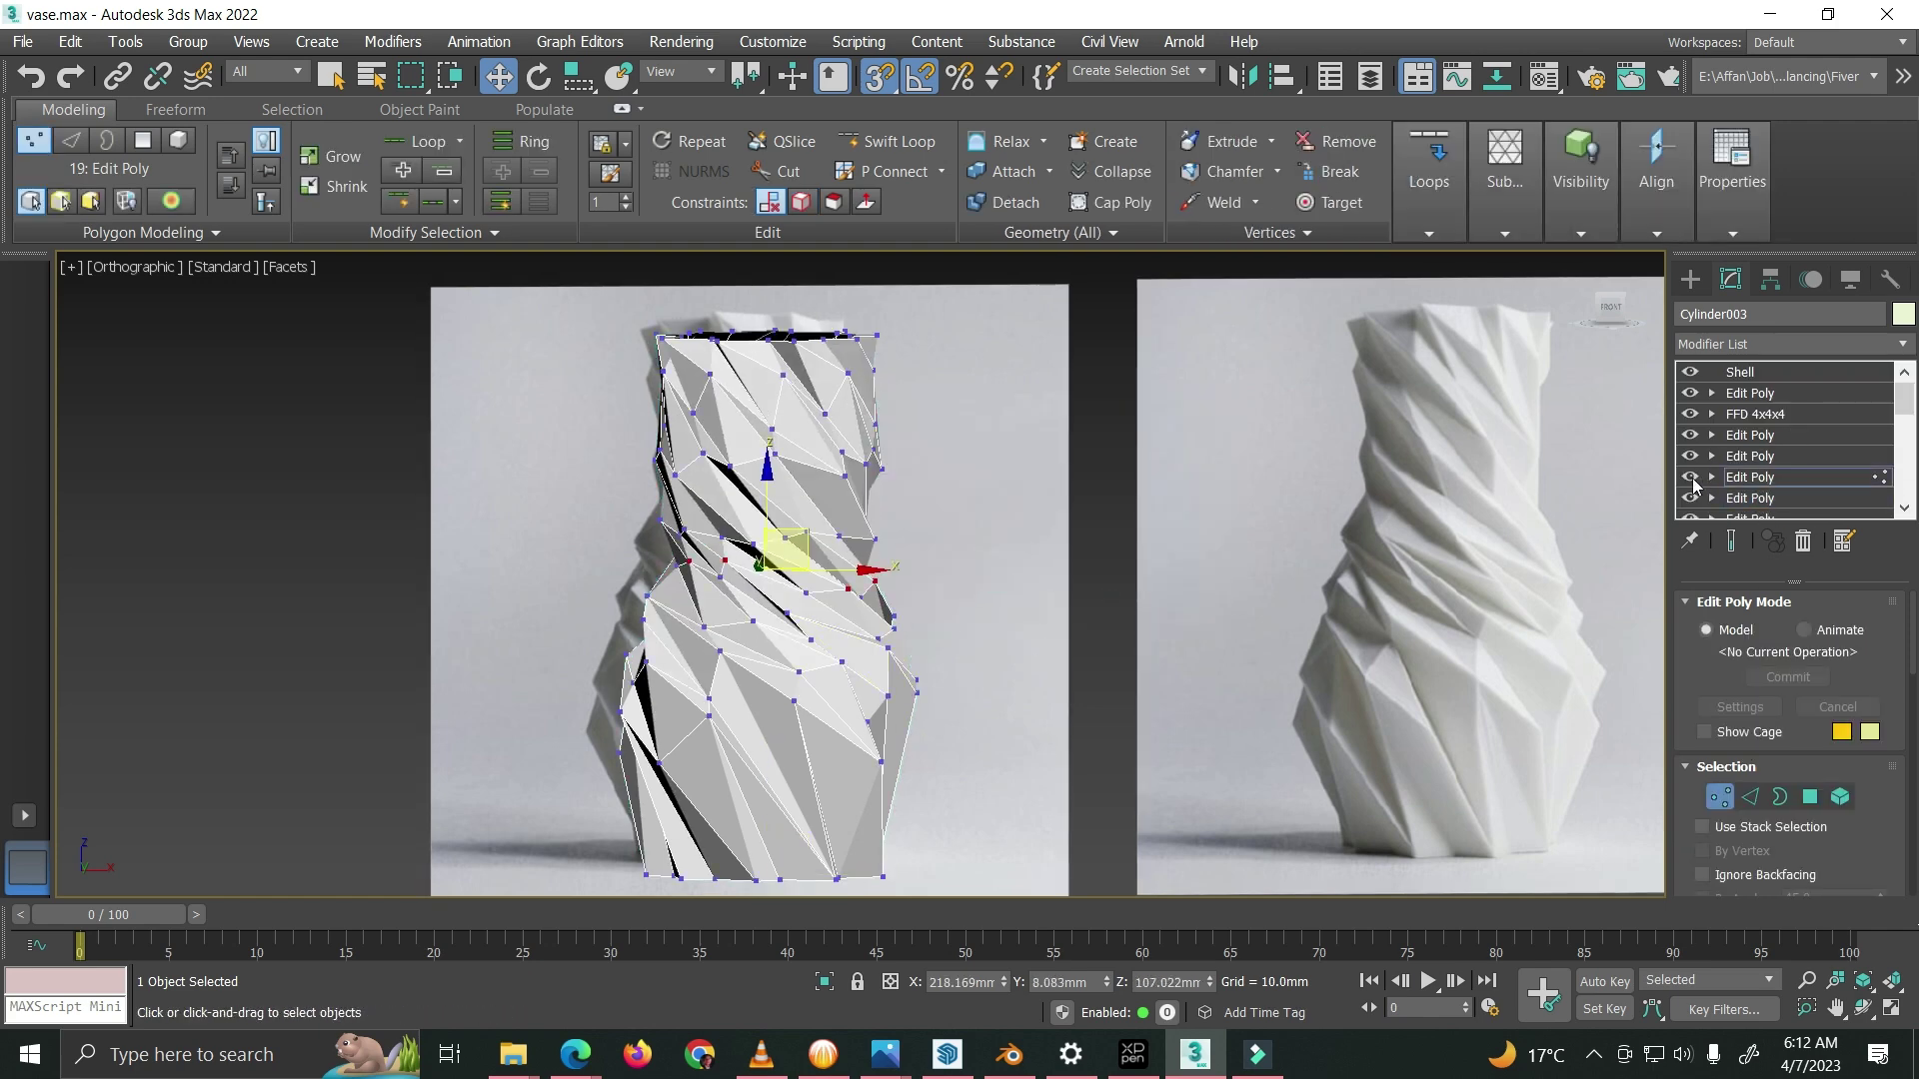
pyautogui.click(1718, 799)
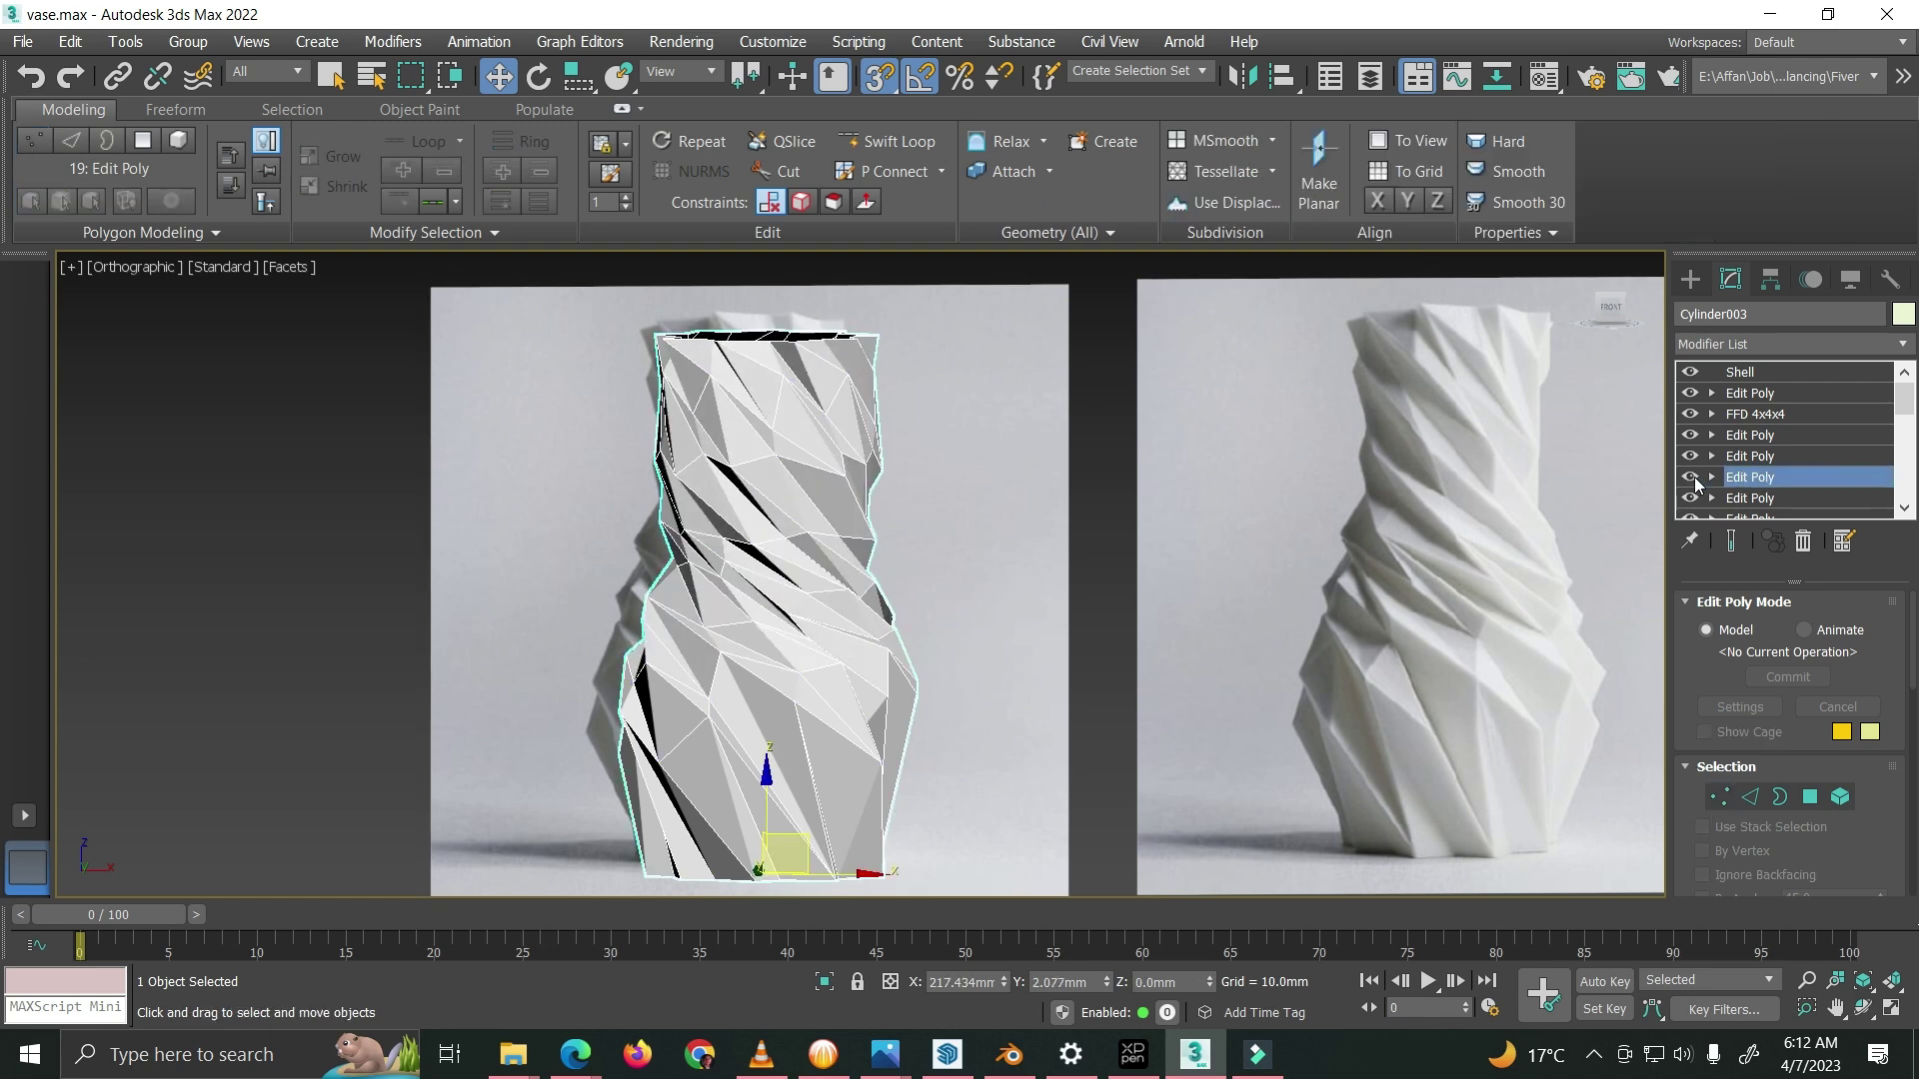
pyautogui.click(1689, 476)
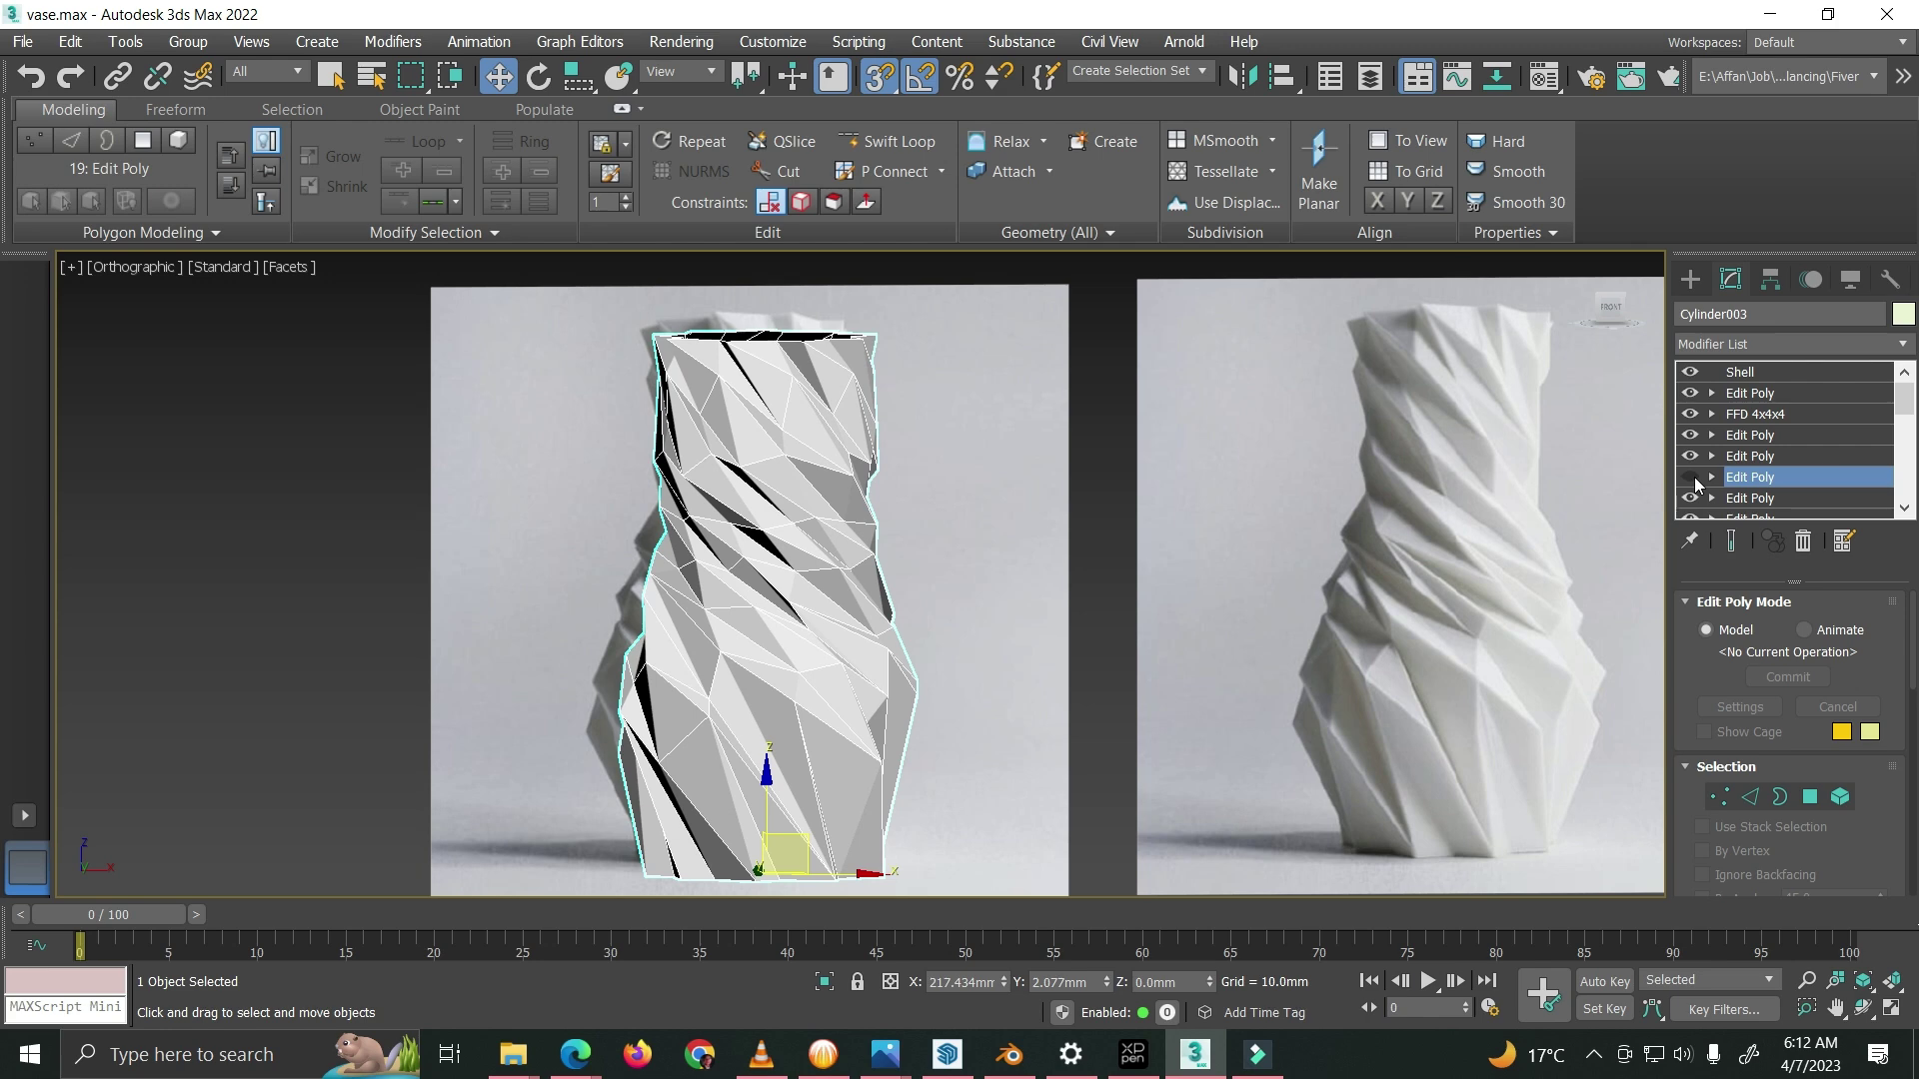
pyautogui.click(1693, 476)
pyautogui.click(1693, 477)
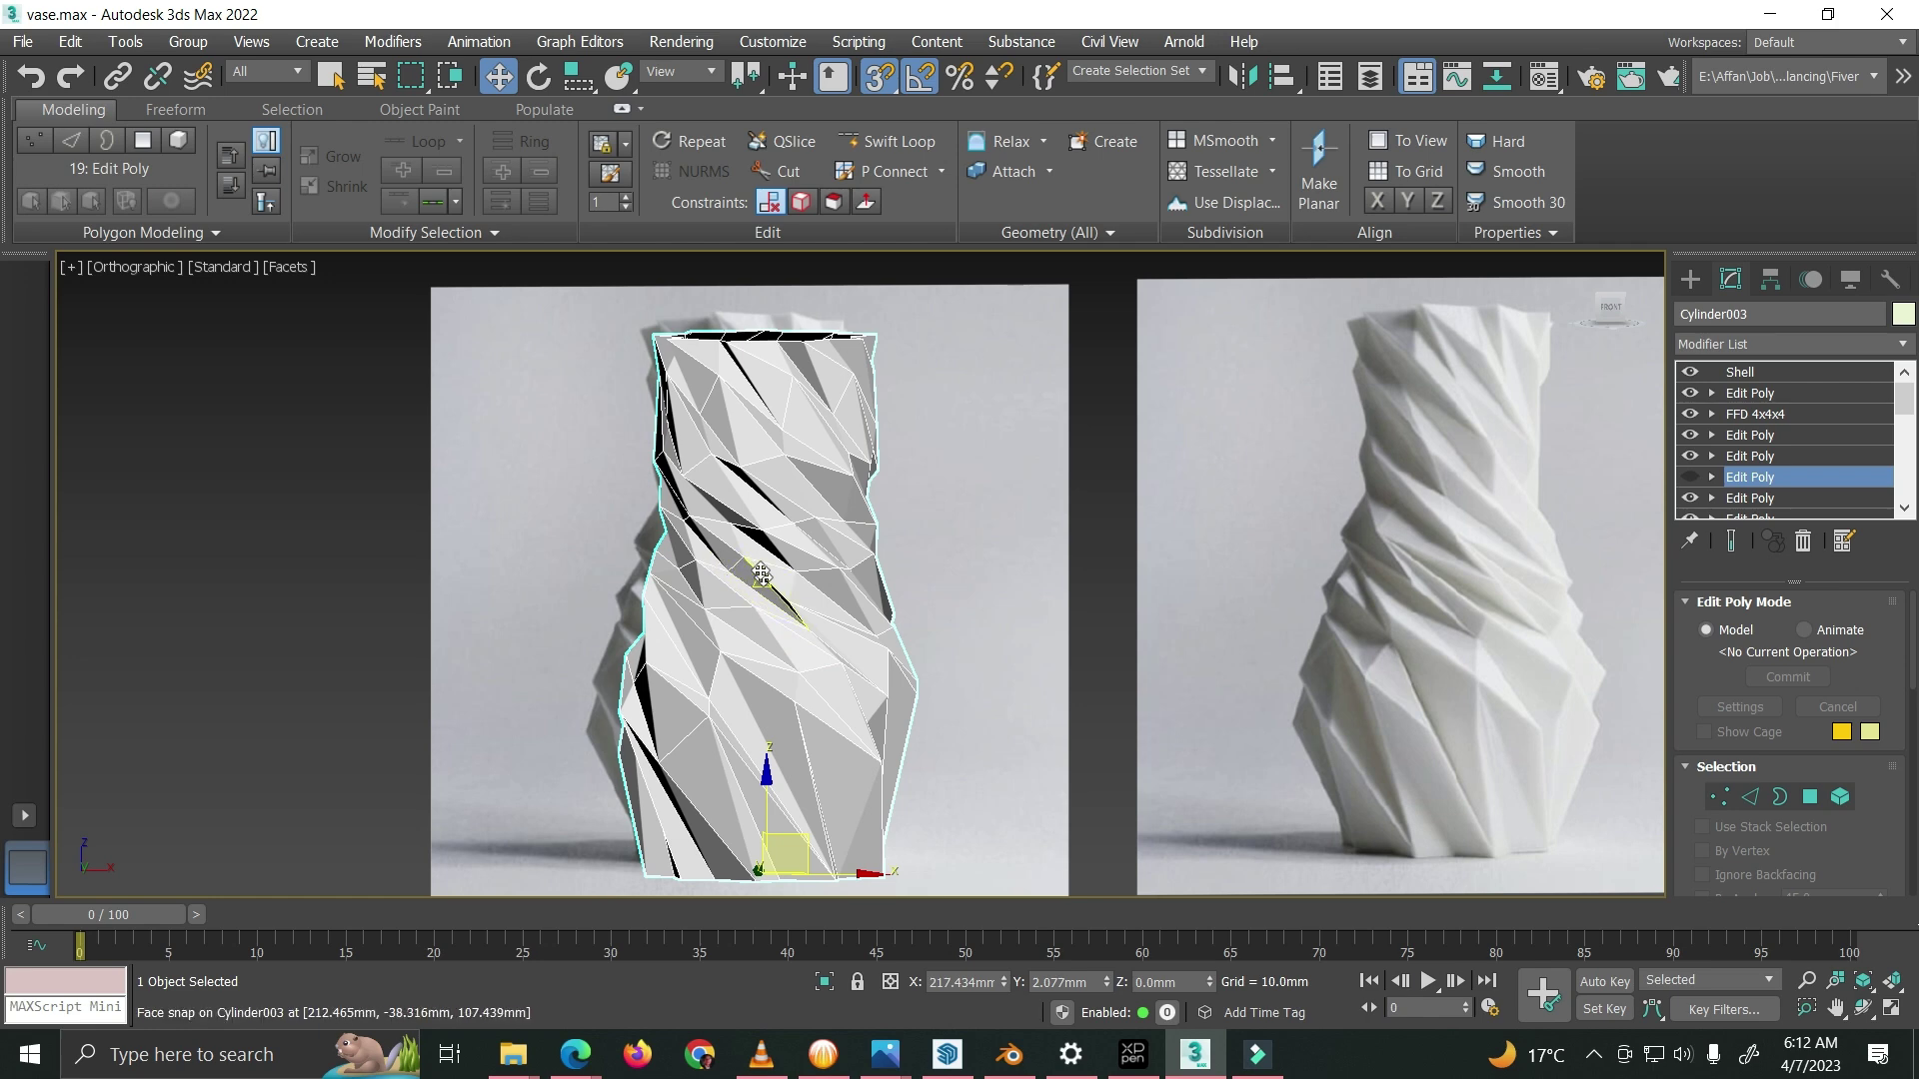
# Step: Turn off 3D snapping, show the nineteenth Edit Poly's selected waist vertices again, and leave vertex editing
pyautogui.press('s')
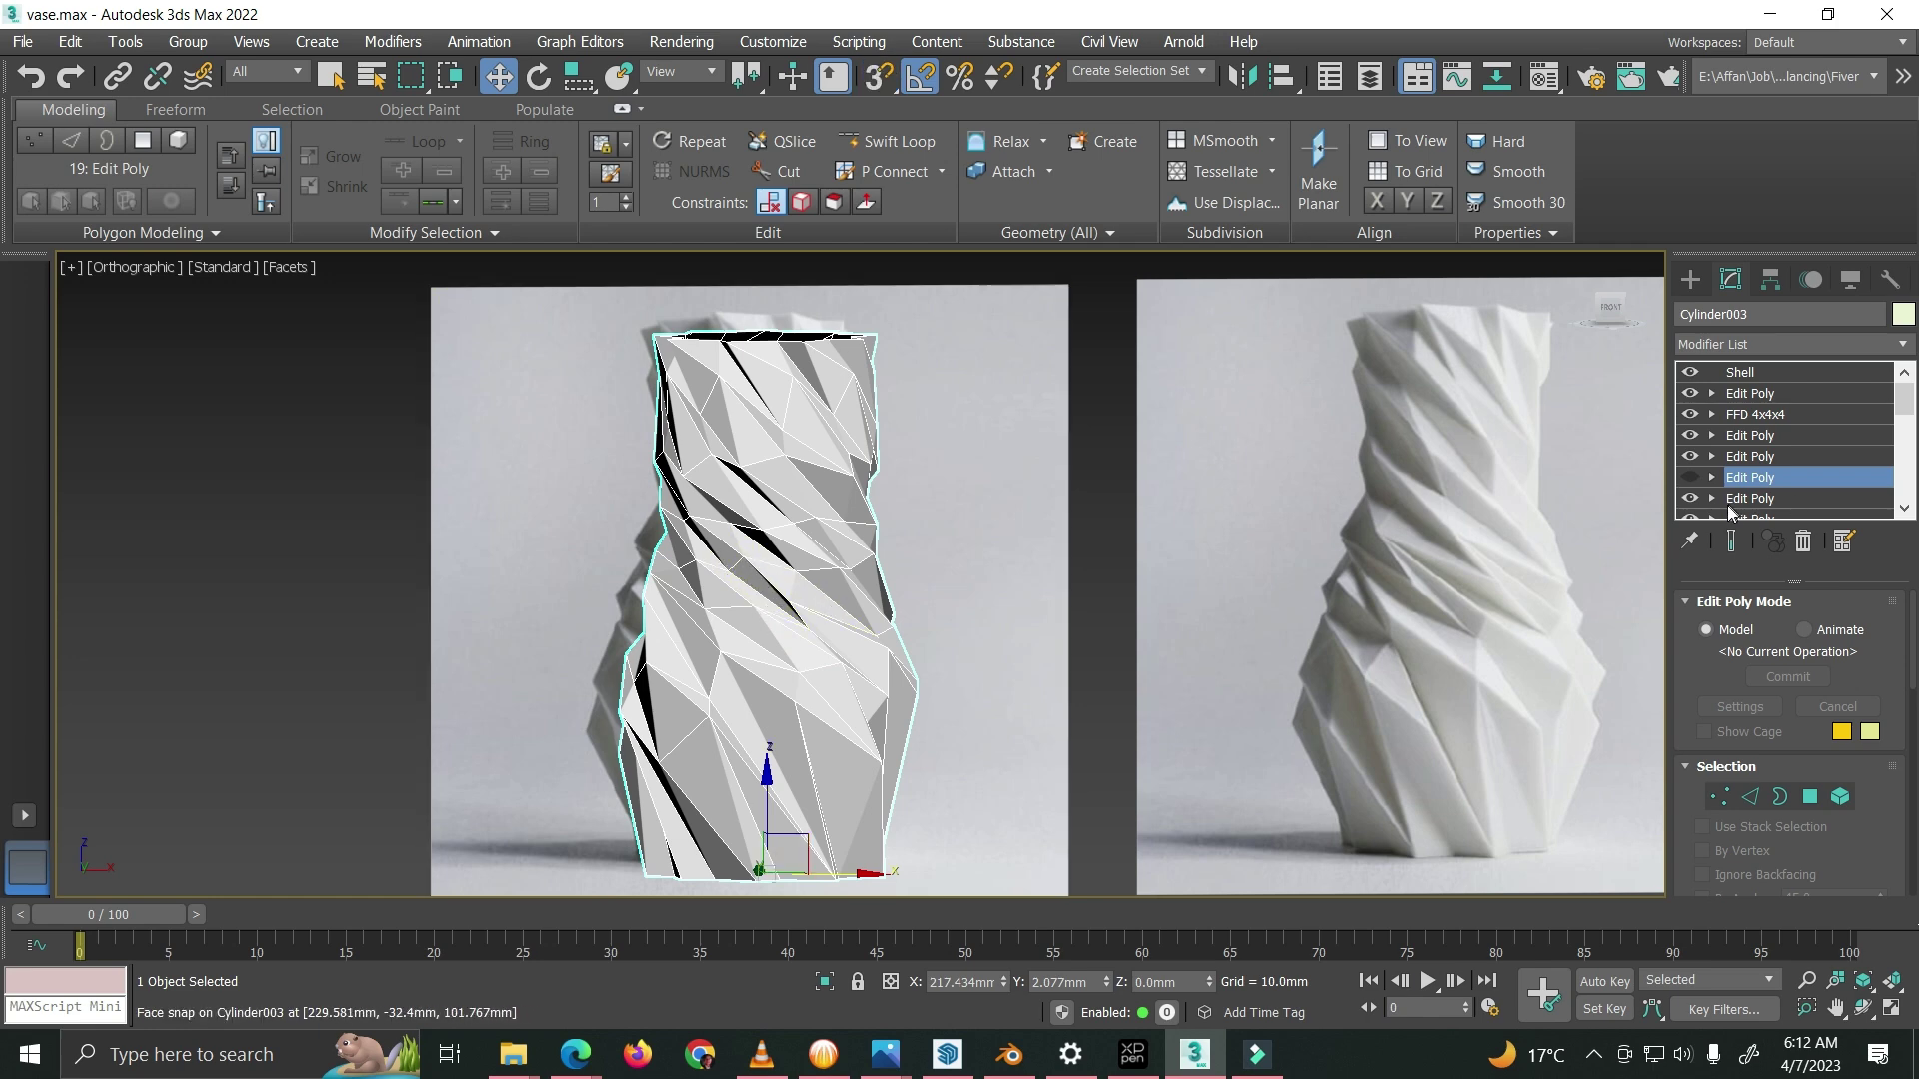
pyautogui.press('1')
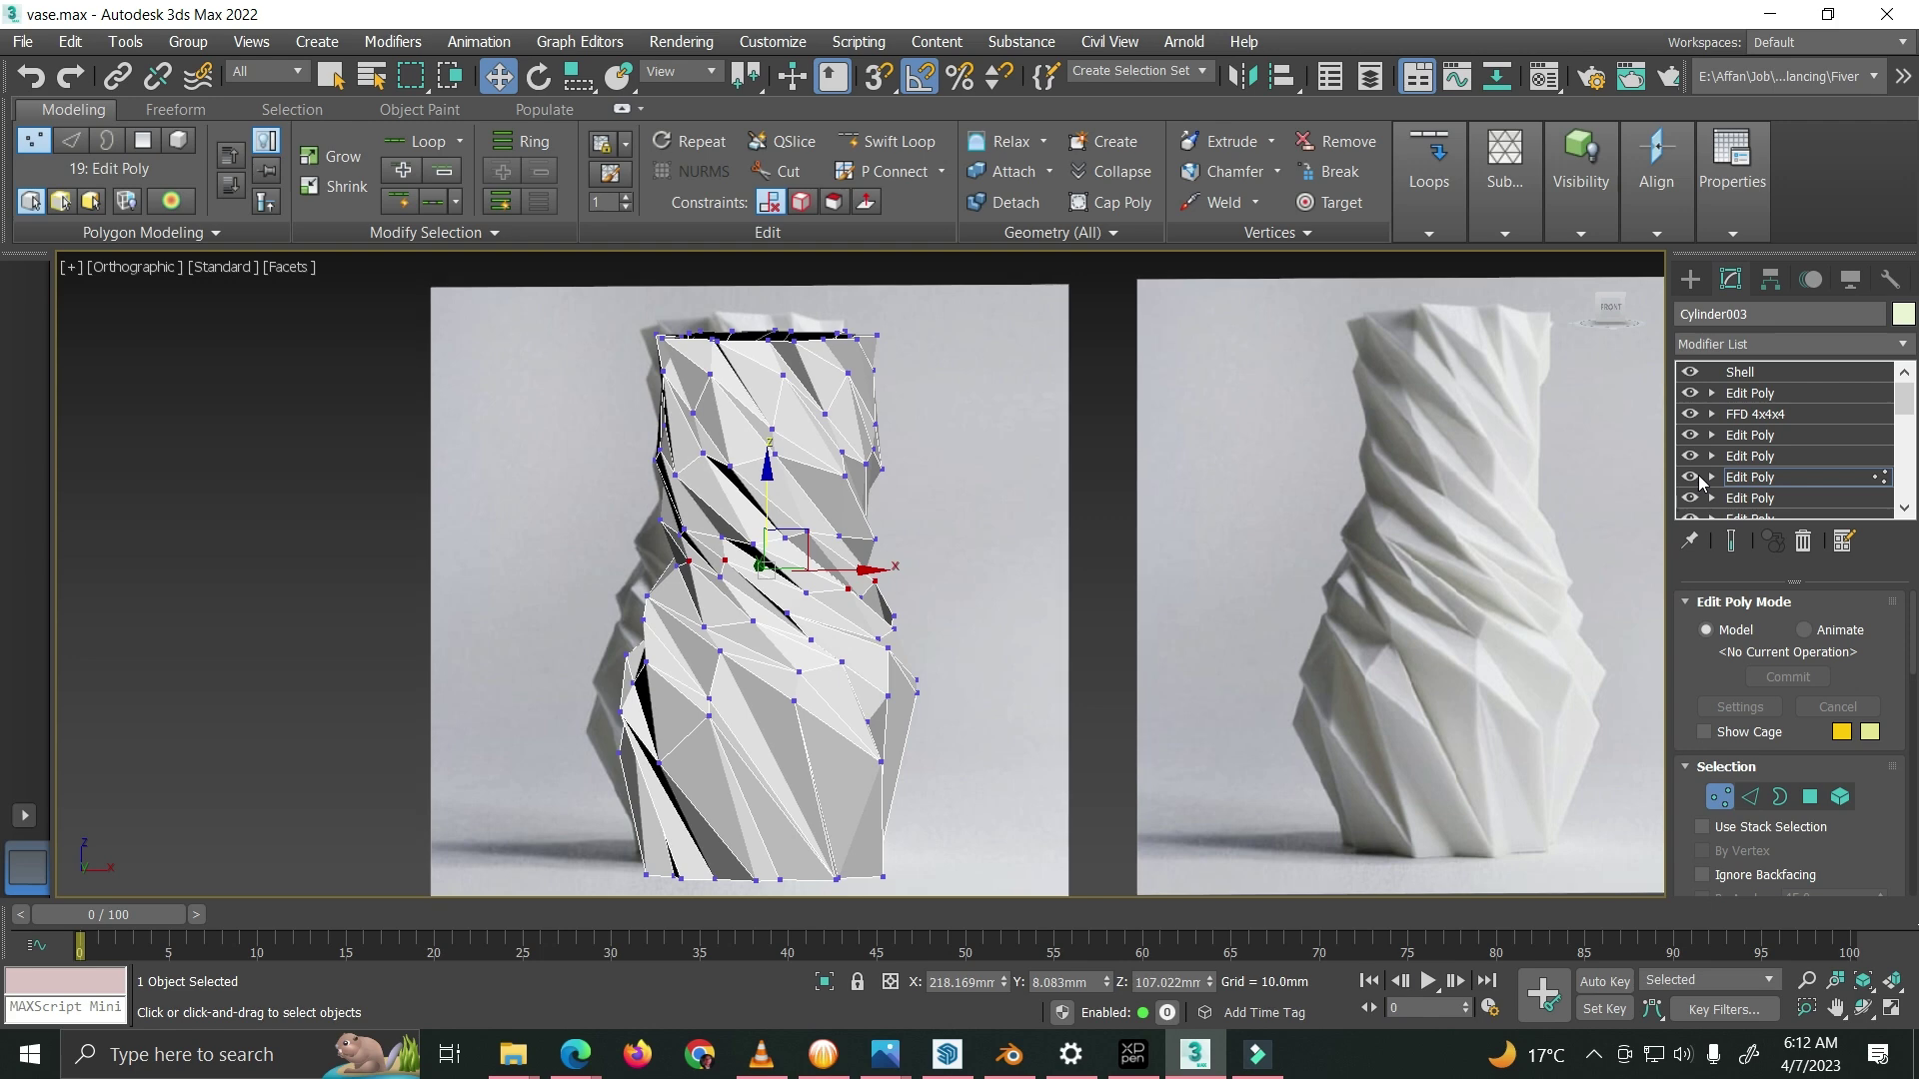
pyautogui.click(1731, 796)
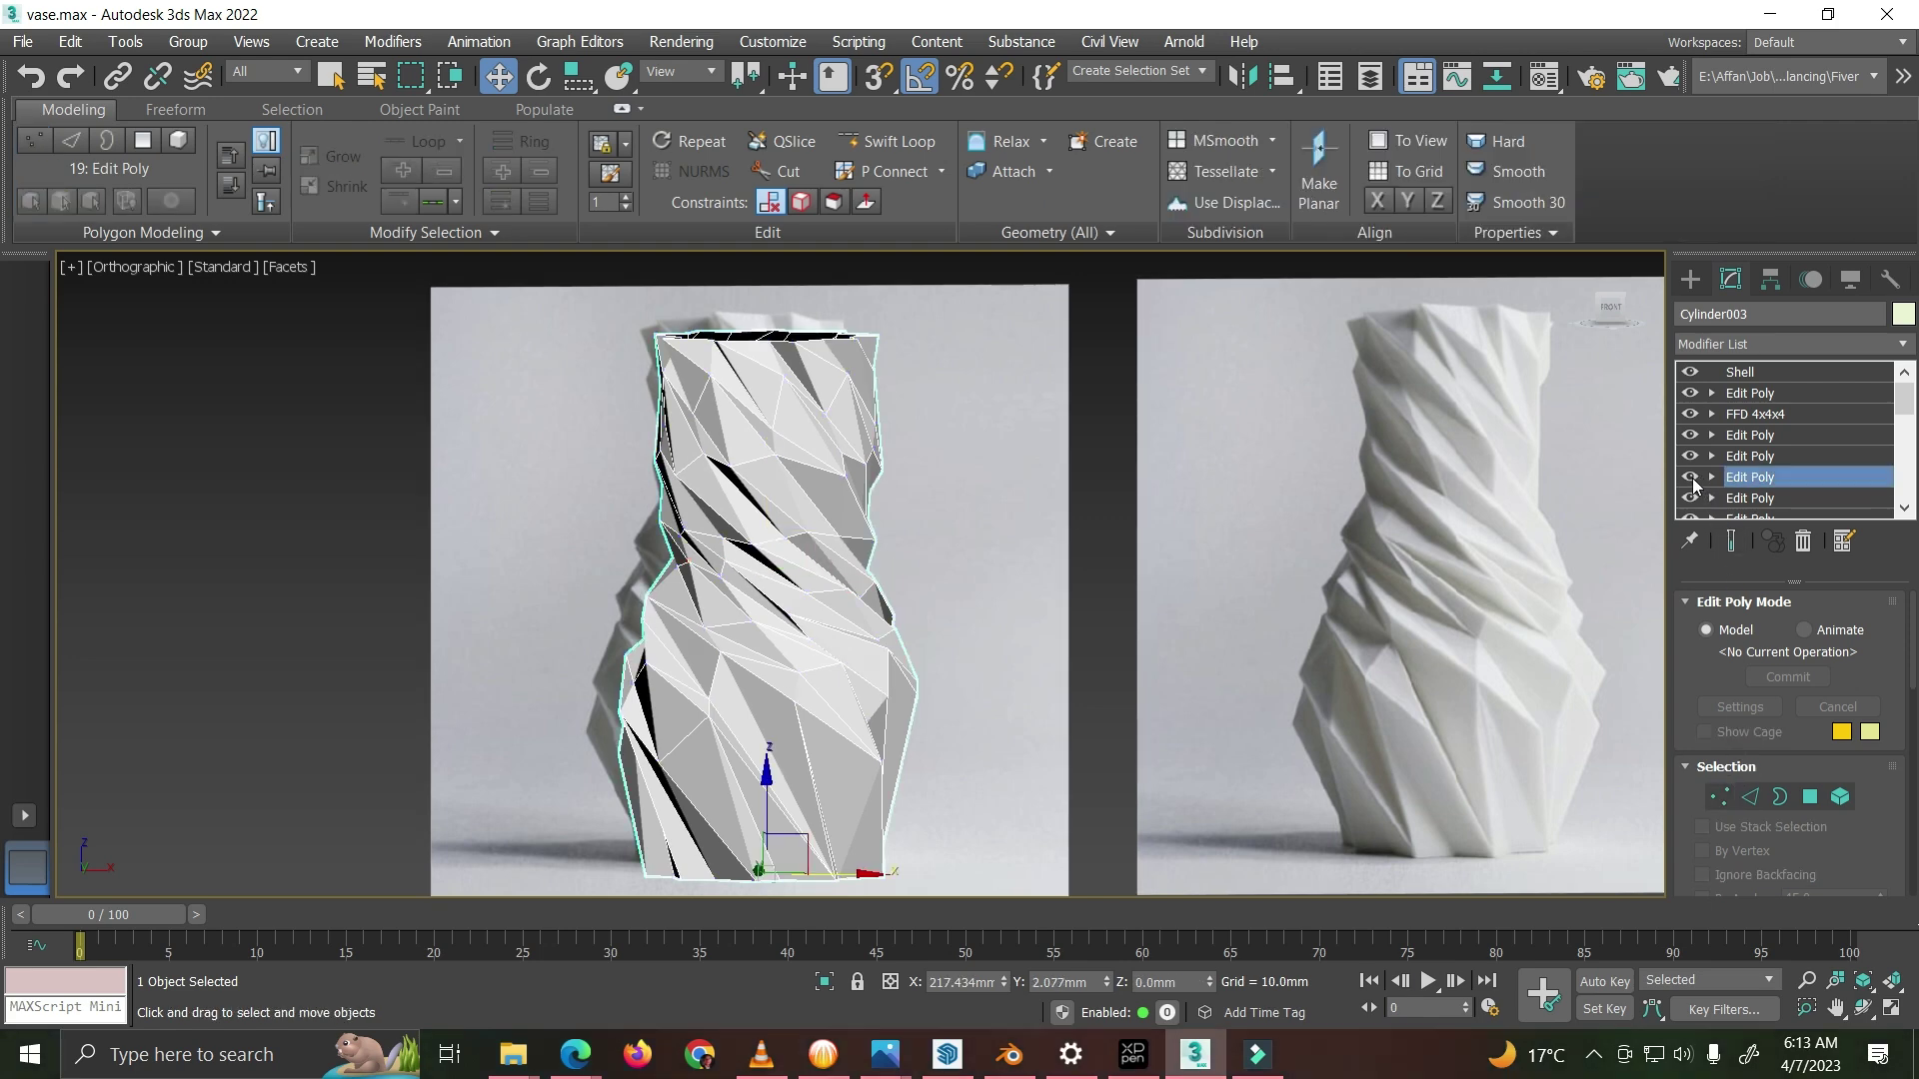
# Step: Toggle the nineteenth Edit Poly repeatedly to compare the facets around the vase's waist, leaving it enabled
pyautogui.click(1693, 479)
pyautogui.click(1693, 478)
pyautogui.click(1692, 477)
pyautogui.click(1693, 477)
pyautogui.click(1693, 478)
pyautogui.click(1693, 477)
pyautogui.click(1690, 477)
pyautogui.click(1691, 478)
pyautogui.click(1691, 478)
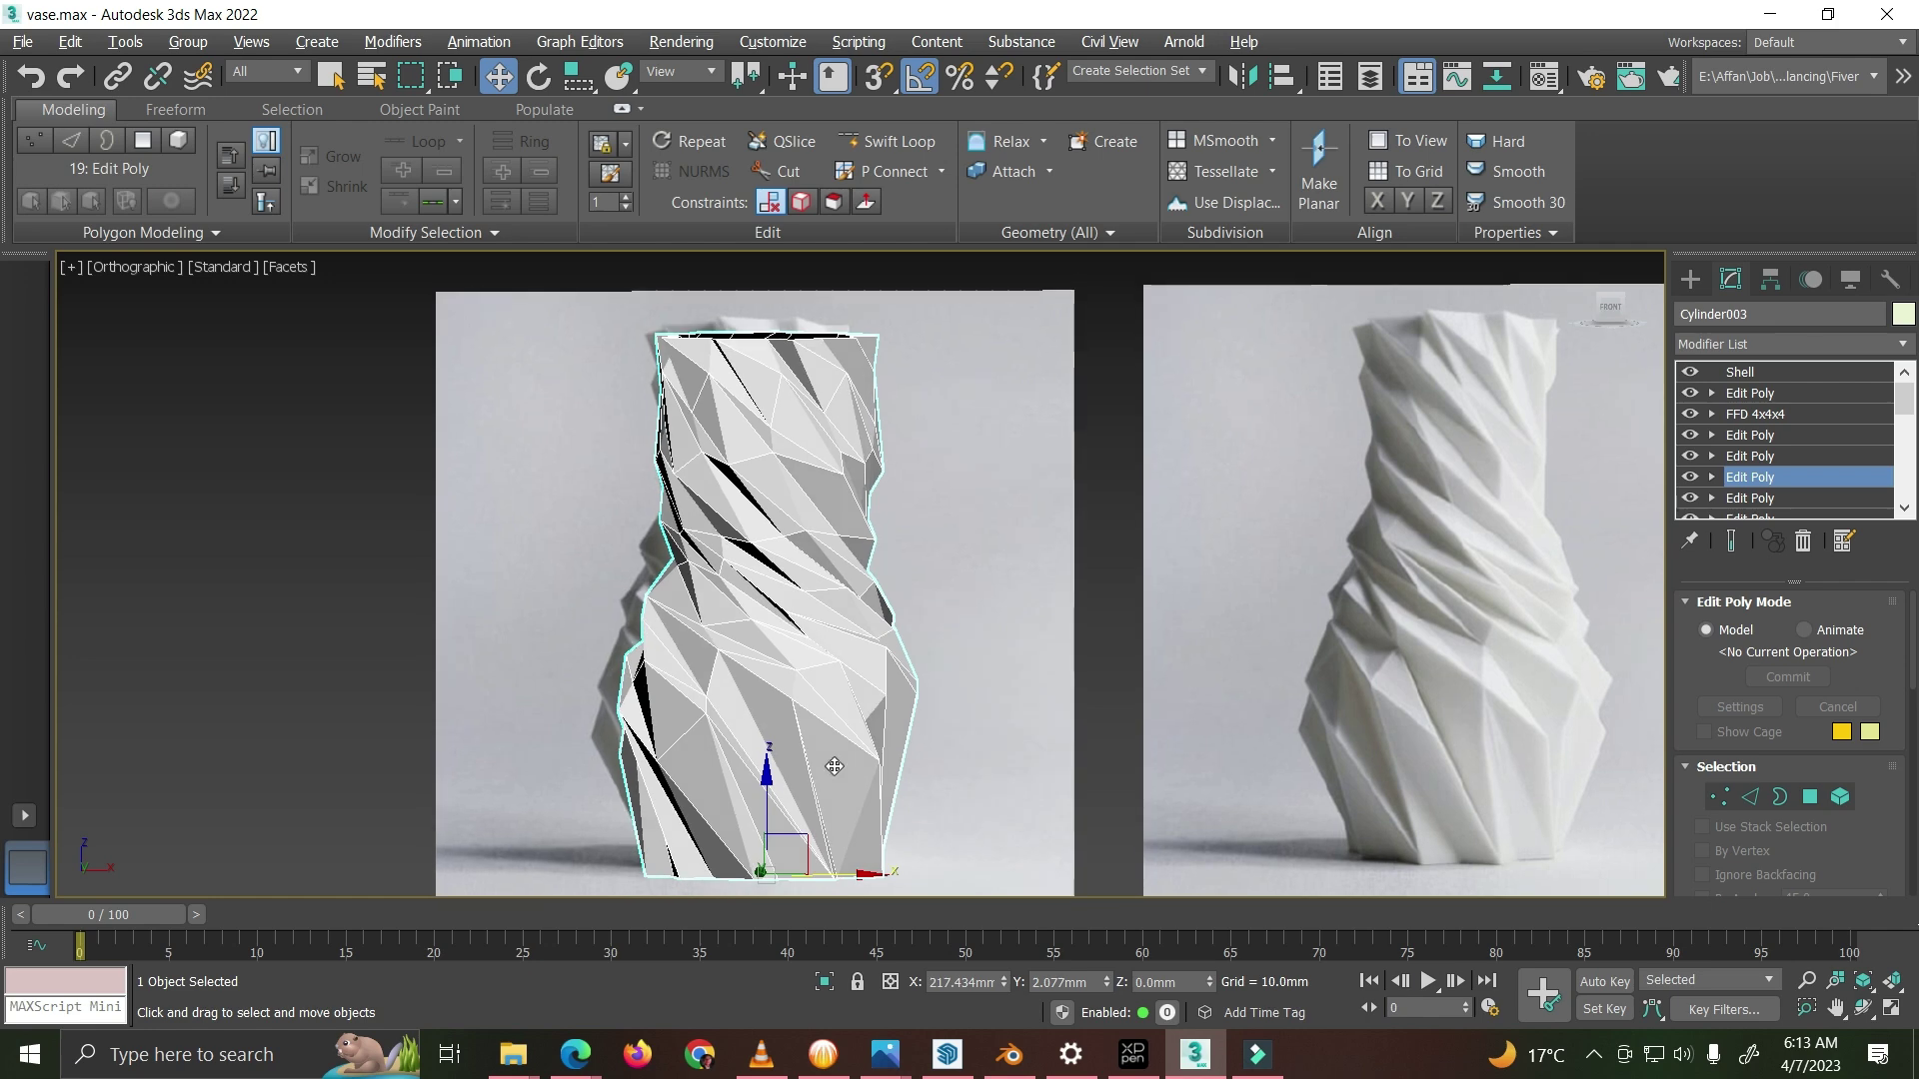
# Step: Compare the vase's outline nearly face-on with the nineteenth Edit Poly off and on, leaving it enabled
pyautogui.click(1695, 478)
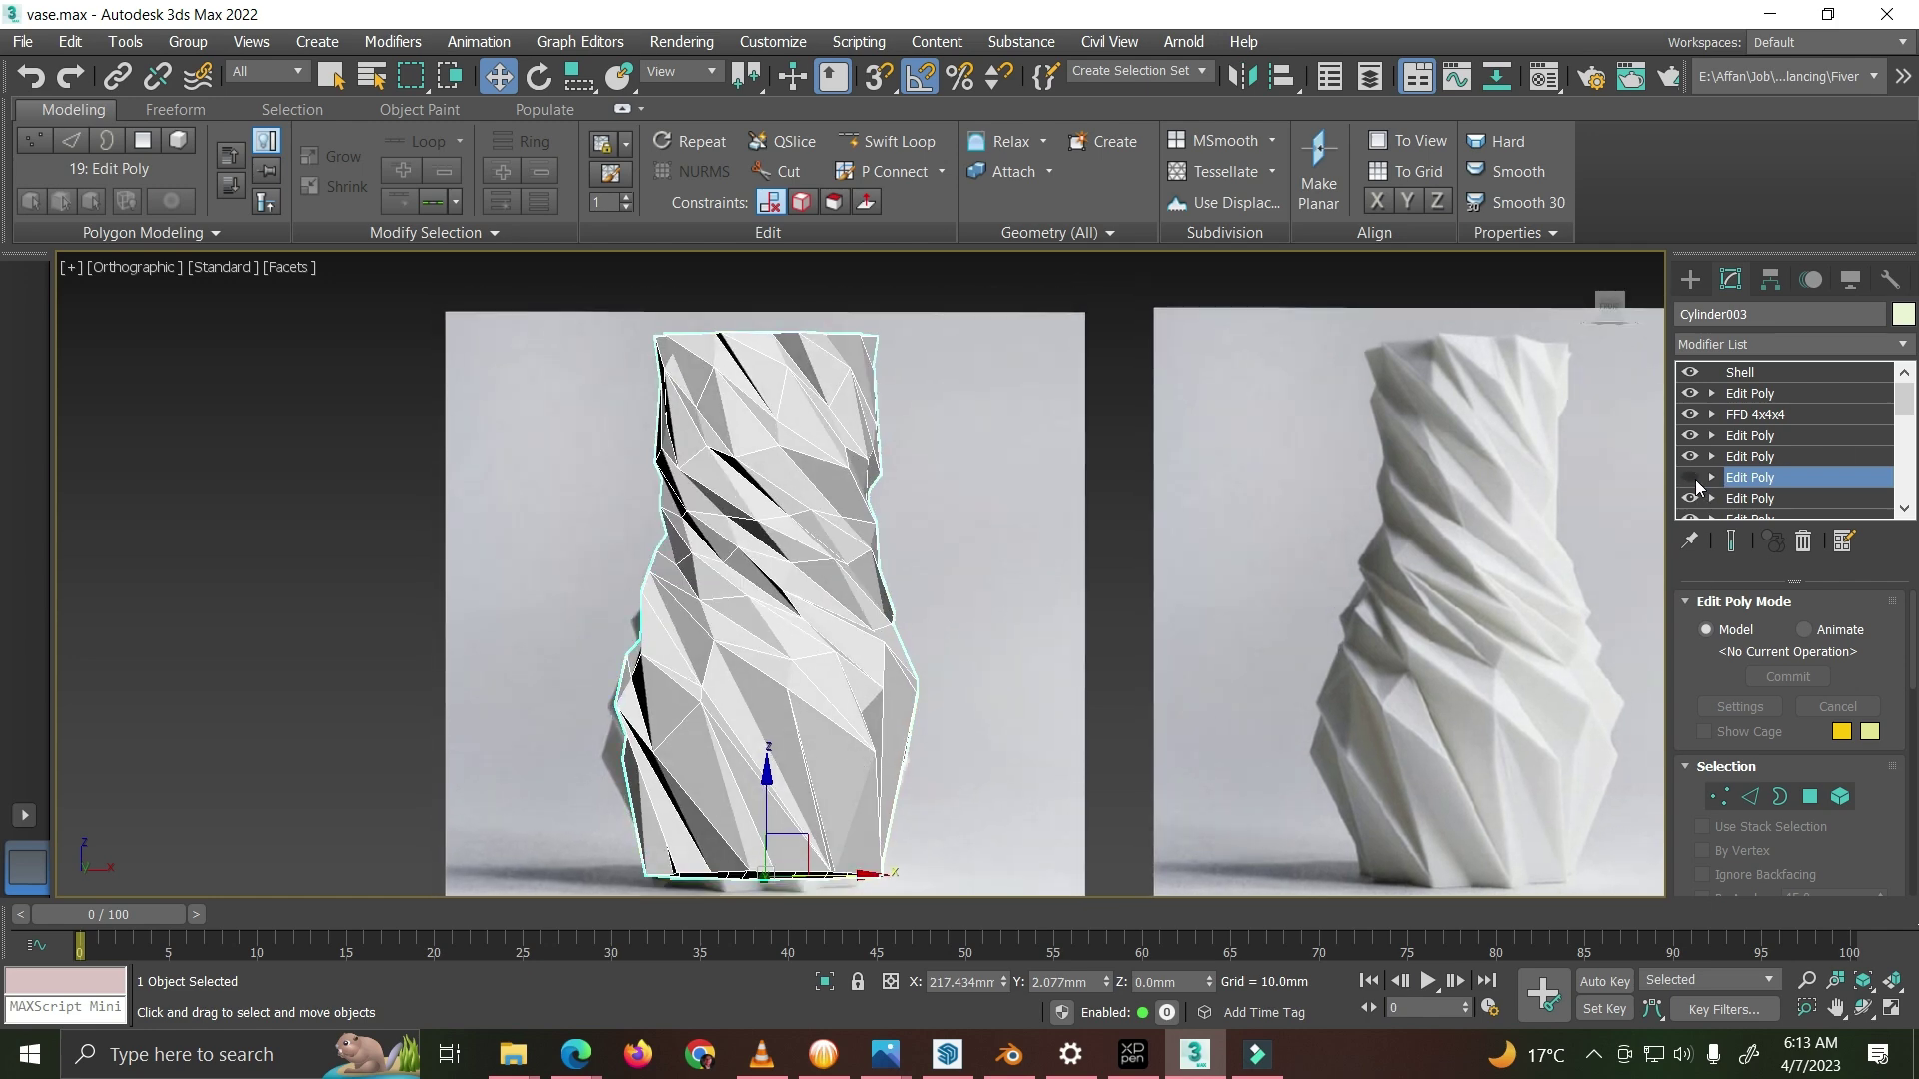
pyautogui.click(1695, 477)
pyautogui.click(1695, 478)
pyautogui.click(1695, 478)
pyautogui.click(1690, 478)
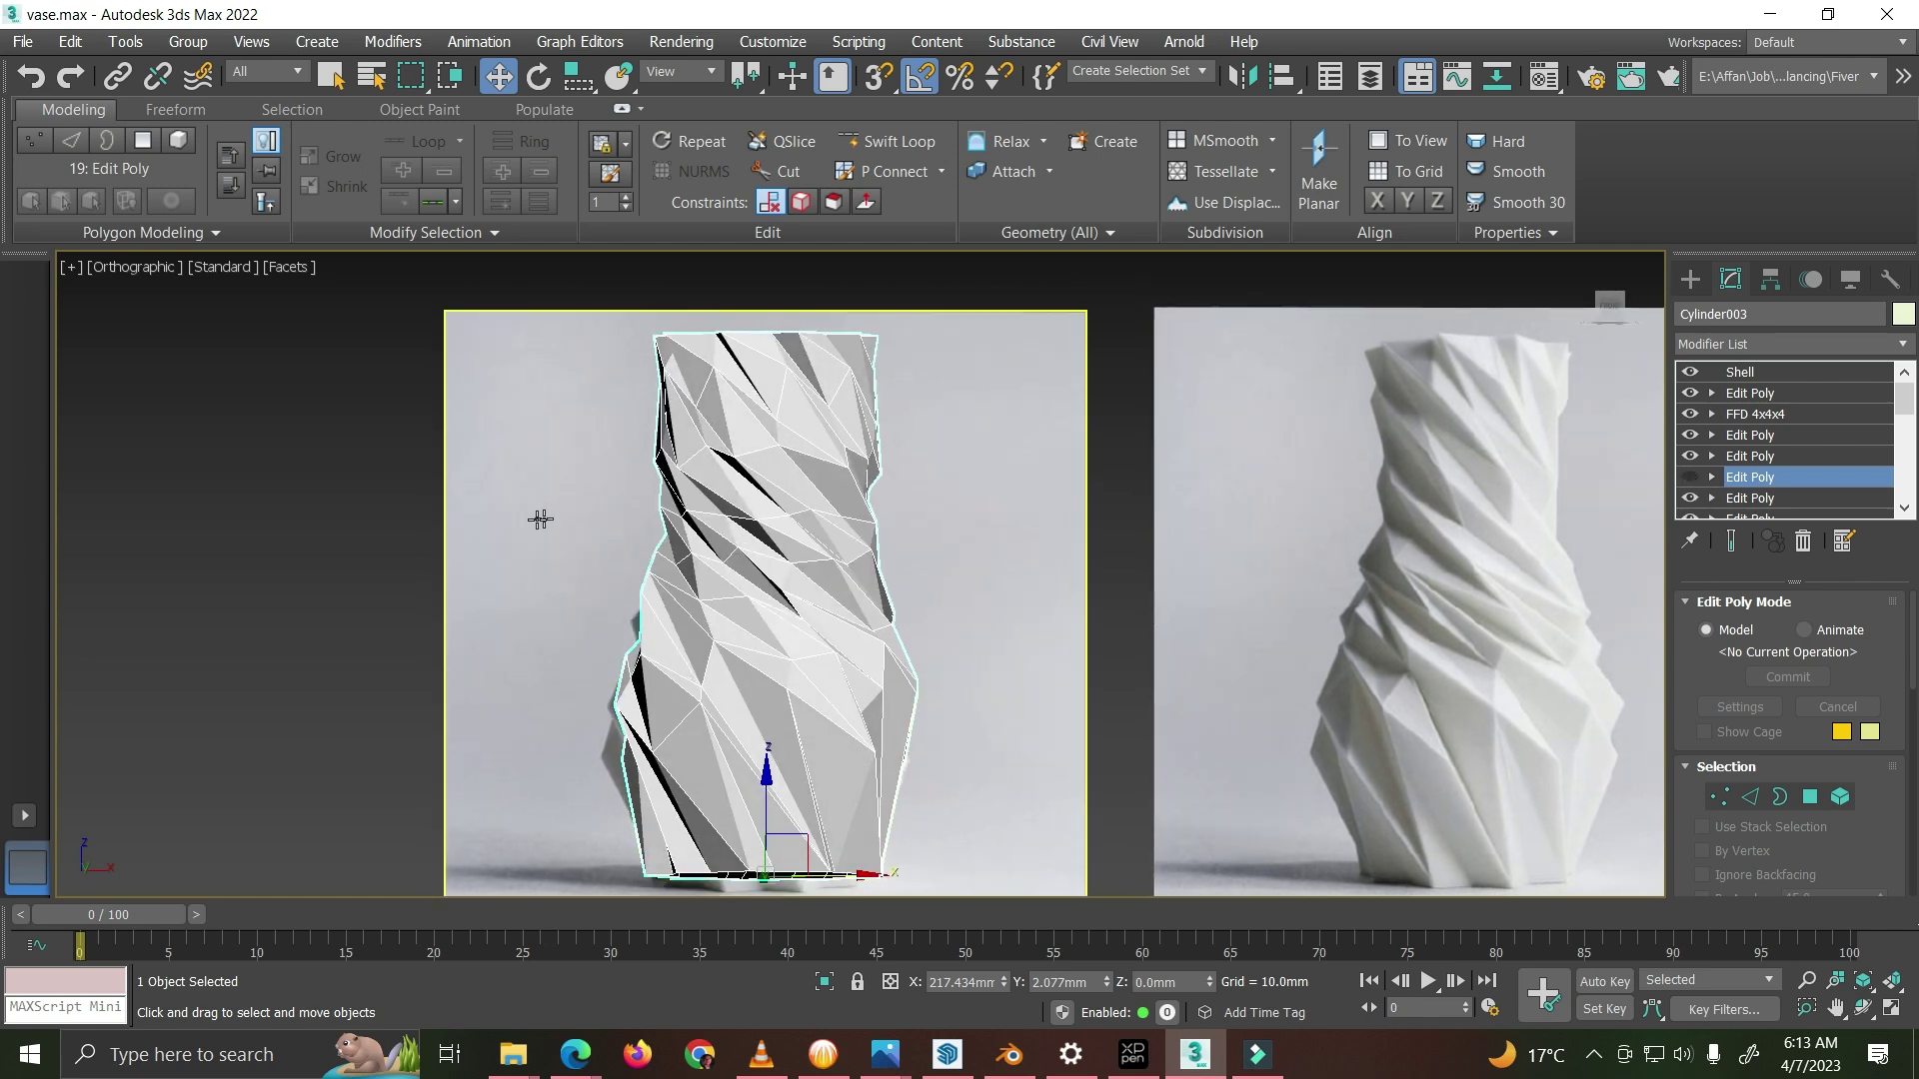
pyautogui.click(1692, 477)
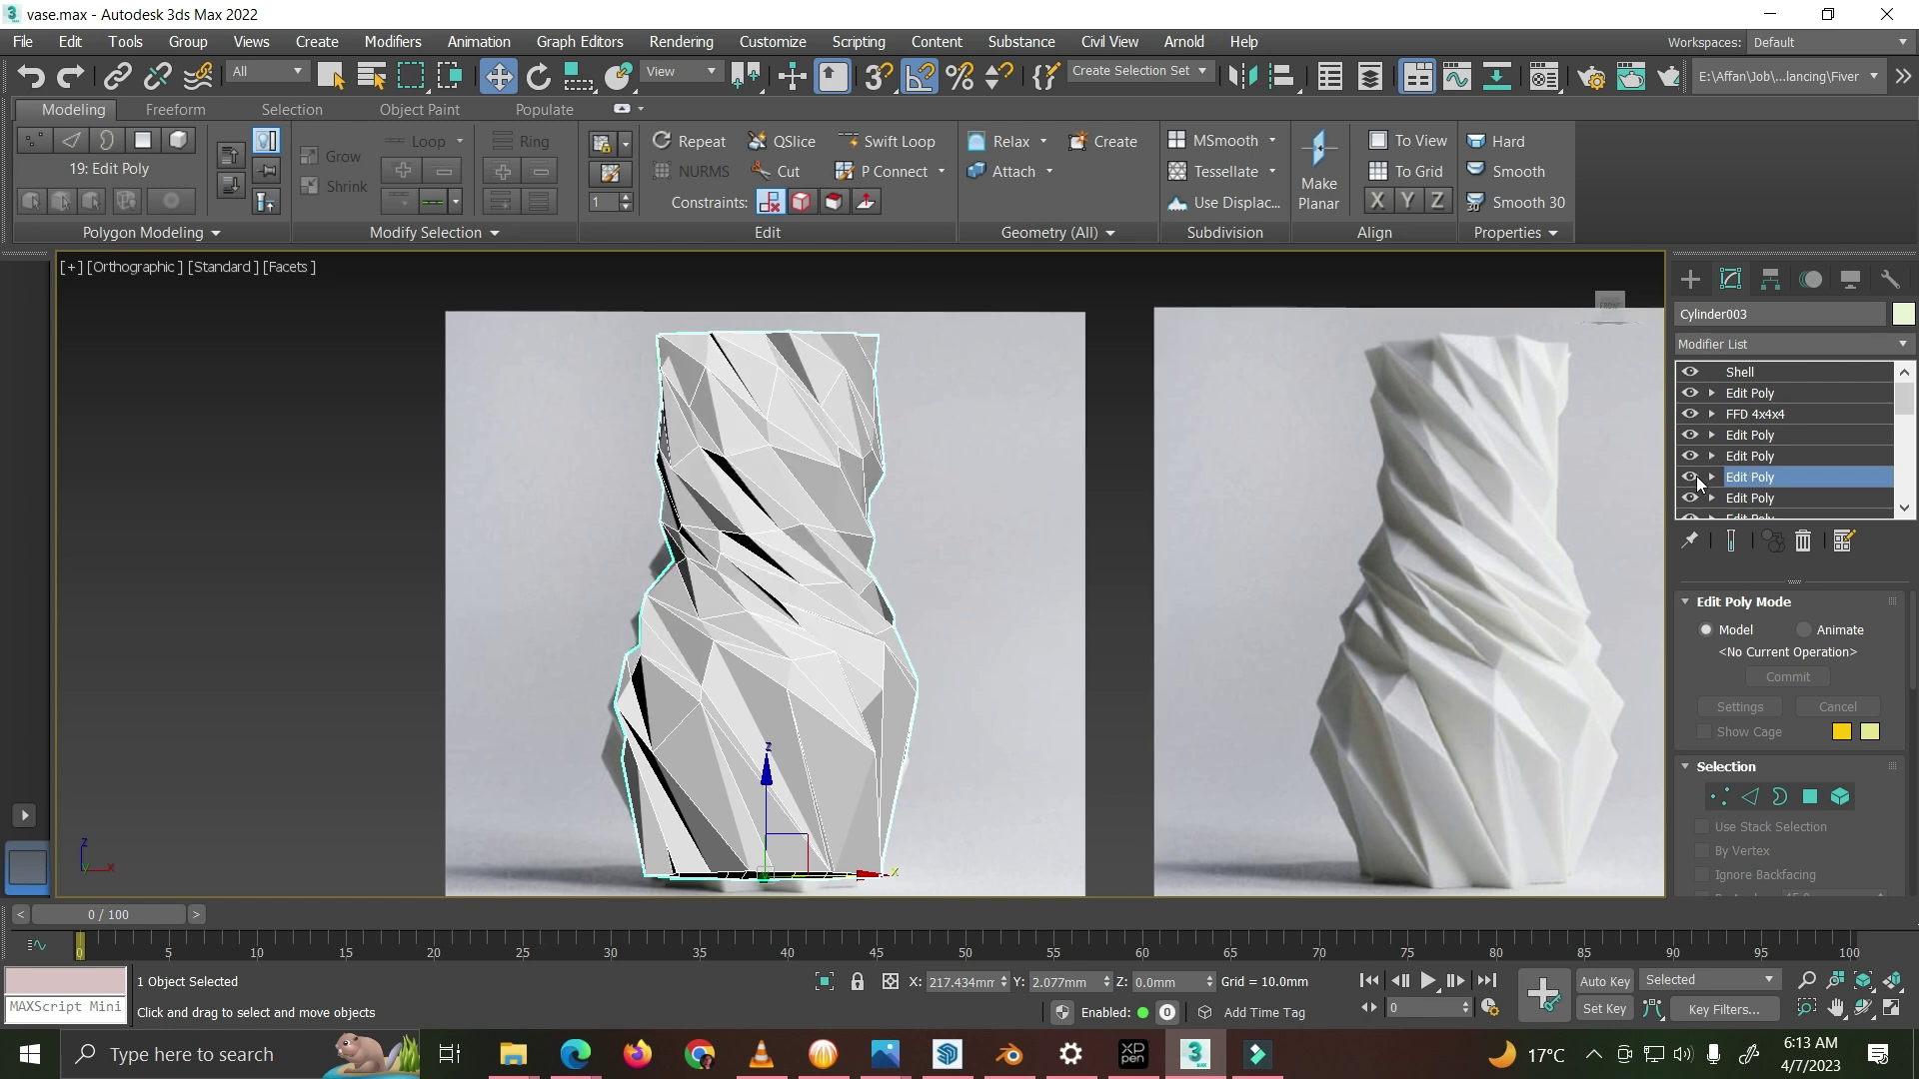
# Step: Activate the twentieth Edit Poly and toggle it repeatedly to compare the vase's waist facets, leaving it enabled
pyautogui.click(1745, 462)
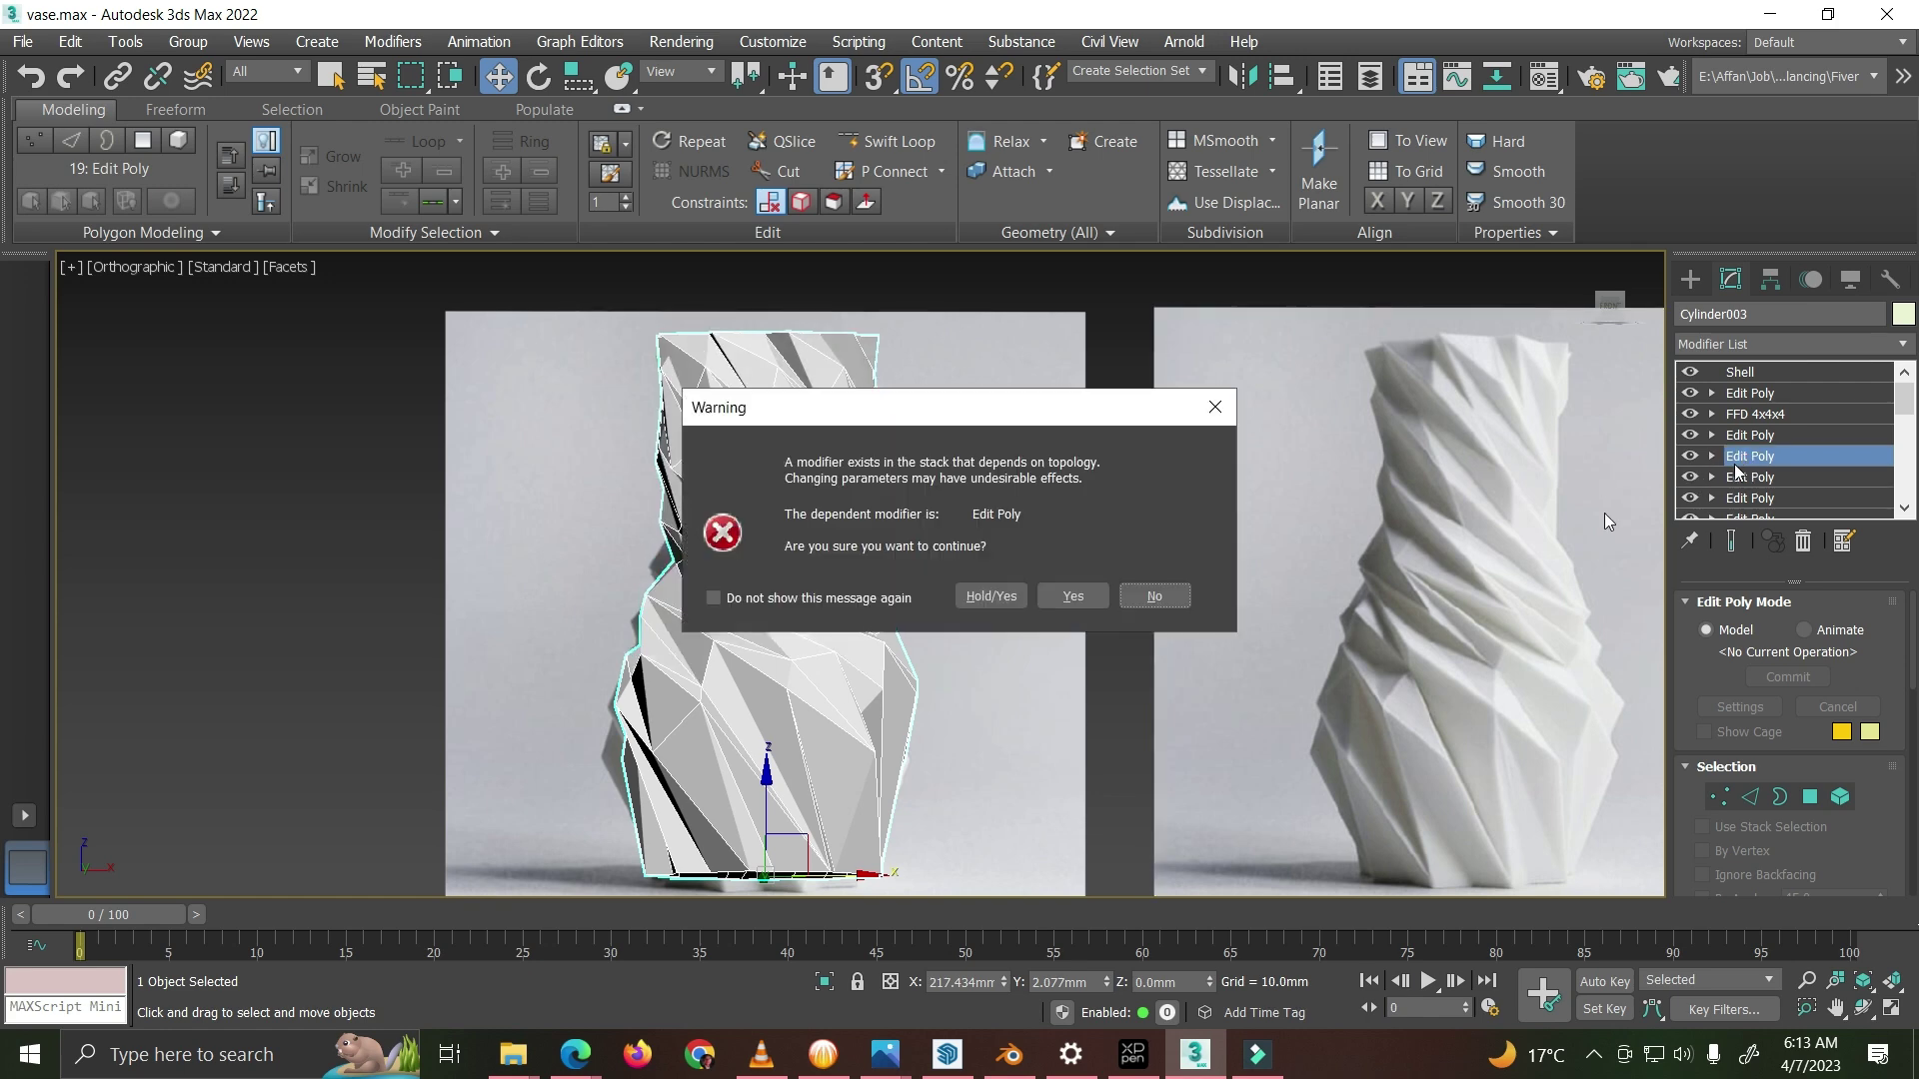
pyautogui.click(1059, 602)
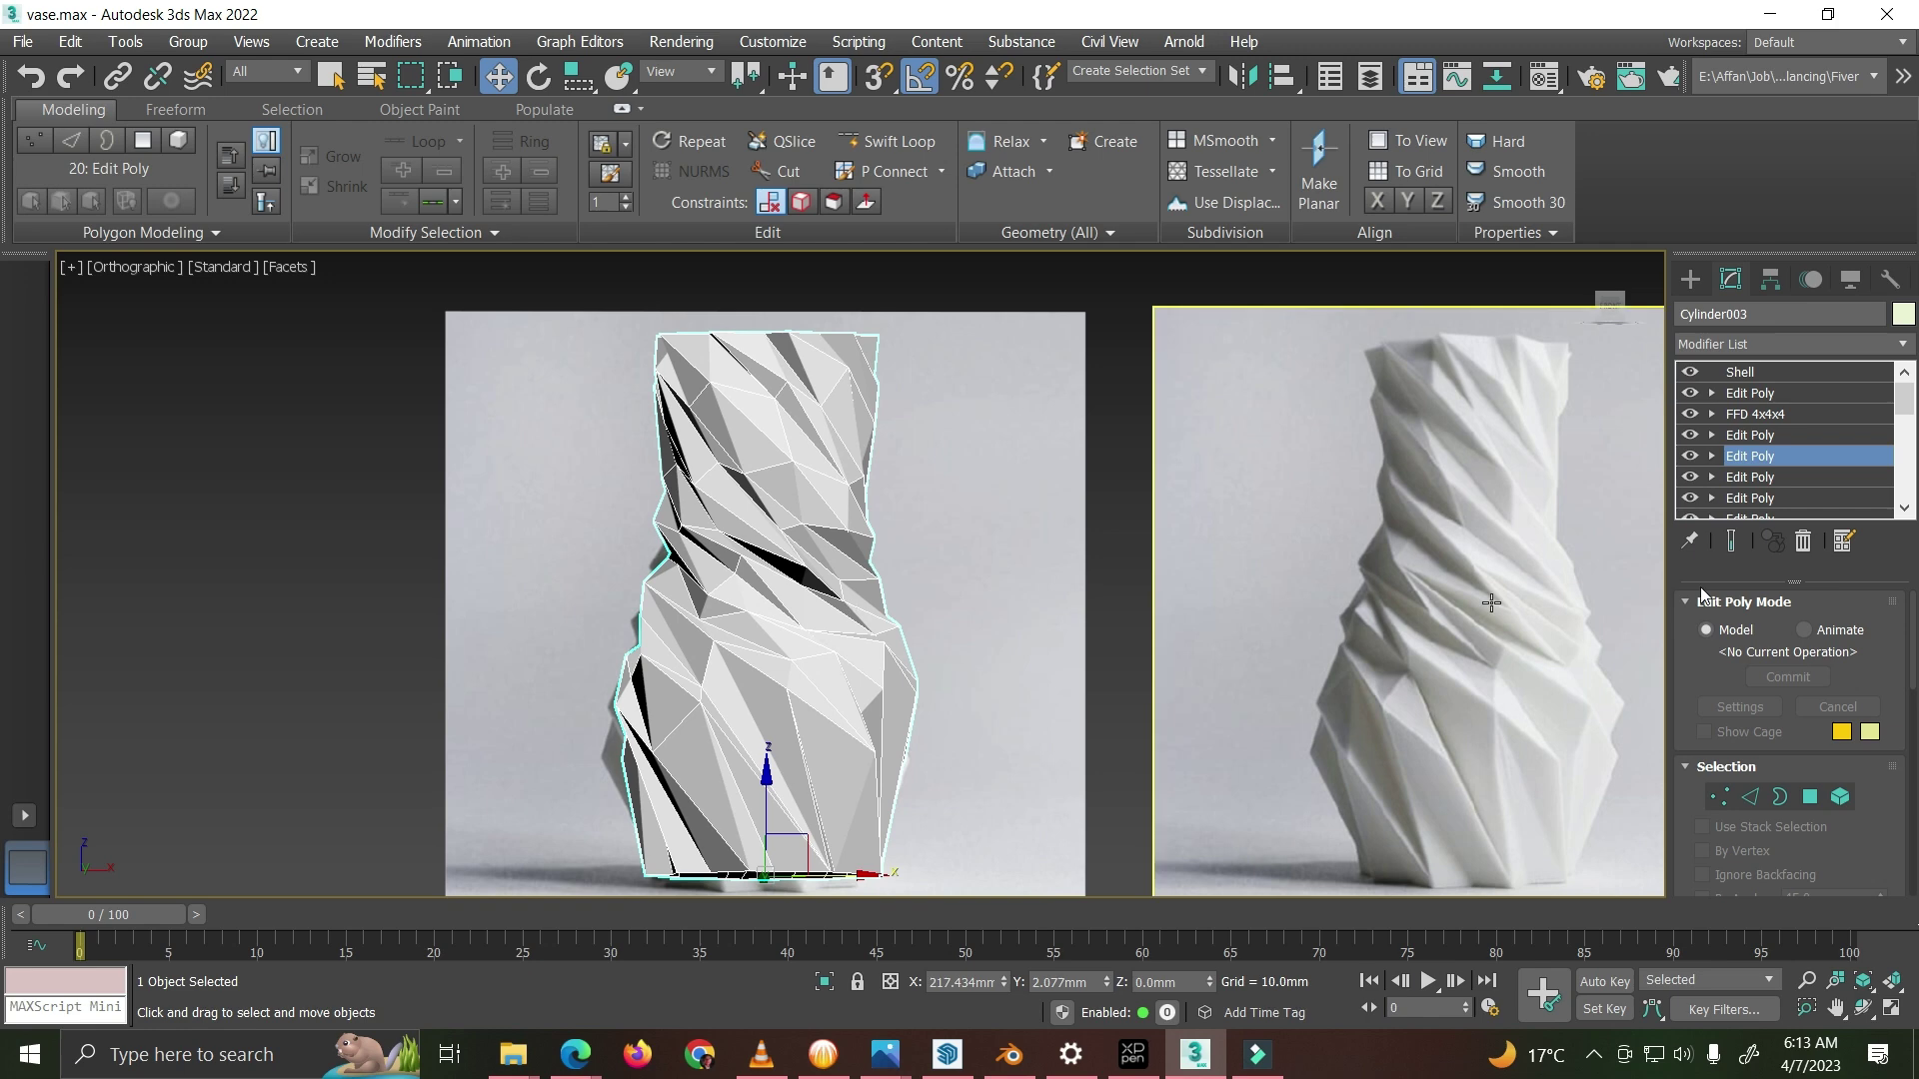
pyautogui.click(1690, 456)
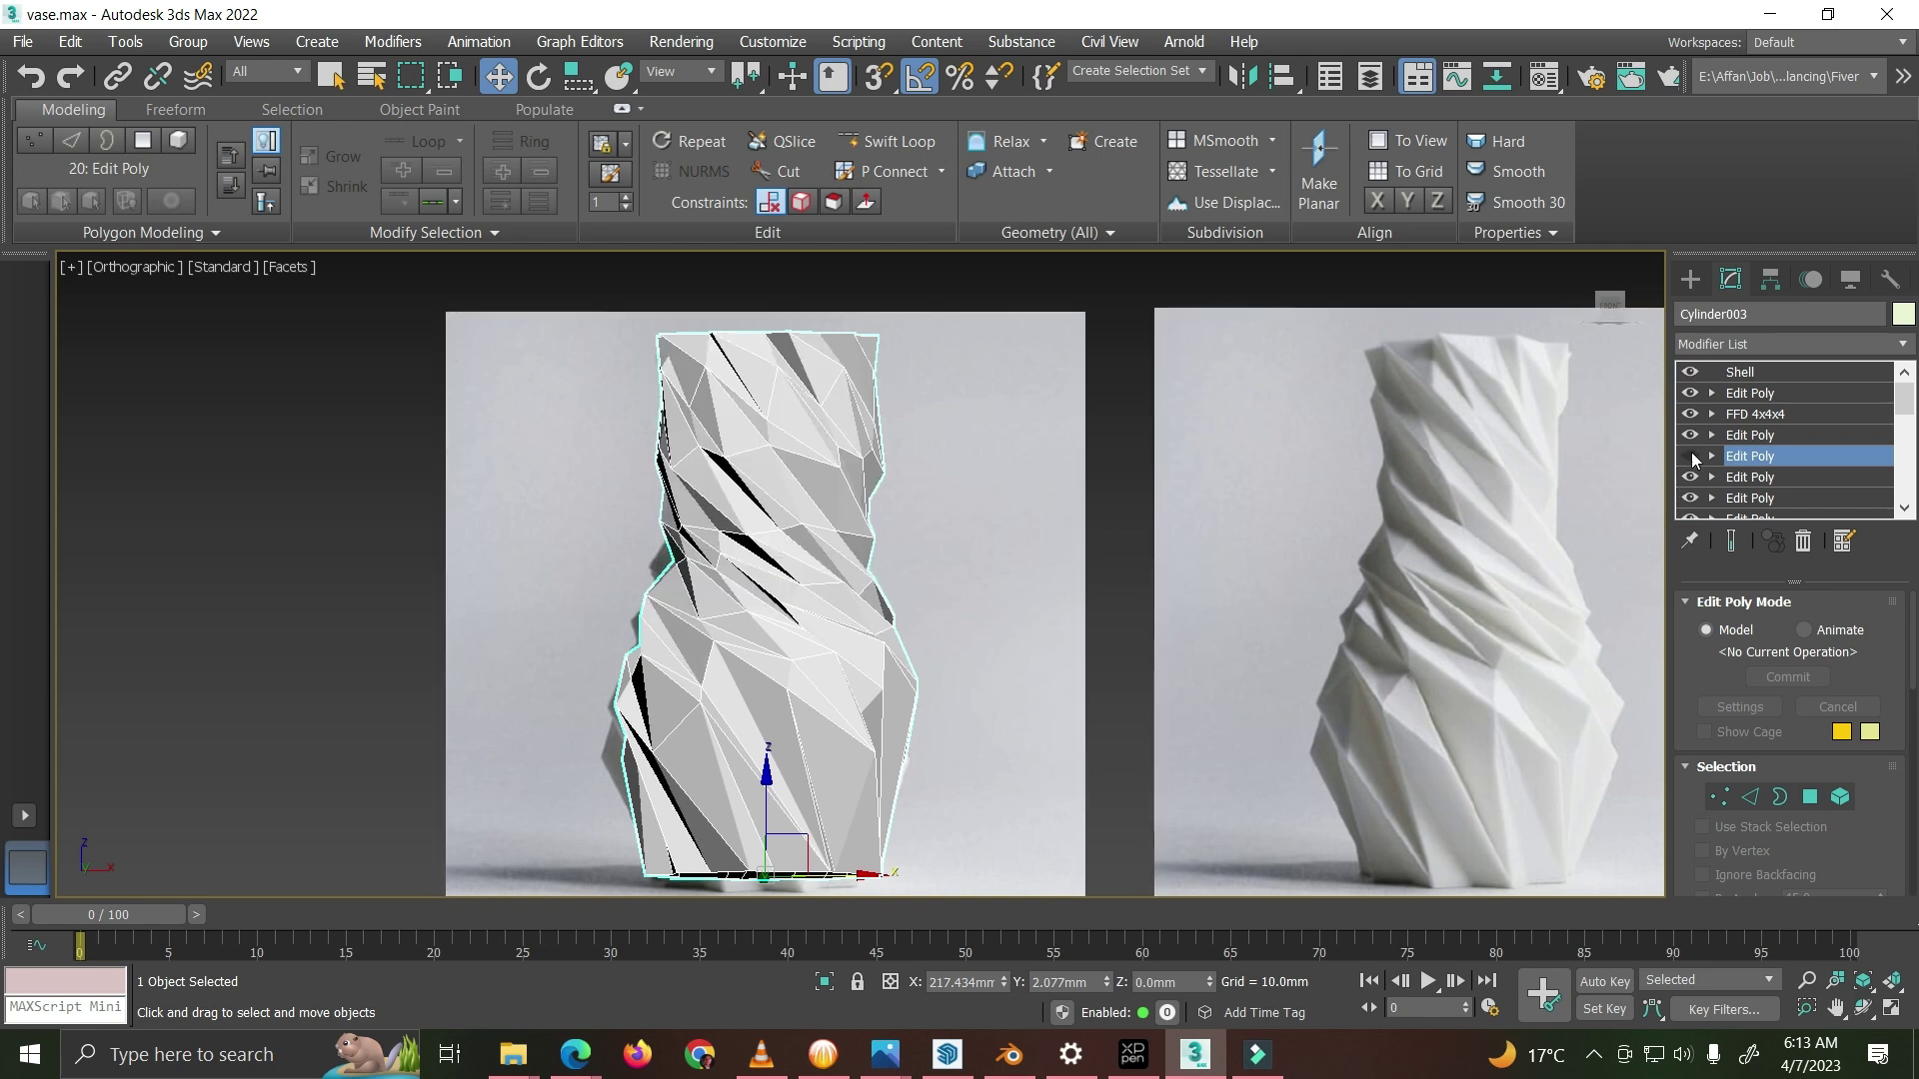
pyautogui.click(1691, 456)
pyautogui.click(1691, 456)
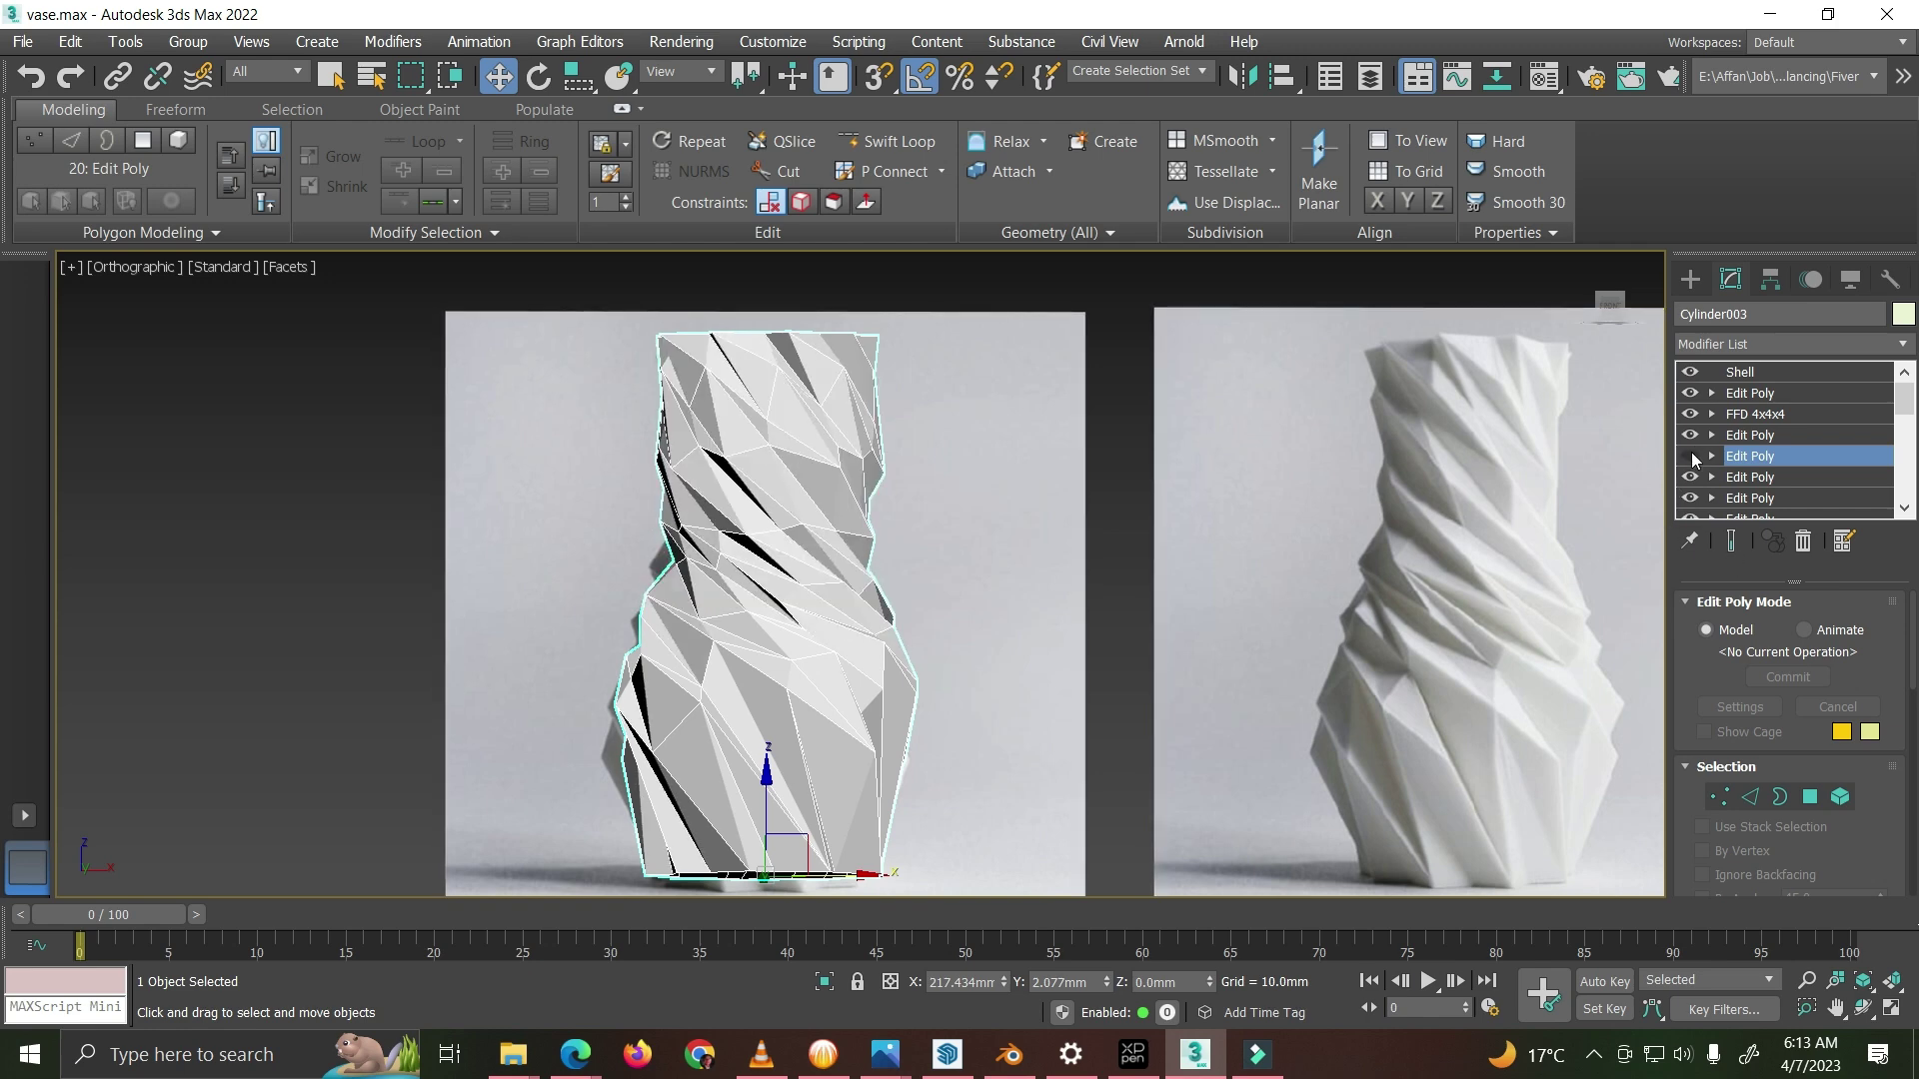
pyautogui.click(1691, 454)
pyautogui.click(1691, 453)
pyautogui.click(1691, 454)
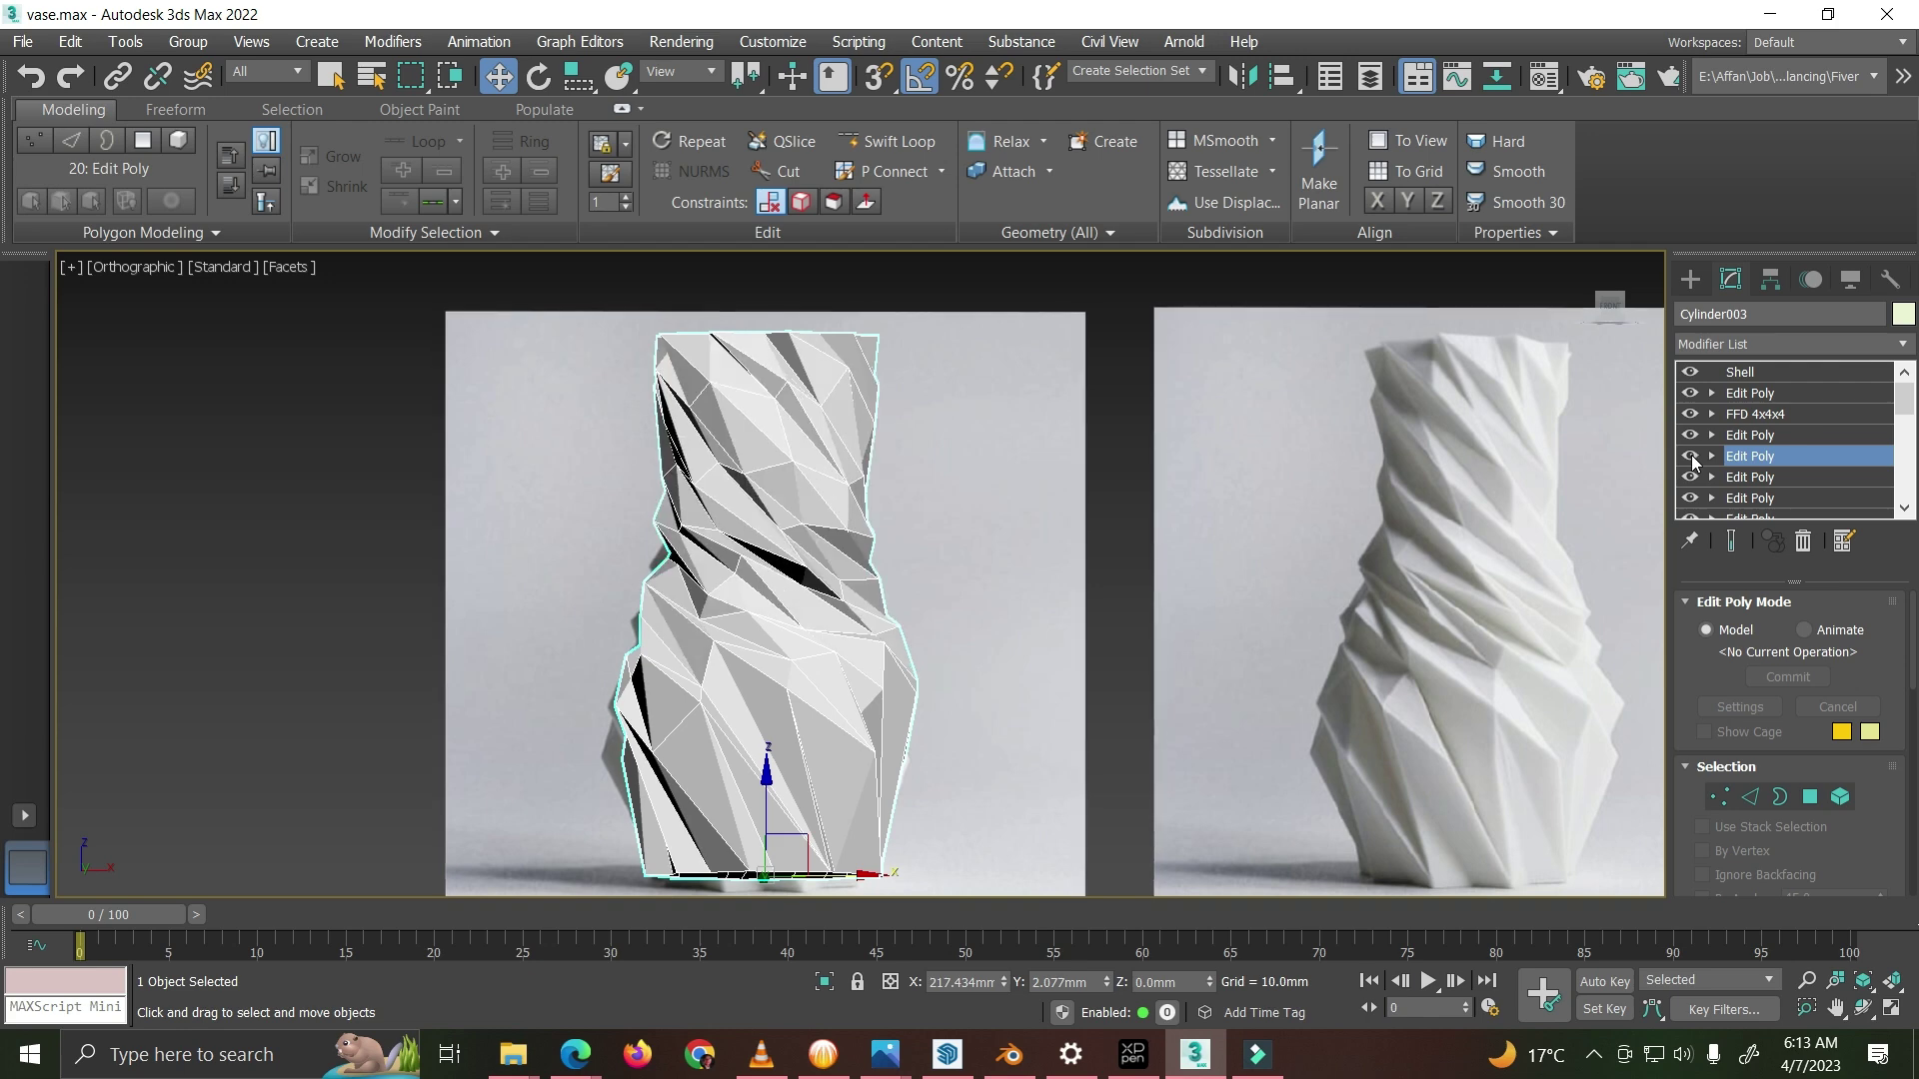
pyautogui.click(1691, 453)
pyautogui.click(1691, 454)
pyautogui.click(1691, 454)
pyautogui.click(1691, 454)
# Step: Examine the vase's waist facets up close and compare them with the reference images, ending in the Front view
pyautogui.scroll(5, 789, 538)
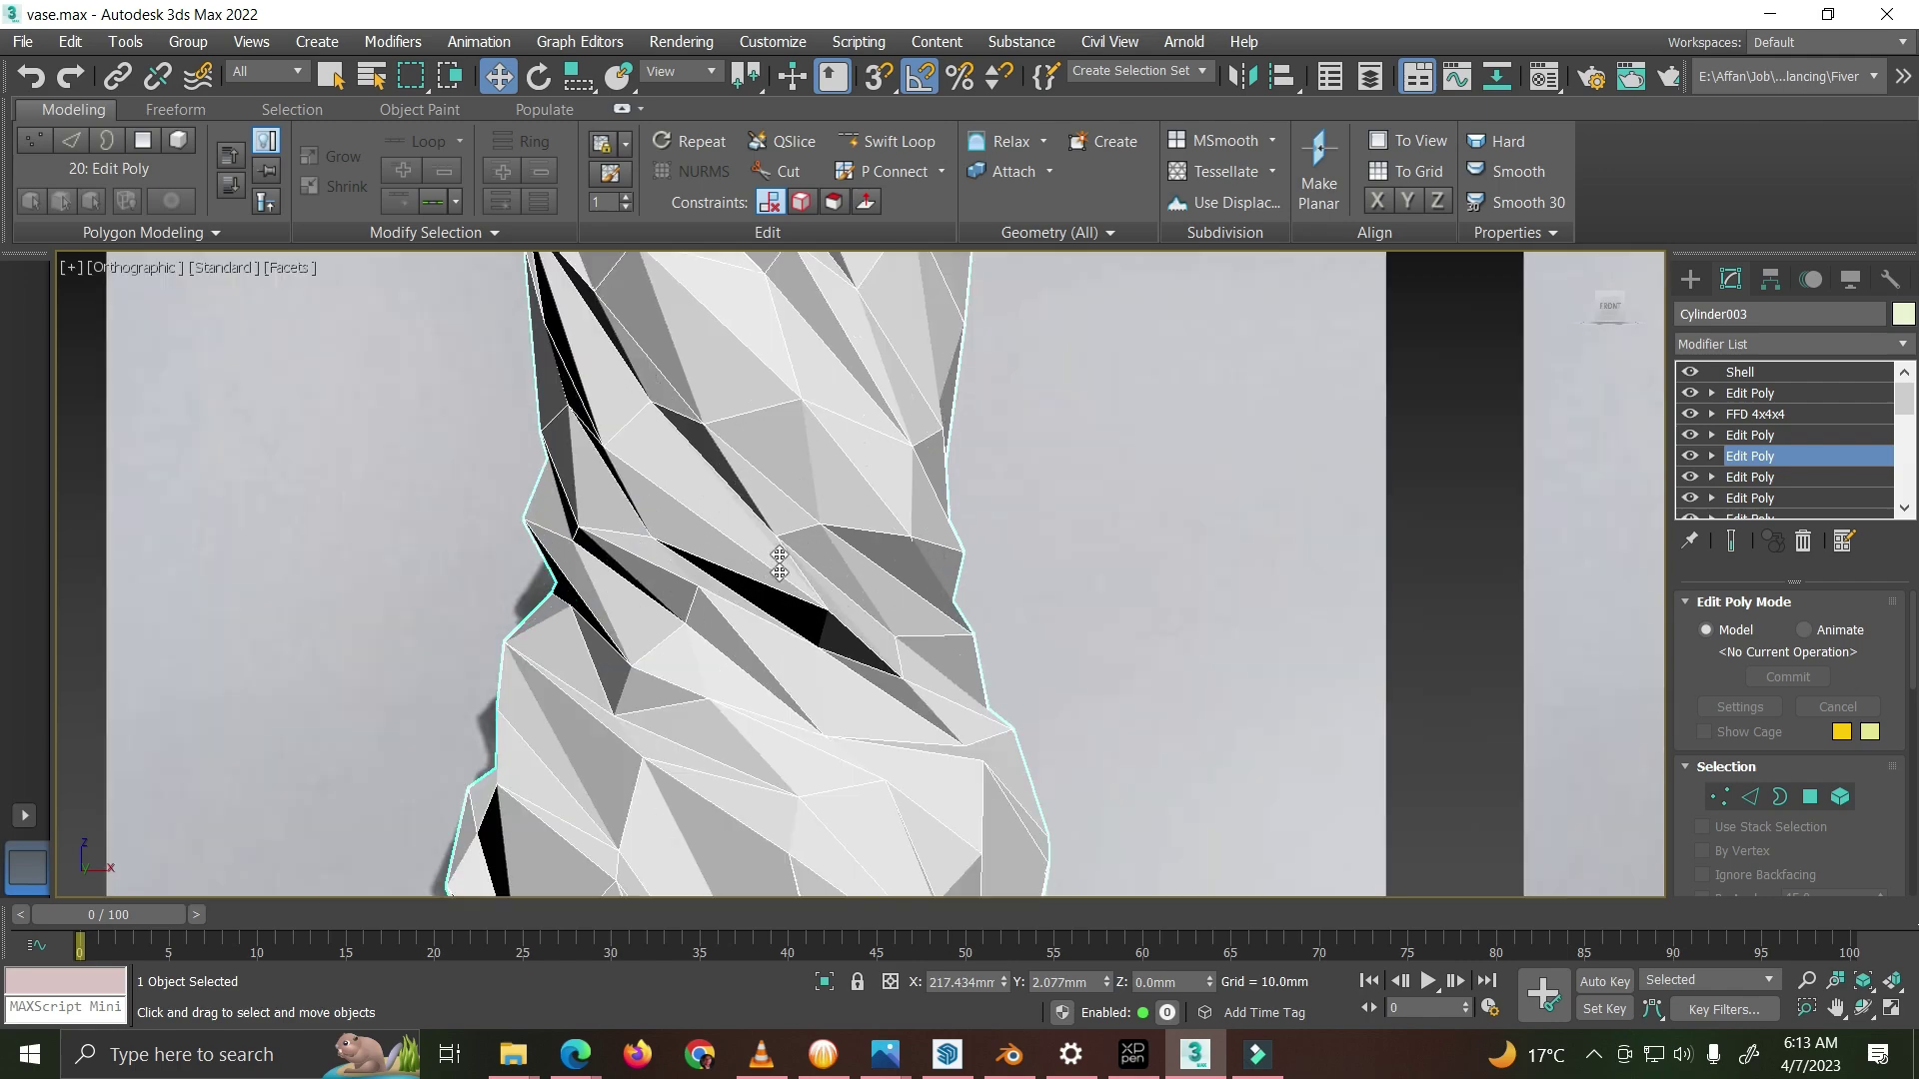
pyautogui.moveTo(819, 658)
pyautogui.keyDown('alt'); pyautogui.mouseDown(button='middle')
pyautogui.moveTo(857, 685)
pyautogui.moveTo(844, 698)
pyautogui.moveTo(826, 646)
pyautogui.moveTo(804, 650)
pyautogui.mouseUp(button='middle'); pyautogui.keyUp('alt')
pyautogui.scroll(2, 780, 638)
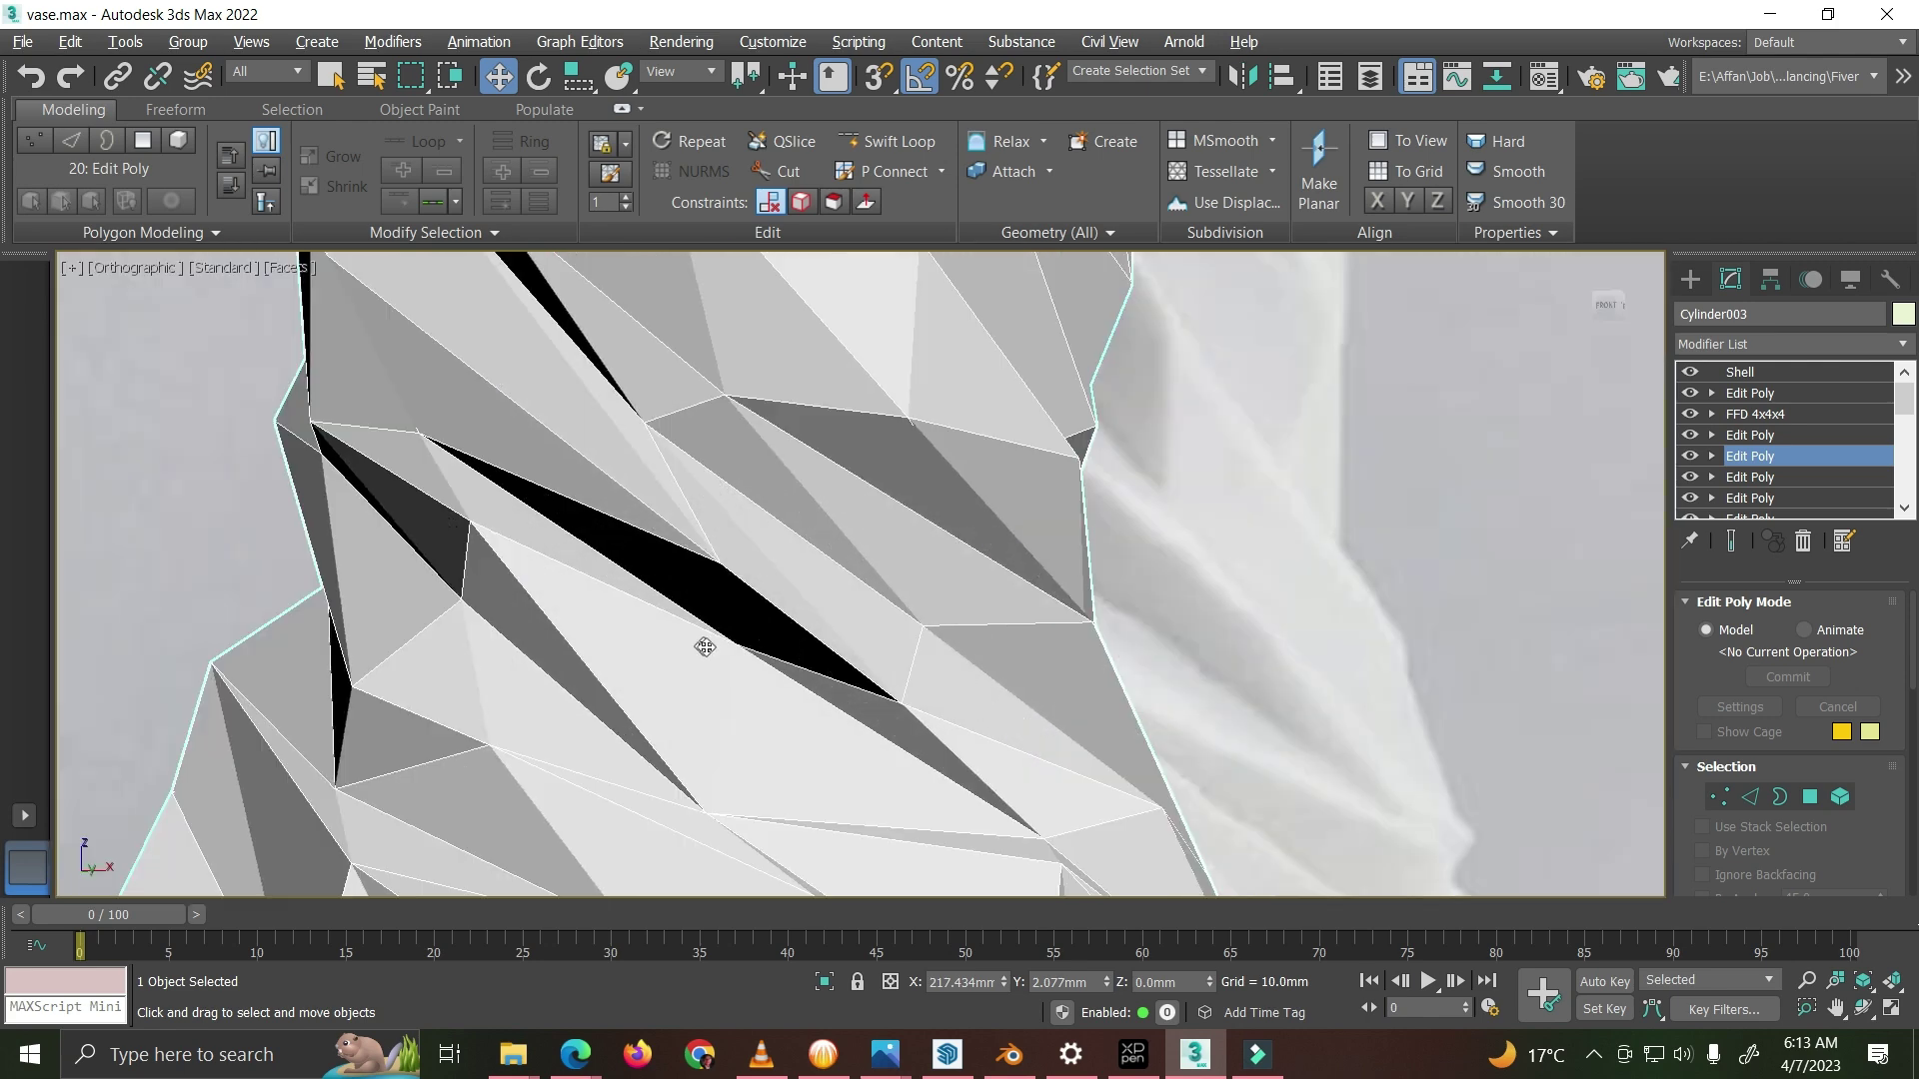
pyautogui.scroll(-4, 699, 643)
pyautogui.moveTo(1506, 755); pyautogui.dragTo(1285, 700, button='middle')
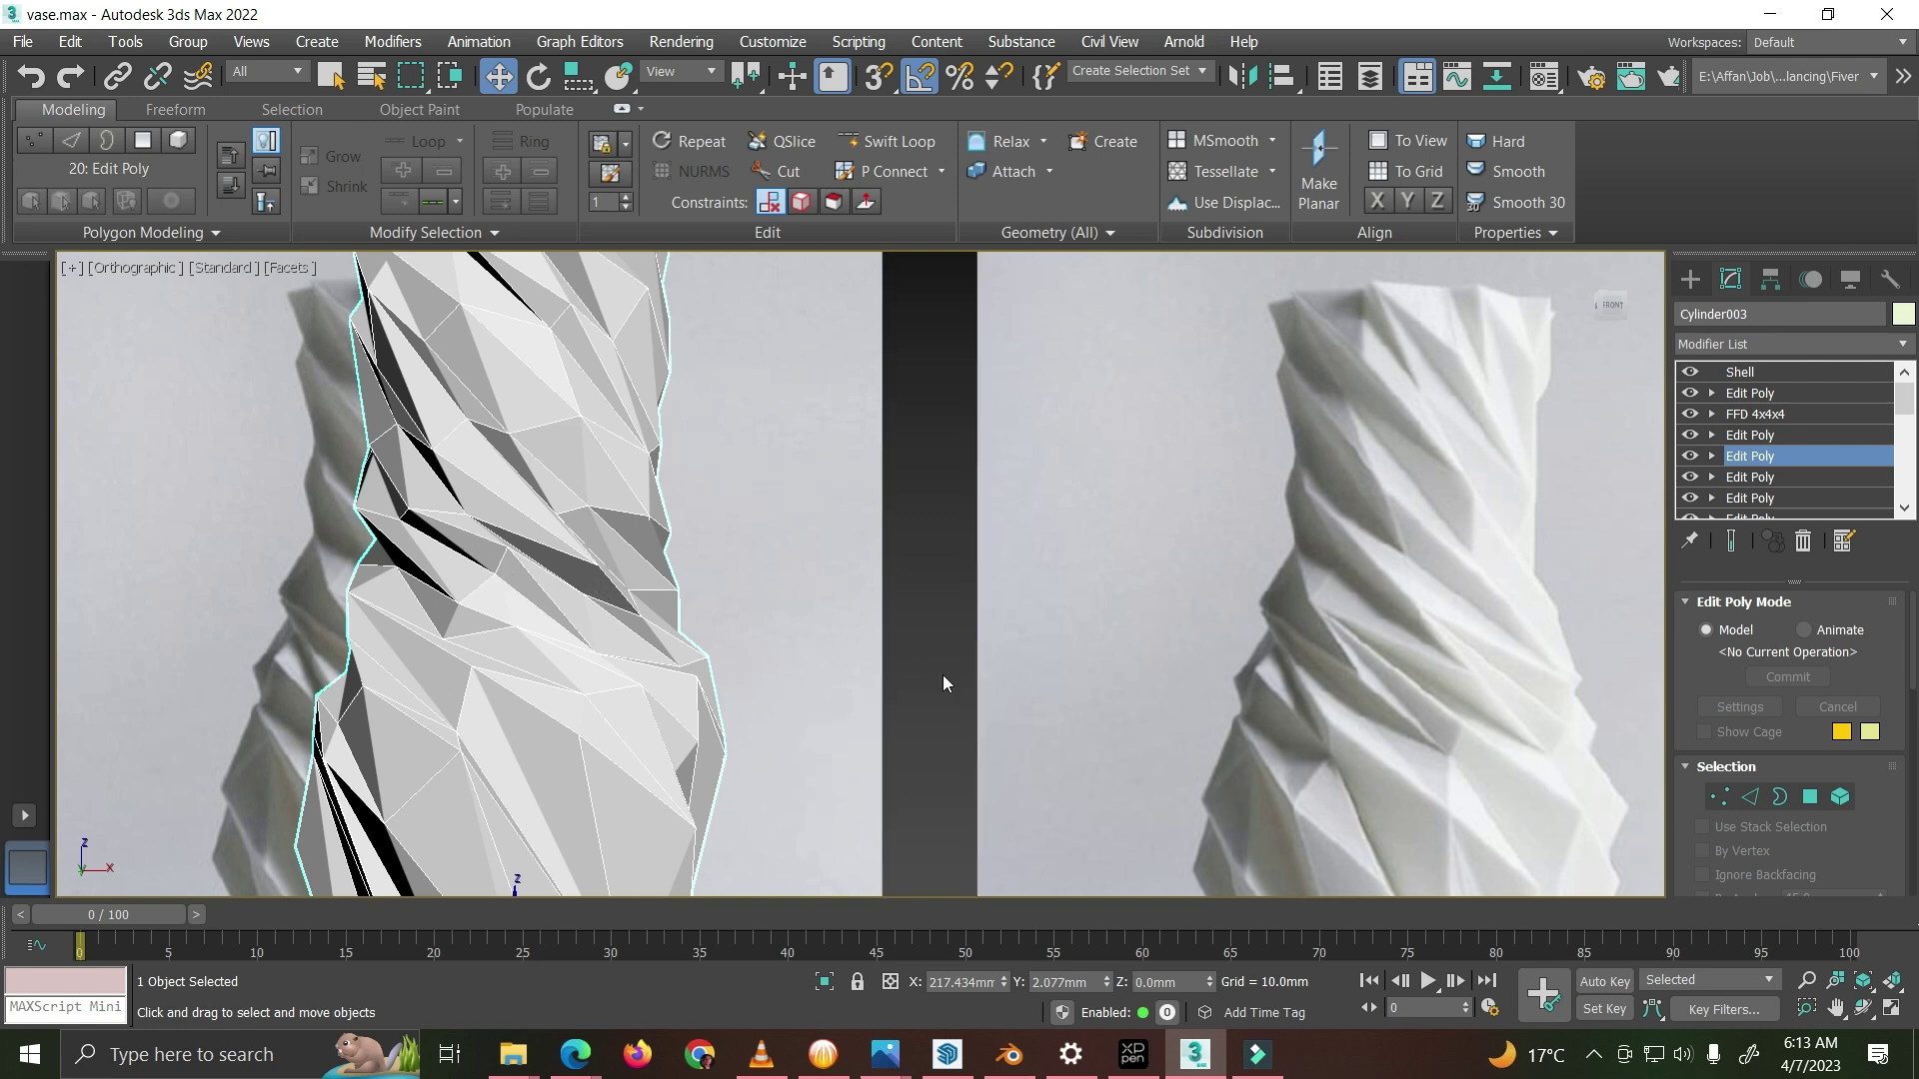
pyautogui.scroll(-5, 620, 559)
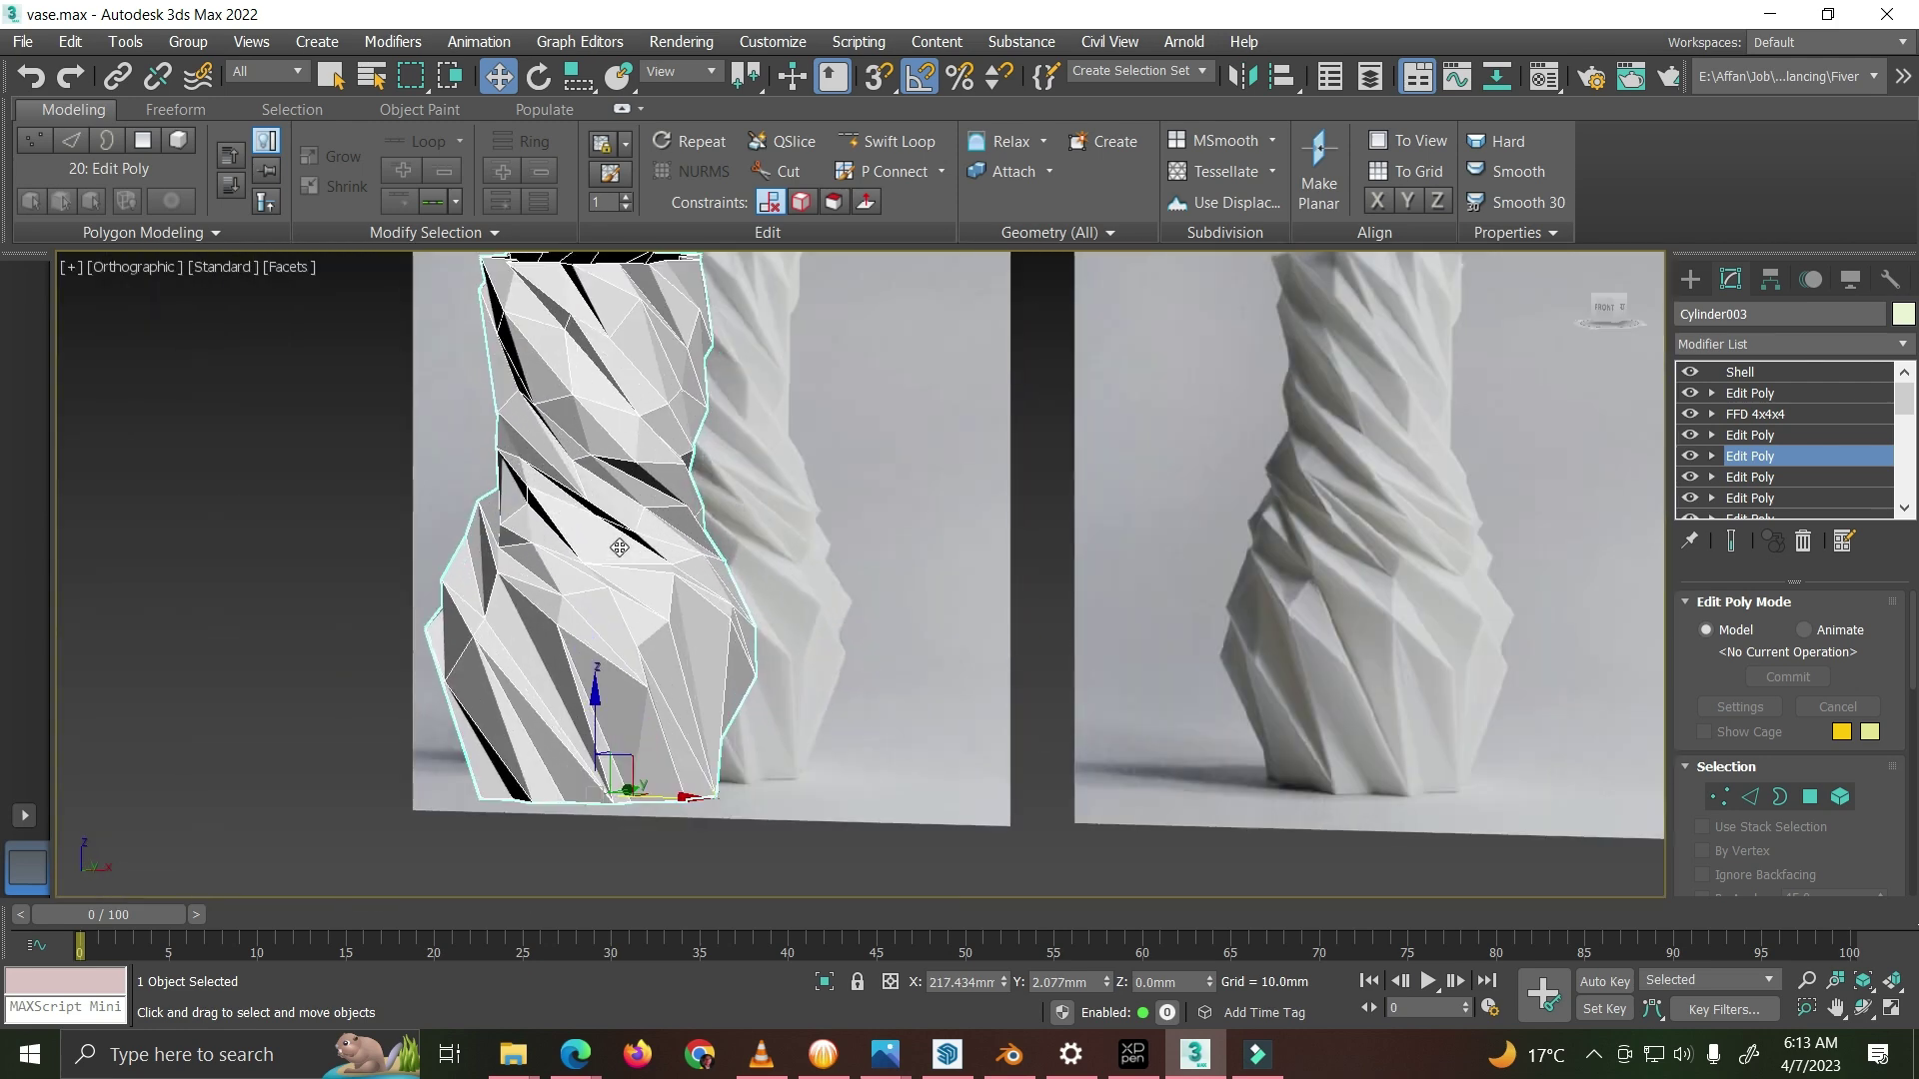
pyautogui.press('f')
pyautogui.moveTo(1446, 490); pyautogui.dragTo(763, 725, button='middle')
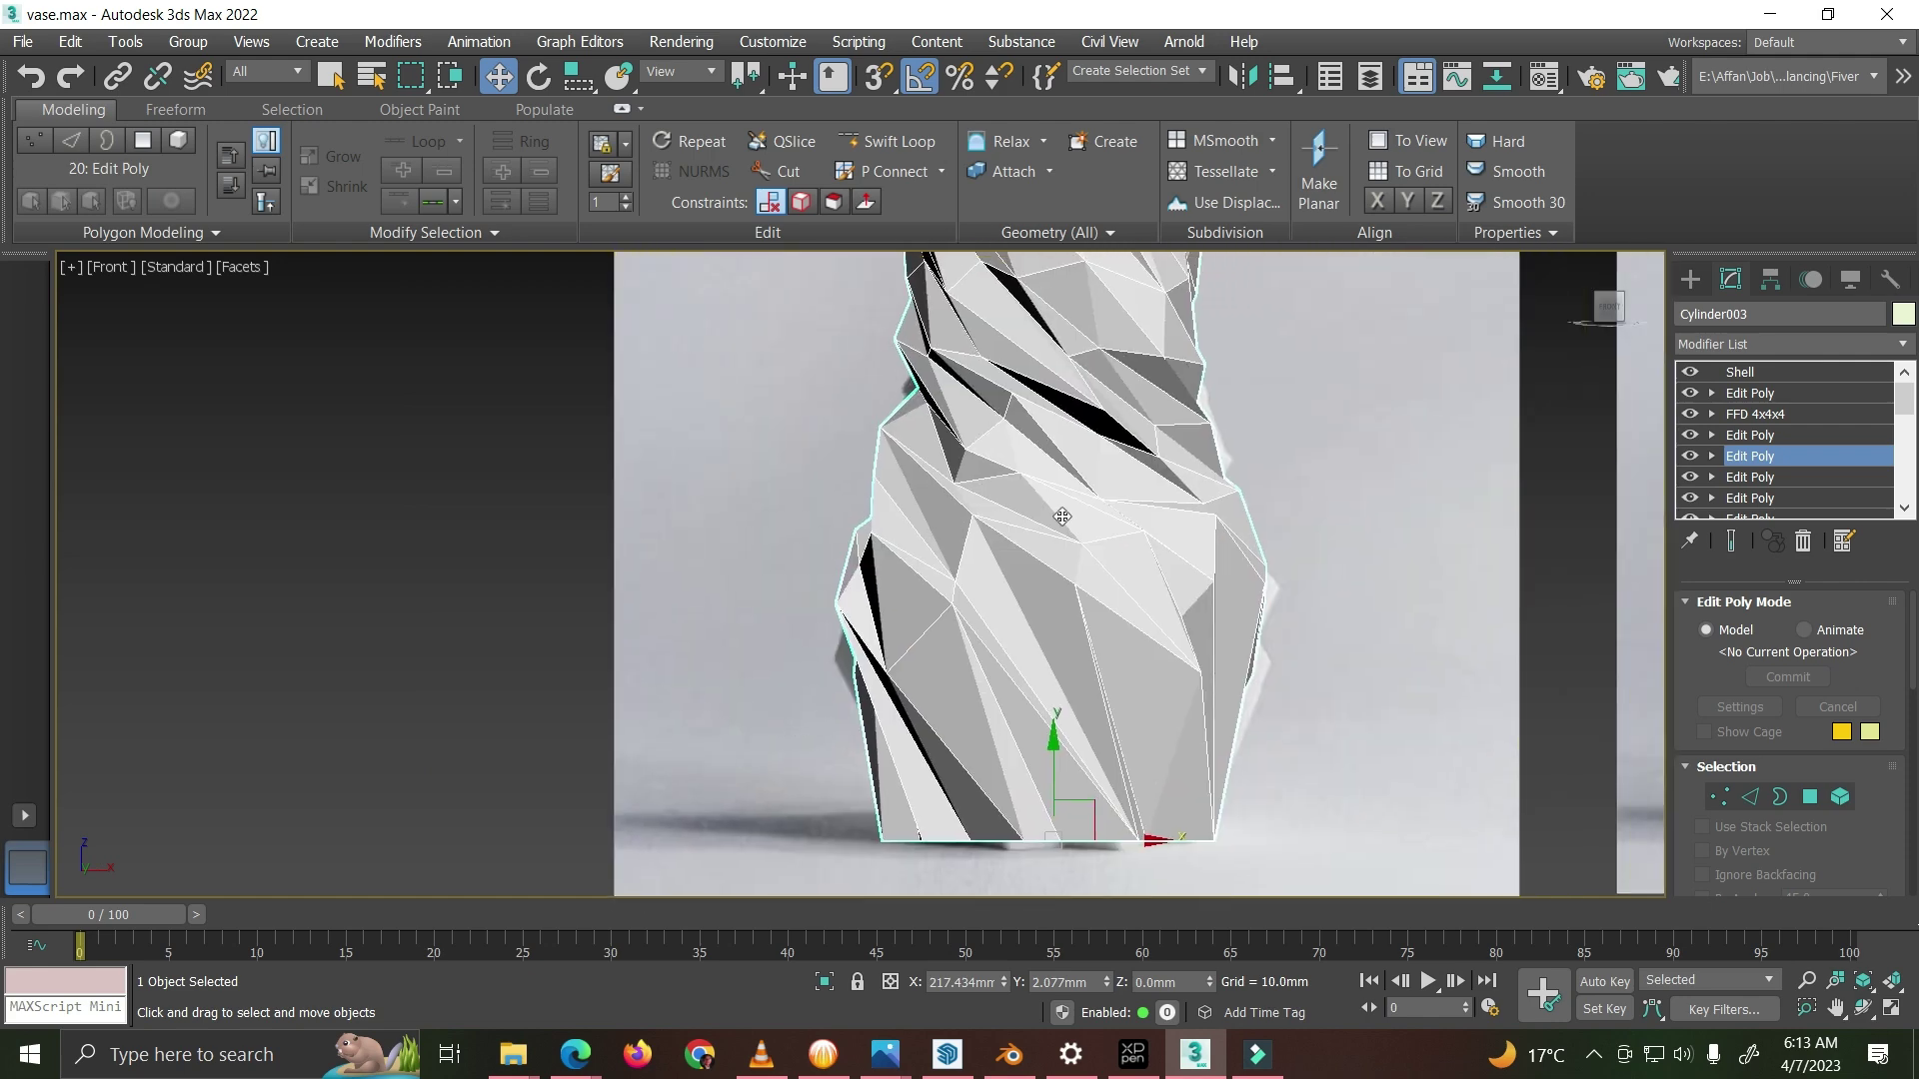
pyautogui.moveTo(1061, 516); pyautogui.dragTo(1911, 472, button='middle')
pyautogui.scroll(-2, 980, 594)
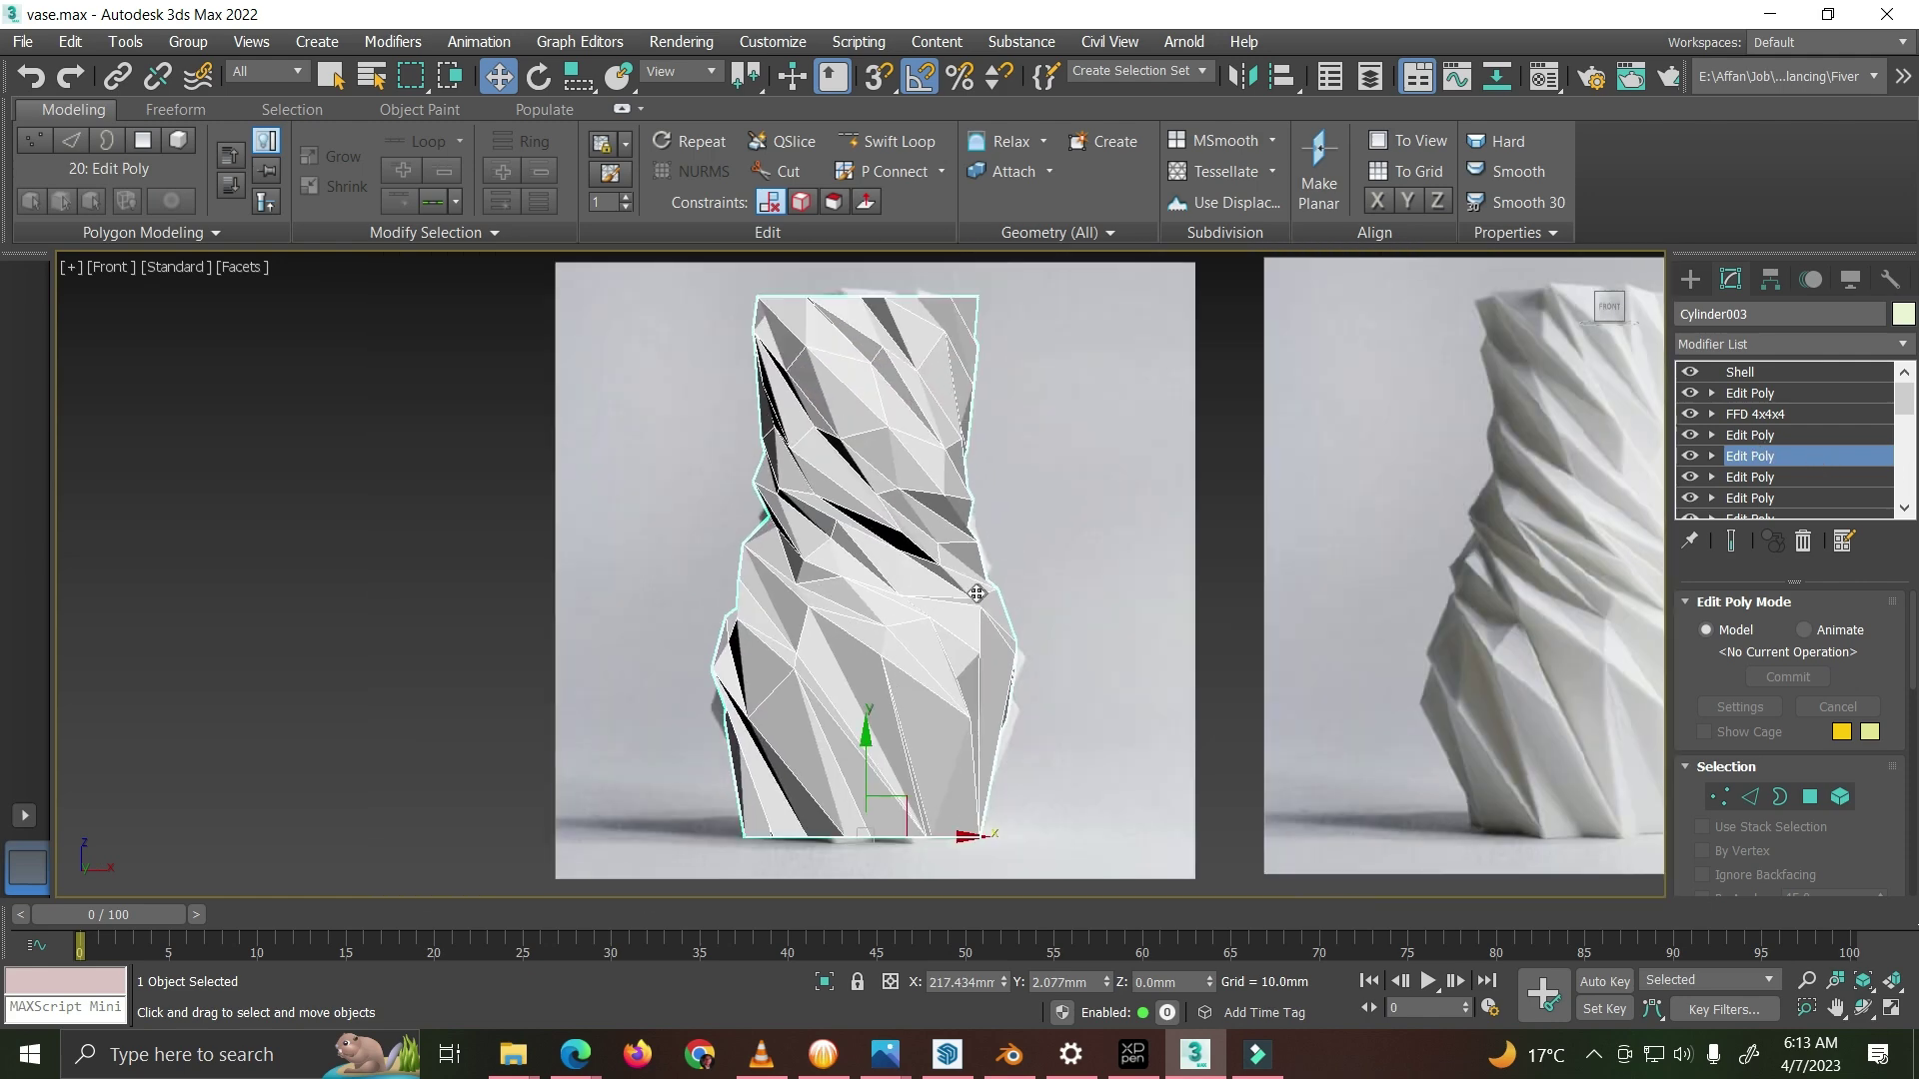
pyautogui.moveTo(877, 585); pyautogui.dragTo(770, 598, button='middle')
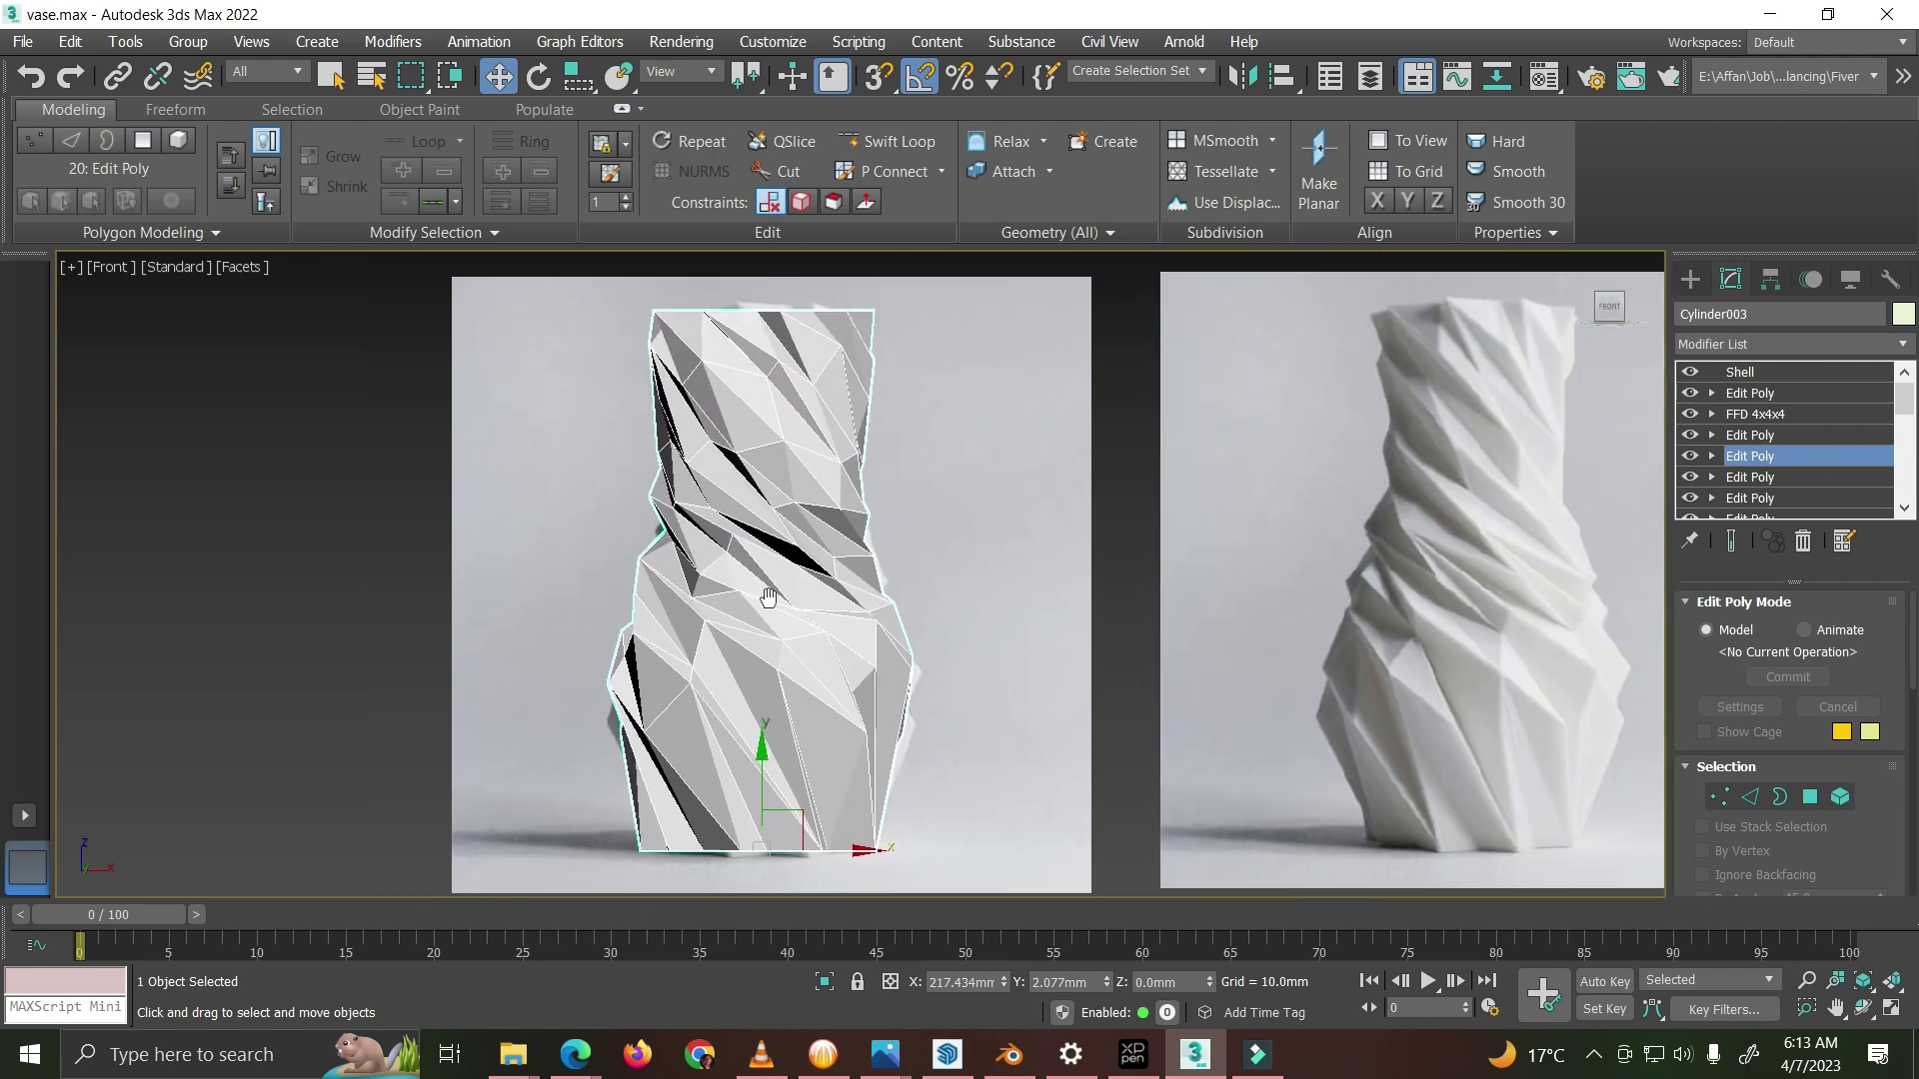
# Step: Activate the twenty-first Edit Poly and compare the vase with the modifier off and on
pyautogui.click(1765, 437)
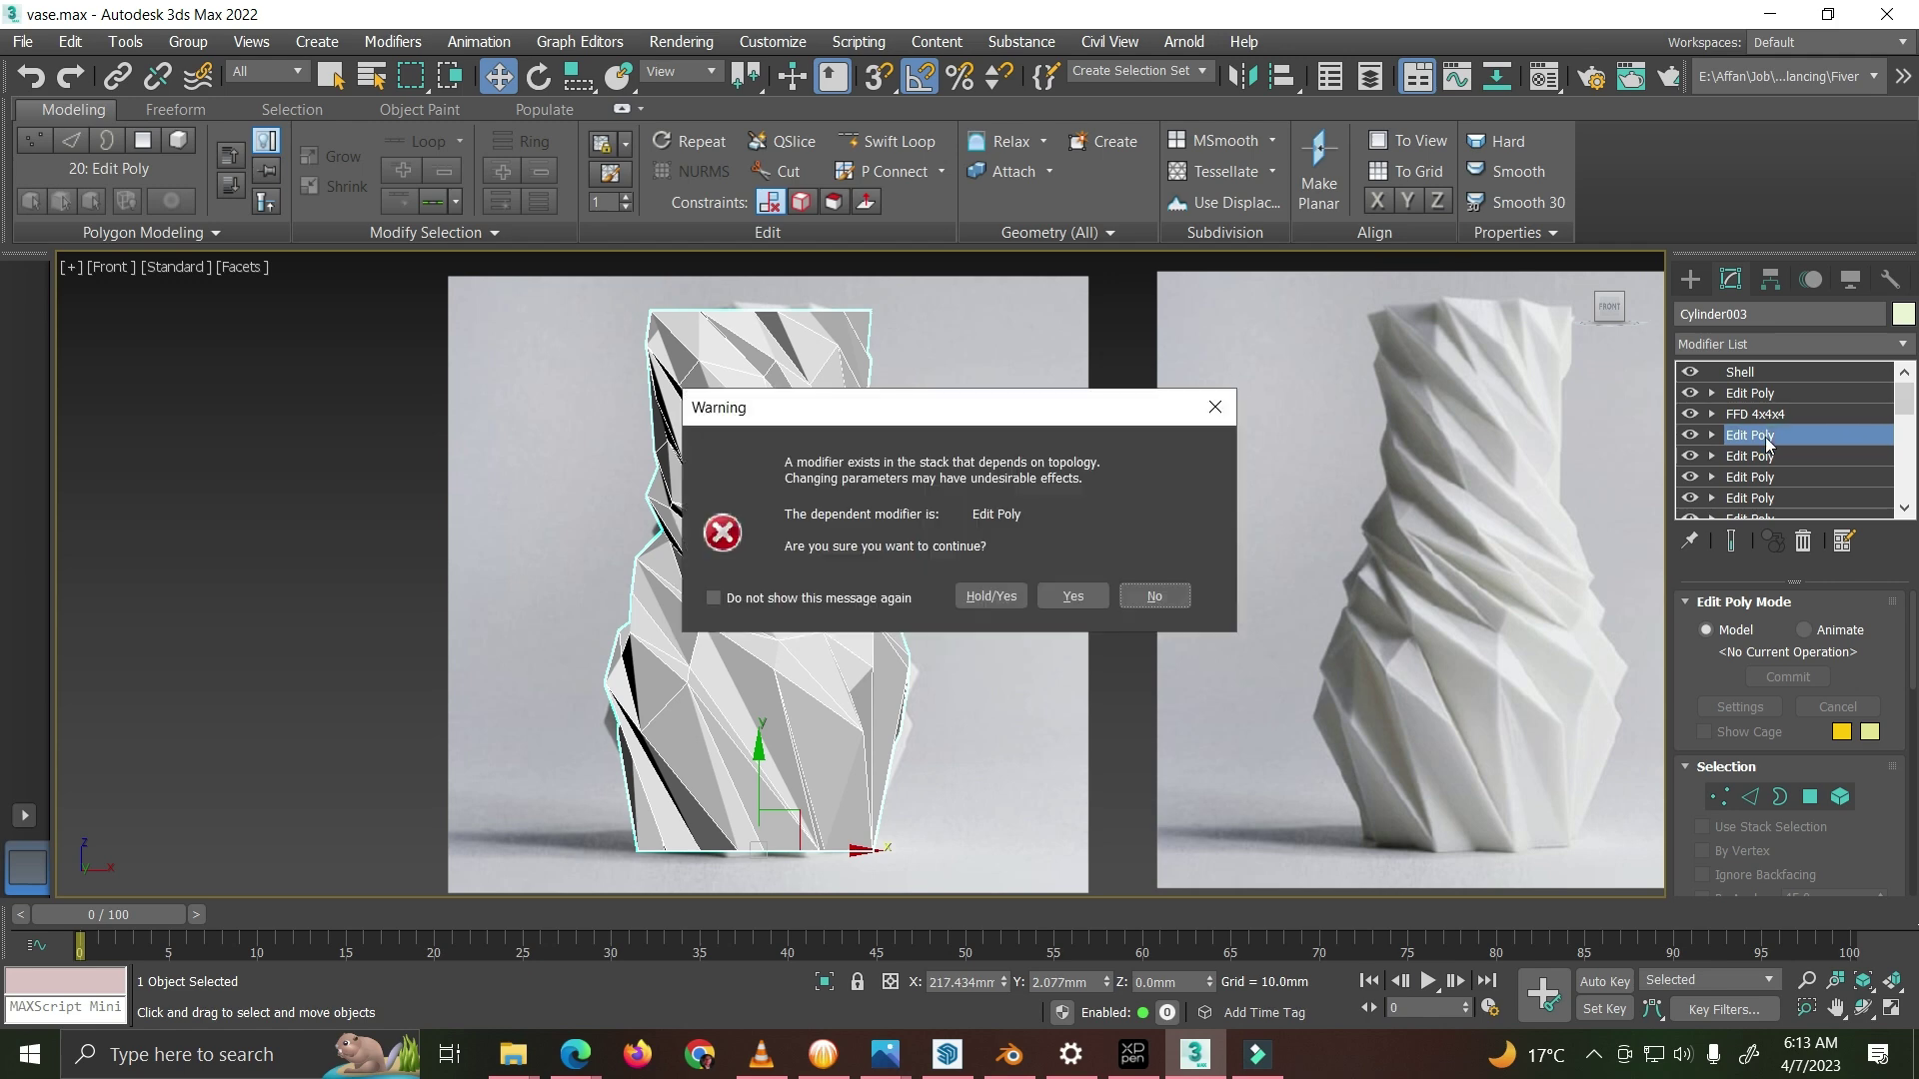
pyautogui.click(1056, 602)
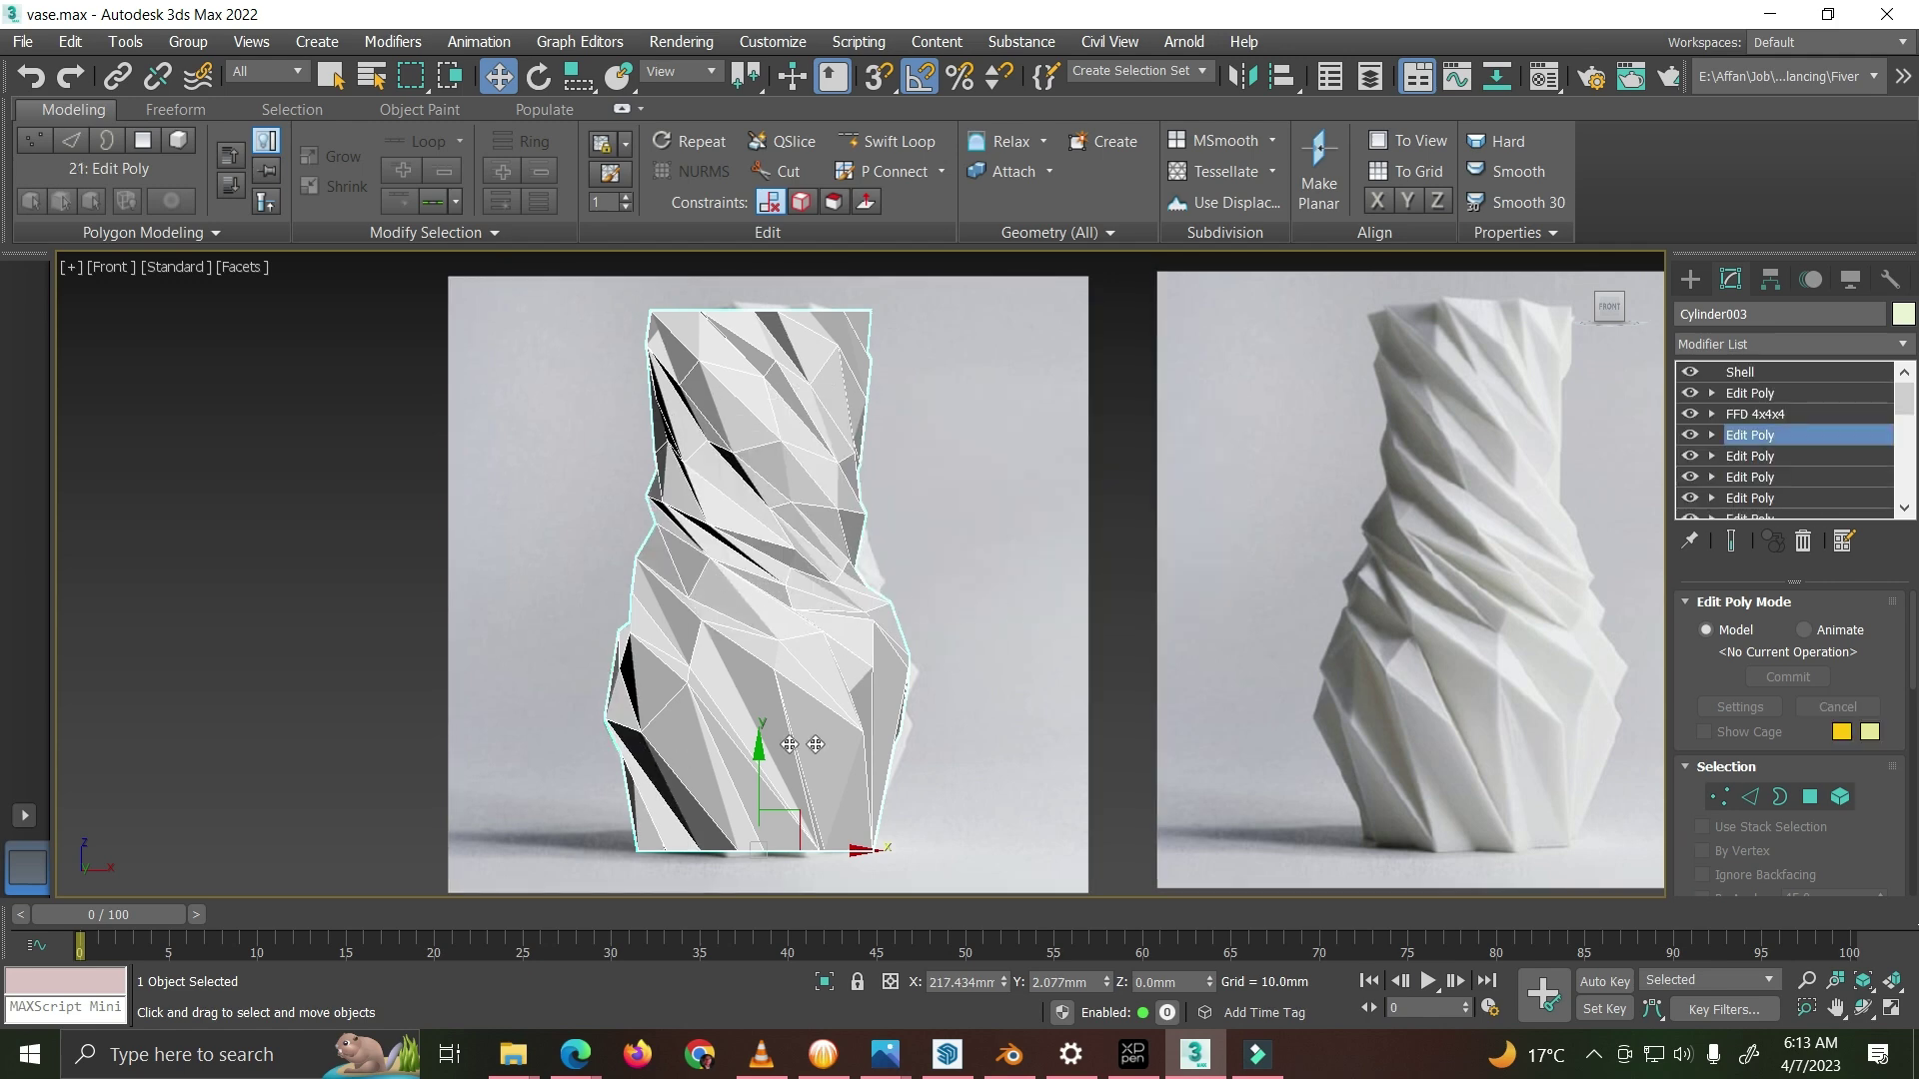
pyautogui.click(1686, 440)
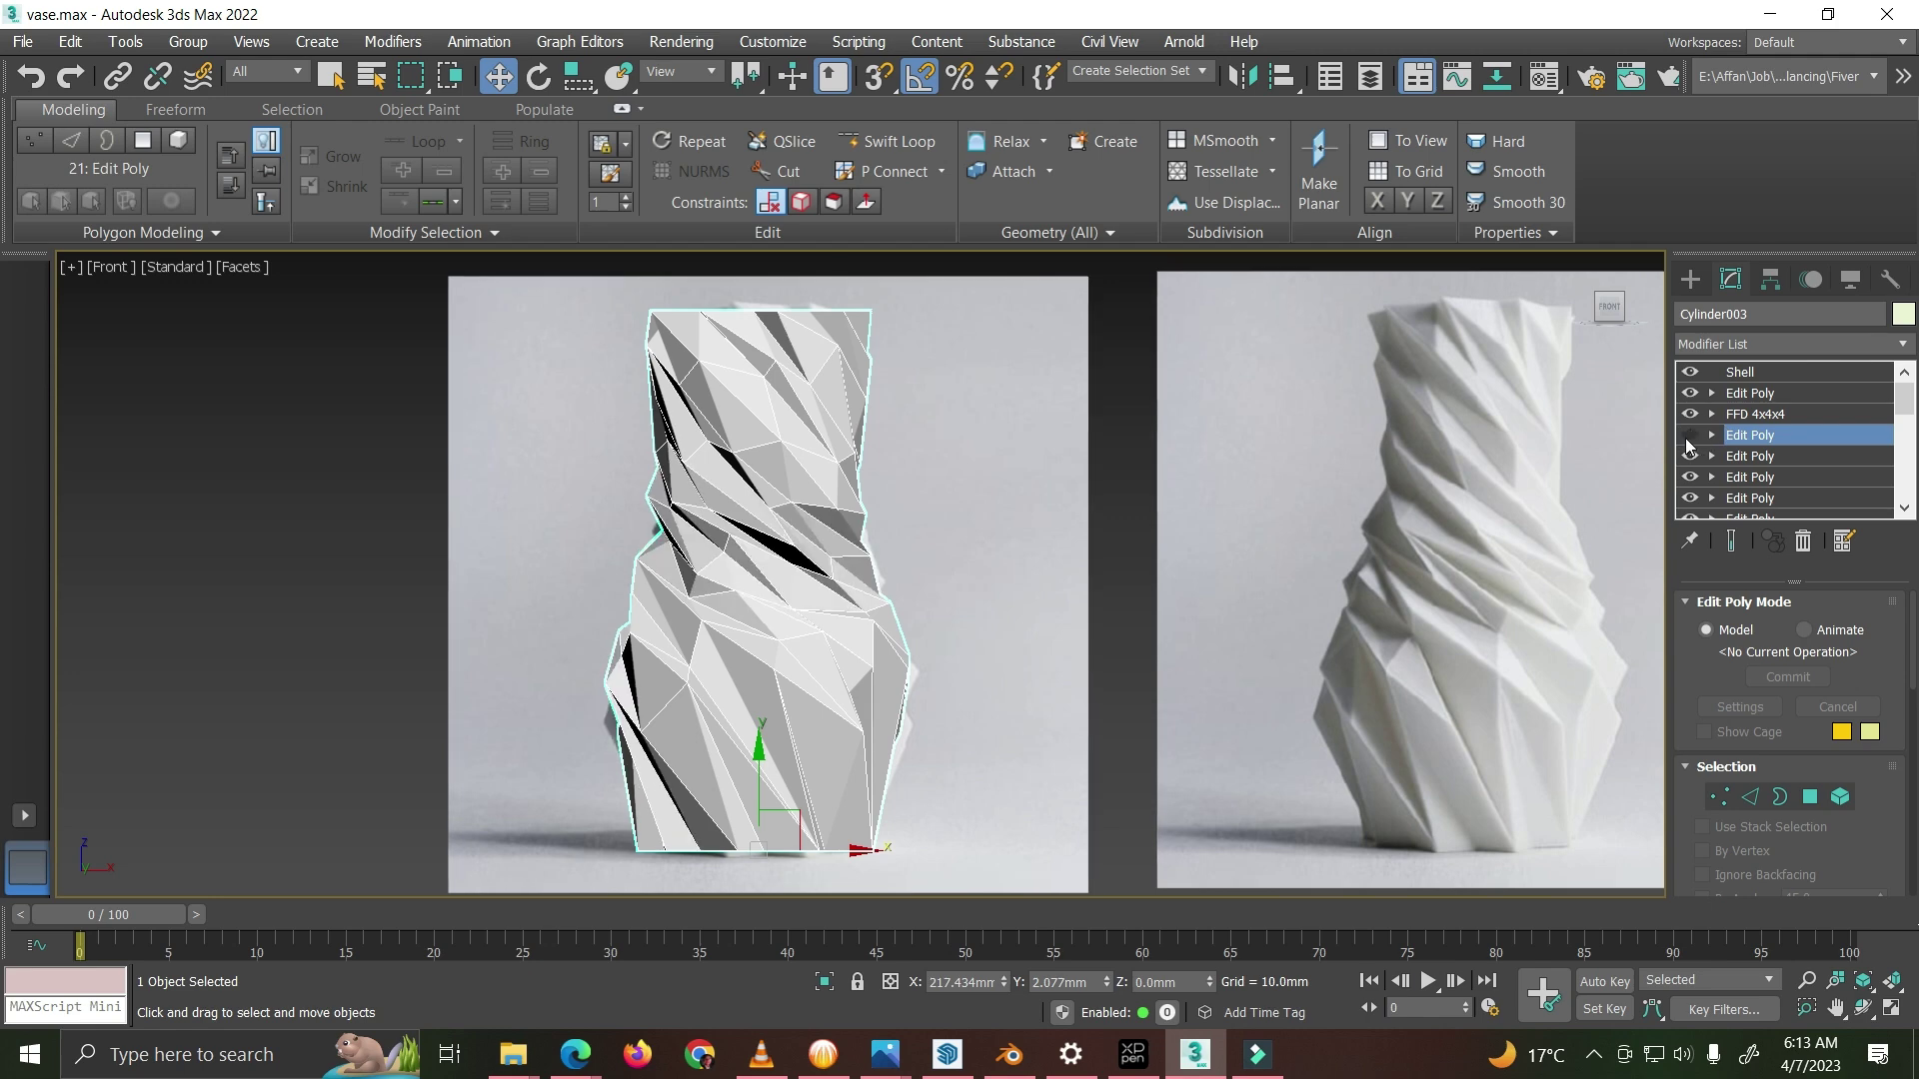
pyautogui.click(1686, 440)
pyautogui.click(1685, 439)
pyautogui.click(1686, 440)
pyautogui.click(1685, 440)
pyautogui.click(1685, 440)
pyautogui.click(1686, 440)
pyautogui.click(1686, 440)
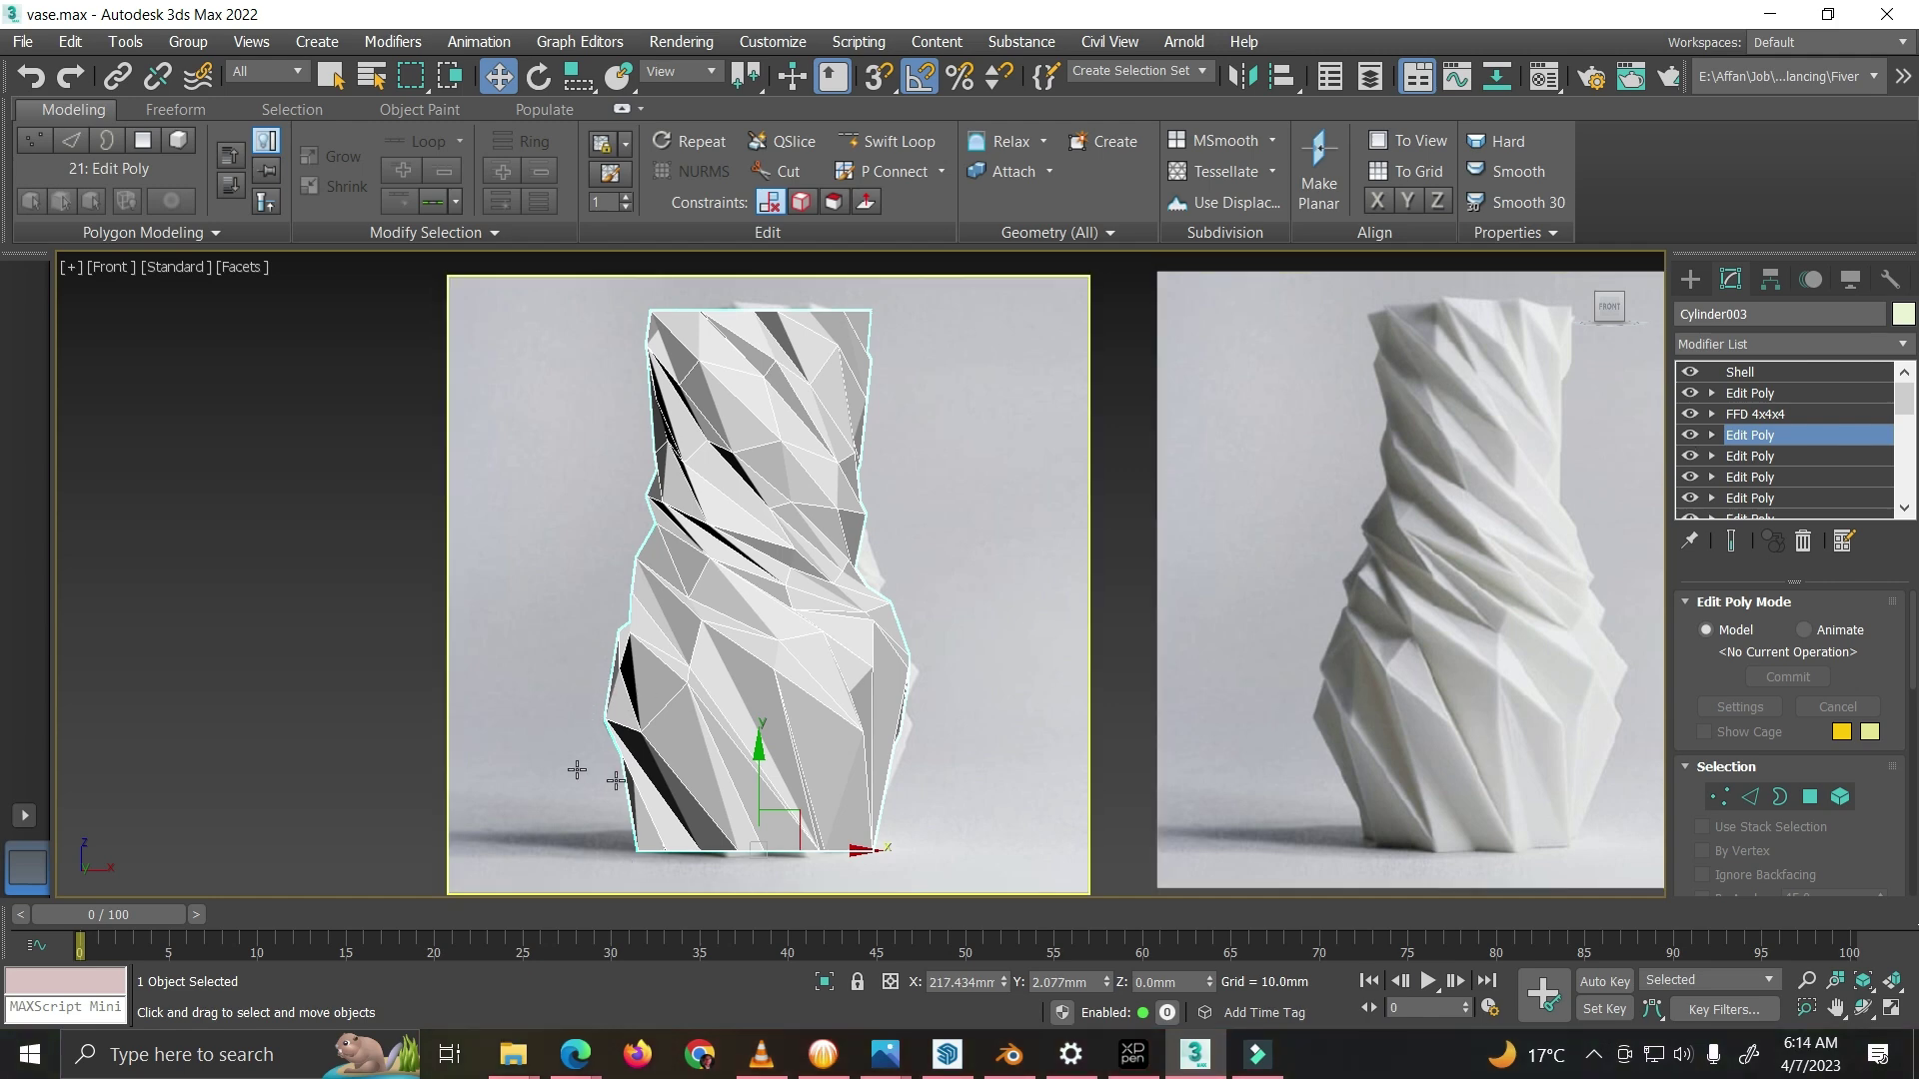
# Step: Toggle the twenty-first Edit Poly twice more to compare the vase with the reference image, leaving it enabled
pyautogui.click(1690, 438)
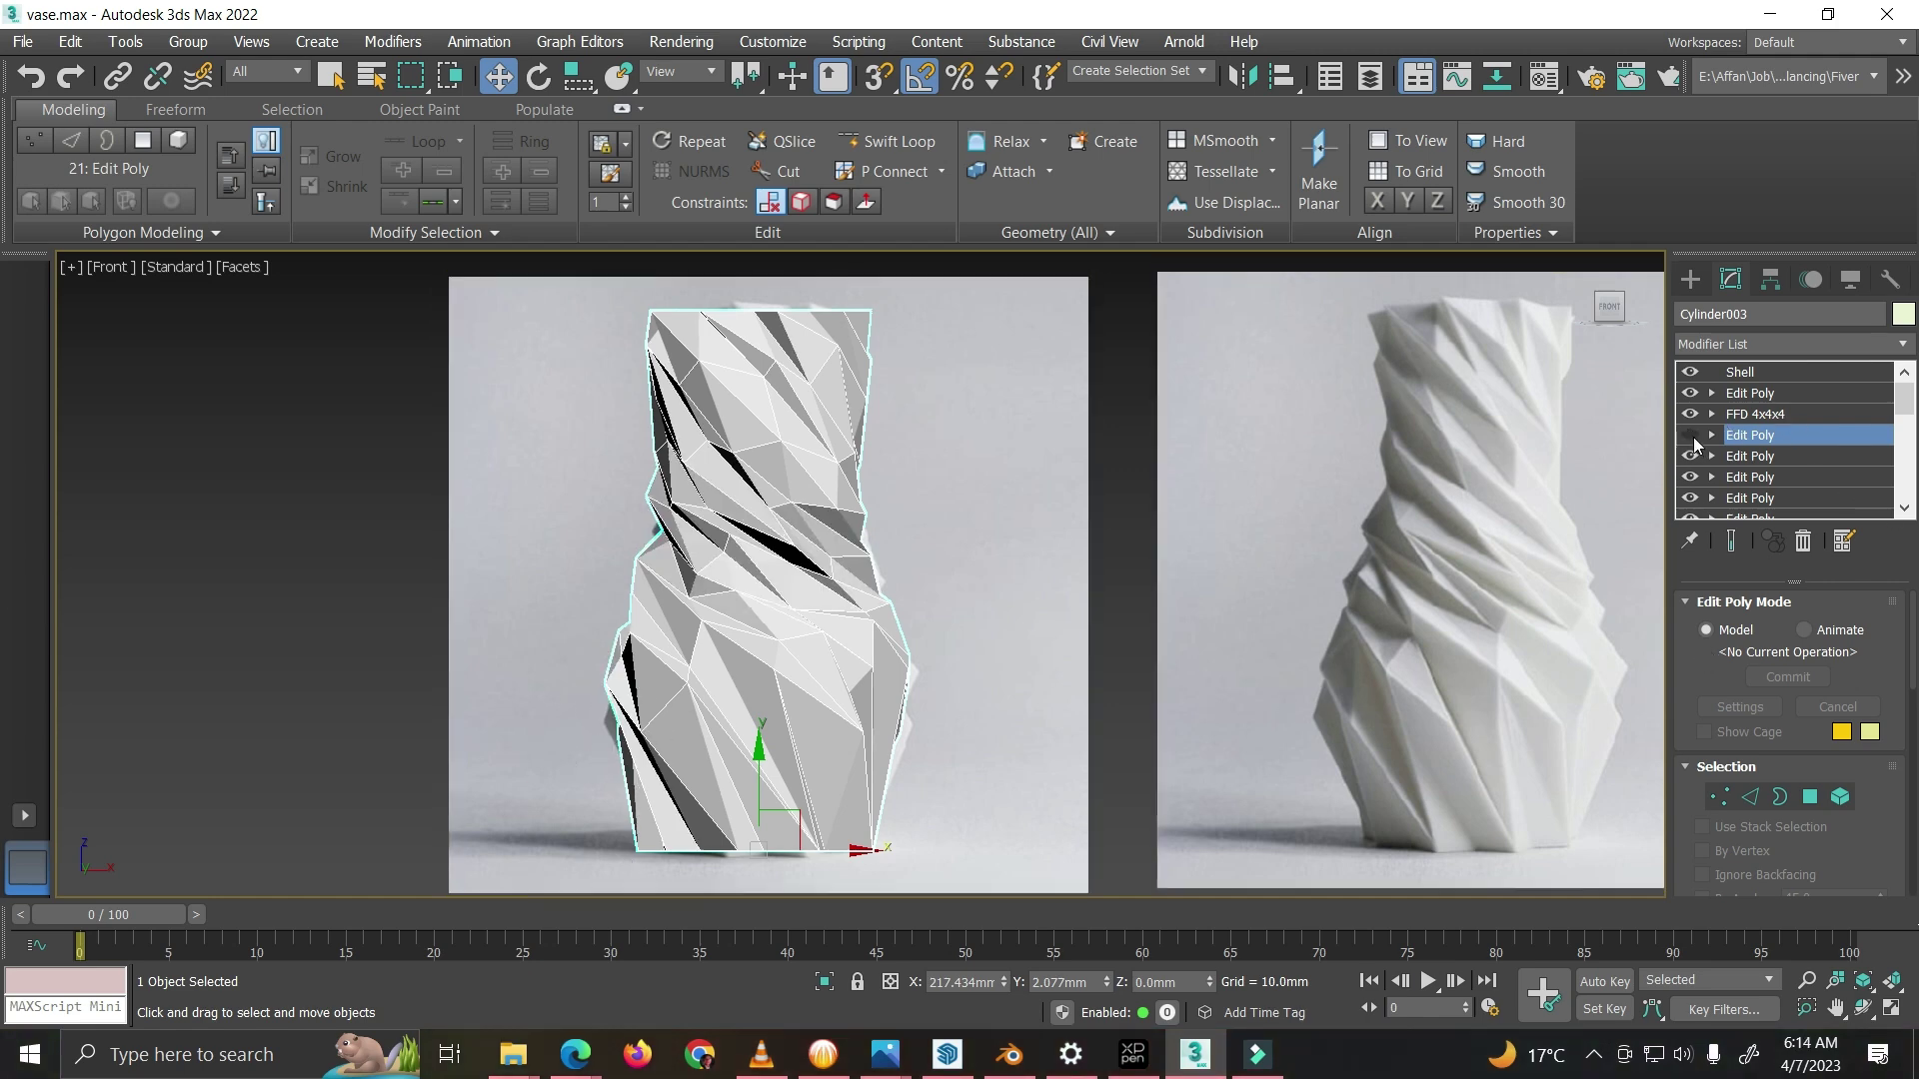
pyautogui.click(1691, 438)
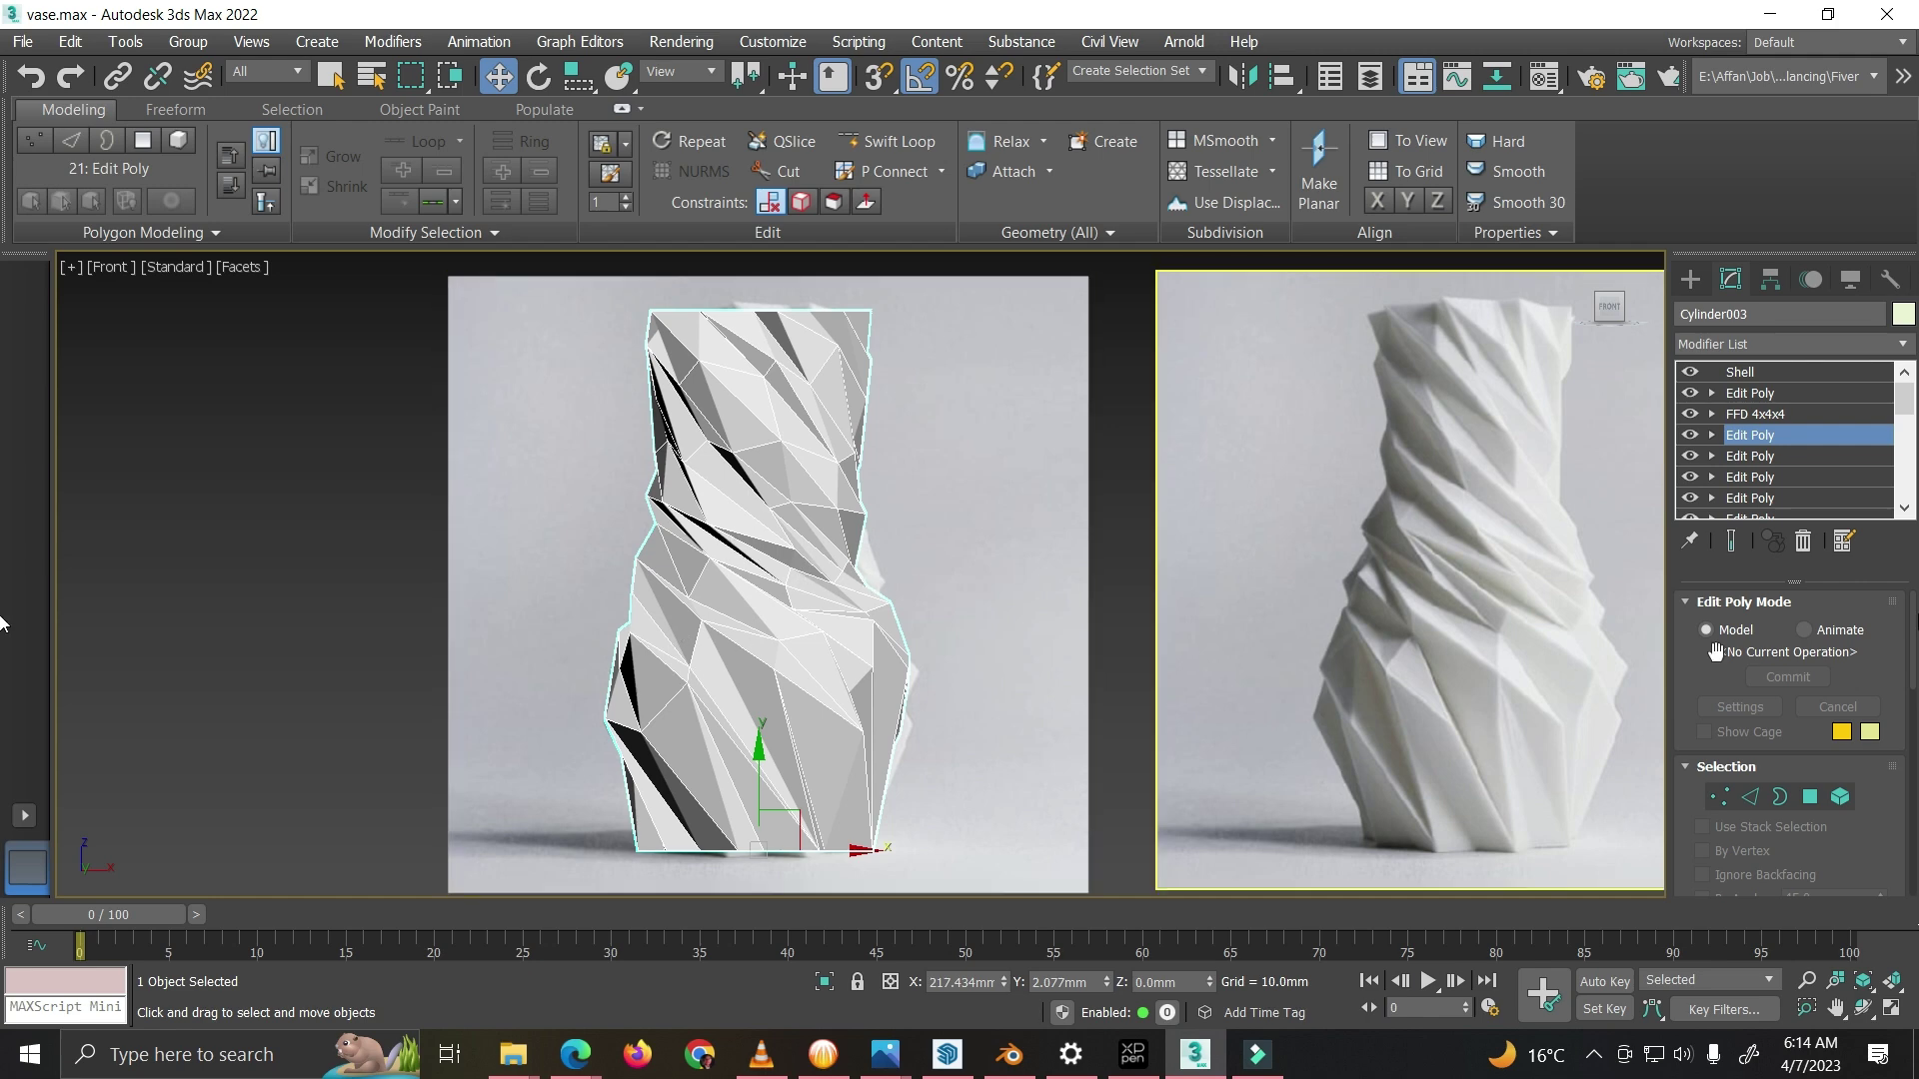
pyautogui.click(1697, 438)
pyautogui.click(1697, 437)
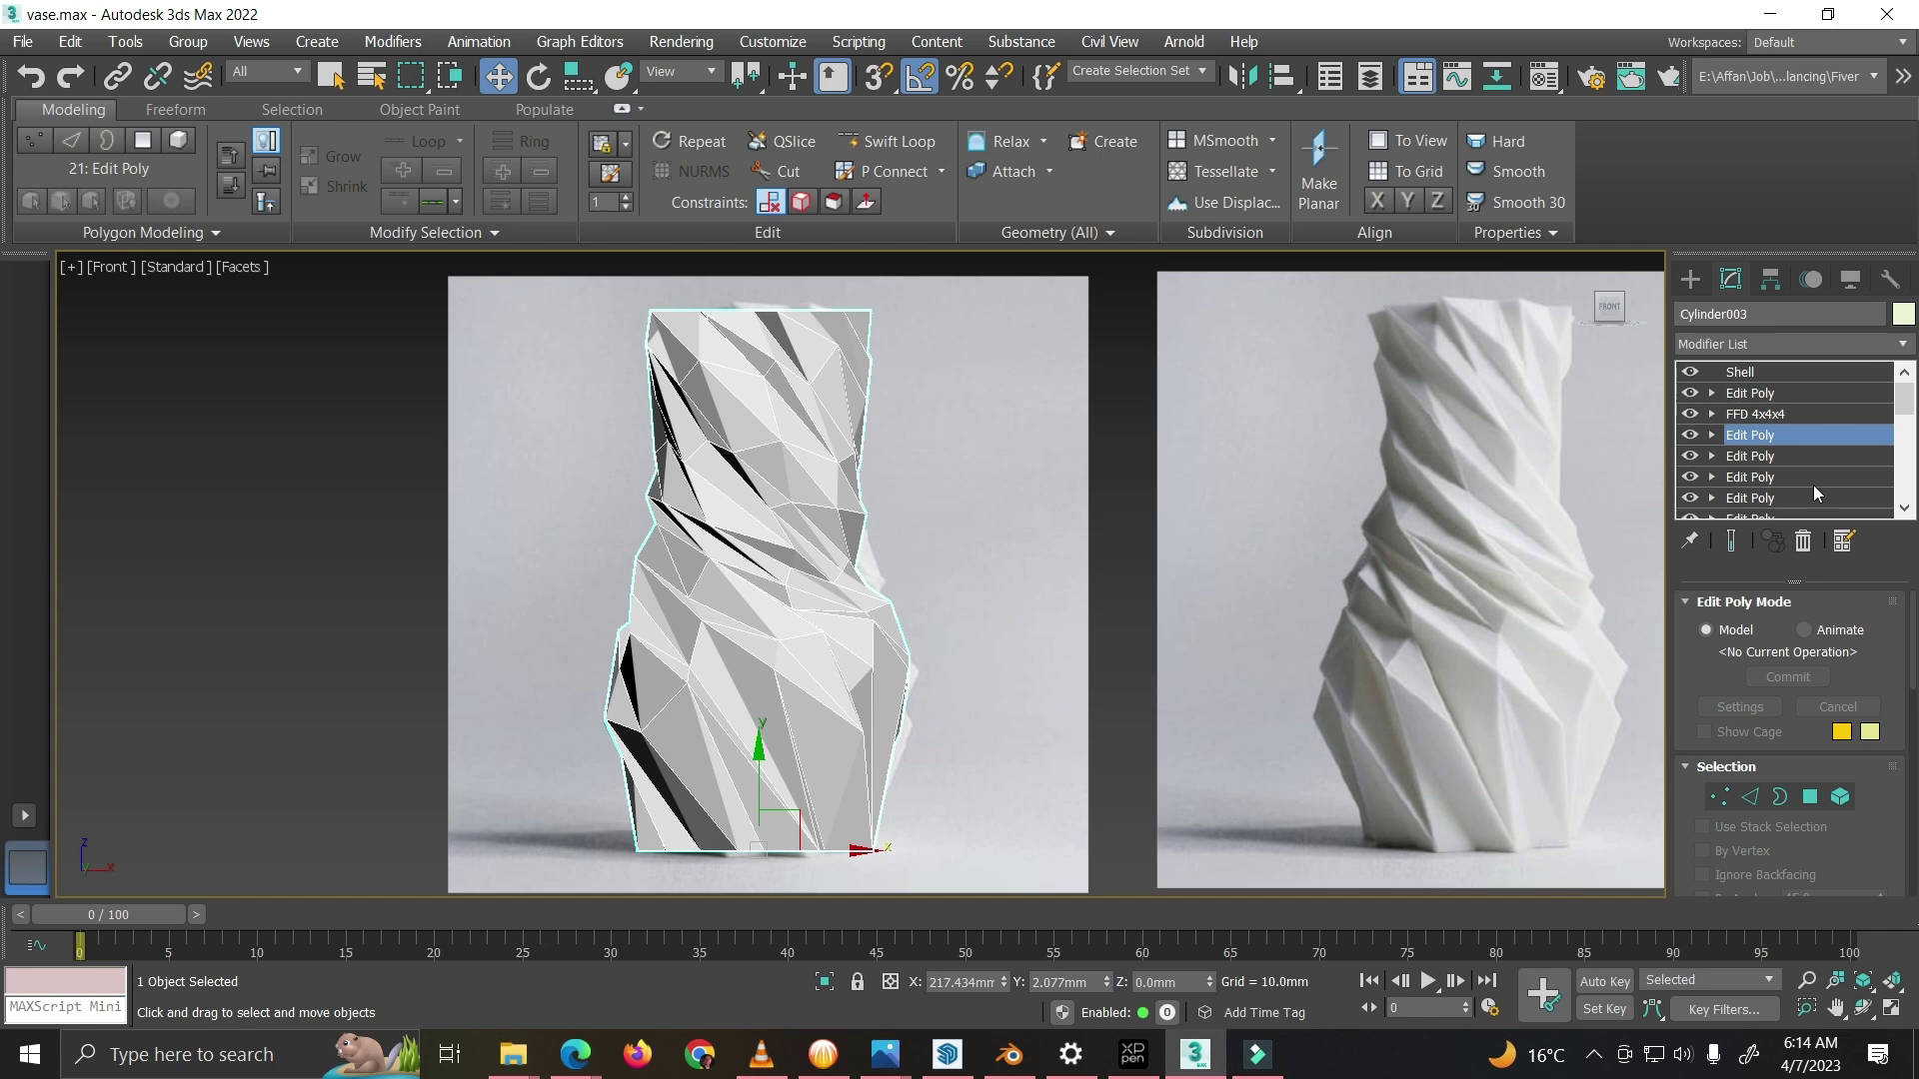
# Step: Activate the FFD 4x4x4, show its control points by selecting the row at the vase's neck, and leave control-point editing
pyautogui.click(1777, 416)
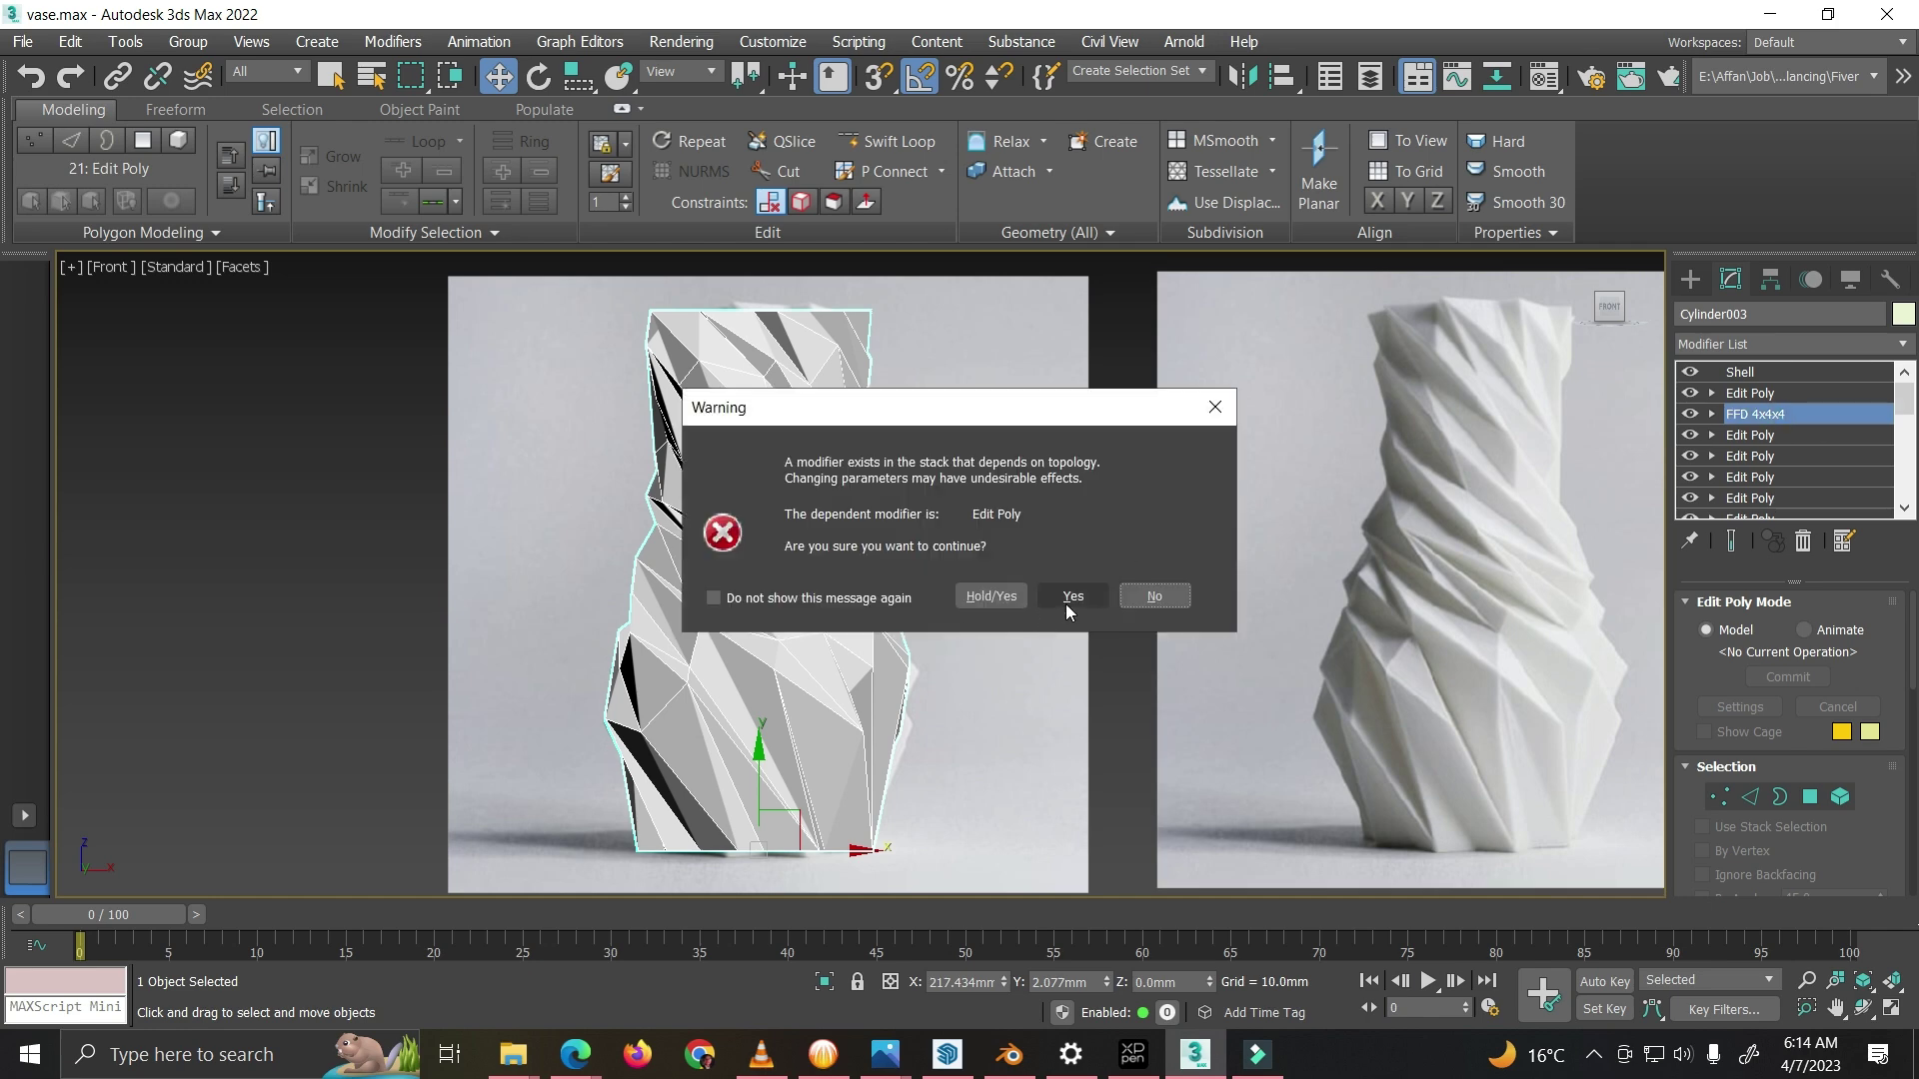
pyautogui.click(1071, 596)
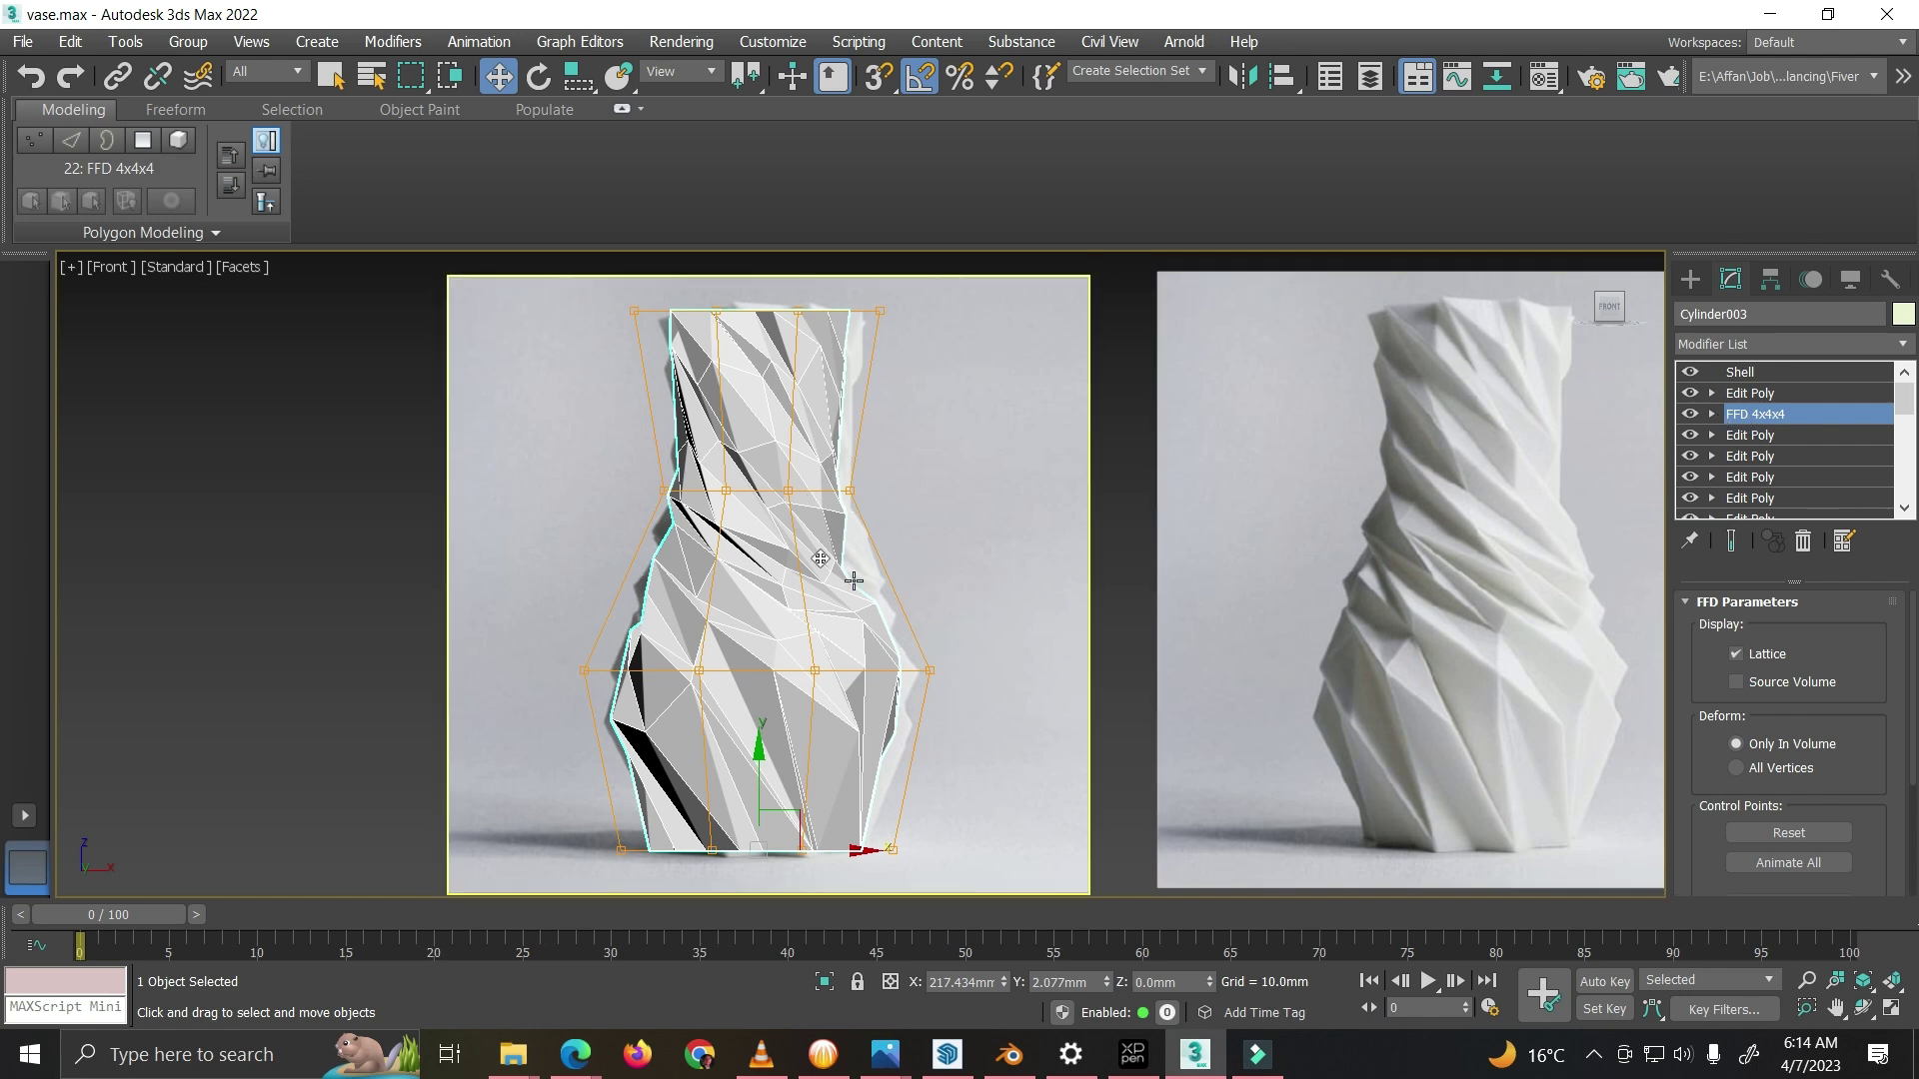
pyautogui.click(1711, 413)
pyautogui.click(1774, 435)
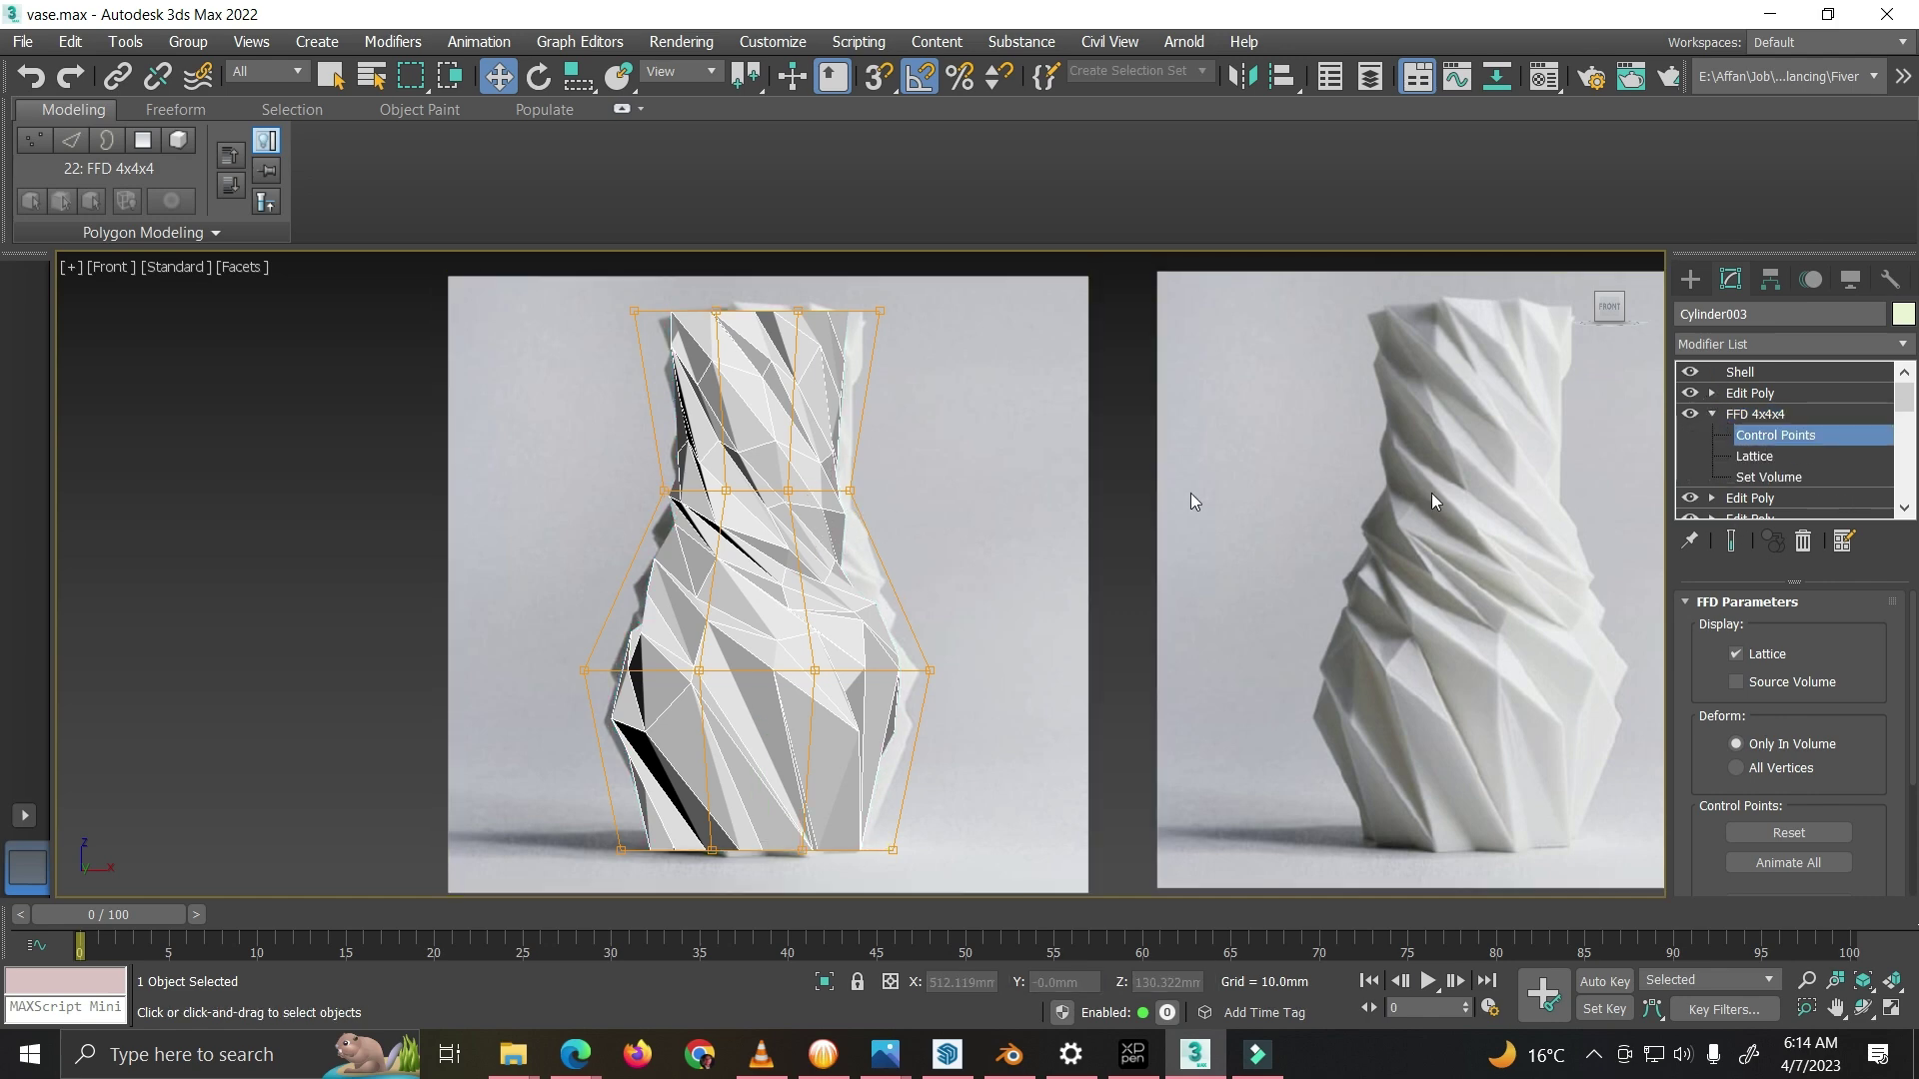
pyautogui.moveTo(949, 471); pyautogui.dragTo(497, 543)
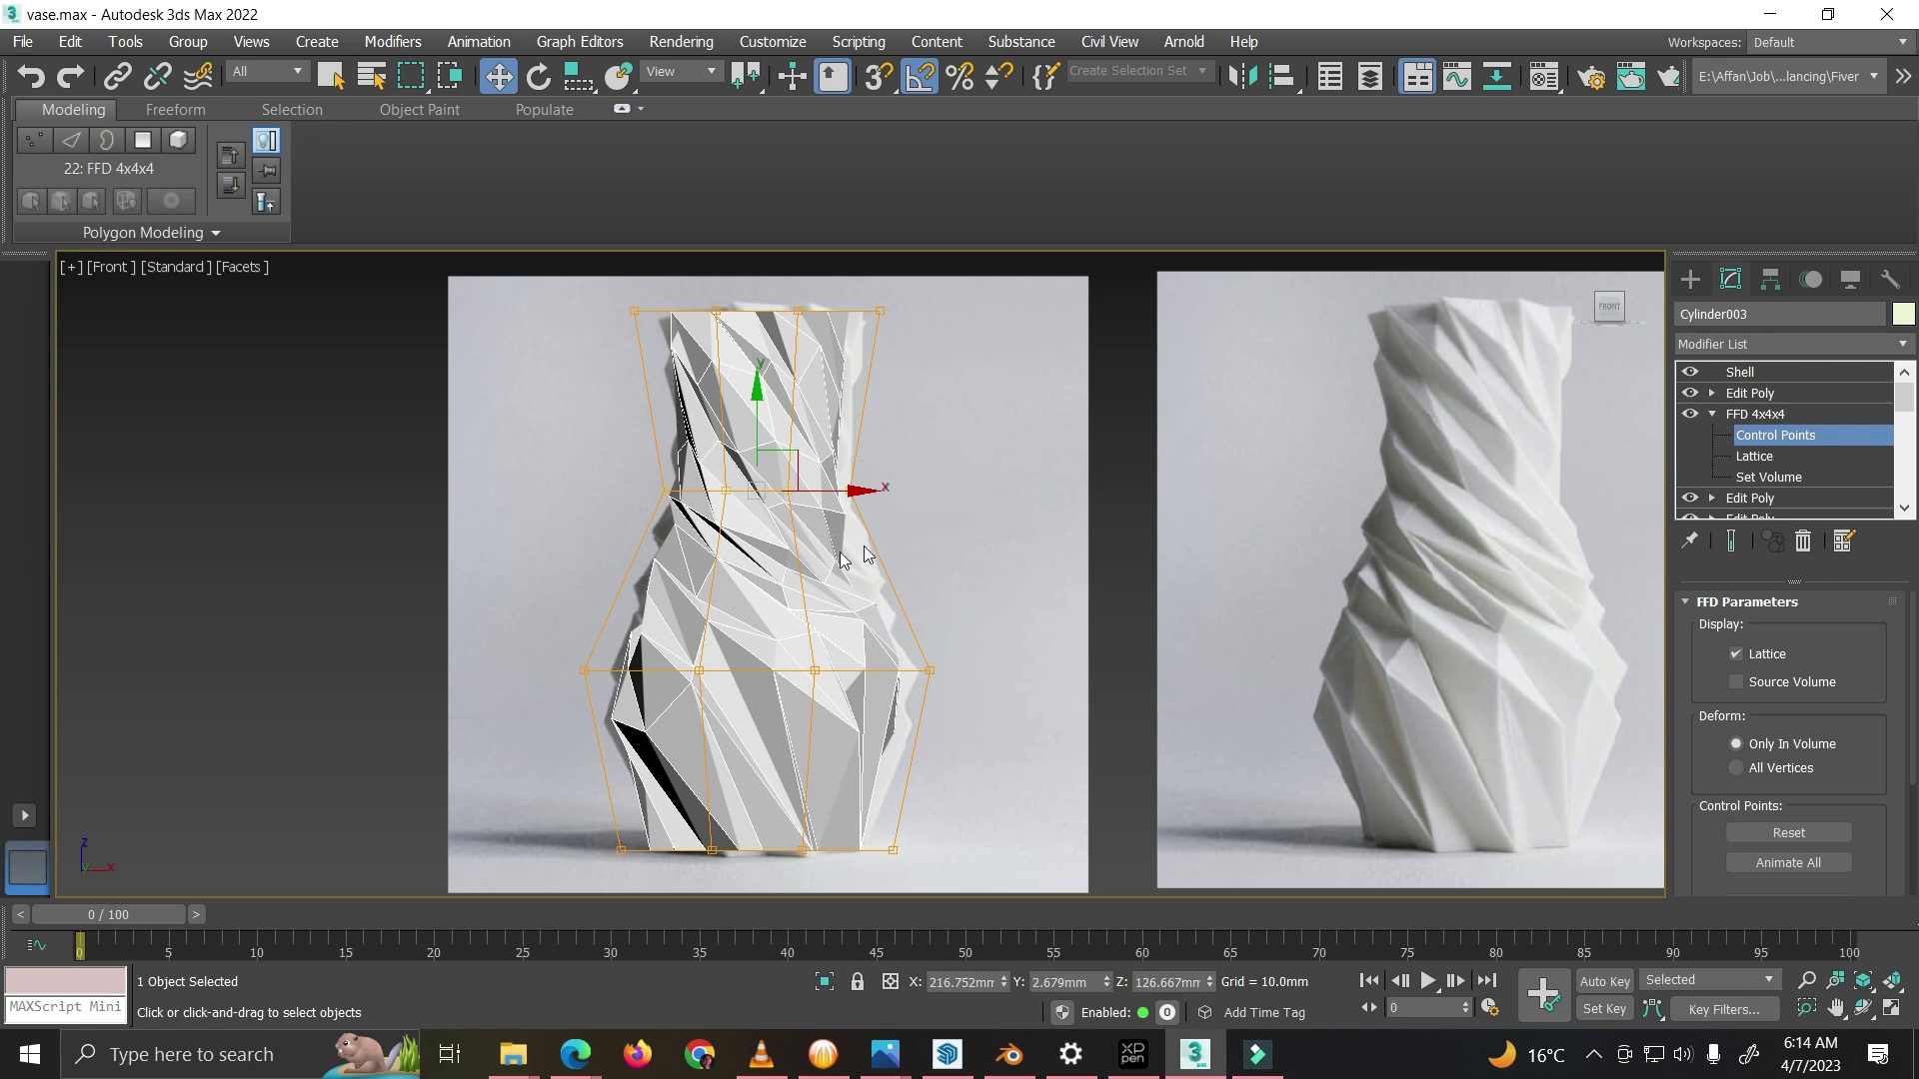
pyautogui.press('e')
pyautogui.press('w')
pyautogui.click(1729, 414)
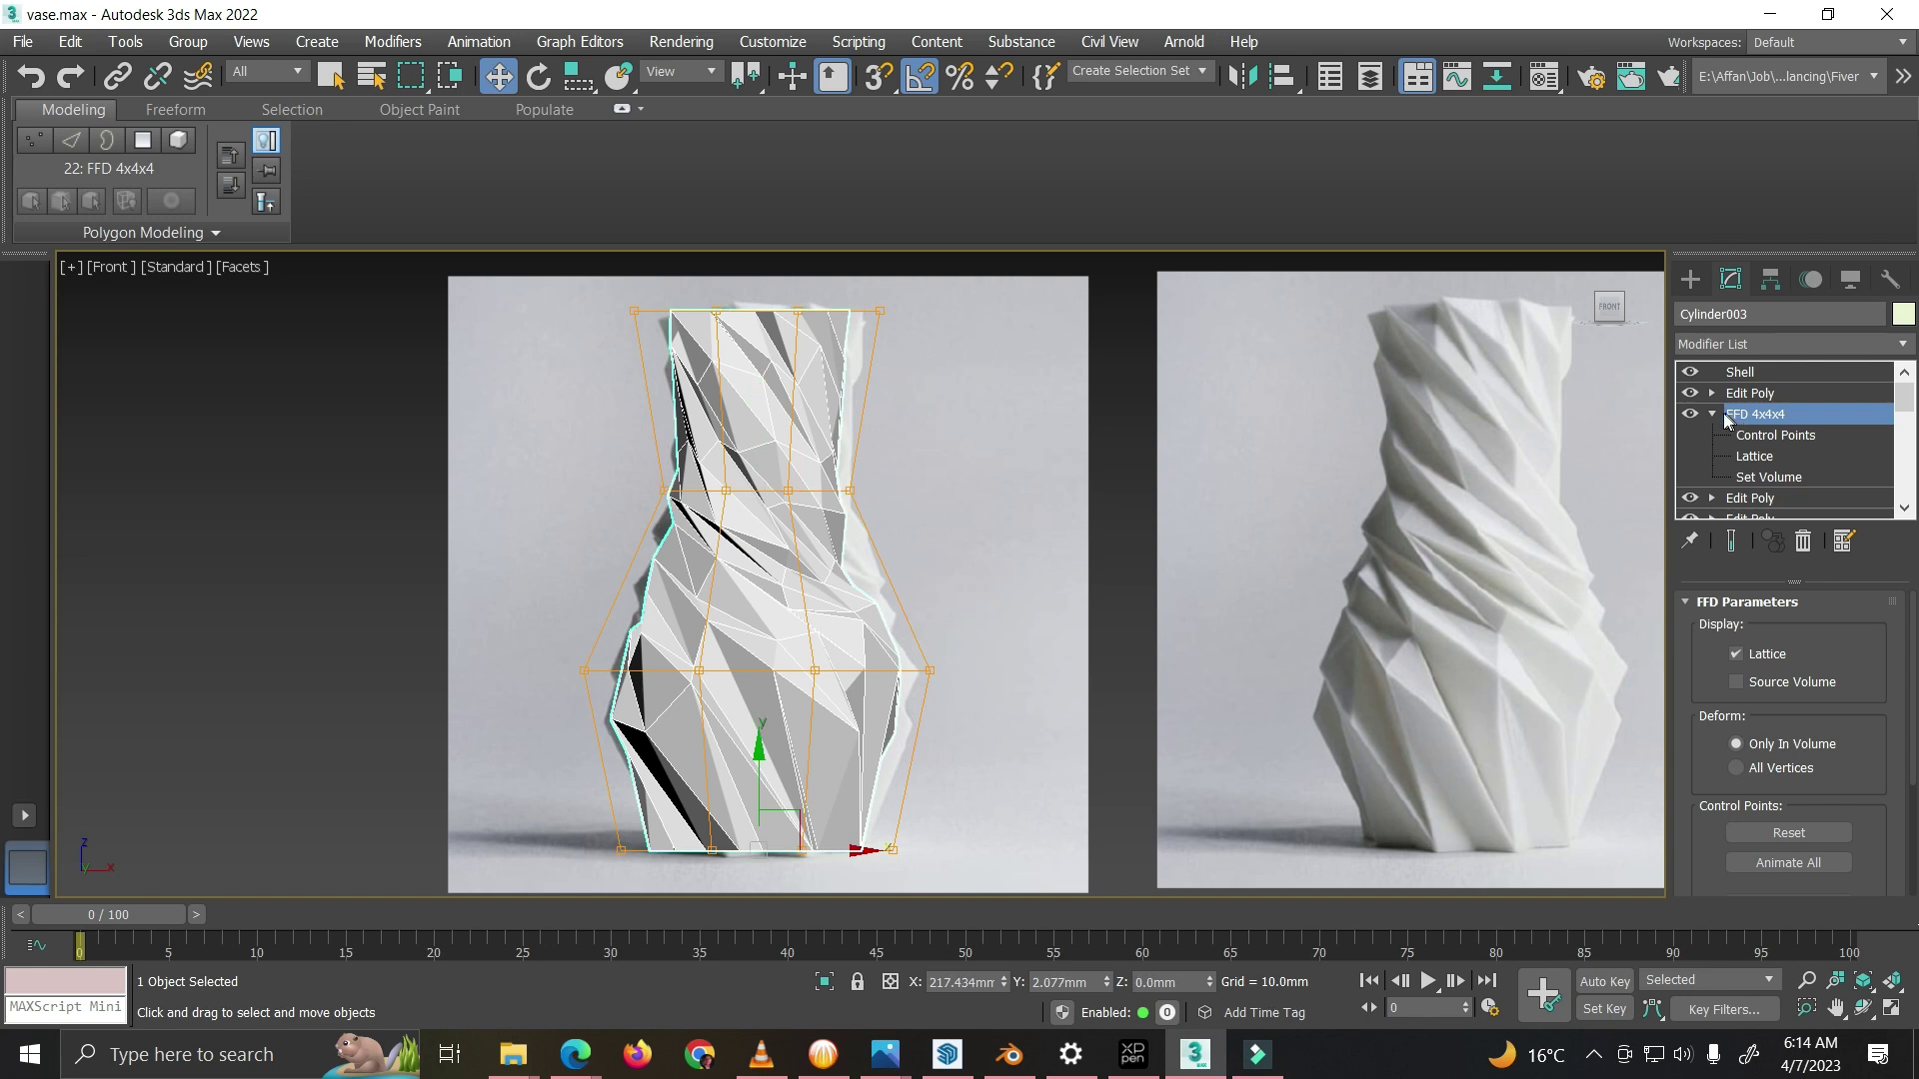
pyautogui.click(1712, 413)
# Step: Activate the Edit Poly above the FFD 4x4x4 and examine the vase's base from below
pyautogui.click(1754, 393)
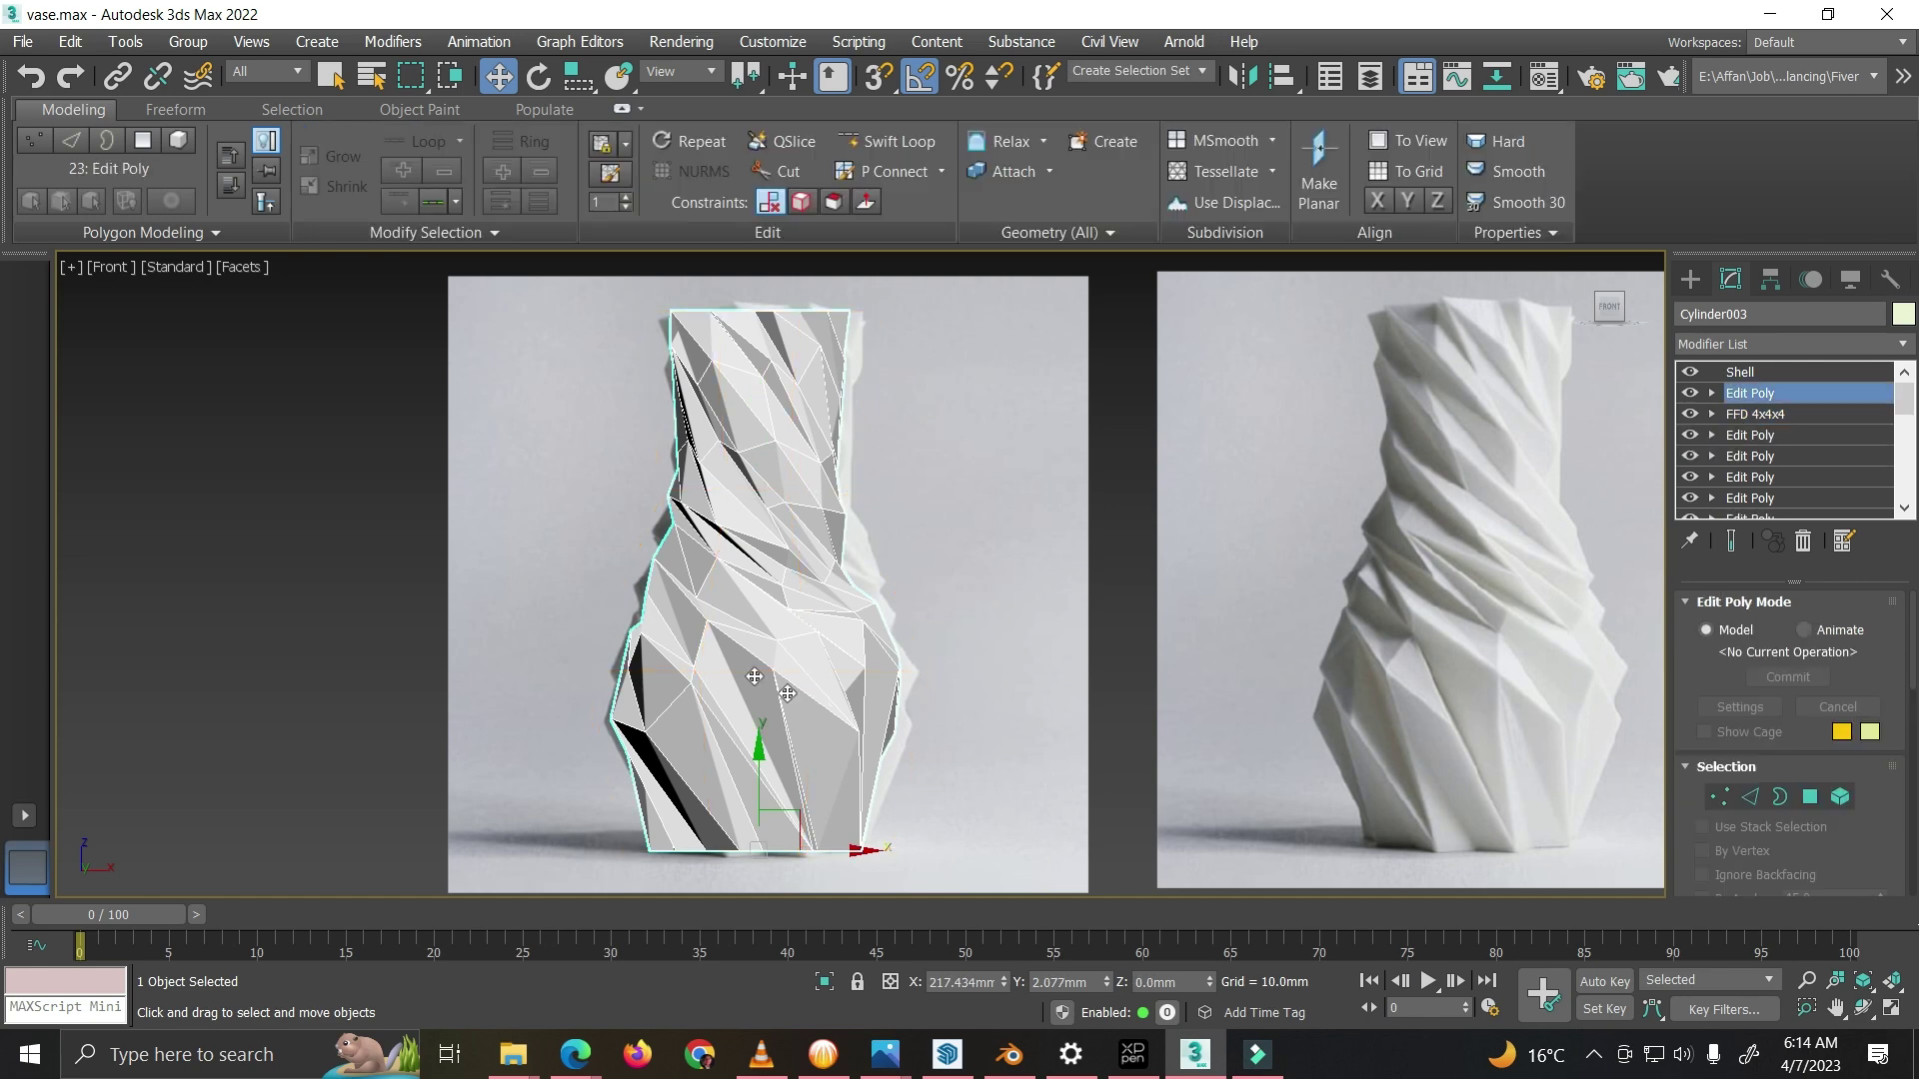
pyautogui.scroll(4, 771, 460)
pyautogui.keyDown('alt'); pyautogui.moveTo(777, 755); pyautogui.dragTo(798, 558, button='middle'); pyautogui.keyUp('alt')
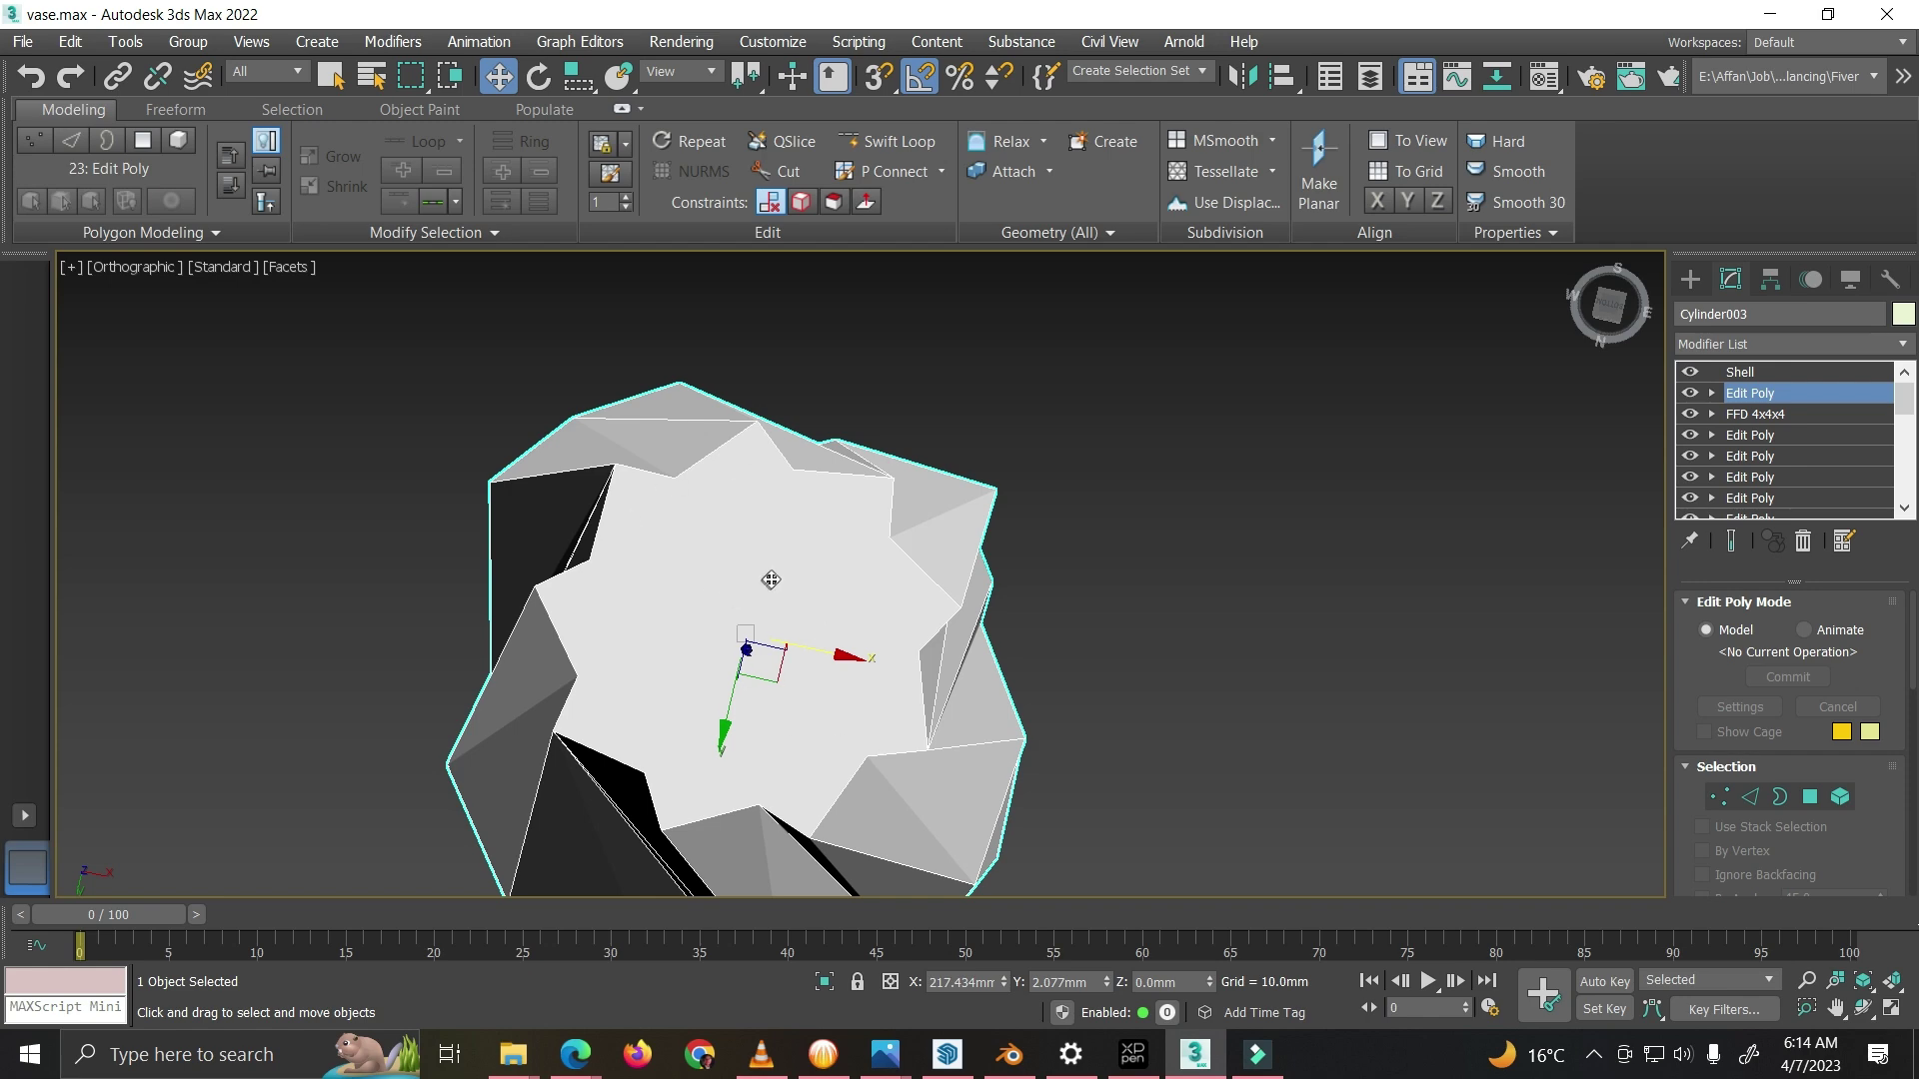
pyautogui.keyDown('alt'); pyautogui.moveTo(770, 579); pyautogui.dragTo(788, 380, button='middle'); pyautogui.keyUp('alt')
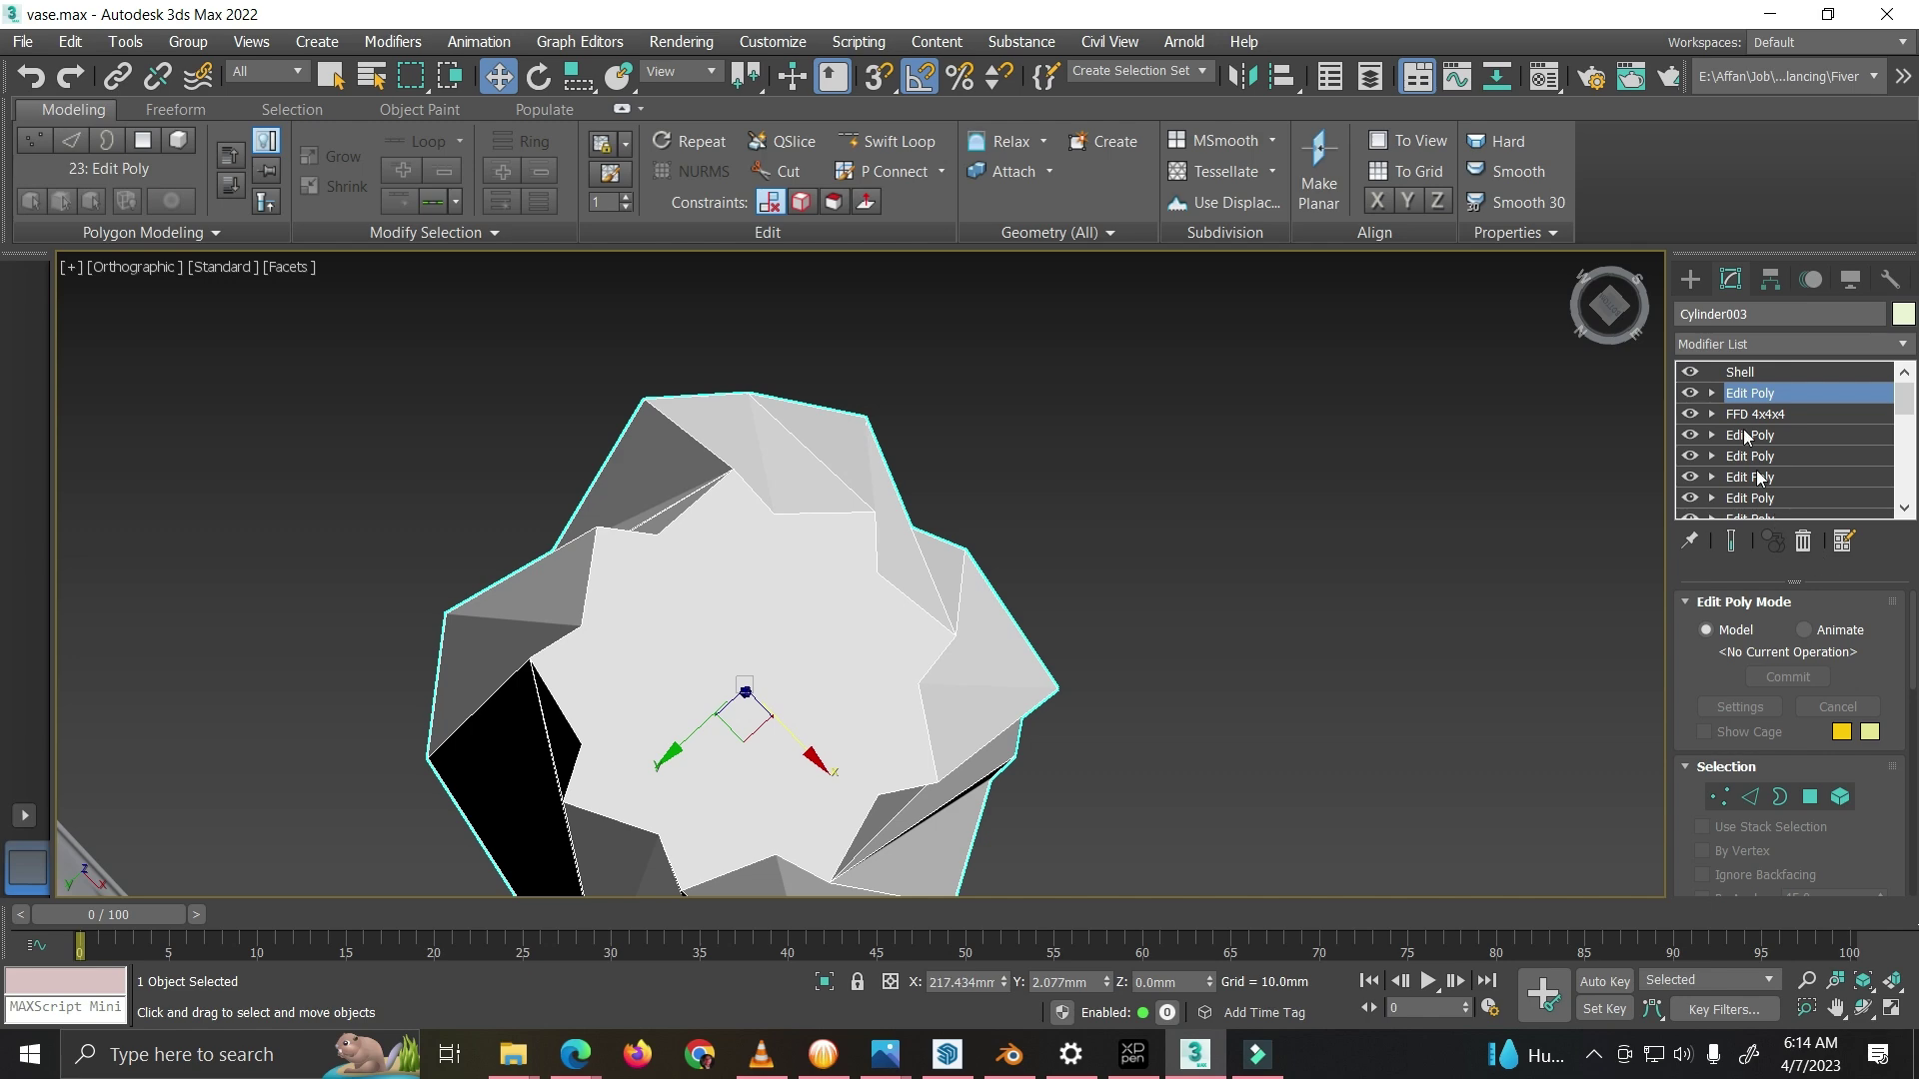
# Step: Toggle the twenty-third Edit Poly to compare the vase from below, leave it enabled, and view the open top
pyautogui.click(1690, 392)
pyautogui.click(1689, 393)
pyautogui.click(1690, 392)
pyautogui.click(1690, 392)
pyautogui.click(1690, 393)
pyautogui.click(1689, 393)
pyautogui.keyDown('alt'); pyautogui.moveTo(673, 771); pyautogui.dragTo(760, 629, button='middle'); pyautogui.keyUp('alt')
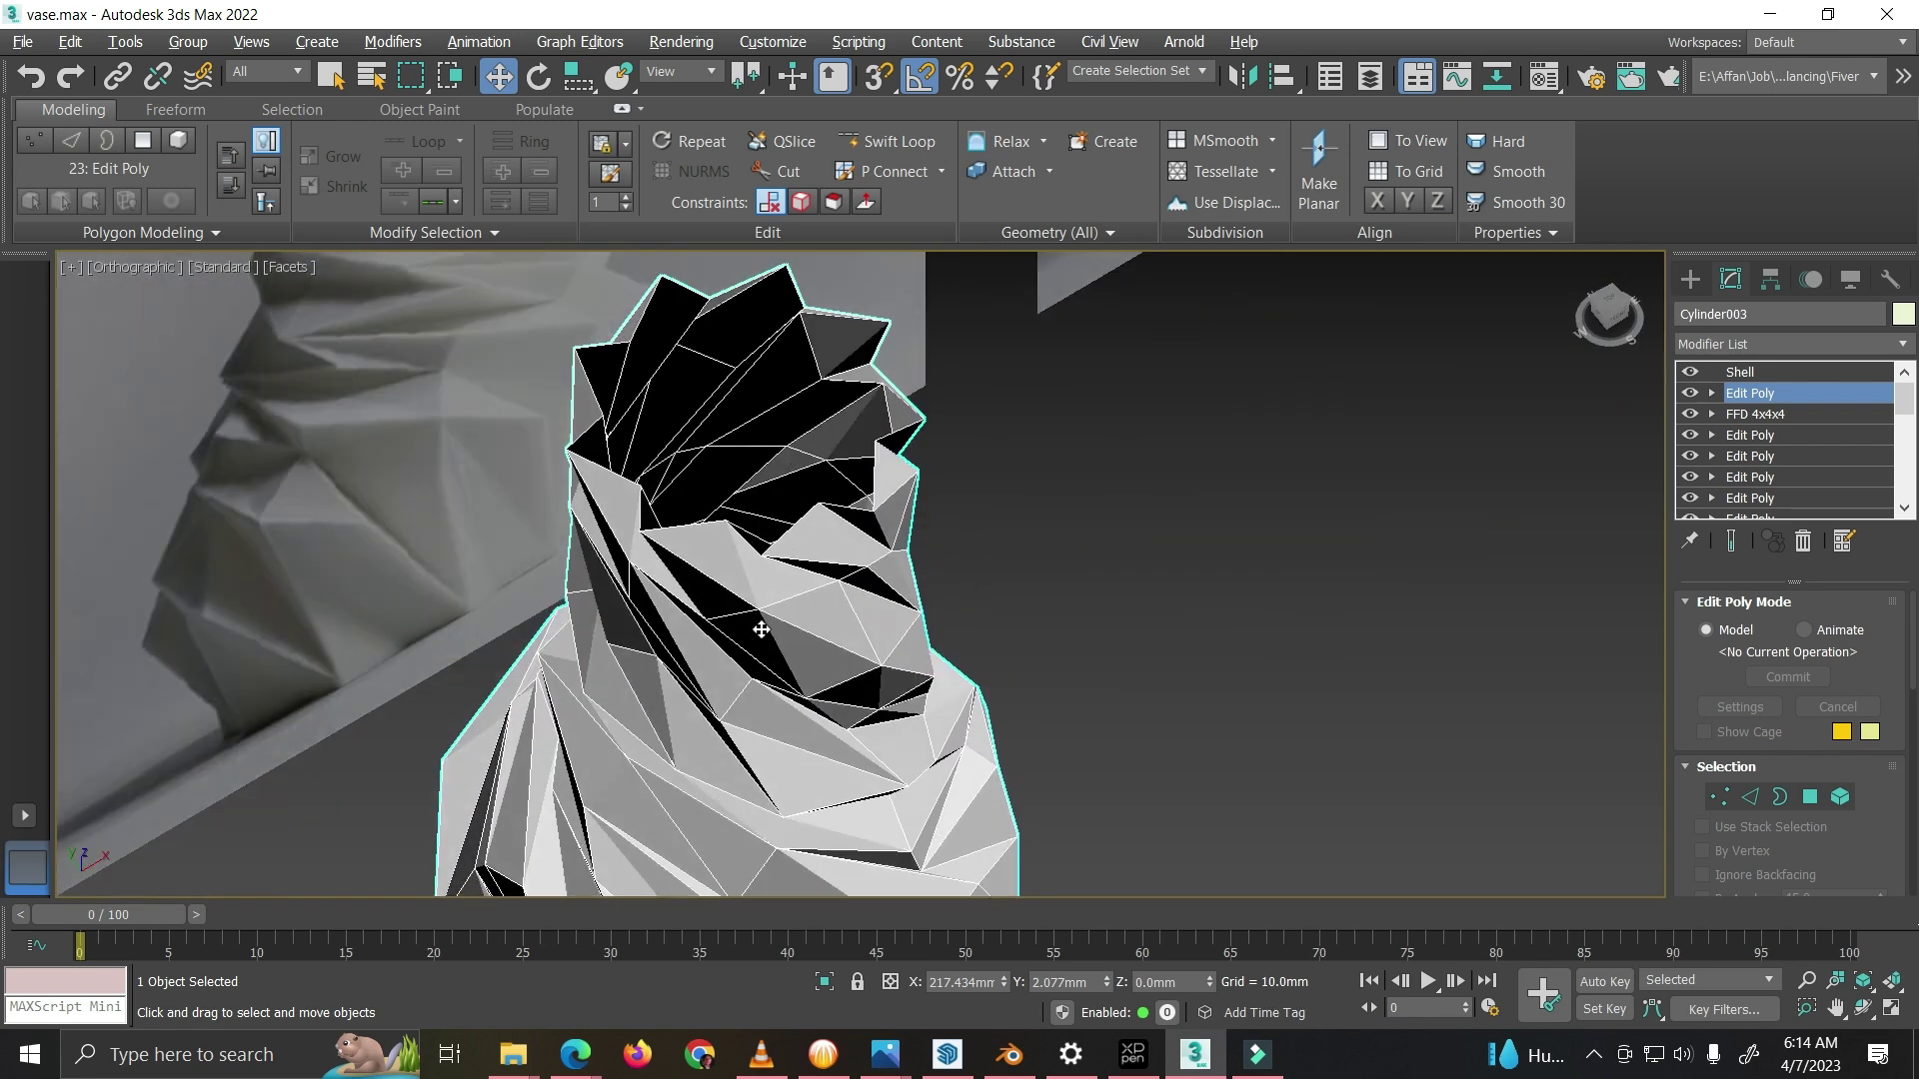
# Step: Activate the Shell modifier to examine the vase's rim thickness, and deselect the vase to view it beside the reference images
pyautogui.click(1744, 376)
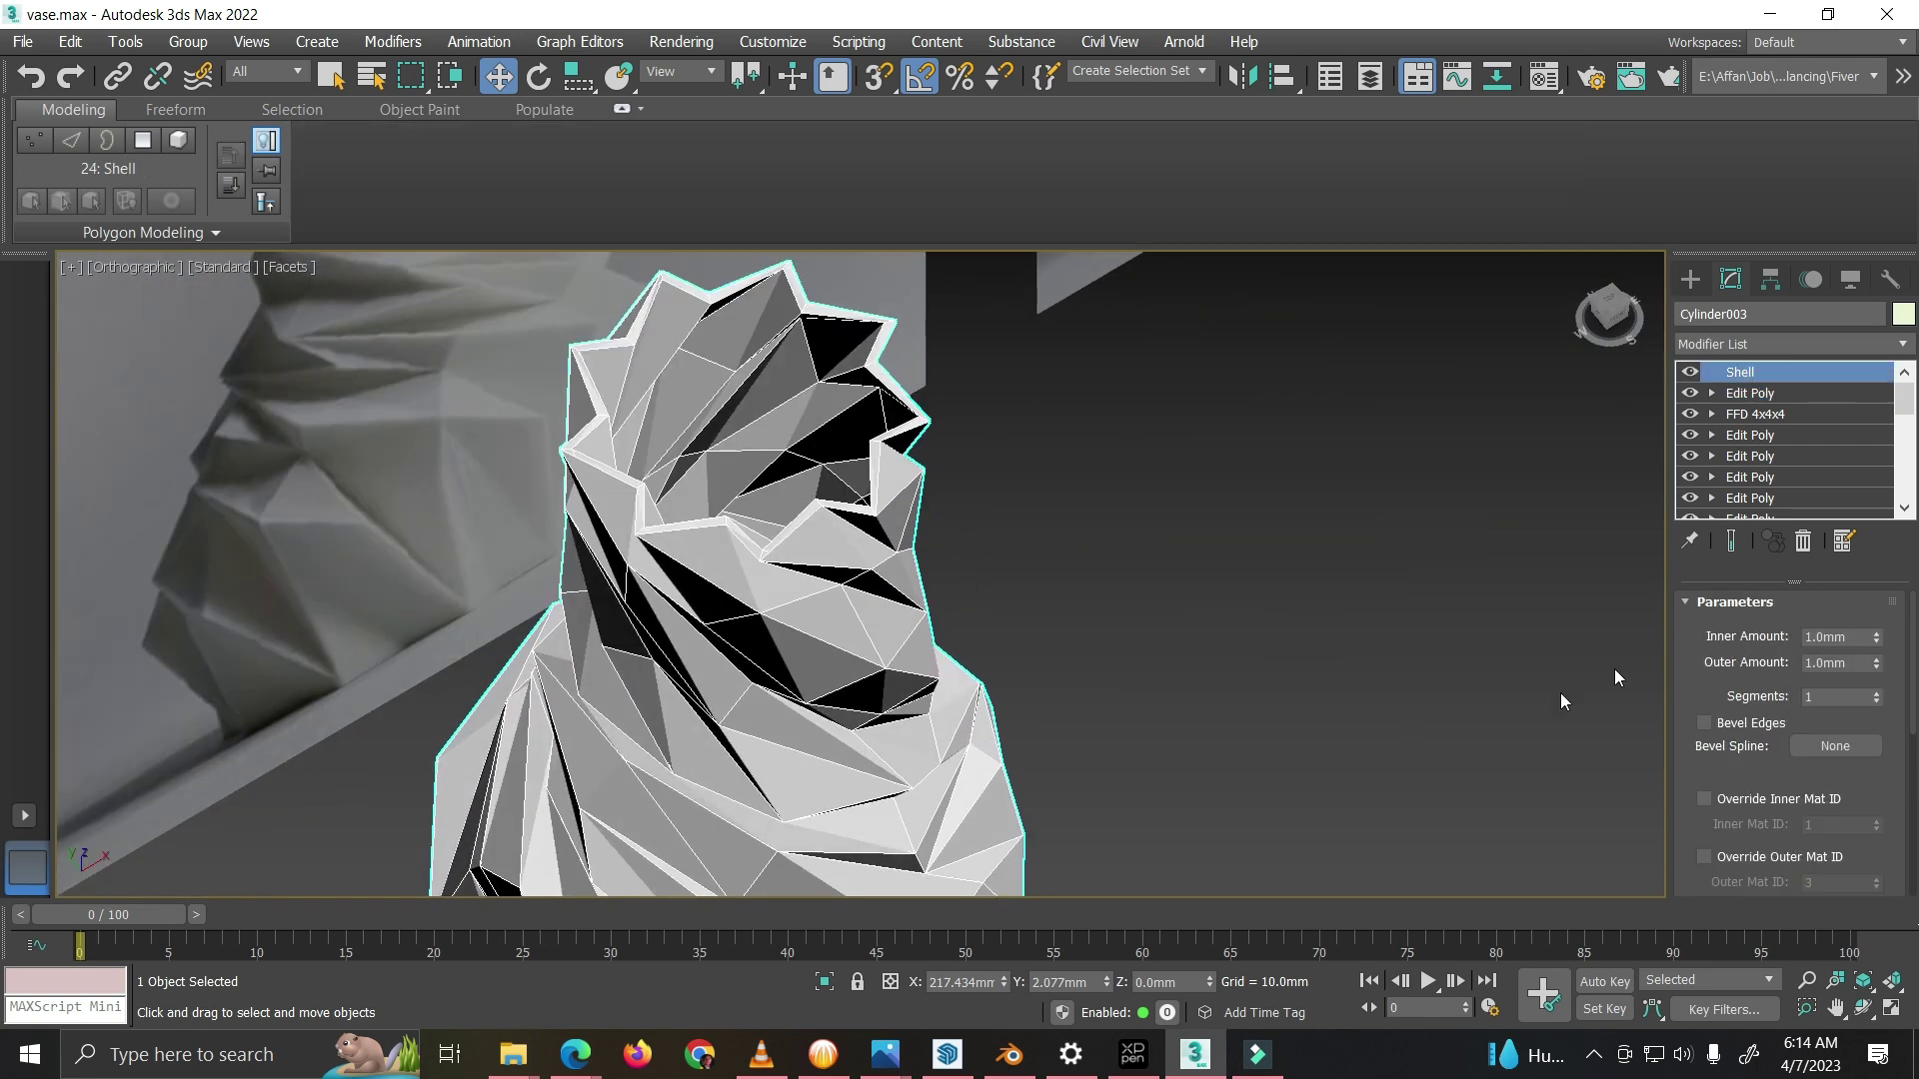
pyautogui.keyDown('alt'); pyautogui.moveTo(835, 637); pyautogui.dragTo(848, 585, button='middle'); pyautogui.keyUp('alt')
pyautogui.scroll(2, 792, 671)
pyautogui.scroll(4, 787, 715)
pyautogui.scroll(-7, 788, 716)
pyautogui.click(1009, 846)
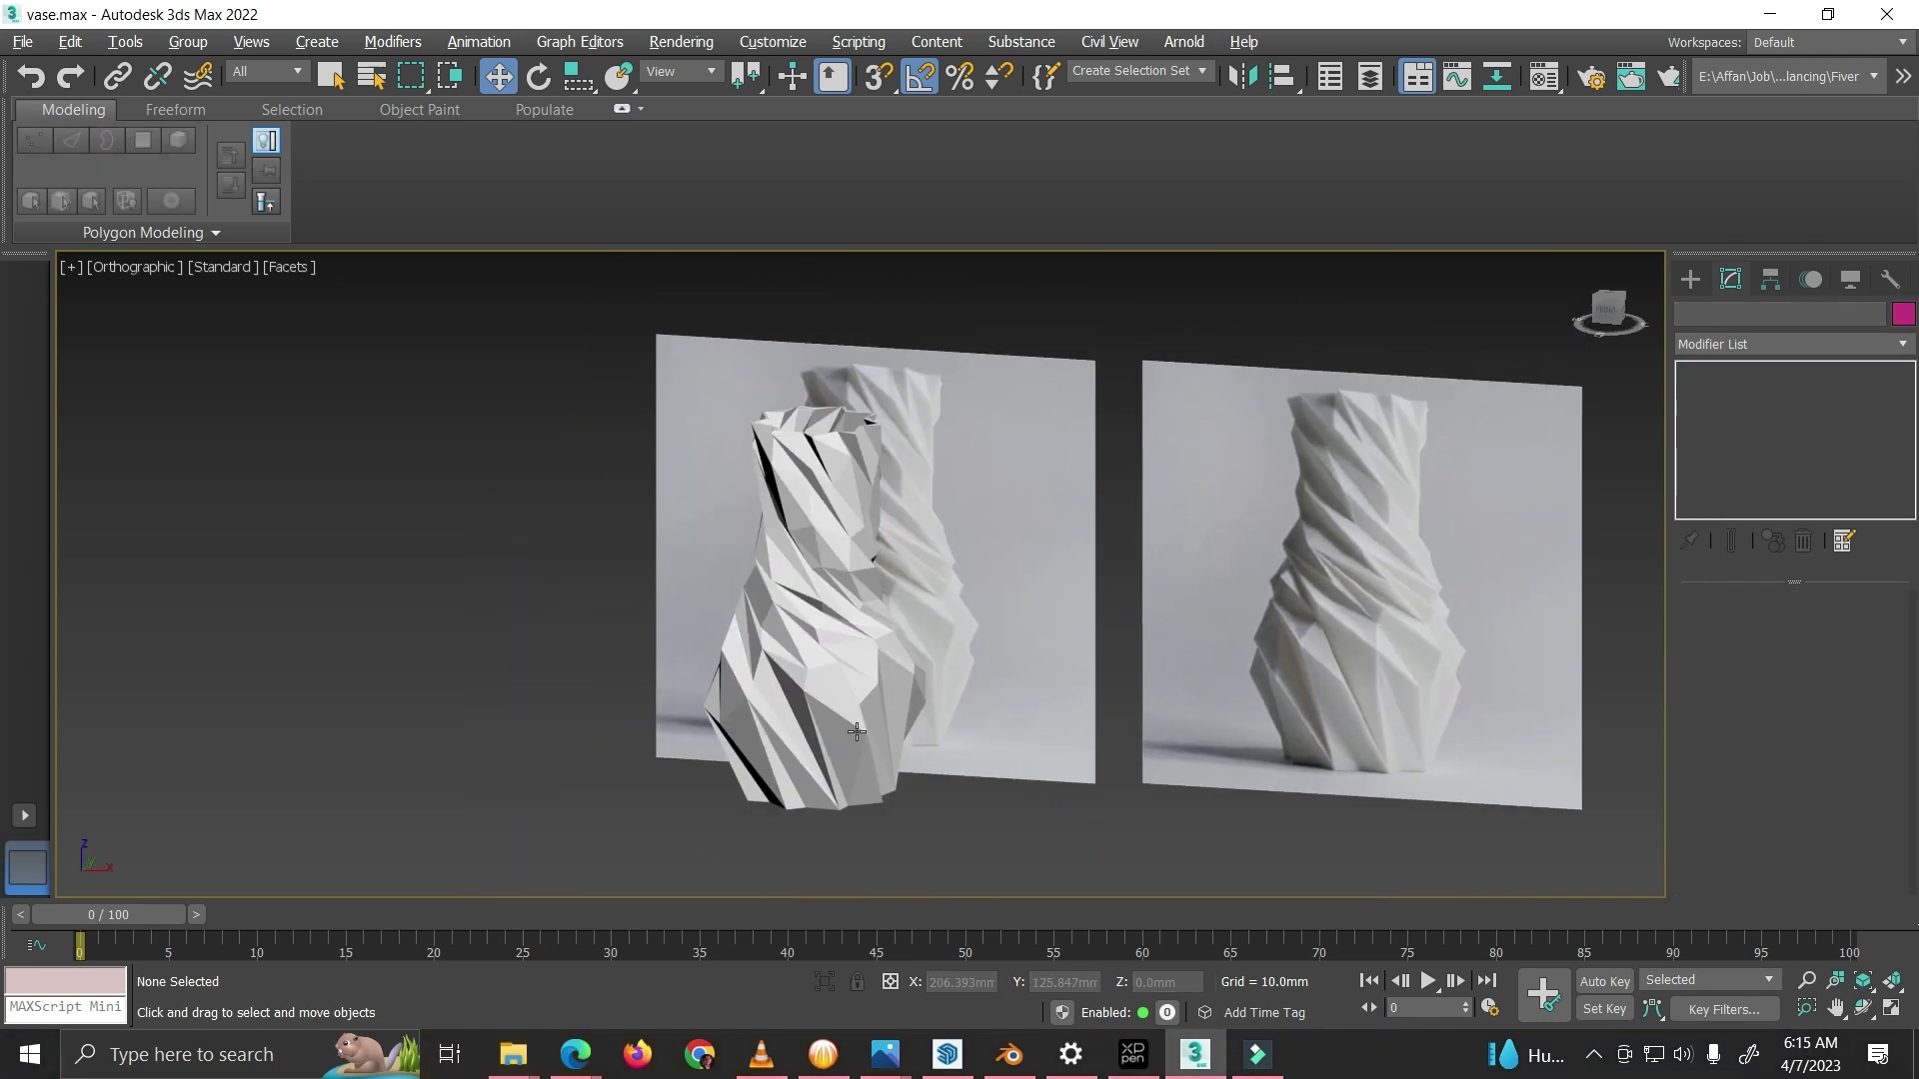
pyautogui.keyDown('alt'); pyautogui.moveTo(856, 731); pyautogui.dragTo(932, 727, button='middle'); pyautogui.keyUp('alt')
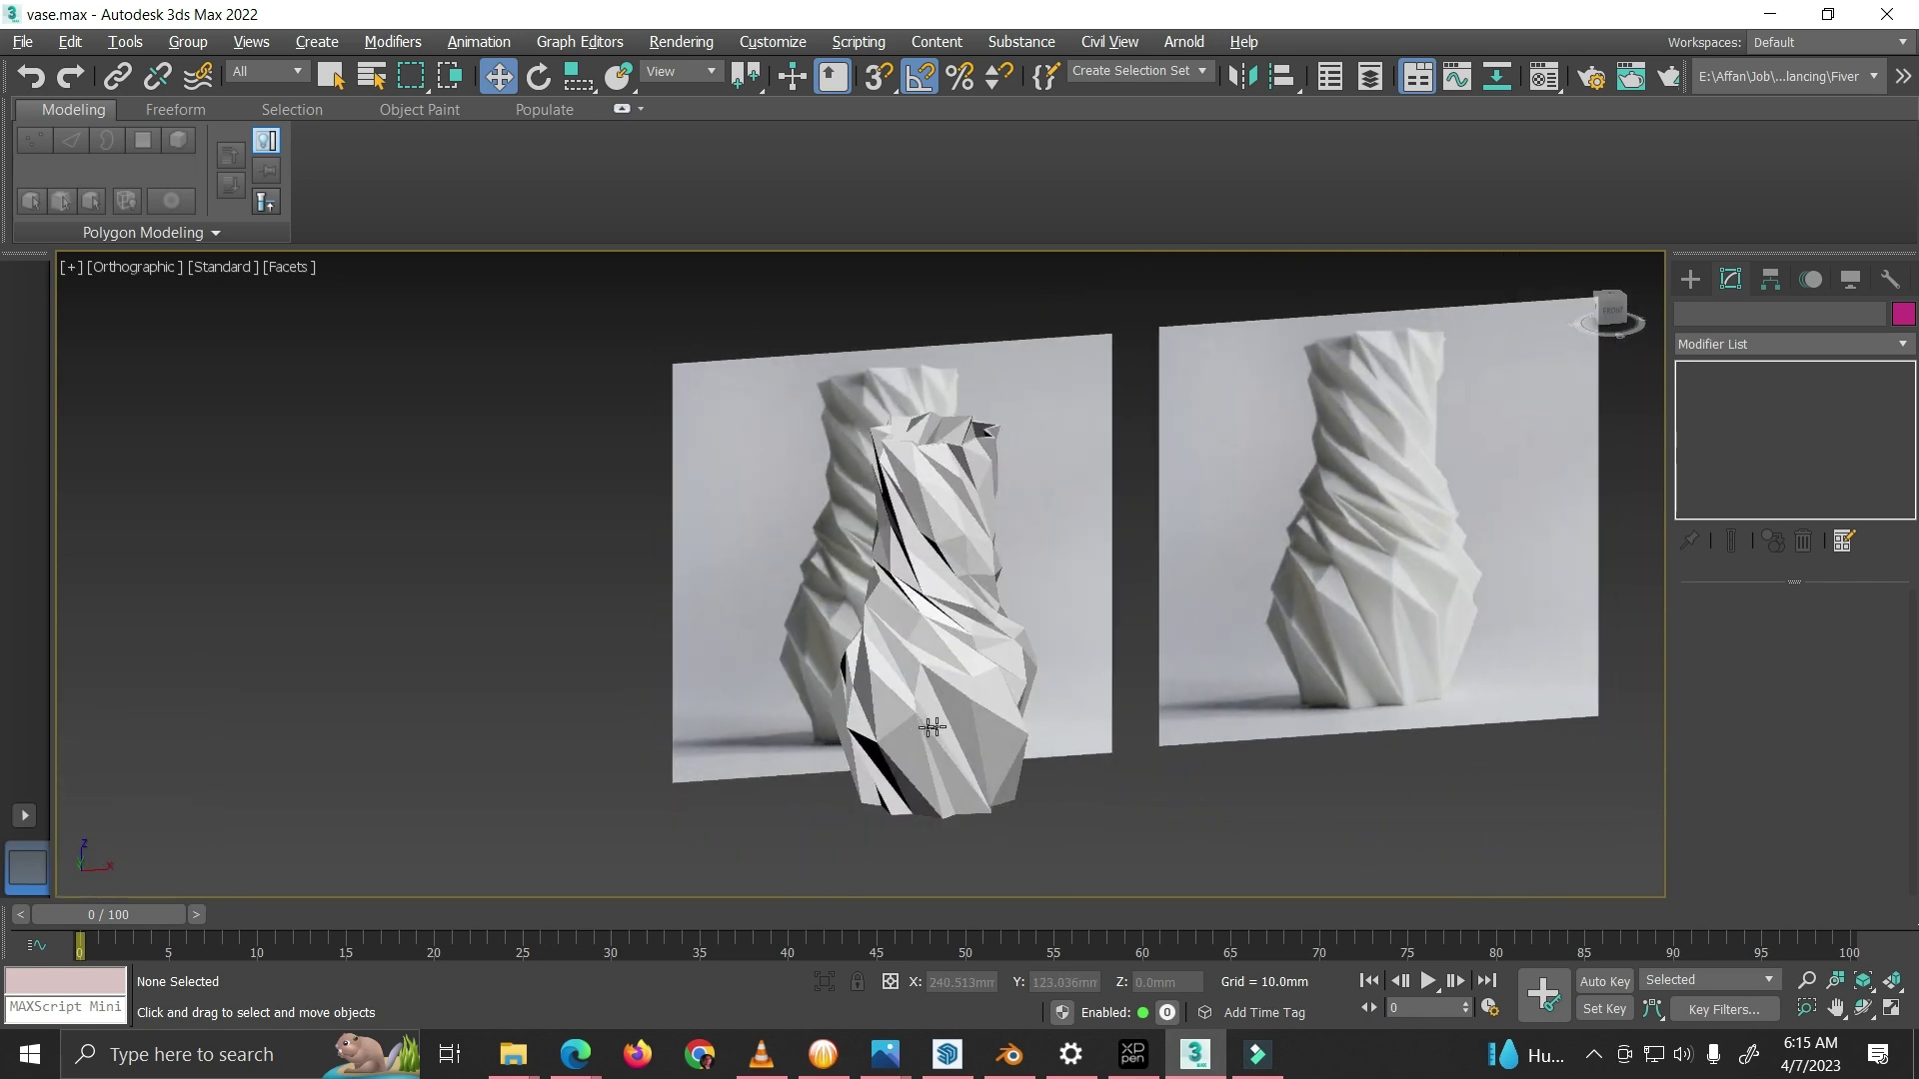